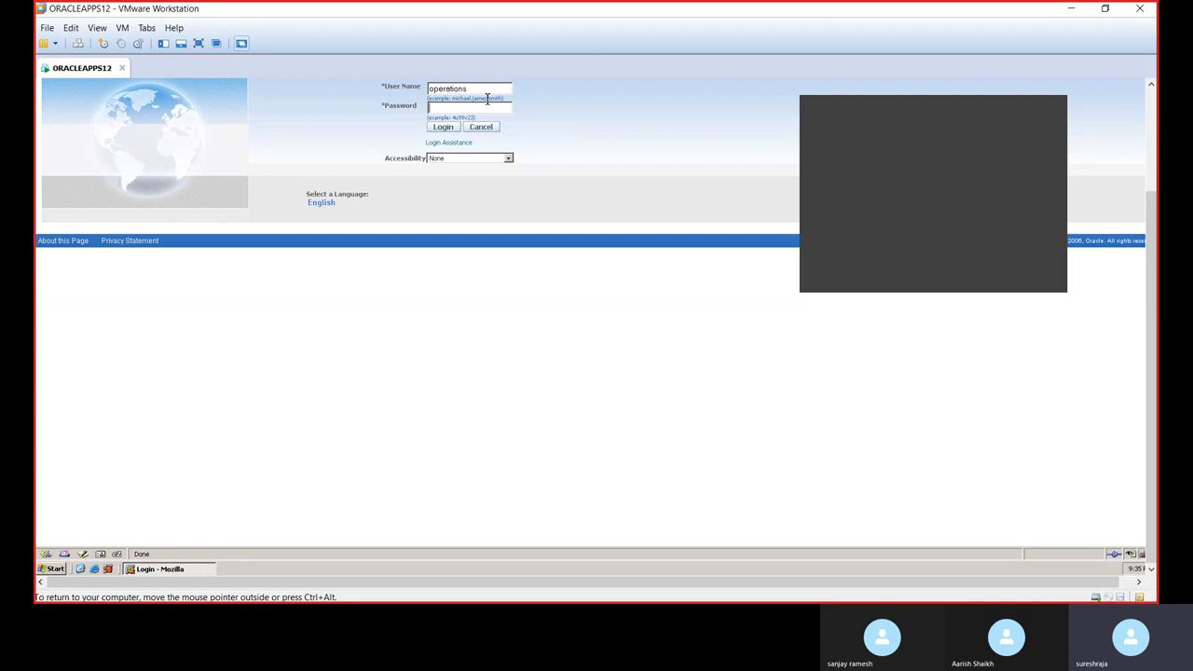
Step: Log in to Oracle Applications with the operations user's account password
type("welcome")
left_click(446, 129)
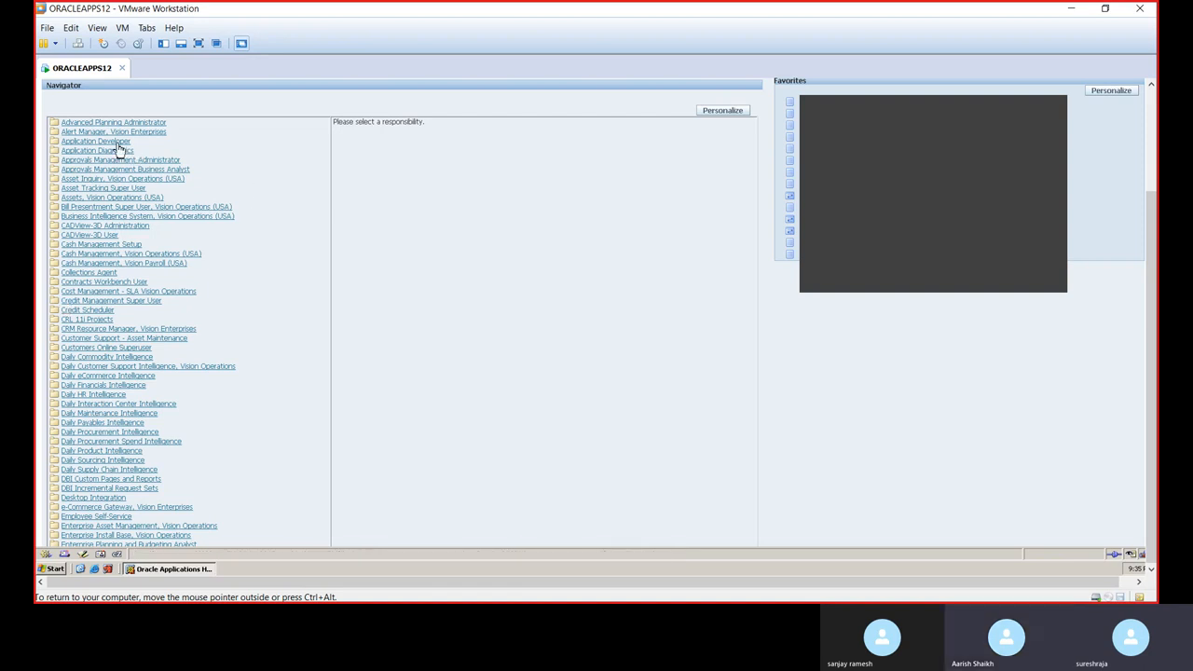
Step: Open an asset inquiry under the Assets, Vision Operations (USA) responsibility, then close its Find Assets and inquiry windows
left_click(99, 198)
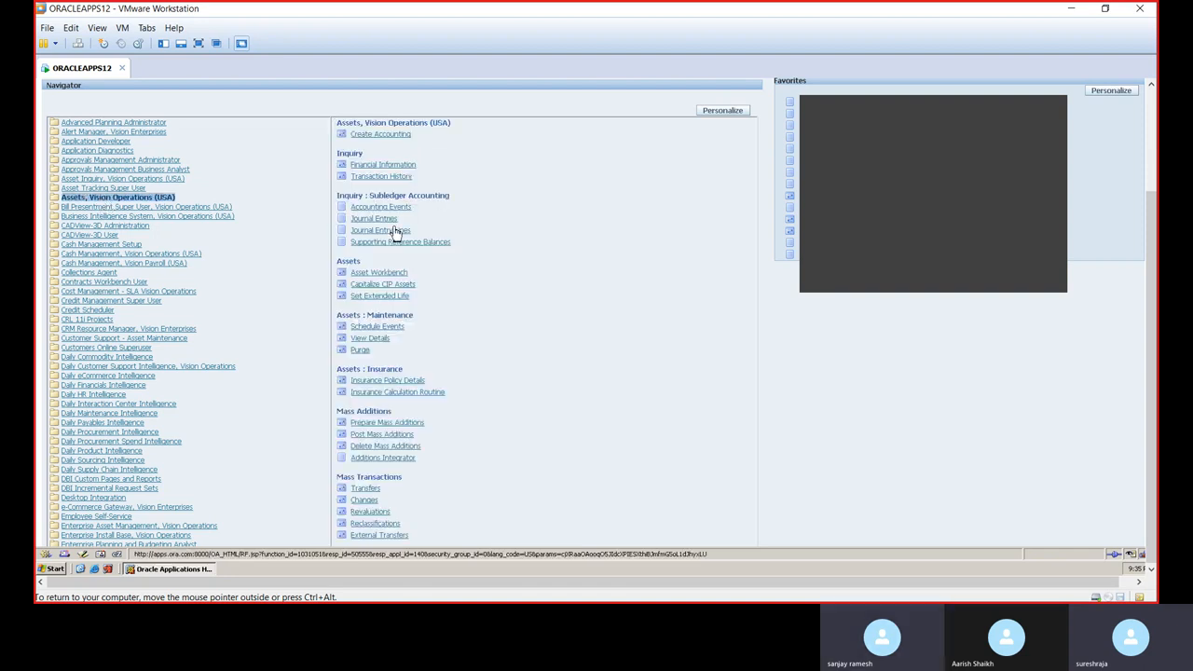
left_click(410, 170)
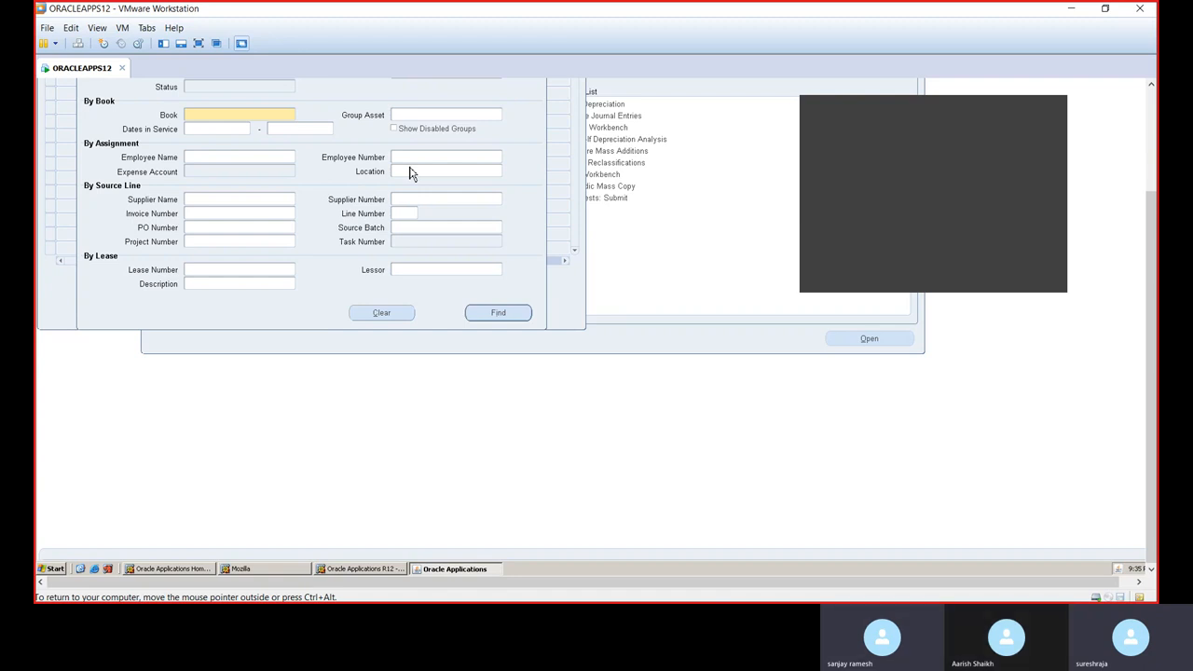
left_click(99, 29)
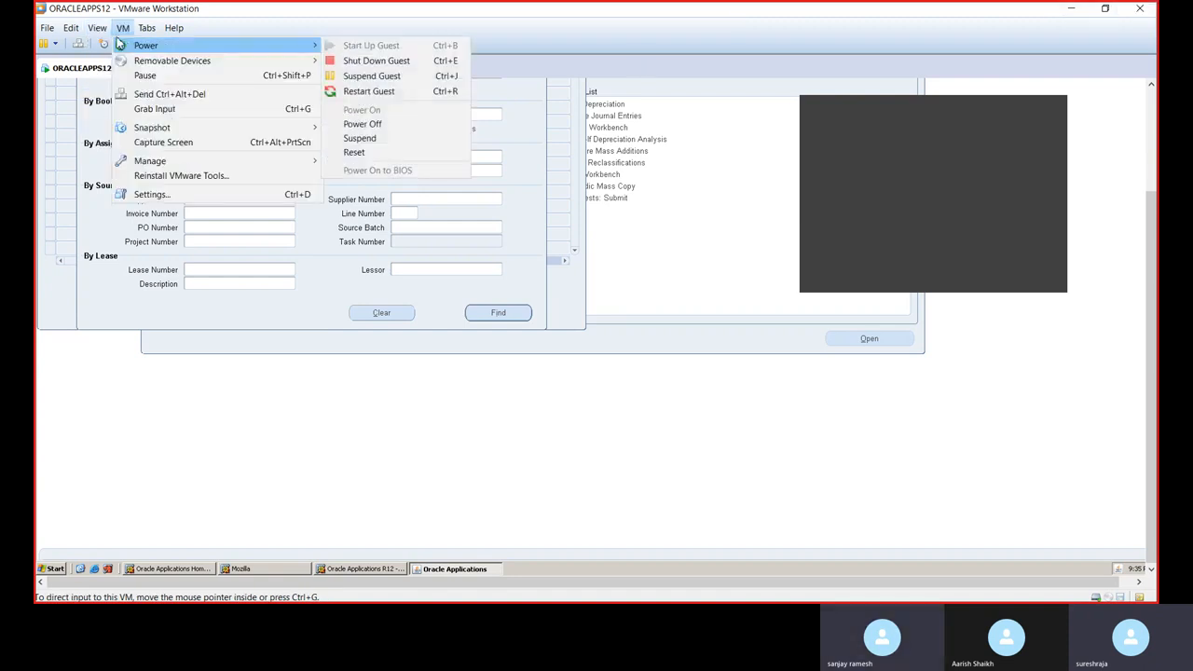
left_click(114, 46)
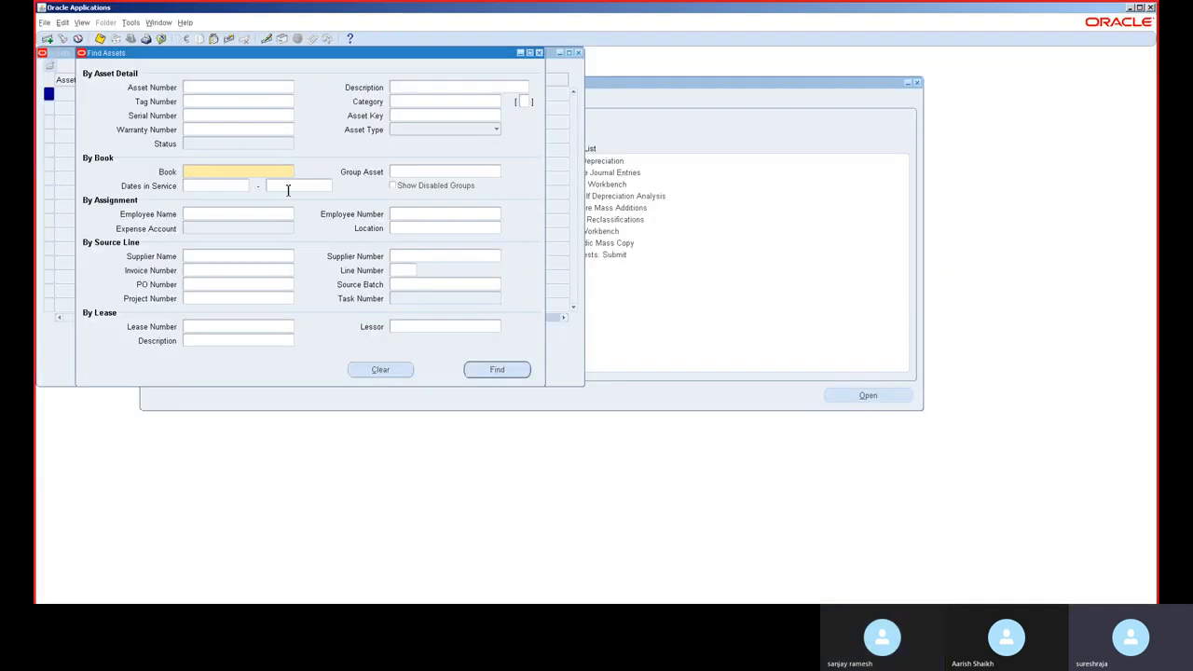
left_click(541, 53)
left_click(578, 54)
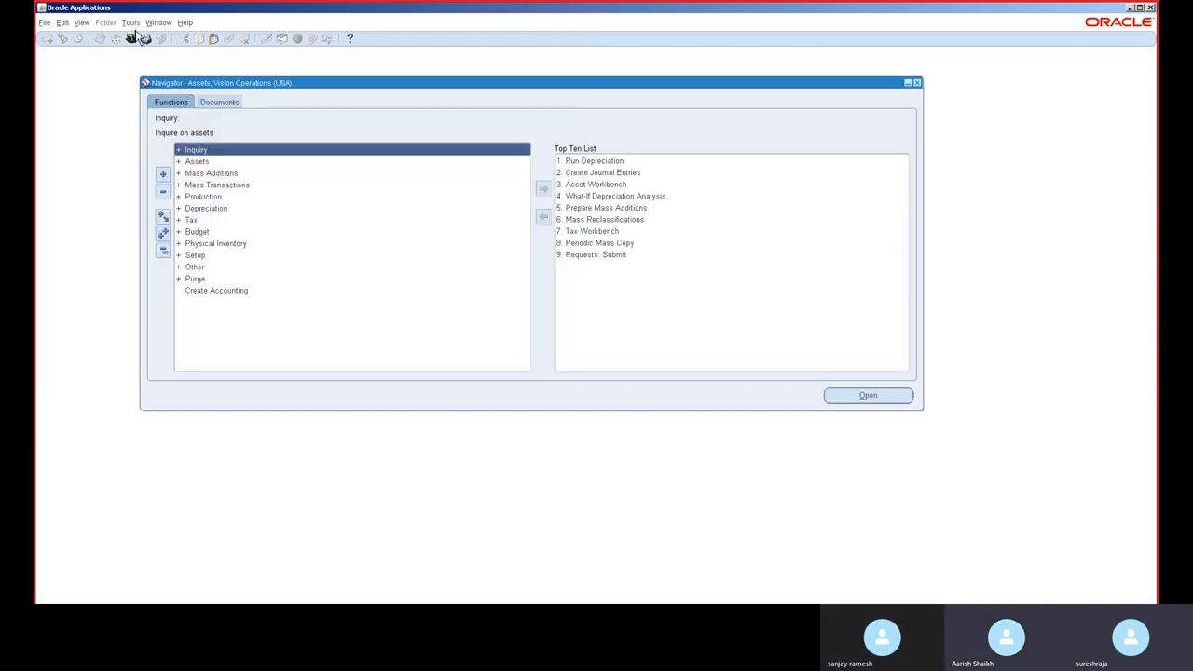
Step: Switch responsibility to Receivables, Vision Operations (USA) by searching responsibilities starting with re
left_click(131, 38)
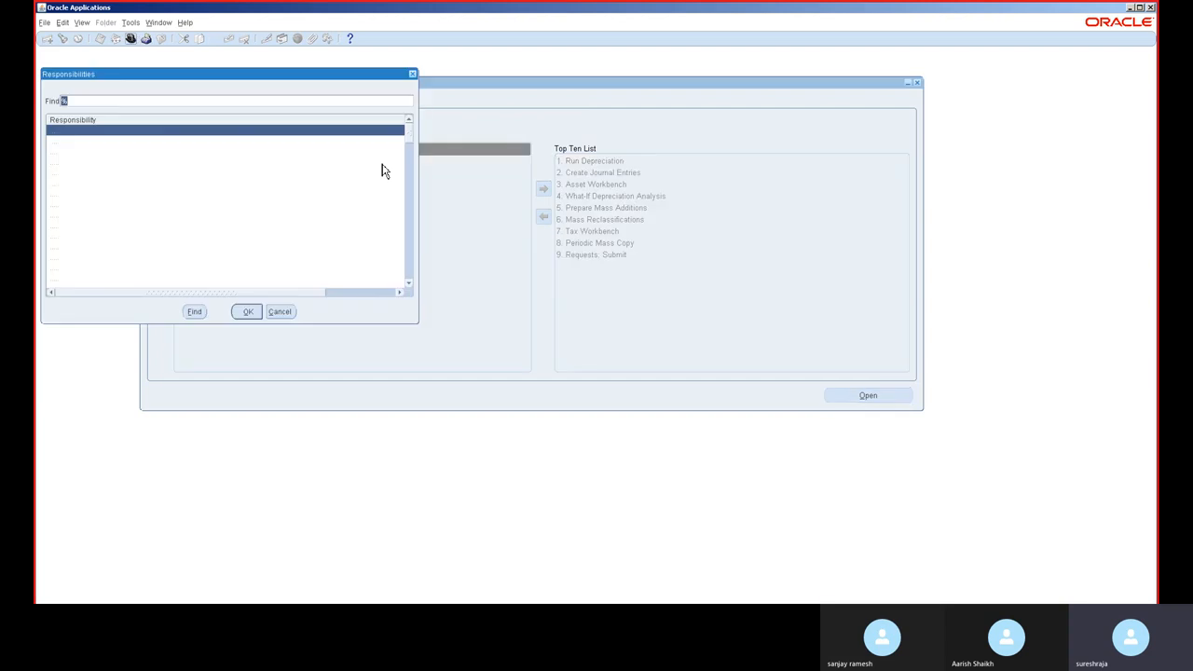
type("re")
key("Return")
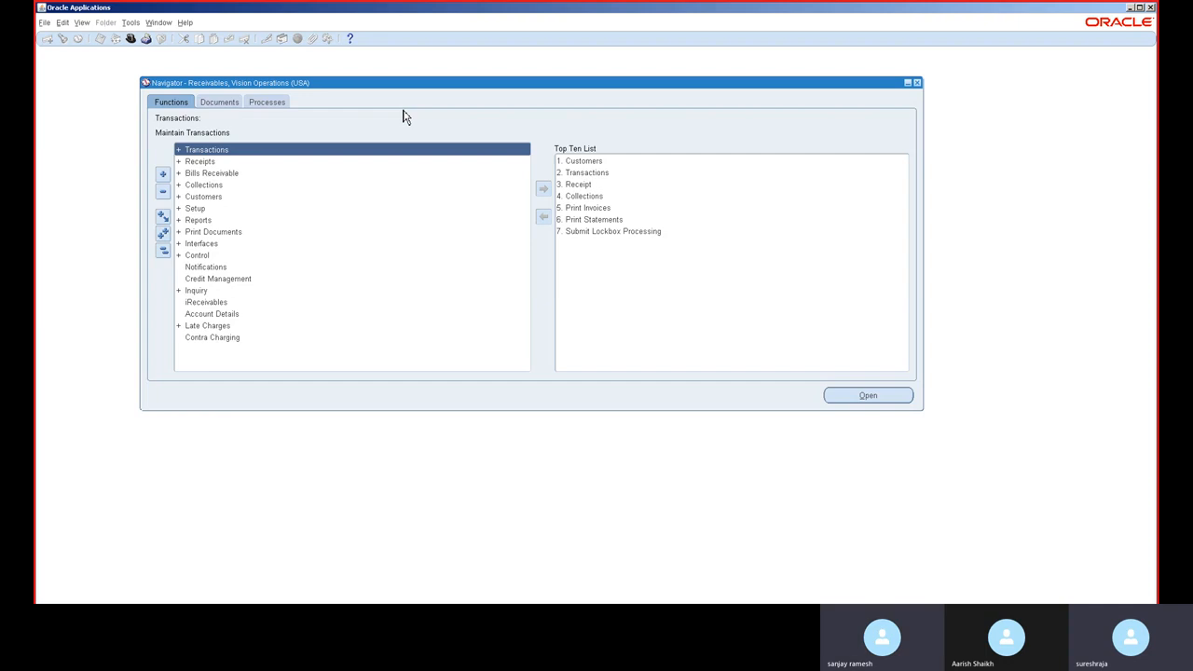
Step: Expand Transactions in the navigator and open the Transactions form
double_click(287, 152)
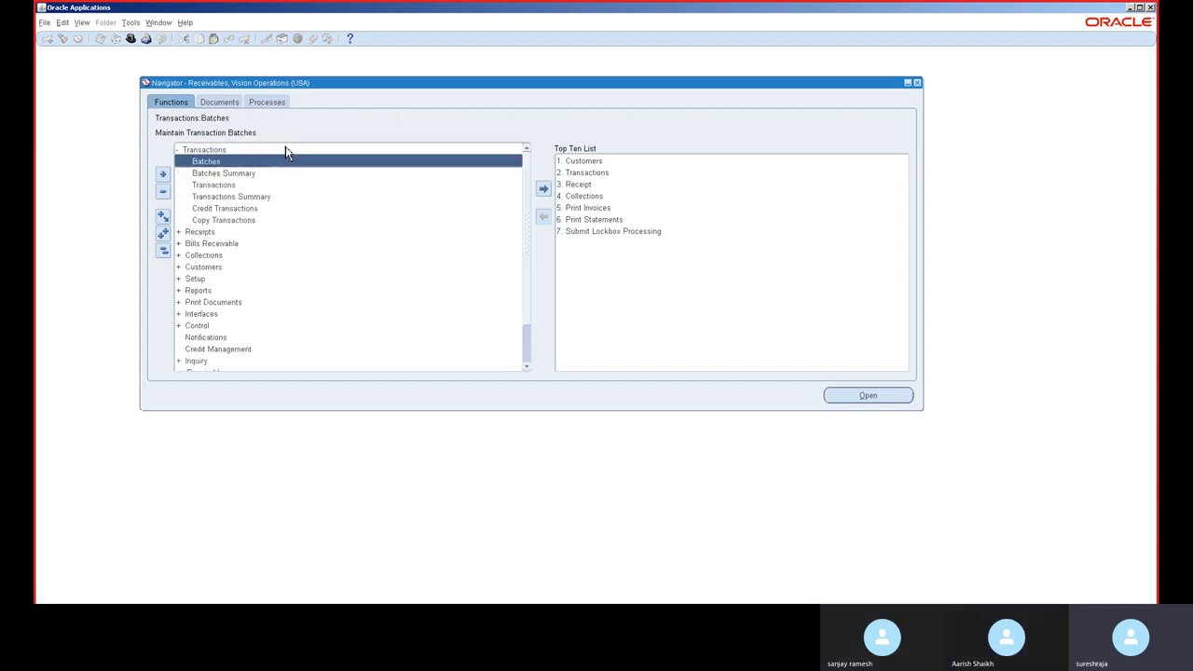
left_click(265, 197)
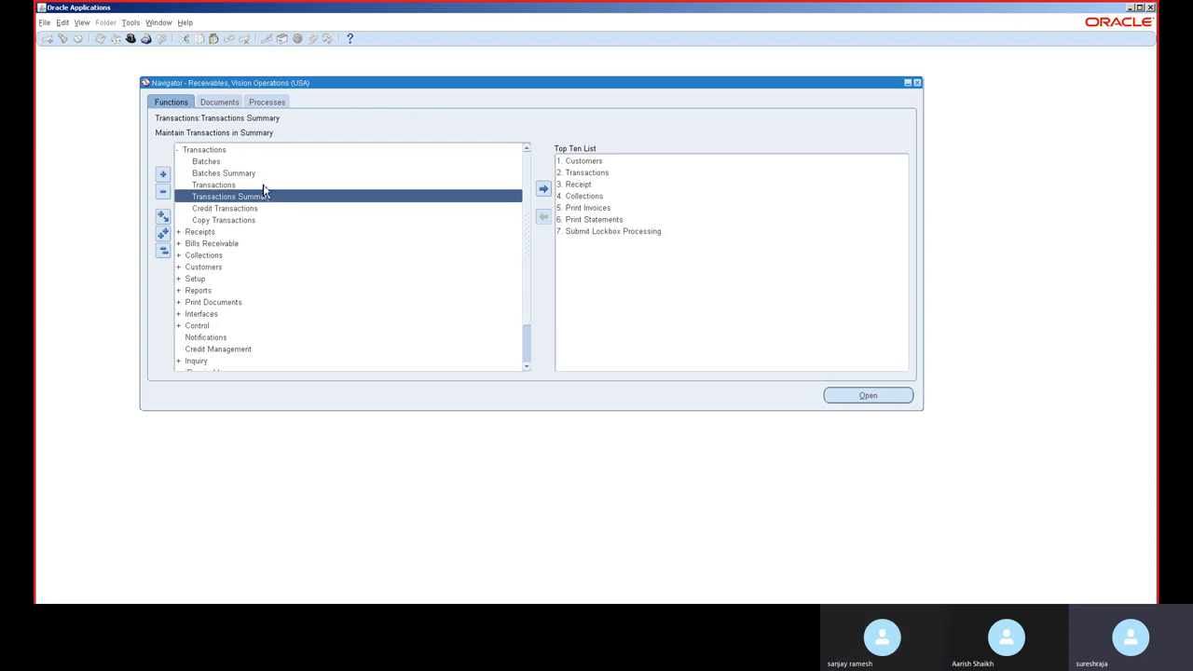
double_click(263, 185)
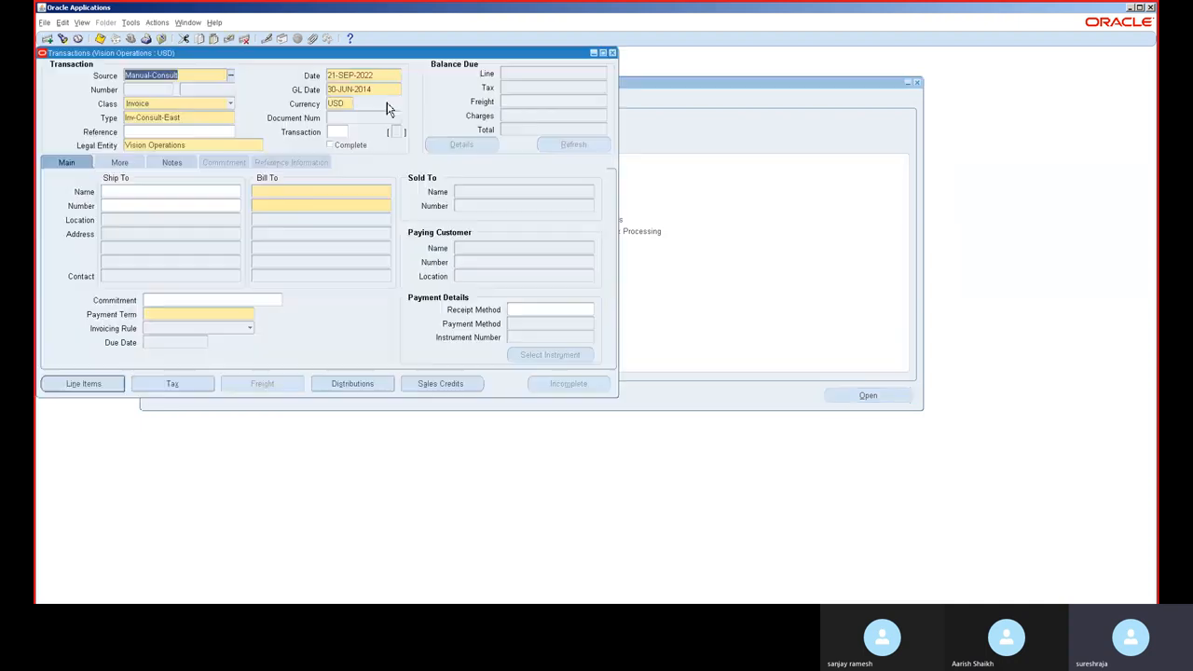
Step: Copy the GL Date and paste it as the transaction Date, 30-JUN-2014
left_click(391, 92)
key("ctrl+c")
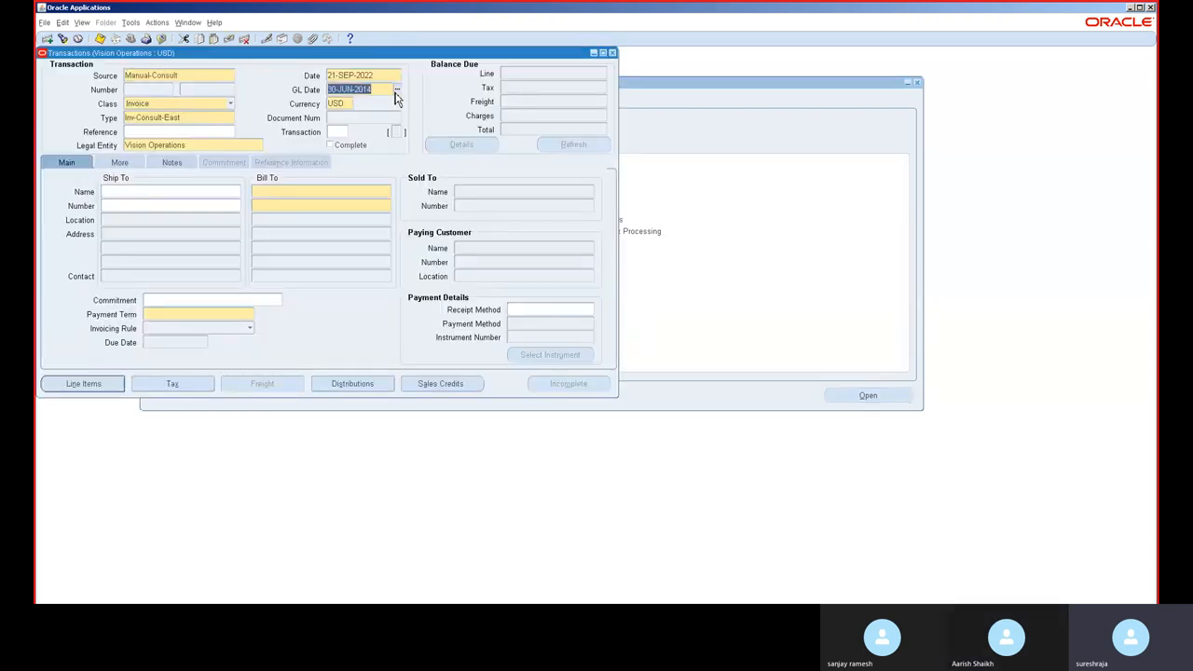
left_click(373, 75)
key("ctrl+v")
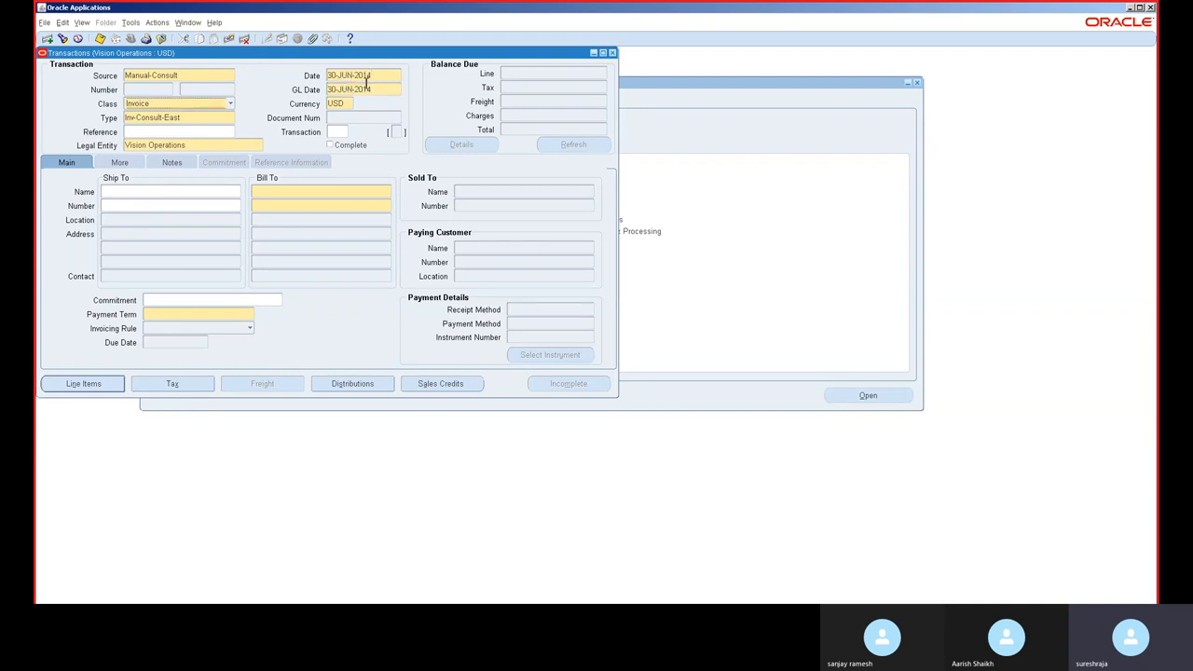
Step: Review the transaction header's Source, Class options and Type fields
left_click_drag(362, 54, 679, 166)
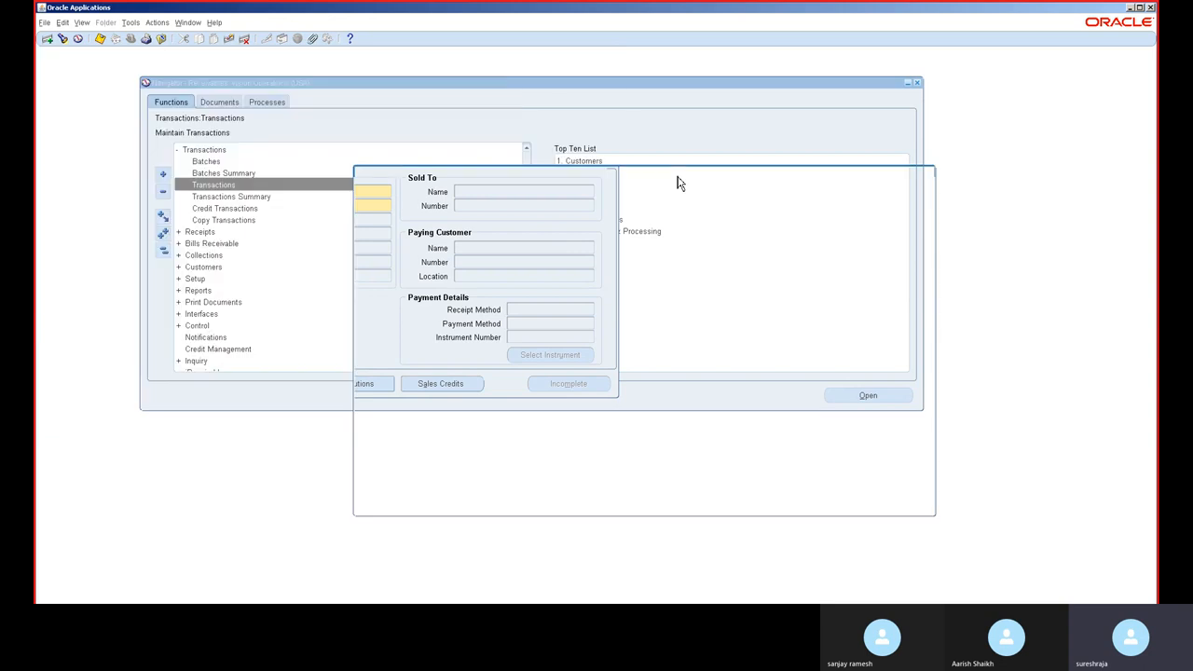
left_click(496, 193)
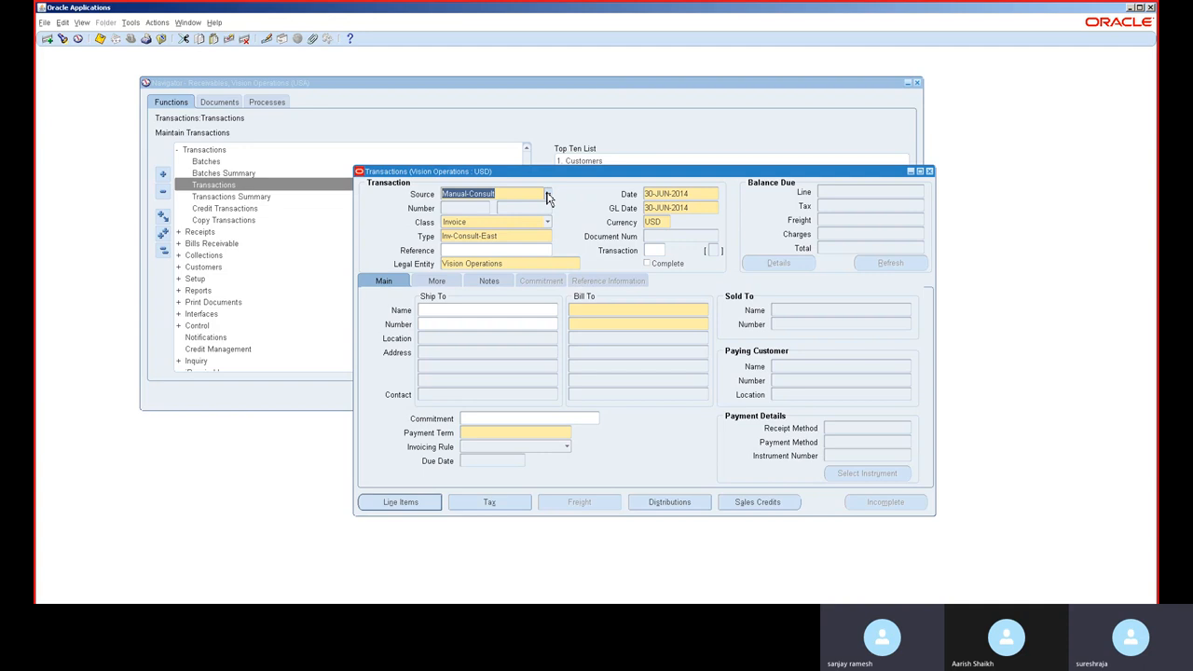
left_click(469, 224)
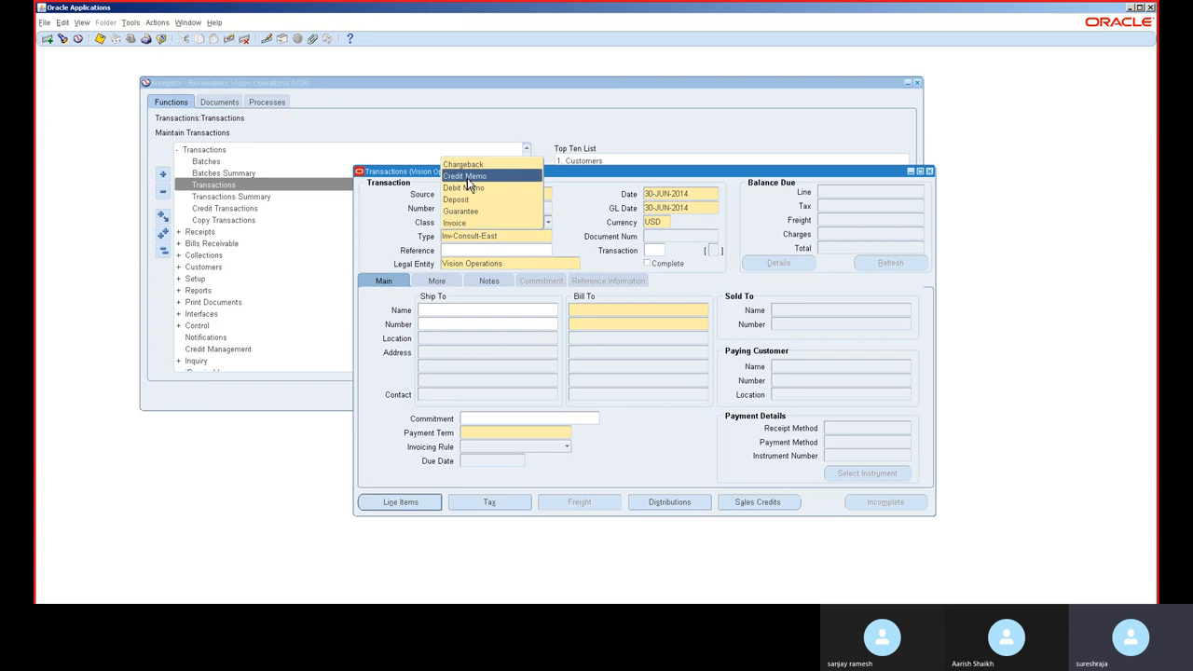
left_click(469, 225)
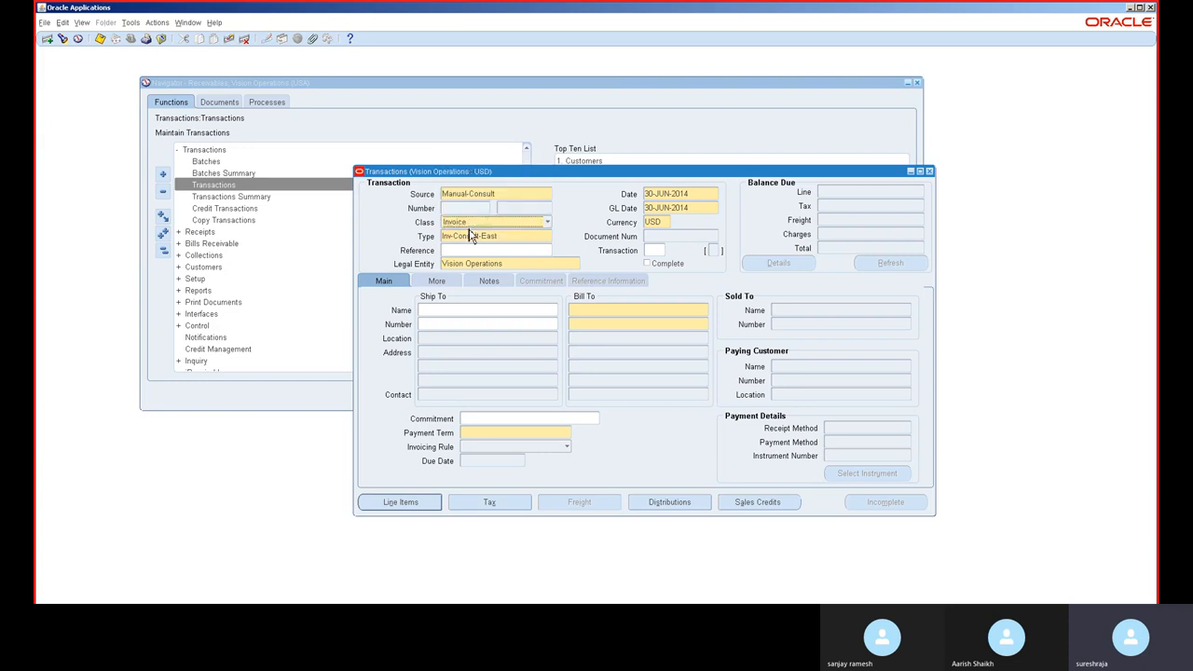
left_click(513, 265)
key("Tab")
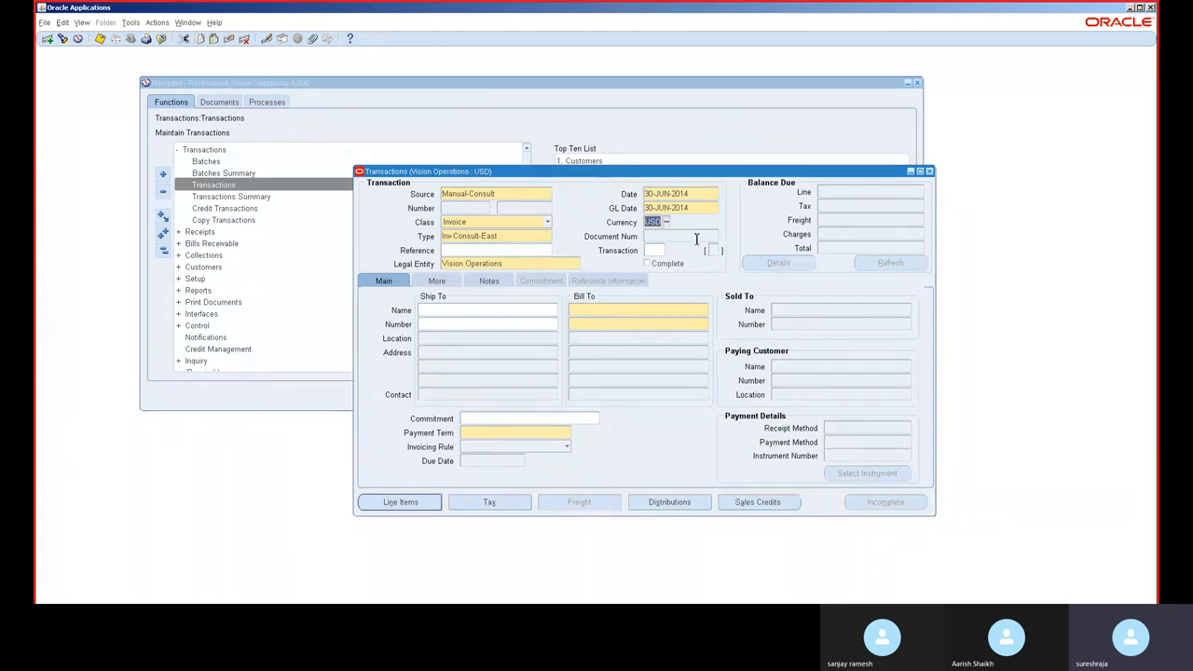
Step: Set the Bill To customer to A. C. Networks by searching customers starting with a
left_click(605, 314)
left_click(649, 310)
type("a")
key("Tab")
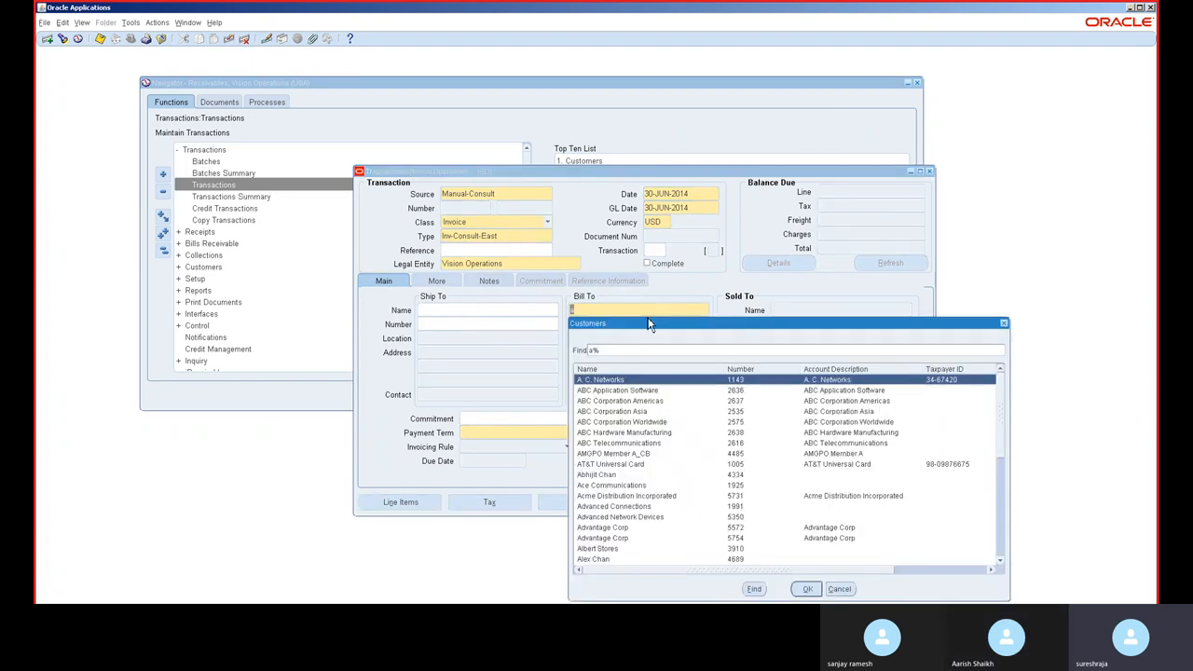
double_click(629, 381)
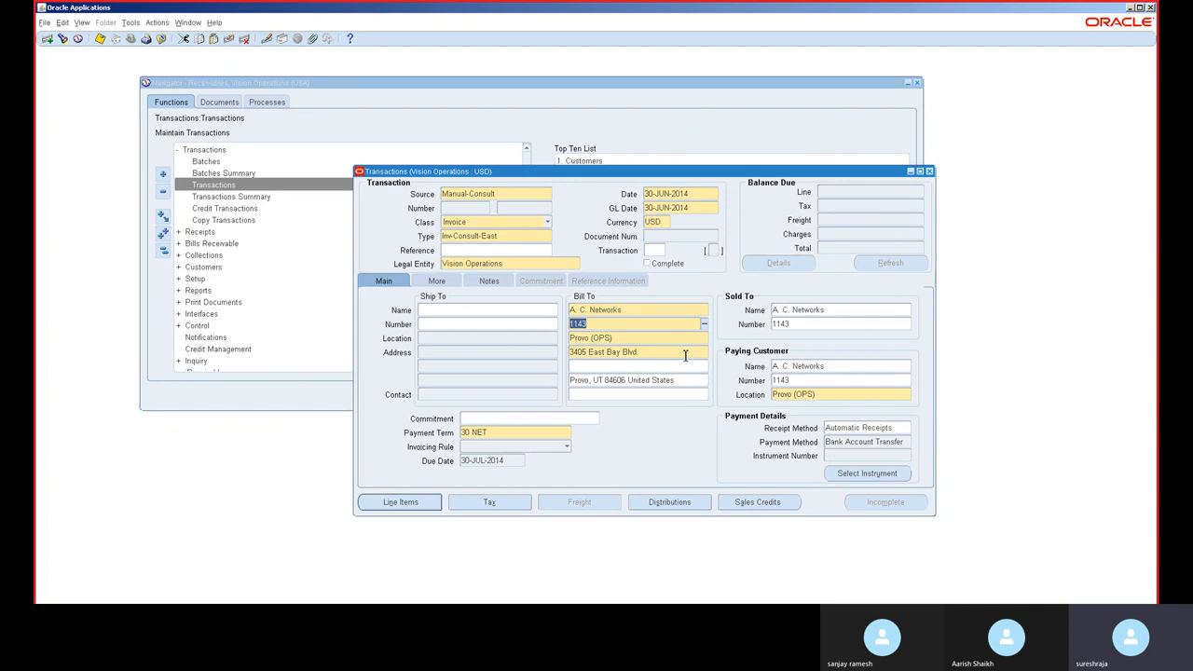
Step: Open Line Items and pick item AS16105, Cosmic Hero II GAMEBX2, for line 1 by searching items matching A%
left_click(407, 504)
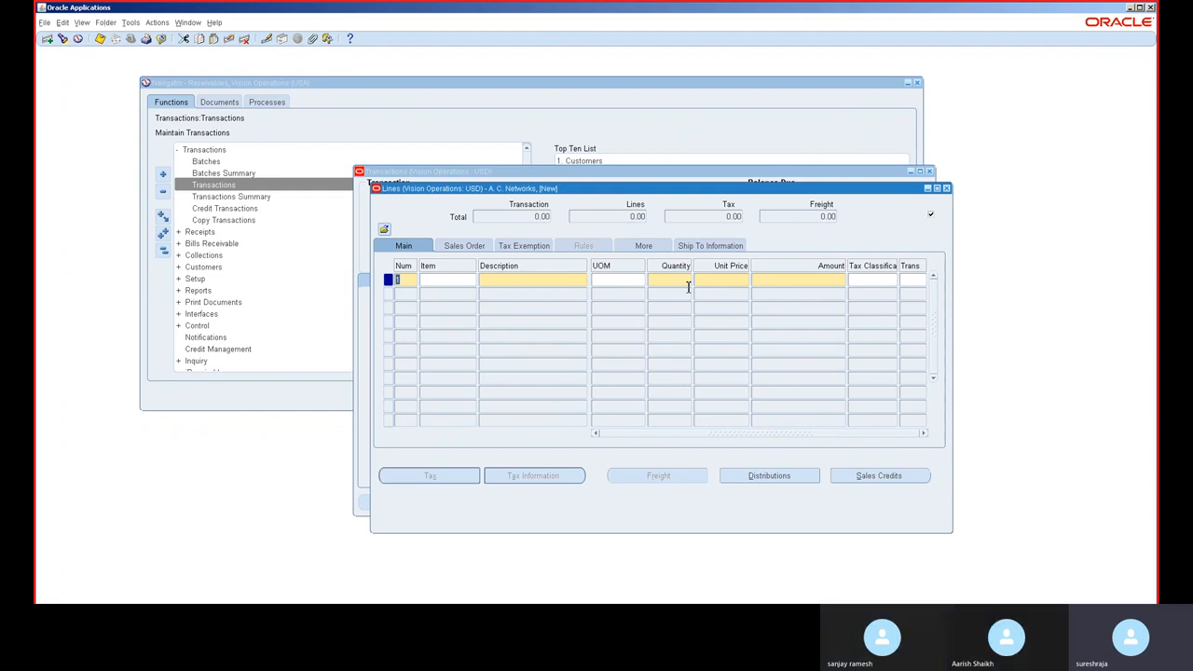
key("Tab")
key("Tab")
left_click(469, 288)
left_click(471, 281)
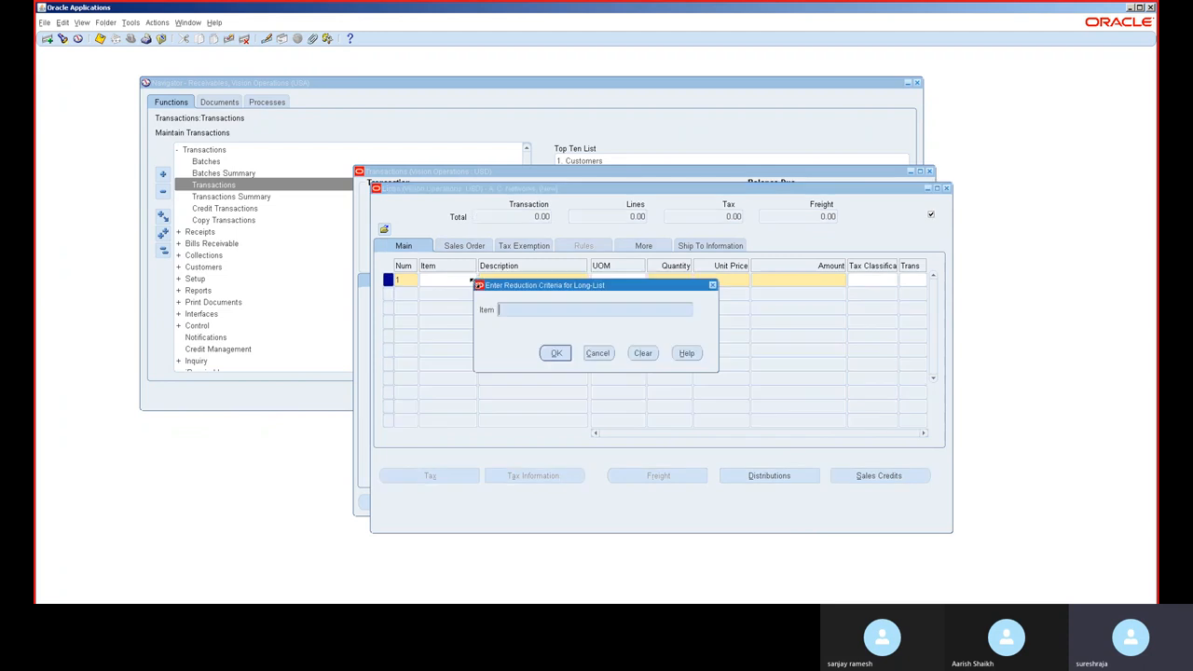
type("A%")
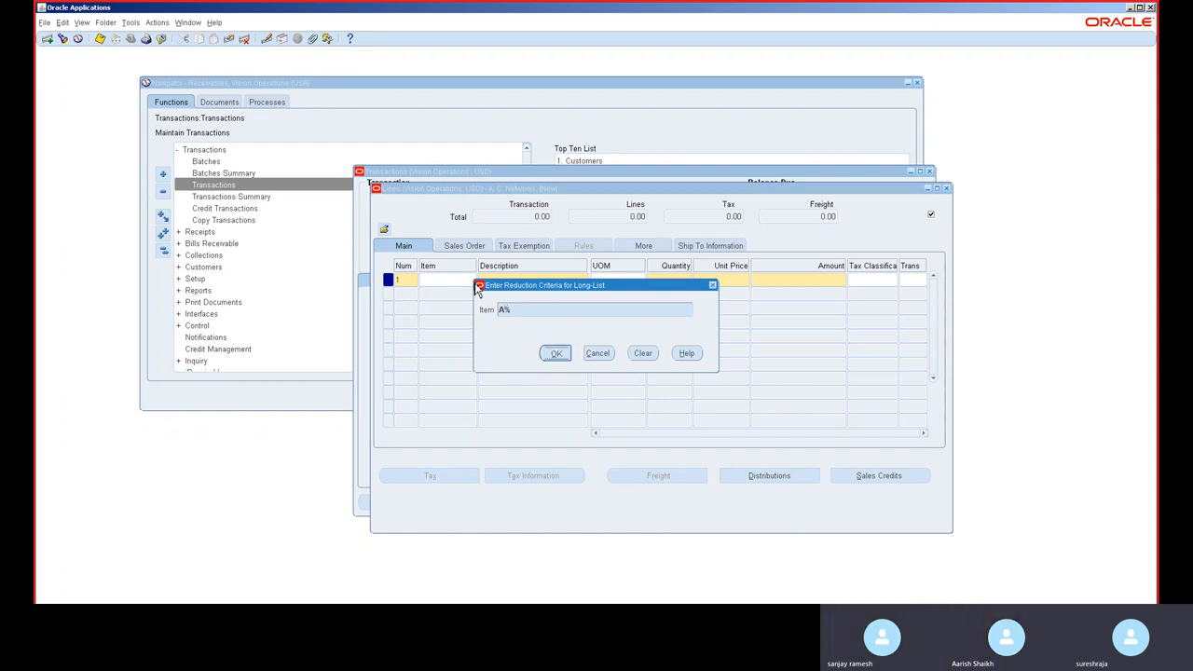
key("Return")
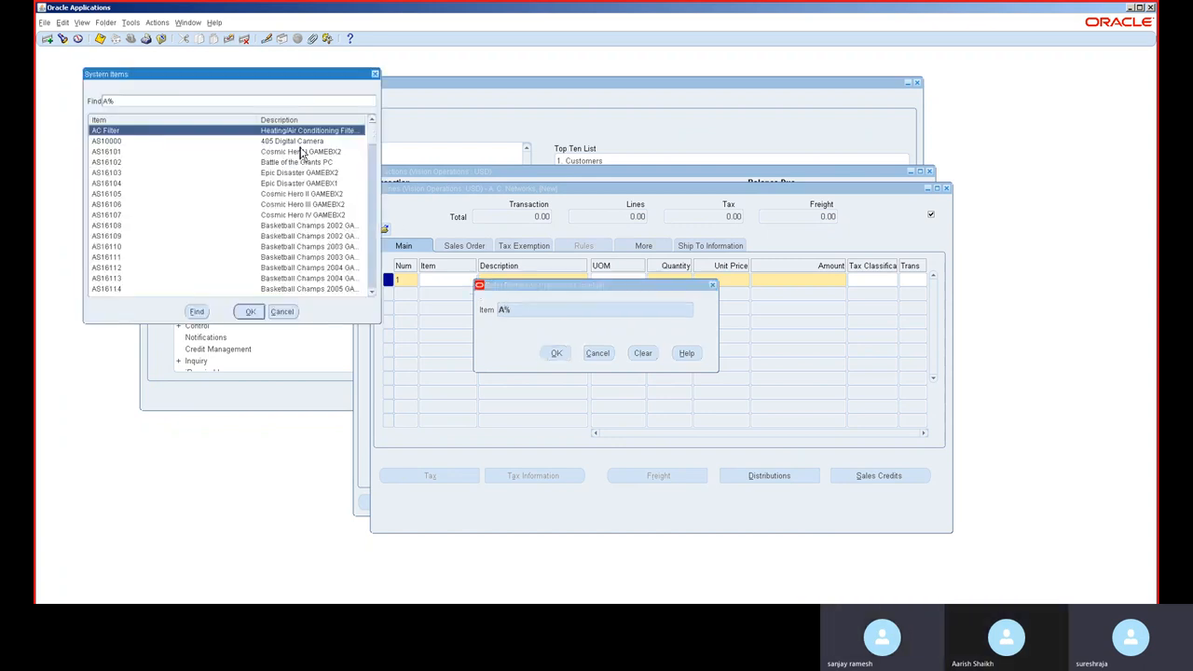
double_click(283, 194)
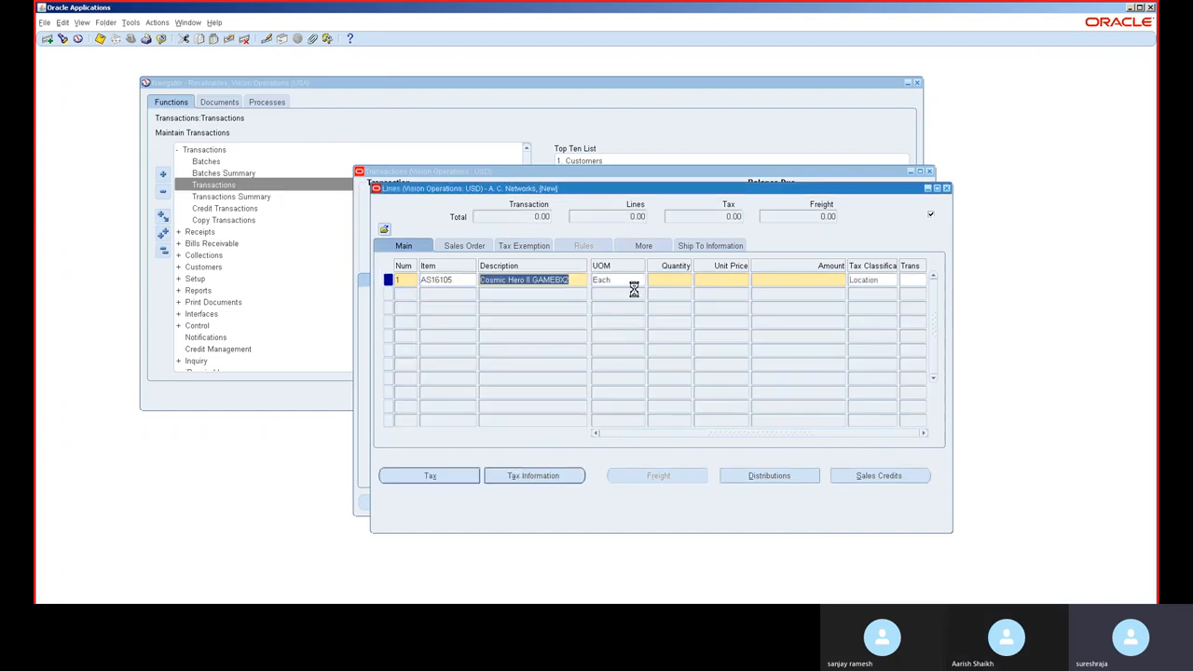
Step: Enter quantity 10 and unit price 190 for line 1
key("Tab")
key("Tab")
type("1")
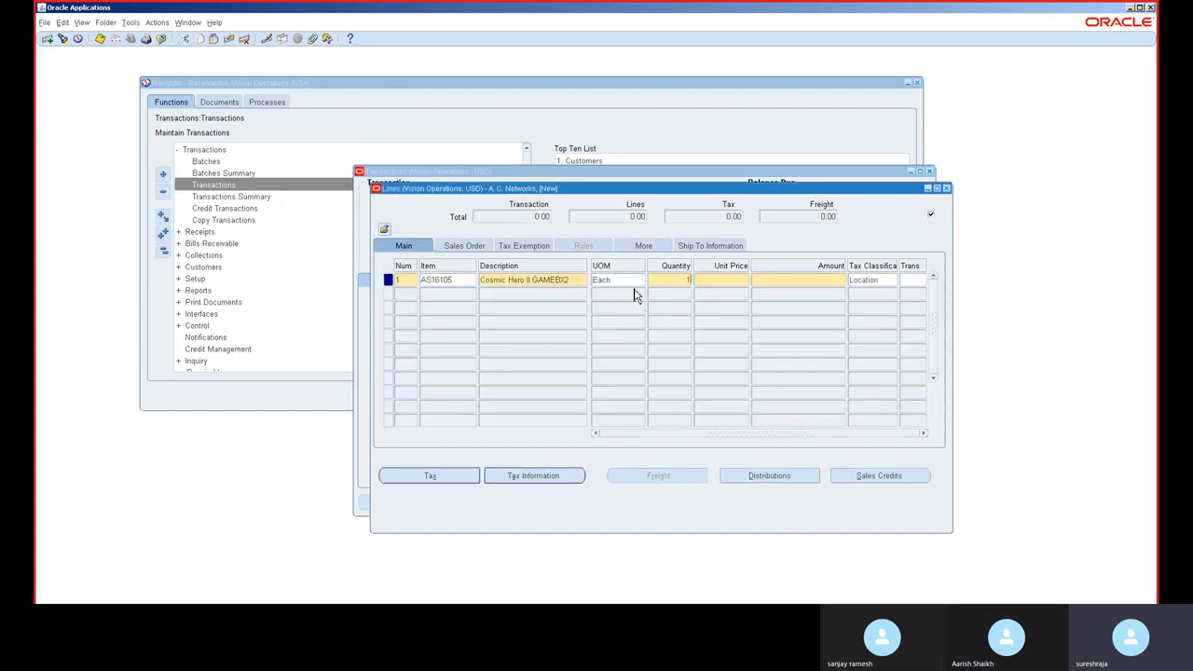
type("0")
key("Tab")
type("190")
key("Tab")
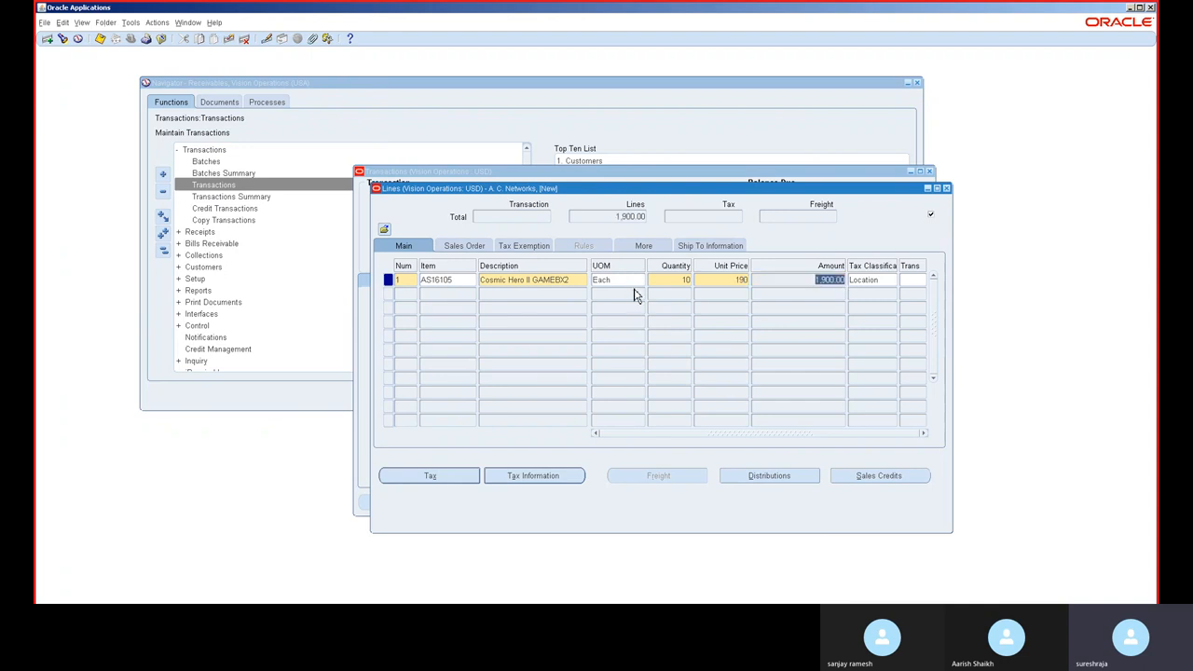
Step: Add line 2 and choose the Senior Consultant standard memo line as its description
left_click(411, 294)
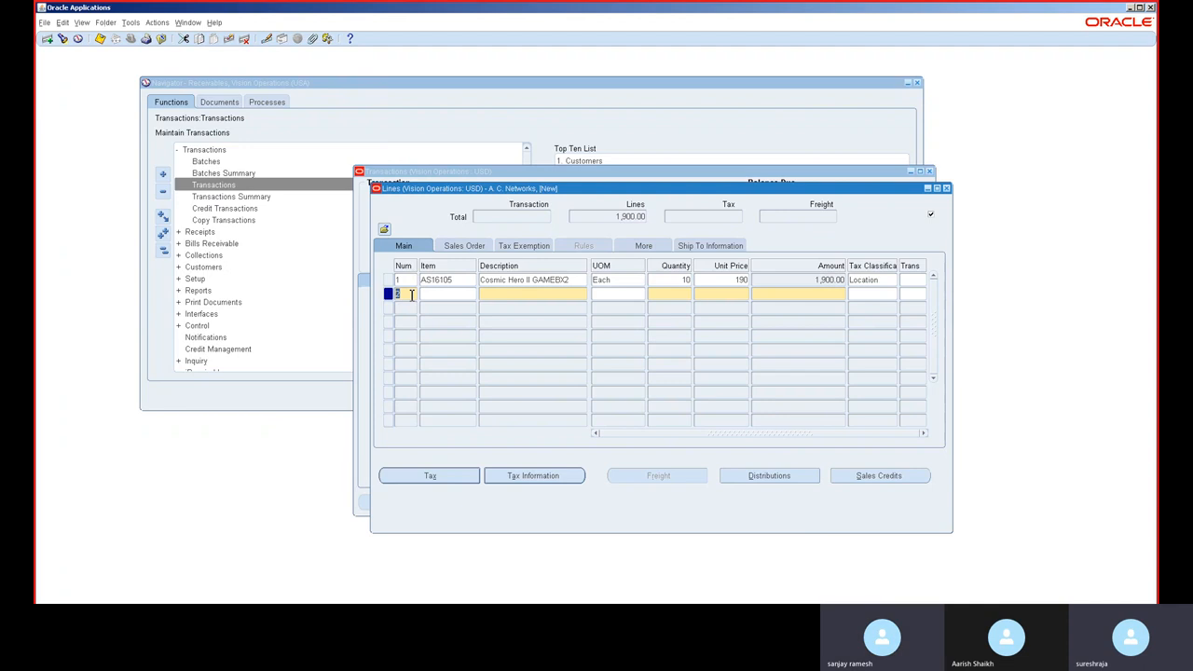
key("Tab")
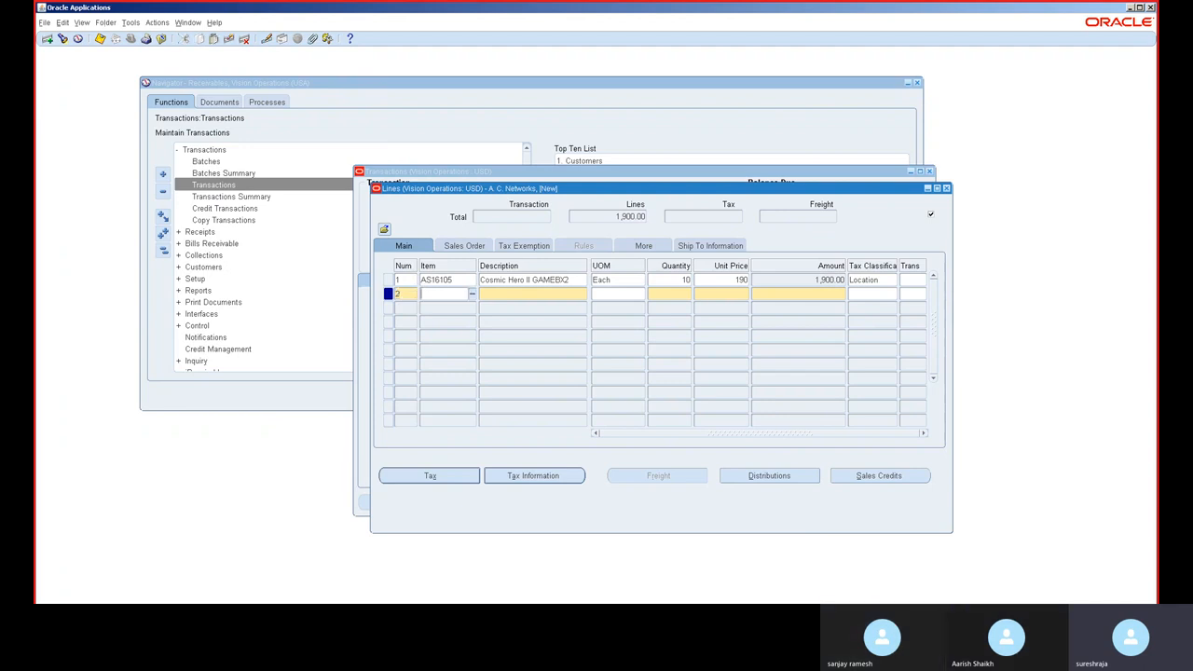
key("Tab")
left_click(582, 294)
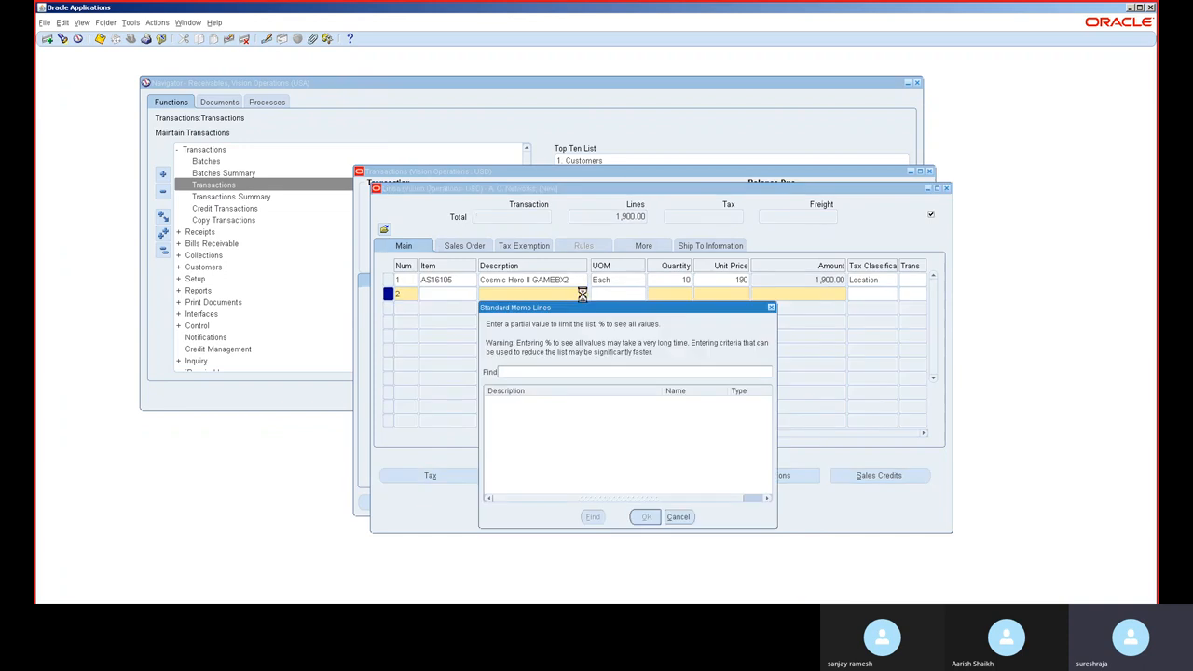
type("%")
key("Return")
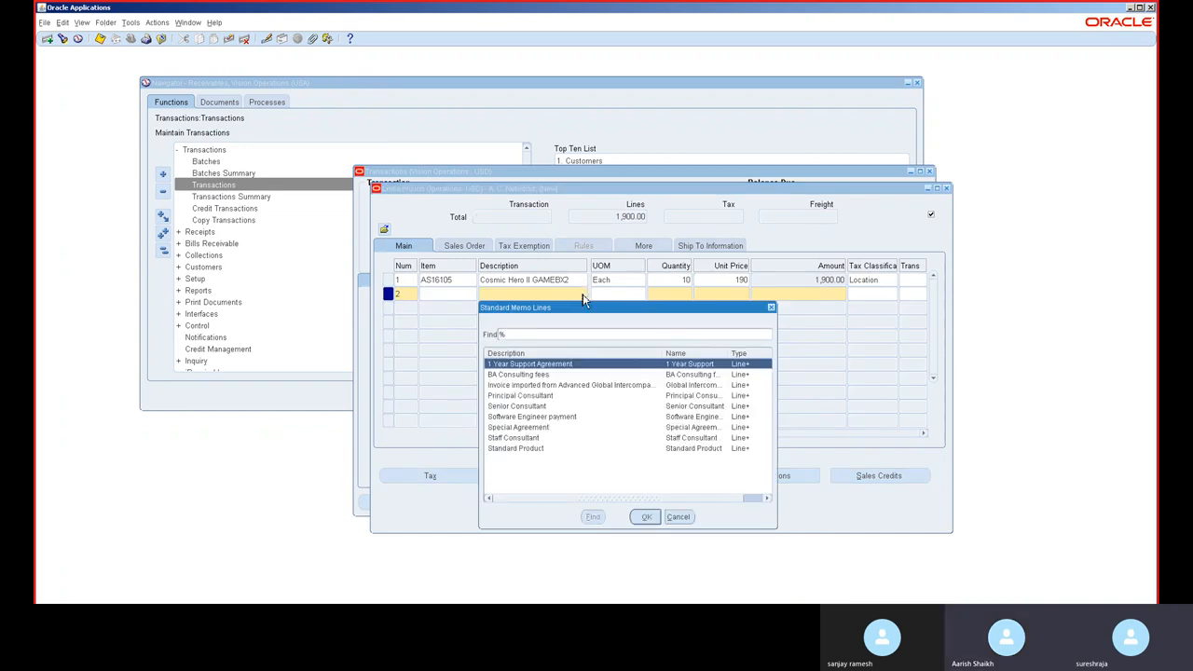
double_click(528, 408)
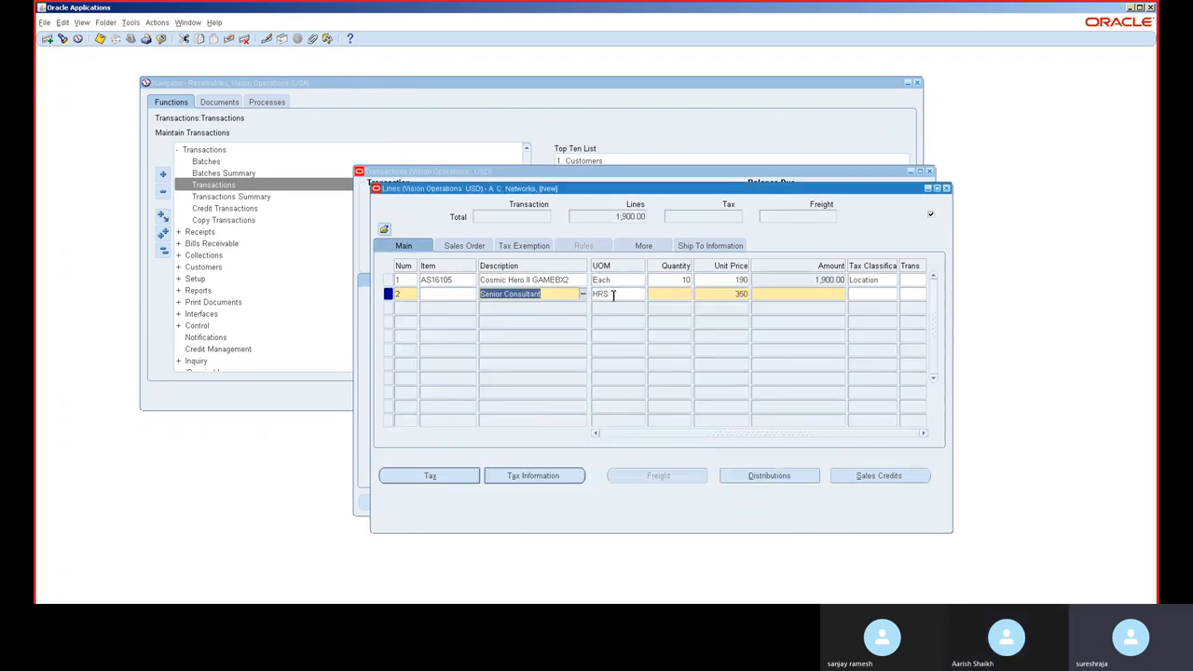
Step: Enter quantity 10 for the Senior Consultant line, save the invoice, and close the line items
left_click(688, 294)
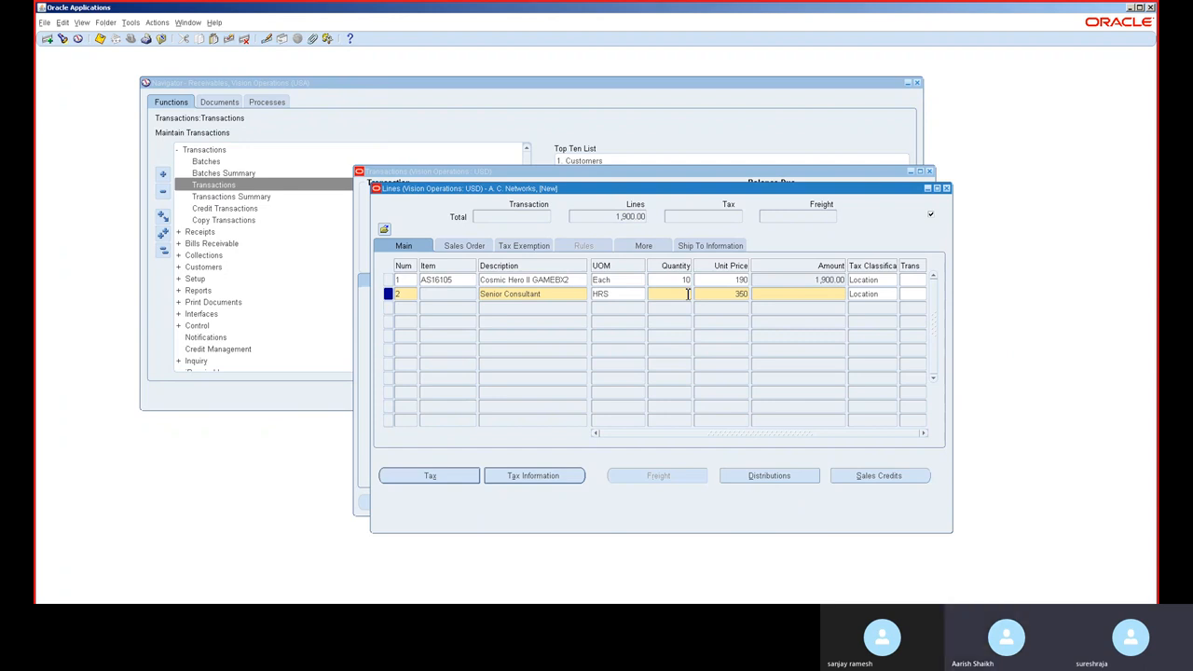
left_click(554, 293)
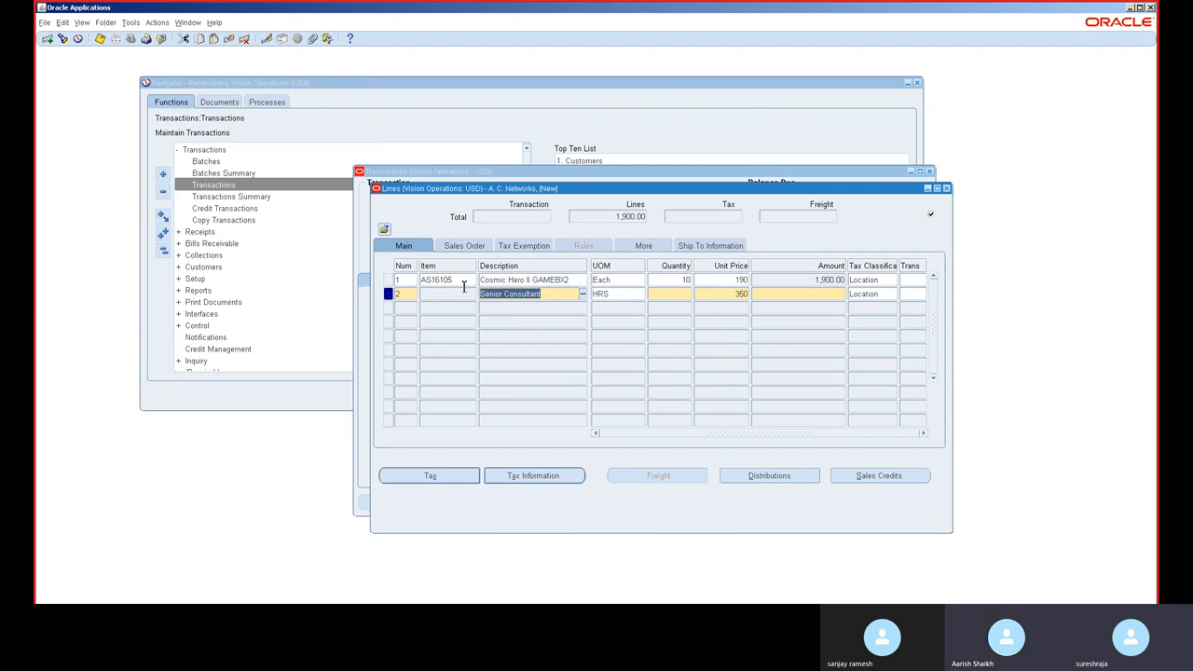
left_click(689, 294)
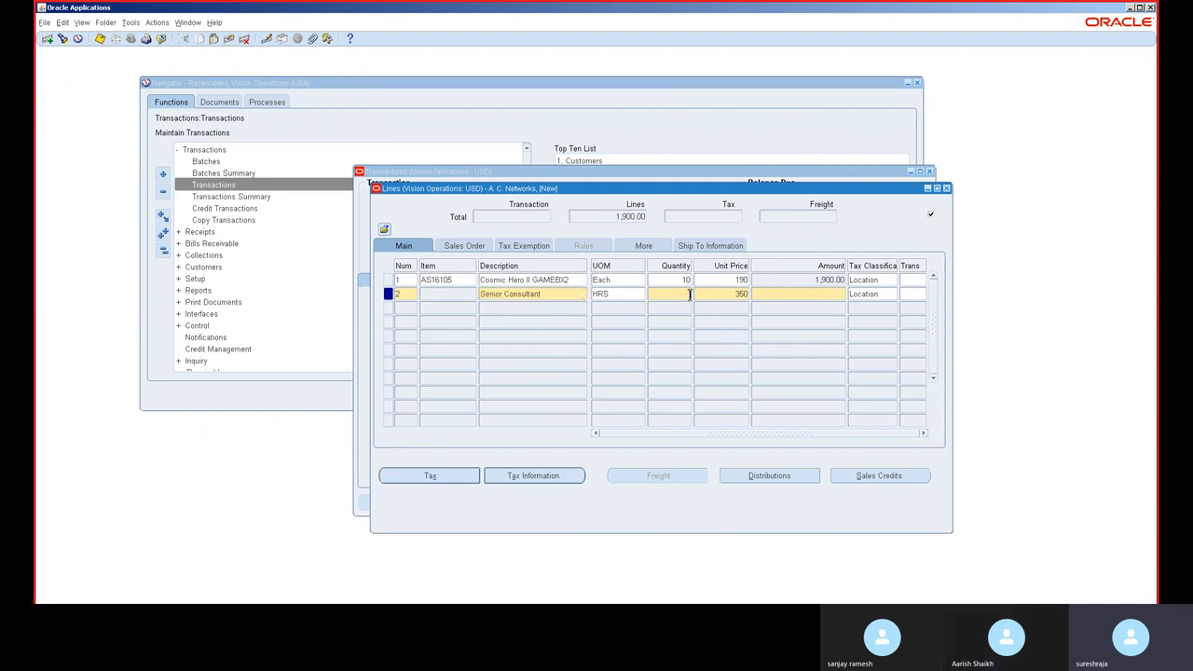
type("10")
key("Tab")
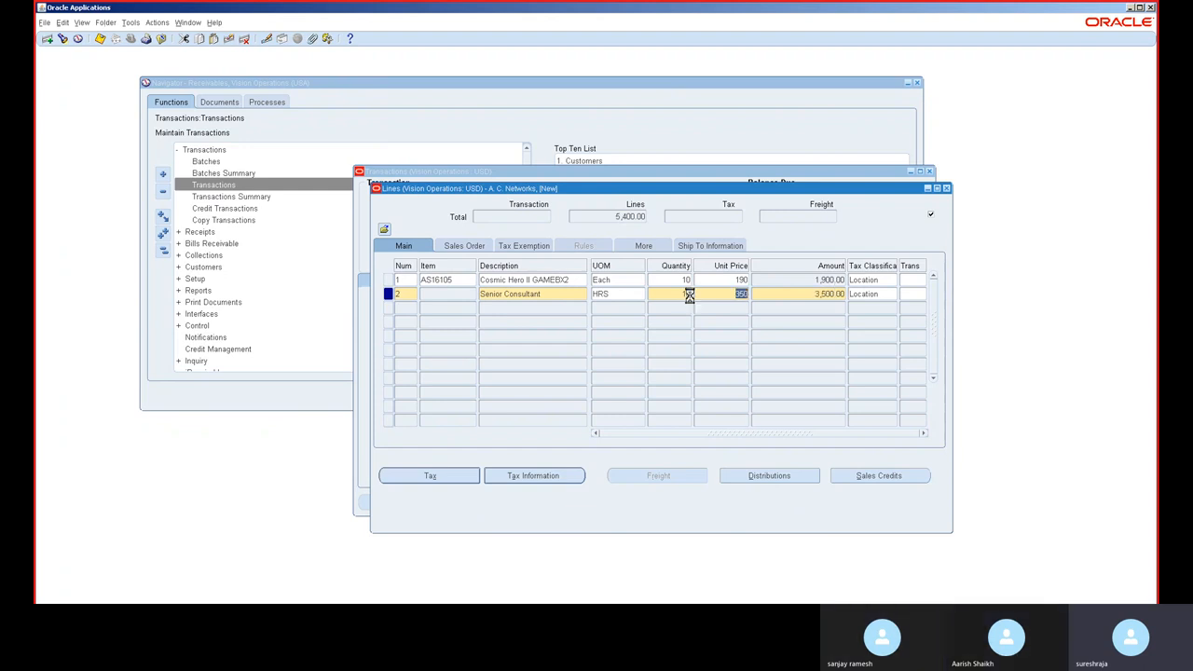
left_click(100, 40)
left_click(946, 189)
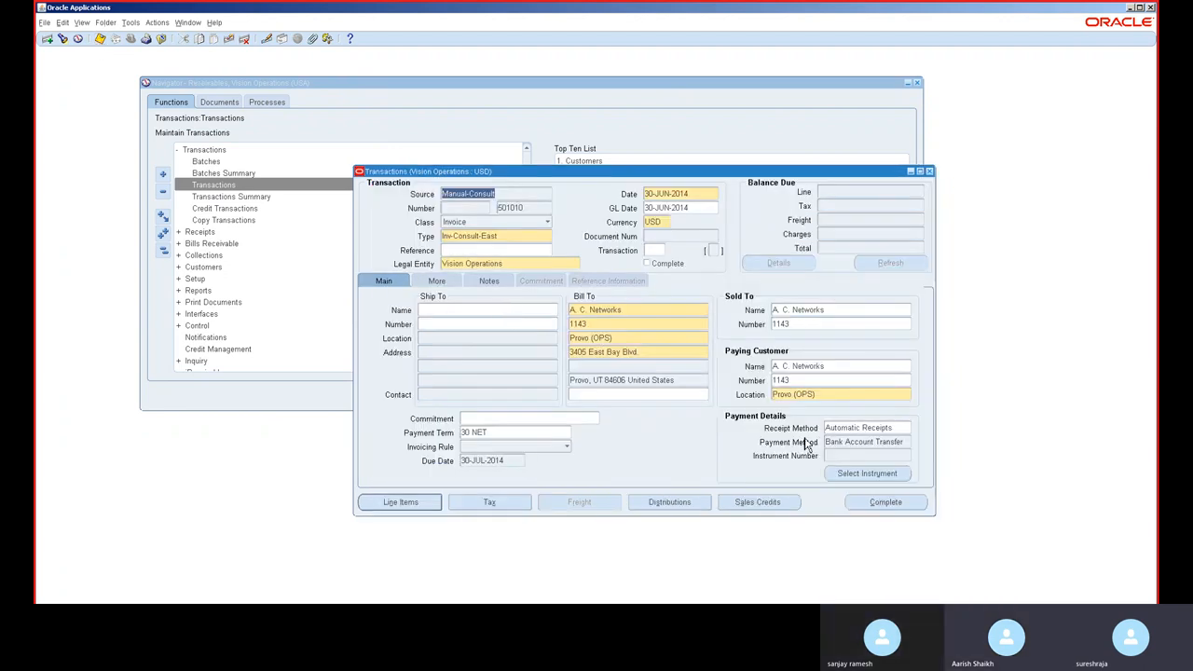
Step: Clear the receipt method and complete the invoice
left_click(880, 503)
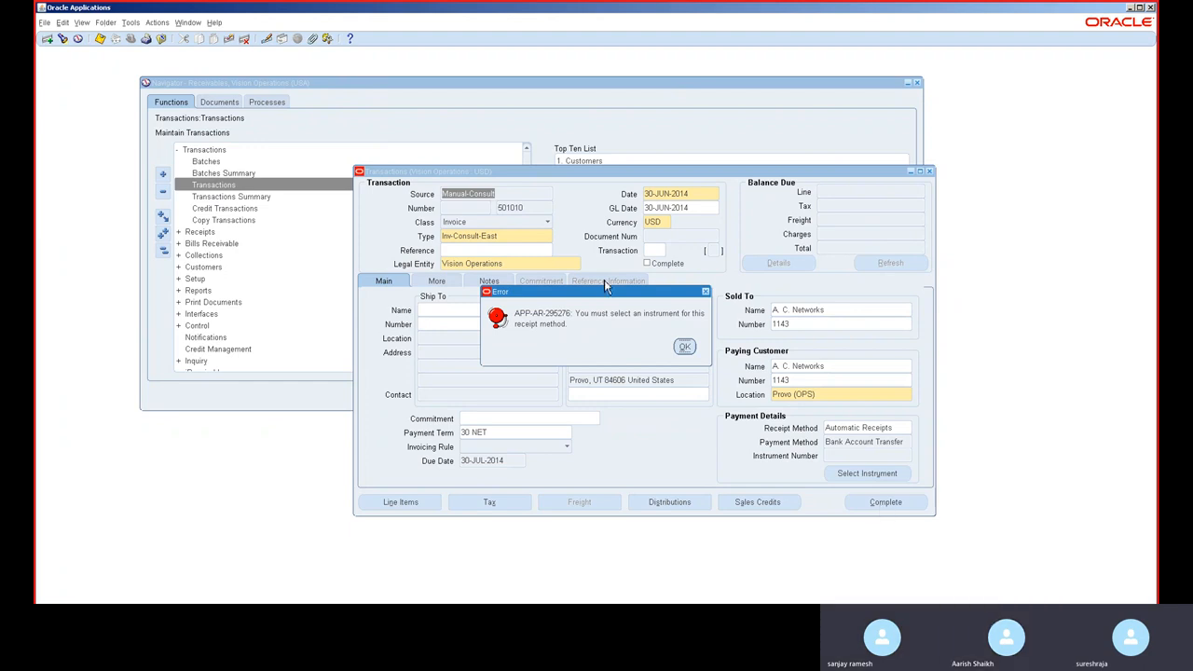
left_click(684, 348)
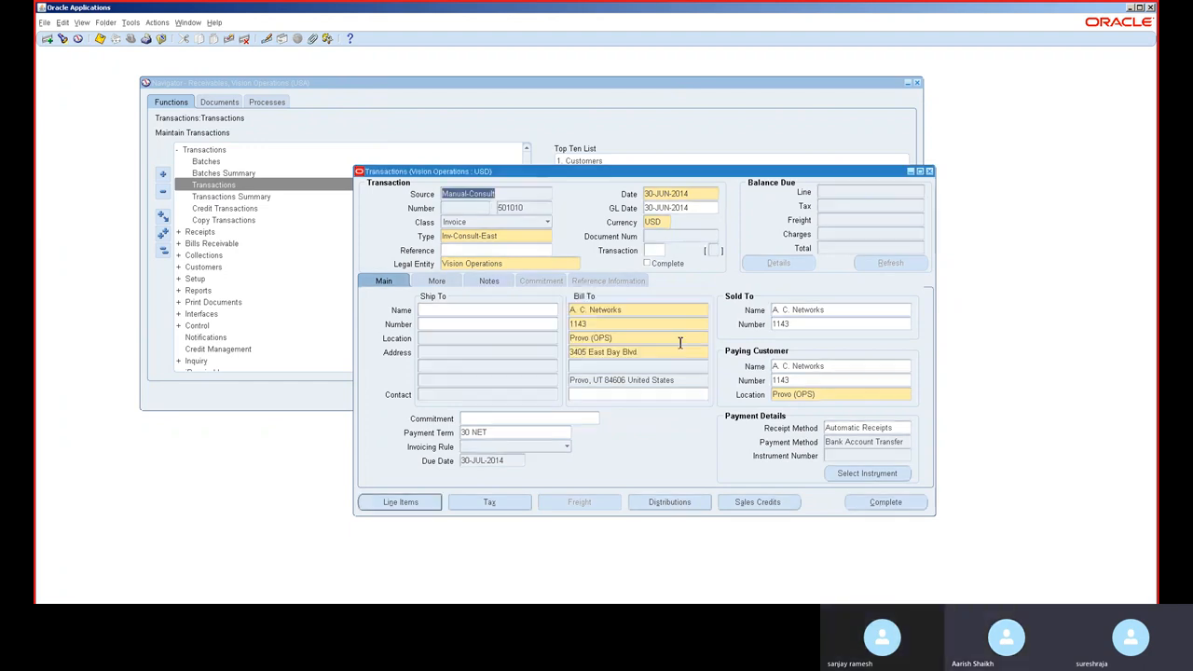
left_click(871, 429)
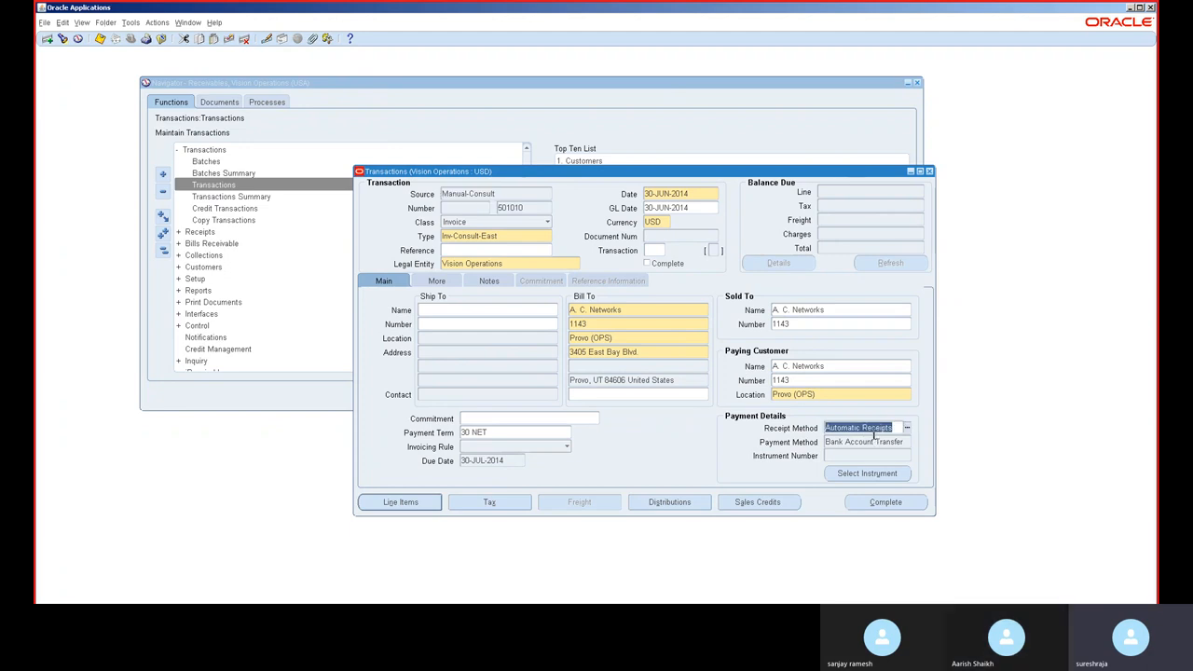
key("Delete")
key("Tab")
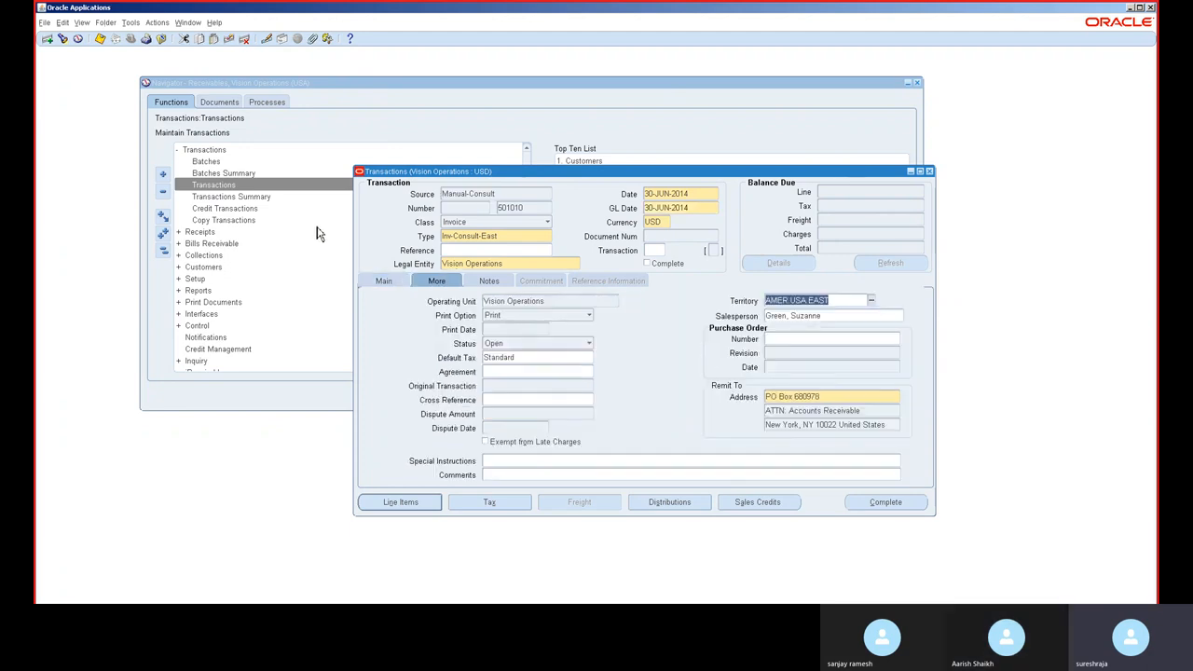
left_click(376, 281)
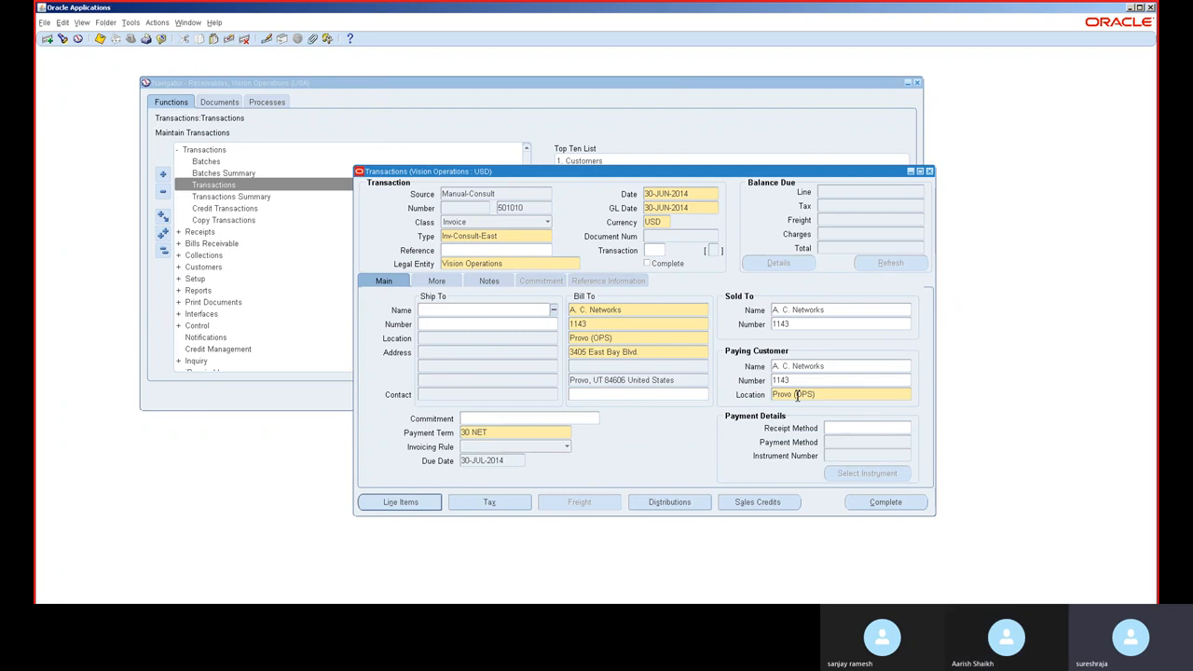
left_click(891, 502)
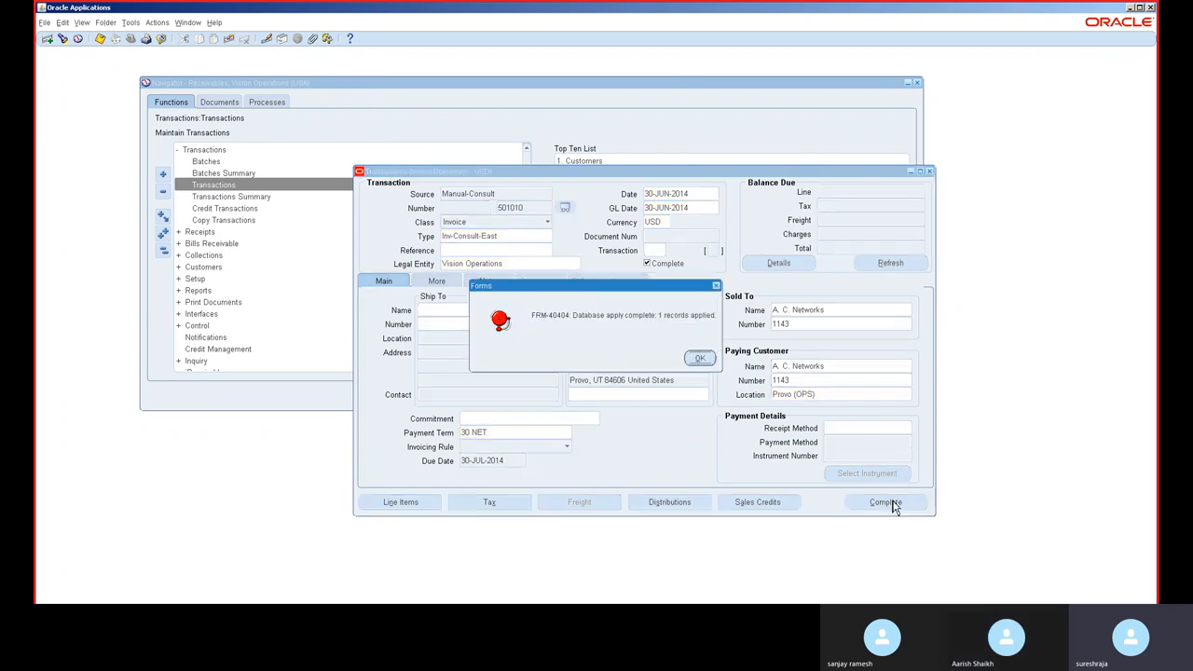
left_click(699, 358)
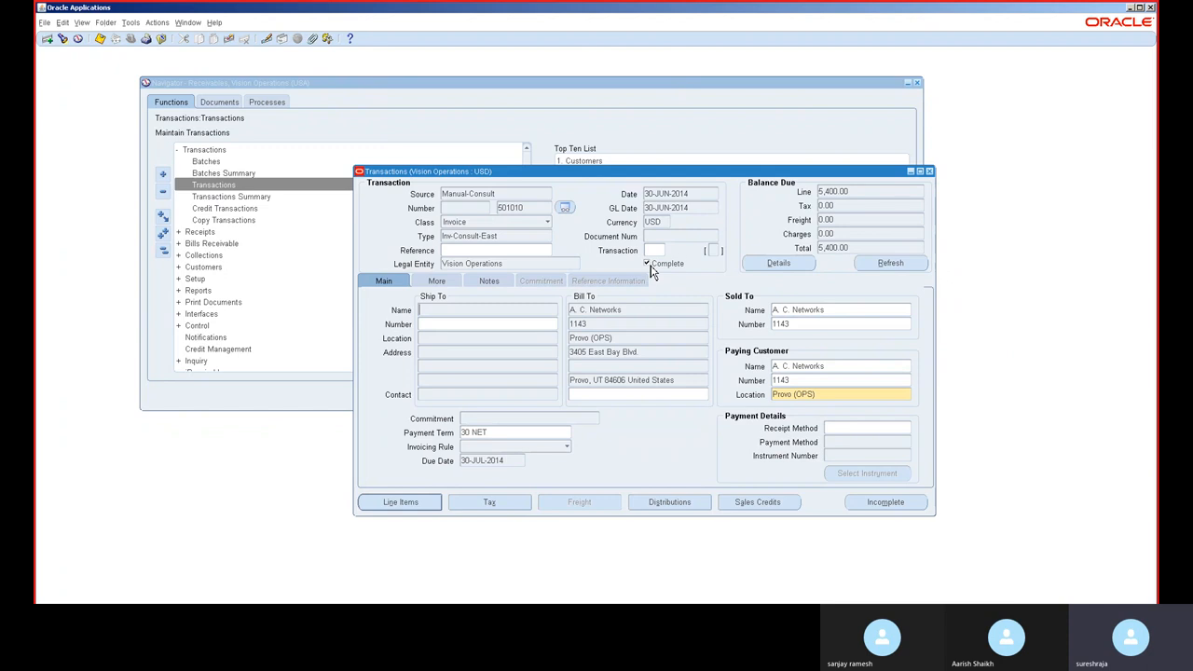
Step: Review the invoice's balance details in entered and in functional currency
left_click(850, 192)
left_click(798, 269)
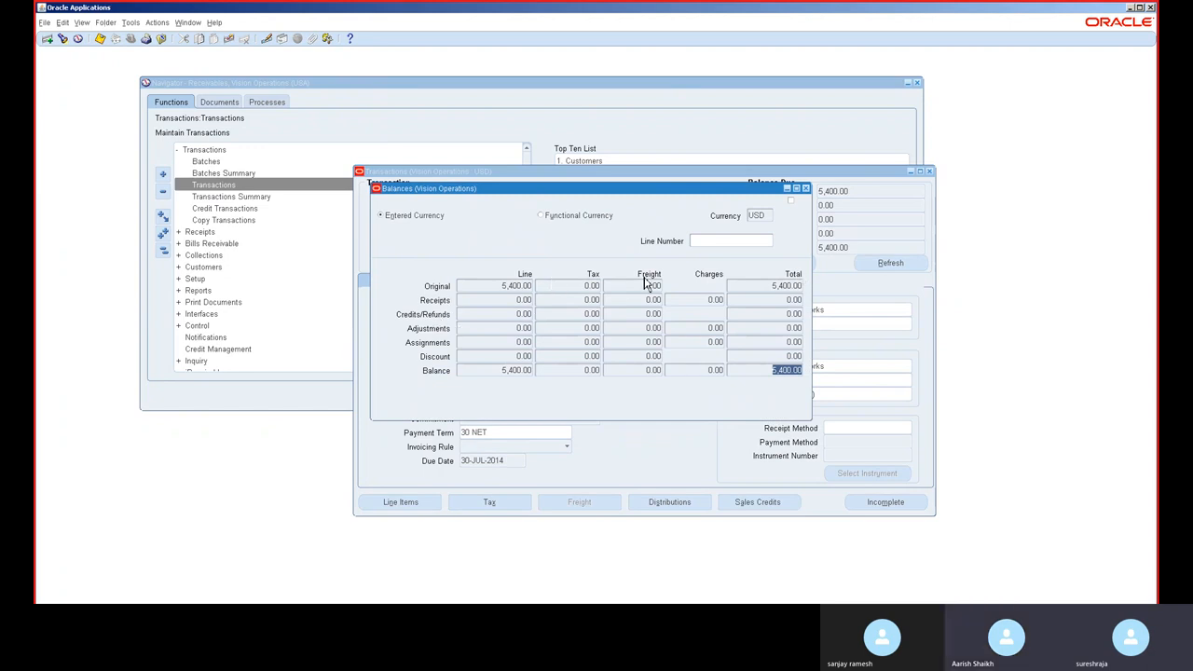
left_click(590, 218)
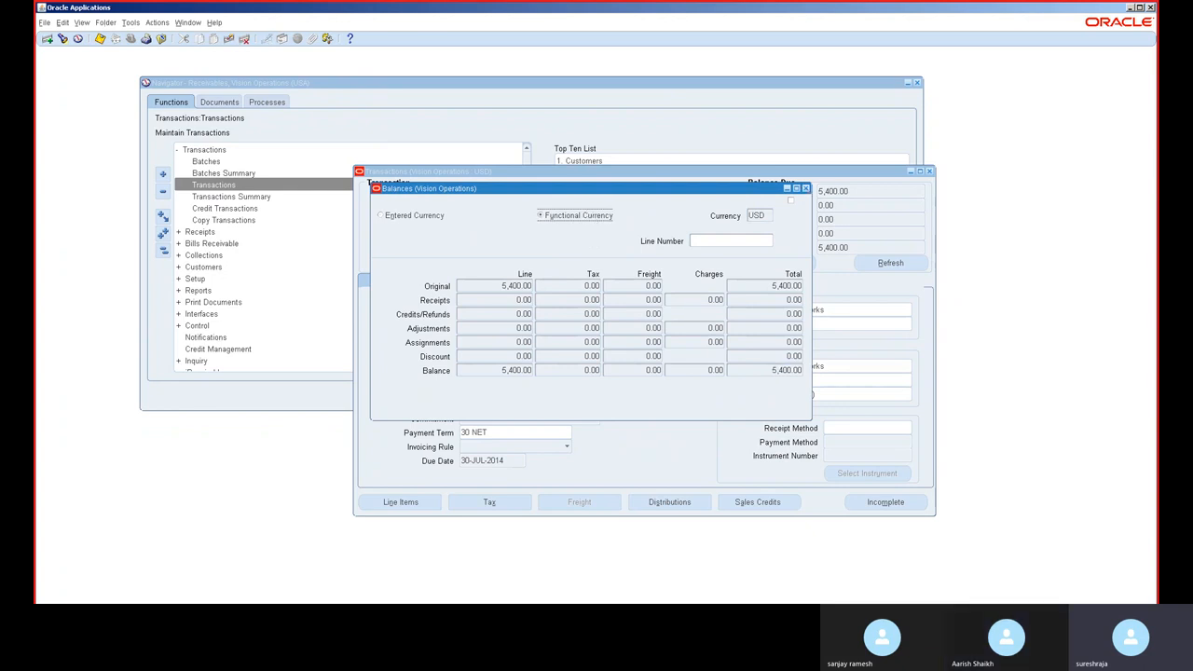
left_click(804, 188)
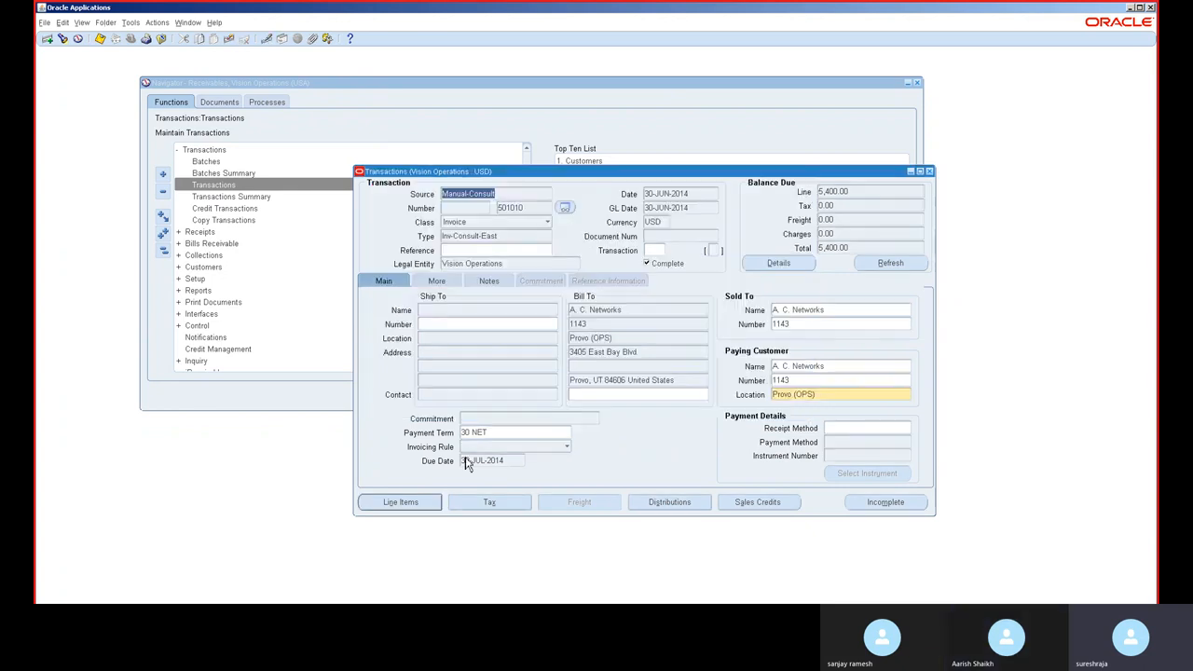
Step: In the distributions, change line 1's revenue account segment to 1420 Inventory Material Overhead Value
left_click(668, 502)
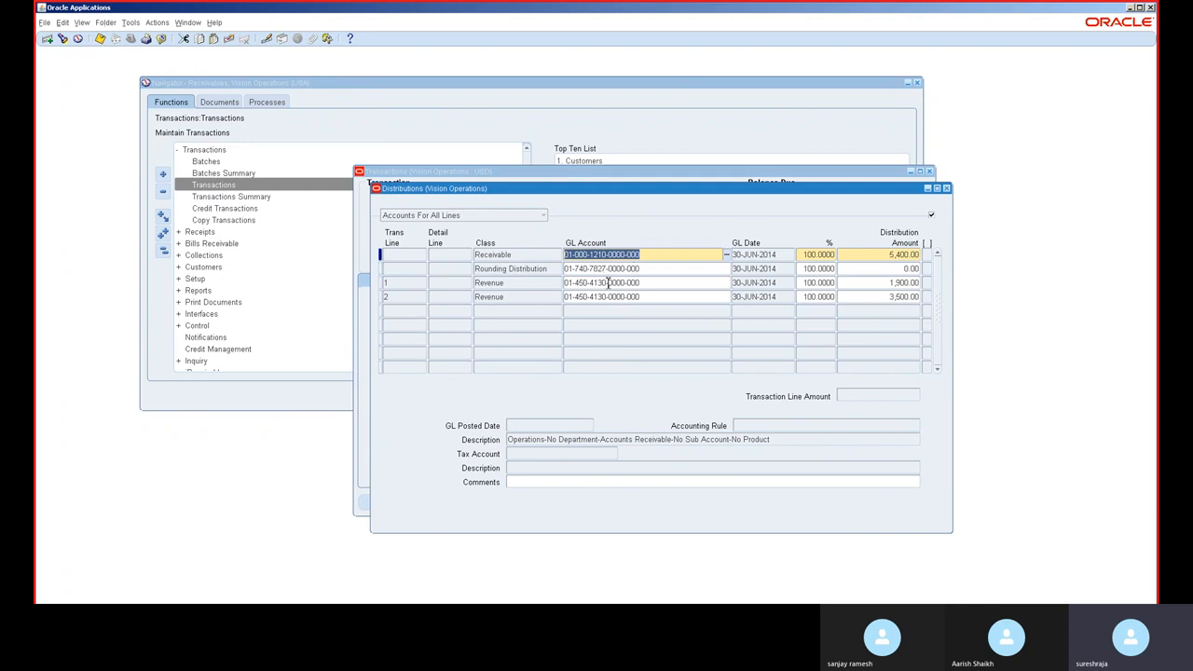
left_click(607, 282)
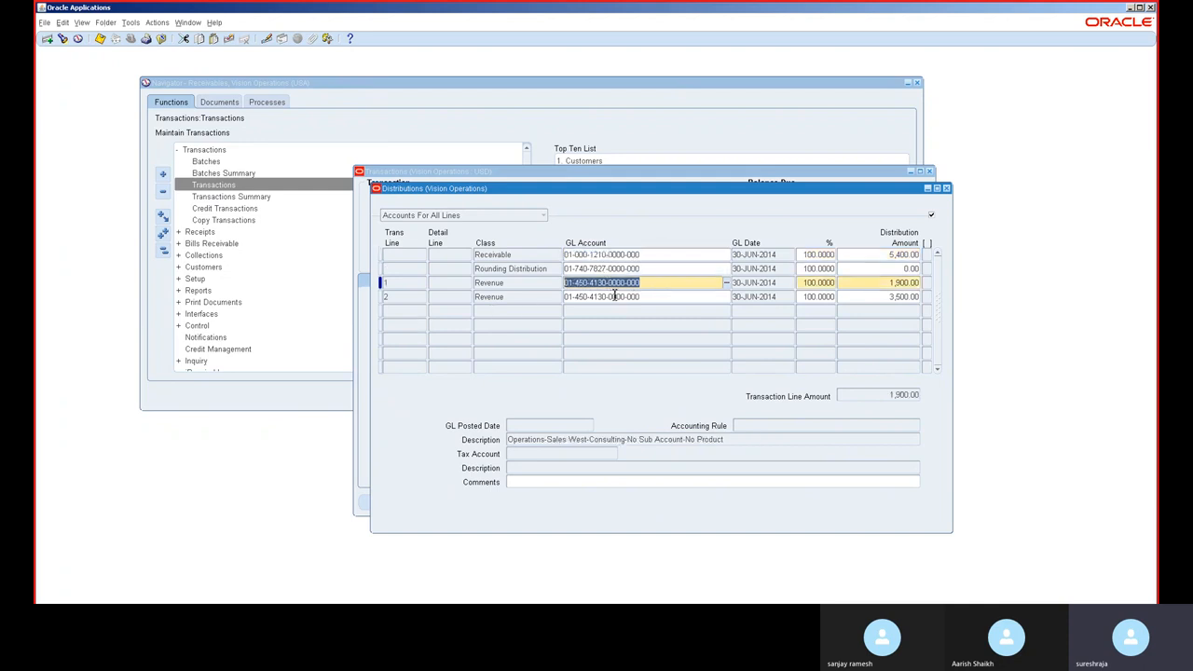
left_click(614, 296)
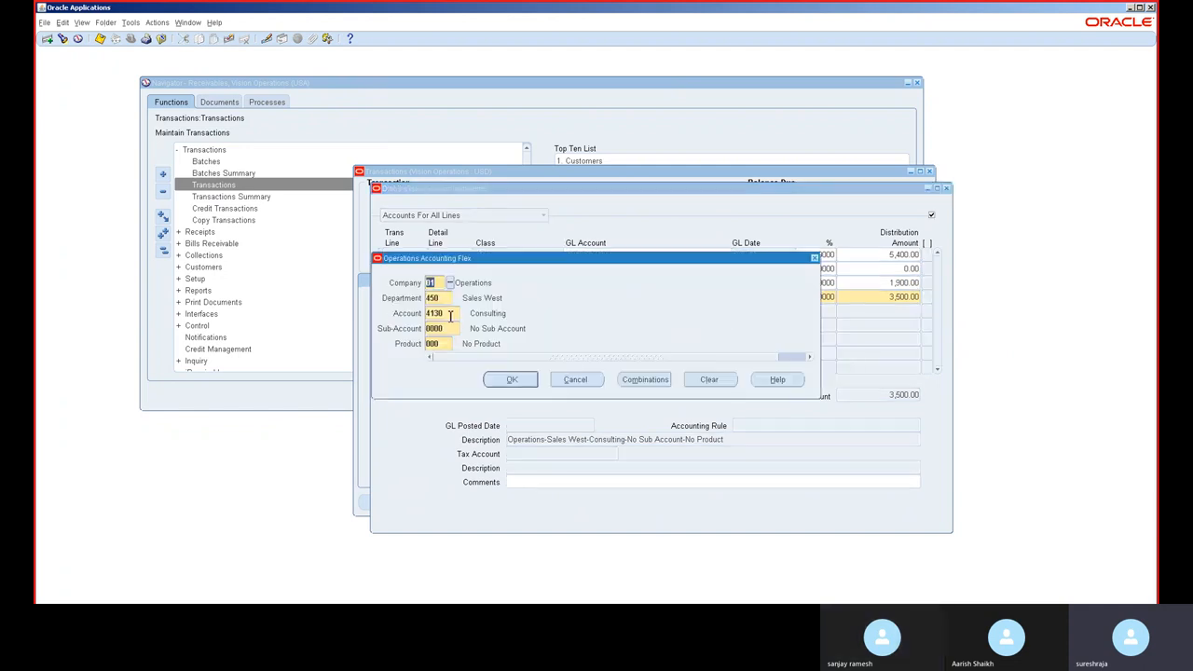
left_click(585, 379)
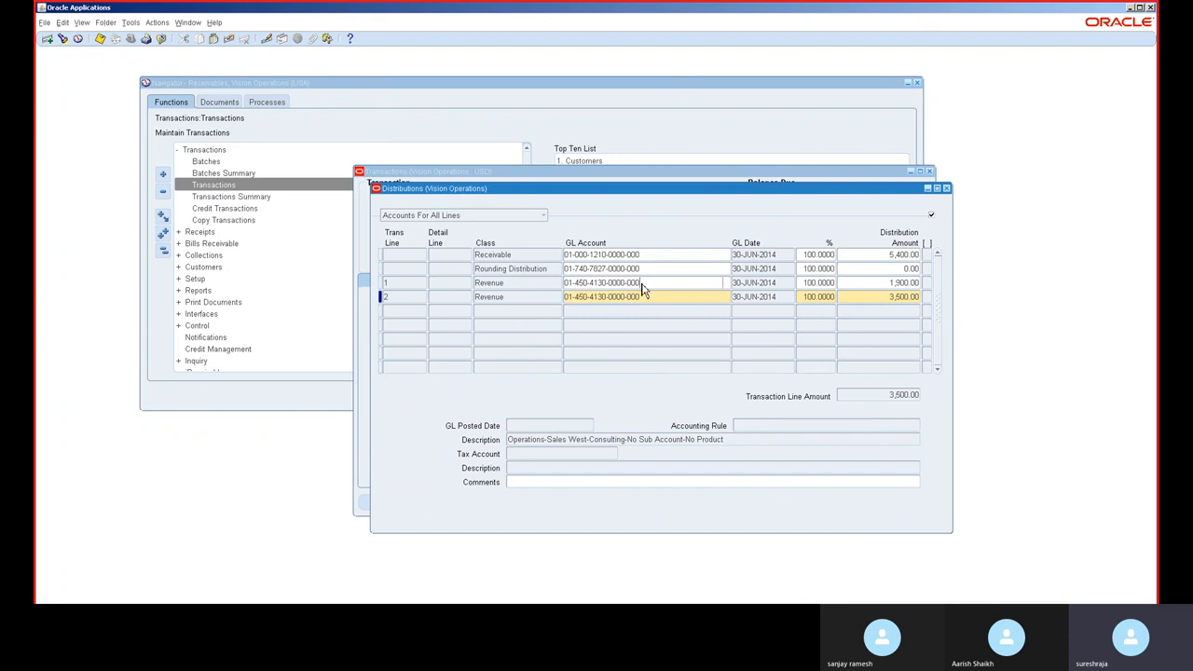
left_click(641, 289)
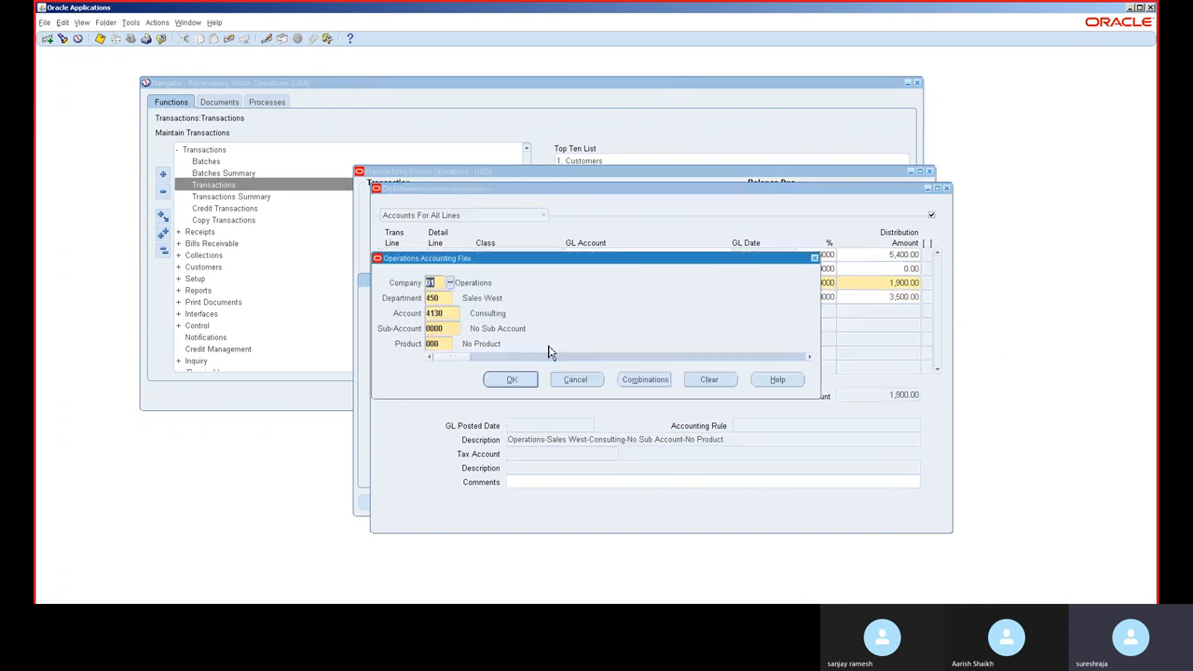
left_click(450, 317)
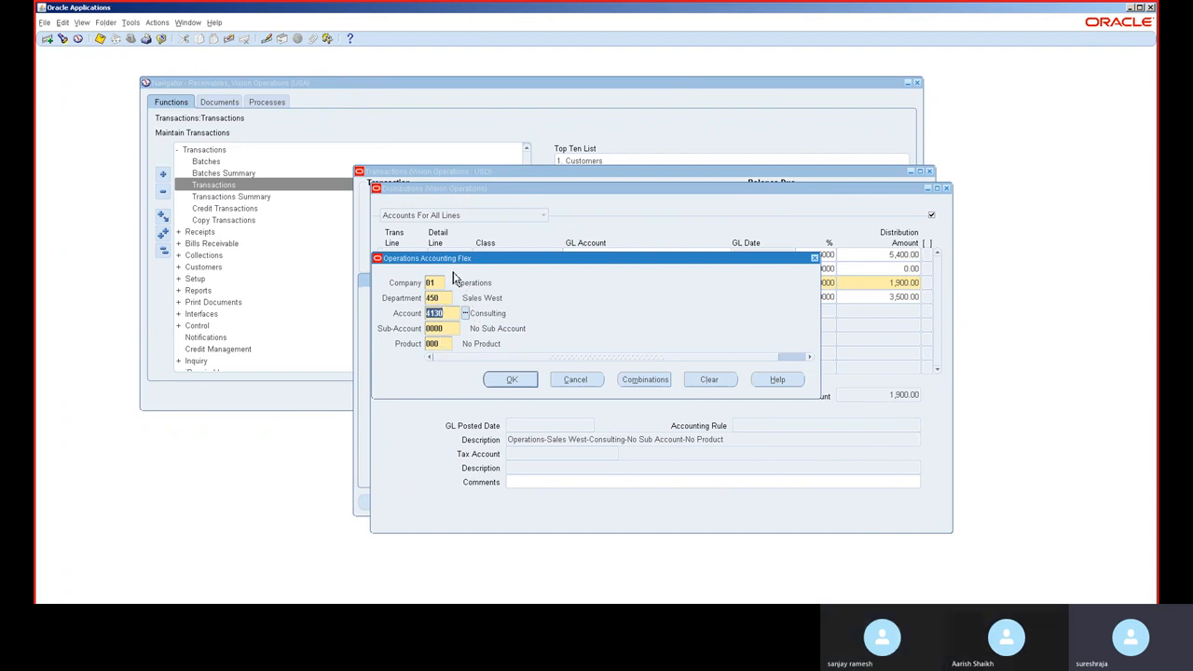
left_click(468, 319)
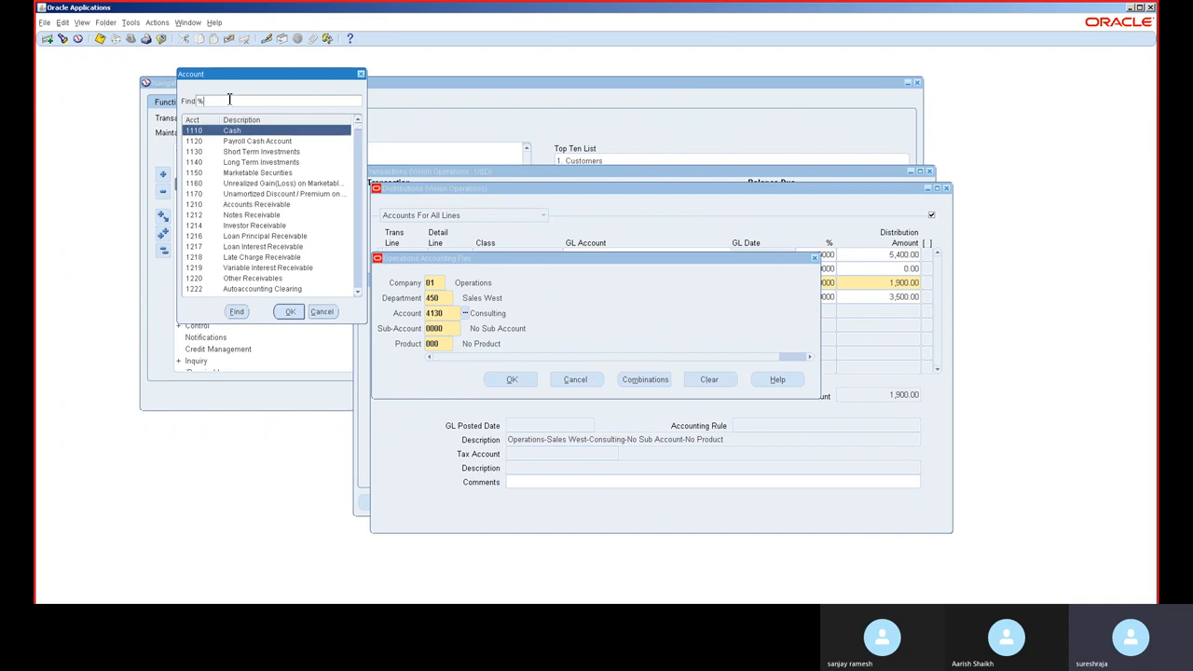
type("inv")
key("Return")
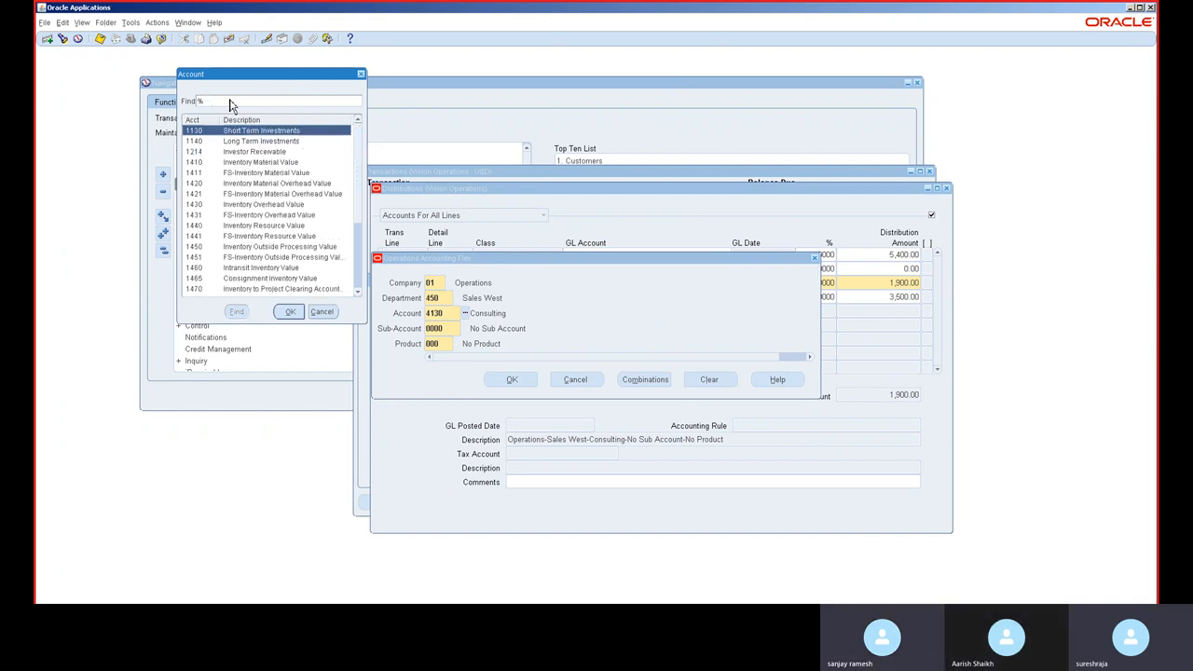
double_click(268, 185)
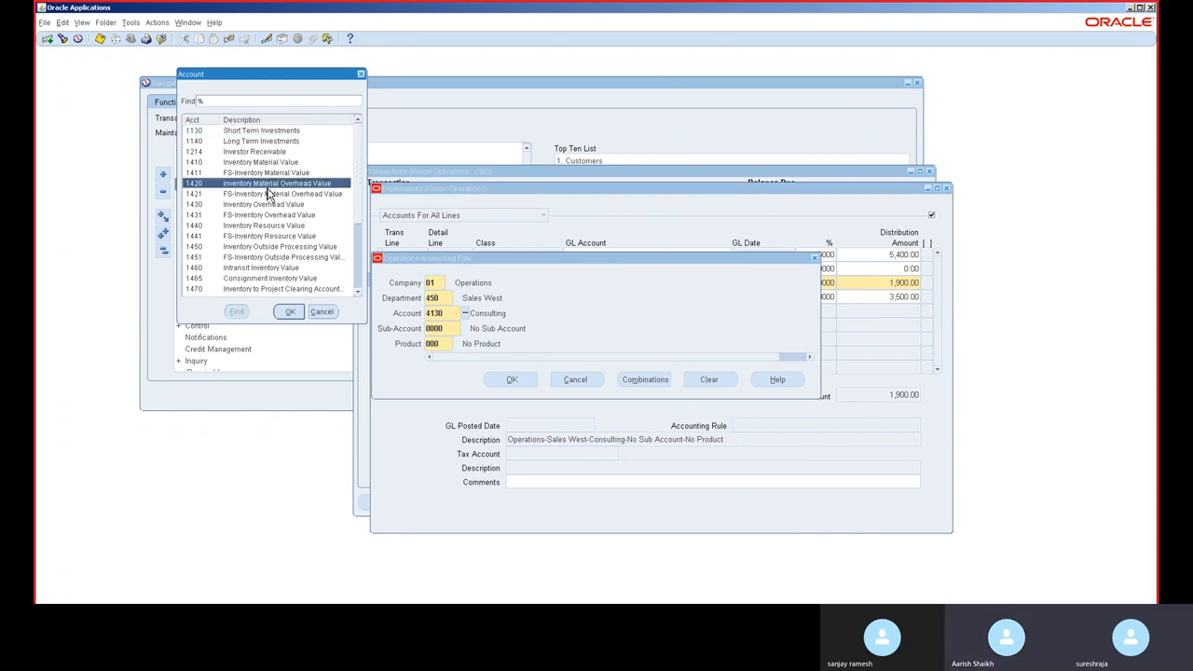
left_click(512, 379)
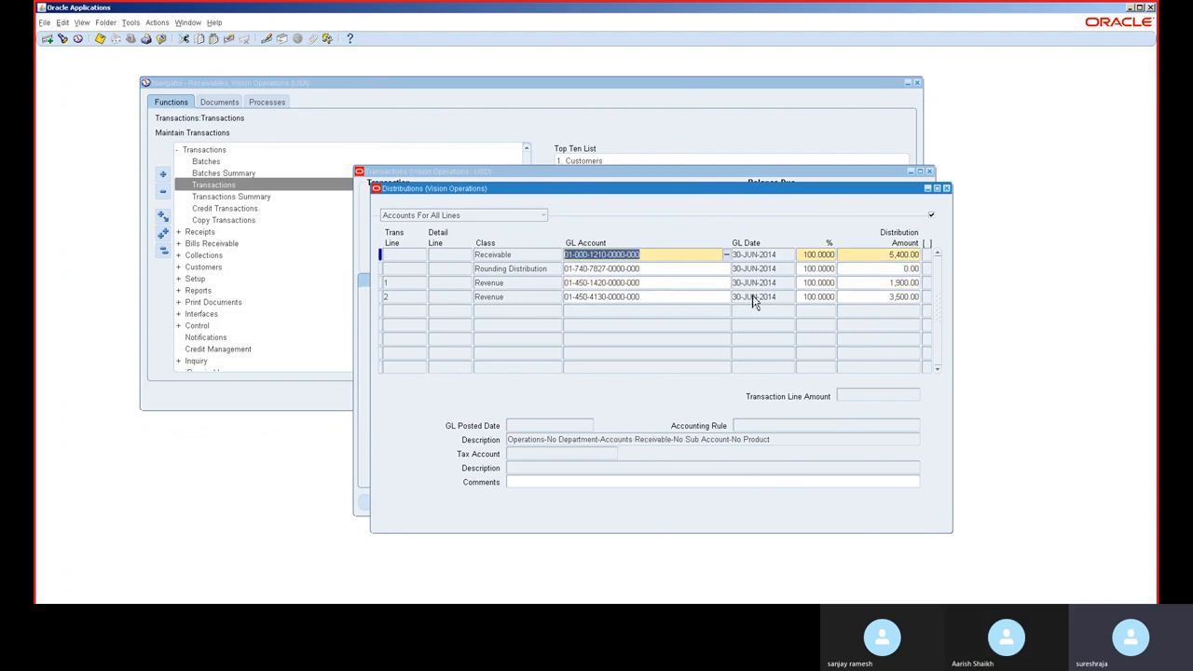
left_click(945, 188)
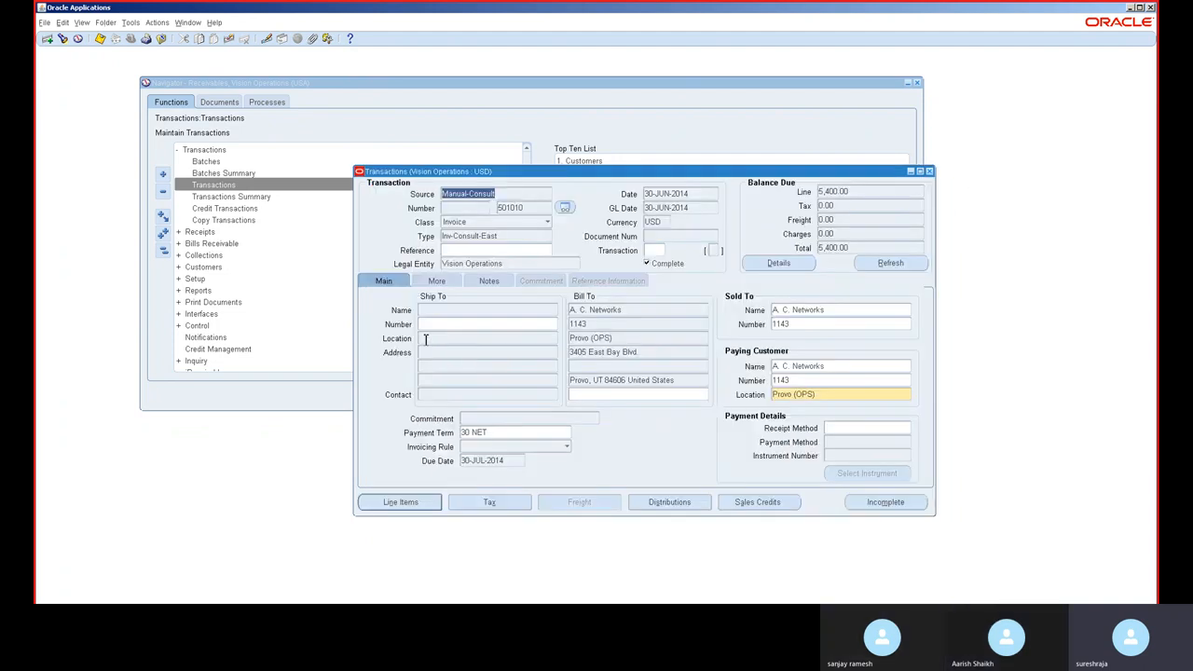
Step: Try to create final accounting for the invoice
left_click(132, 23)
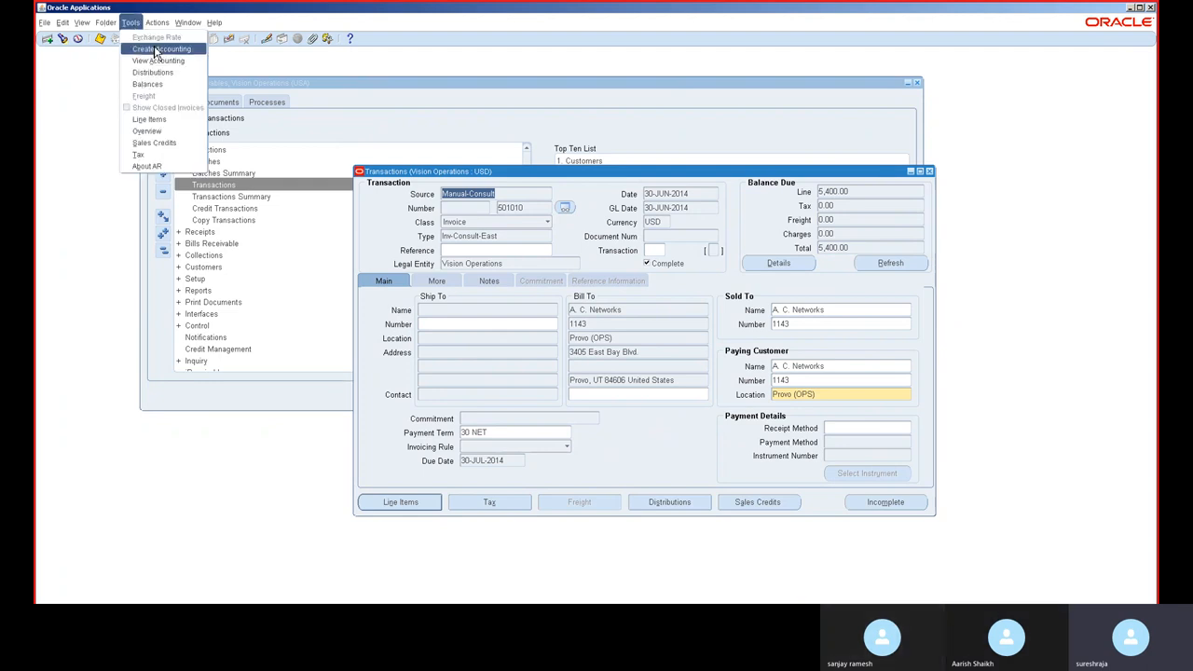
left_click(156, 49)
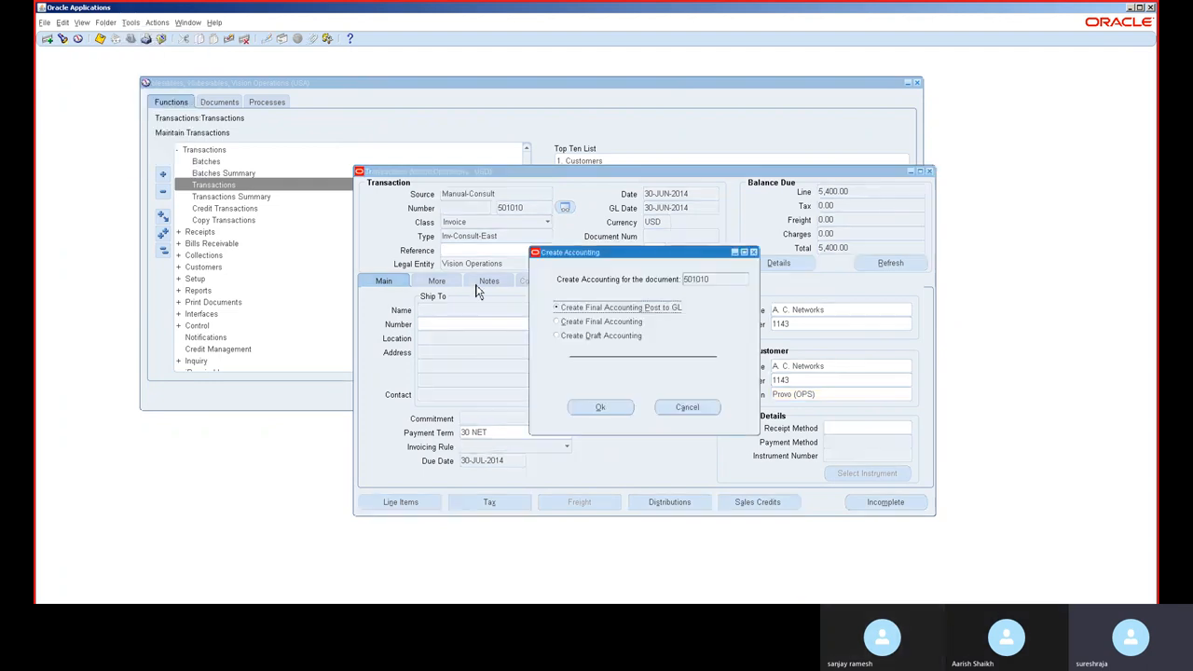
left_click(599, 337)
left_click(601, 324)
left_click(602, 408)
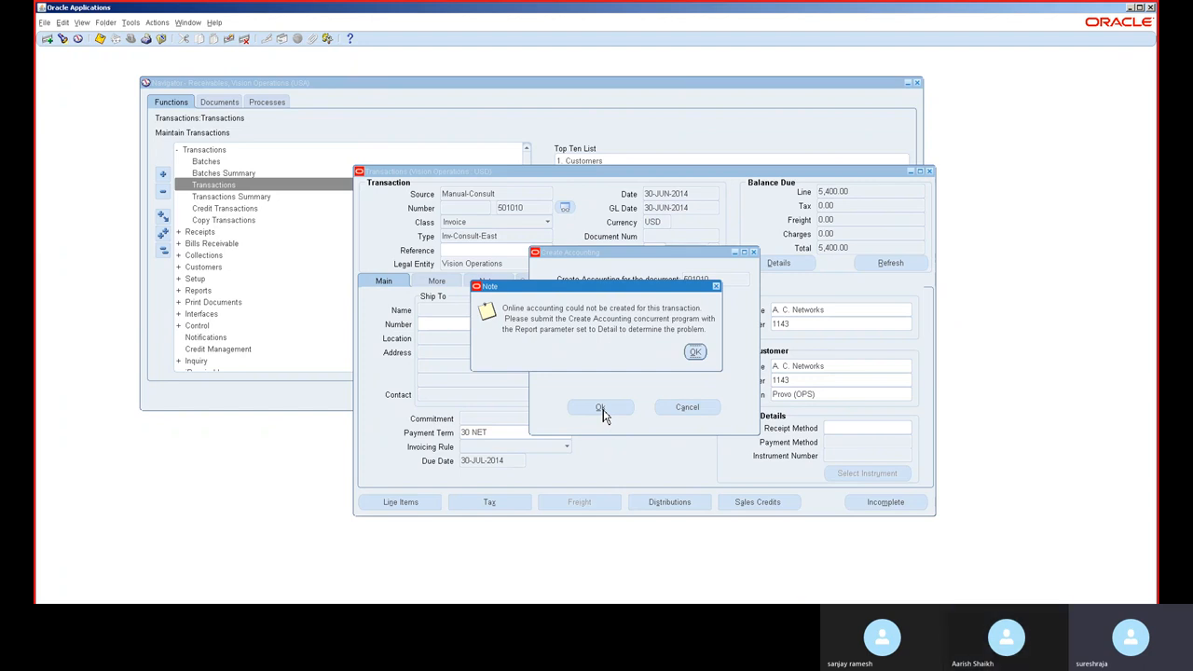
left_click(695, 350)
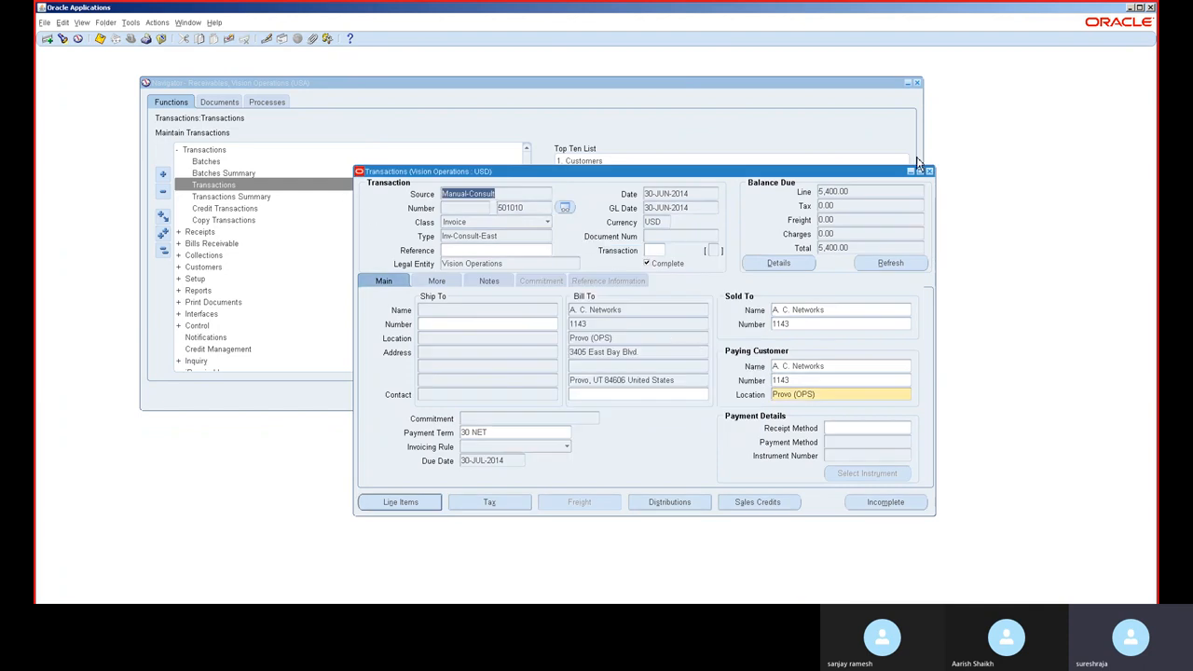
Step: Close the invoice and start a new transaction with class Credit Memo
left_click(687, 308)
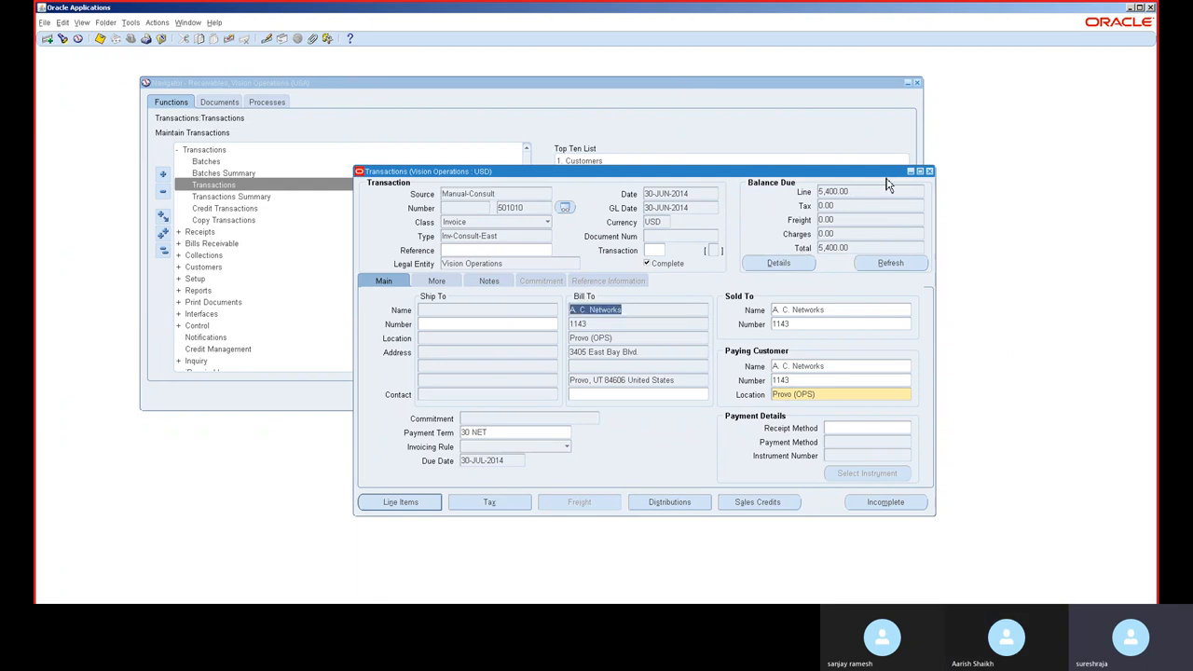
left_click(929, 172)
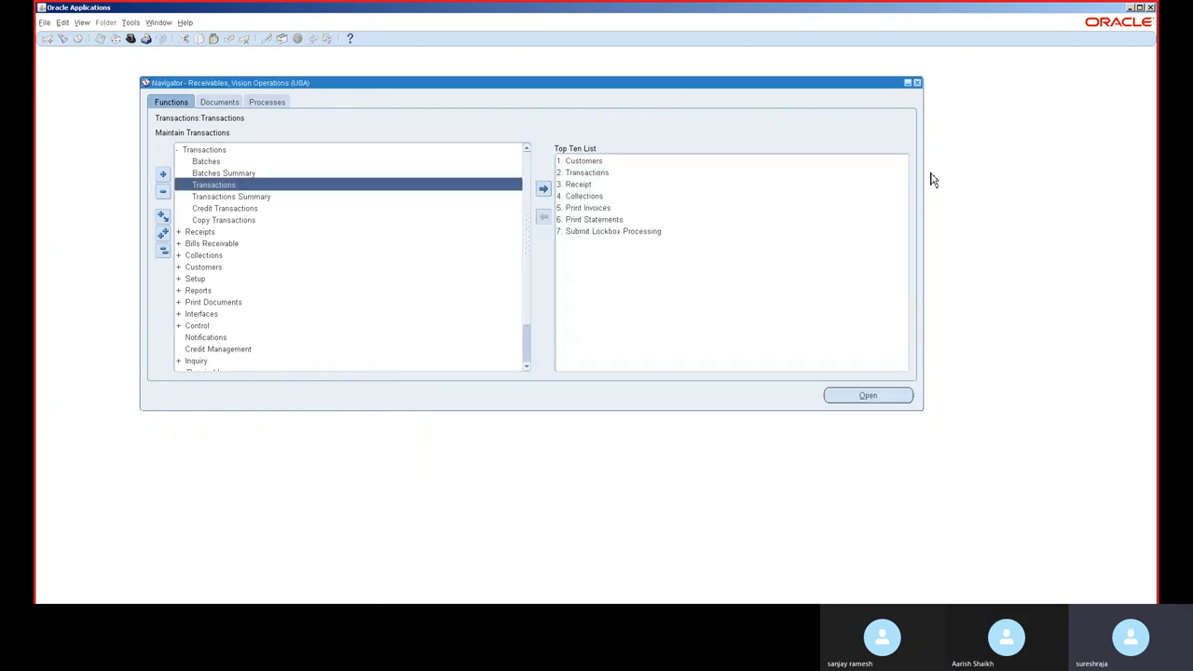
double_click(271, 189)
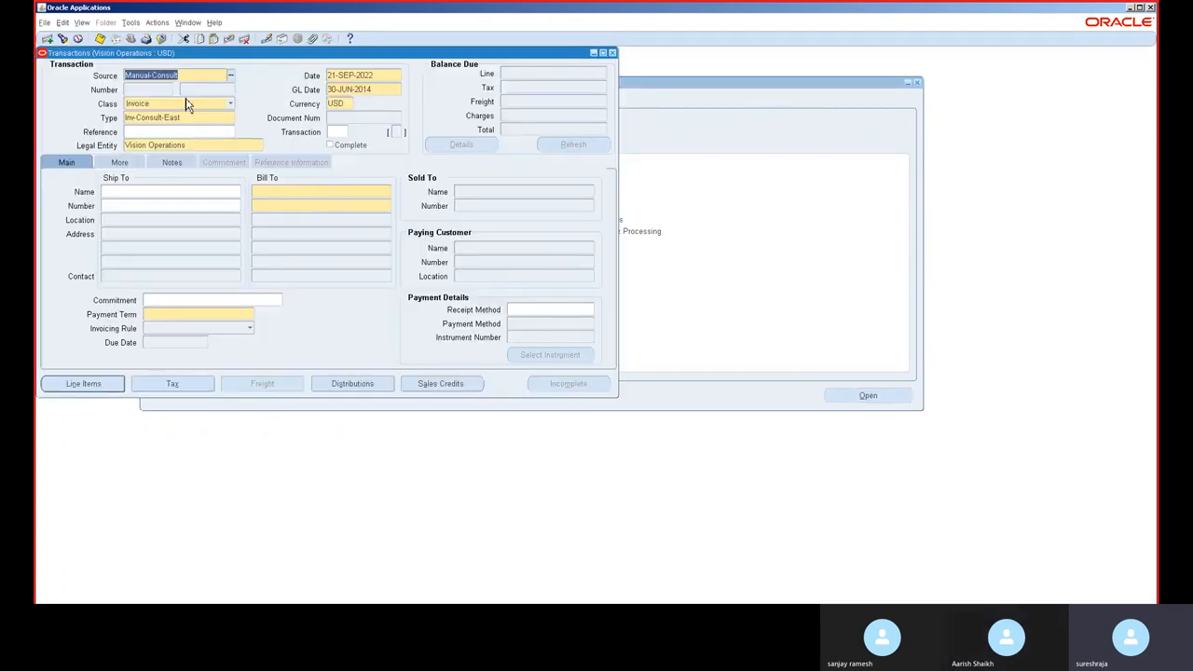
left_click(185, 103)
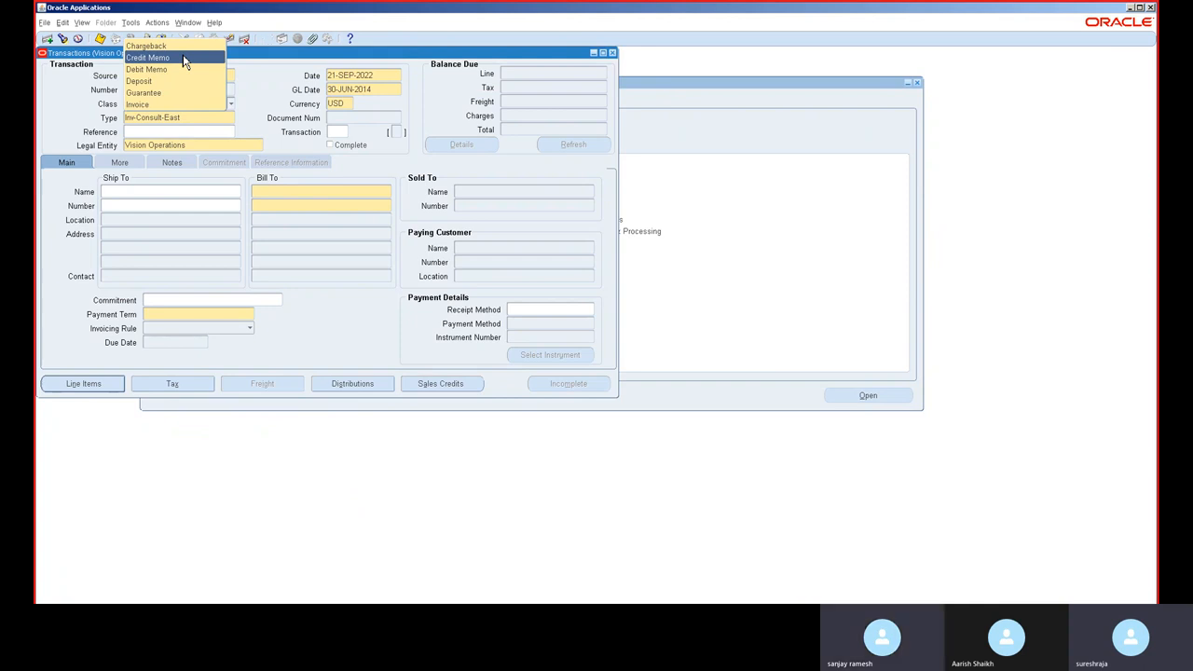
left_click(184, 58)
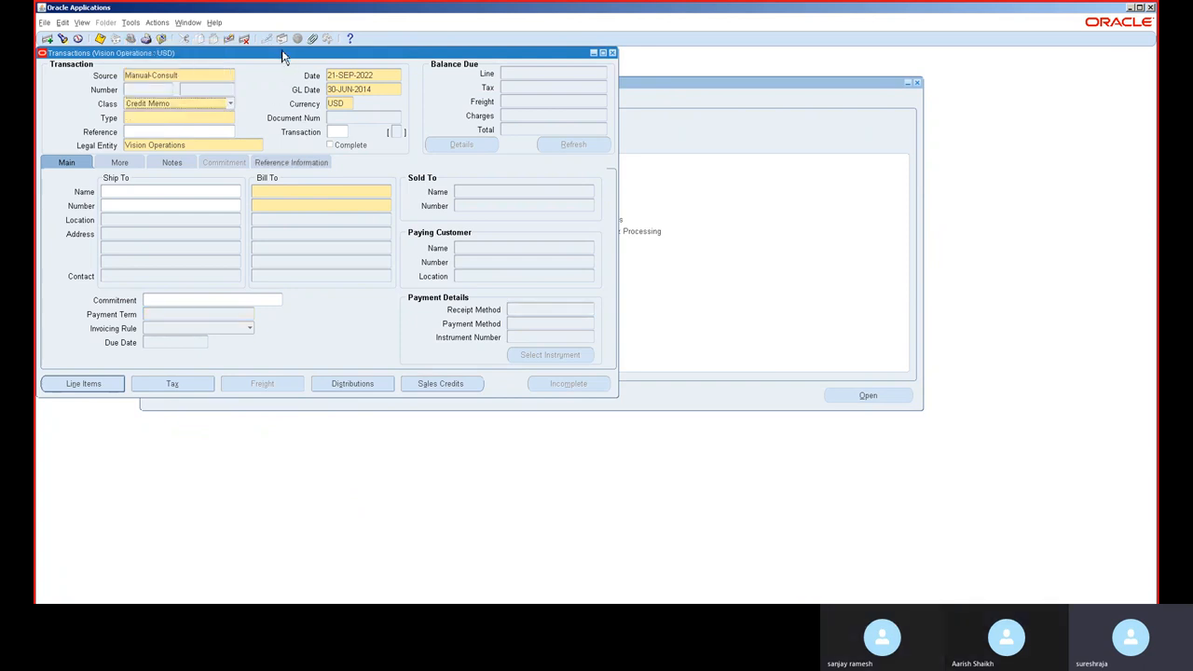
Step: Set the credit memo's bill-to customer to A. C. Networks, number 1143
left_click_drag(284, 54, 420, 104)
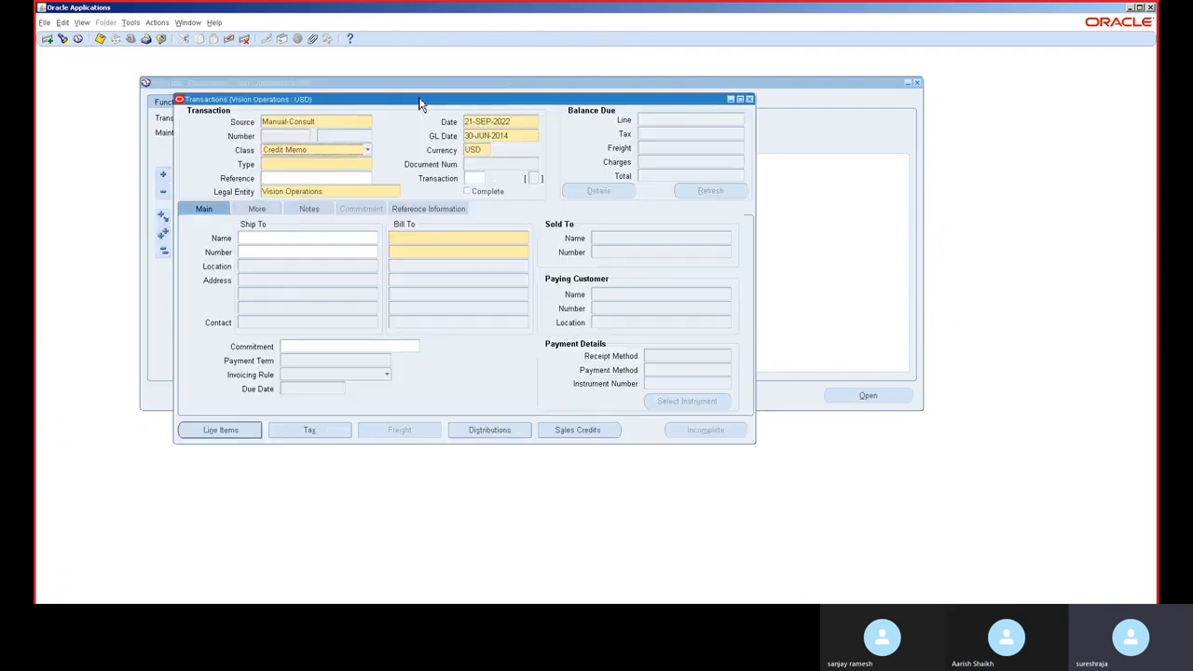
left_click(507, 135)
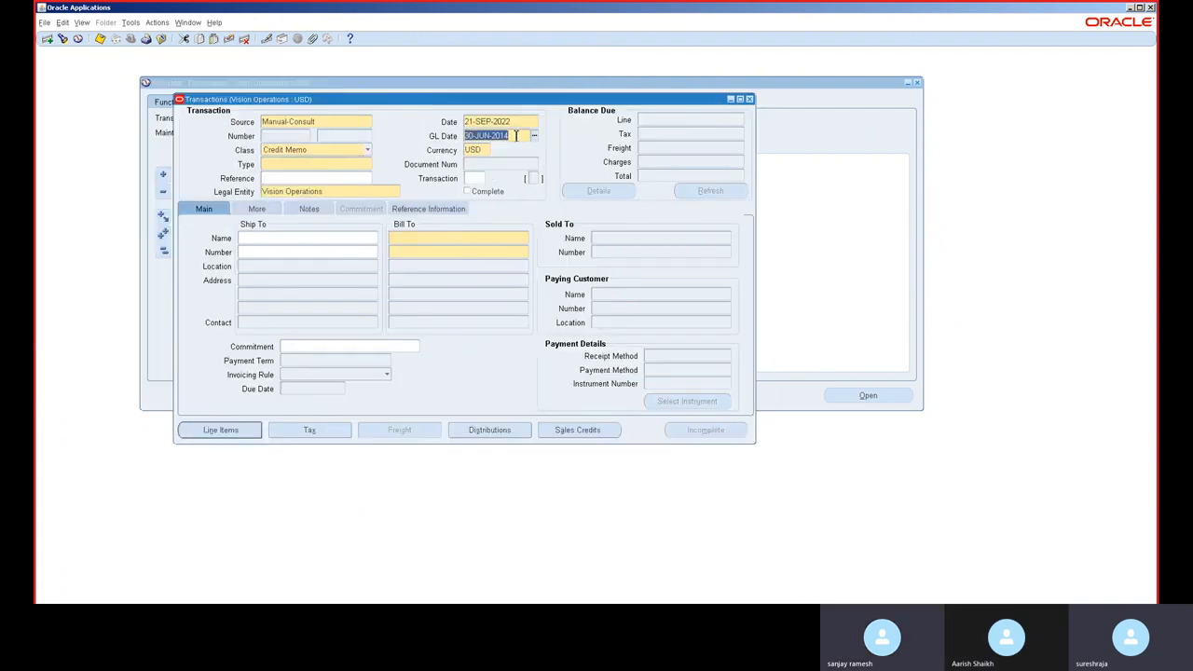
left_click(448, 239)
left_click(445, 250)
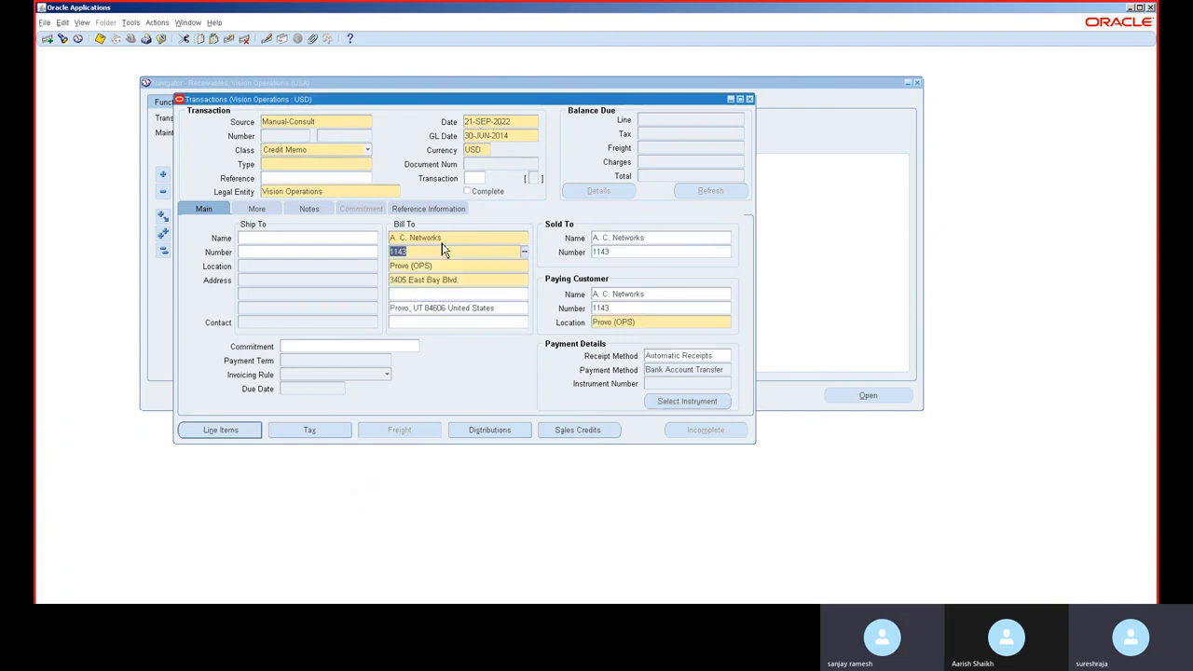
Step: Copy the GL date and set the transaction date to 30-JUN-2014
left_click(506, 135)
key("ctrl+c")
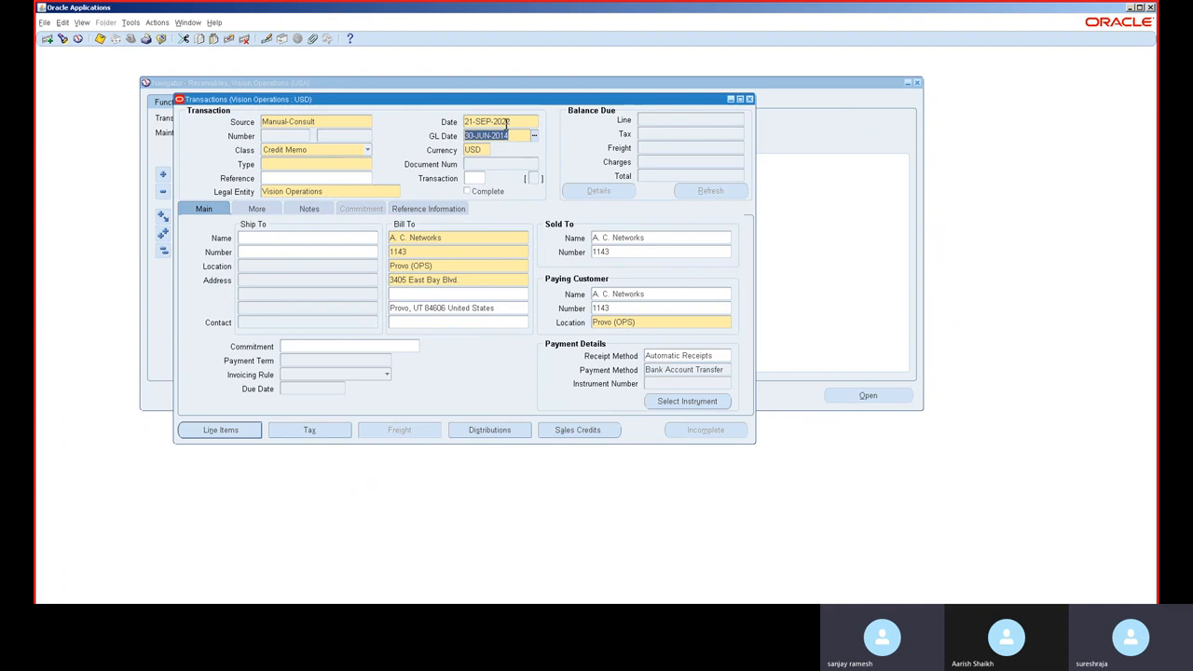
left_click(506, 122)
key("ctrl+v")
left_click(507, 136)
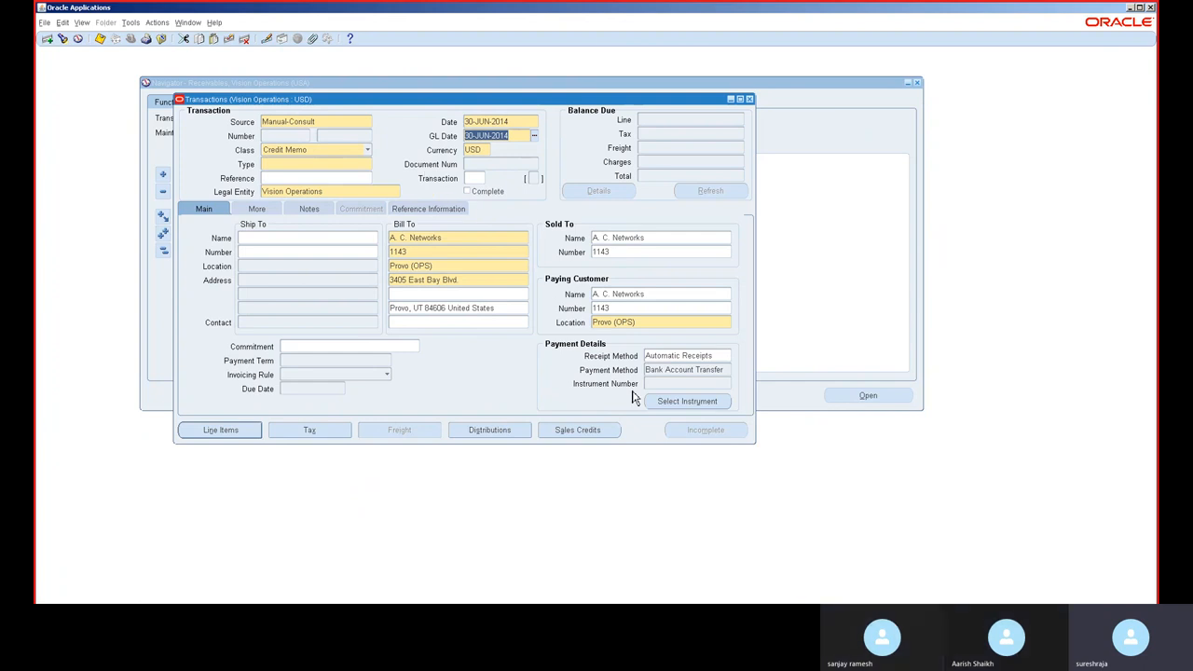
Step: Clear the receipt method on the credit memo and return to the main details
left_click(675, 357)
key("BackSpace")
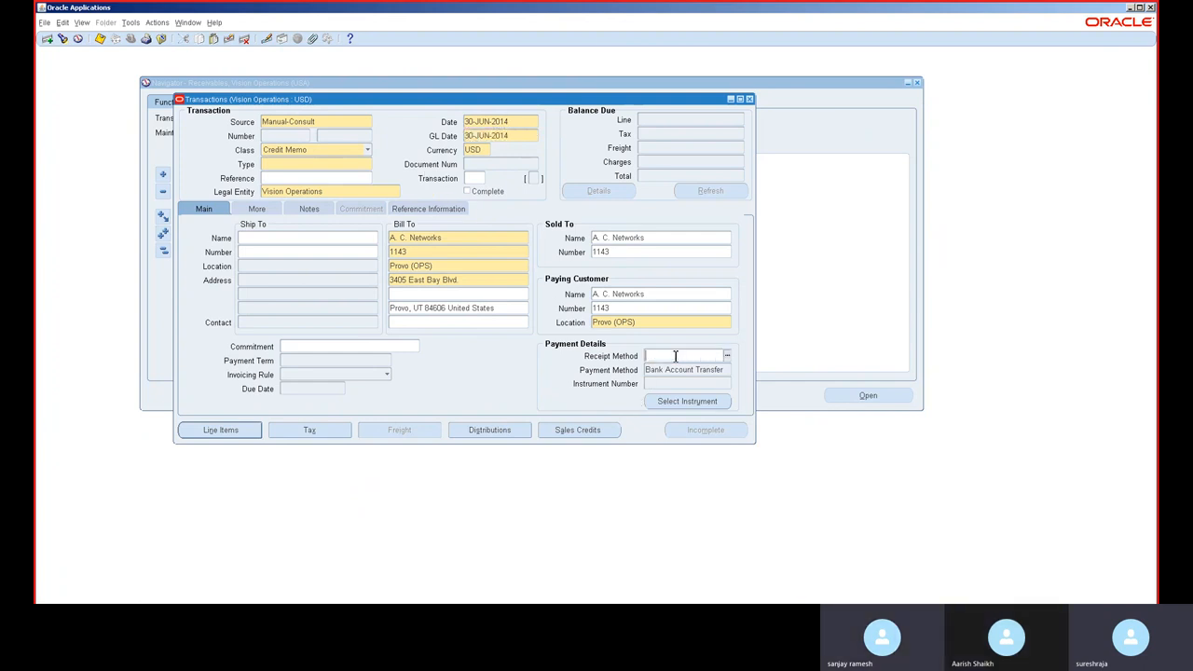
key("Tab")
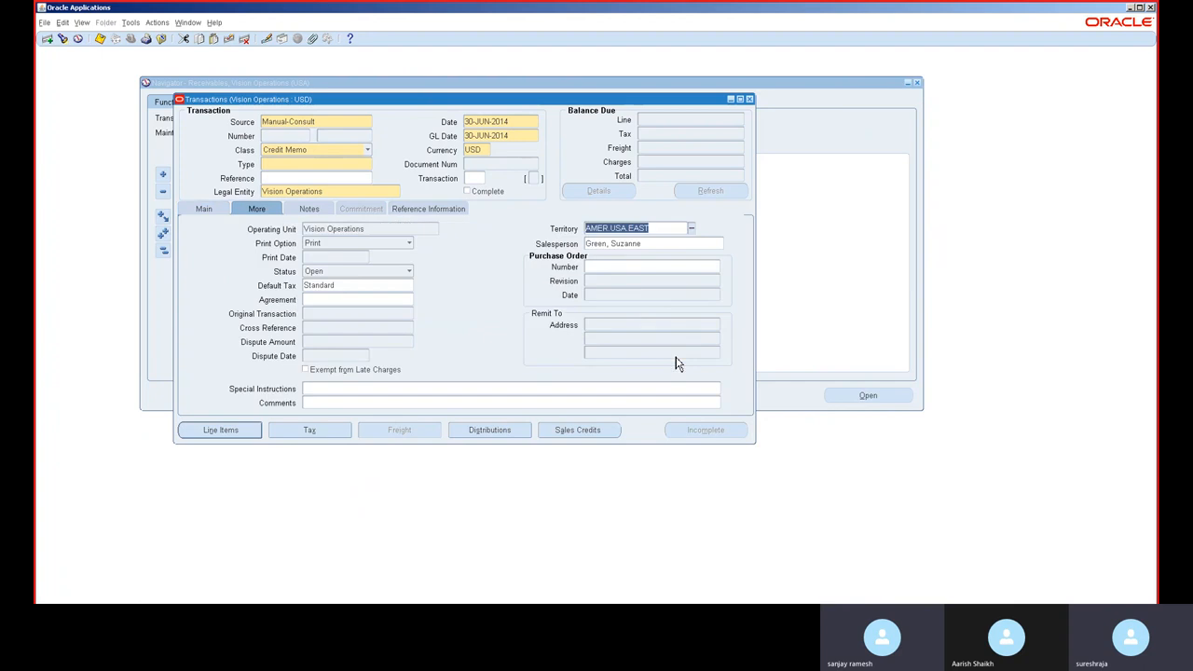
left_click(203, 209)
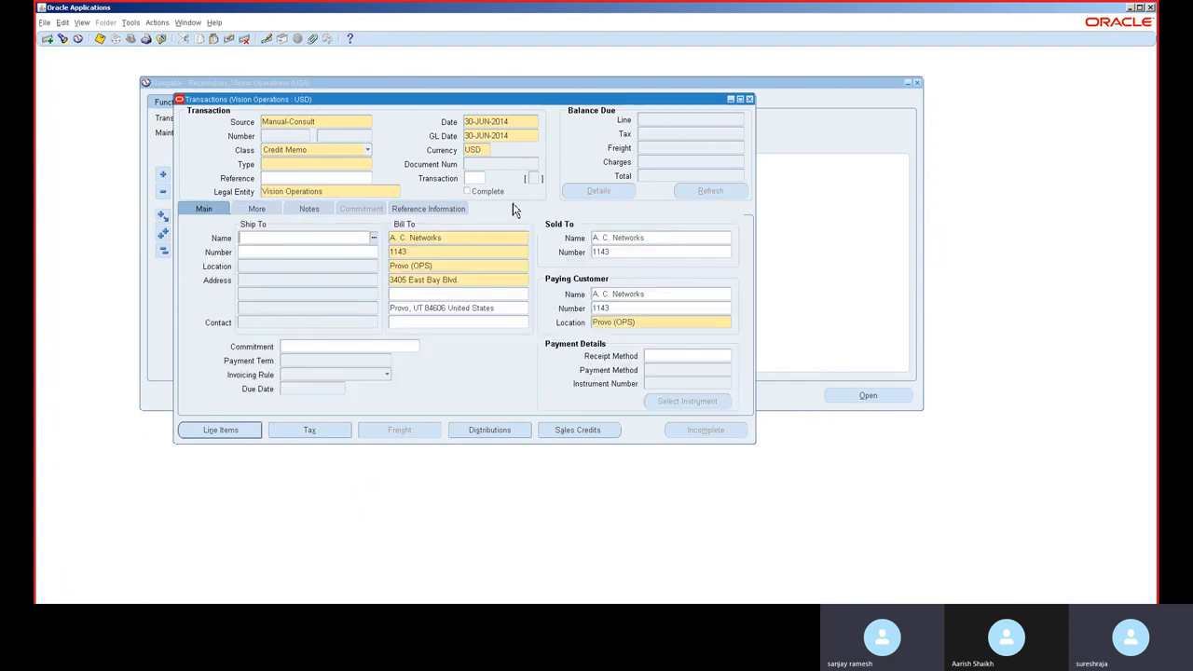
Step: Set the transaction type to BR Credit Memo
left_click(369, 165)
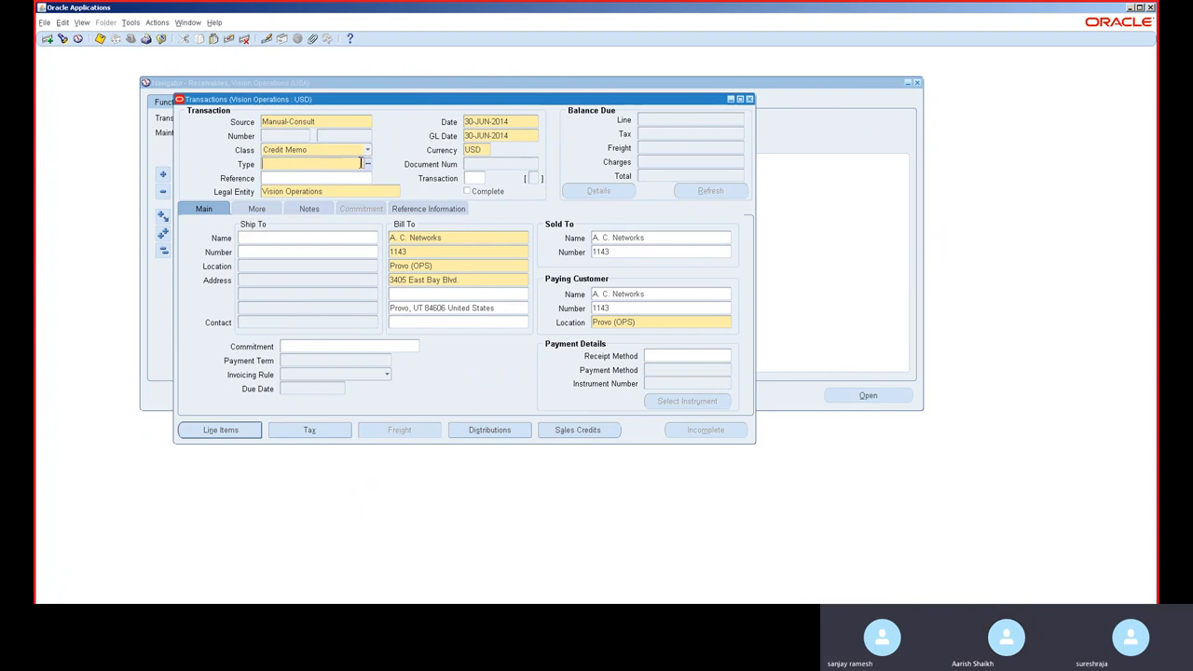
left_click(370, 168)
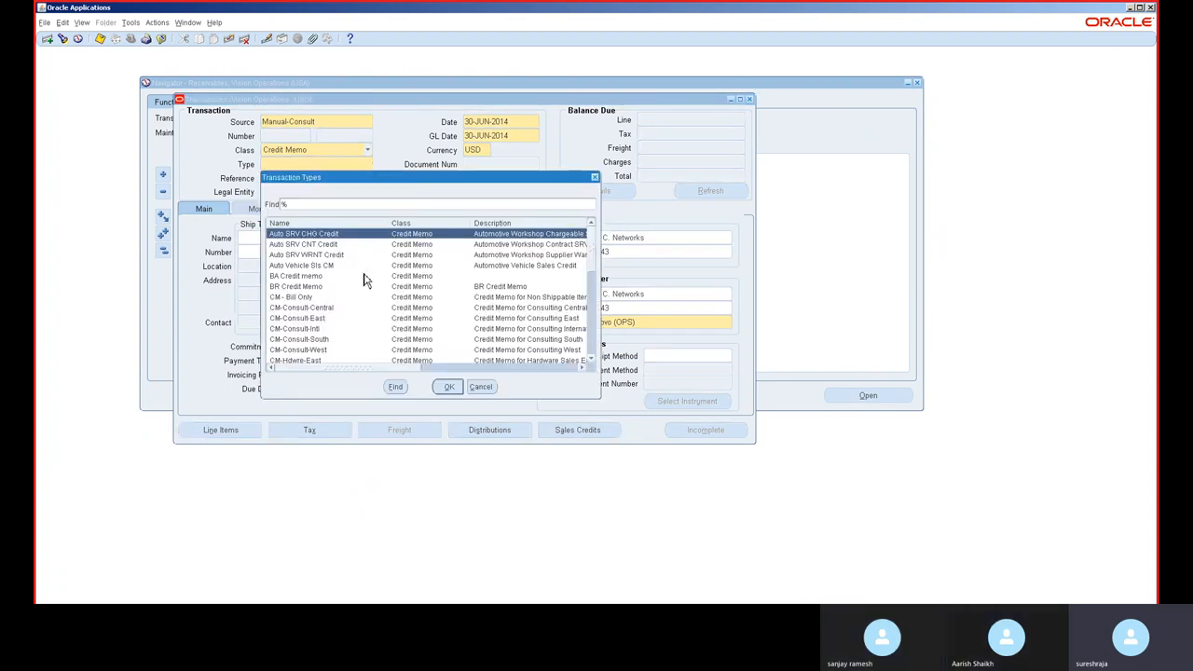
double_click(361, 289)
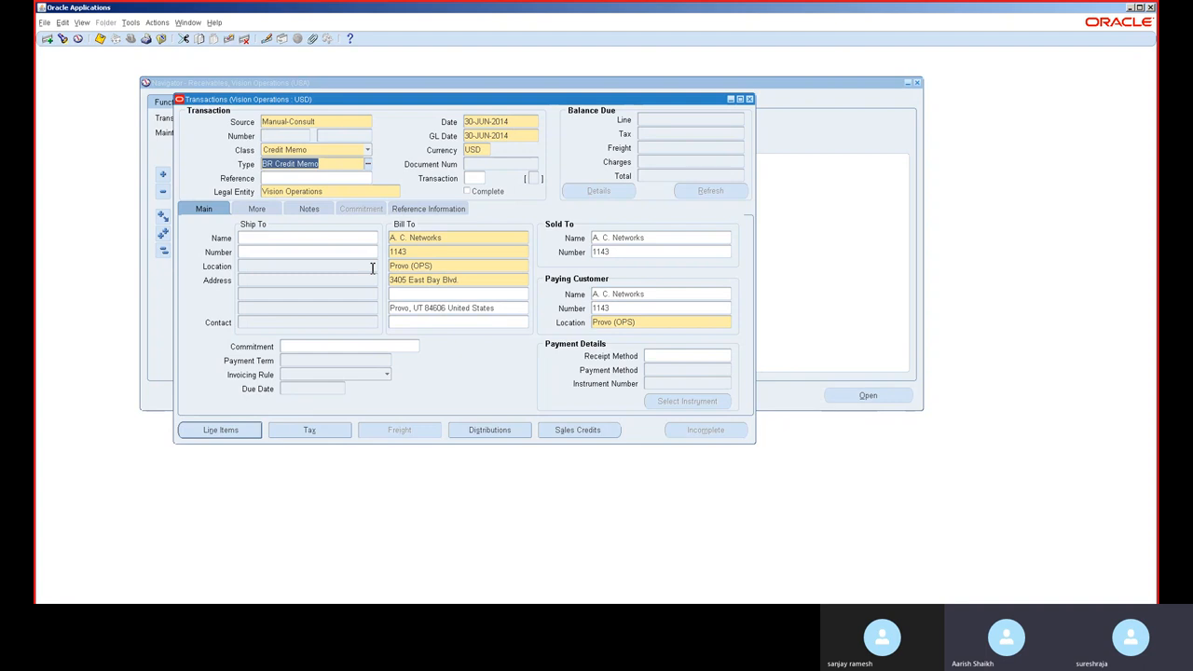
Step: Add a line item with description Tset, quantity 10 and unit price 900
left_click(231, 431)
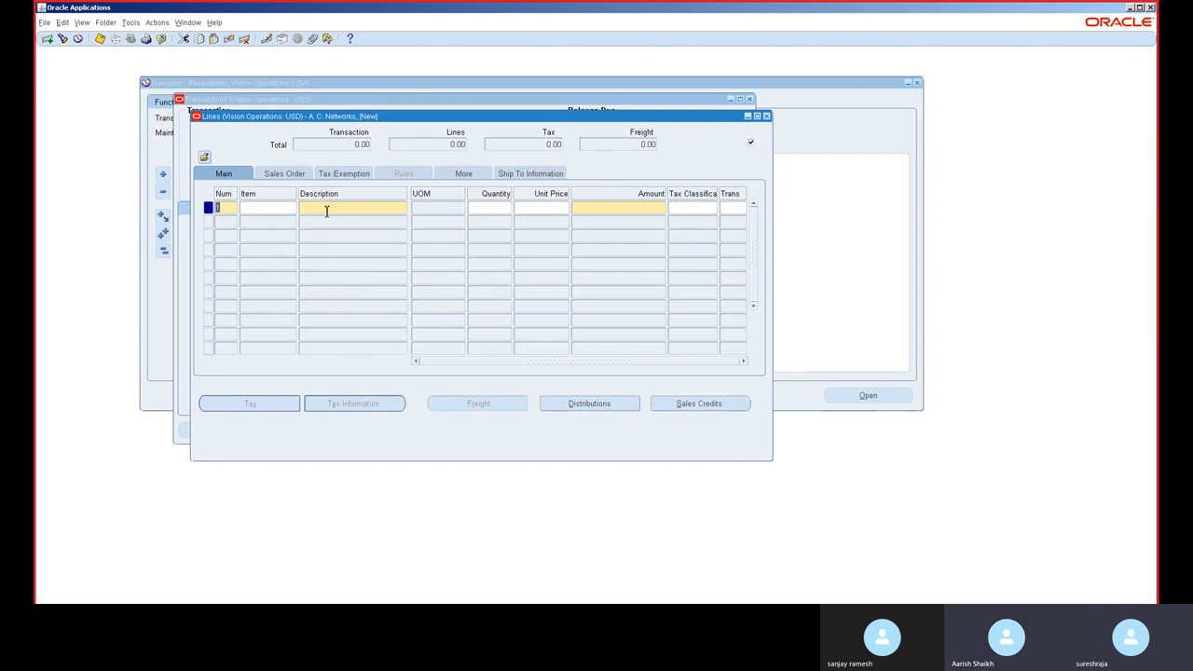
left_click(326, 210)
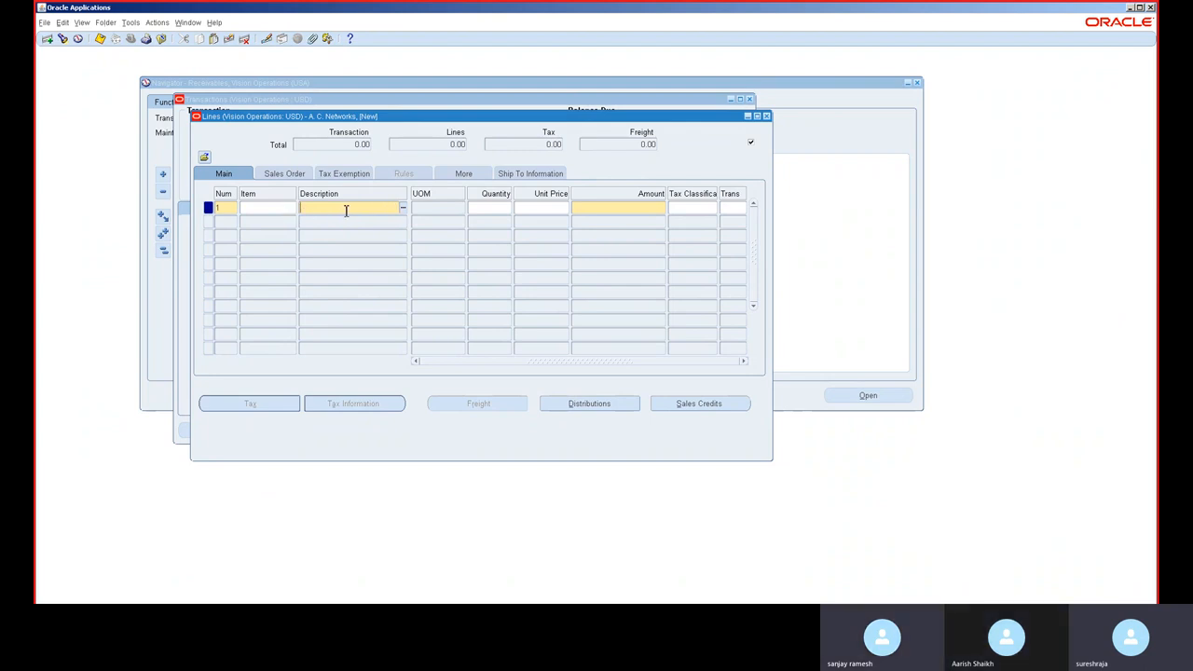
type("t")
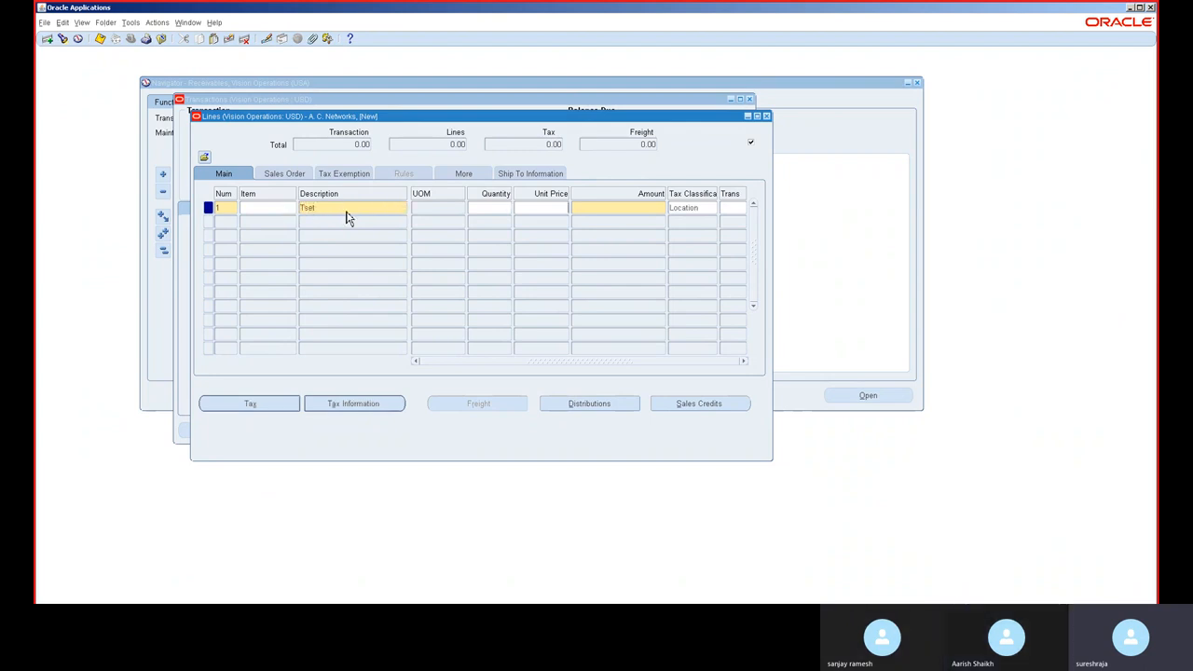
type("10")
type("900")
key("Tab")
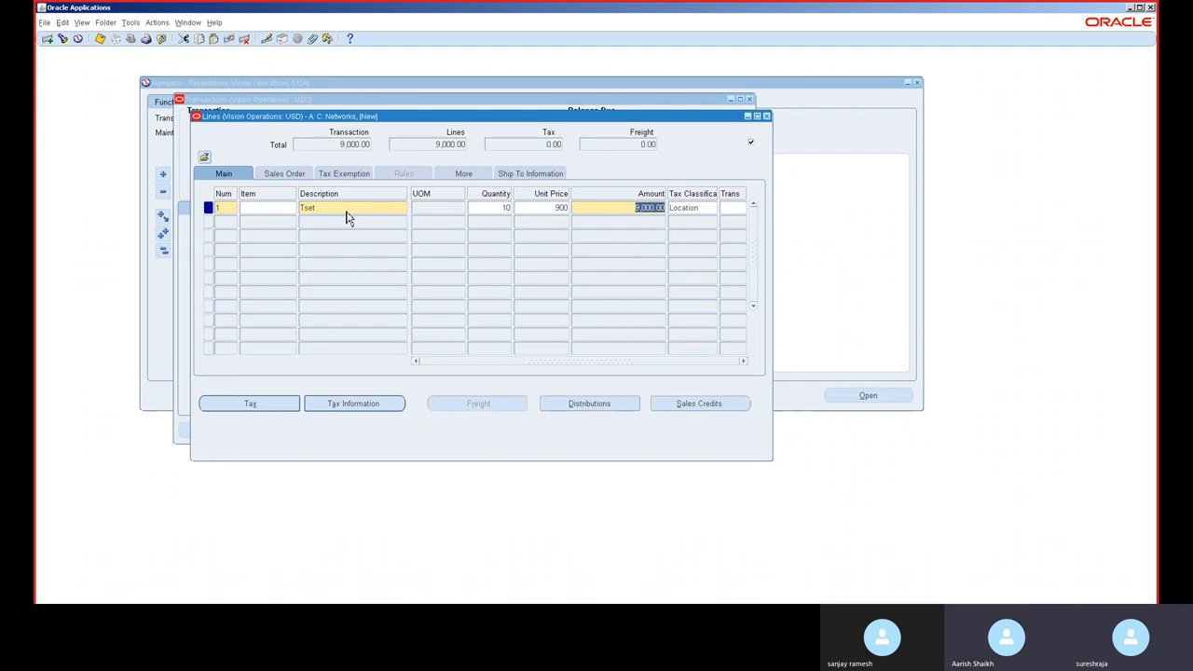
Step: Change the line's unit price to -900 and close the lines
double_click(557, 210)
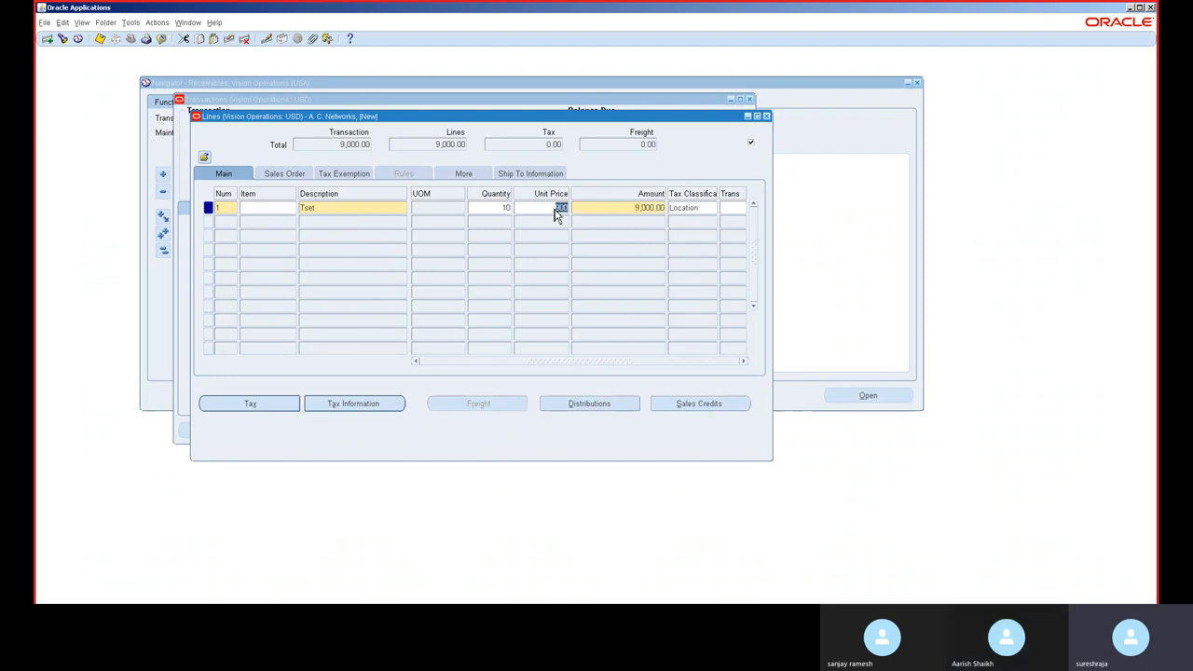
left_click(555, 208)
type("-")
key("Tab")
left_click(765, 115)
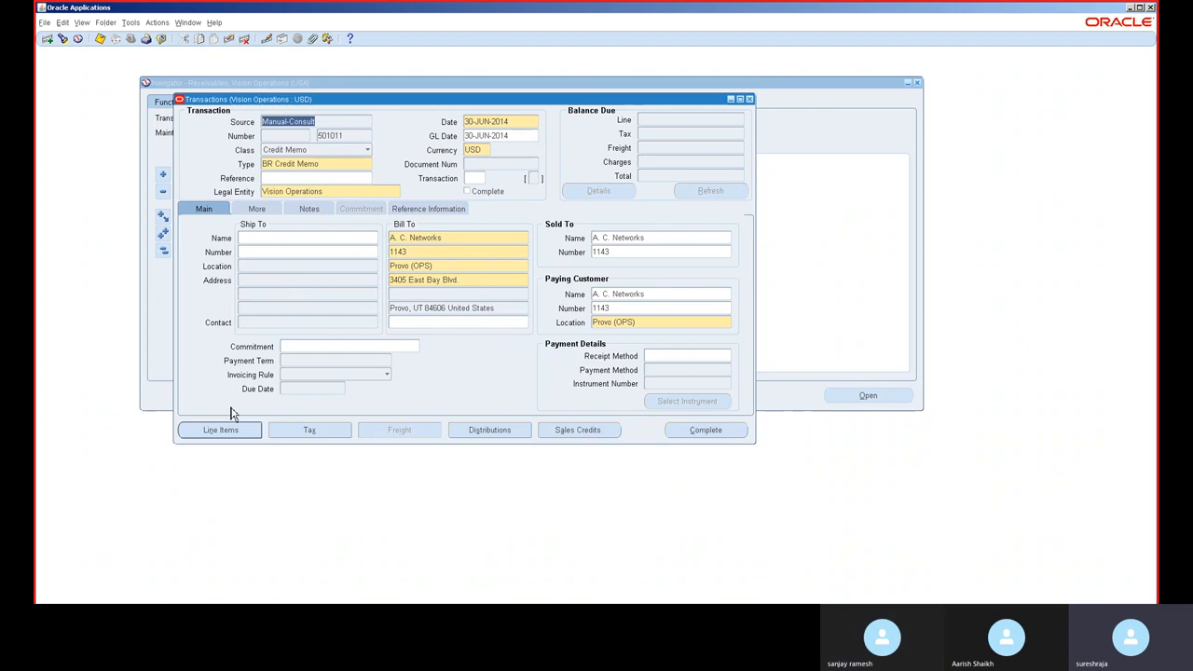
Step: Complete the credit memo
left_click(708, 434)
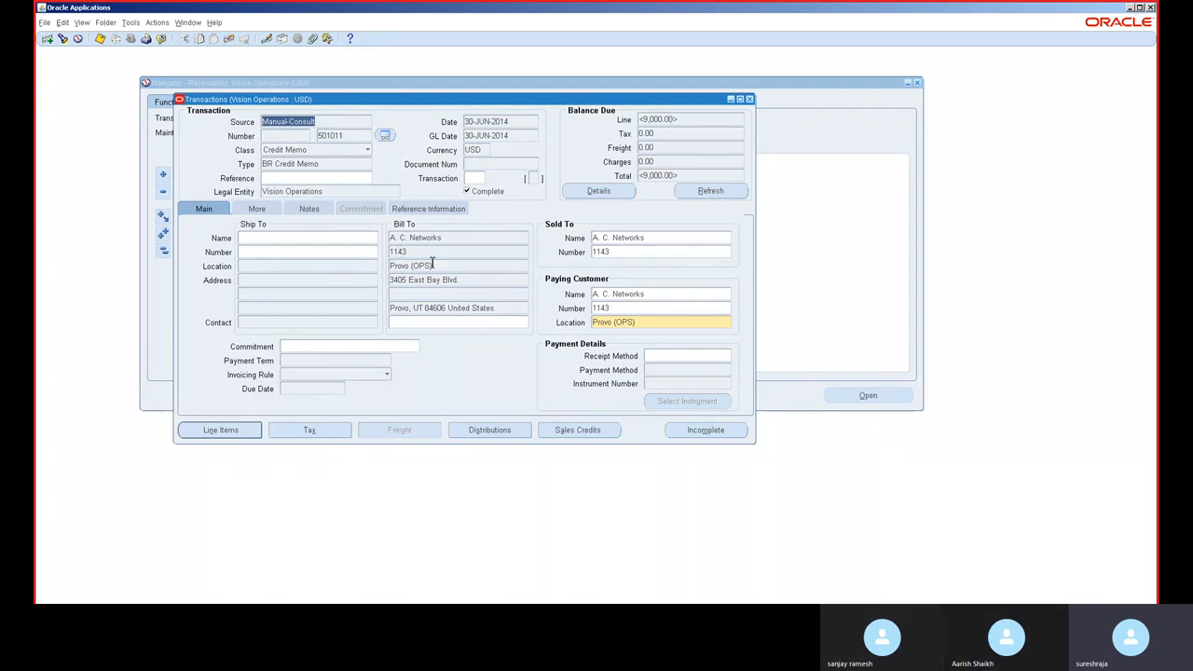
left_click(511, 235)
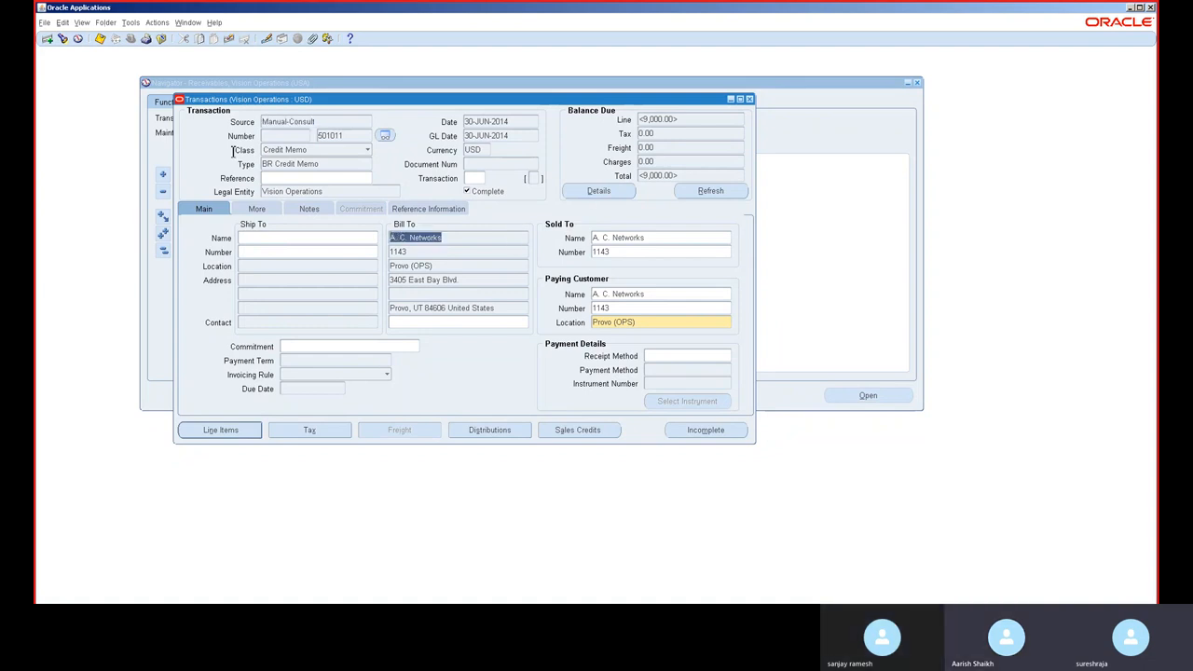
Step: Open the credit memo's applications and apply it to invoice 10037245
left_click(157, 23)
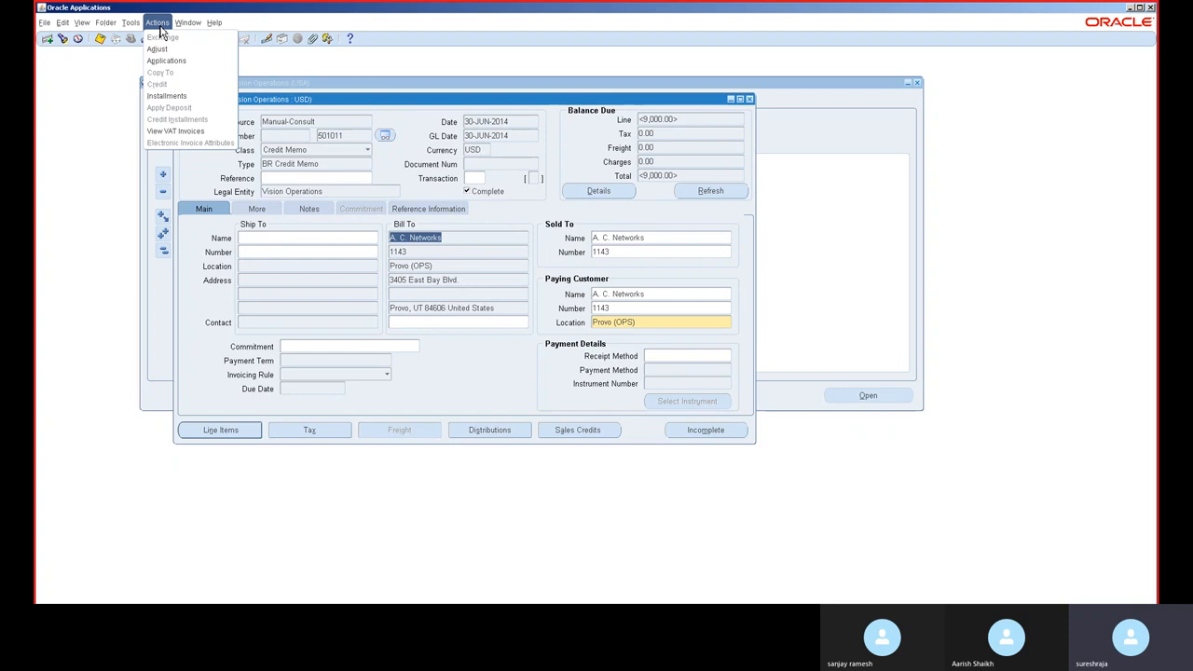
left_click(178, 62)
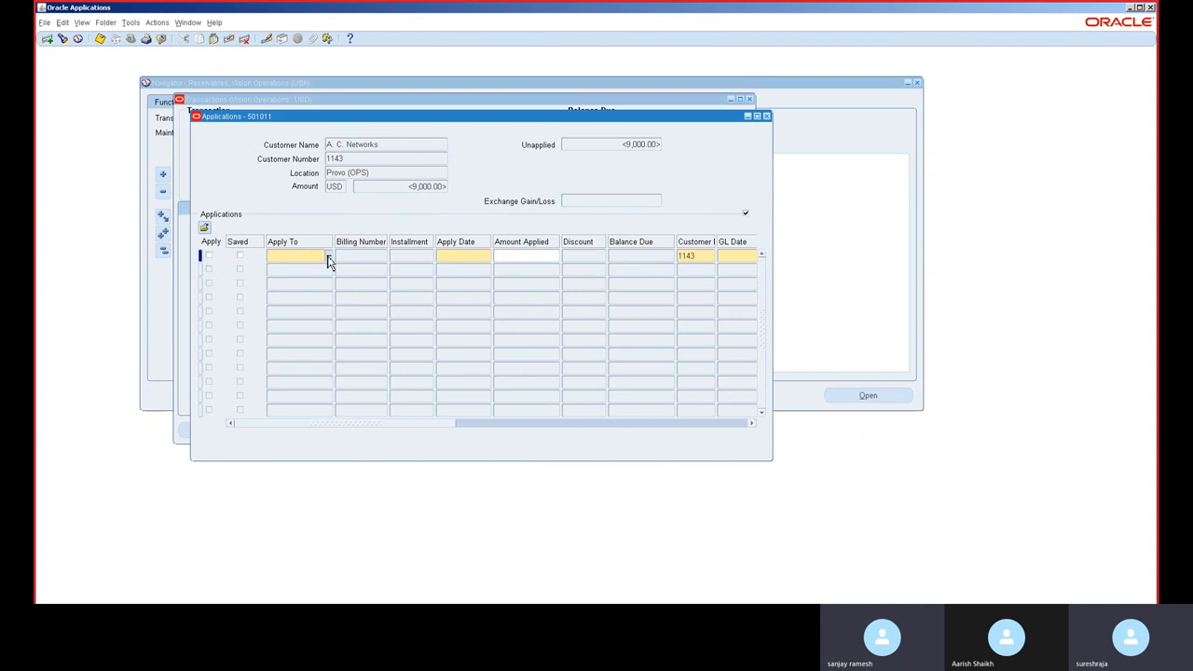
left_click(328, 257)
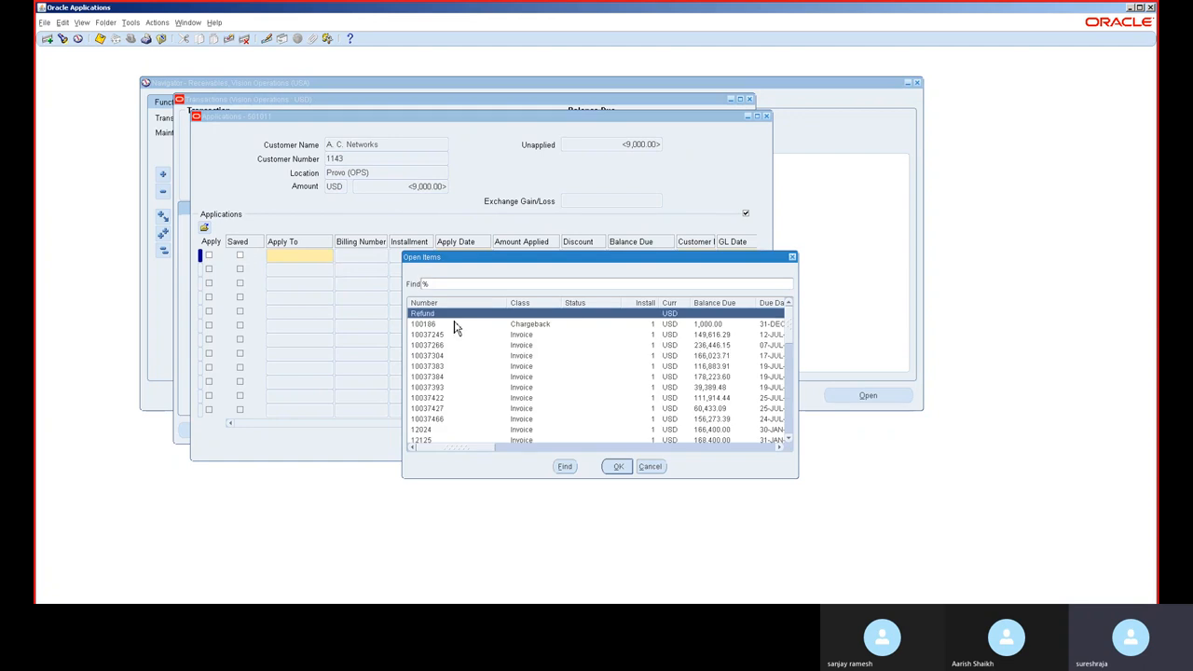
double_click(562, 335)
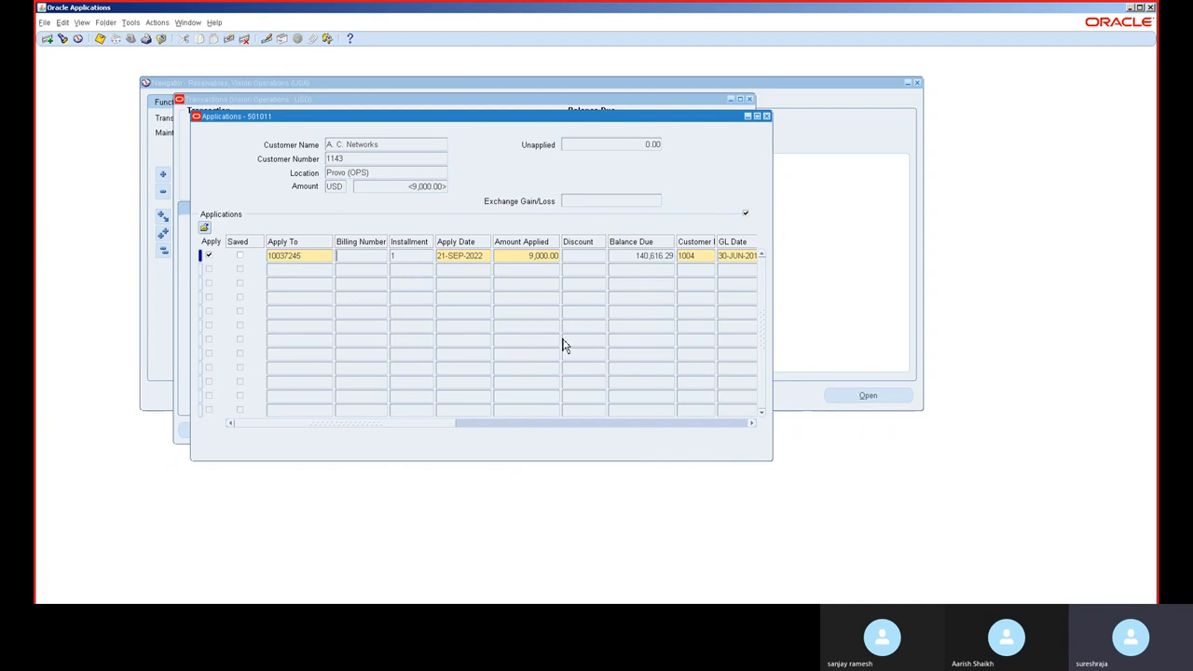
Step: Set the application's apply date to 30-JUN-2014 and amount applied to 9000, then close applications
left_click(459, 253)
type("30-JUN-2014")
key("Tab")
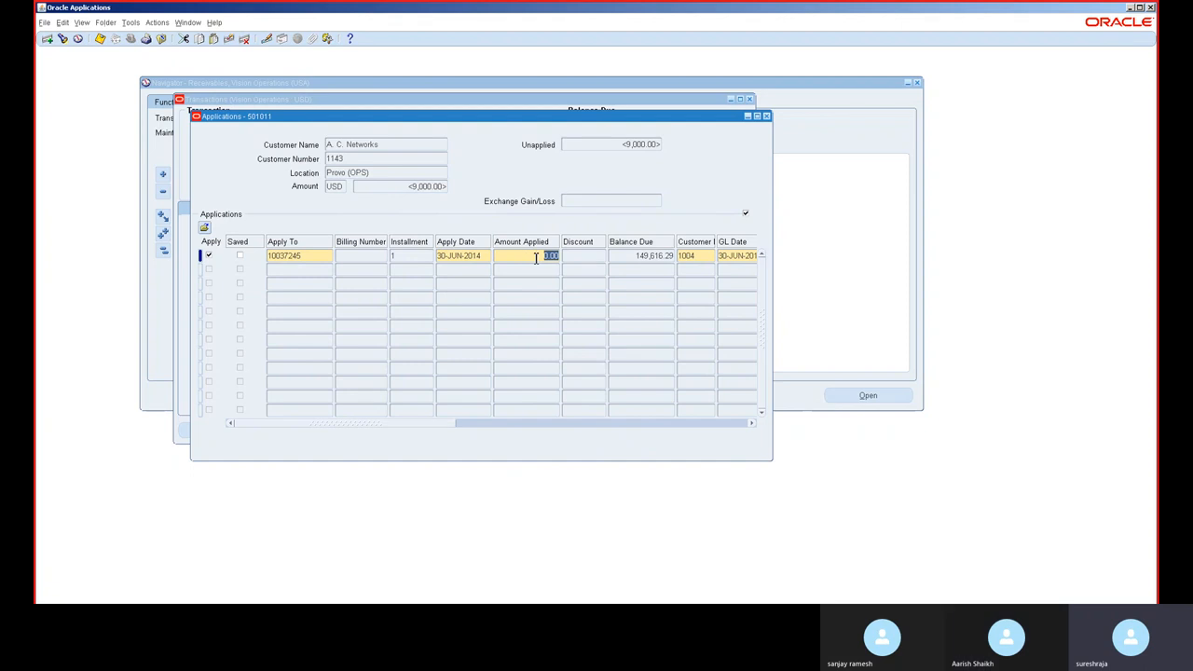
left_click(541, 120)
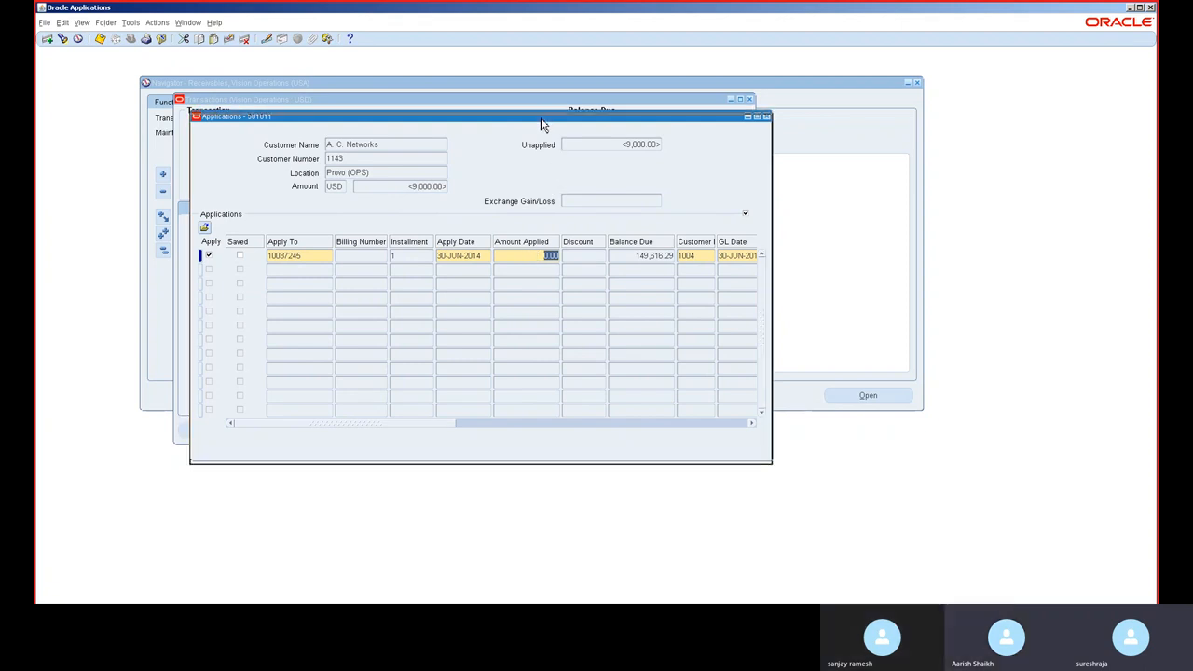
type("9000")
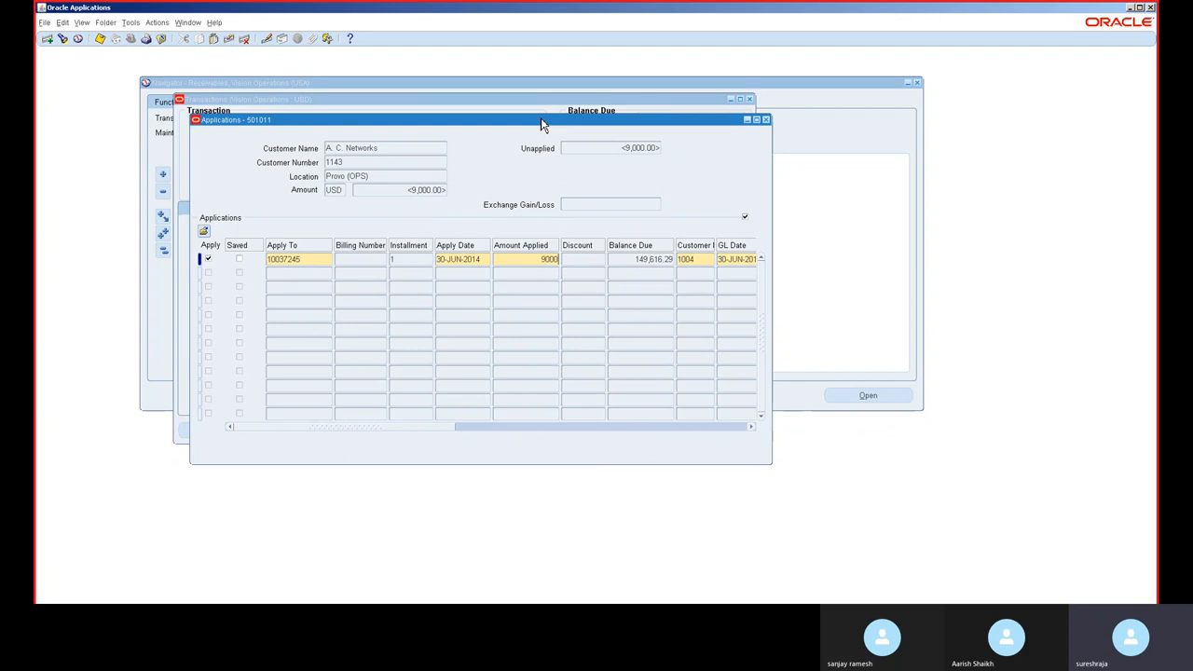
key("Tab")
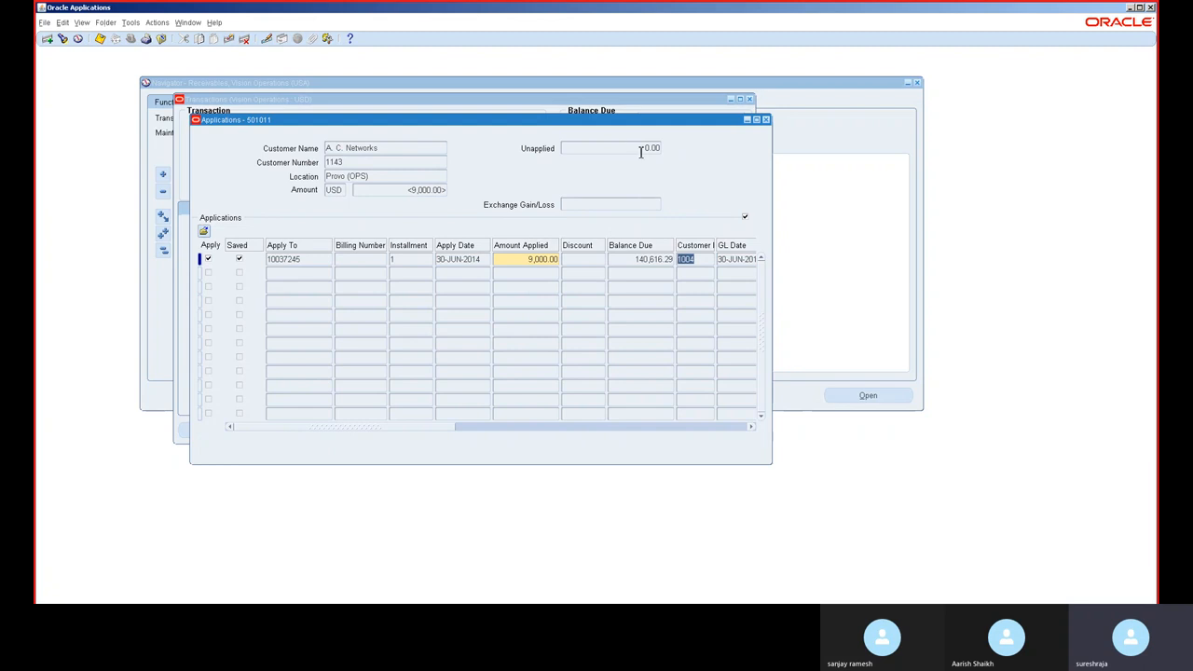
left_click(765, 120)
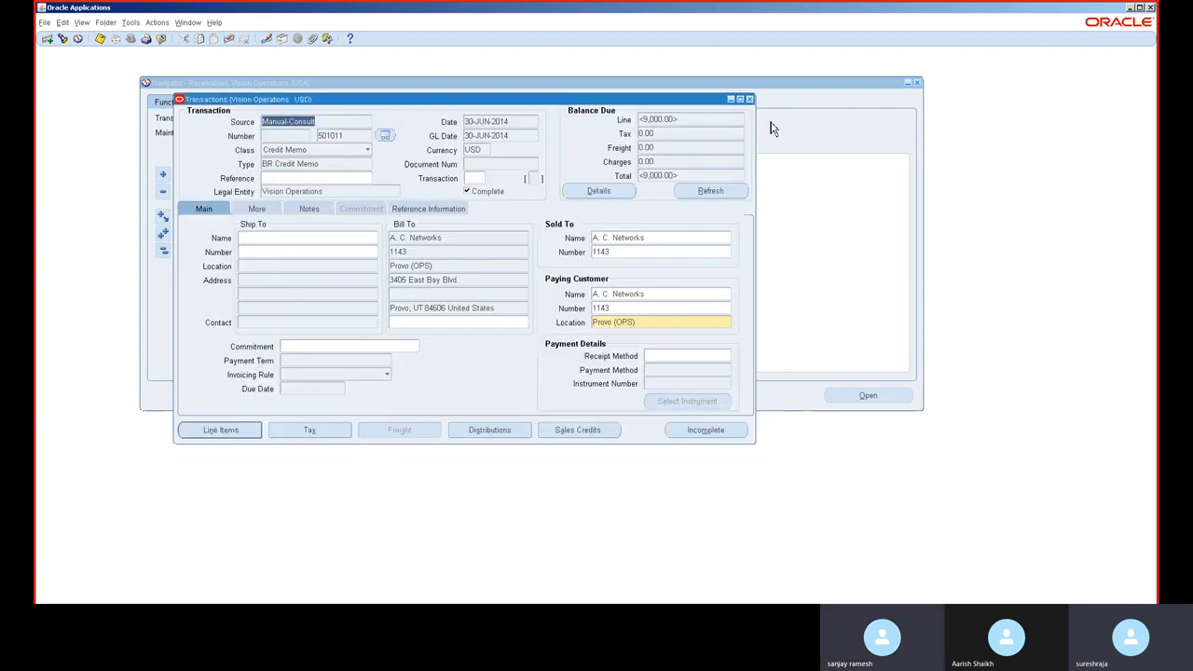
Step: Refresh the credit memo's balance and review its accounting distributions
left_click(709, 194)
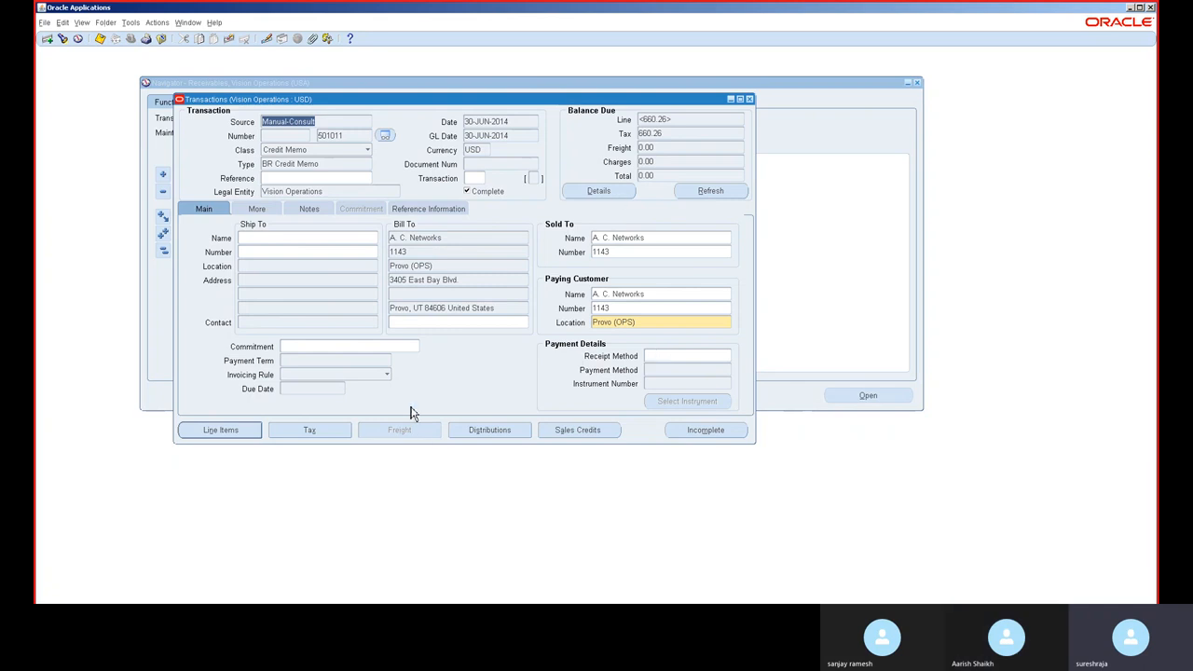
left_click(492, 430)
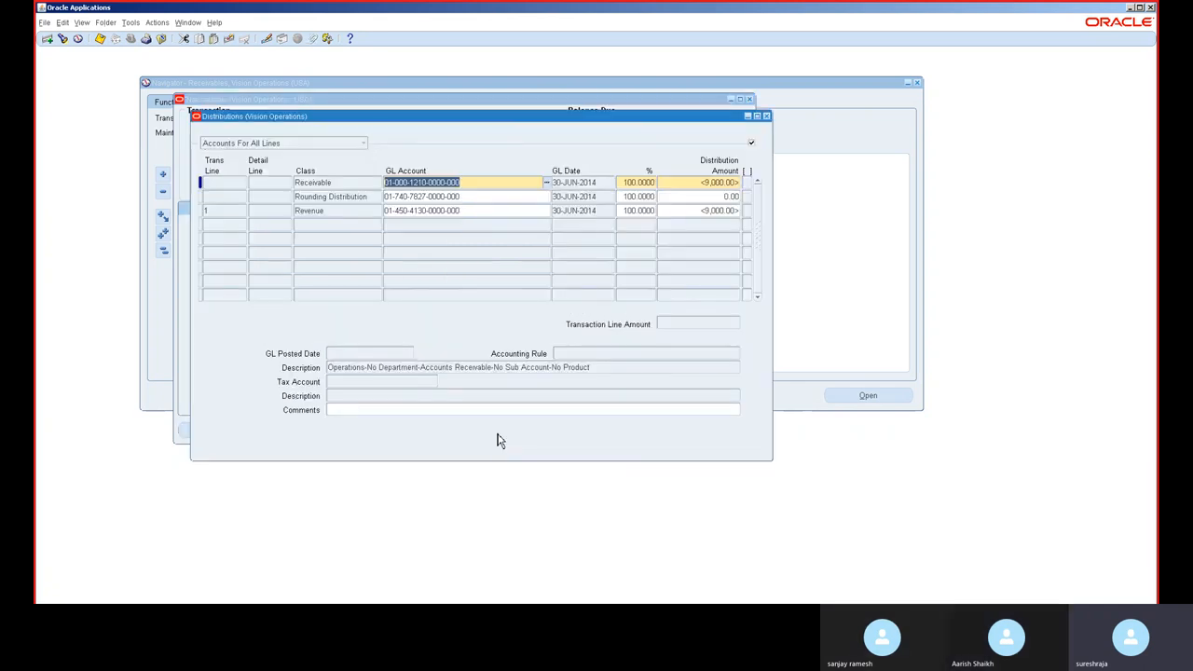
left_click(766, 116)
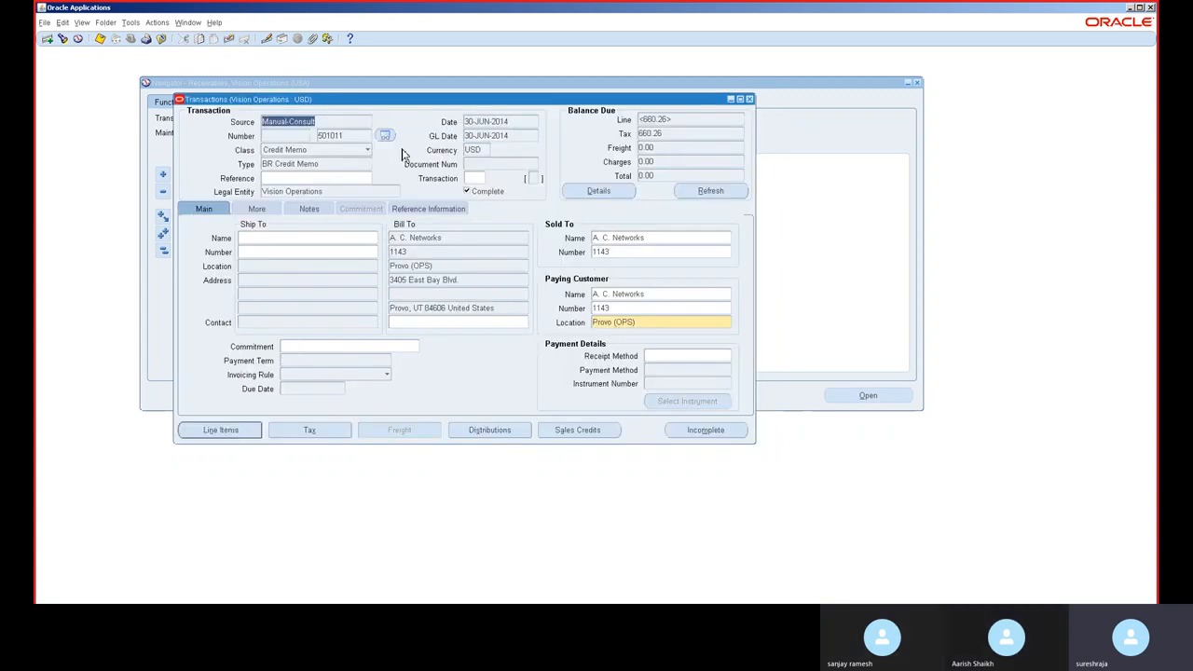
Step: Review the credit memo's balance details, refresh the balance, and close the transaction form
left_click(610, 192)
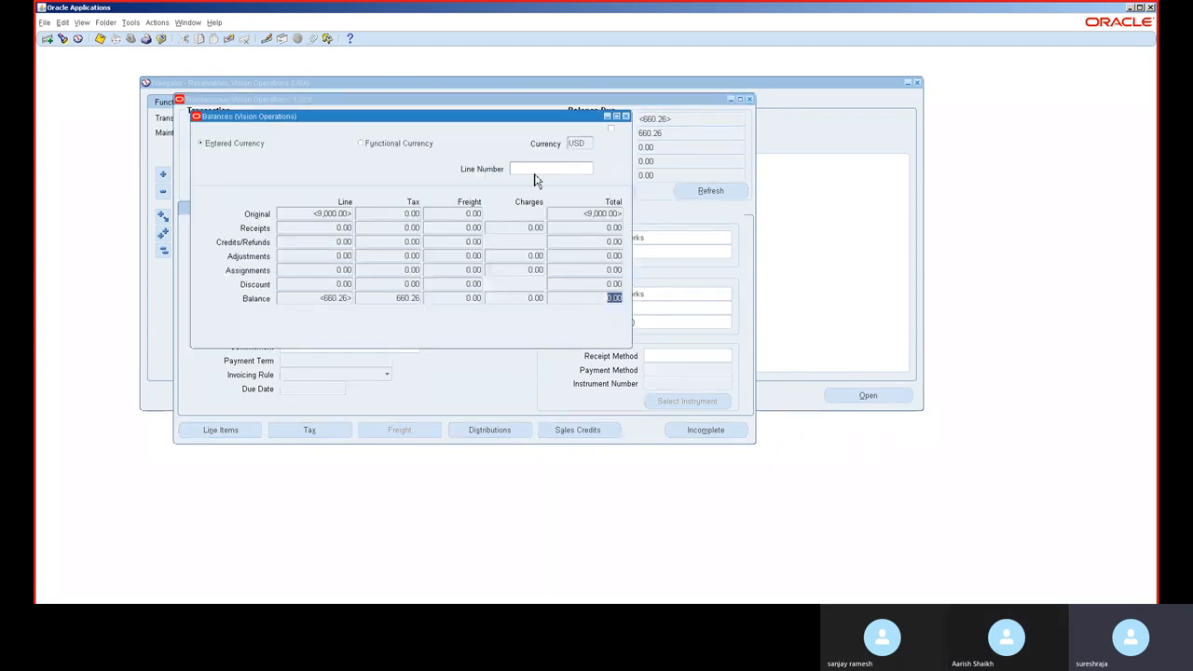
left_click(625, 117)
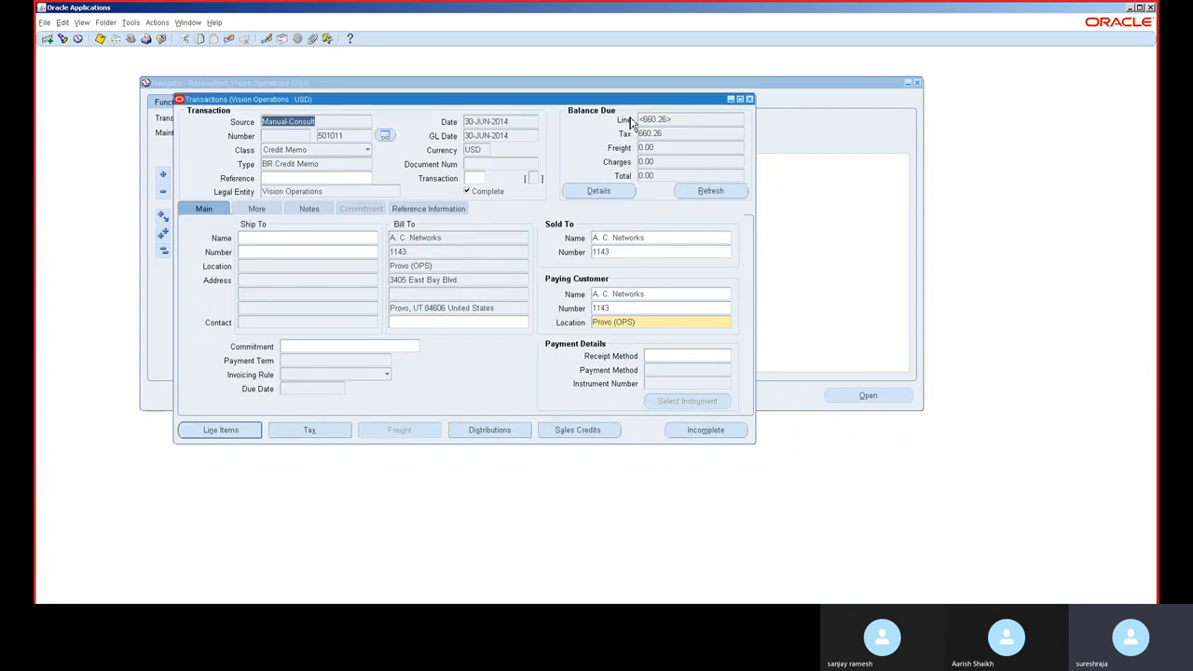
left_click(712, 192)
left_click(712, 192)
left_click(364, 135)
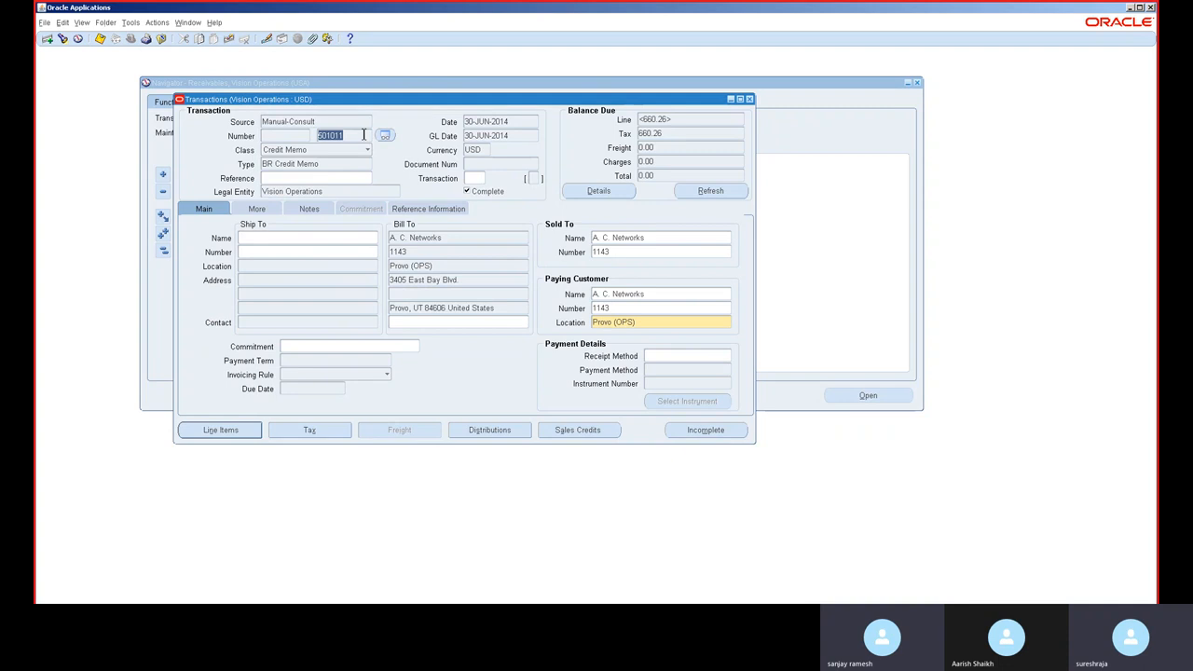
left_click(749, 99)
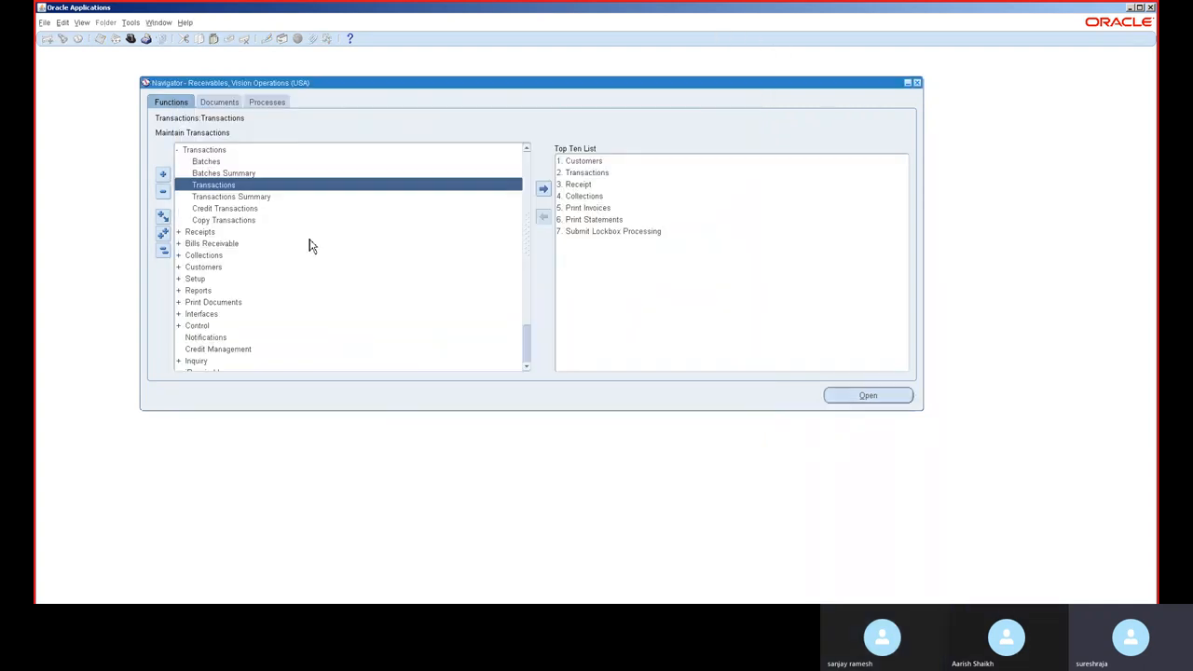
Step: Open the Transactions form and find transaction number 501011
double_click(270, 184)
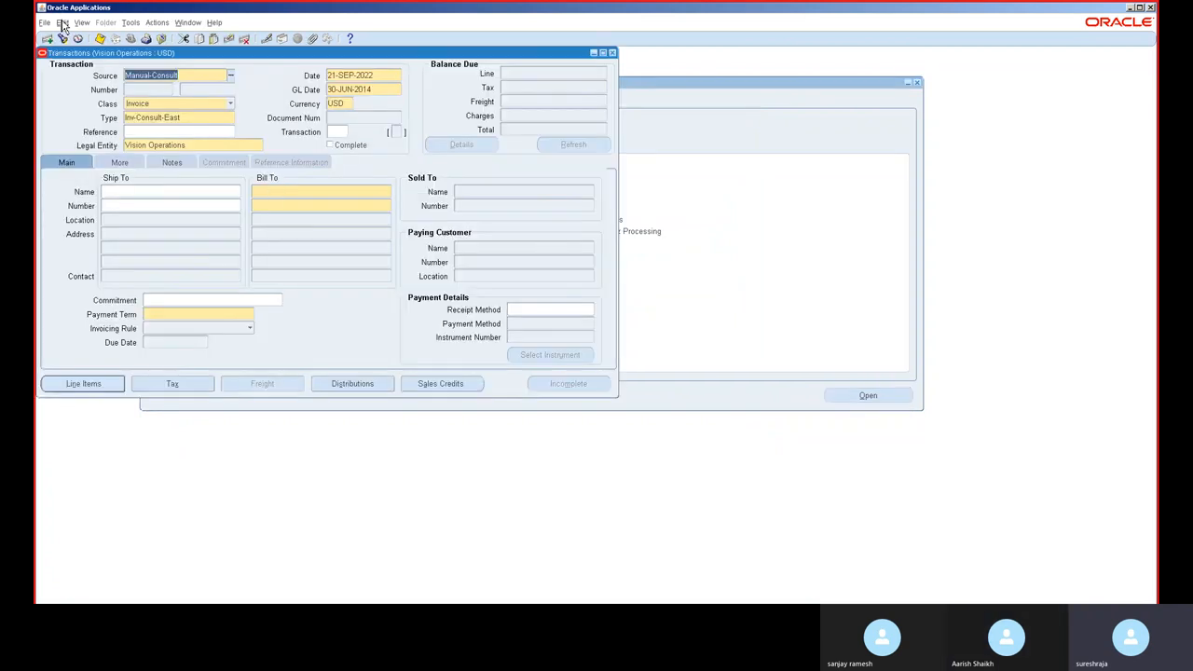
left_click(62, 39)
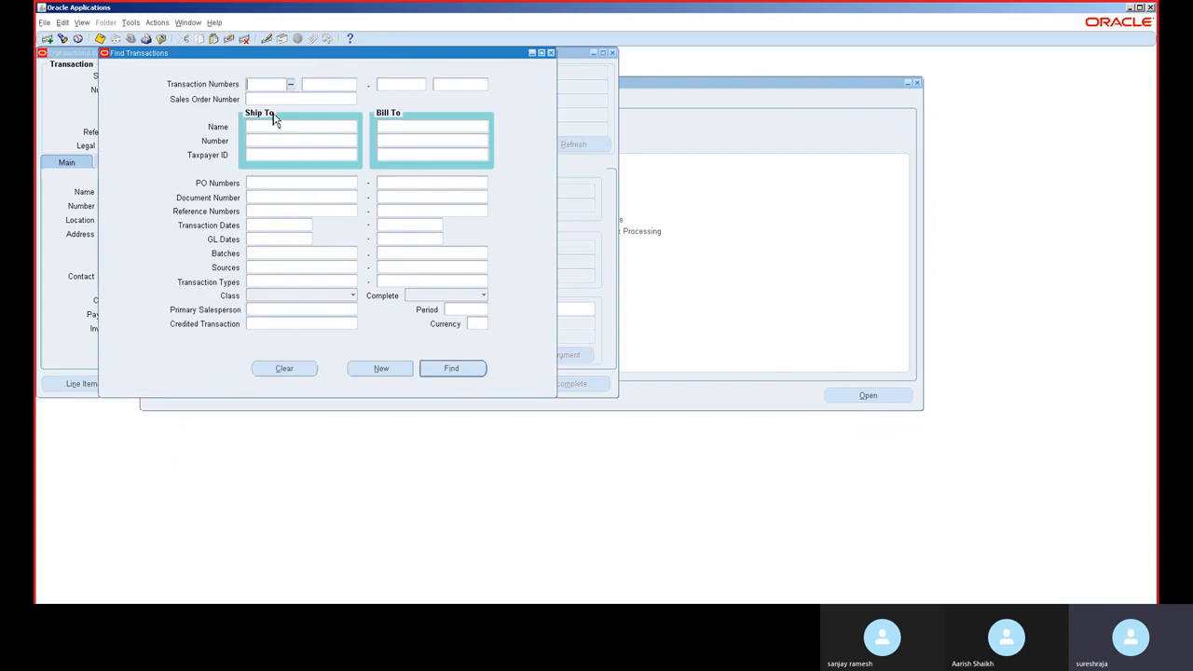
left_click(351, 83)
type("501011")
key("Tab")
left_click(456, 369)
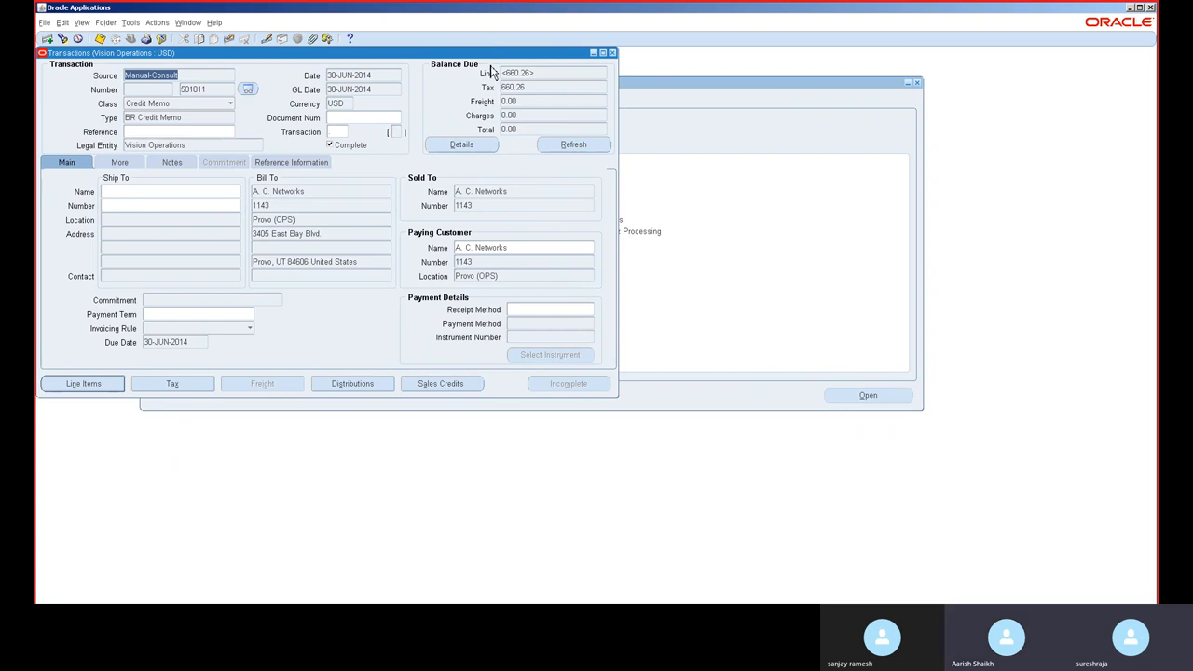
Step: Review the credit memo's balance details in both entered and functional currency, then close the balances window
left_click_drag(491, 58, 643, 91)
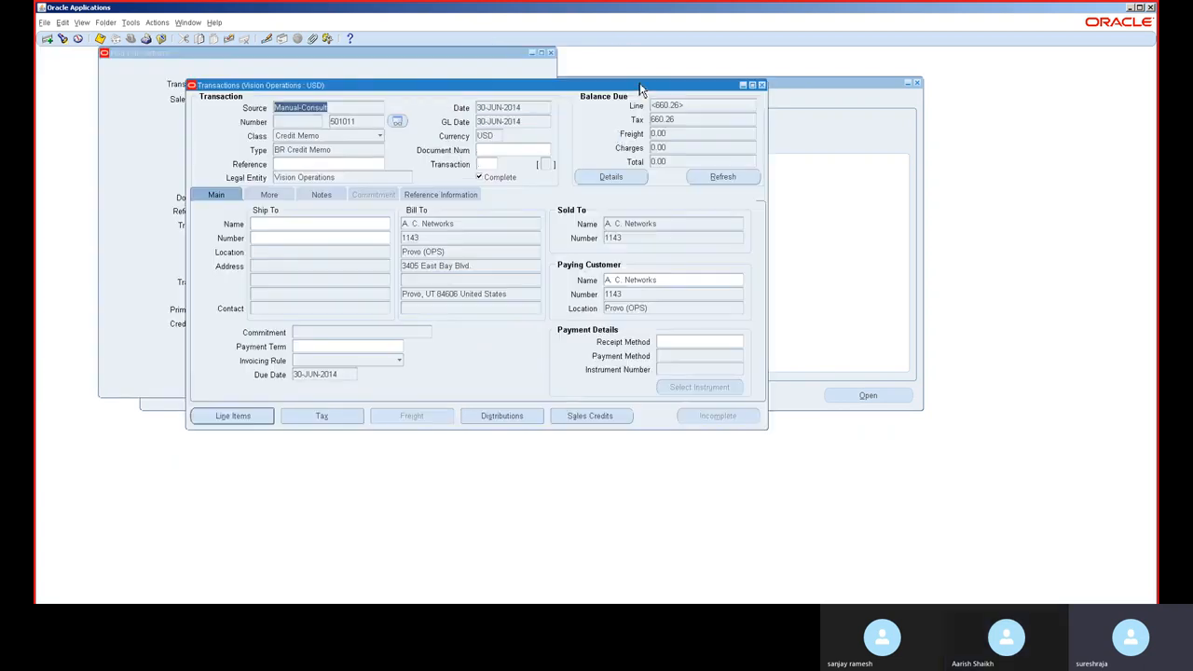
left_click(610, 177)
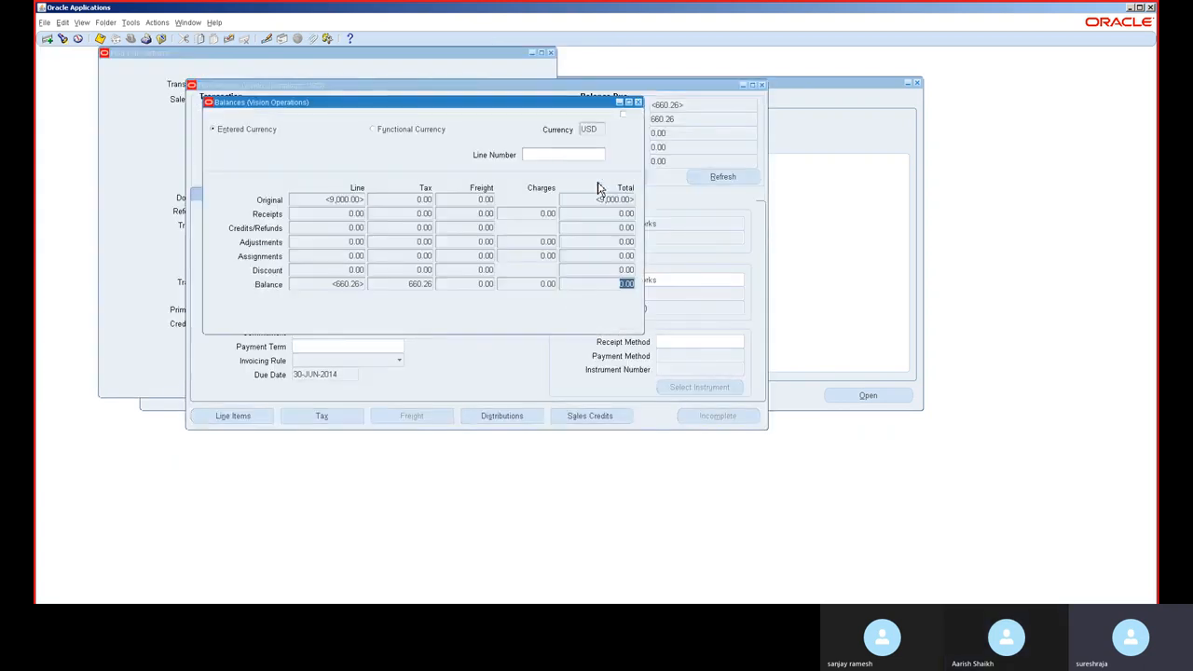
left_click(439, 130)
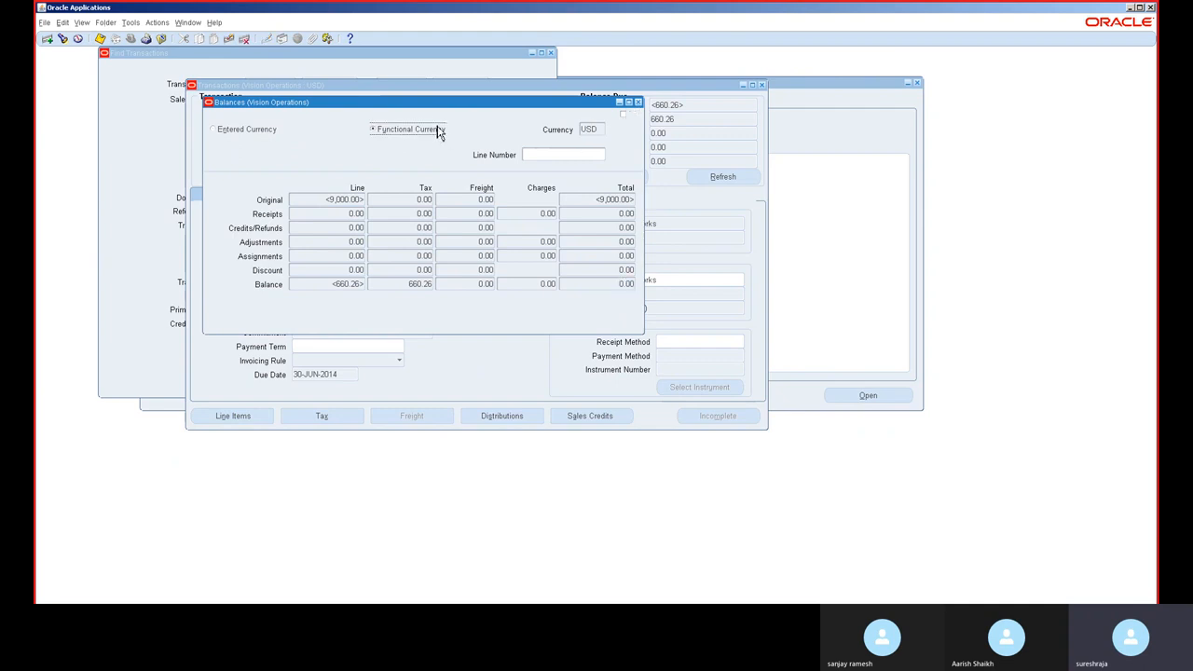
left_click(639, 103)
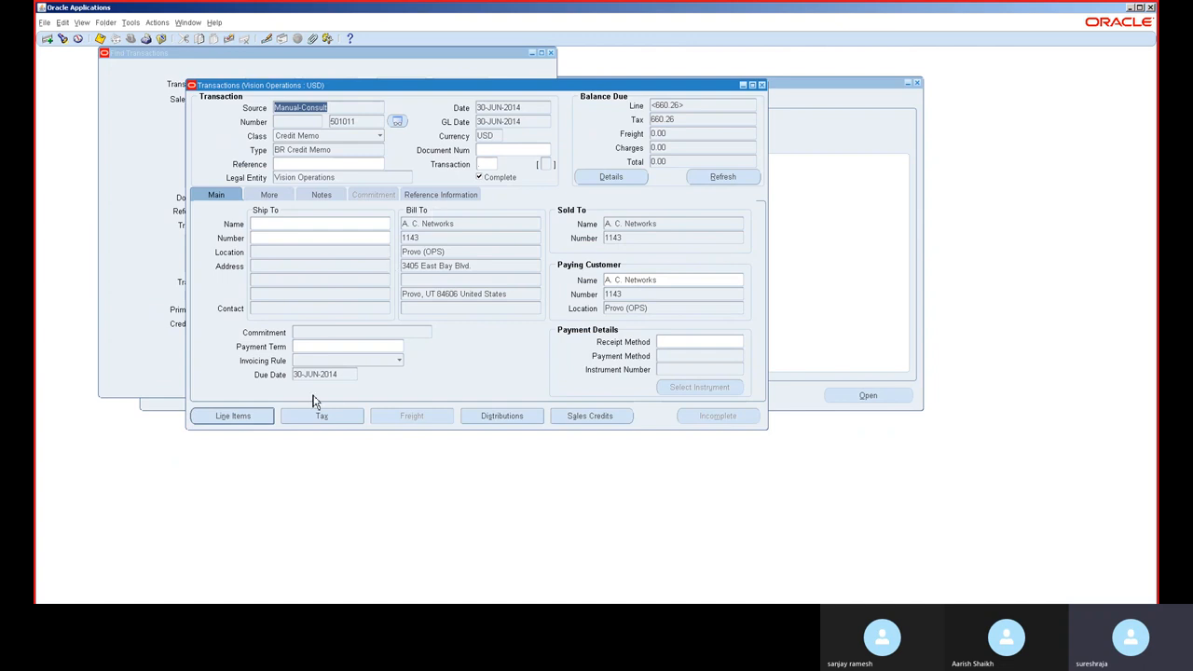
Step: Review the credit memo's accounting distributions and its line items, closing each window afterwards
left_click(501, 416)
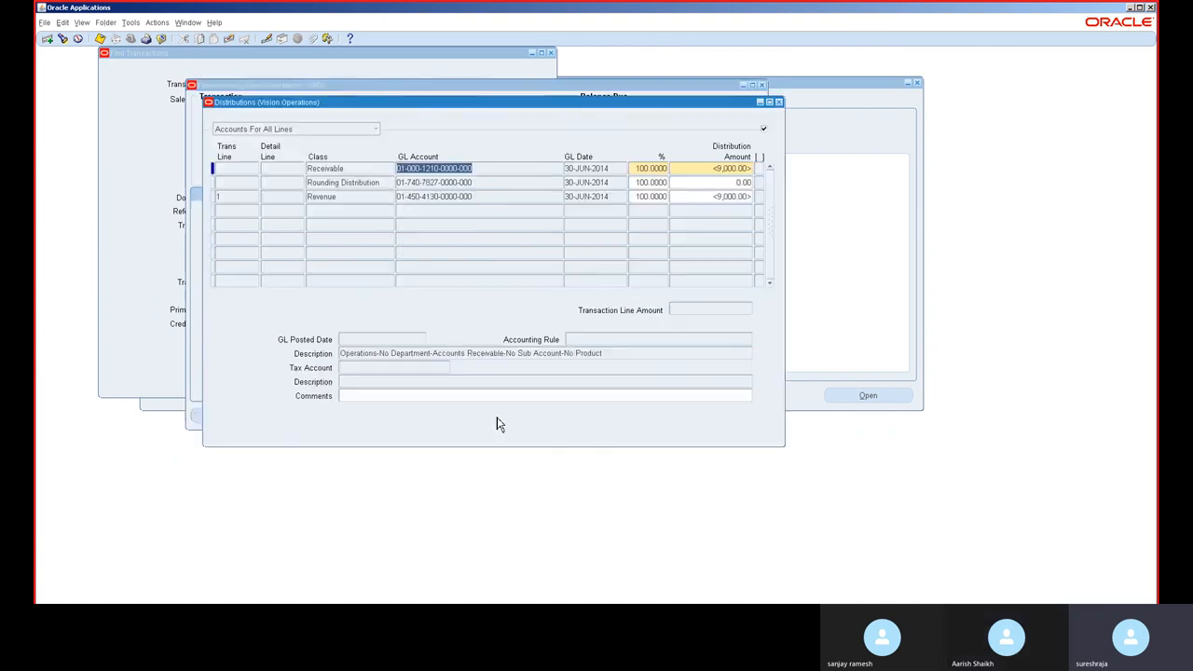
left_click(778, 102)
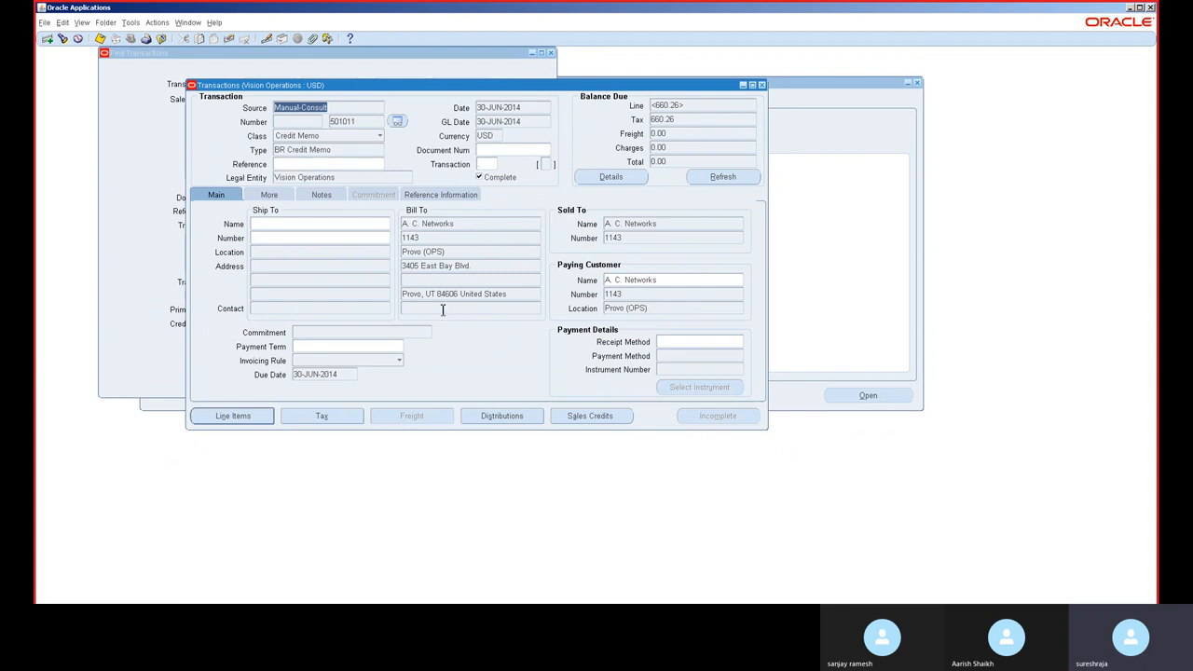
left_click(258, 418)
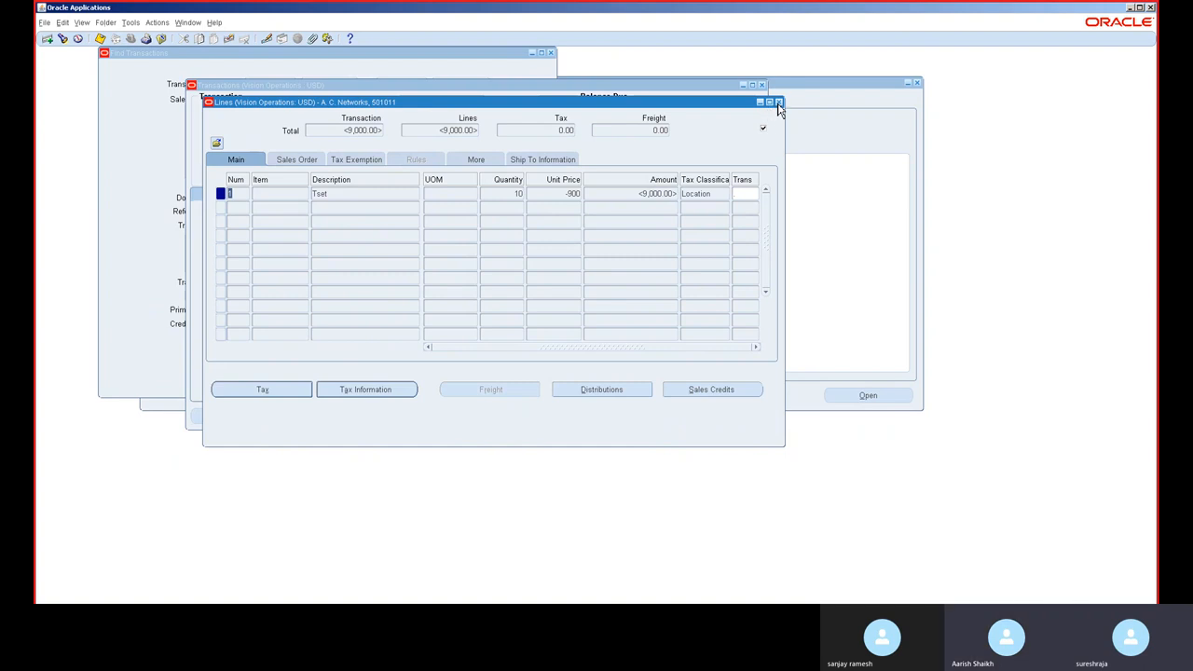
left_click(778, 104)
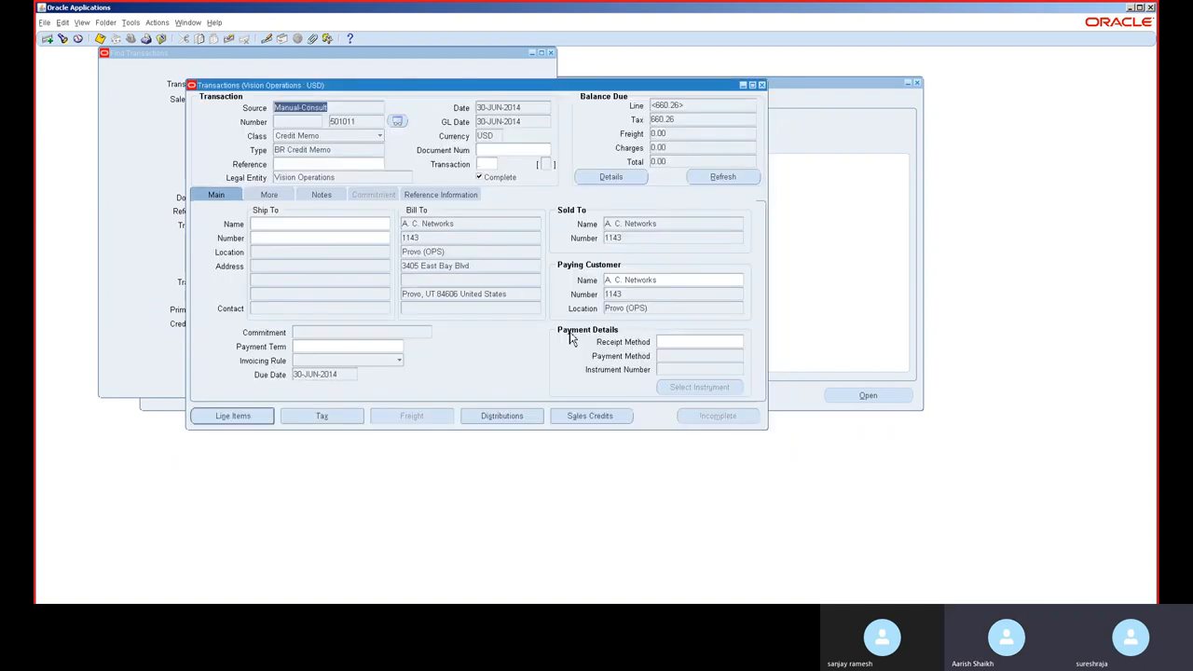
left_click(662, 118)
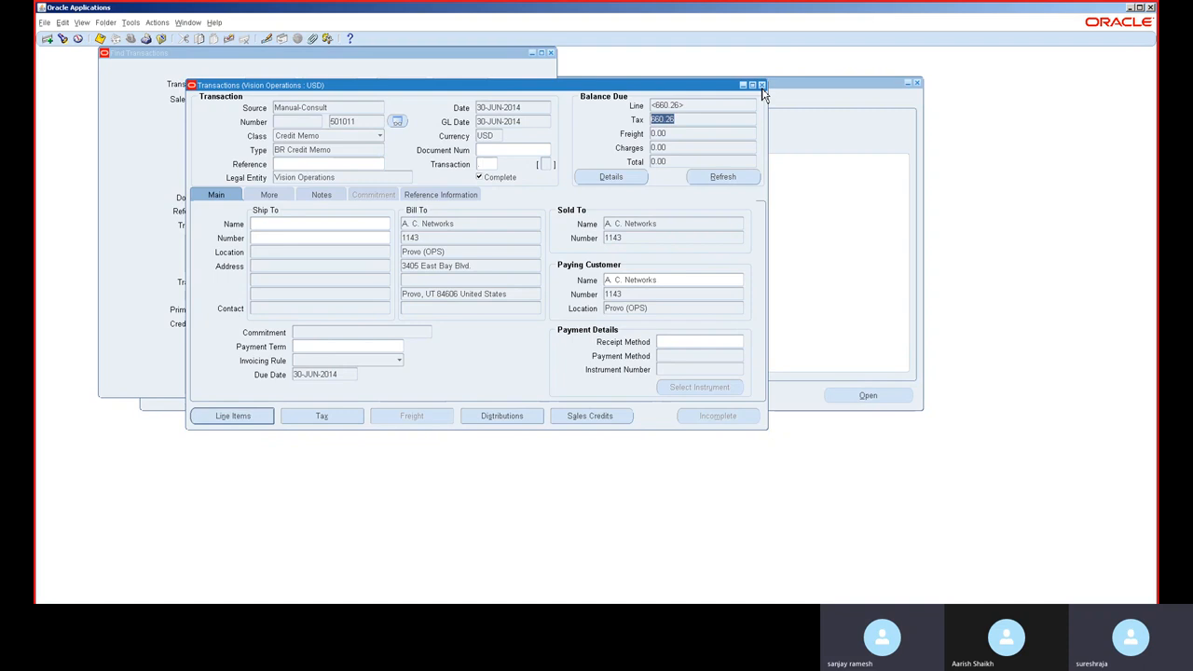
left_click(156, 23)
left_click(372, 85)
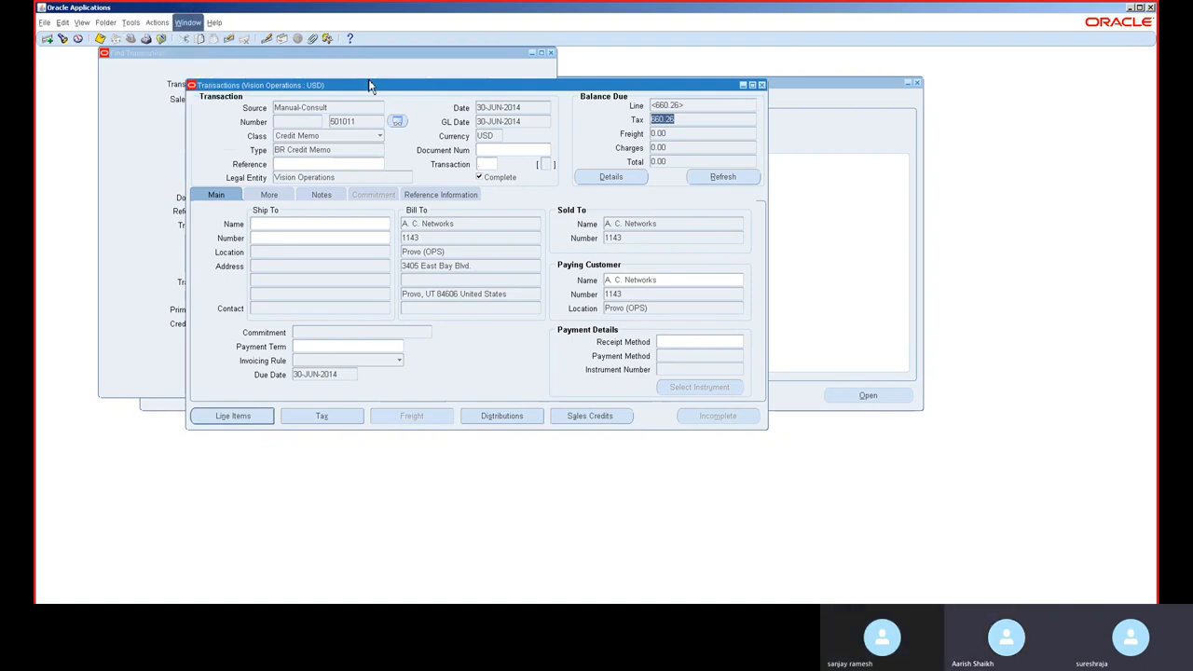
key("alt+w")
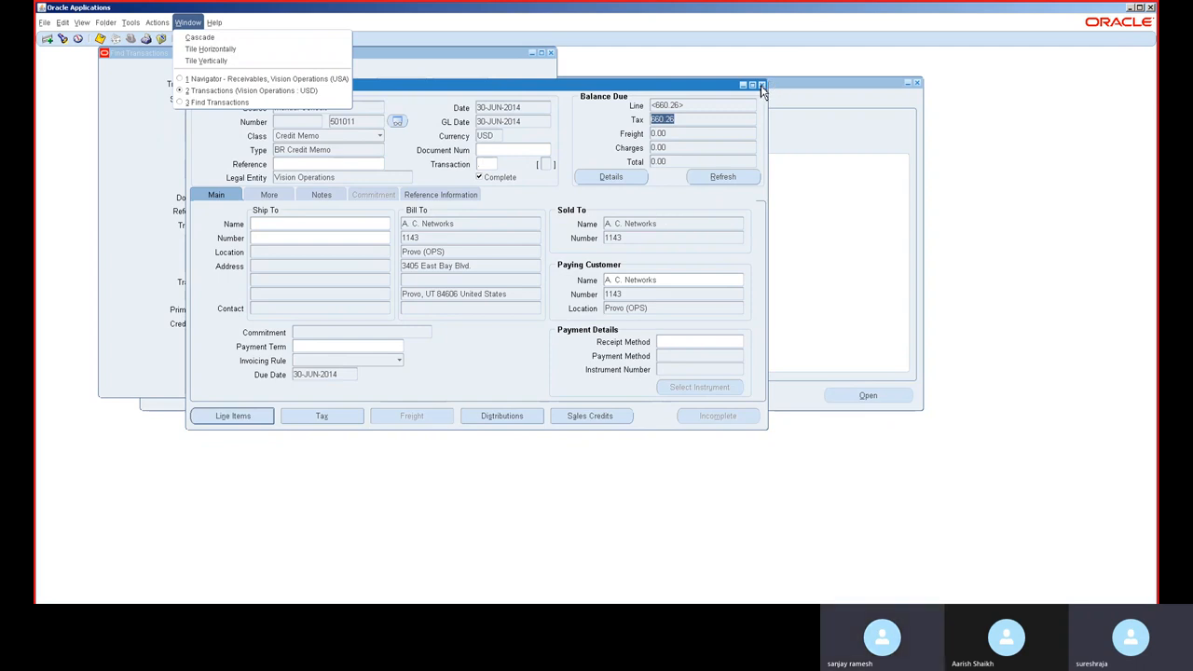
key("Escape")
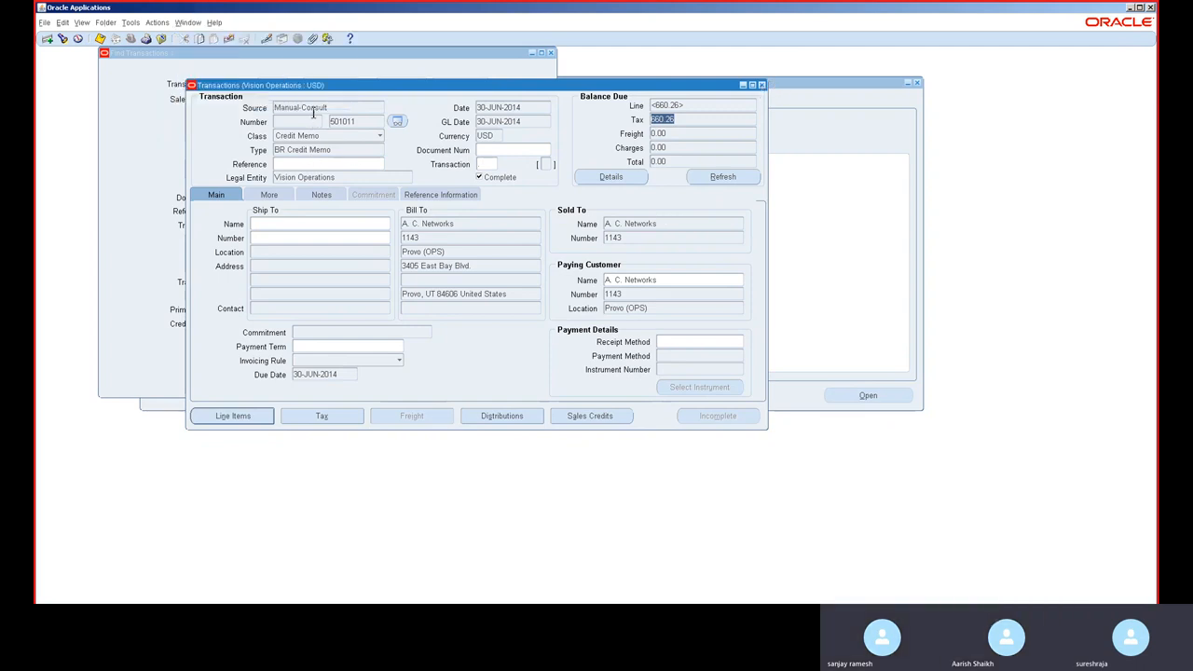
Step: Start a new transaction with class Debit Memo and type BR Debit Memo
left_click(313, 113)
key("ctrl+Down")
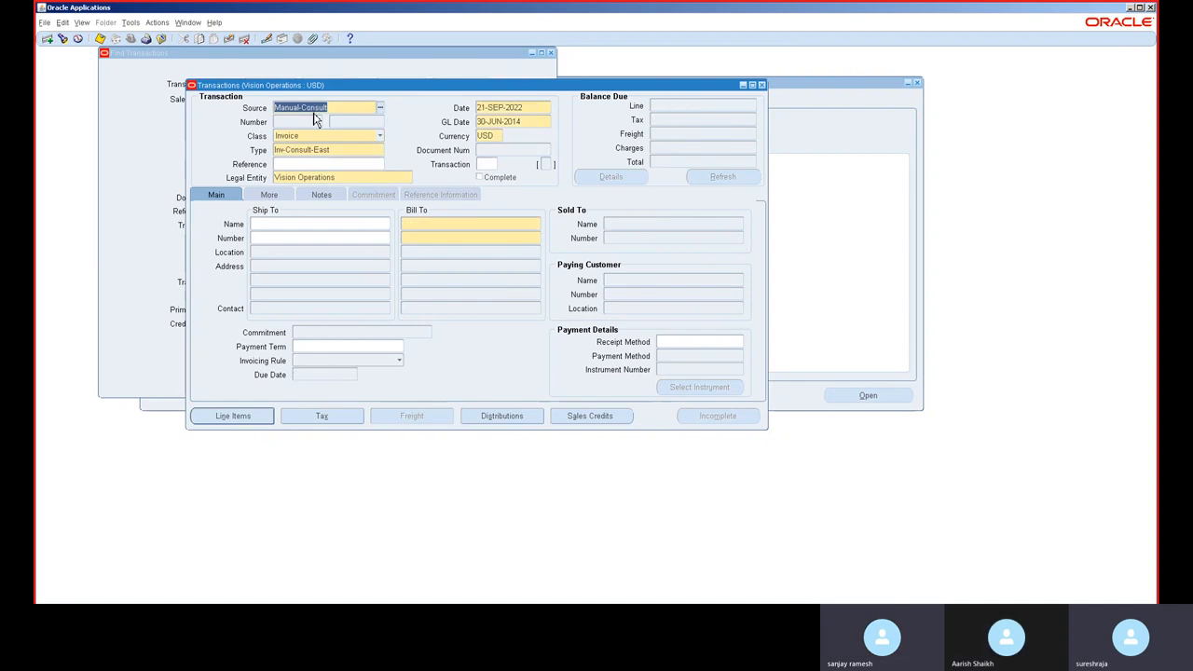
left_click(314, 140)
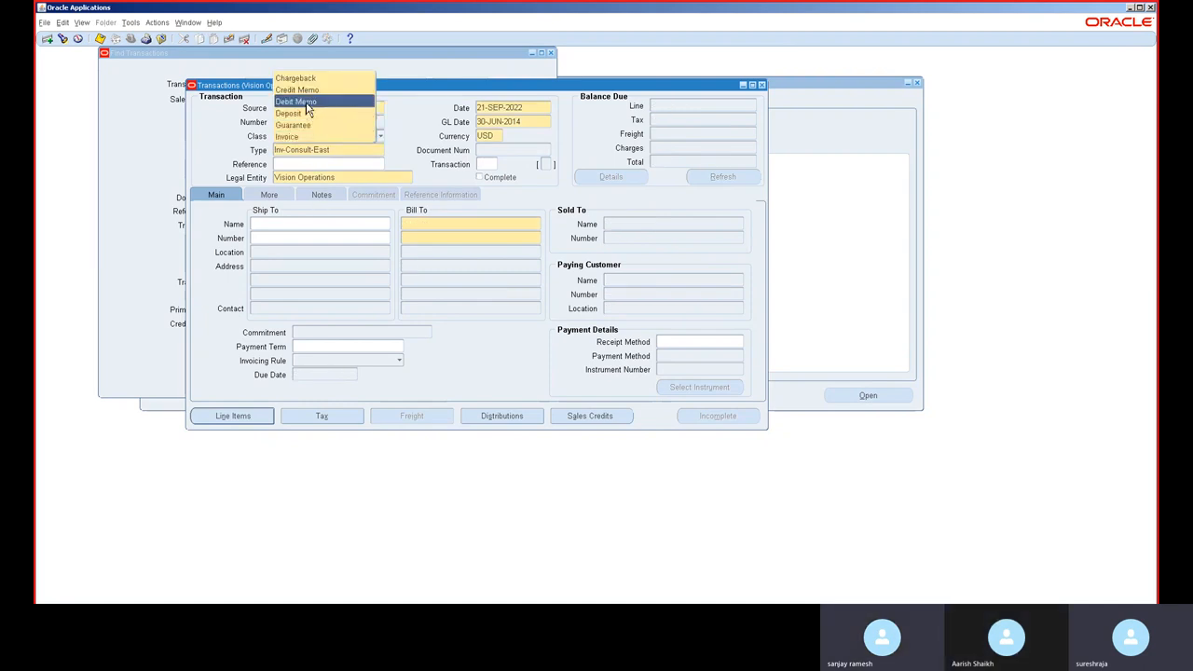
left_click(306, 103)
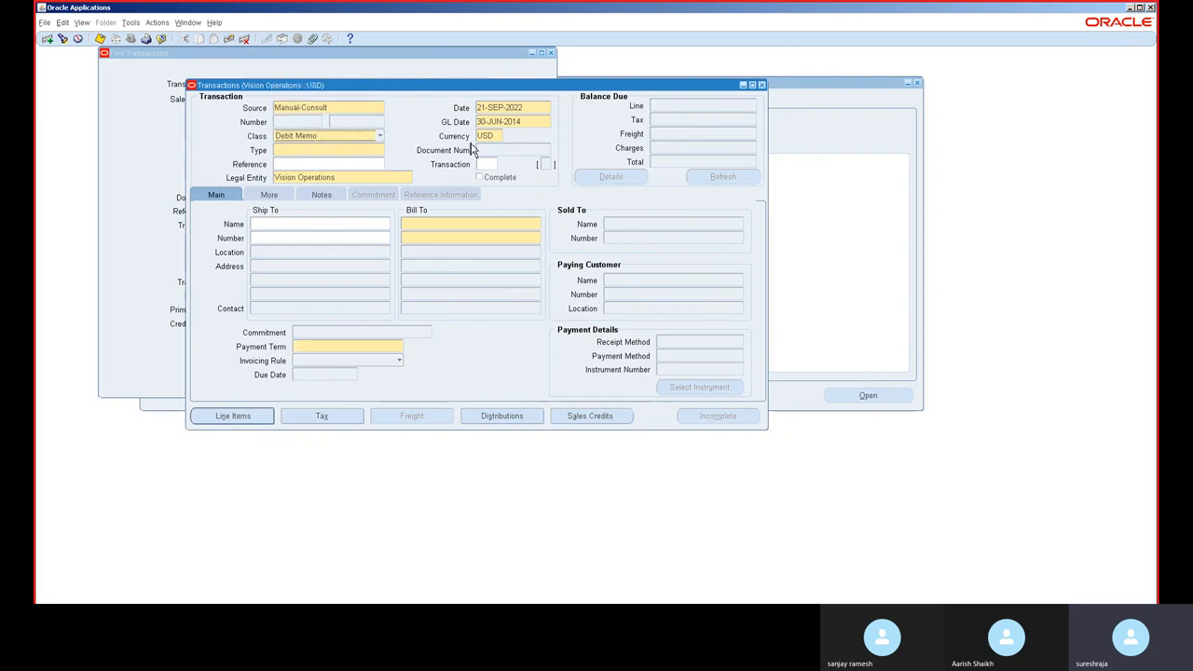
left_click(313, 152)
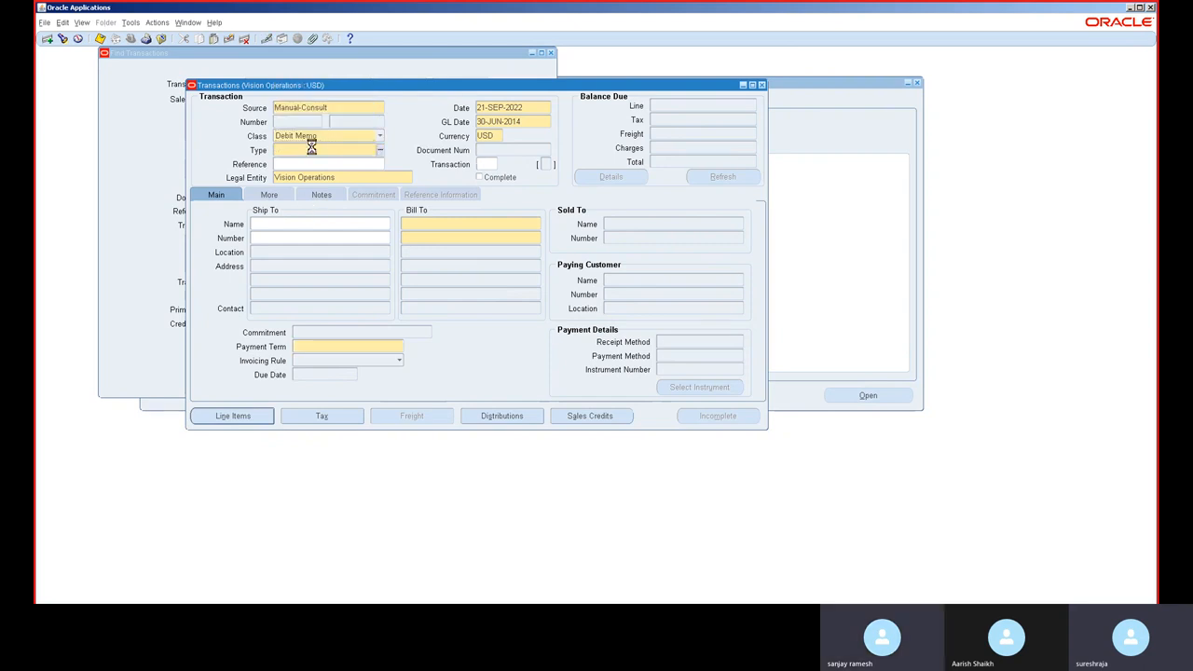
double_click(311, 149)
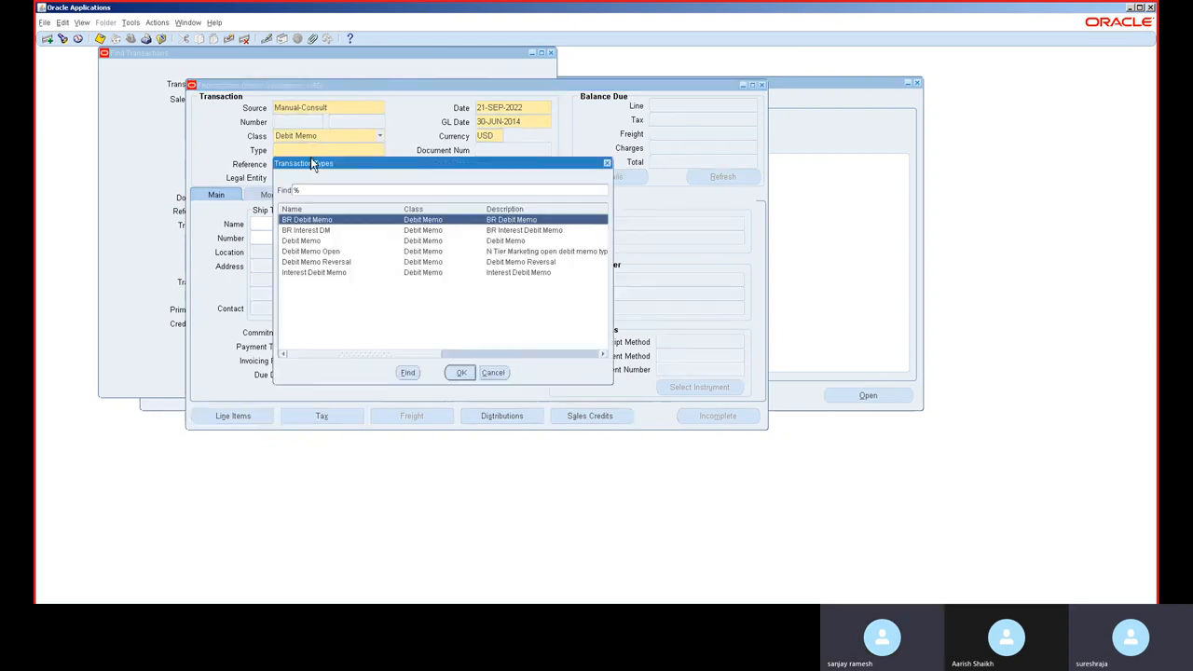
double_click(319, 222)
Step: Set the debit memo's transaction date to 30-JUN-2014 by pasting the GL date
left_click(529, 120)
key("ctrl+c")
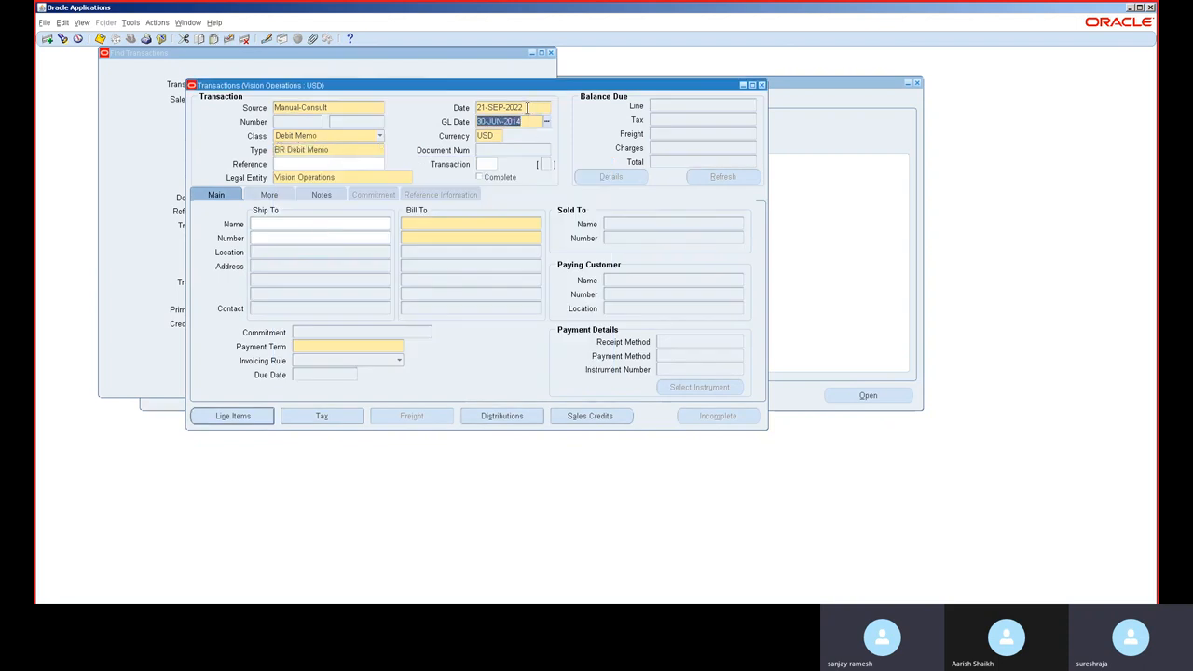
key("Right")
left_click(527, 108)
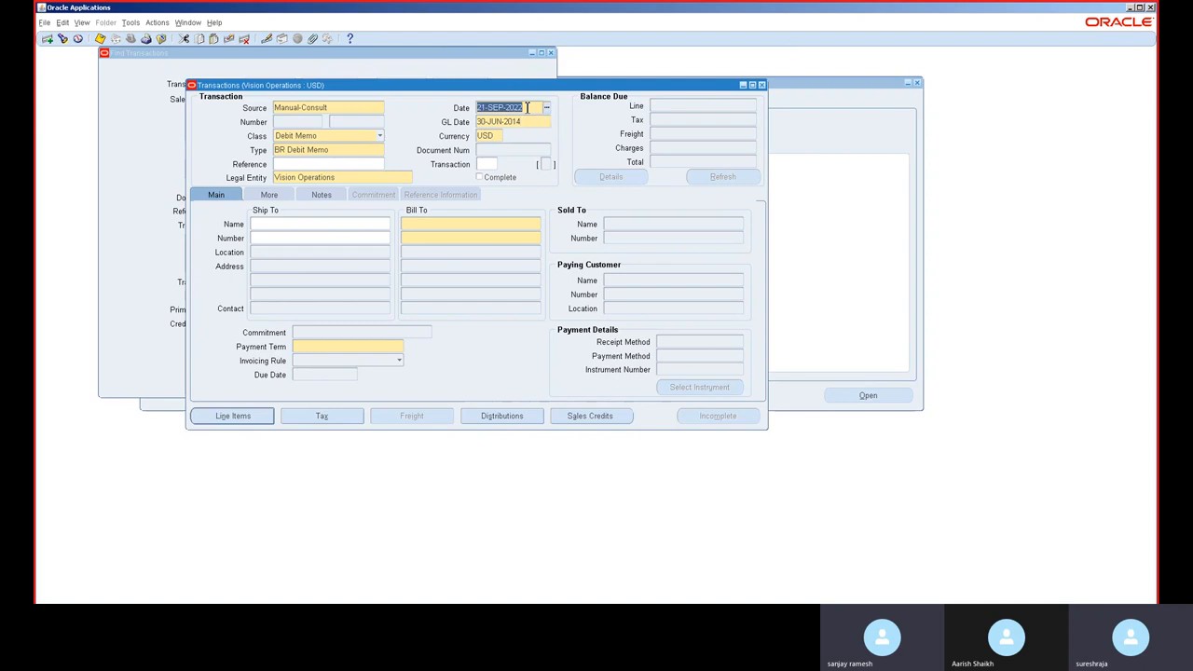
double_click(527, 107)
key("BackSpace")
key("BackSpace")
key("BackSpace")
key("BackSpace")
key("BackSpace")
key("BackSpace")
key("BackSpace")
key("BackSpace")
key("ctrl+v")
key("Tab")
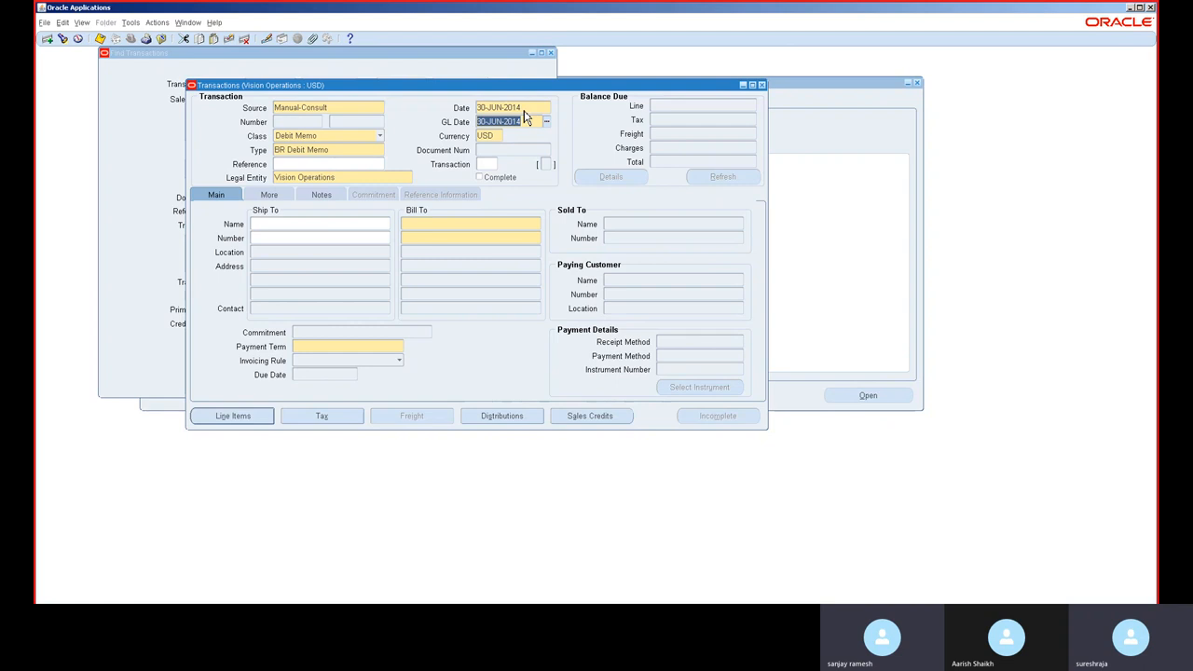
Step: Set the currency to GBP with exchange rate type User and a rate of 1
left_click(488, 138)
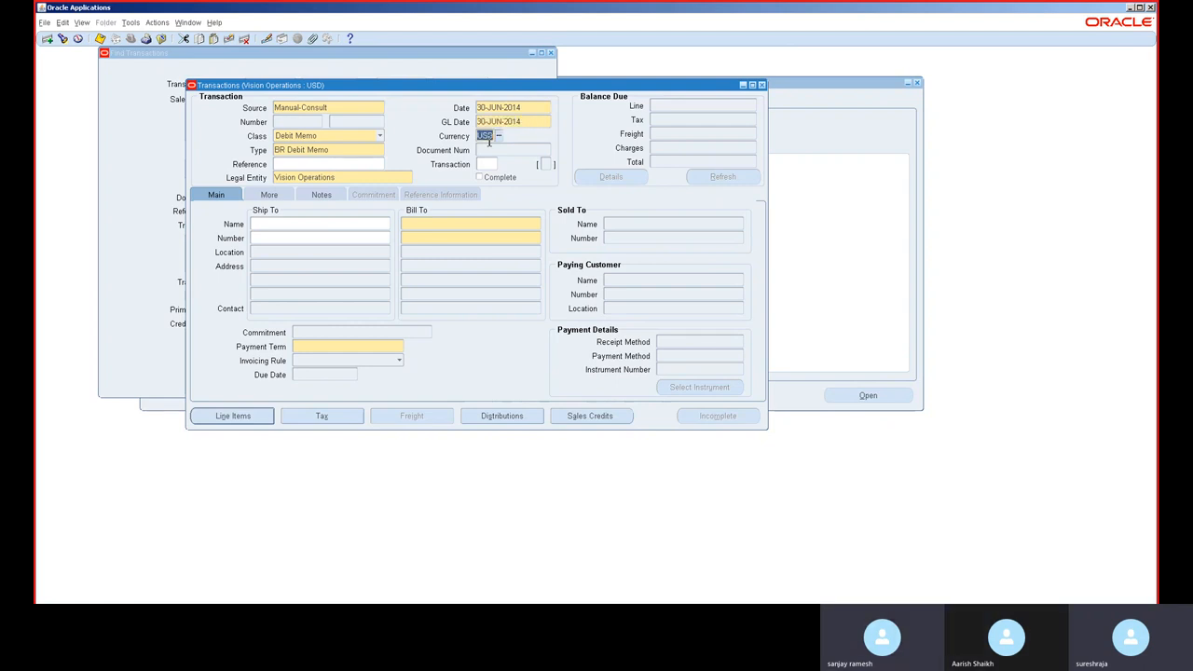
type("GBP")
key("Tab")
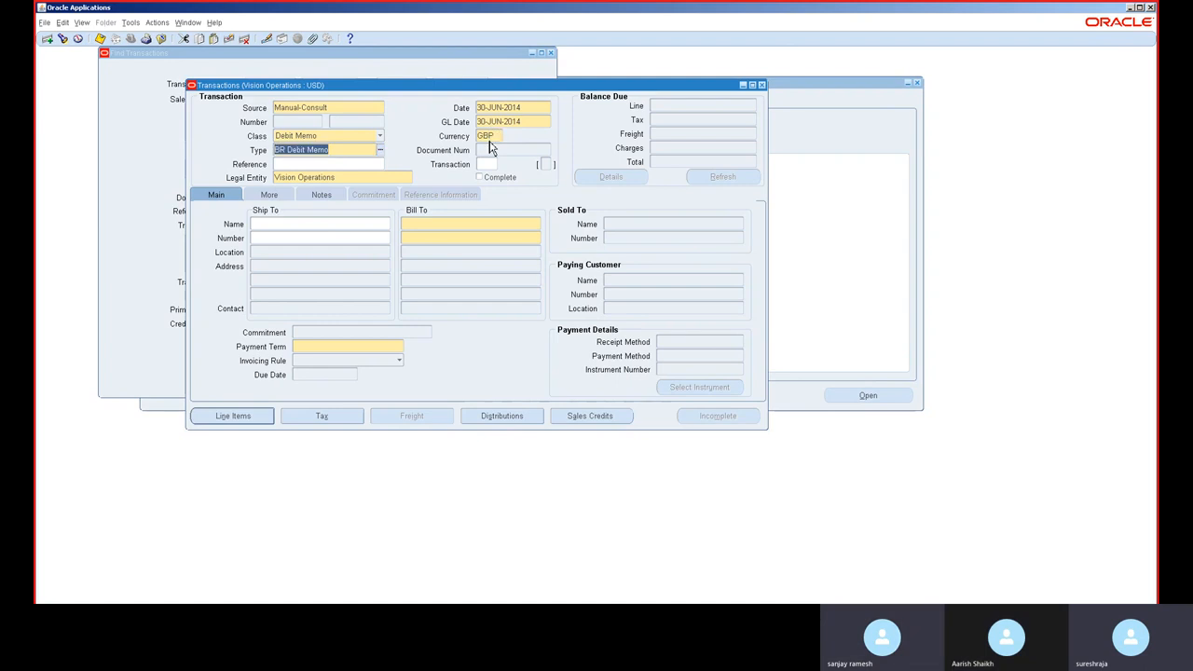
left_click(415, 229)
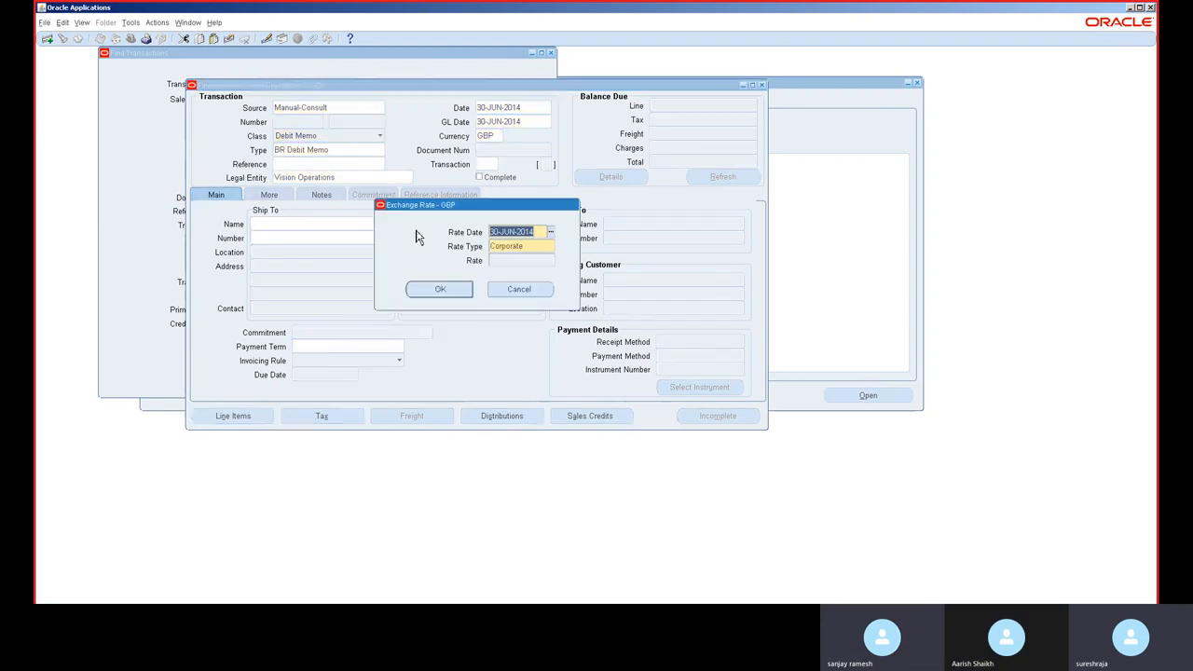
key("Tab")
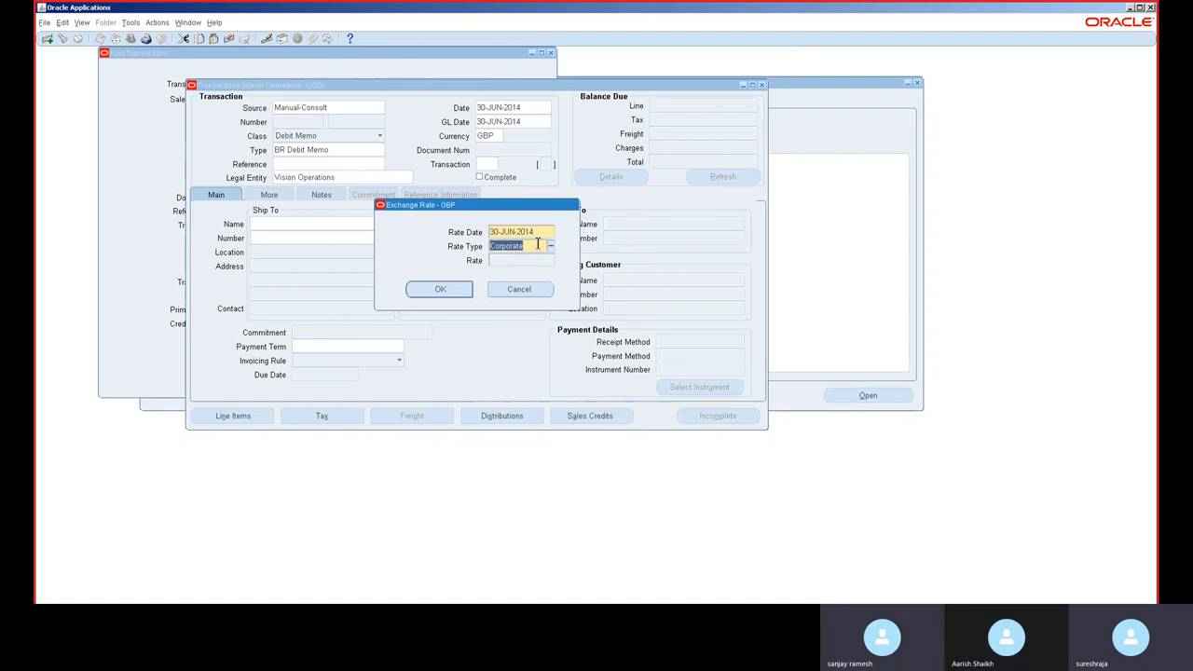
left_click(550, 246)
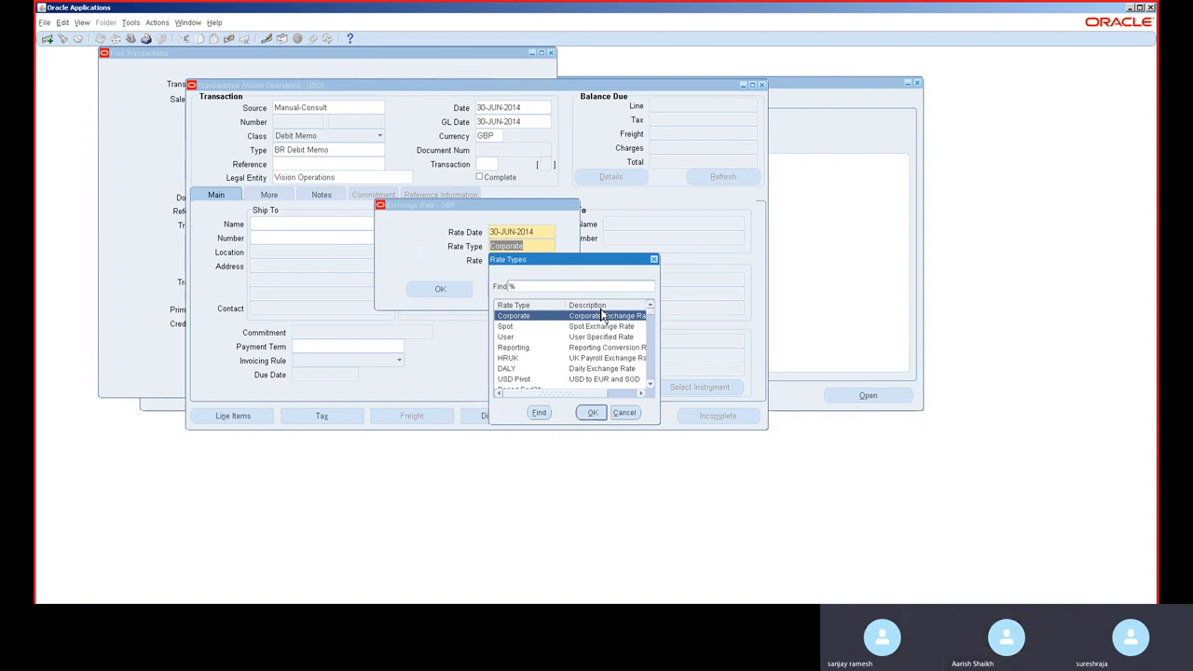
left_click(575, 328)
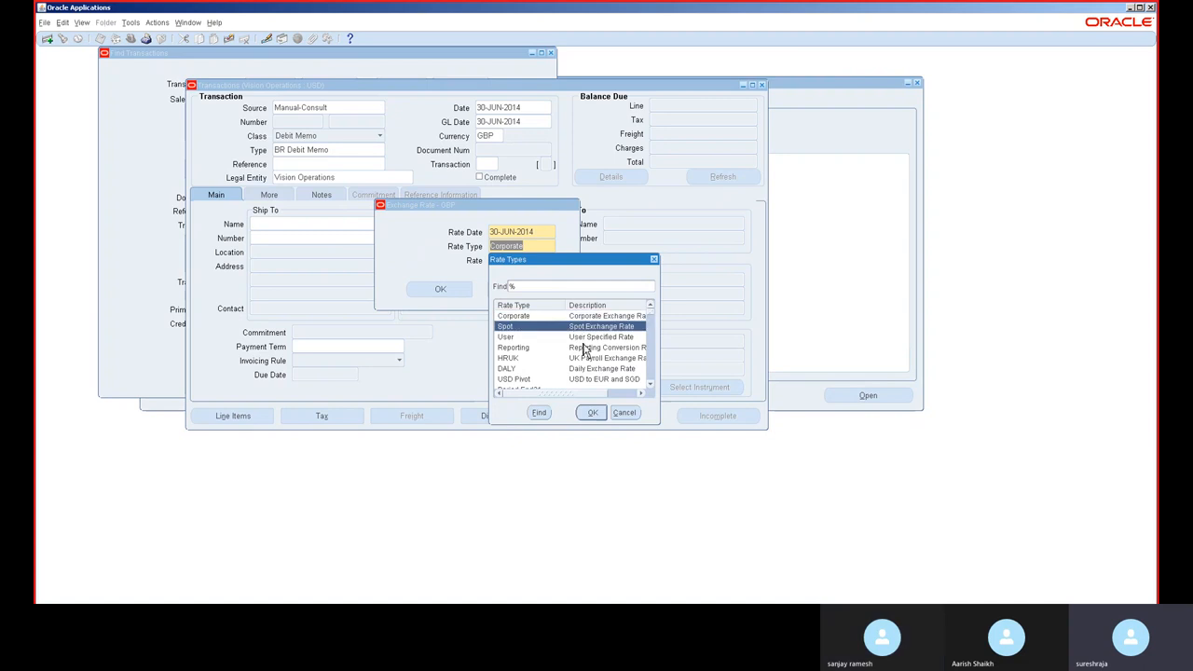
double_click(585, 337)
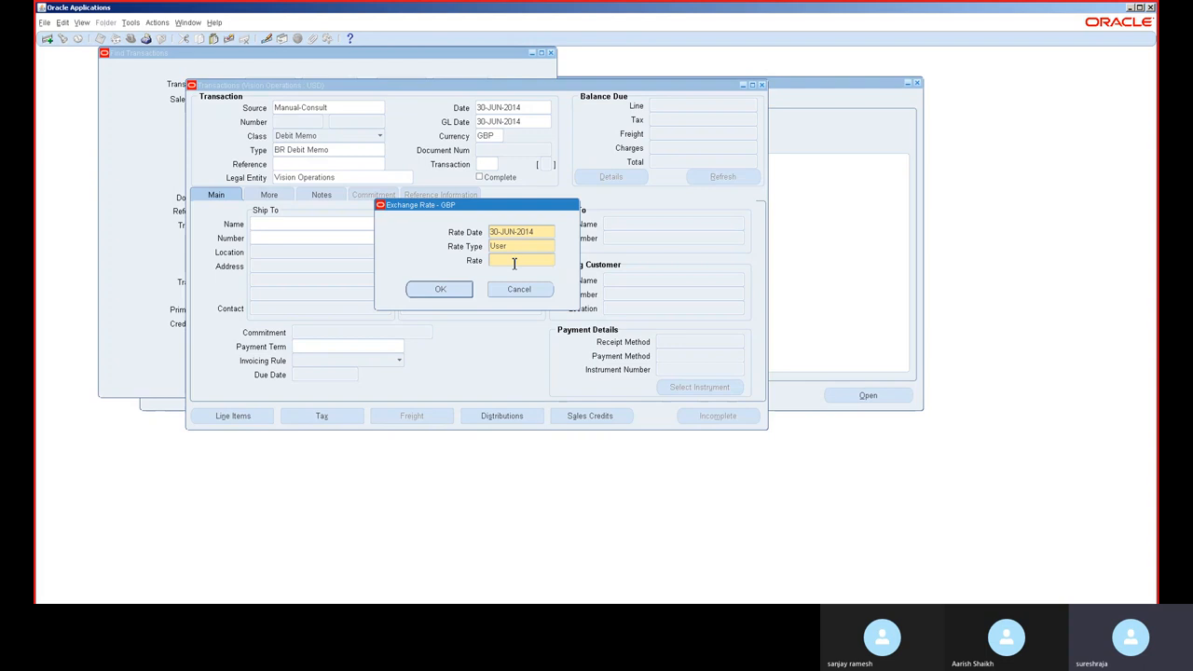
type("1.2")
left_click(463, 291)
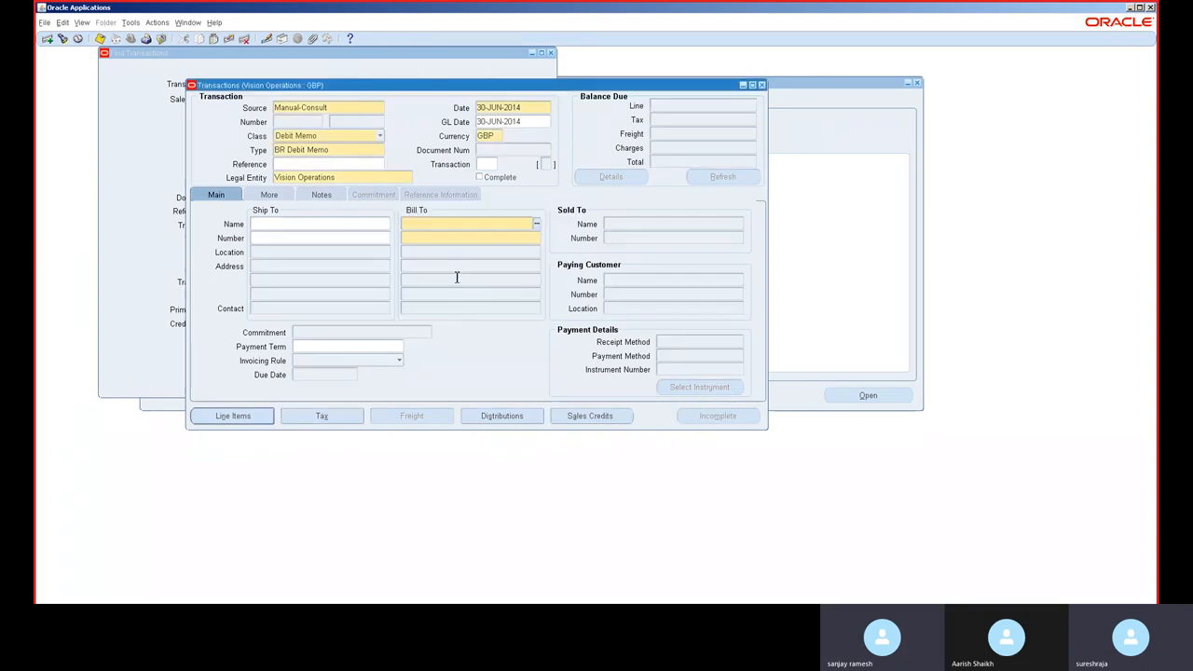
Step: Select AMGPO Member A_CB as the debit memo's bill-to customer
left_click(457, 223)
type("a")
key("Tab")
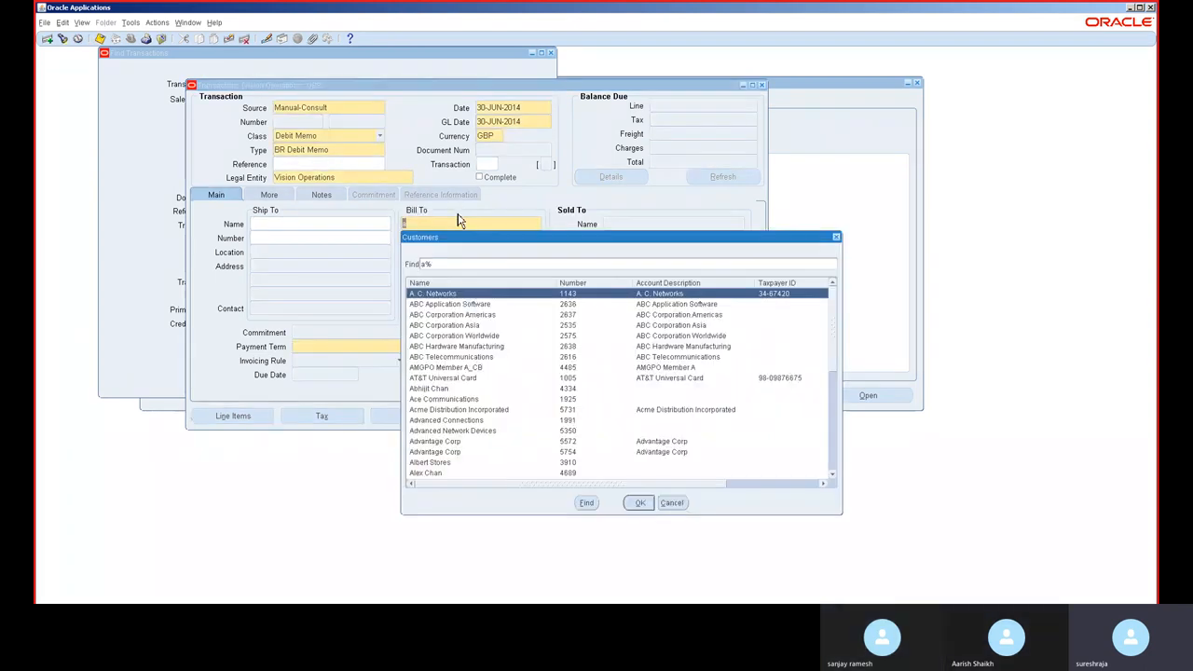
double_click(459, 368)
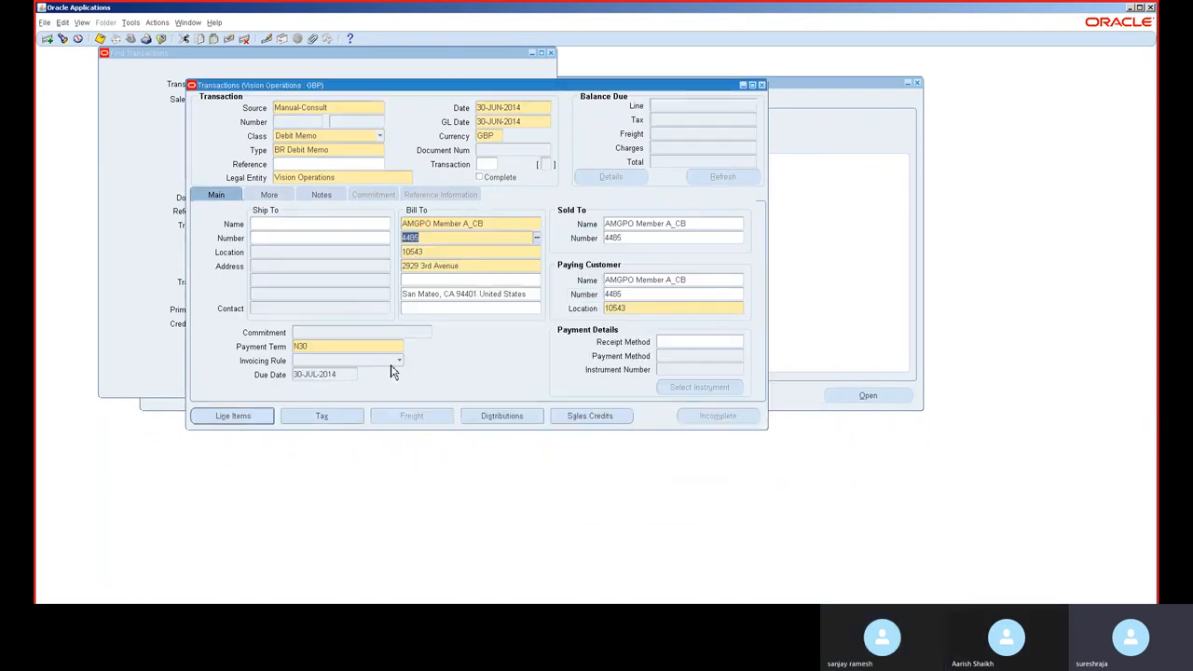
Step: Add a Principal Consultant line with quantity 100 to the debit memo
left_click(253, 416)
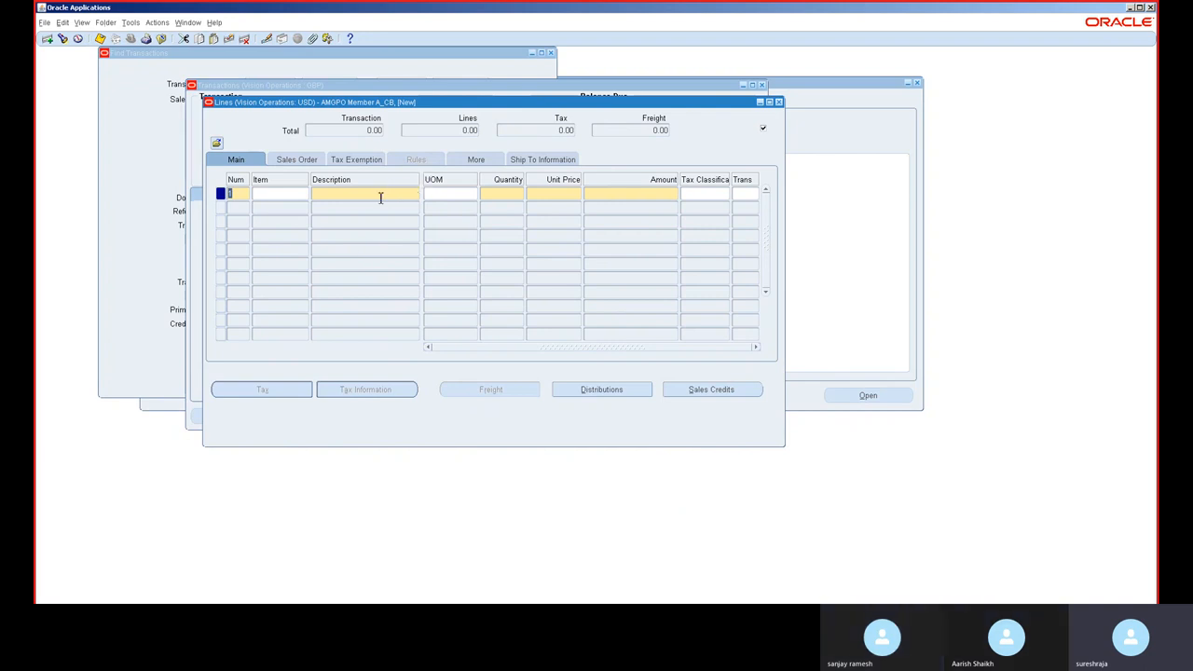
left_click(410, 194)
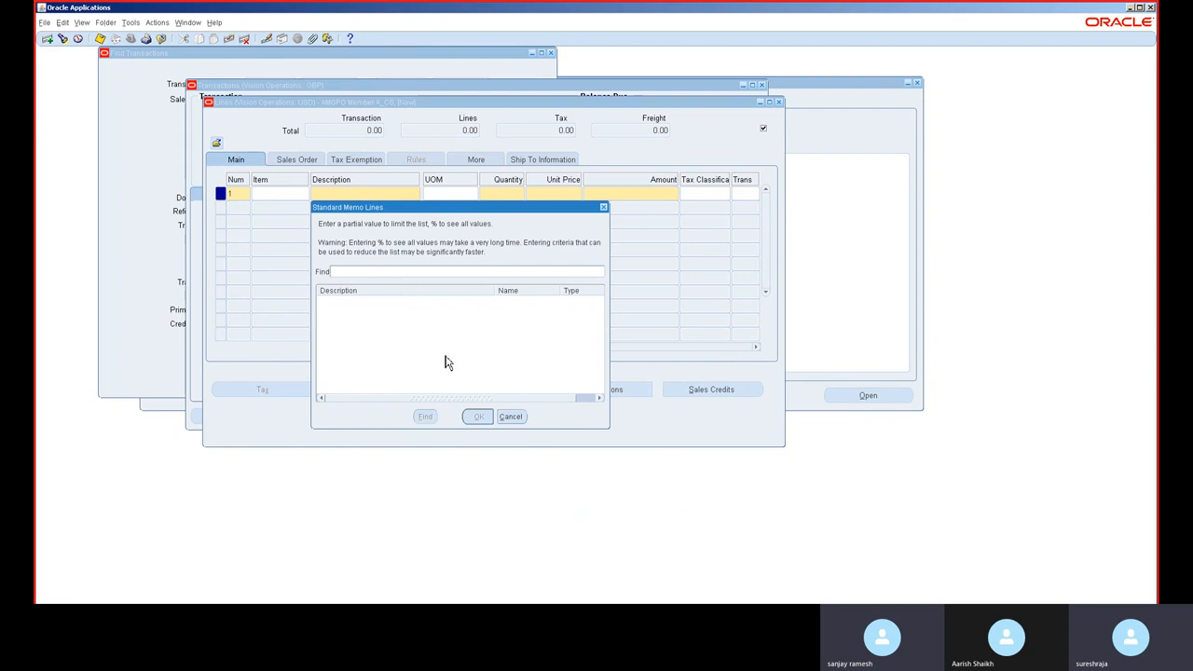
key("Return")
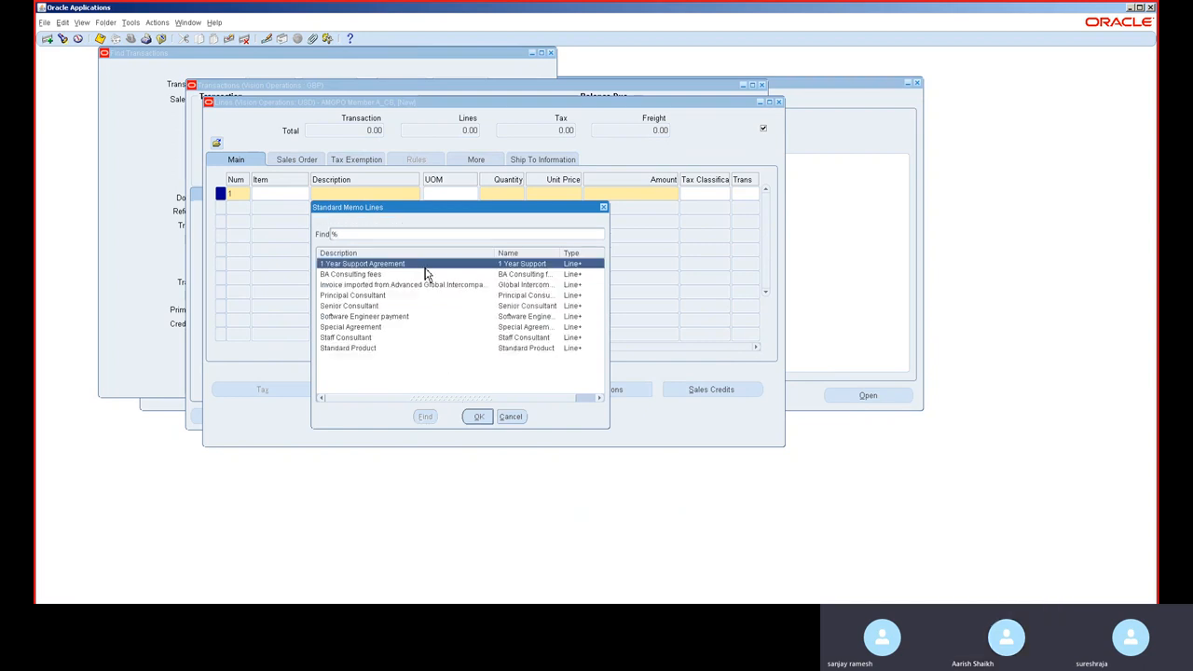
left_click(389, 296)
double_click(389, 297)
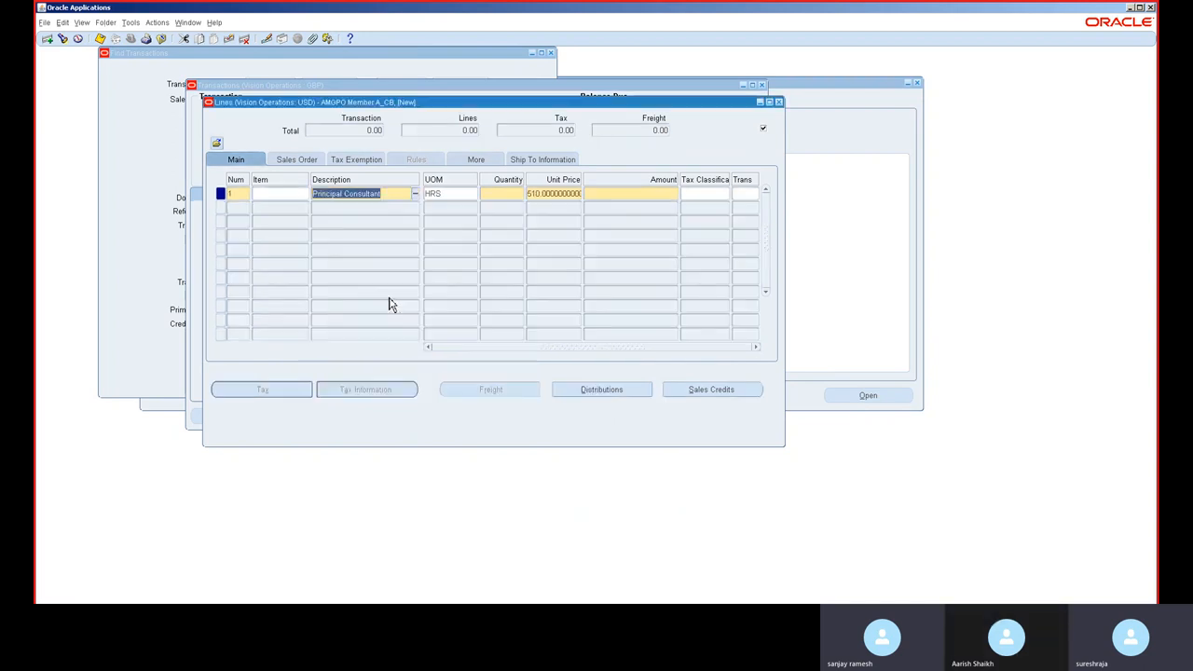
key("Tab")
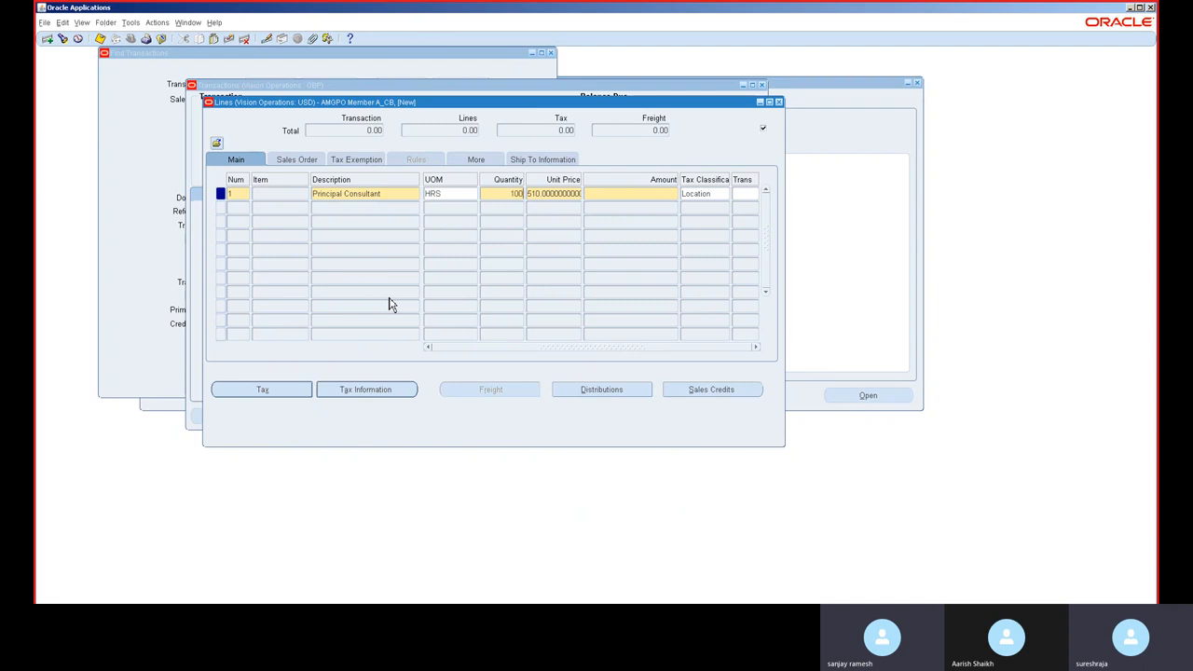
type("100")
key("Tab")
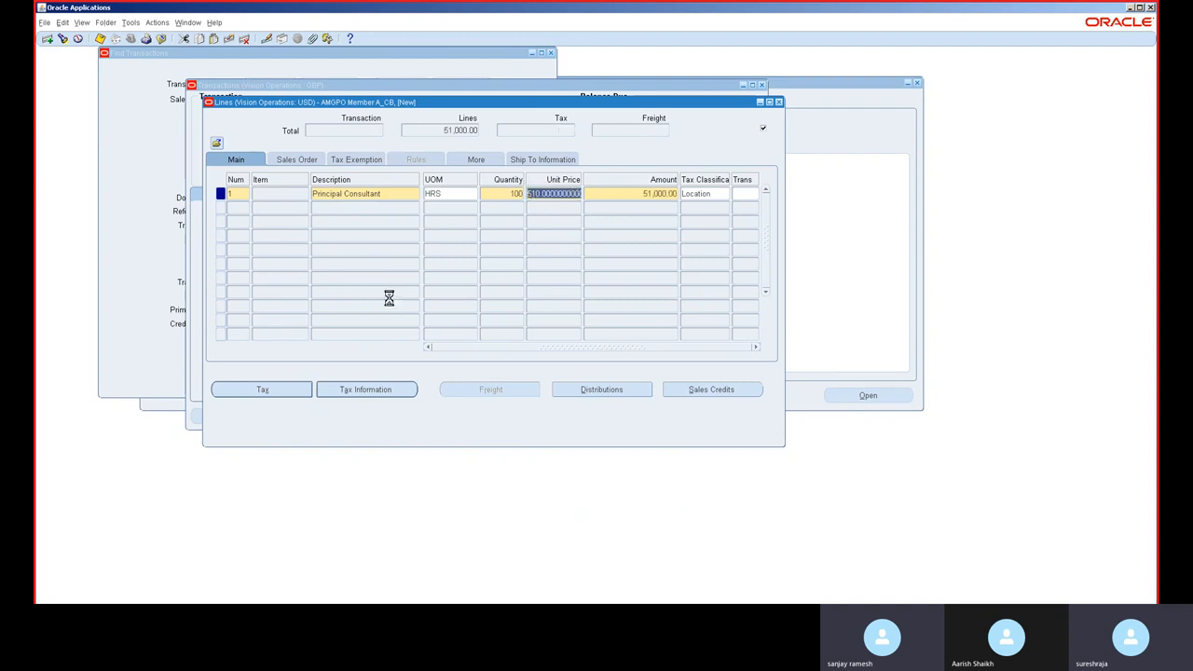
Step: Close the lines and try to complete the debit memo
left_click(778, 102)
left_click(716, 424)
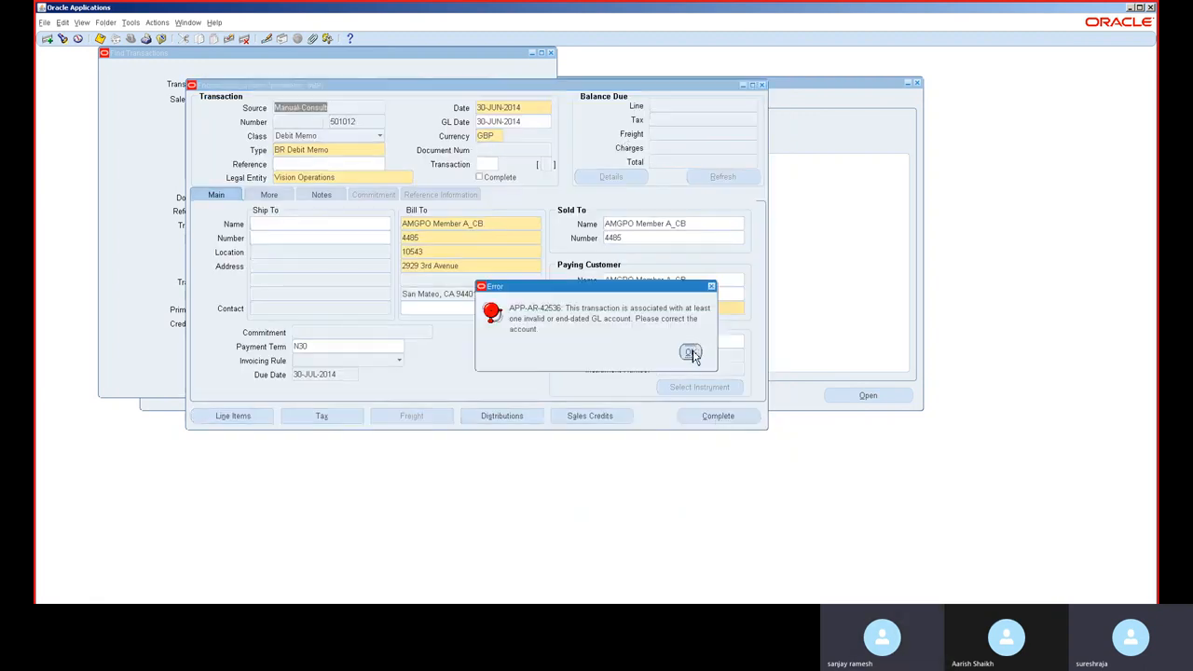
left_click(689, 352)
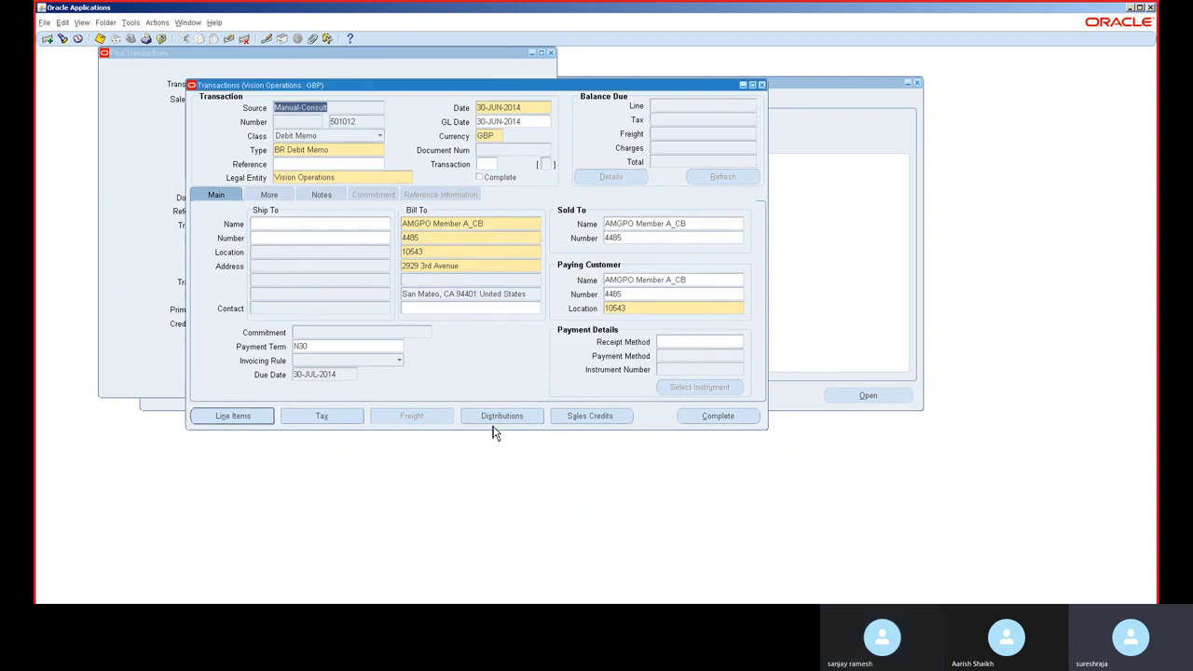
left_click(500, 418)
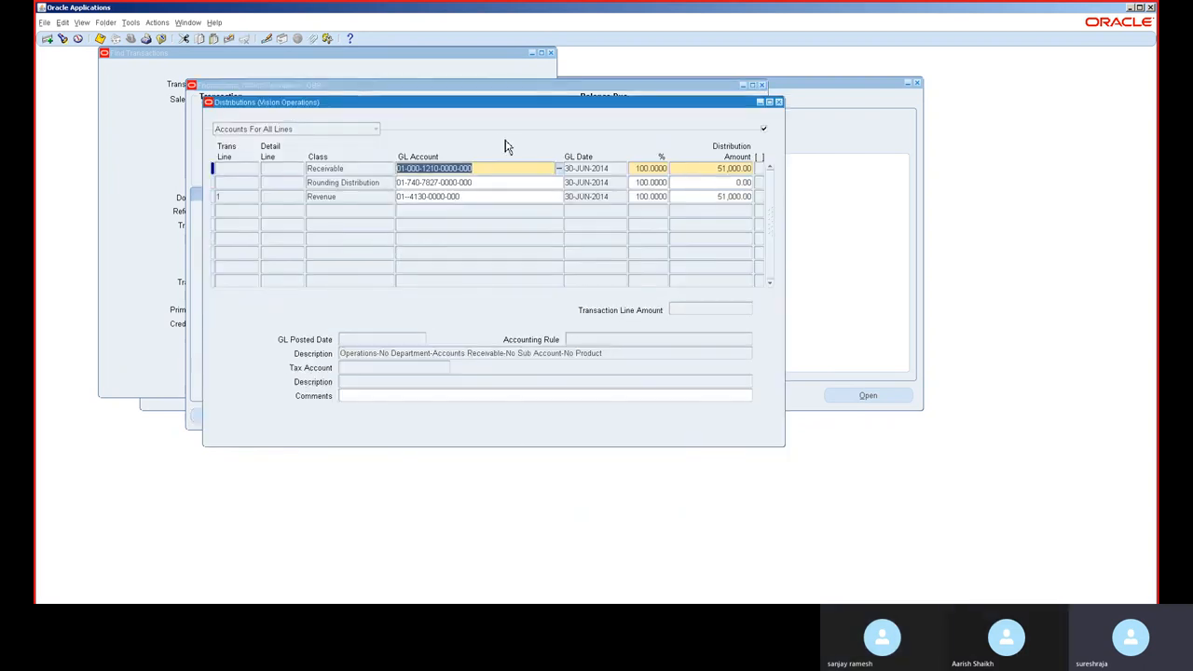
left_click(559, 197)
left_click(560, 198)
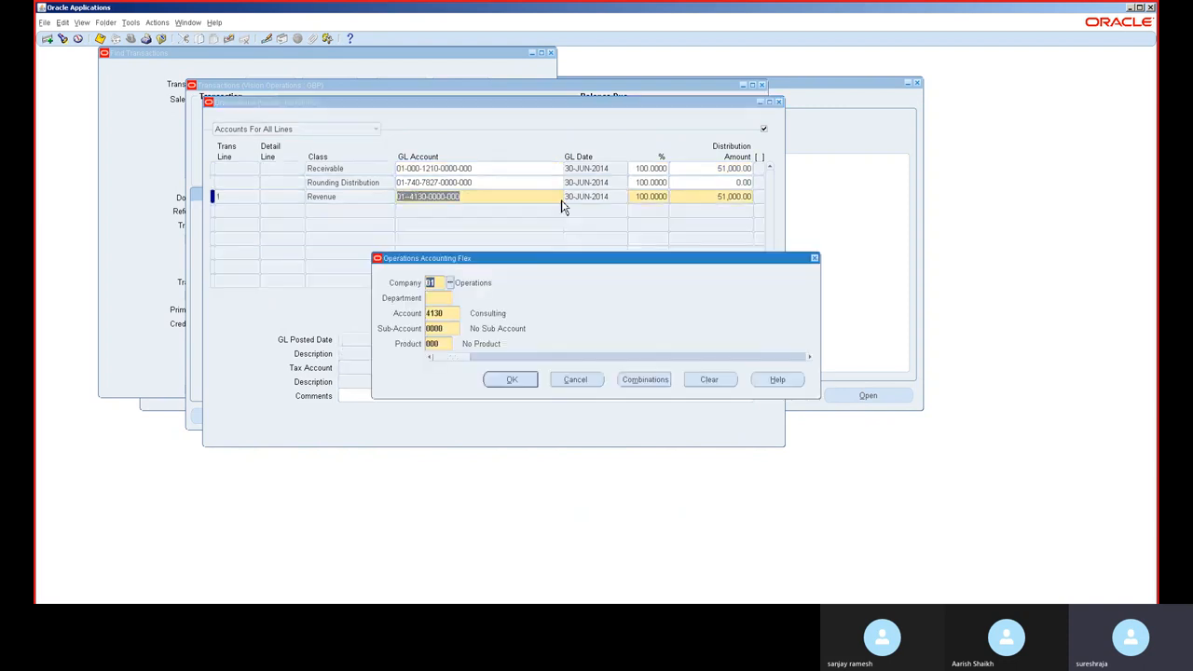
left_click(439, 298)
type("0")
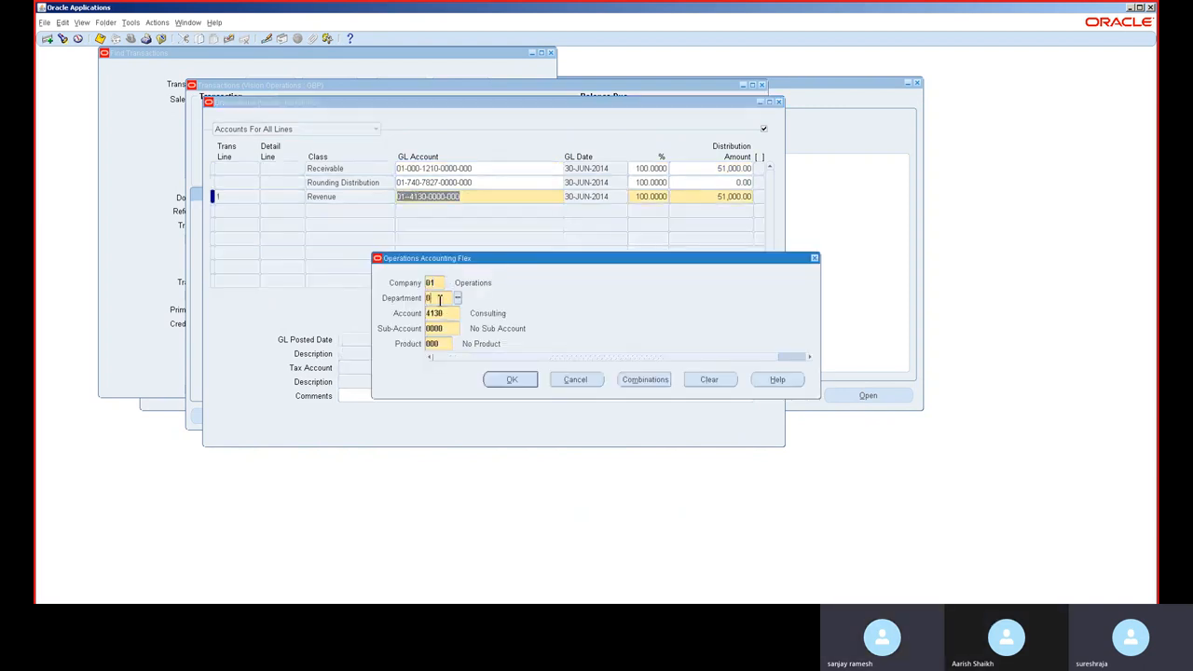
type("00")
key("Tab")
left_click(490, 381)
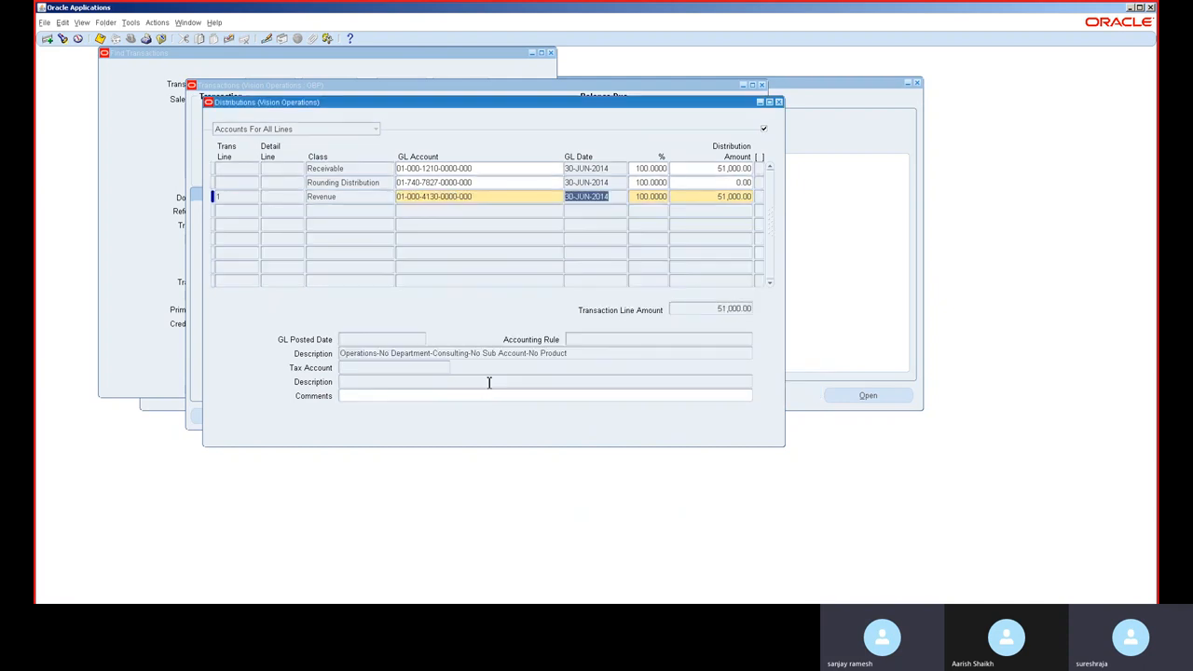
left_click(779, 102)
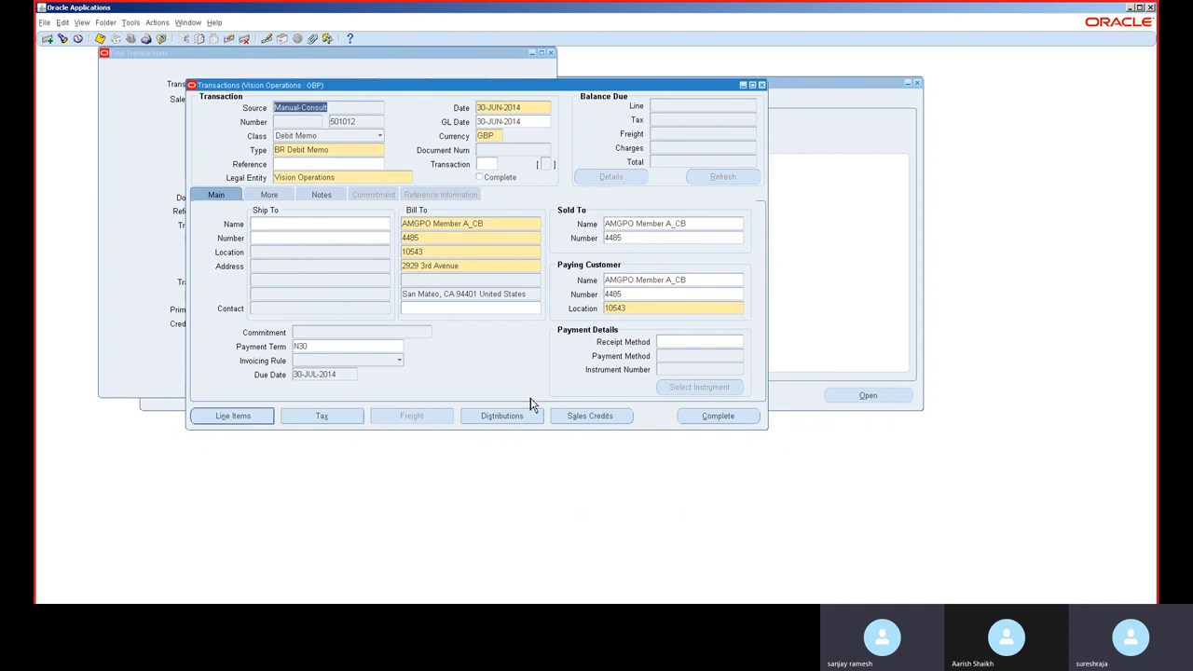
Step: Complete the debit memo and review its balances in entered and functional currency
left_click(713, 424)
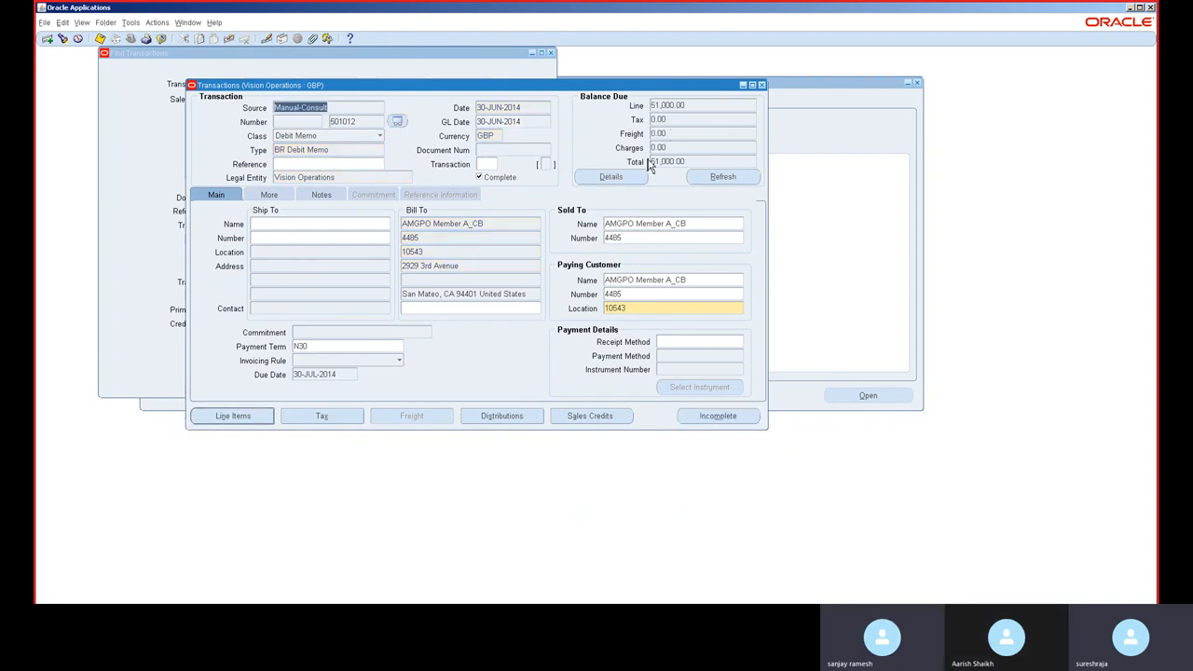
left_click(631, 183)
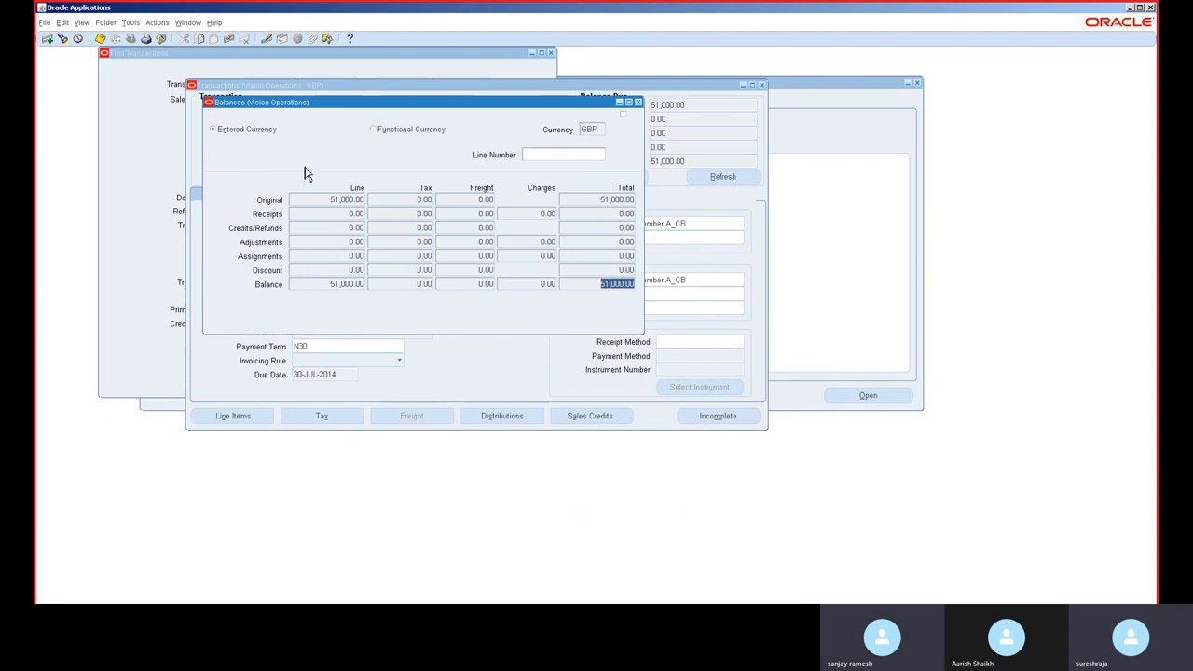
left_click(391, 135)
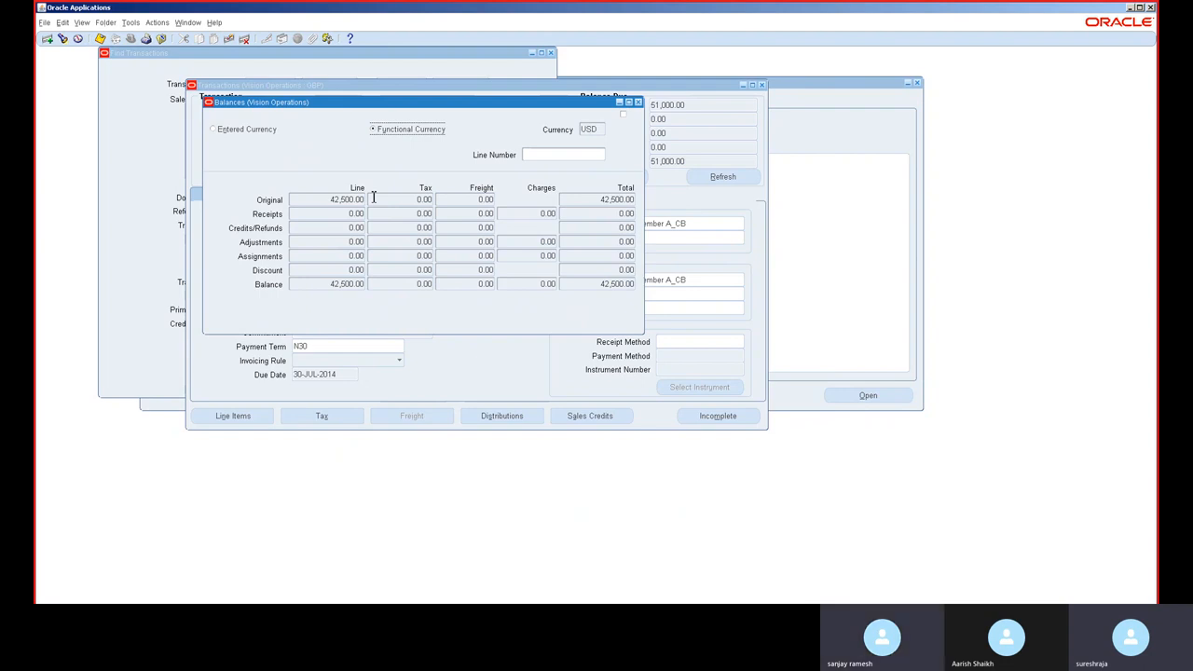
left_click(259, 132)
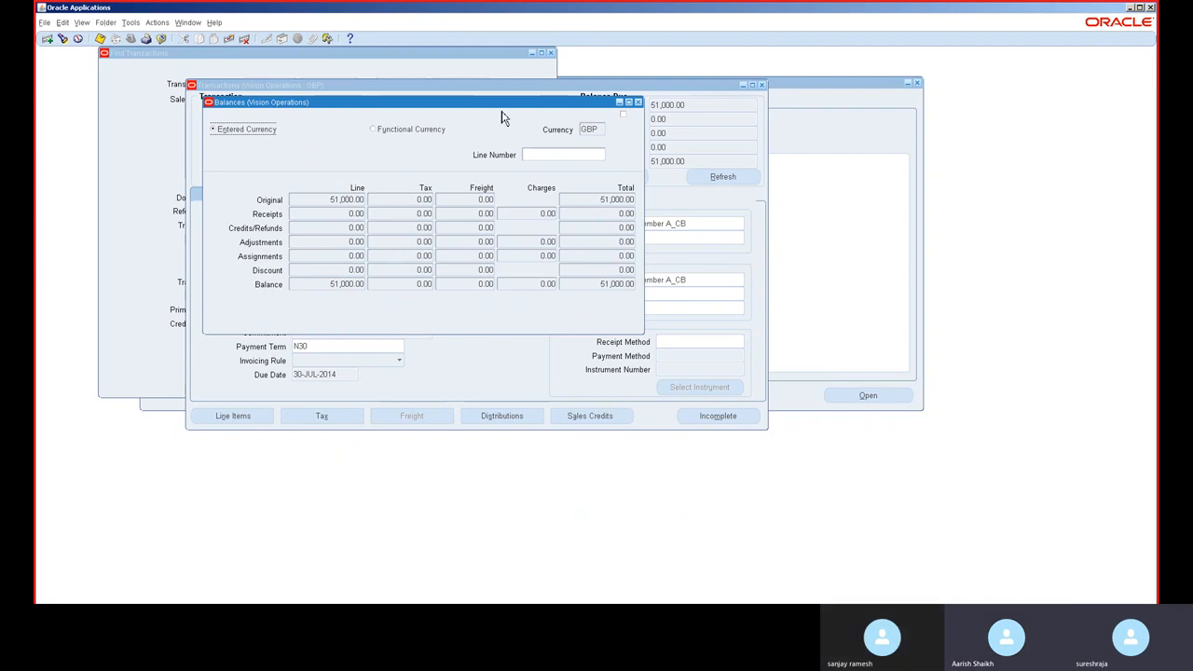
left_click(393, 137)
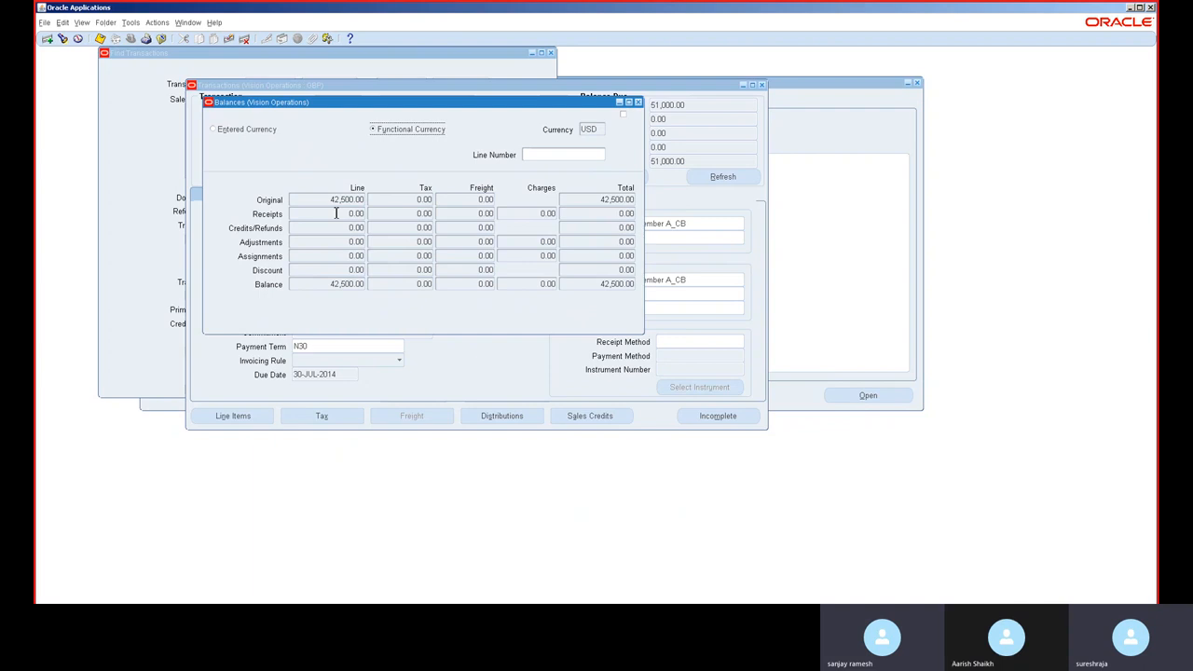
left_click(638, 104)
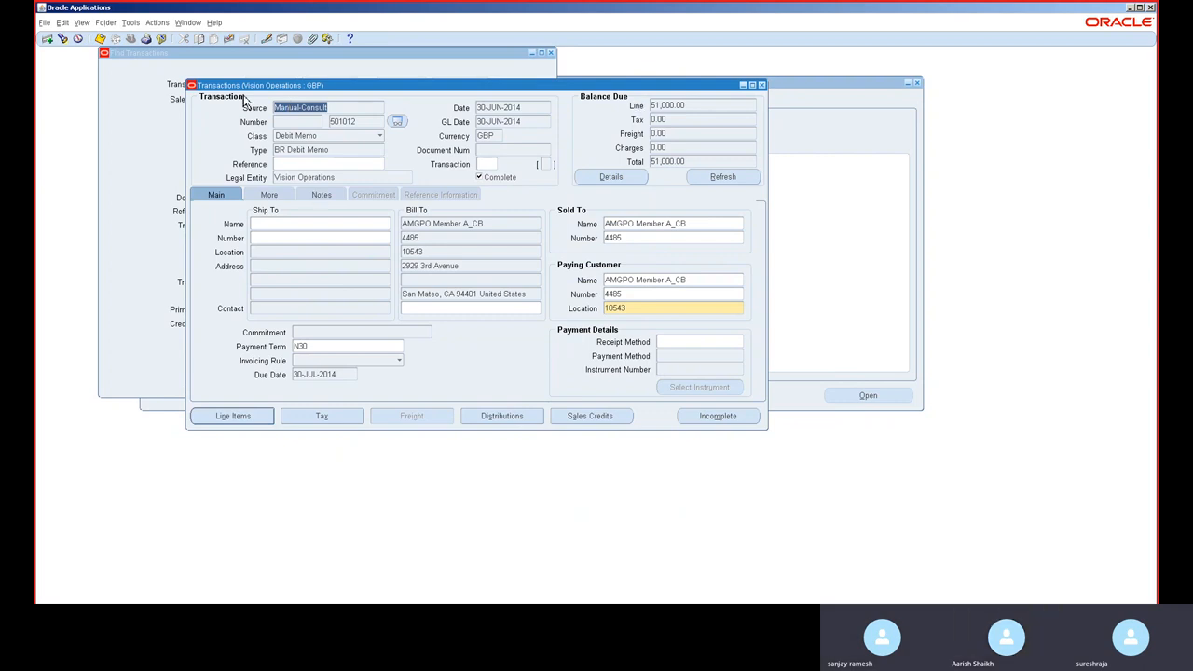
Step: Start a new transaction with class Deposit, type Deposit, and bill-to customer ABC Application Software
left_click(46, 39)
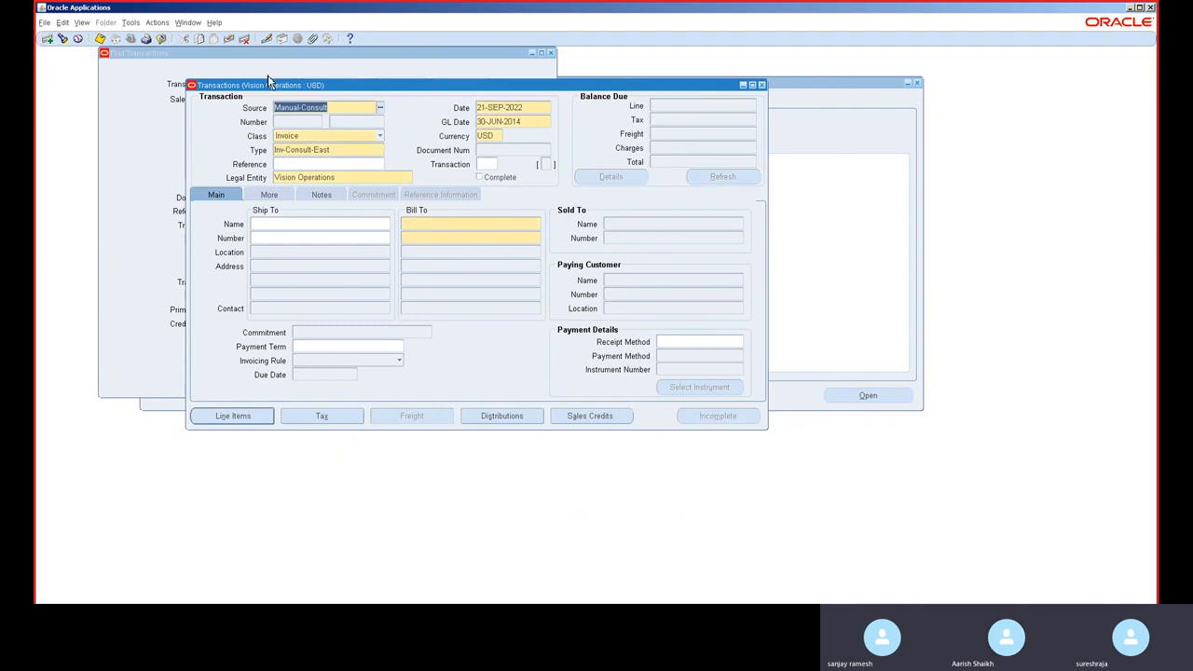
left_click(350, 142)
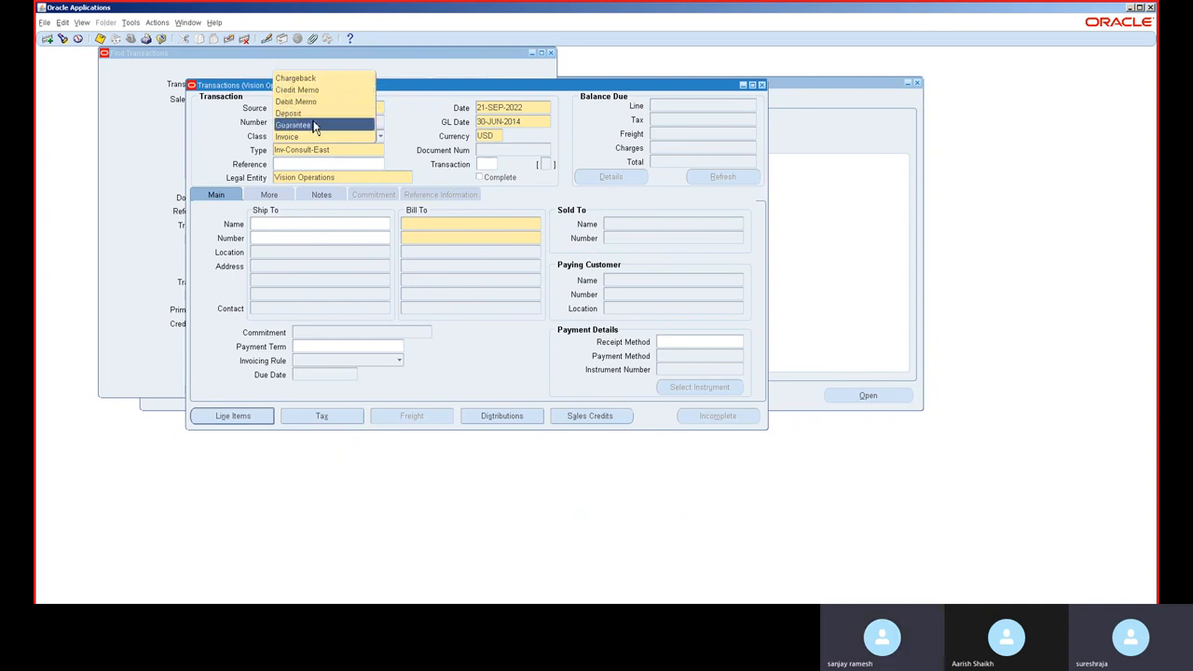
left_click(316, 116)
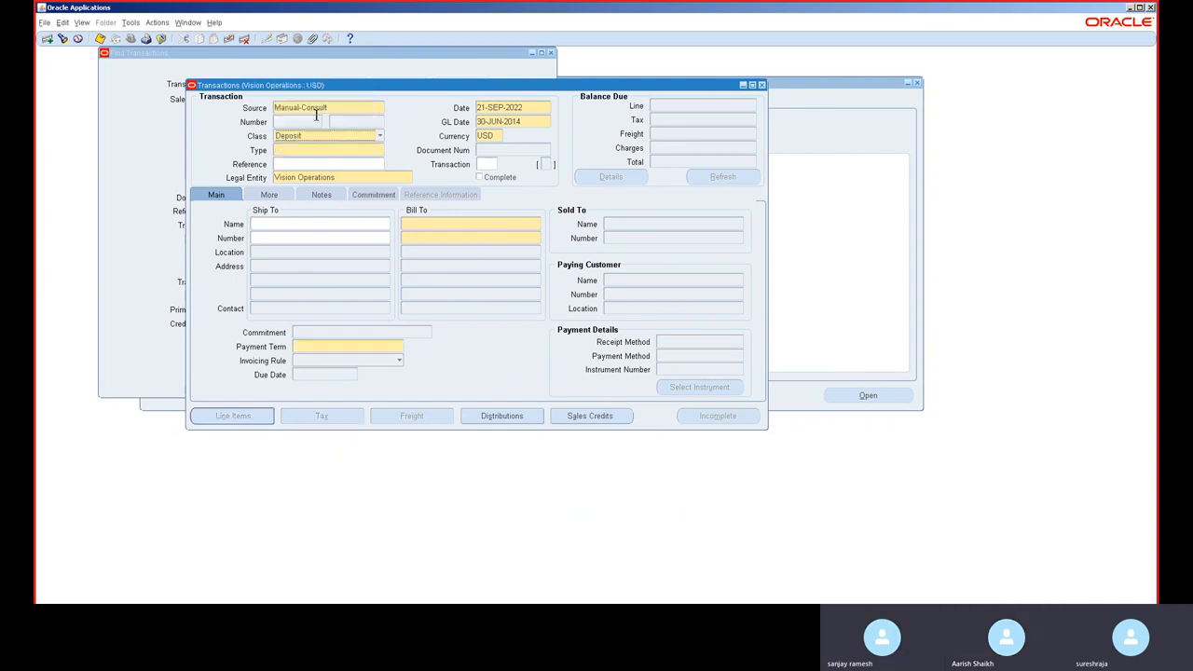
left_click(353, 151)
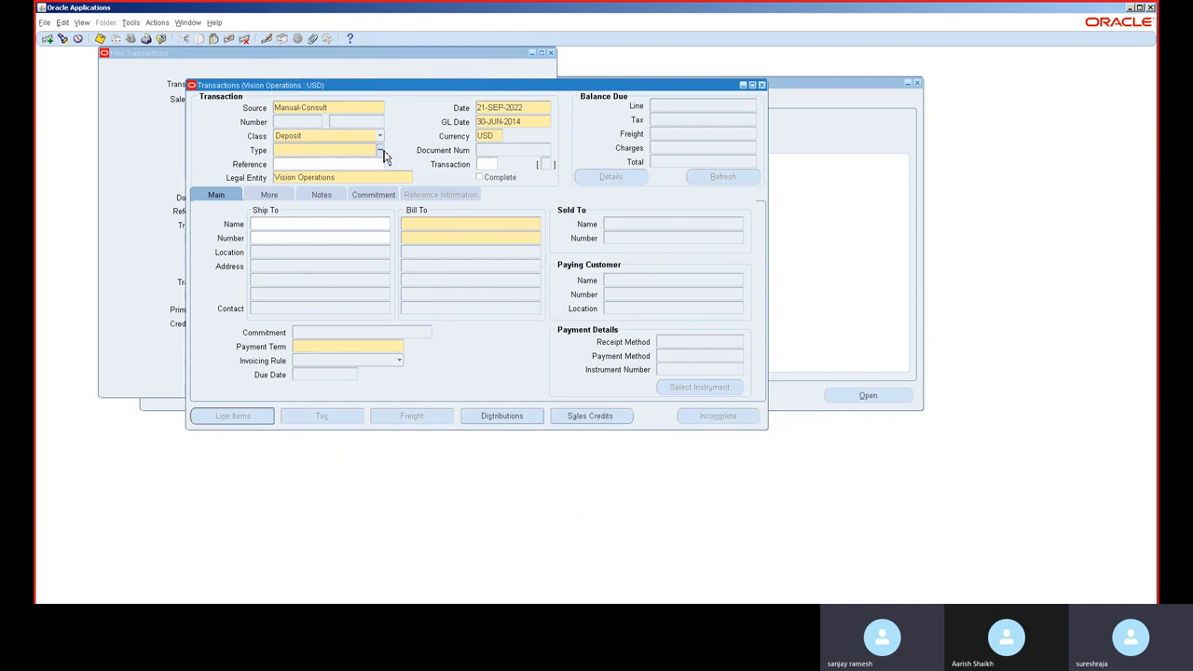
left_click(381, 151)
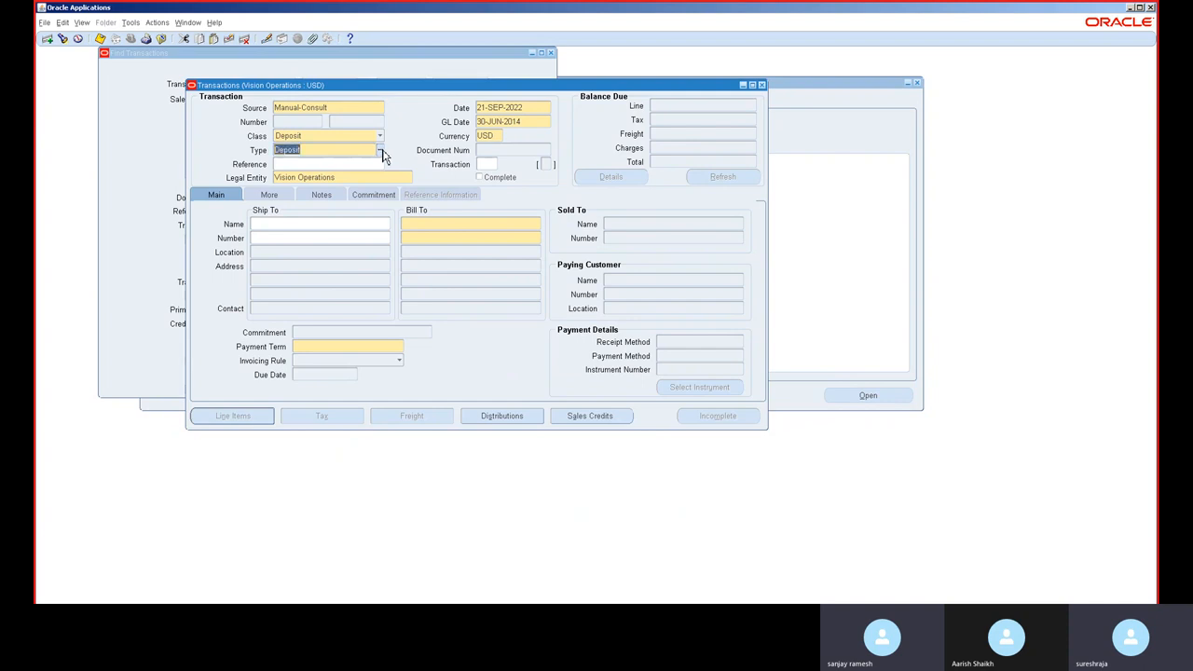
left_click(425, 223)
type("a")
key("Tab")
double_click(451, 305)
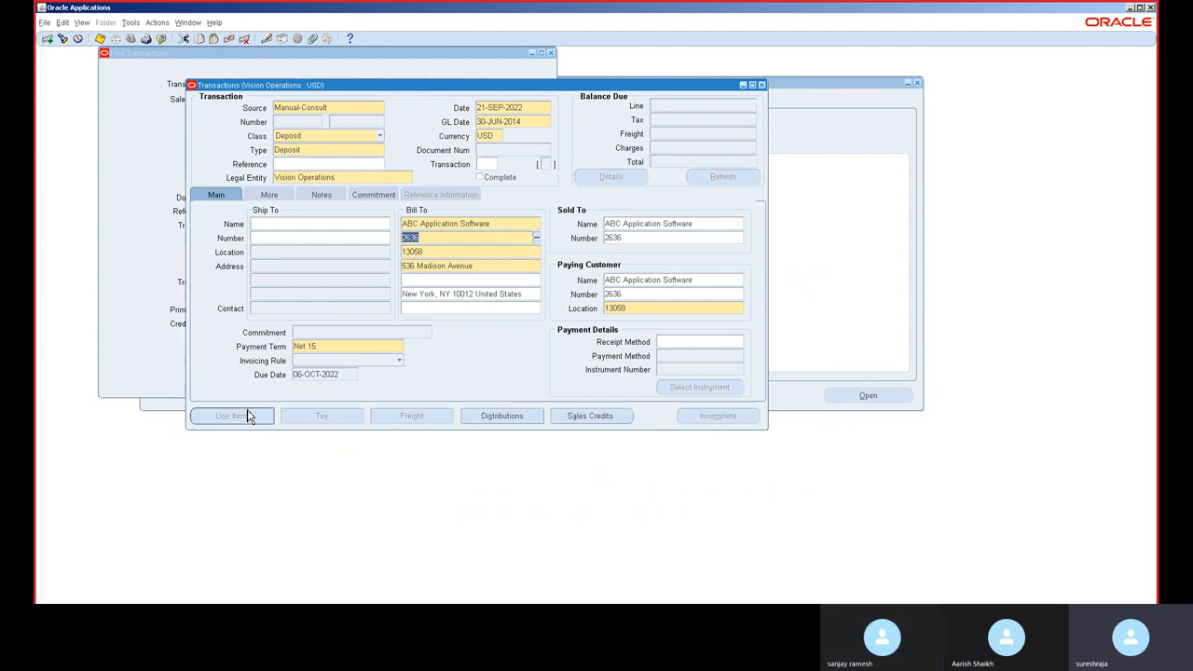
Step: Set the deposit's commitment effective date to 21-SEP-2022 and its amount to 1,000,000
left_click(269, 194)
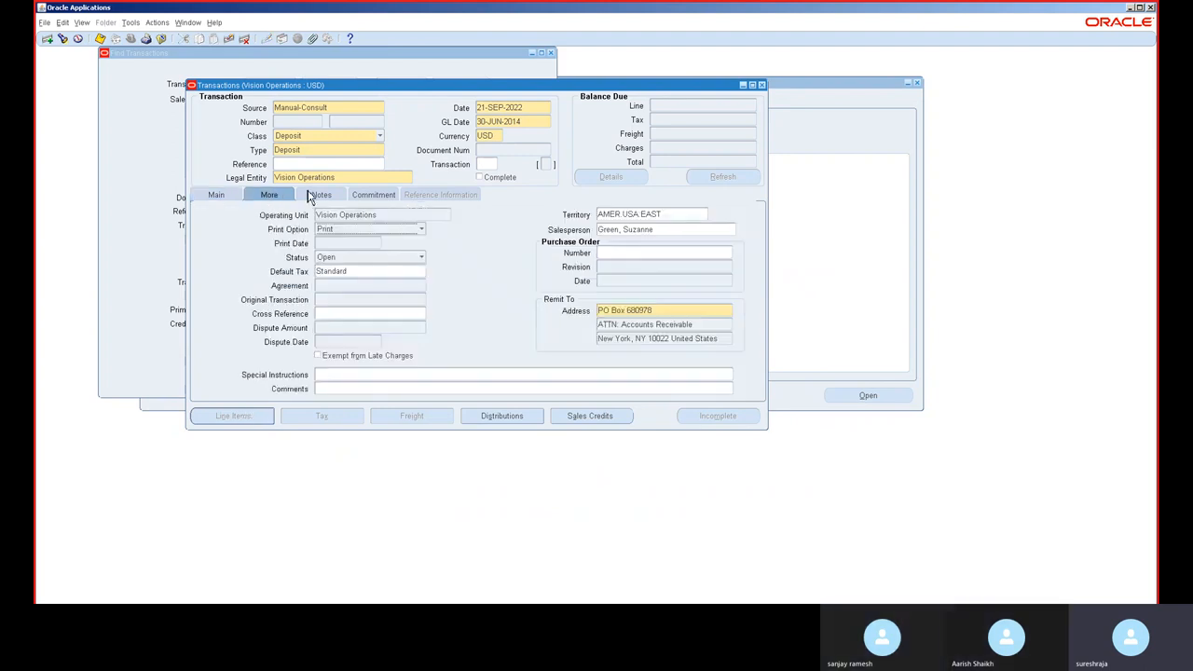
left_click(313, 196)
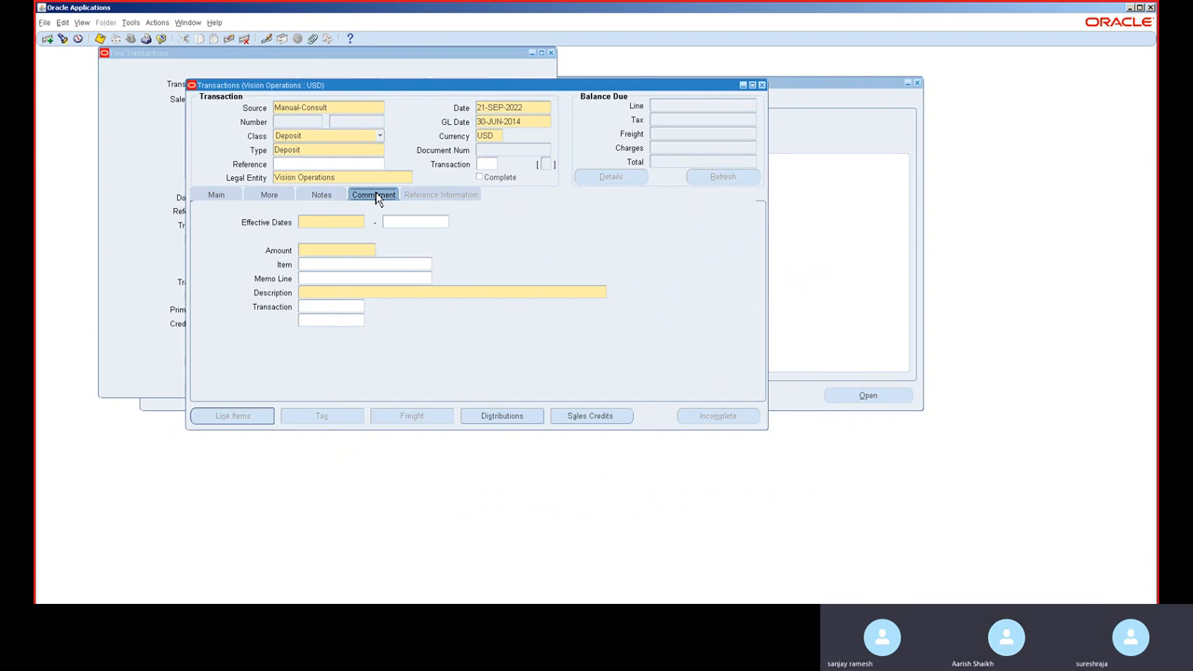
left_click(317, 222)
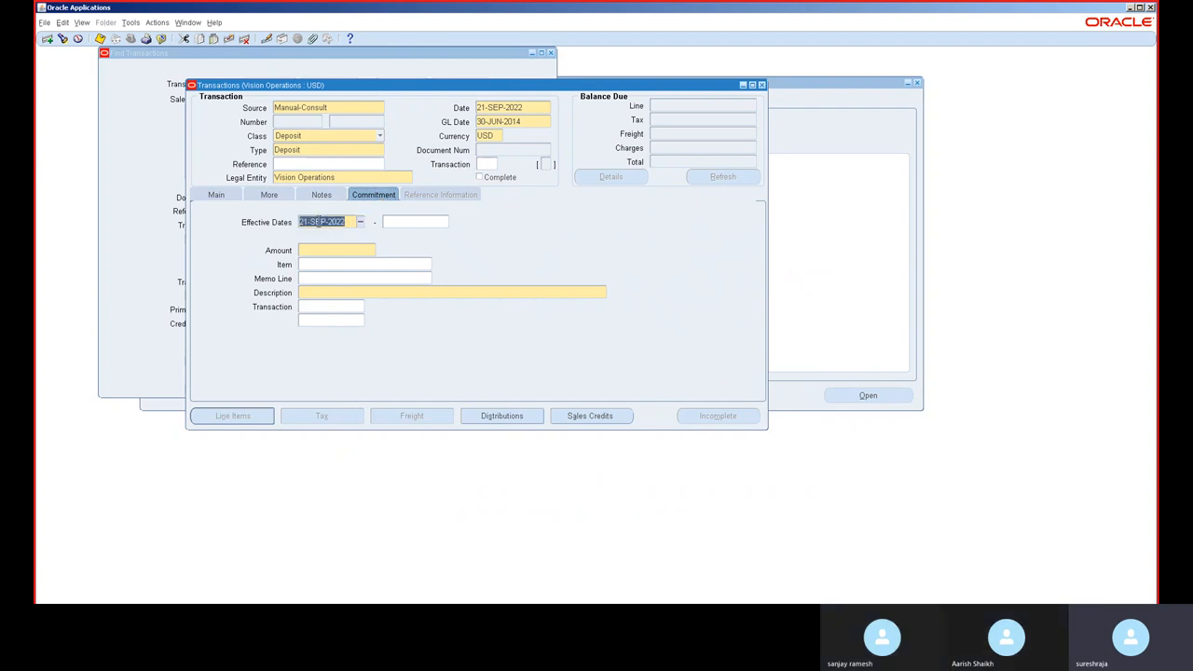
left_click(324, 250)
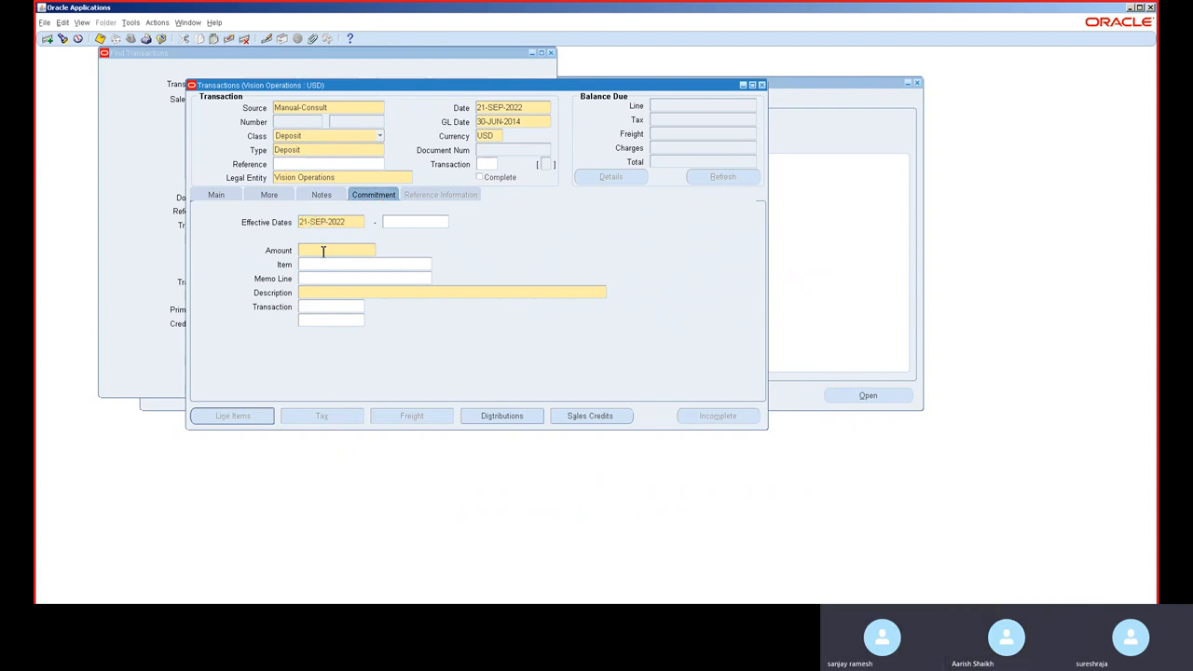
type("100")
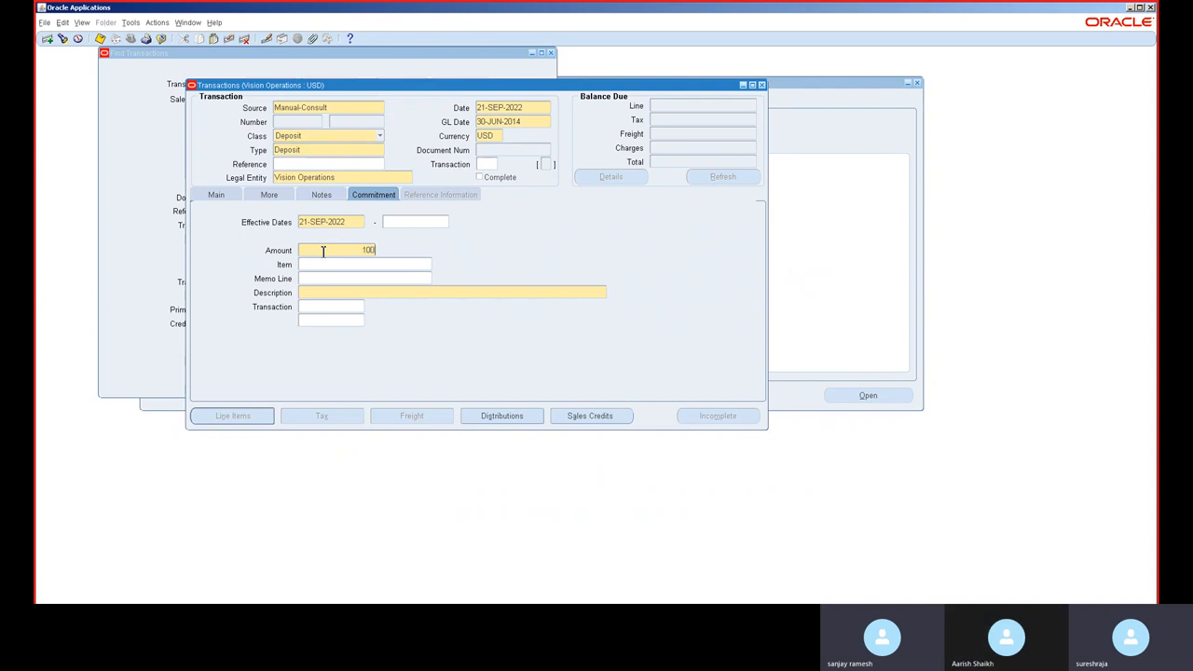
type("0000")
key("Tab")
Step: Set the commitment description to Generic Commitment and save the deposit
left_click(317, 292)
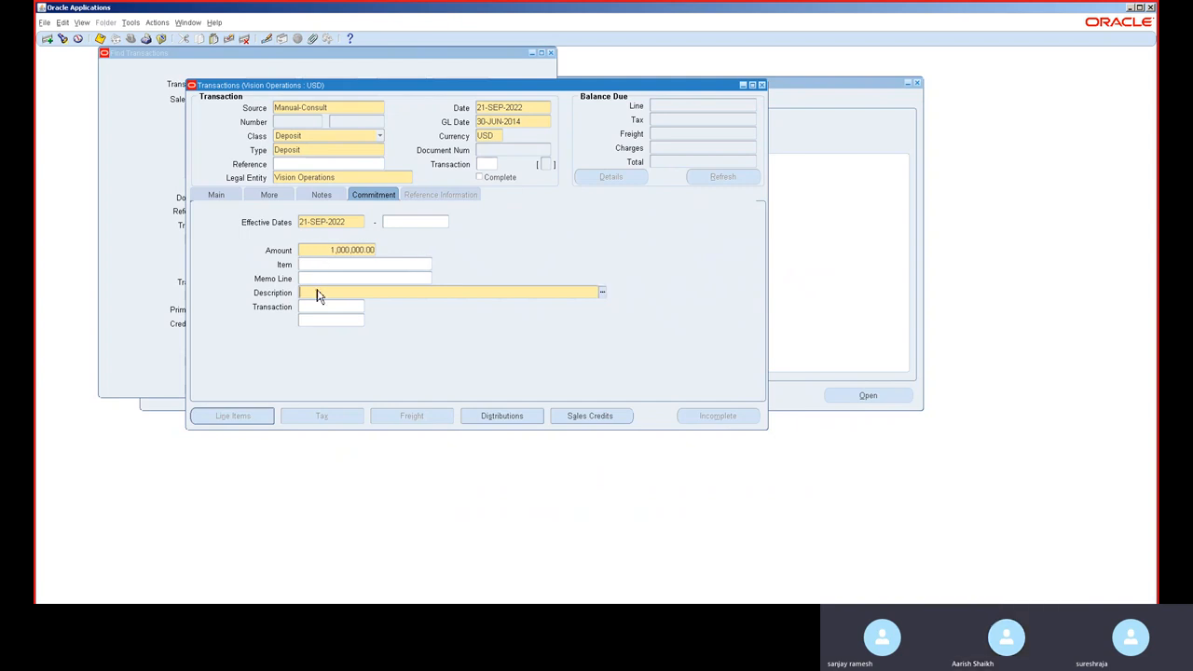
type("Co")
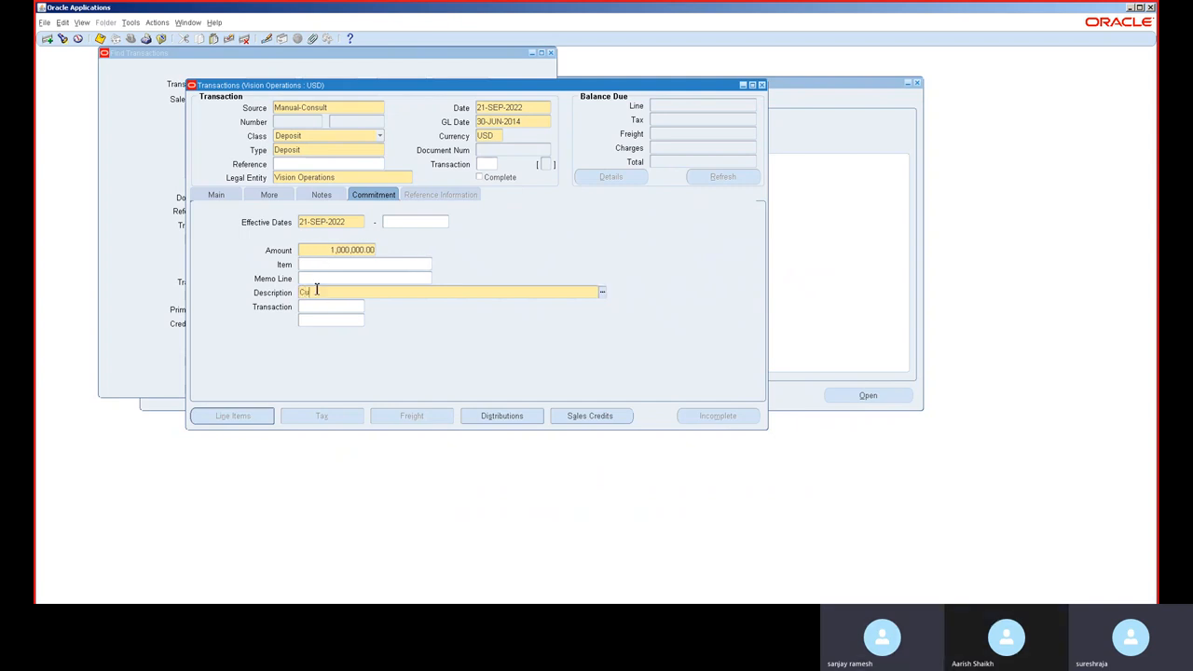
key("BackSpace")
key("BackSpace")
key("ctrl+l")
left_click(331, 278)
key("ctrl+s")
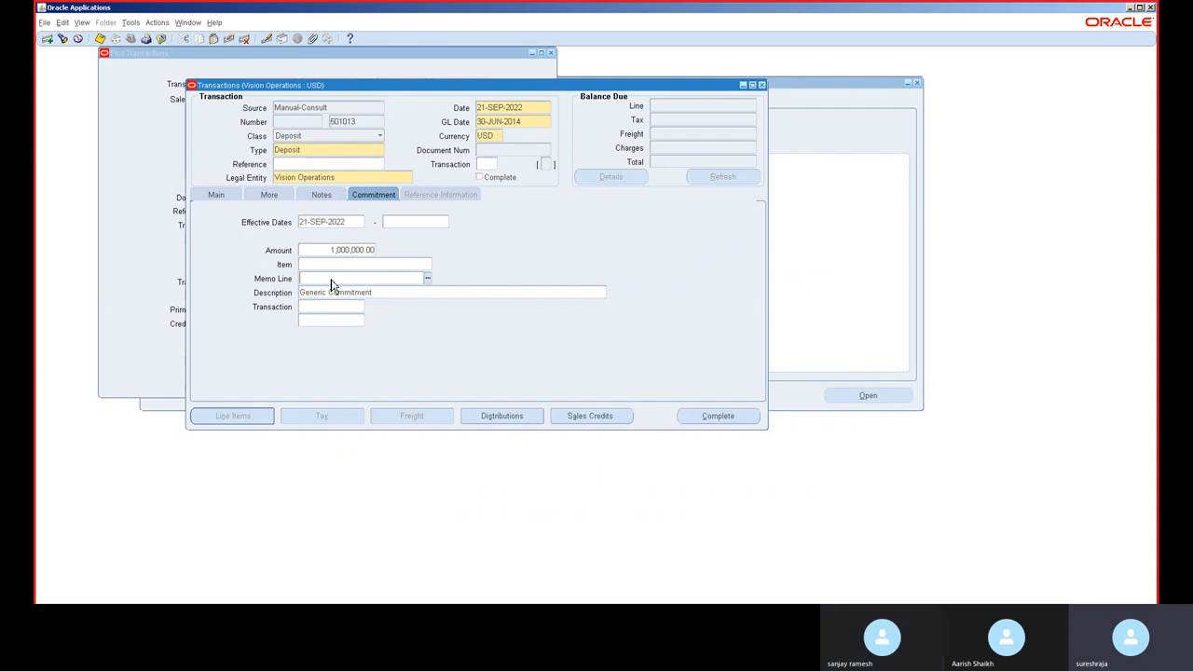
Step: Start another new transaction with class Guarantee and type Guarantee
left_click(231, 199)
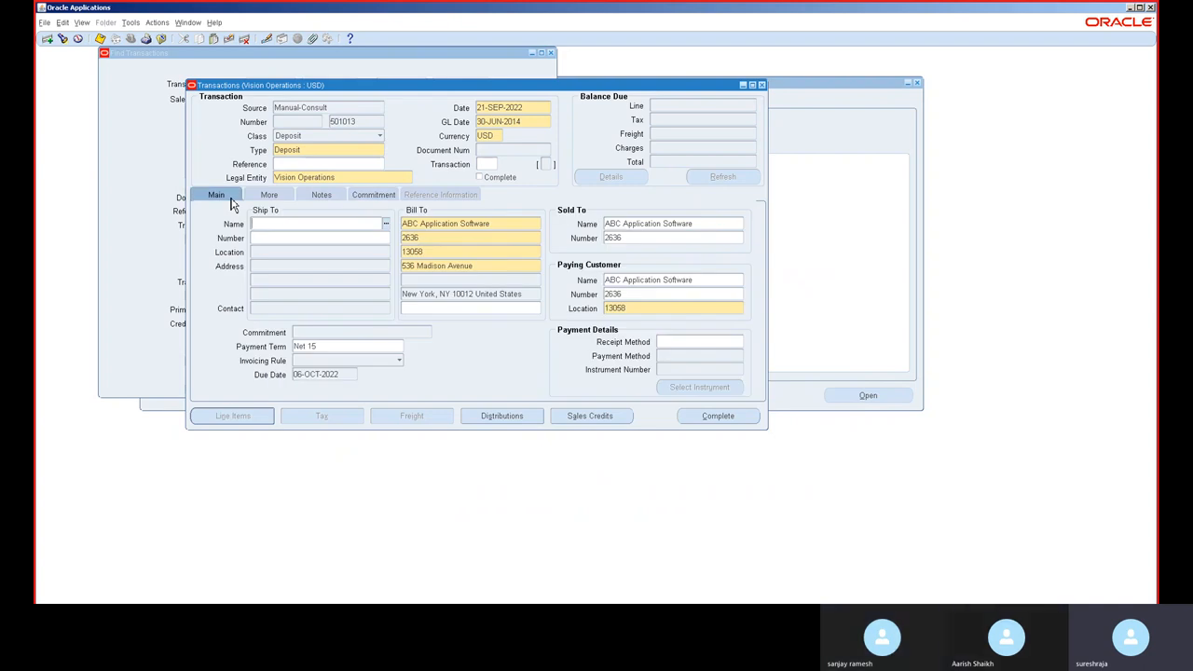
left_click(347, 148)
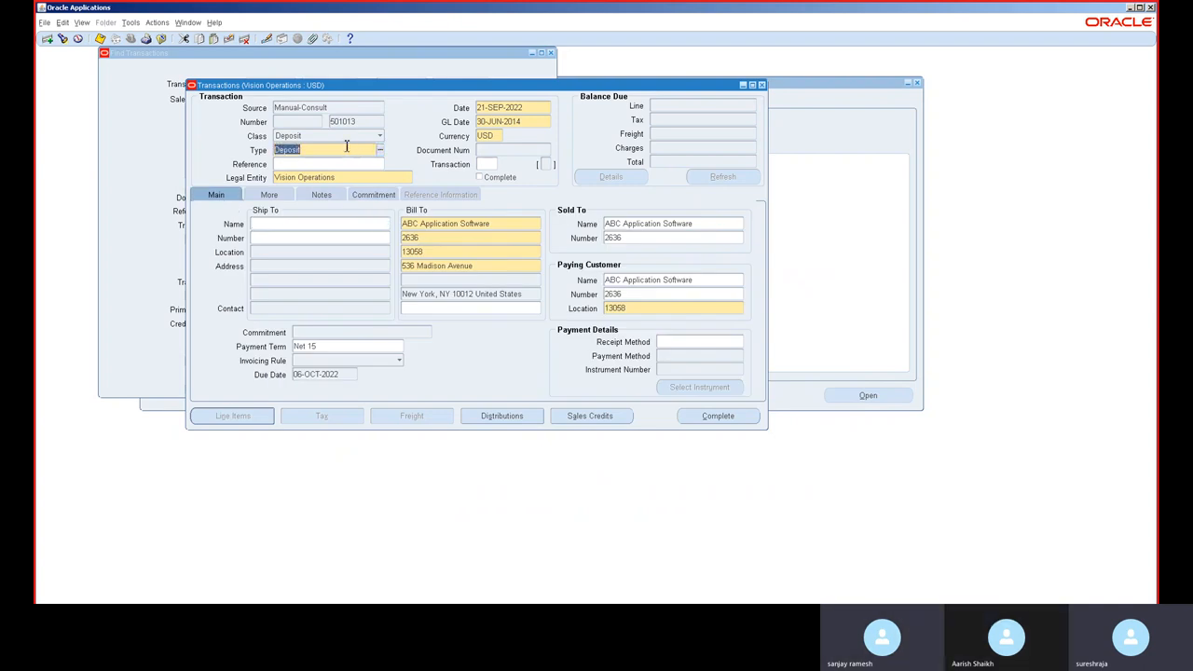
key("Down")
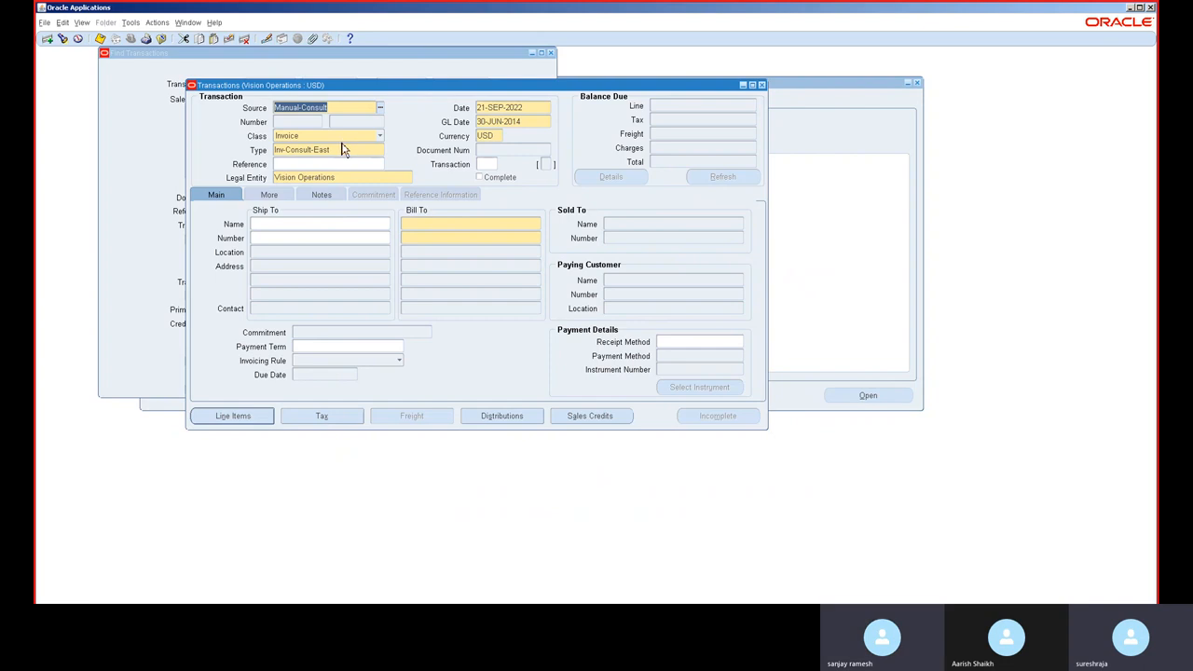
left_click(341, 140)
left_click(341, 144)
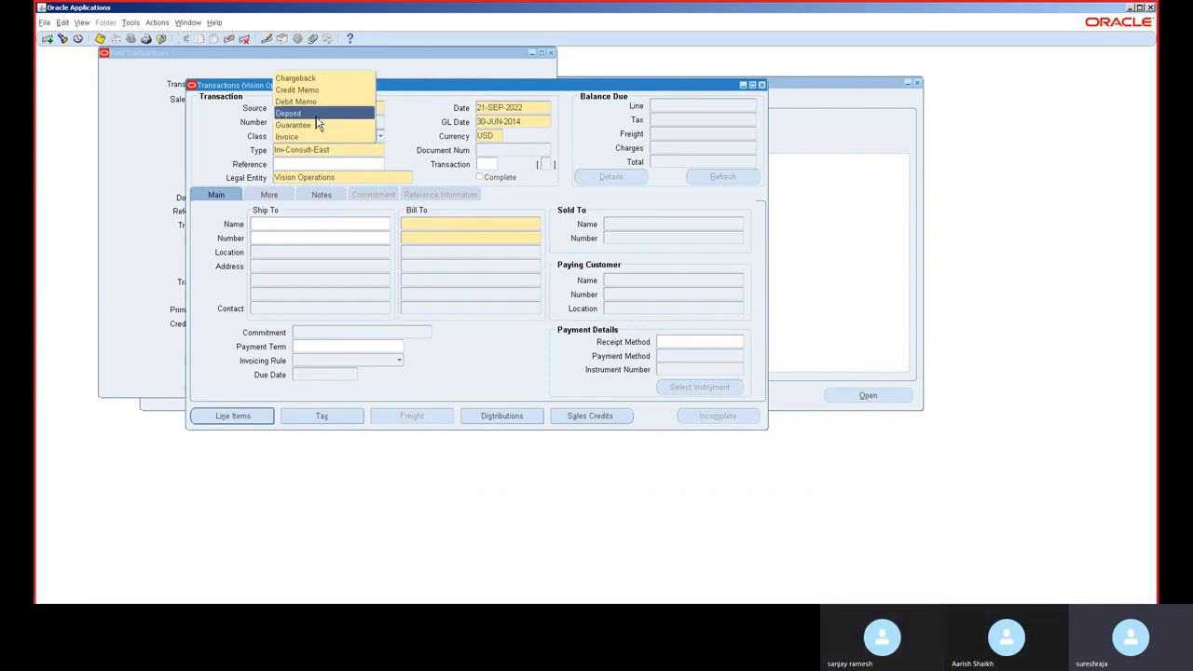
left_click(315, 125)
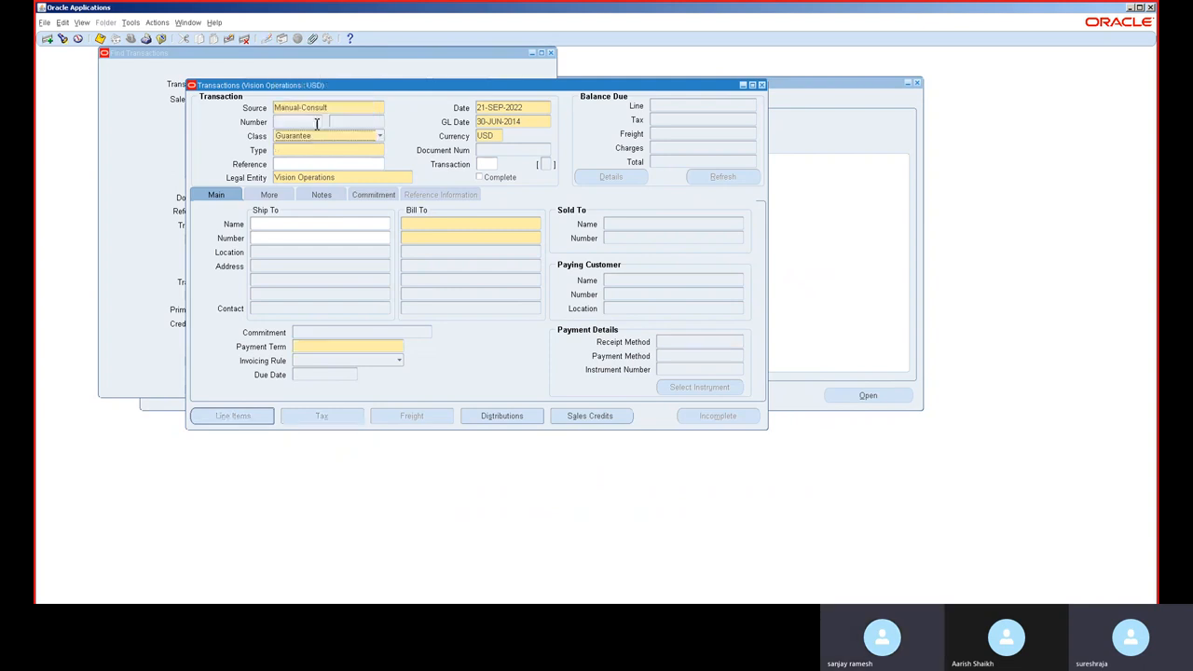
left_click(331, 150)
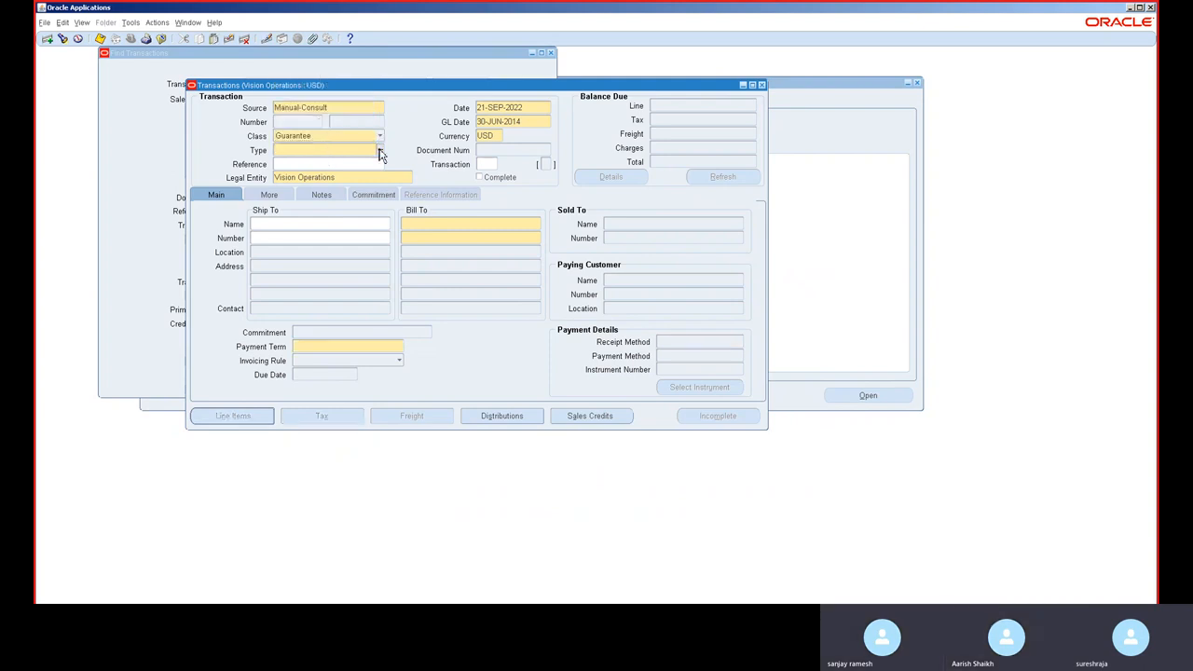
Step: Set the guarantee's bill-to customer by searching names starting with b and picking the listed customer
left_click(428, 225)
type("b")
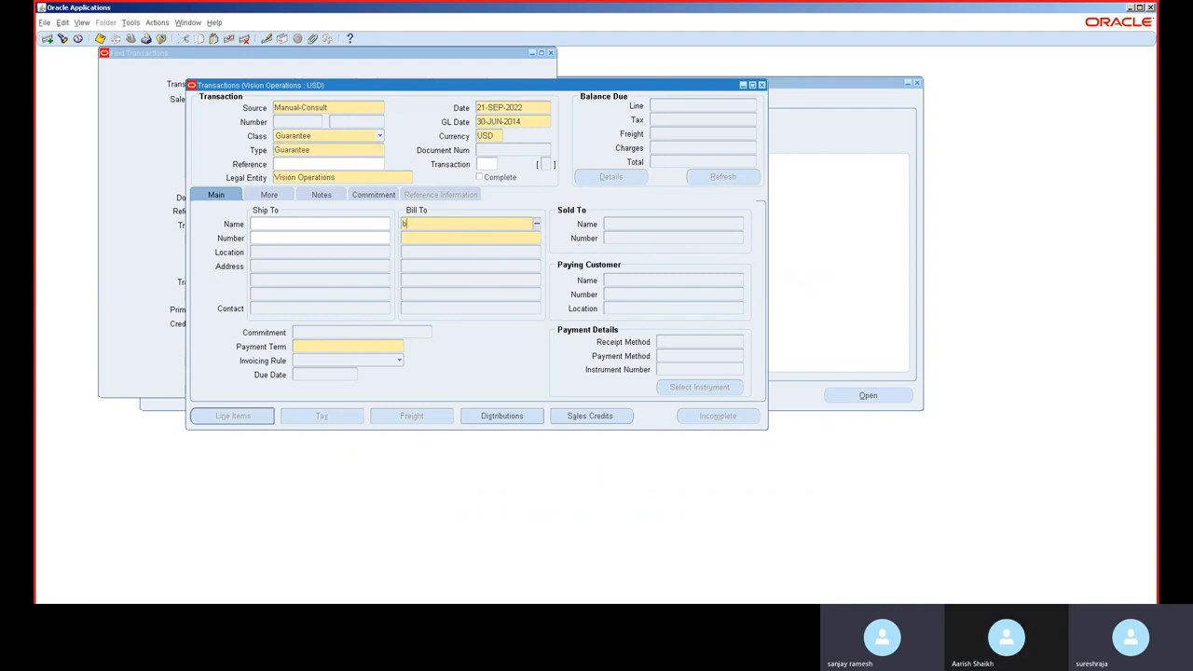
key("Tab")
double_click(454, 337)
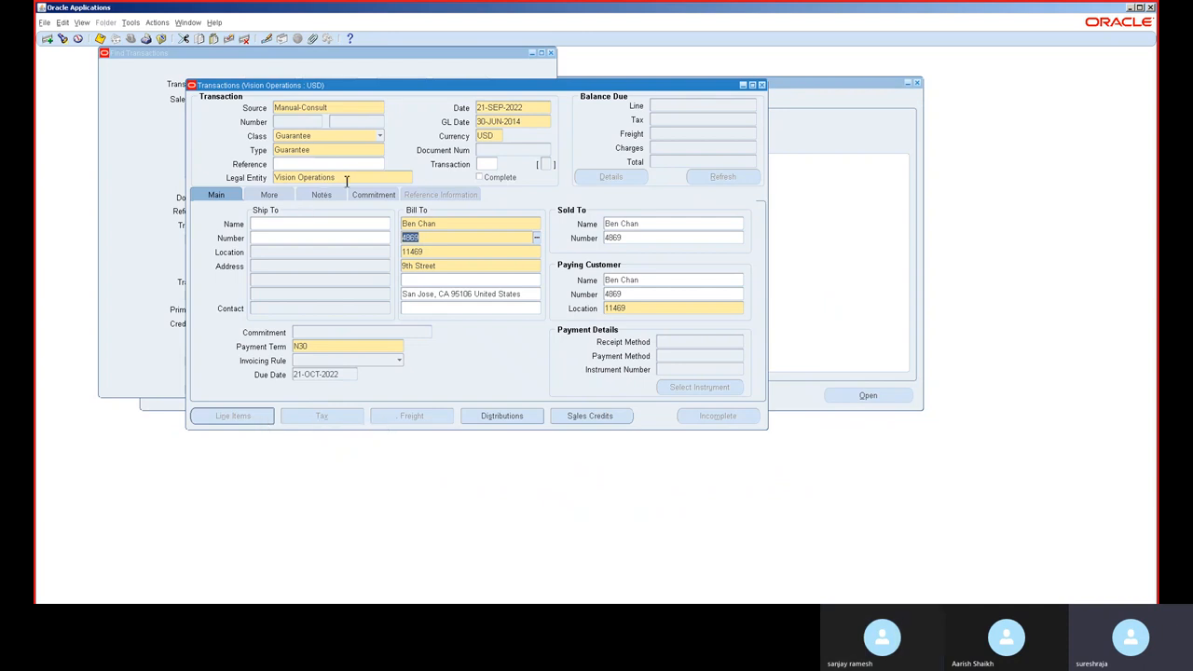
Step: Set the guarantee's commitment amount to 8,000,000
left_click(373, 195)
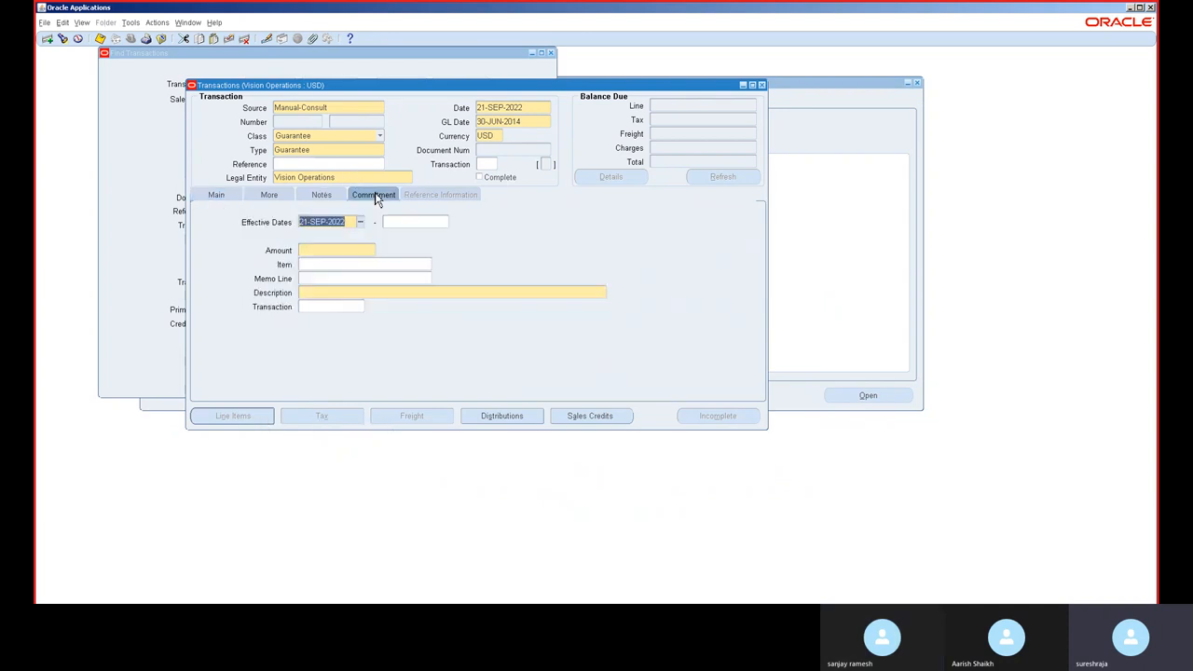
left_click(337, 250)
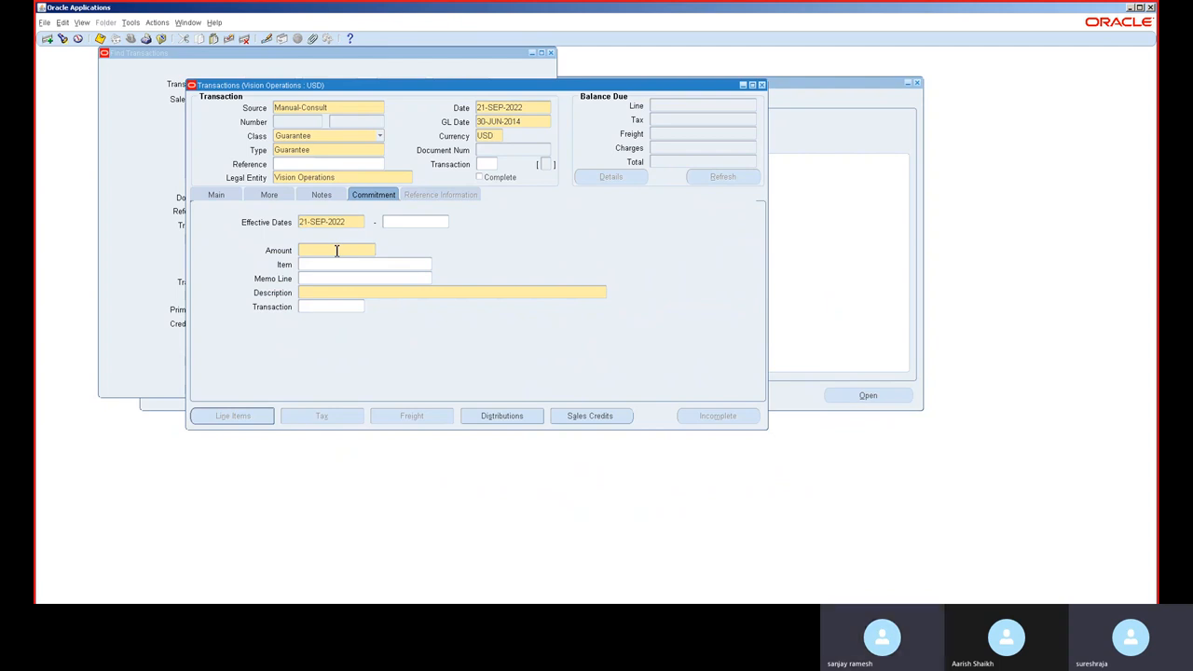
type("8,000,0")
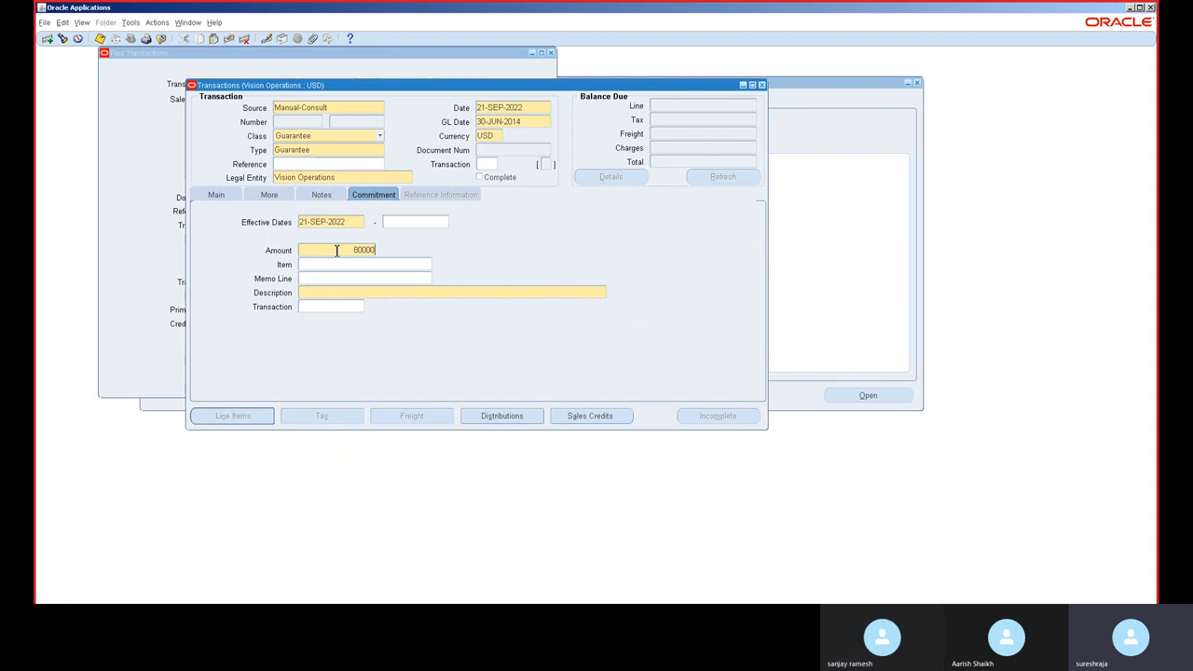
type("0")
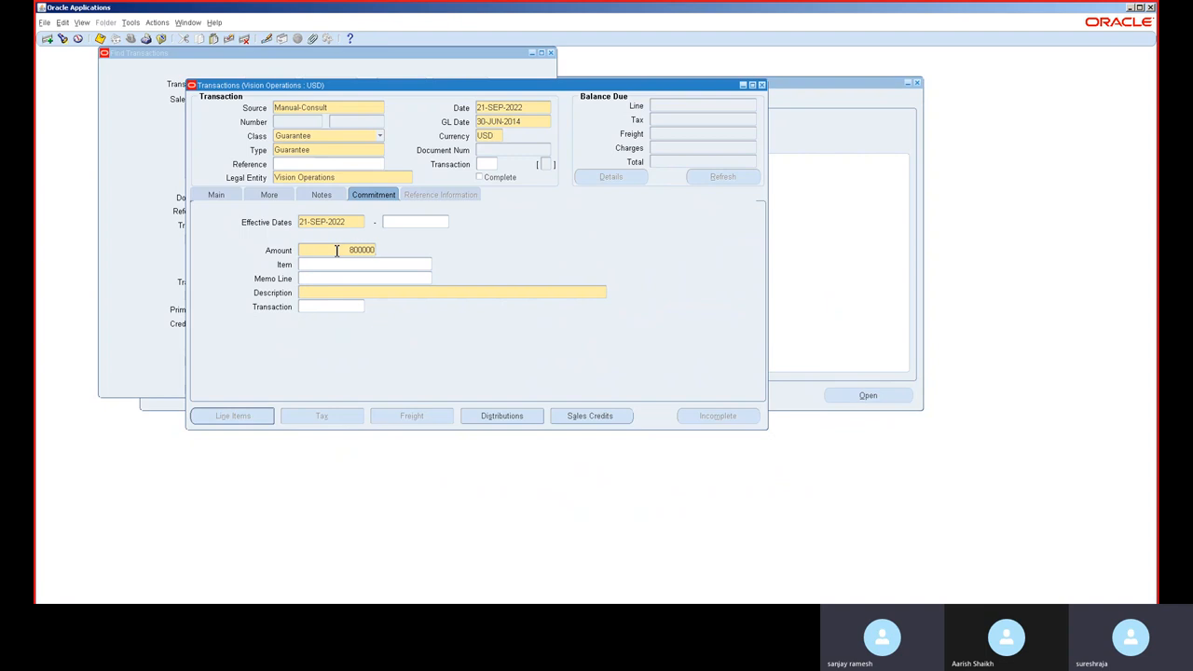
type("0")
key("Tab")
Step: Set the commitment description to Generic Commitment and save the guarantee
left_click(342, 291)
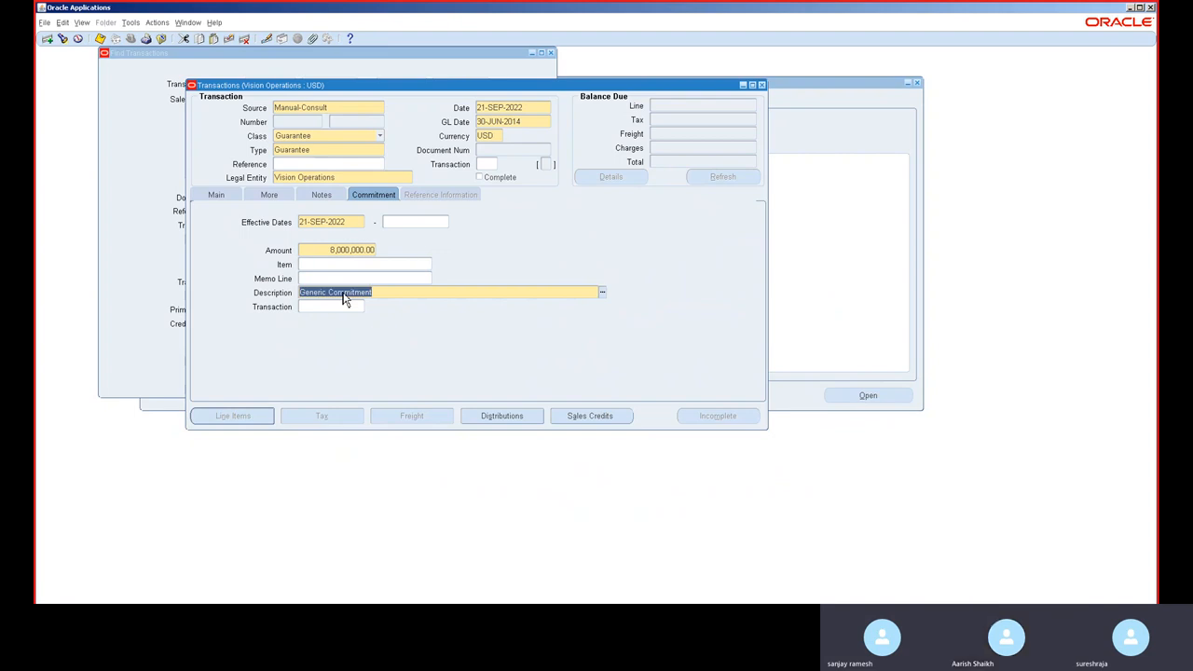
key("ctrl+s")
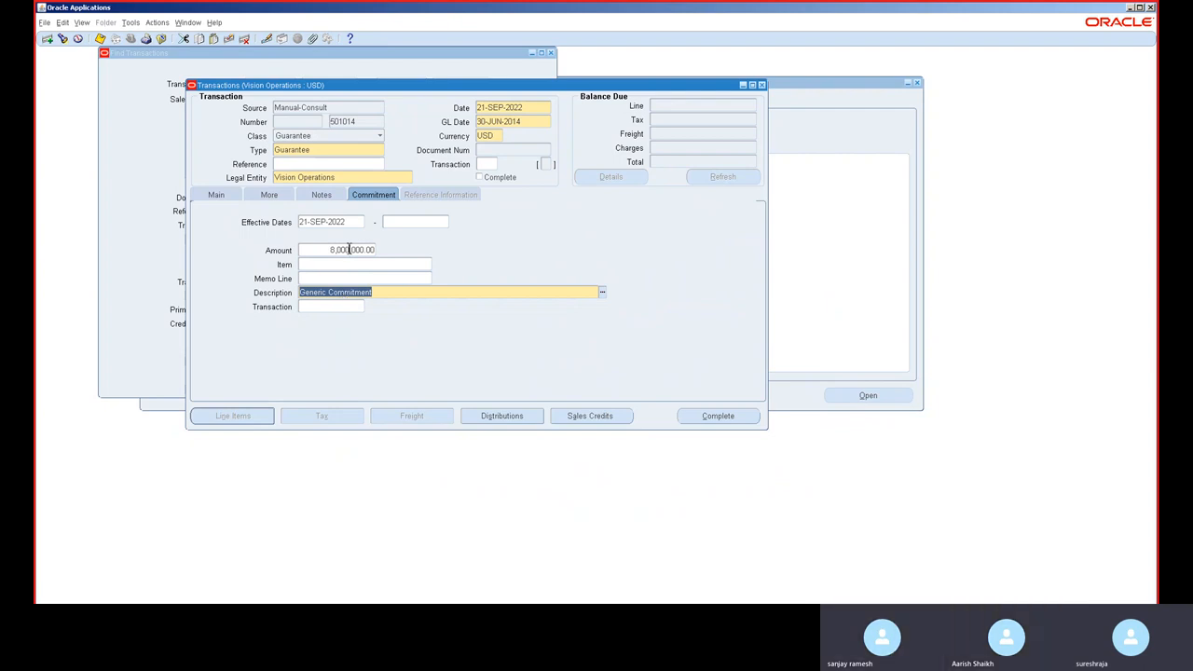
left_click(346, 250)
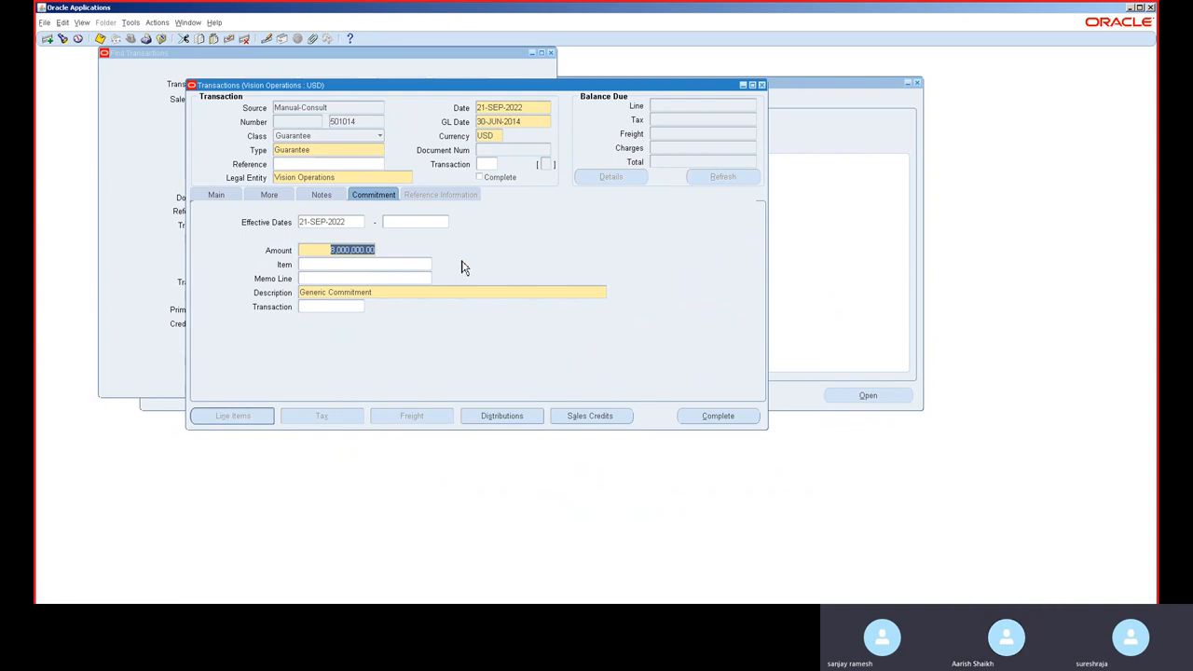
Step: Close the transaction and open the Receipts form from the Receipts functions
left_click(762, 85)
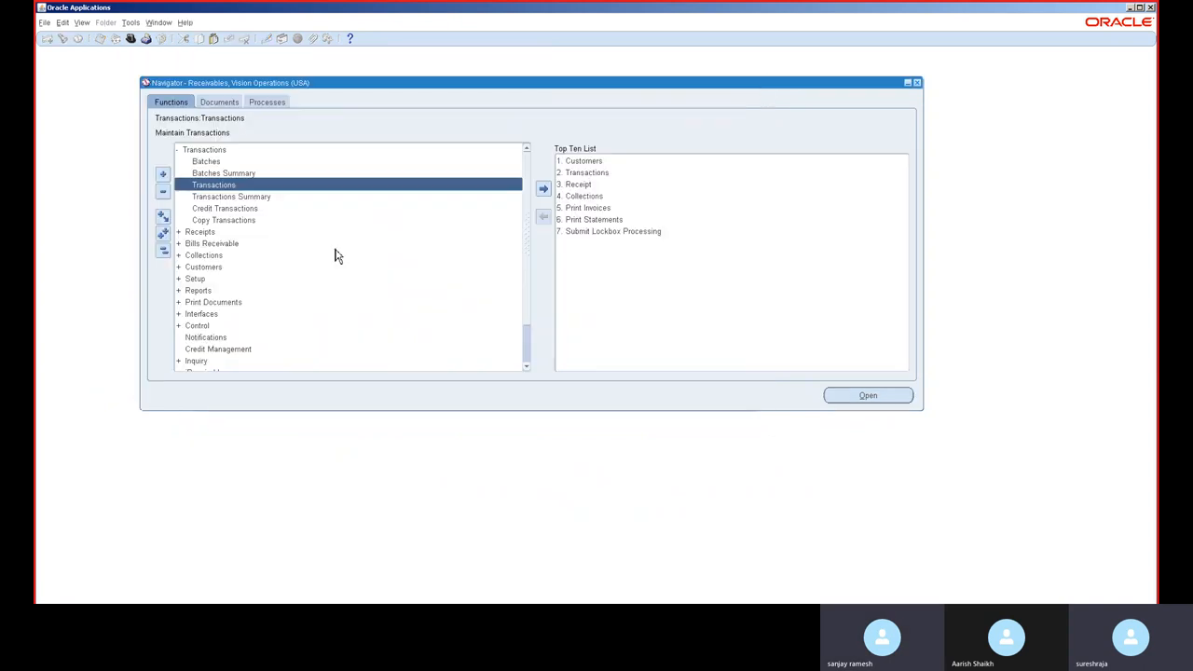
left_click(163, 249)
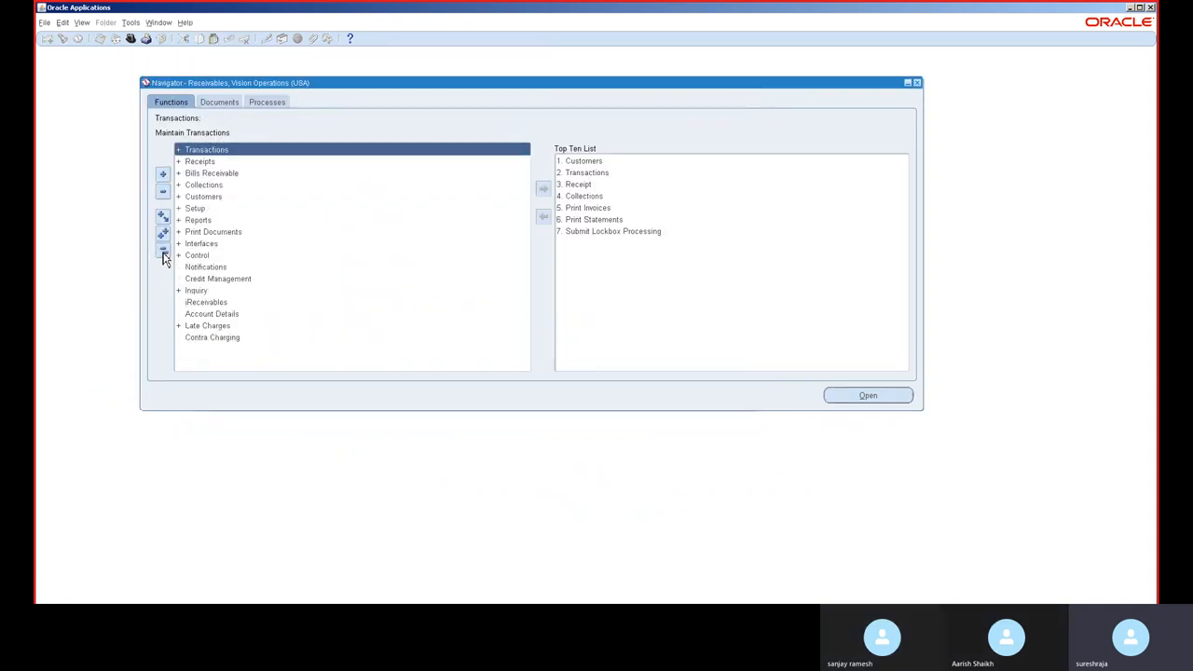
double_click(212, 163)
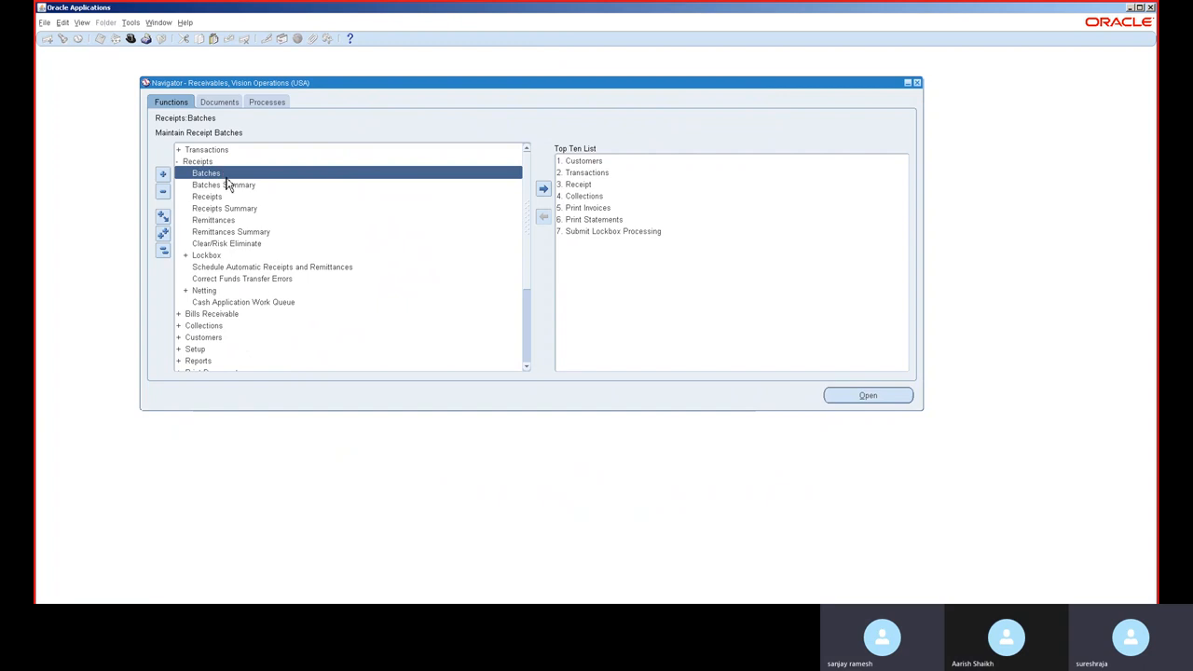
double_click(227, 198)
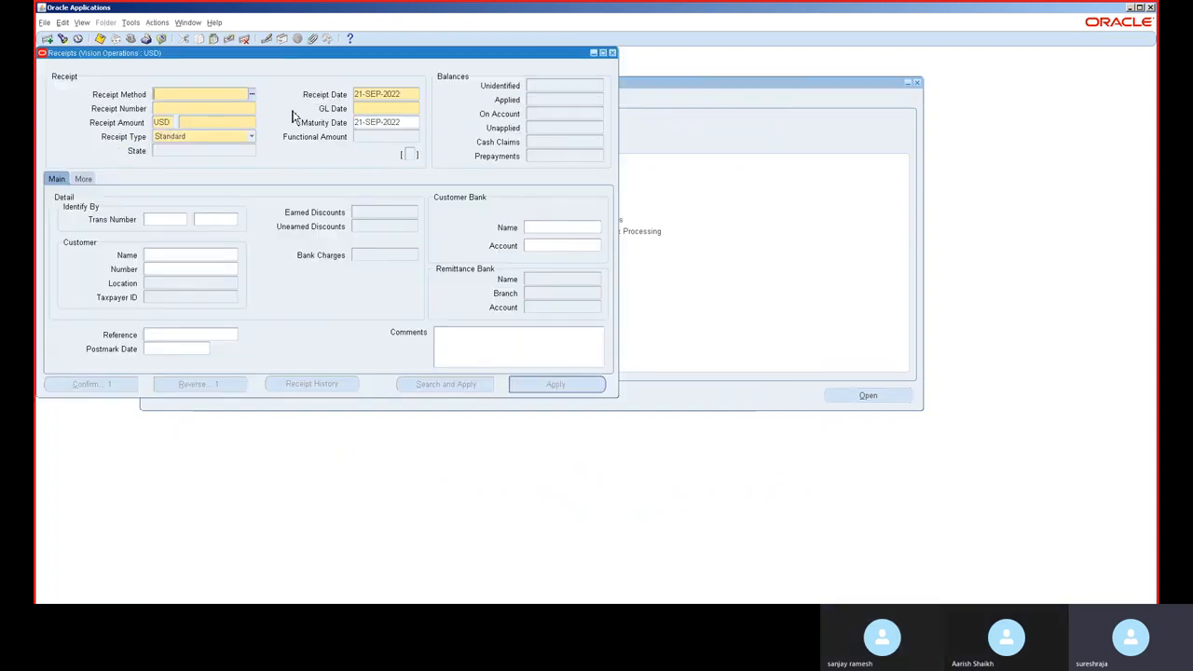
Step: Set the receipt date to 30-JUN-2014
left_click_drag(312, 53, 443, 105)
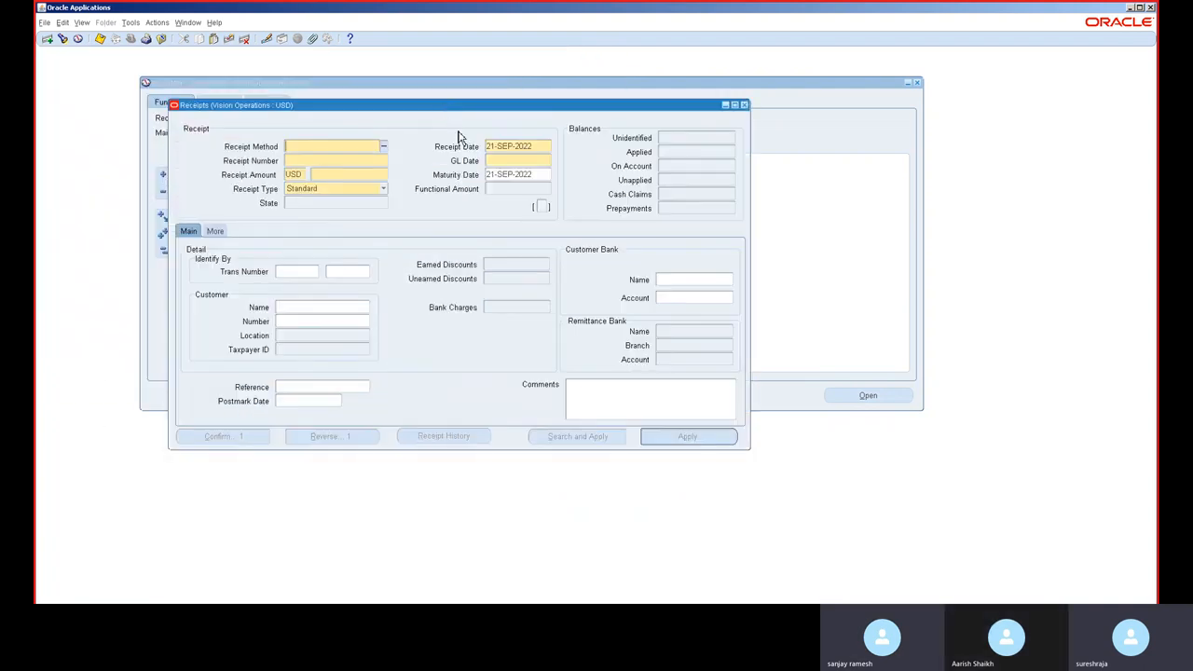
left_click(511, 160)
left_click(510, 146)
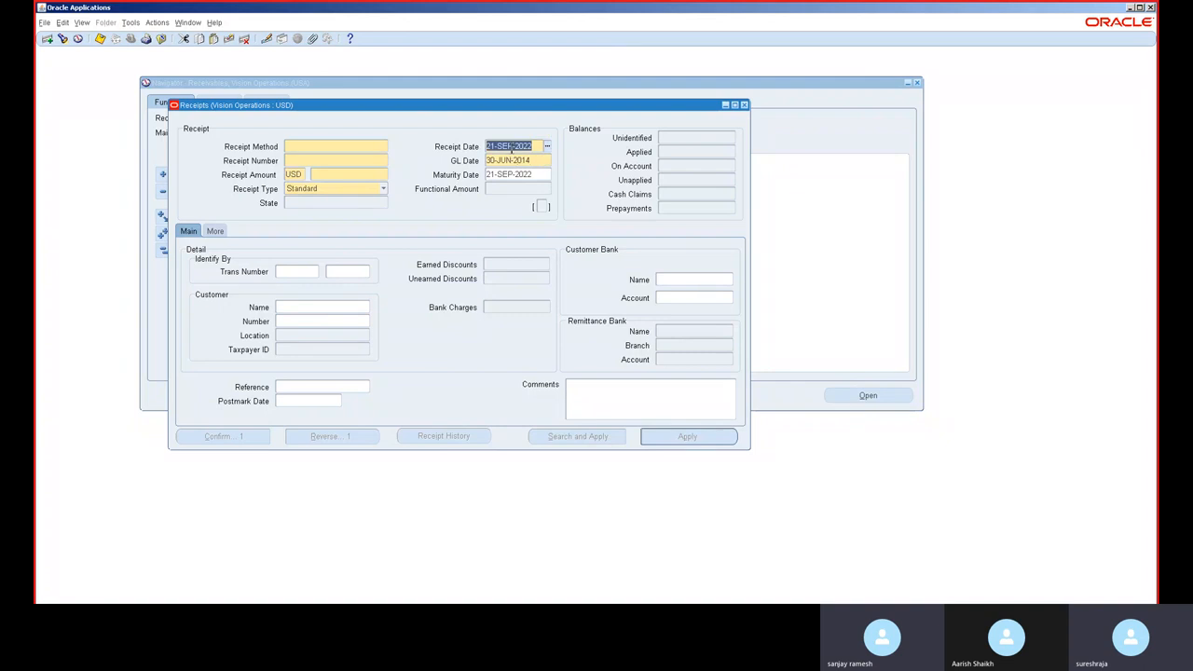
type("30-JUN-2014")
key("Tab")
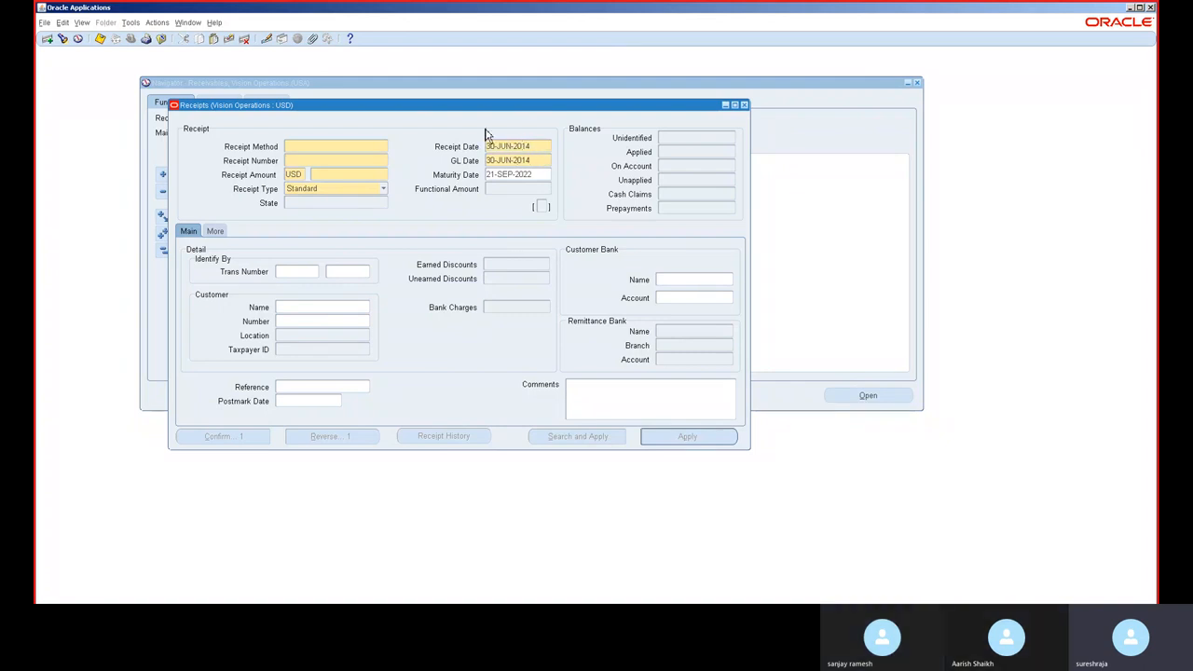
Step: Set the receipt method to Cash
left_click(339, 149)
left_click(386, 146)
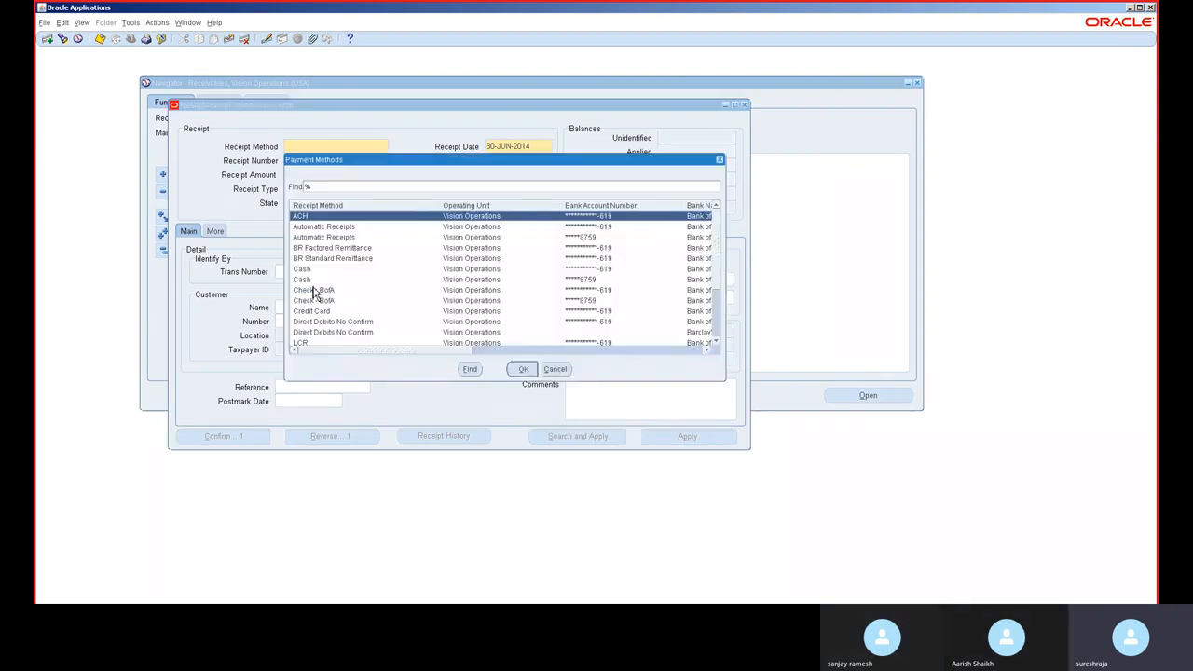
double_click(313, 269)
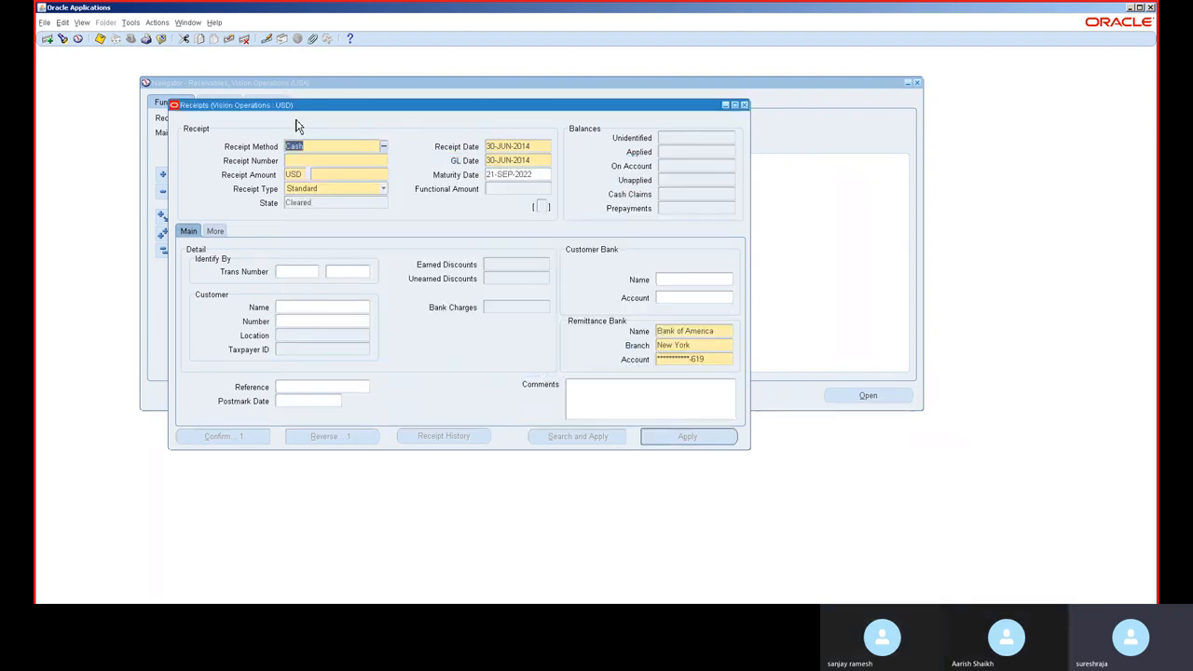
Step: Enter receipt number RP123 and a receipt amount of 1,000
left_click(305, 160)
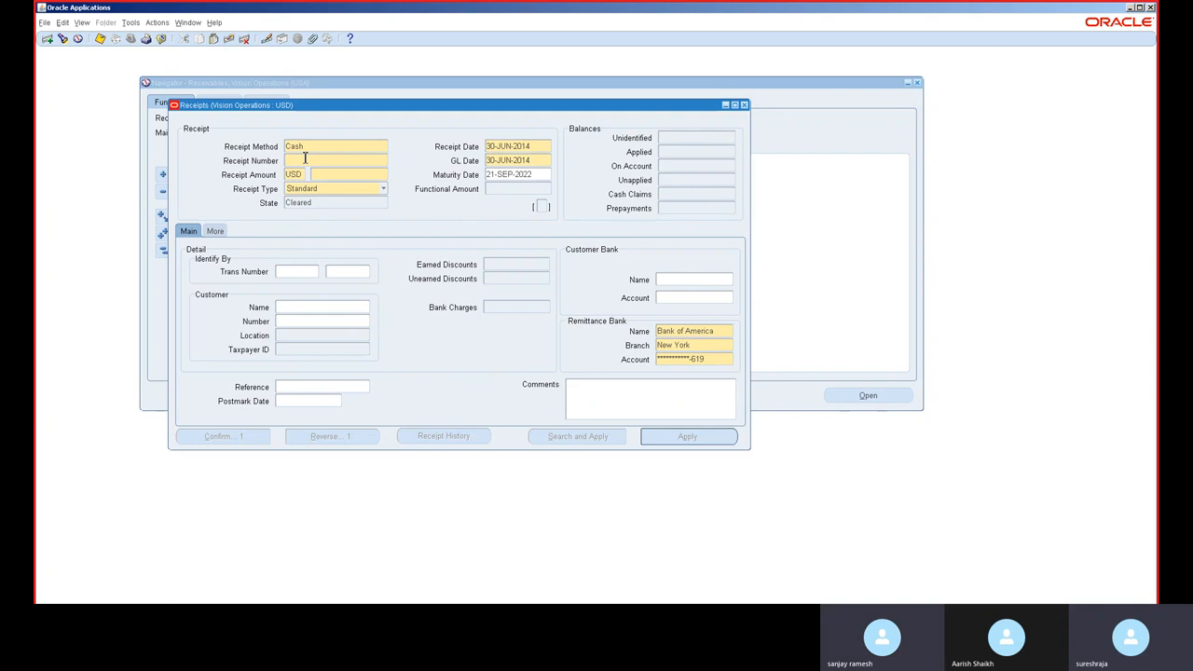
type("R")
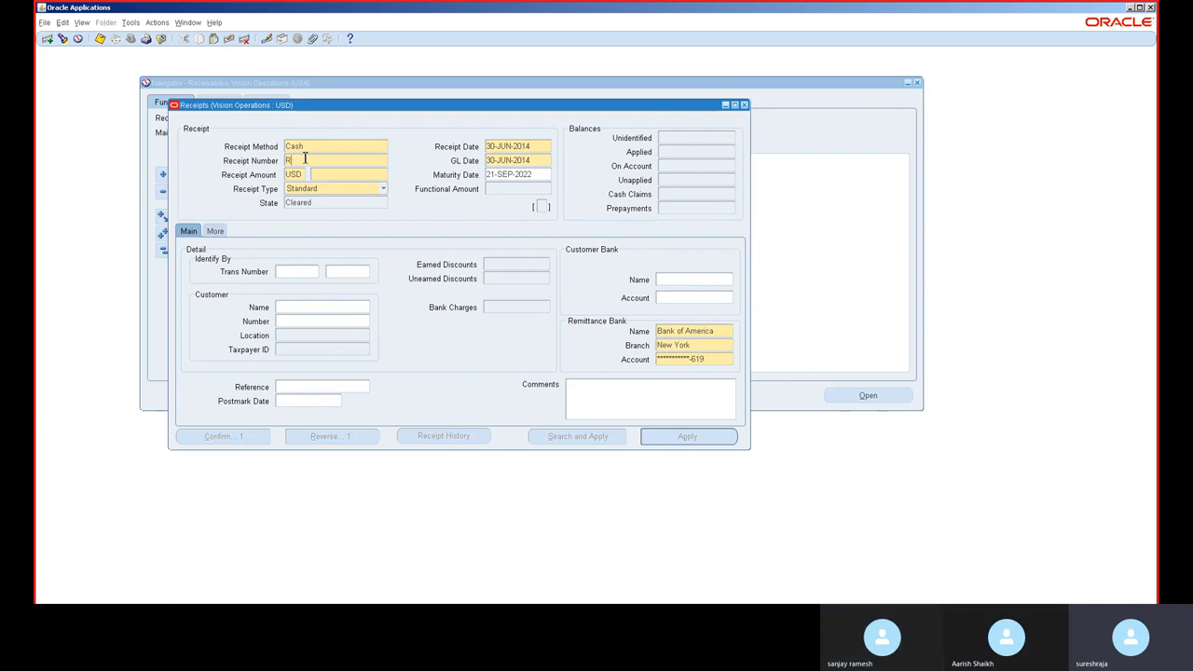
type("P12")
key("Tab")
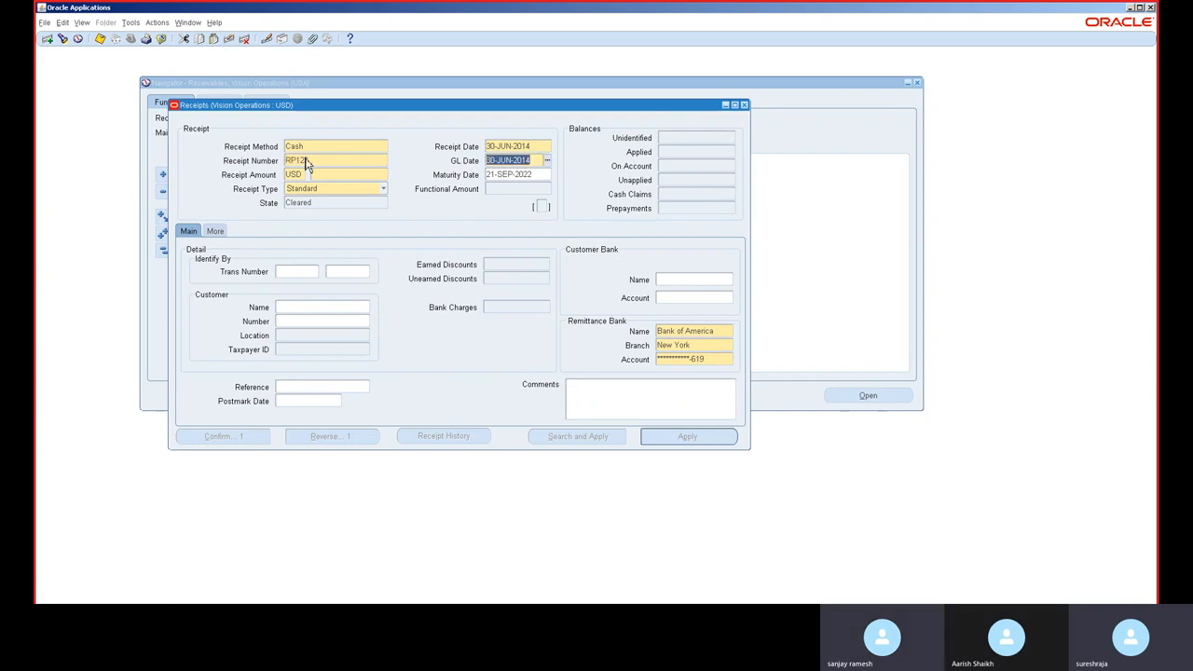
key("Tab")
key("Tab")
type("1,000")
key("Tab")
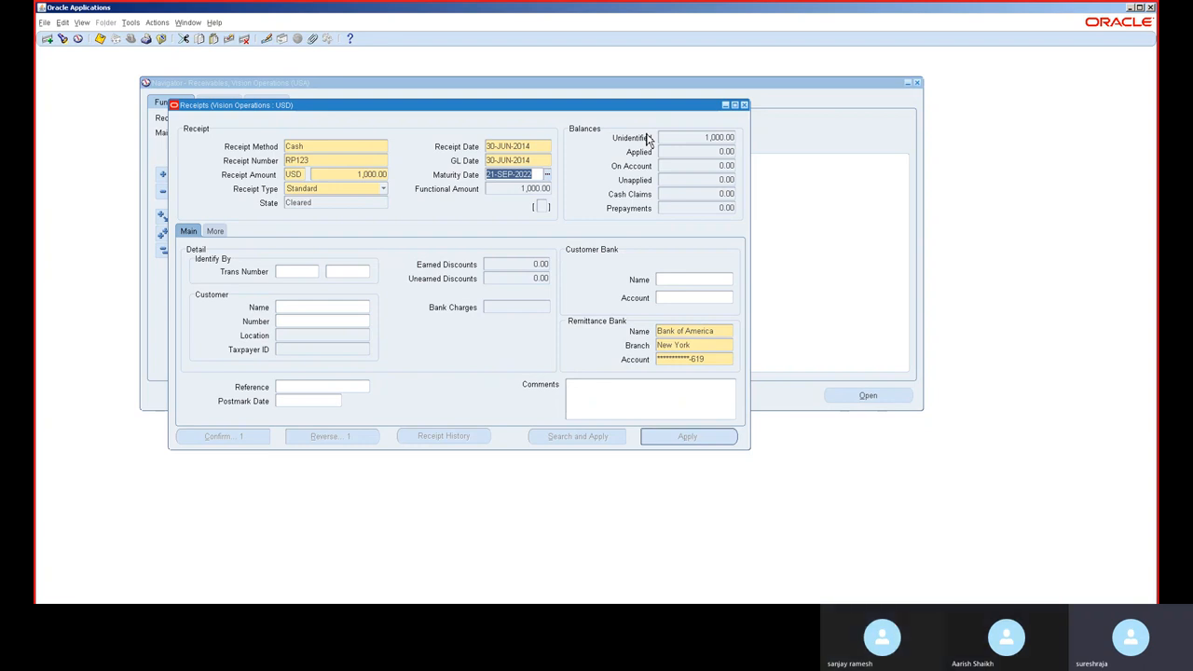
Step: Set the receipt customer to ABC Application Software and save the receipt
left_click(696, 139)
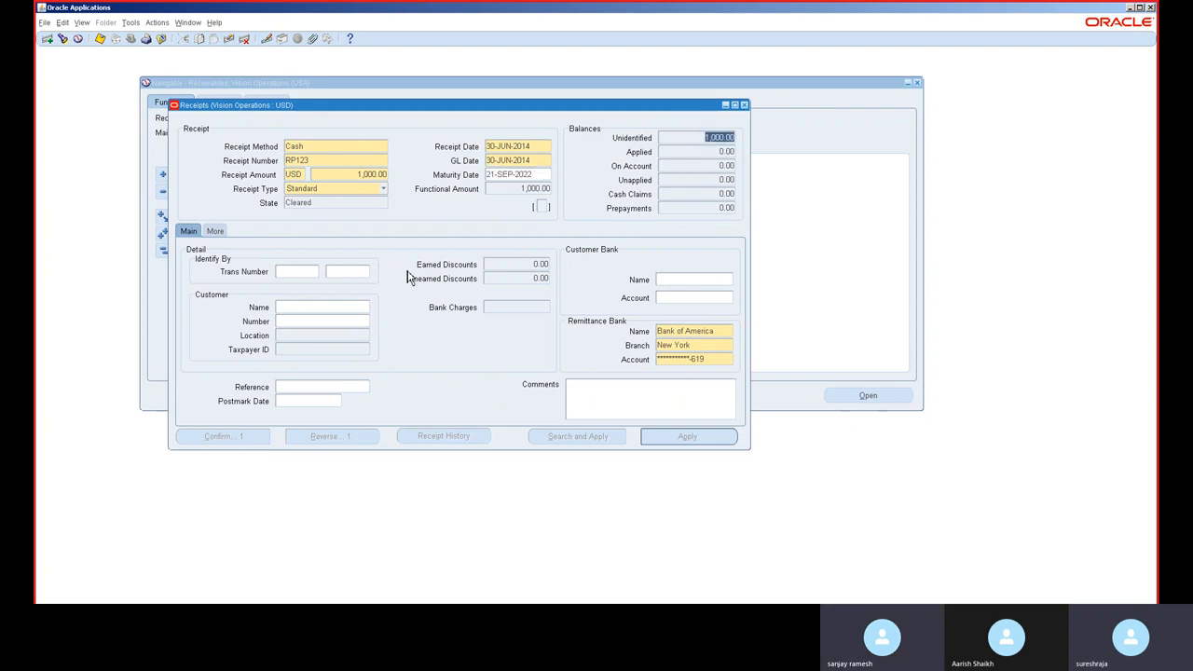
left_click(307, 309)
type("a")
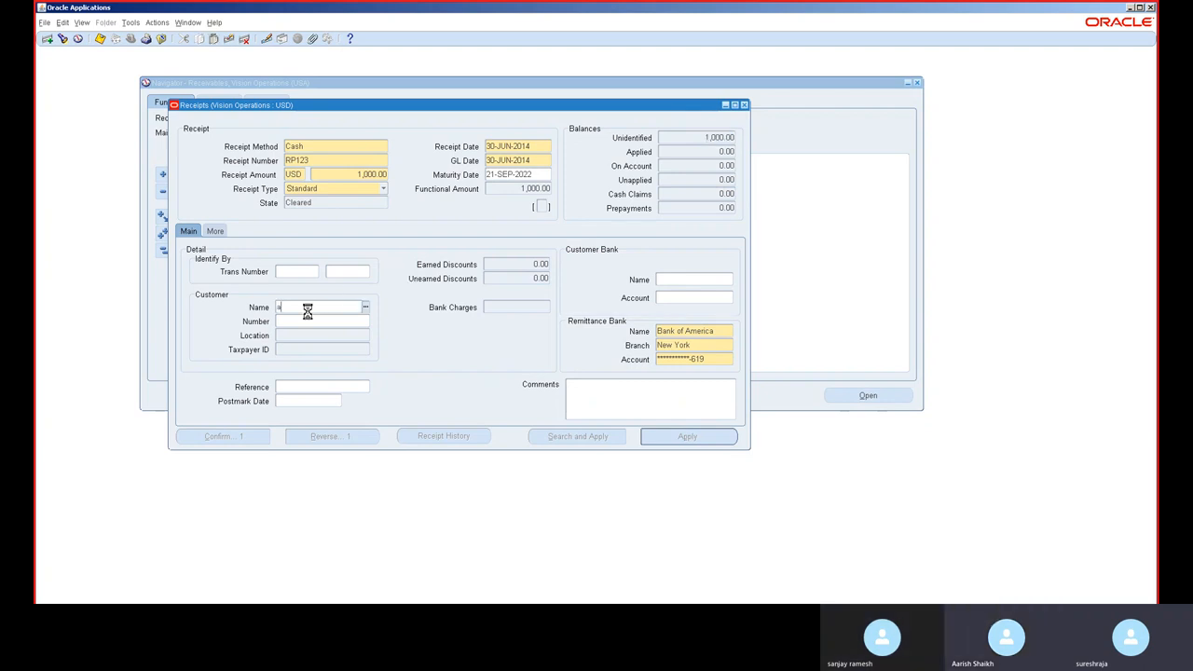
key("Tab")
double_click(338, 398)
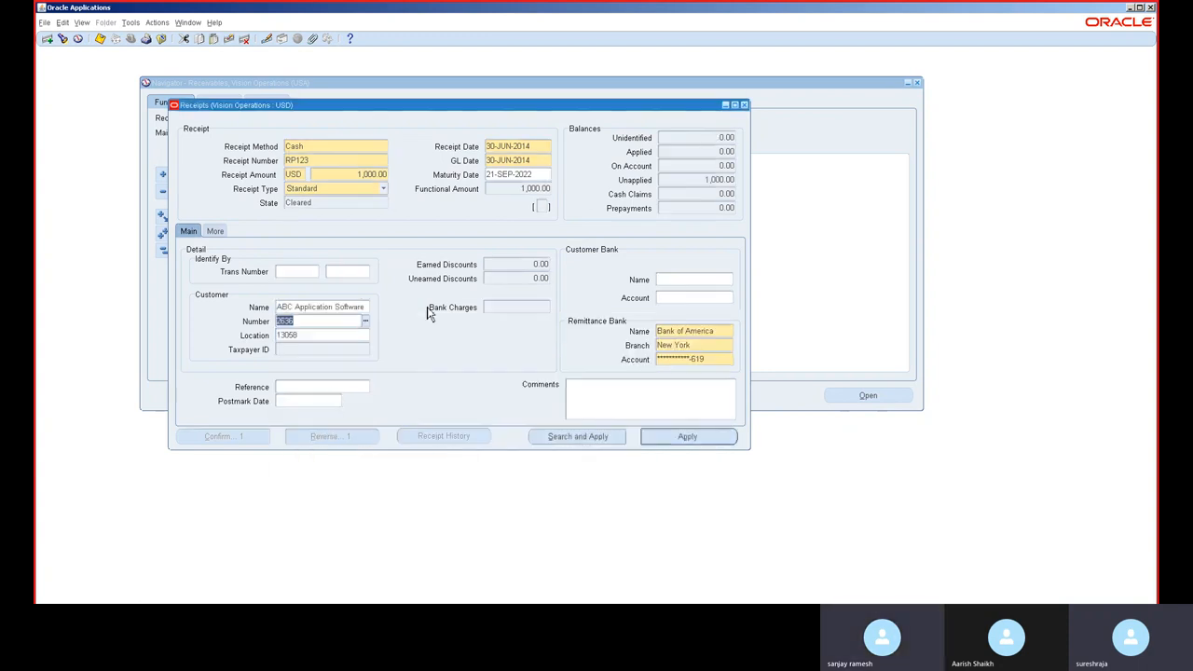
key("ctrl+s")
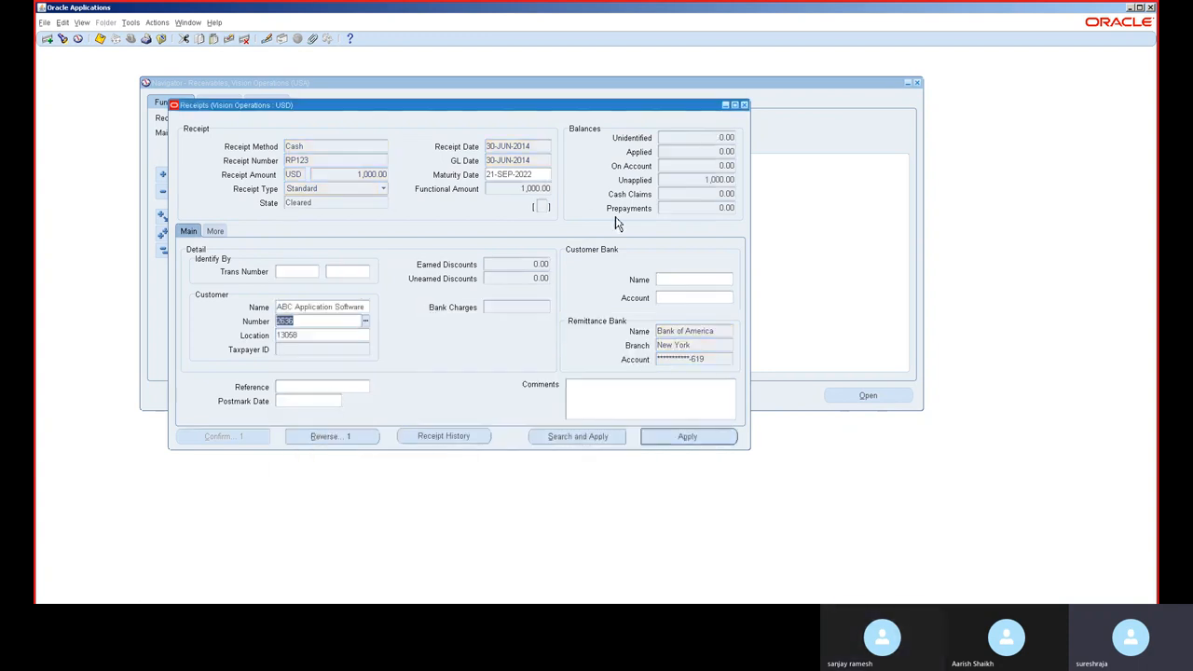
left_click(718, 179)
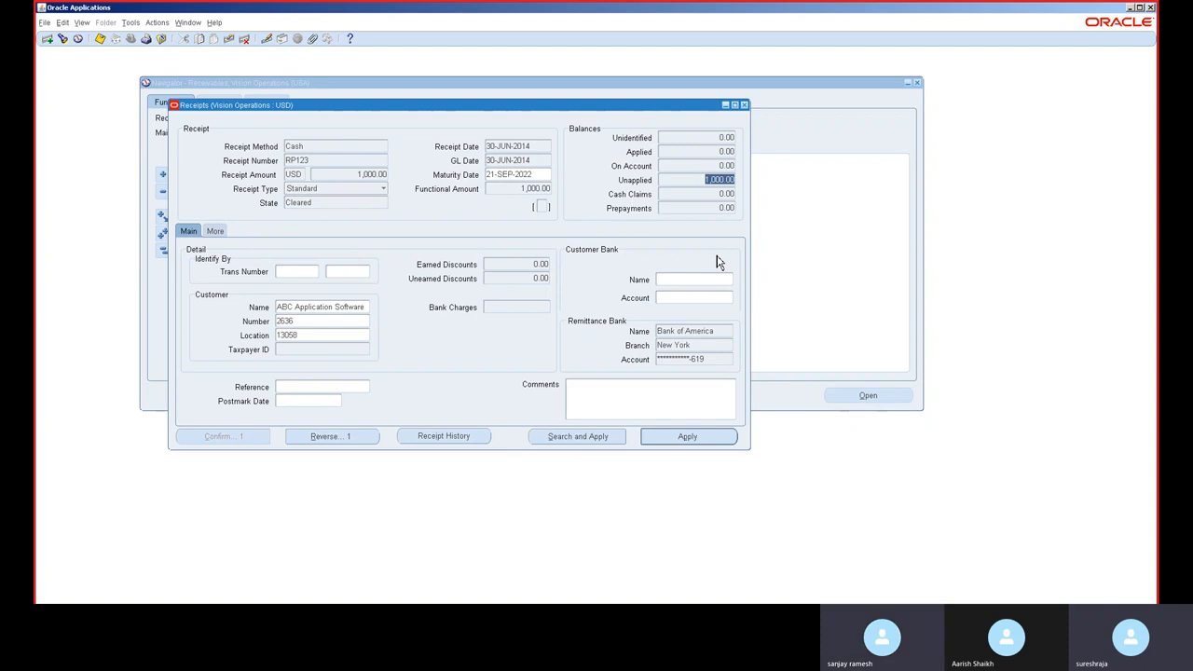
Step: Apply receipt RP123 on account for its full amount and save the application
left_click(684, 436)
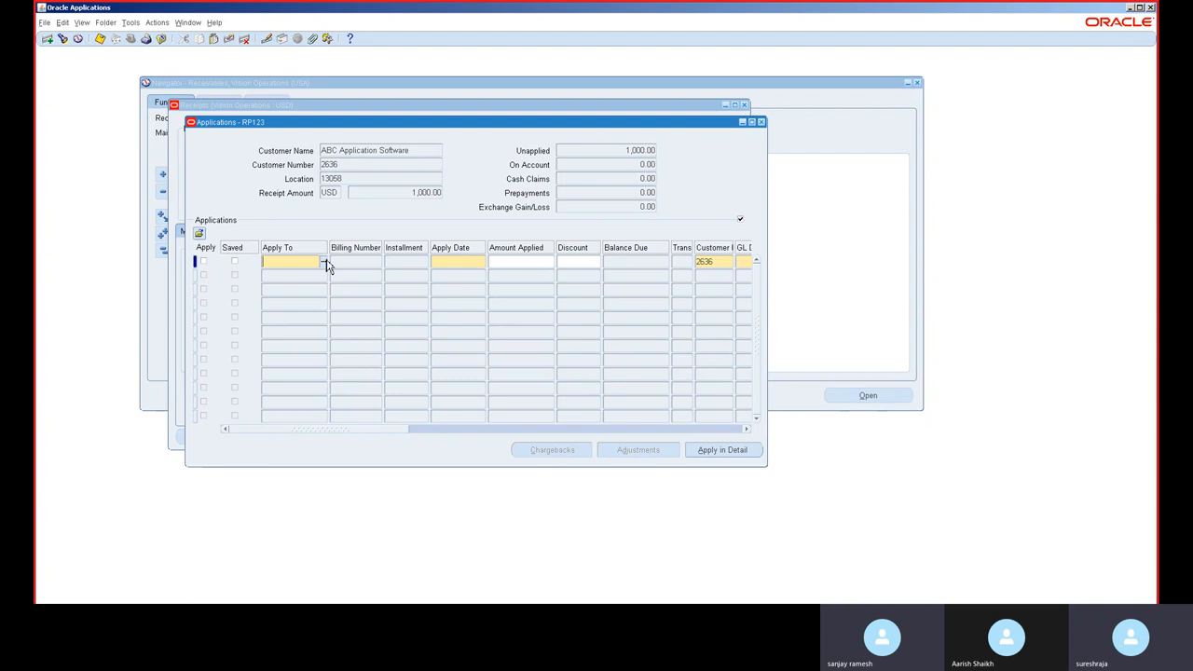
left_click(324, 260)
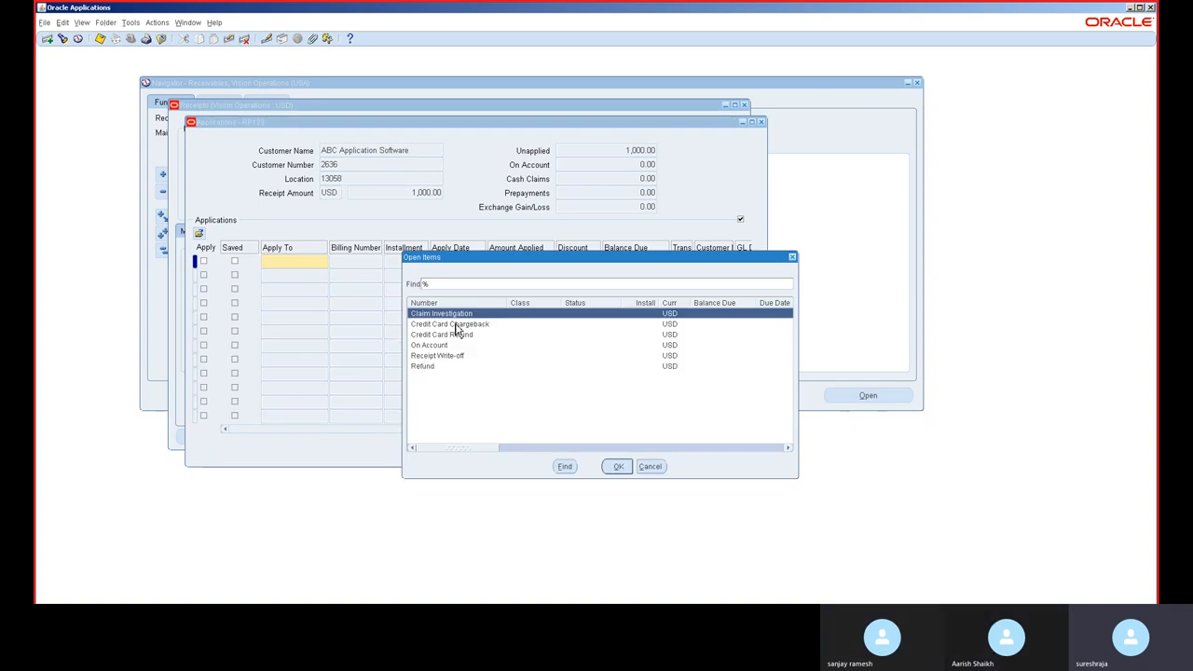
left_click(657, 467)
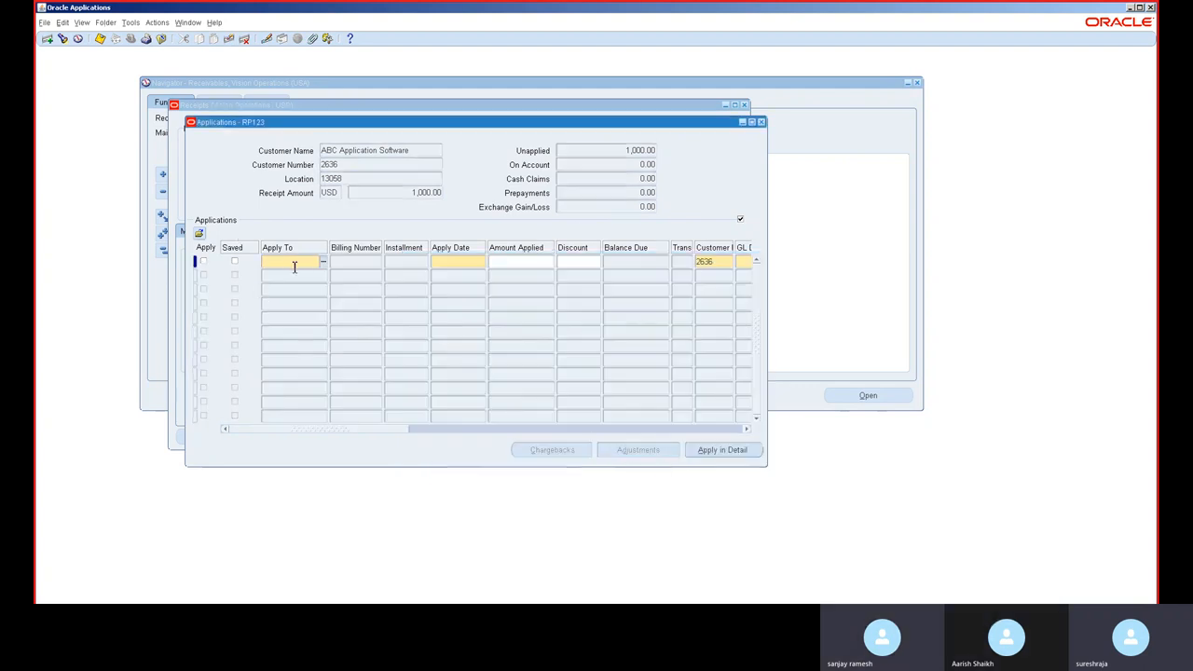
left_click(325, 265)
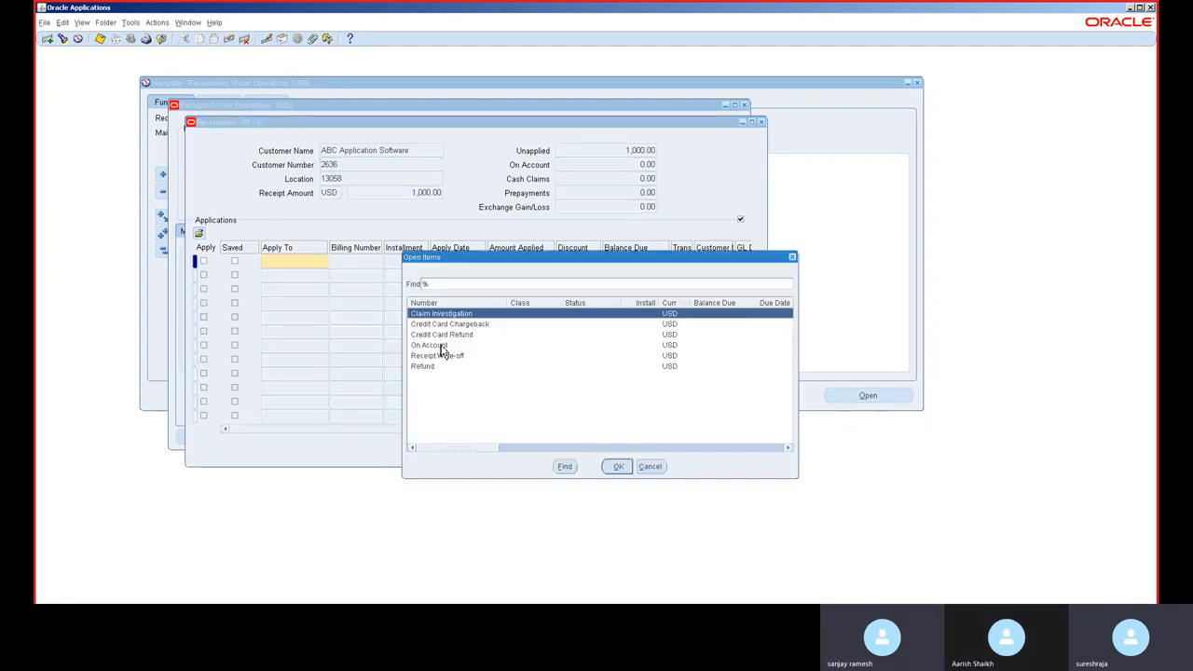
double_click(443, 346)
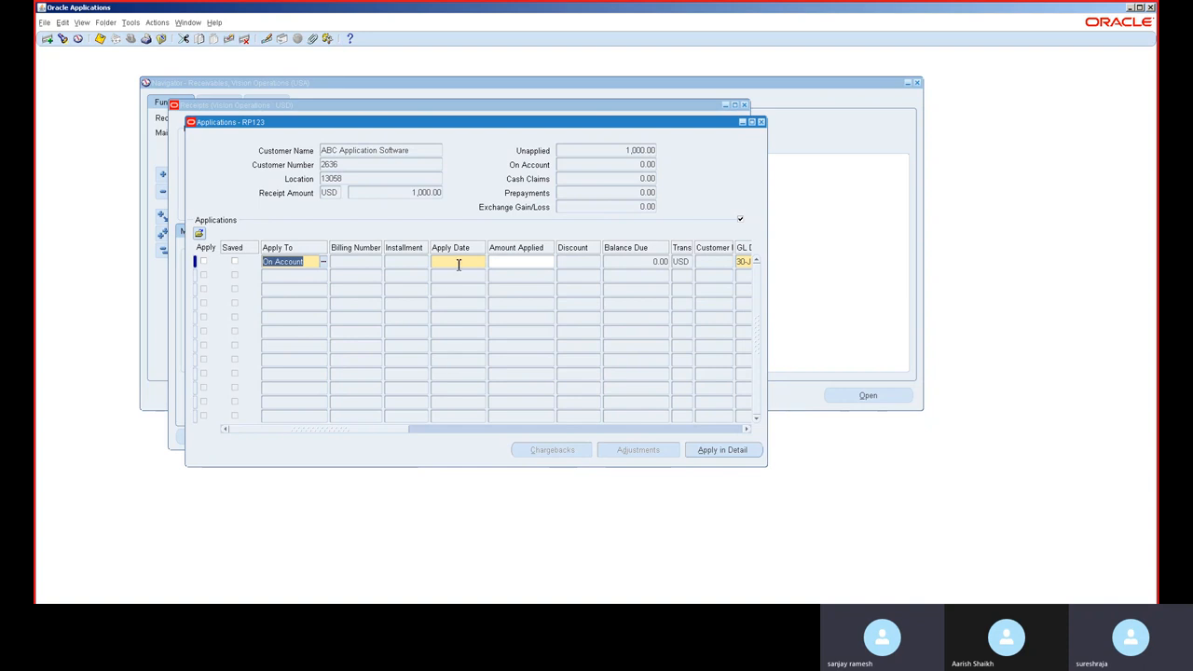
key("Tab")
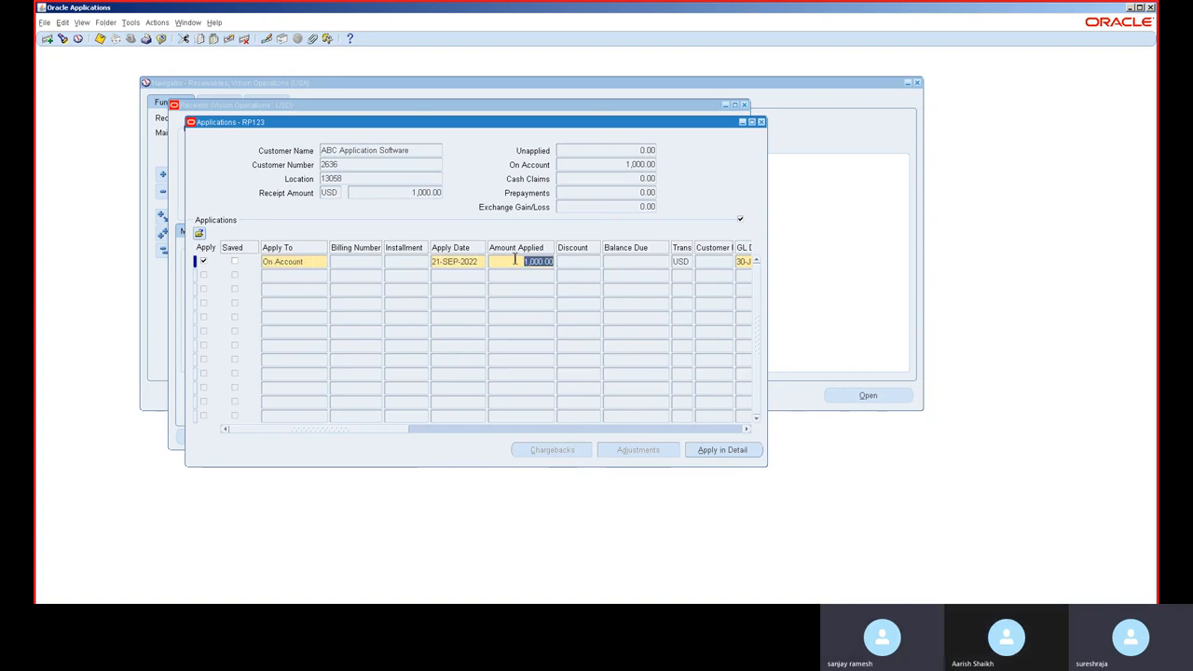
key("ctrl+s")
left_click(760, 122)
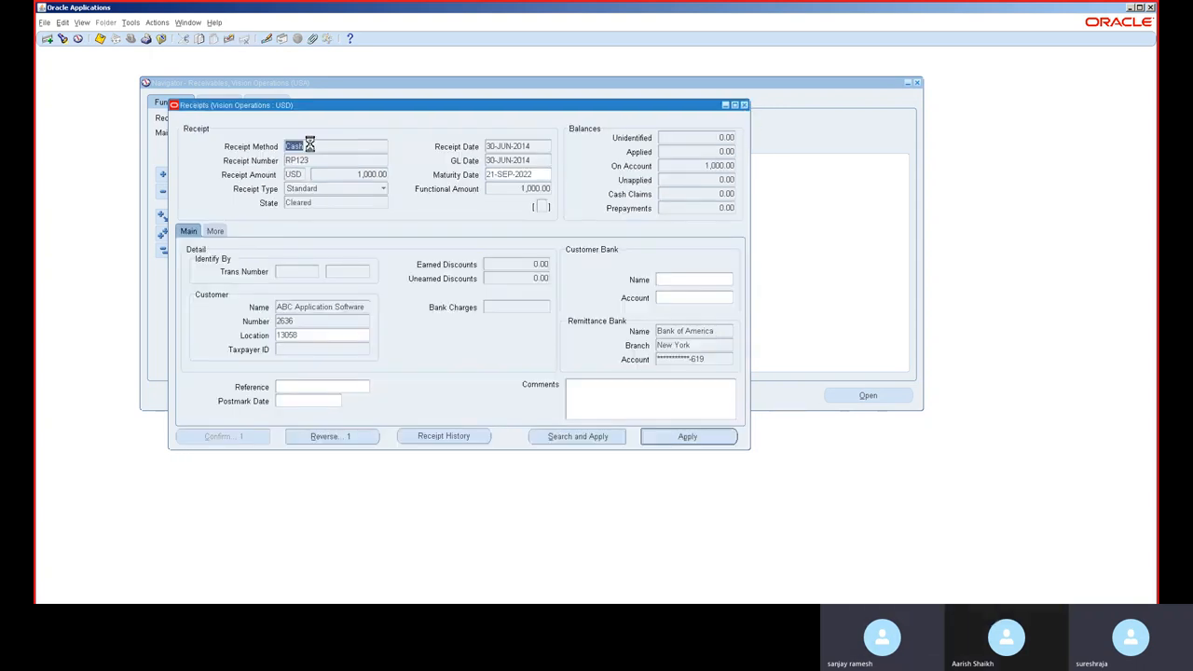
Step: Start a new receipt and set its receipt method to Cash
key("ctrl+Down")
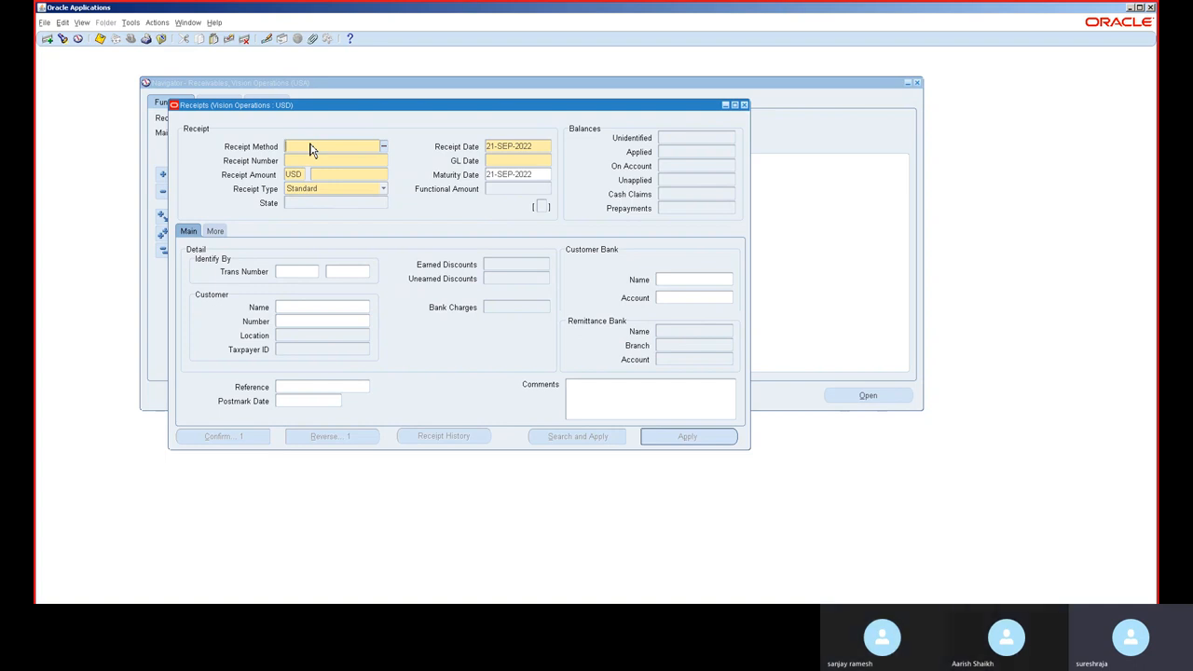
double_click(312, 149)
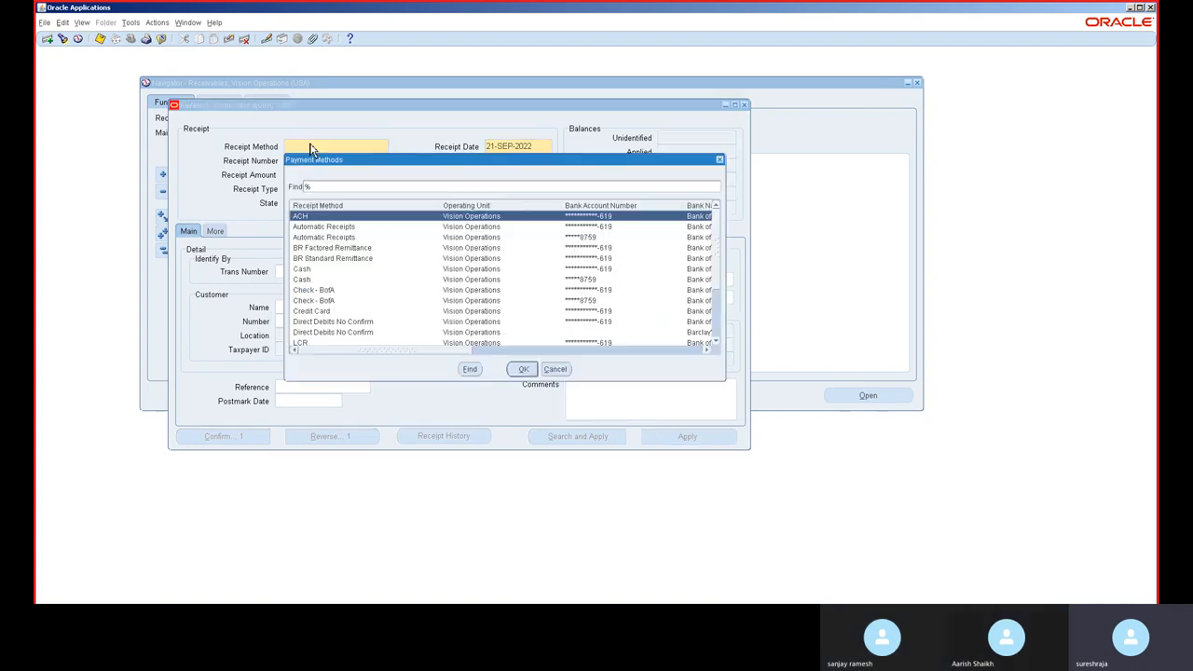
double_click(326, 270)
key("Tab")
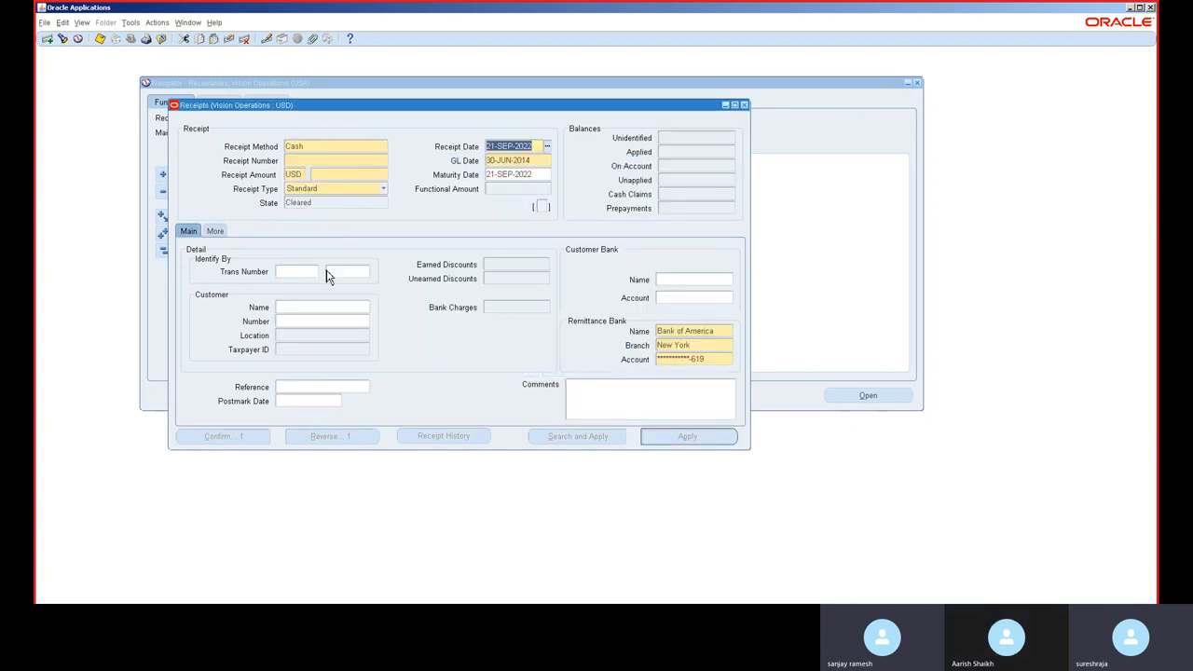
Step: Set the new receipt's date to 30-JUN-2014
left_click(298, 160)
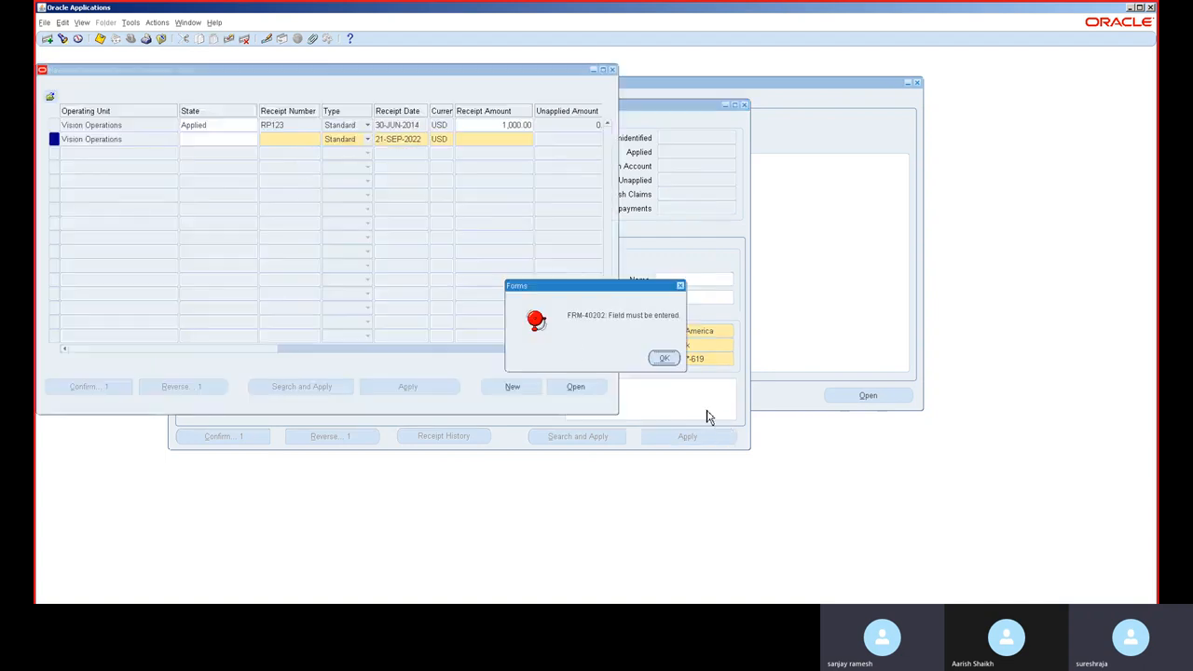
left_click(672, 360)
left_click(677, 362)
left_click(671, 361)
left_click(674, 365)
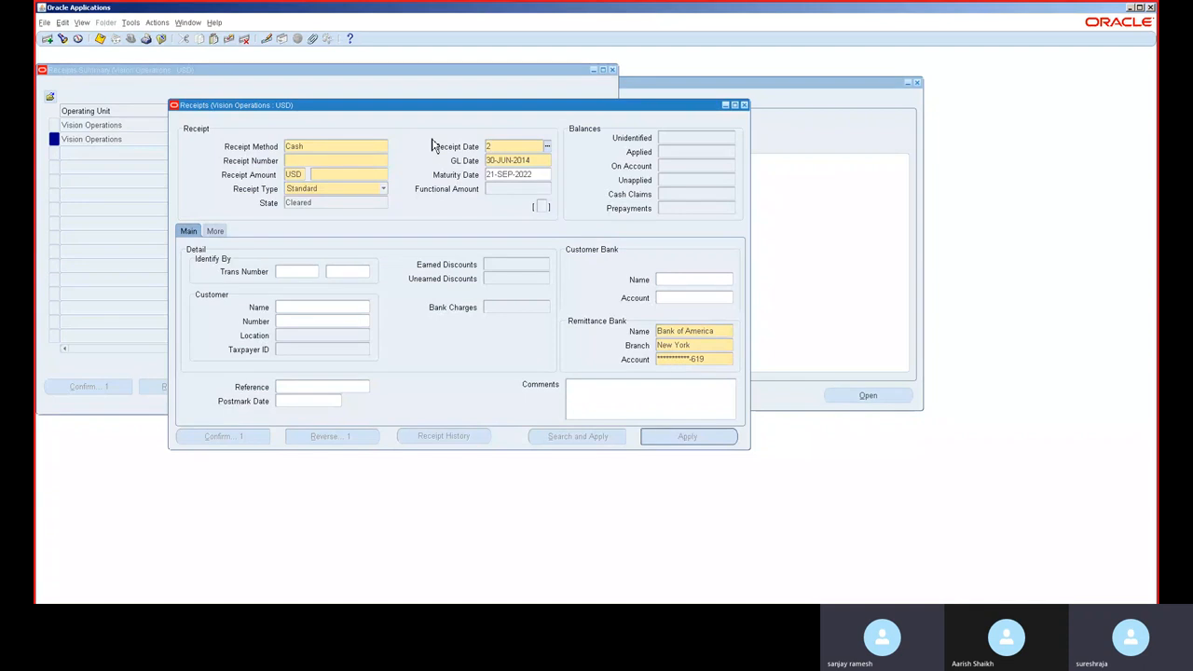
type("30")
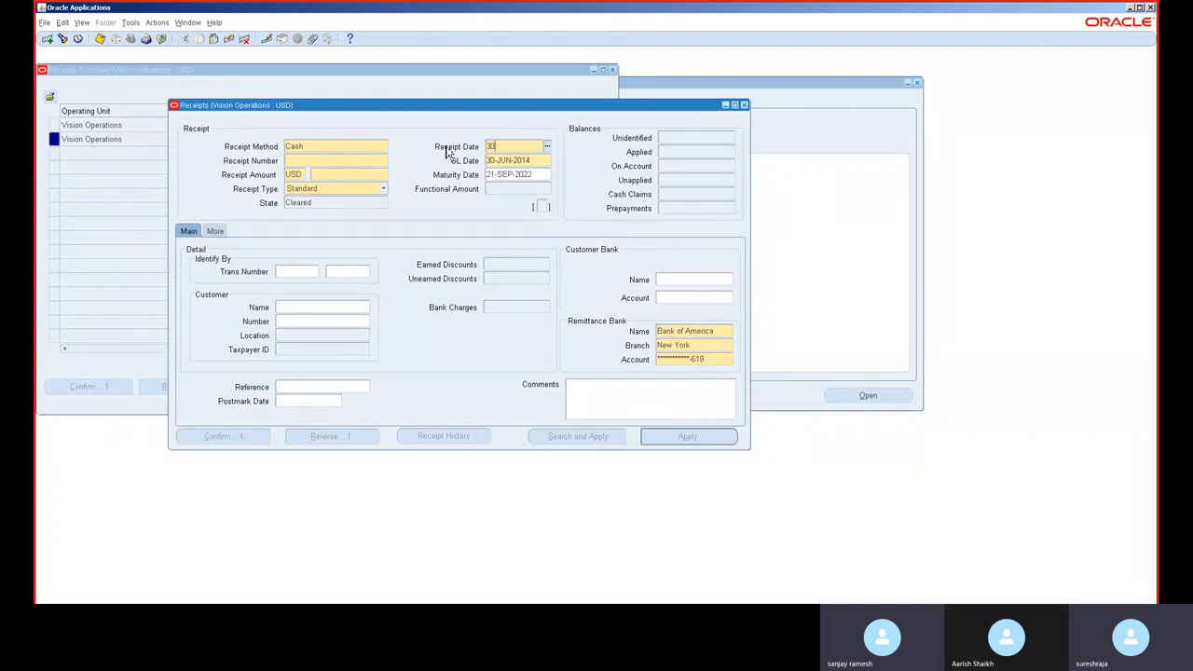
type("-JUN-2014")
Step: Enter receipt number RC123 and a receipt amount of 80,001
left_click(357, 160)
type("RC123")
key("Tab")
key("Tab")
key("Tab")
key("Tab")
type("80,00")
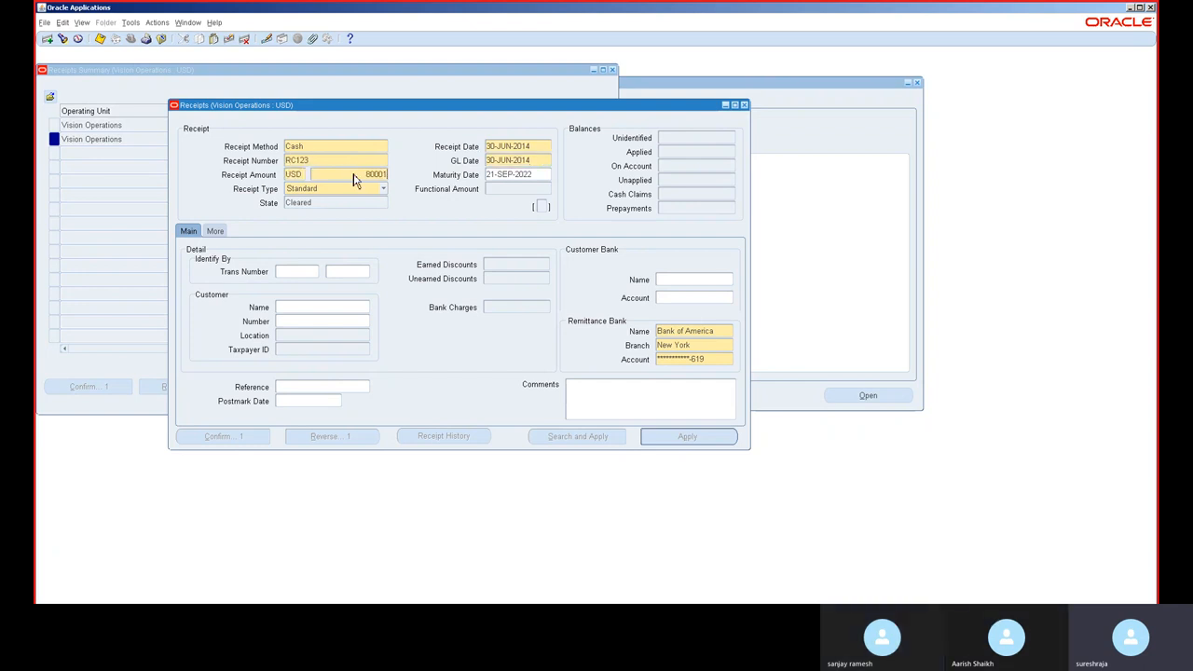
type("1")
key("Tab")
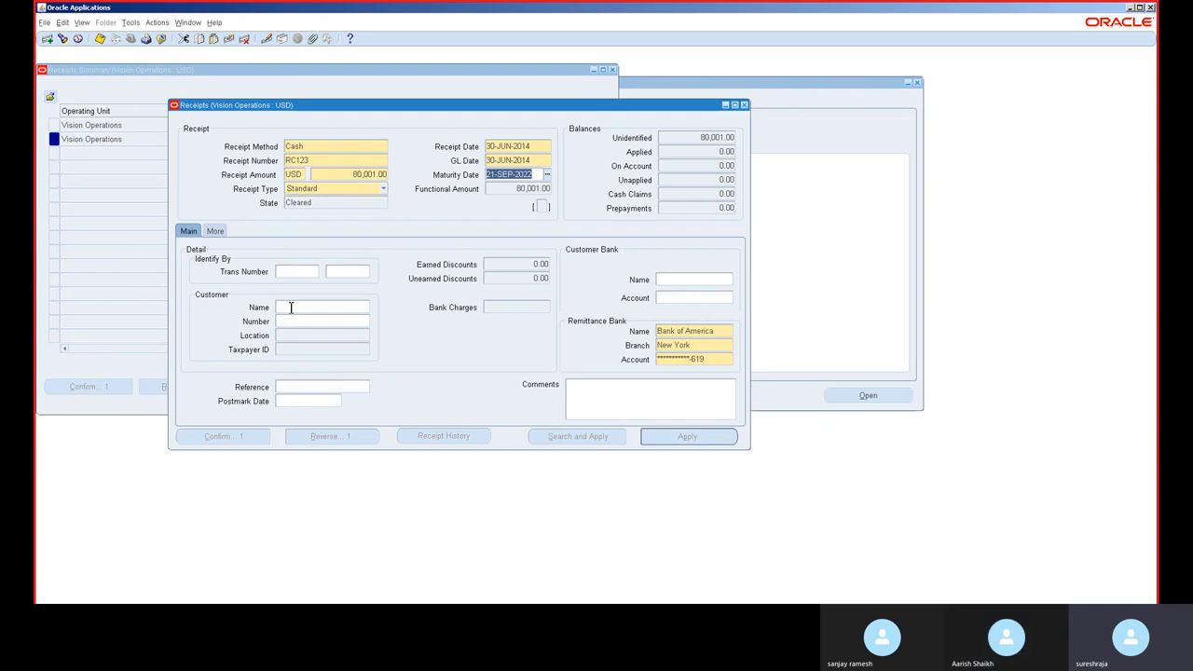
Step: Clear the maturity date and set the receipt customer to A. C. Networks
key("BackSpace")
key("Tab")
key("Tab")
key("Tab")
key("Tab")
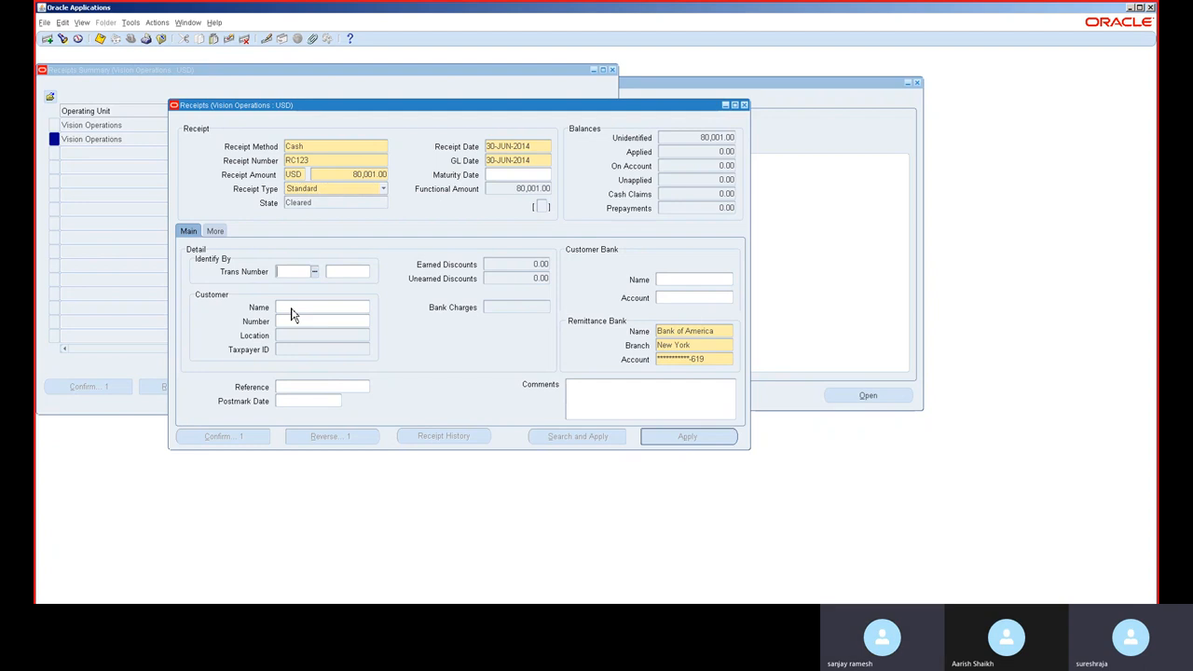
type("a")
key("Tab")
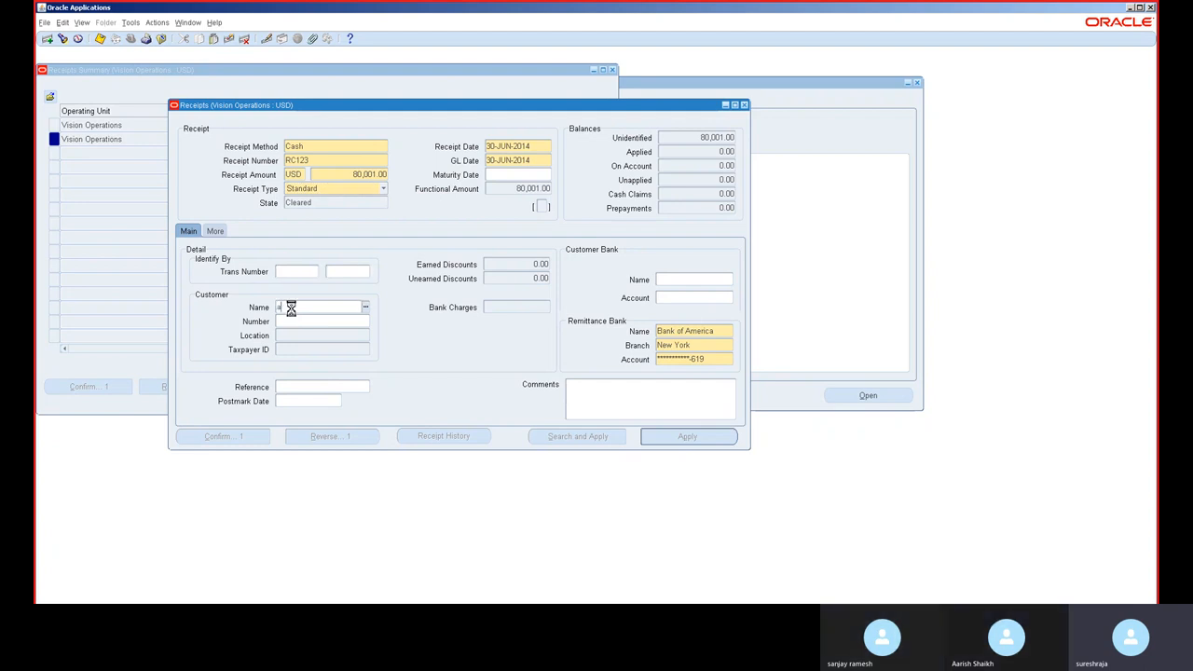
key("Return")
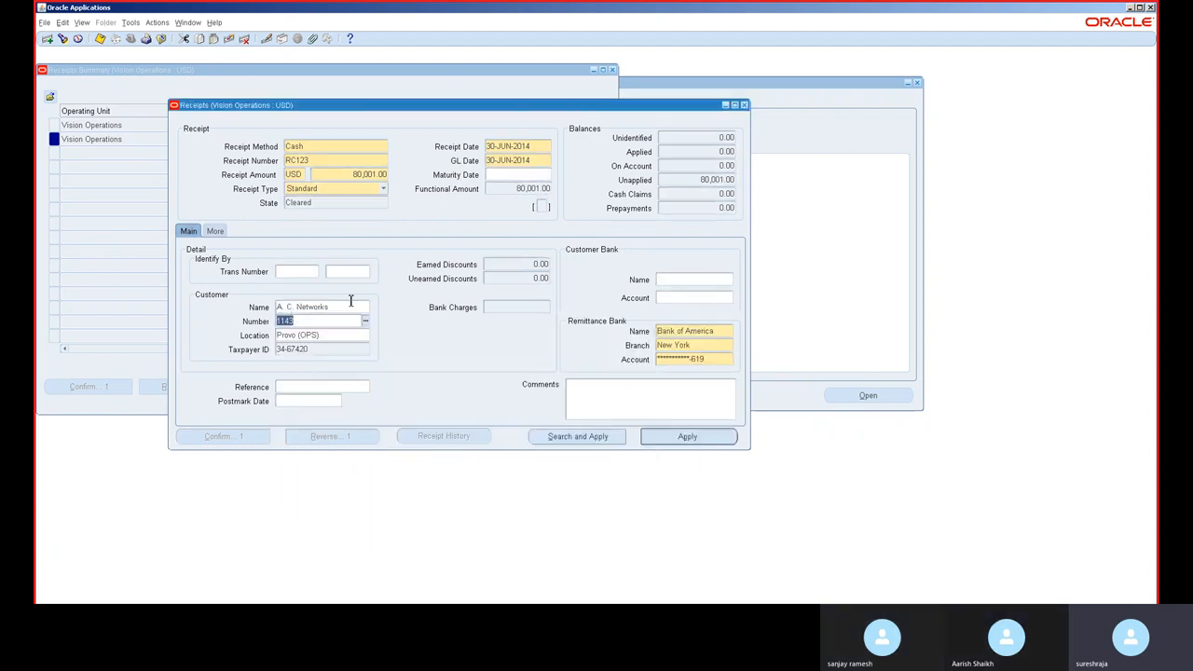
Step: Open the receipt's applications and apply it to invoice 10037245
left_click(713, 441)
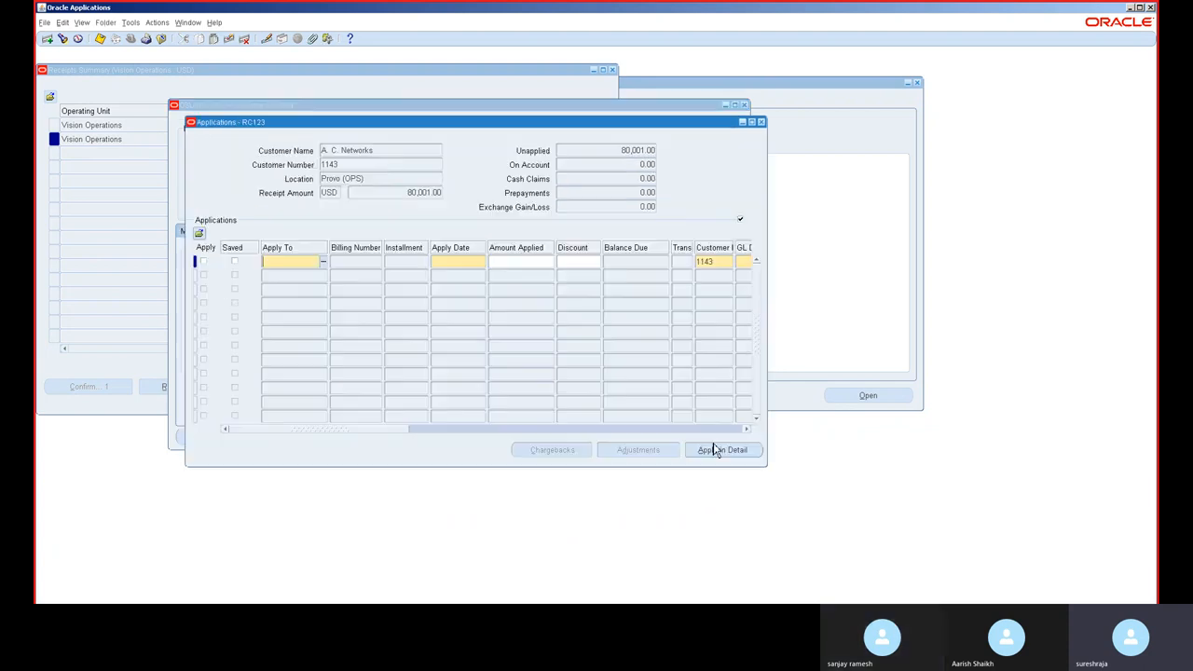
left_click(323, 264)
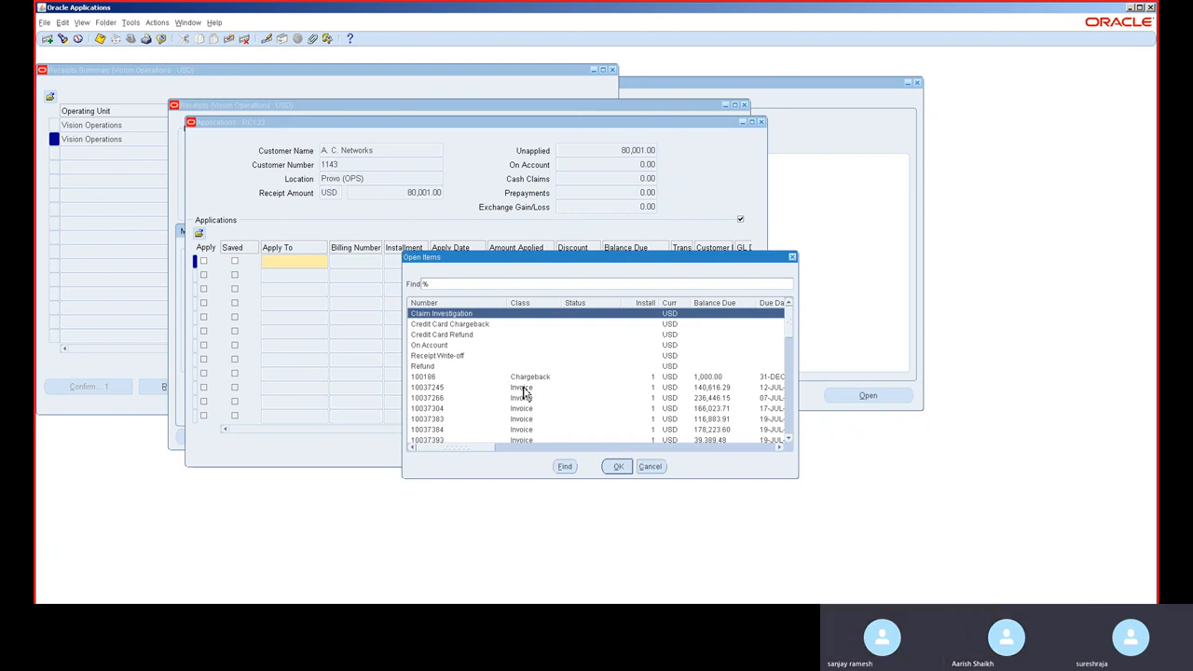
left_click(714, 390)
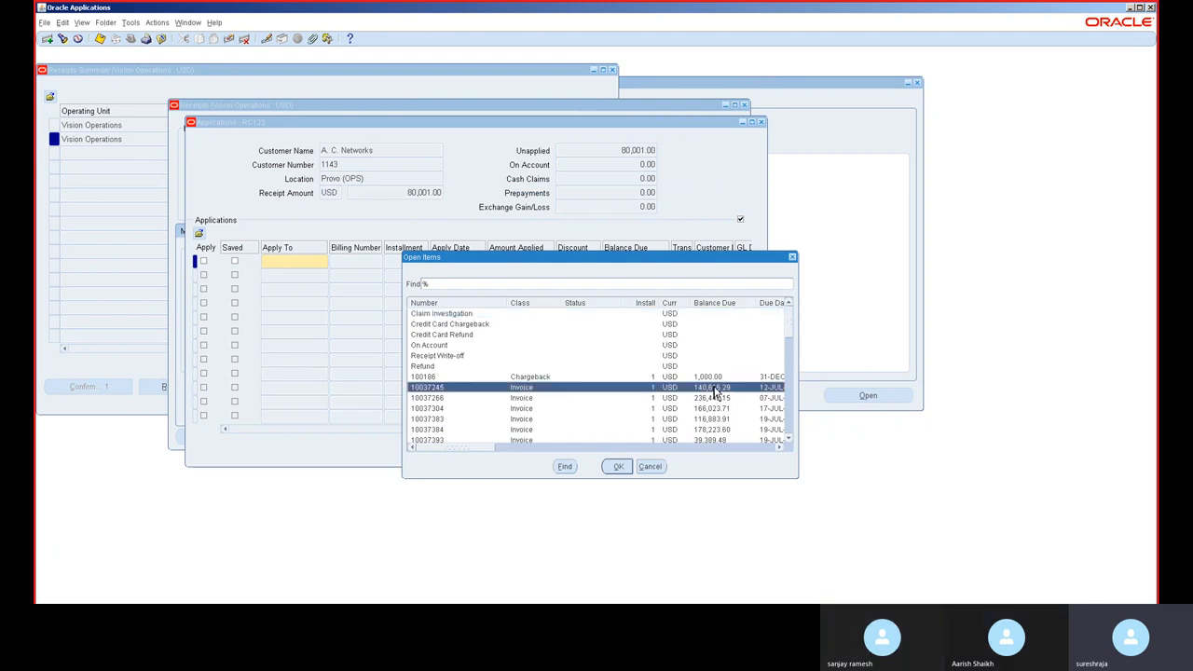
double_click(714, 389)
left_click(452, 260)
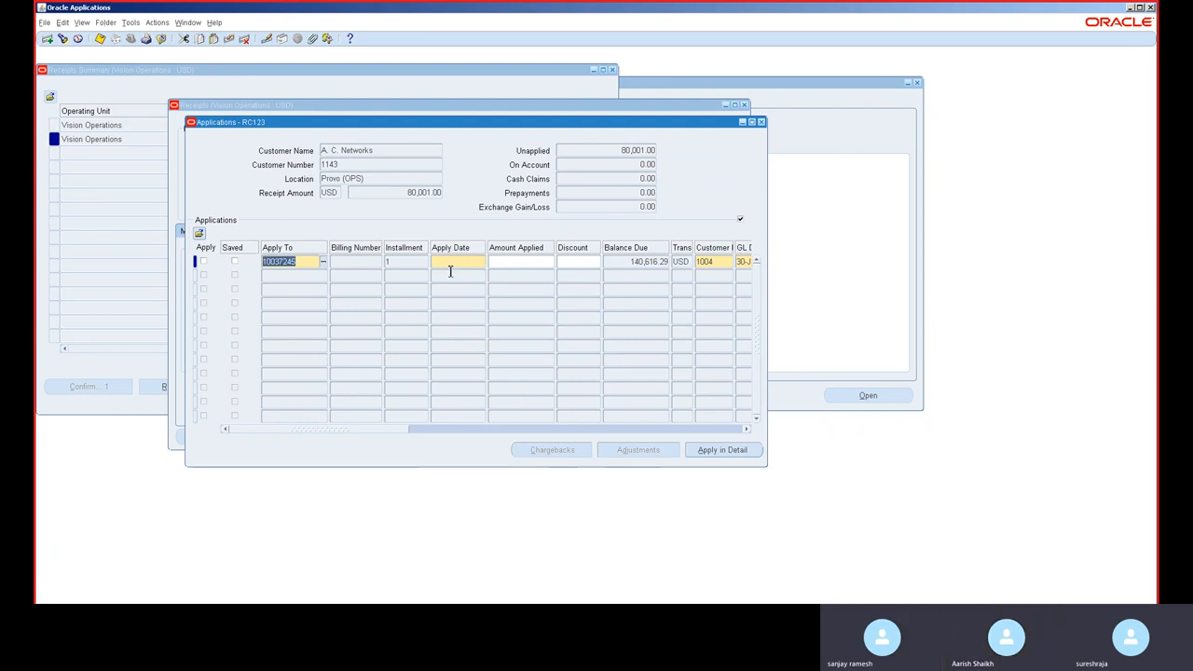
key("Tab")
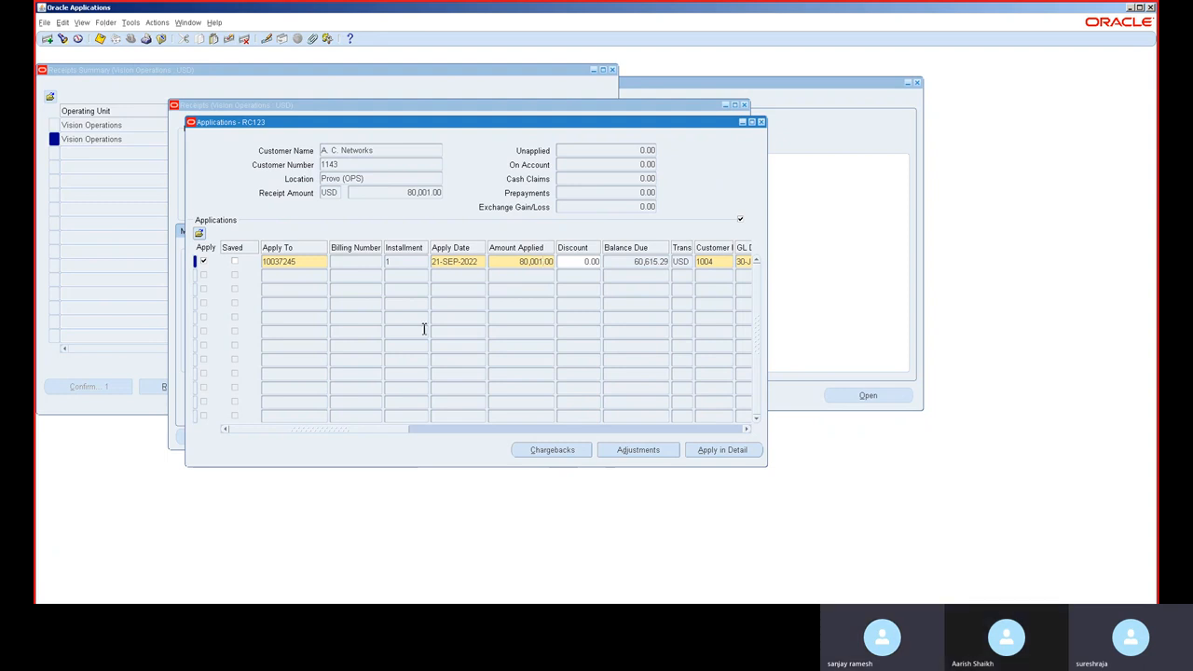
Step: Set the amount applied to invoice 10037245 to 70,000
key("BackSpace")
key("BackSpace")
key("BackSpace")
key("BackSpace")
key("BackSpace")
key("BackSpace")
key("BackSpace")
key("BackSpace")
key("BackSpace")
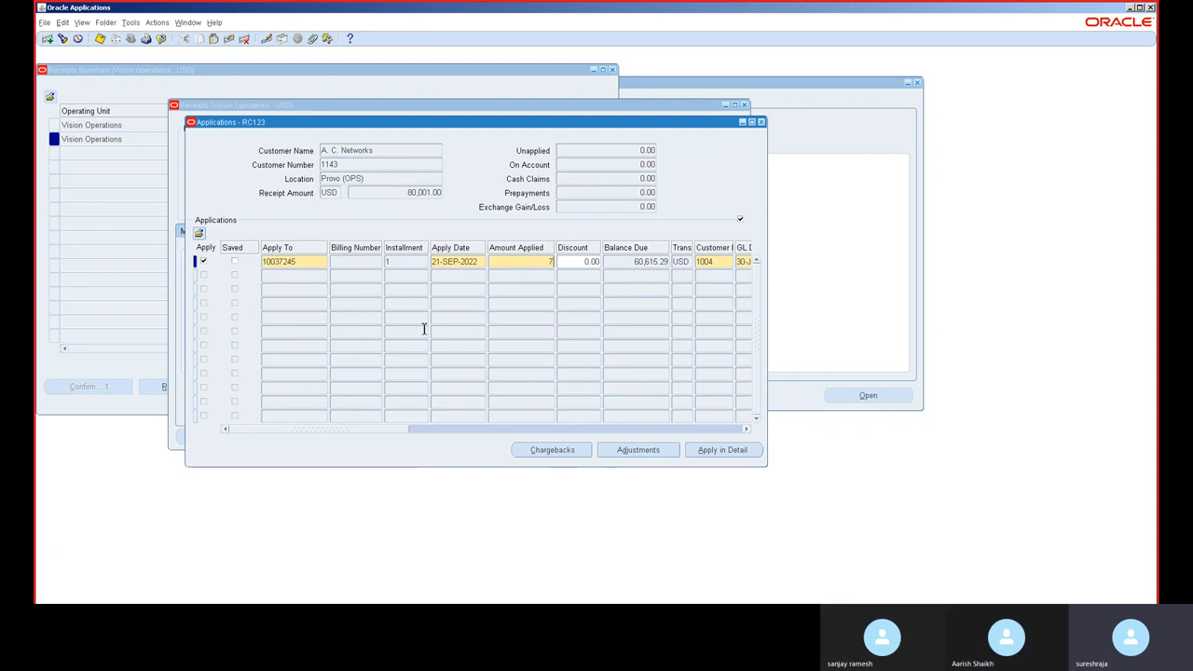
key("shift+Home")
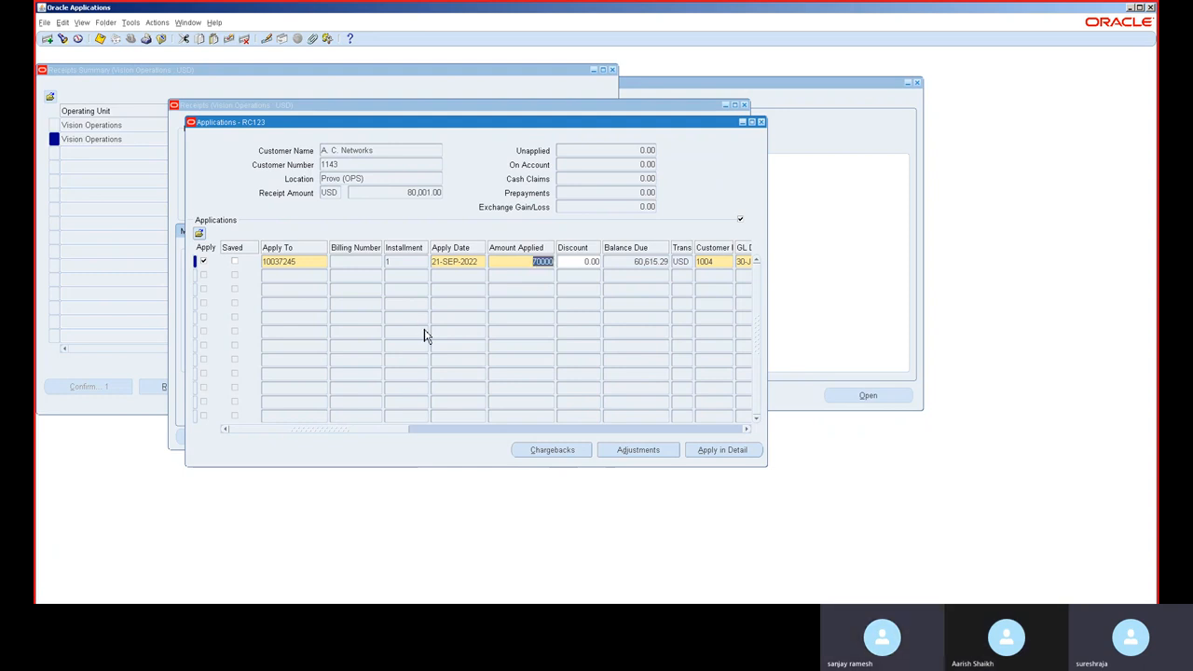
key("End")
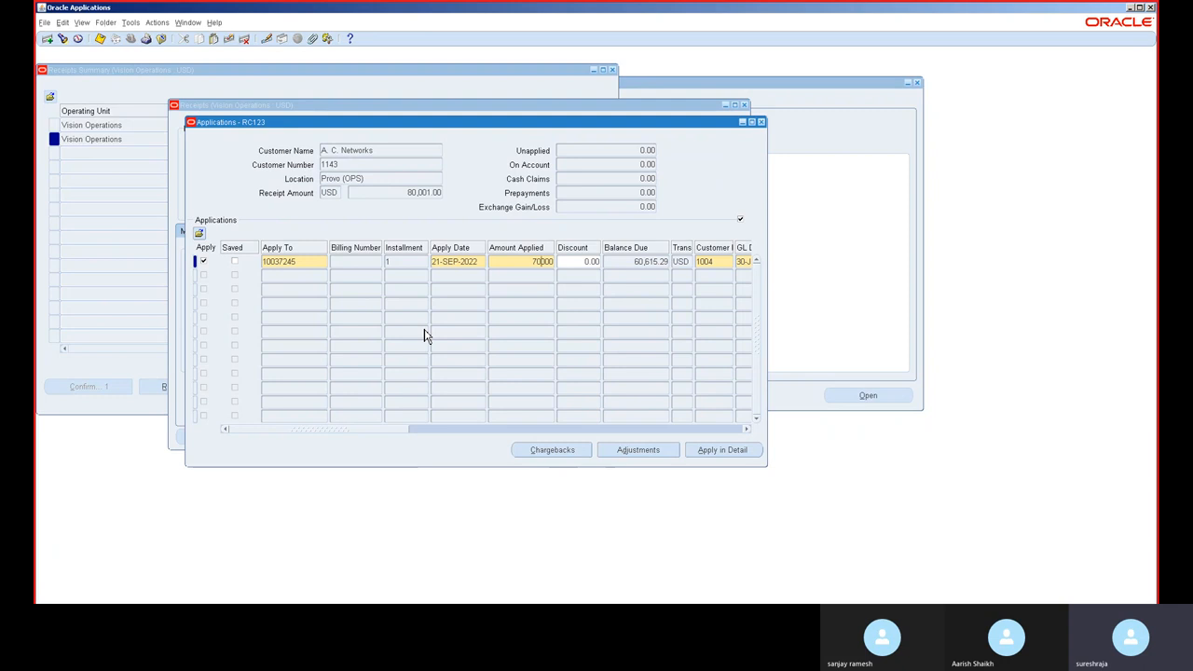
key("Tab")
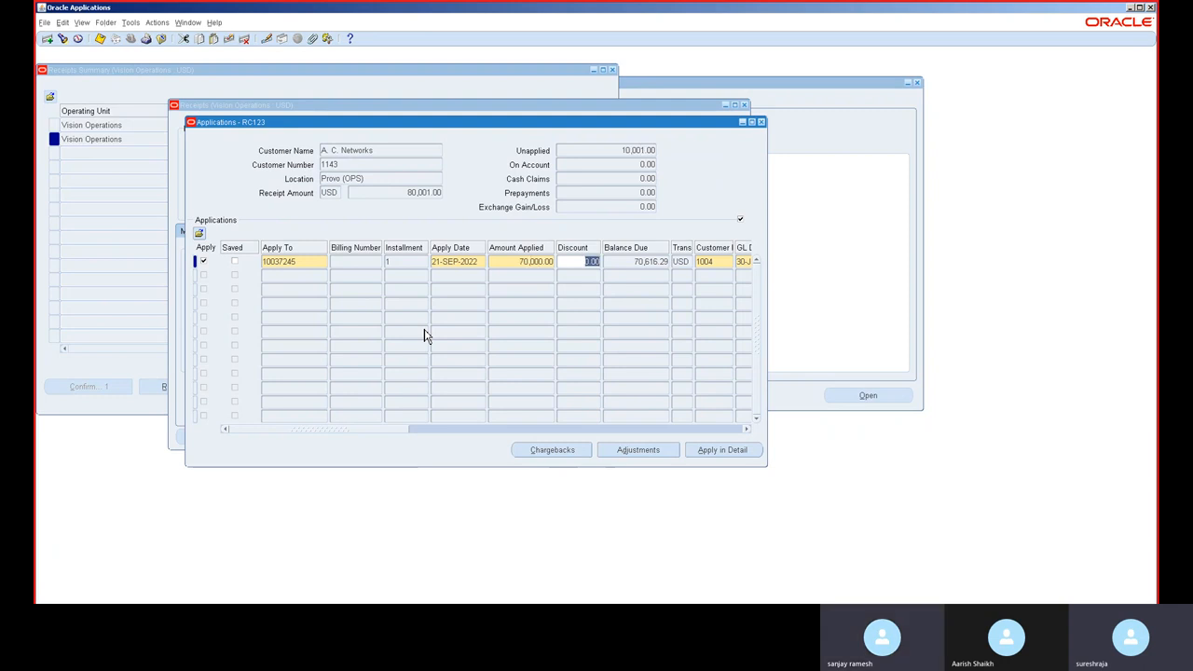
Step: Apply the remaining receipt amount as a Refund on a new application row
left_click(283, 276)
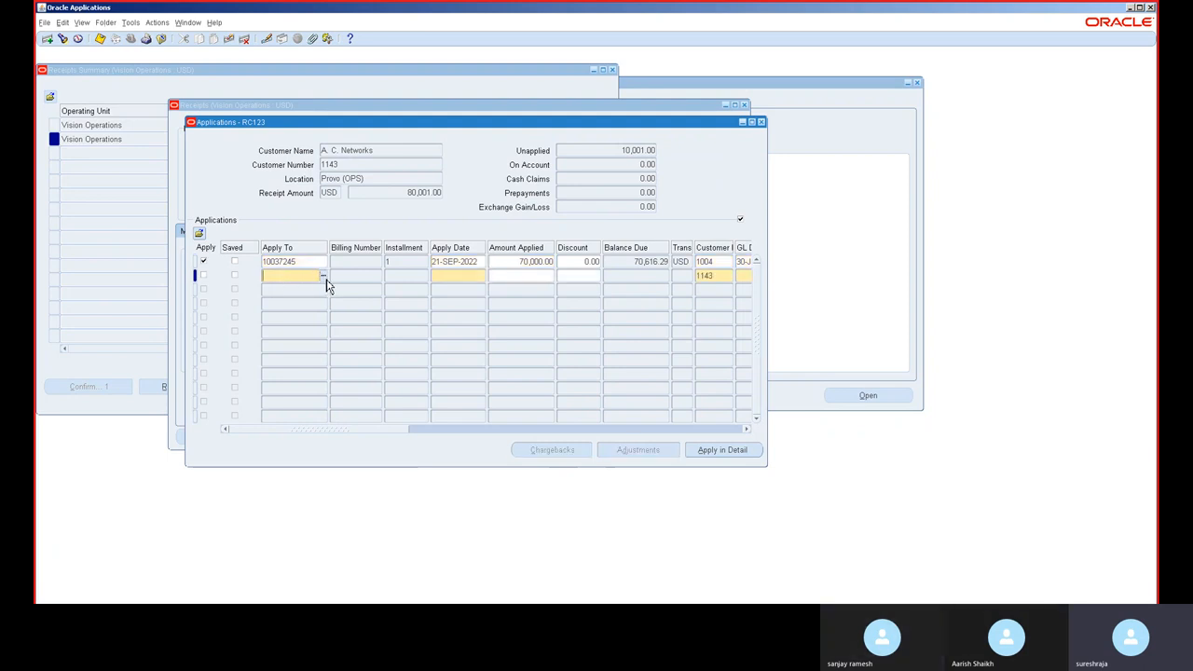
left_click(323, 277)
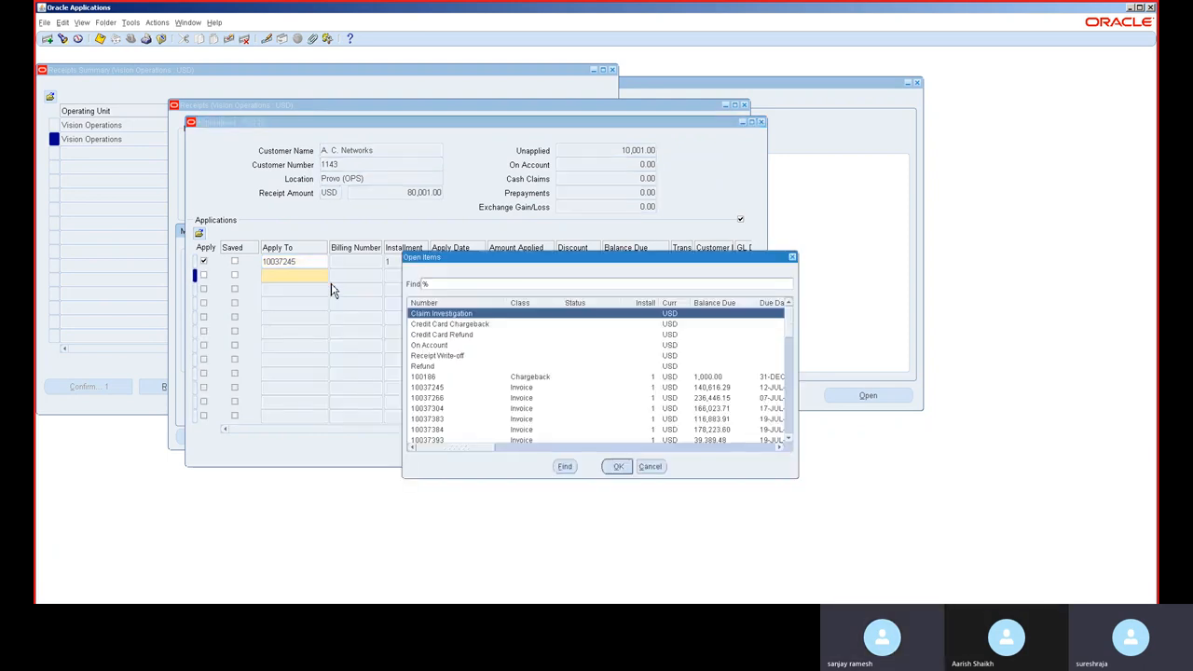
double_click(448, 368)
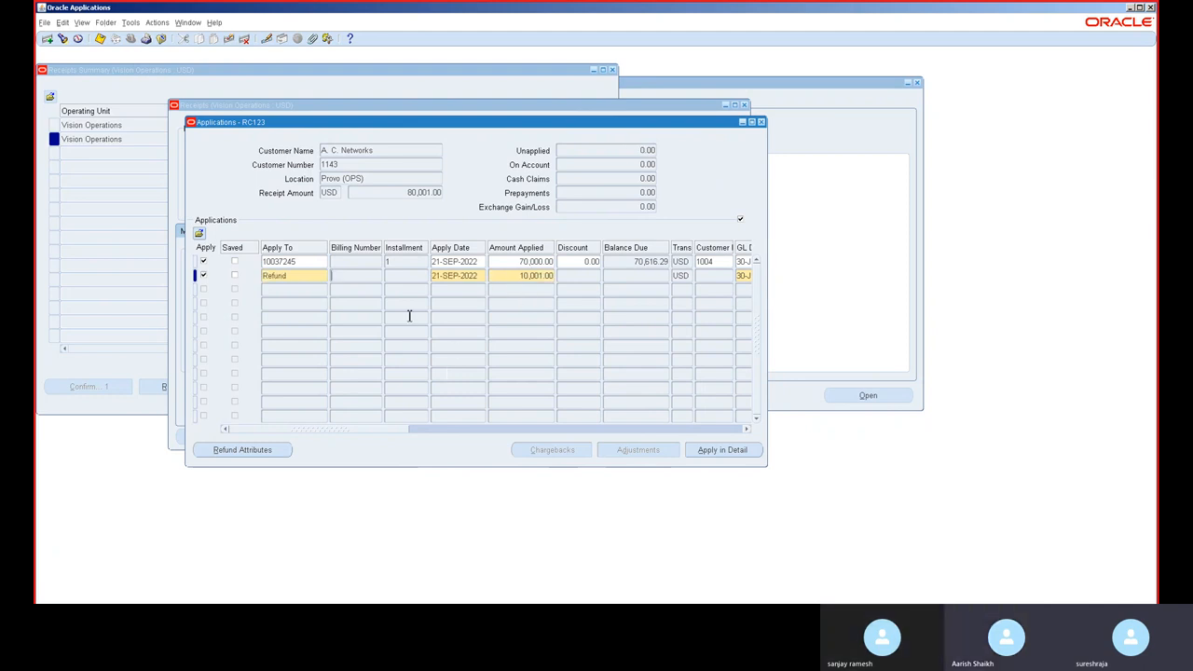
Step: Open the refund row's Refund Attributes and set the Refund Payment Method to Check, then apply them
left_click(263, 456)
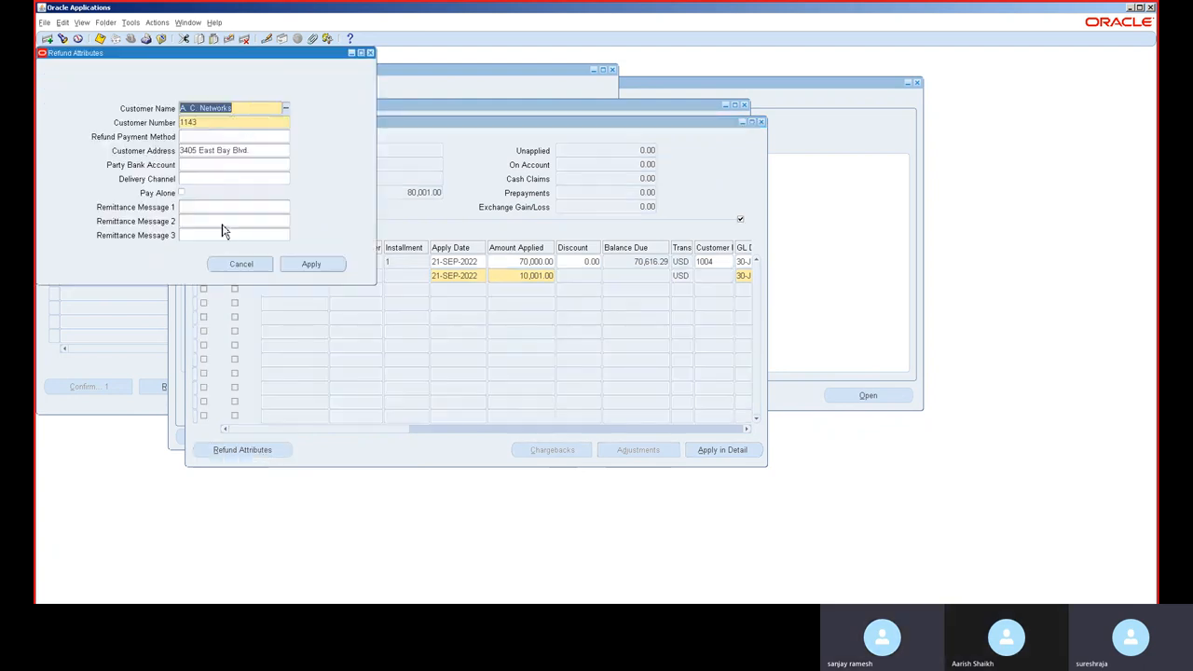
left_click(232, 137)
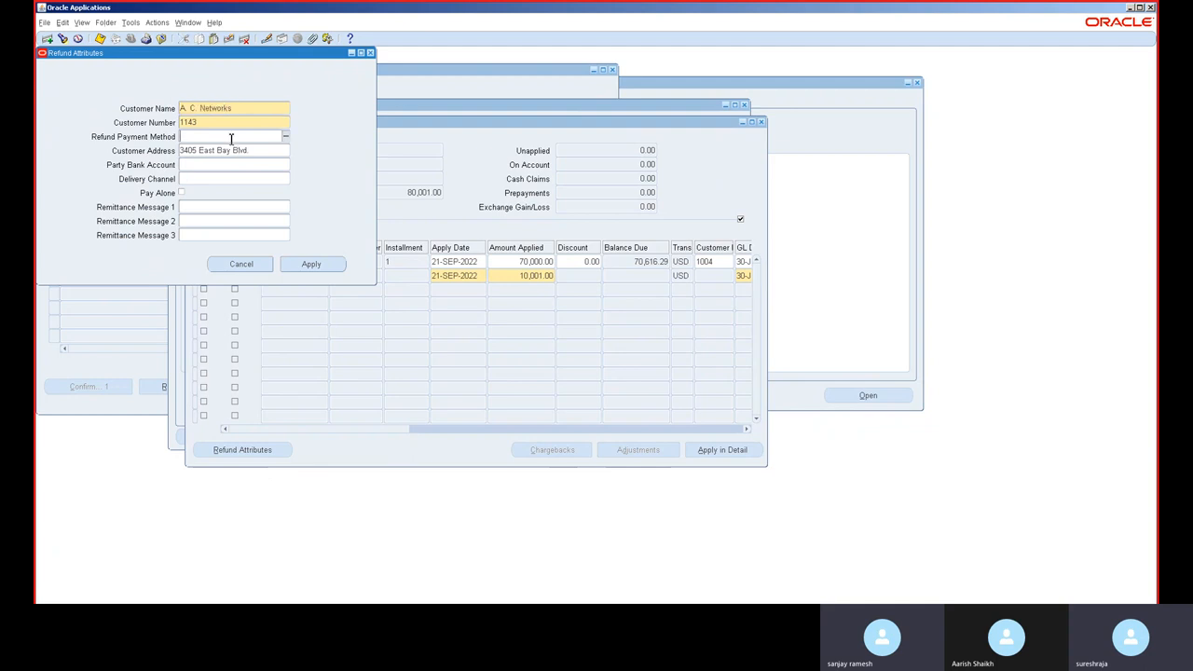
type("cash")
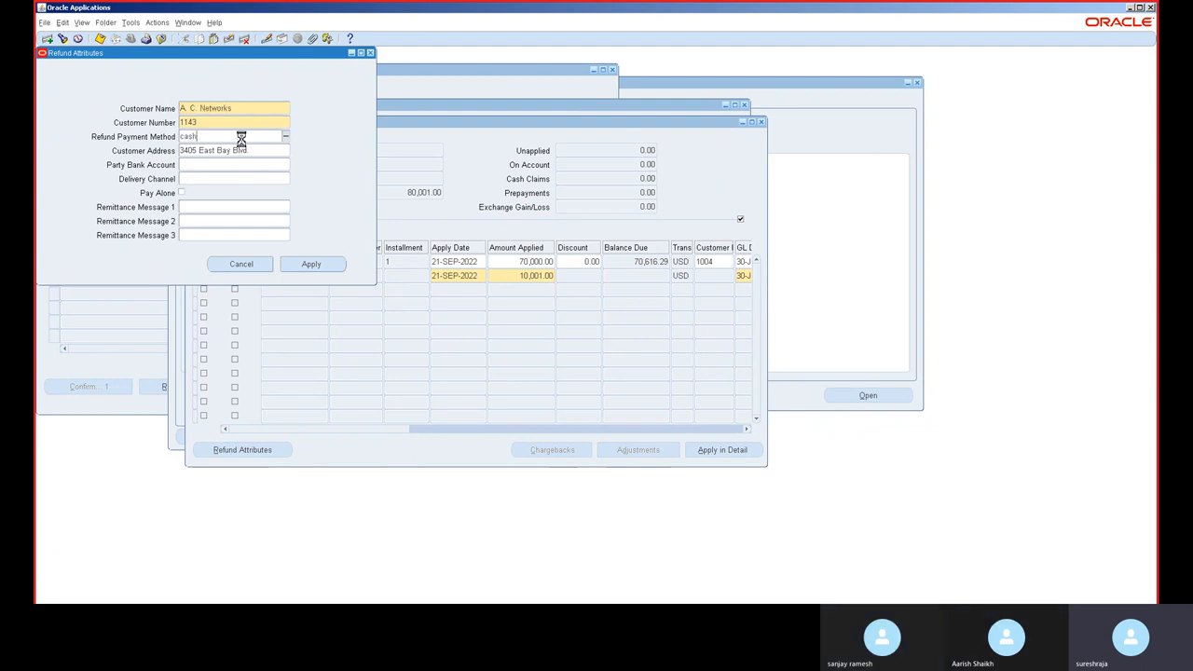
double_click(240, 137)
key("BackSpace")
left_click(284, 137)
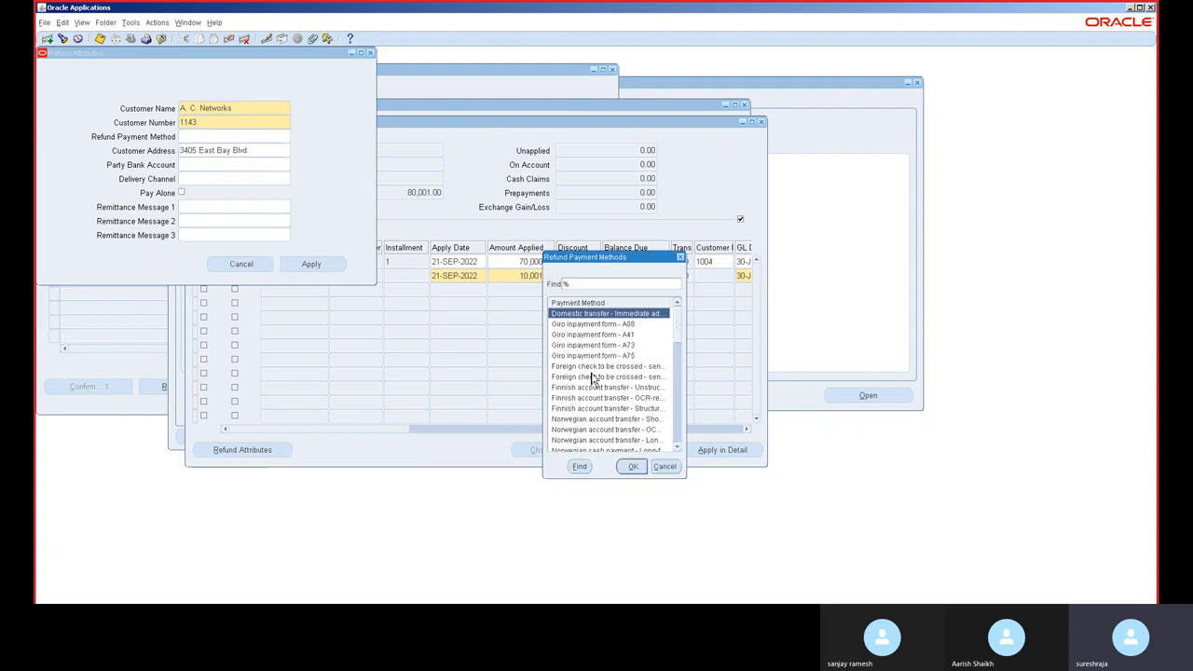
type("c")
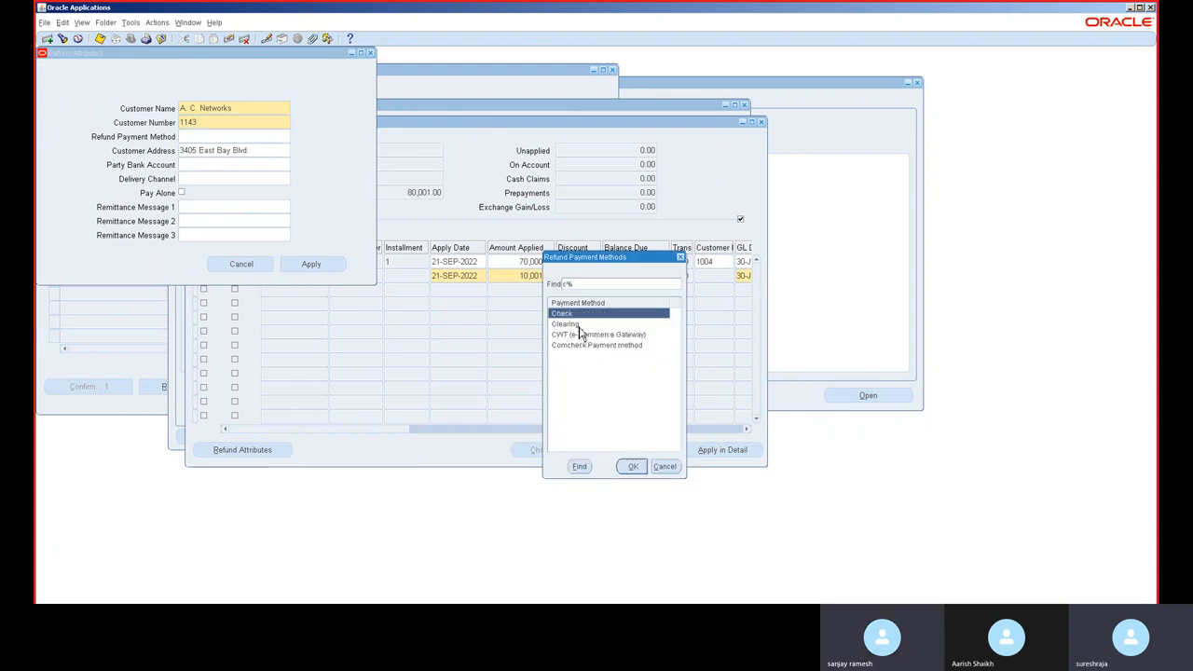
key("Return")
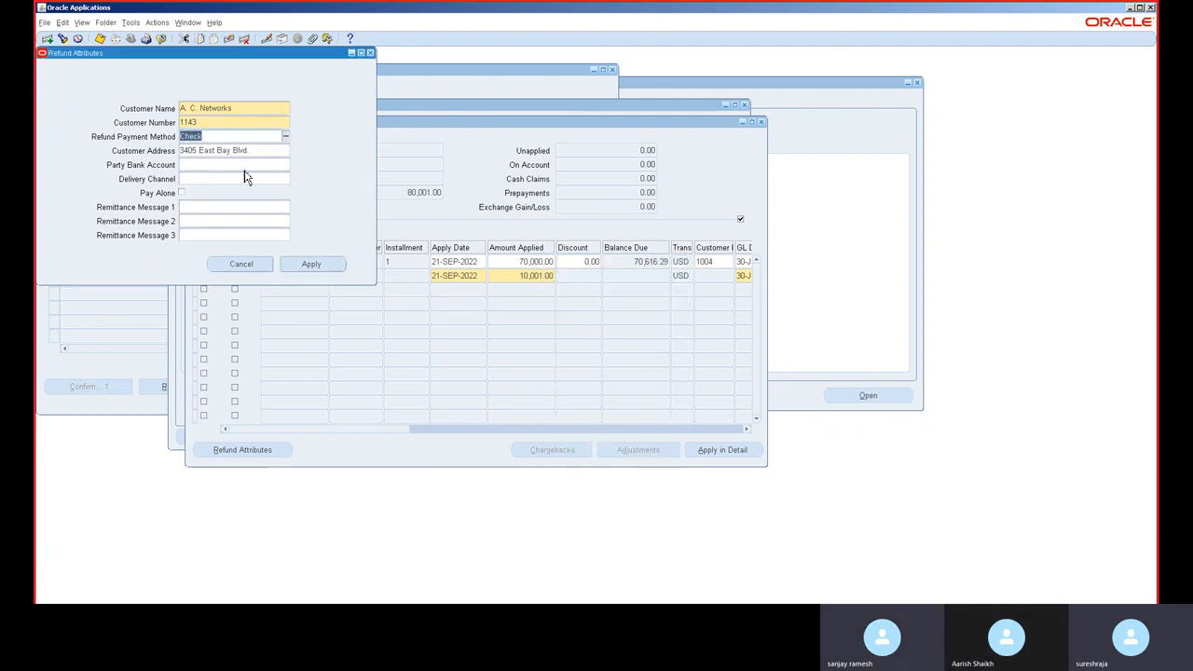
left_click(323, 267)
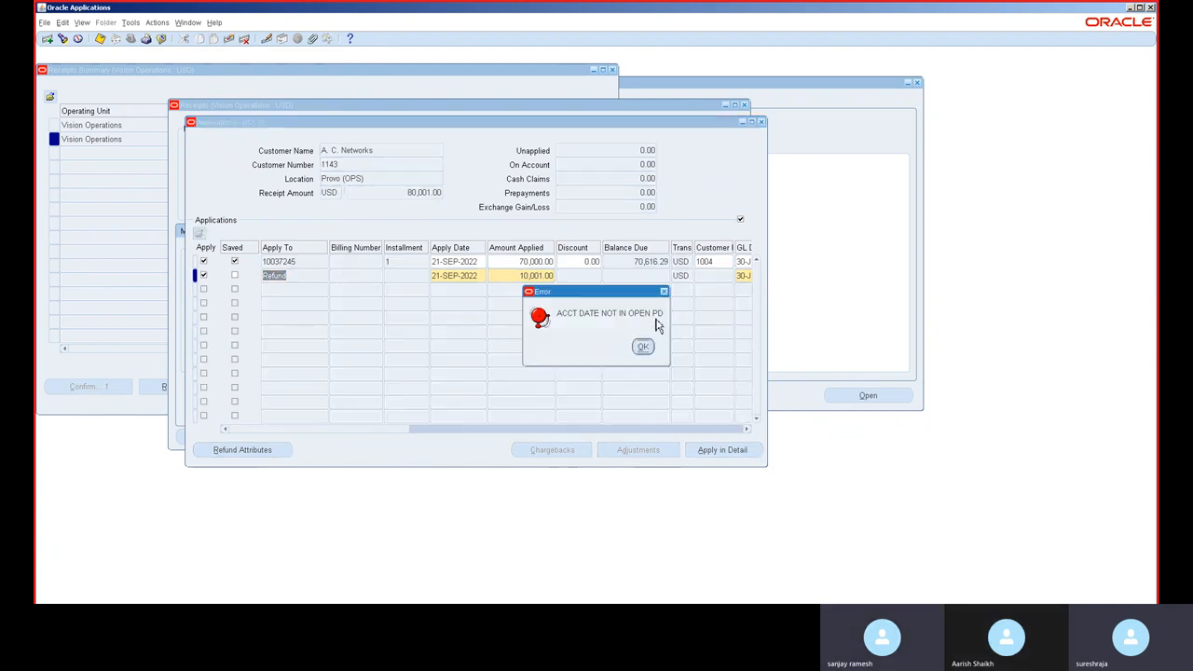
left_click(642, 347)
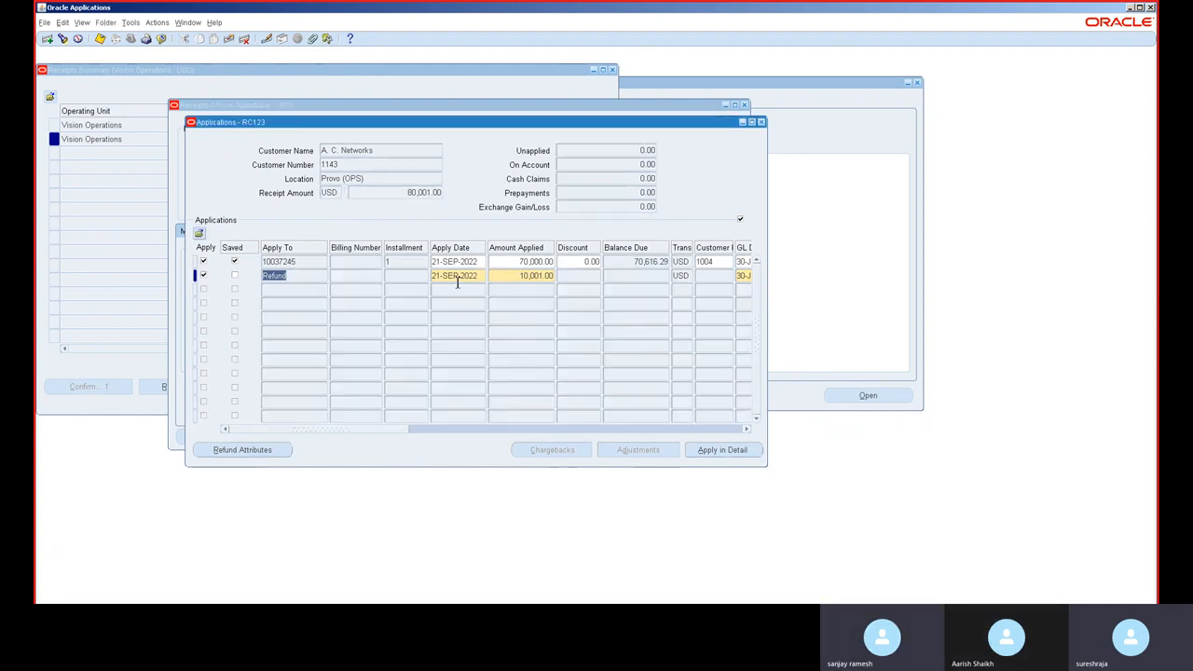
Step: Try to set the refund row's apply date to 30APR2022
key("Tab")
key("Tab")
type("30APR2022")
key("Tab")
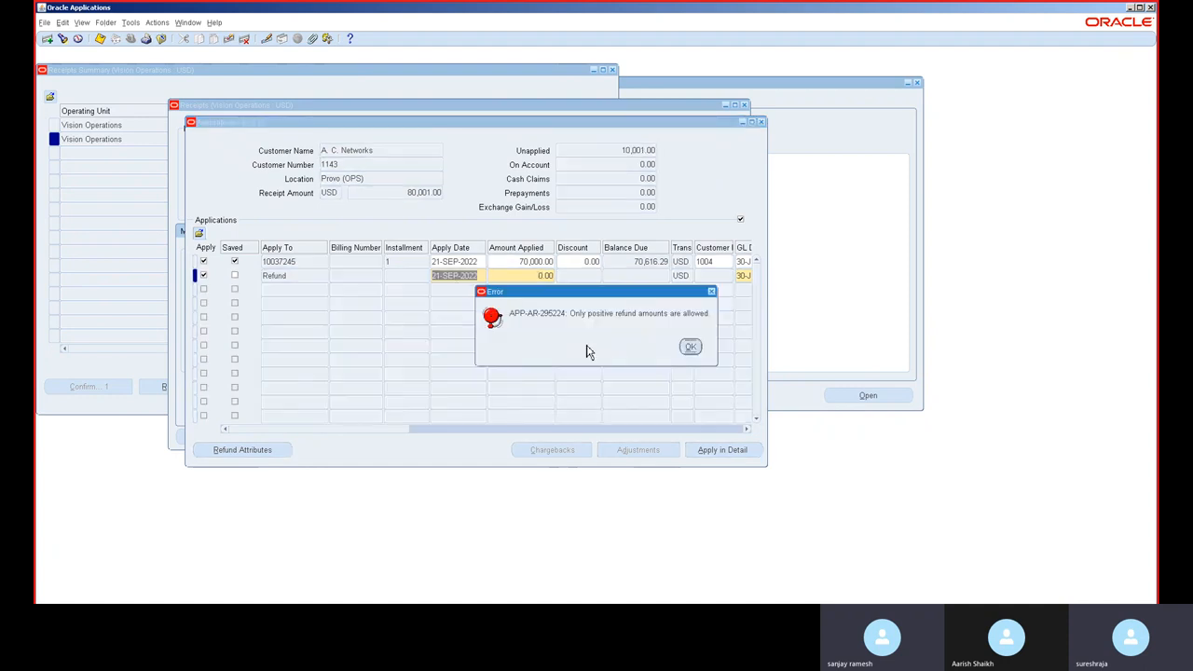
left_click(691, 348)
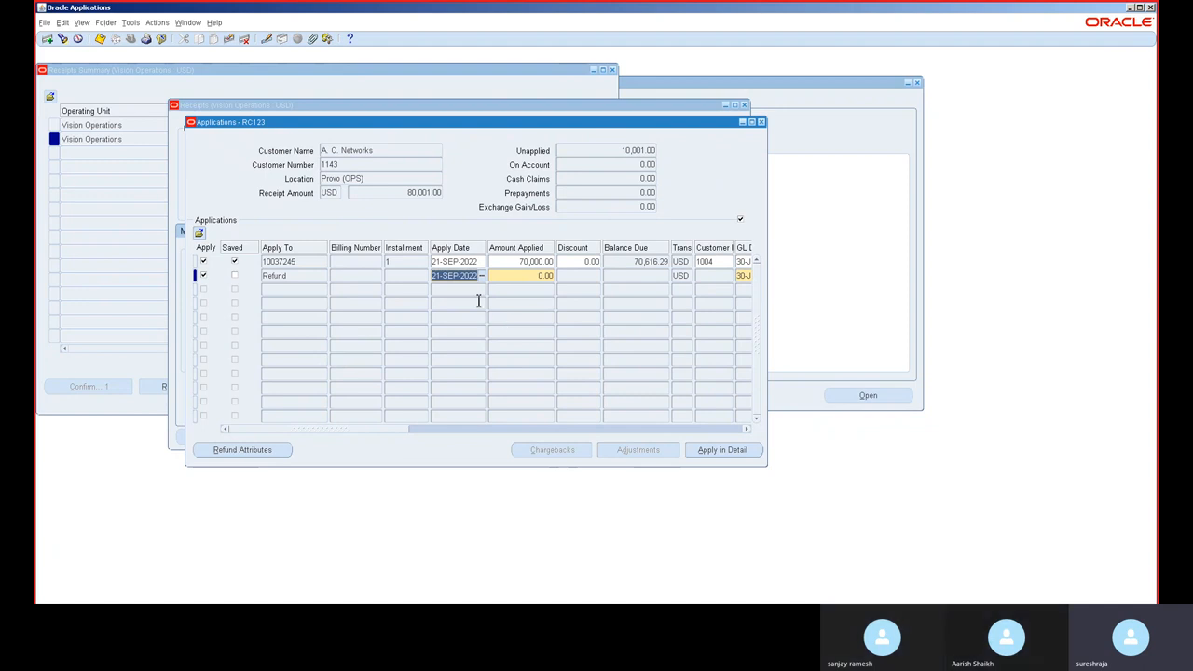
Step: Try changing the refund row's apply date to 30APR2014 and then 30APR2018
type("30APR2014")
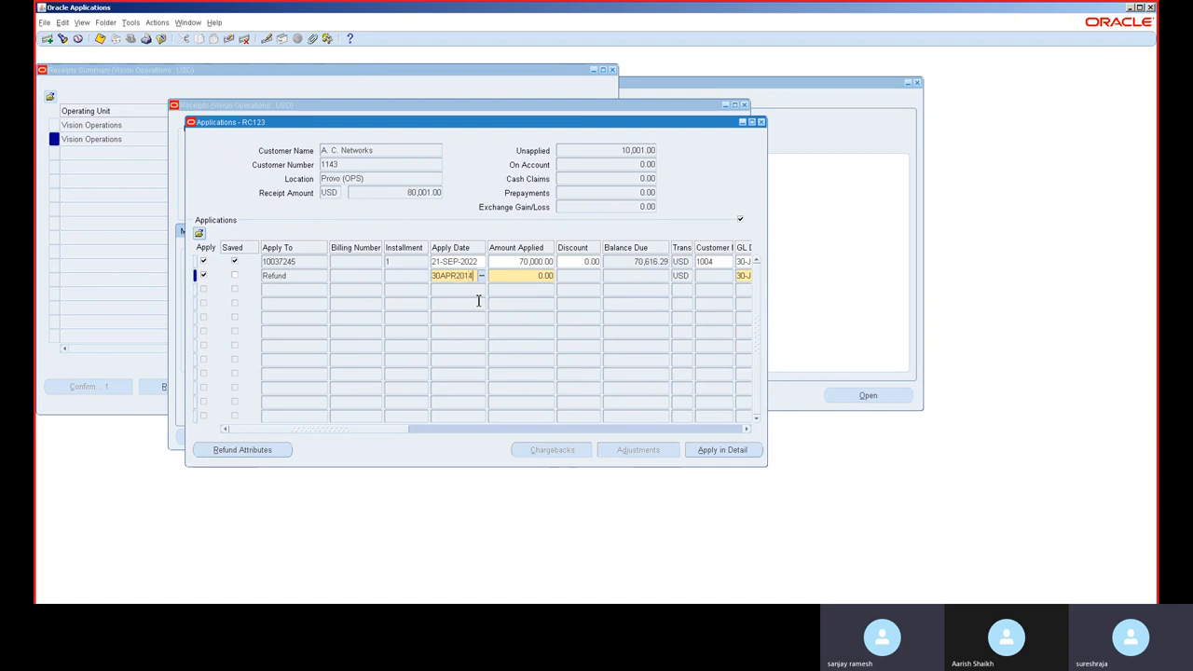
key("Tab")
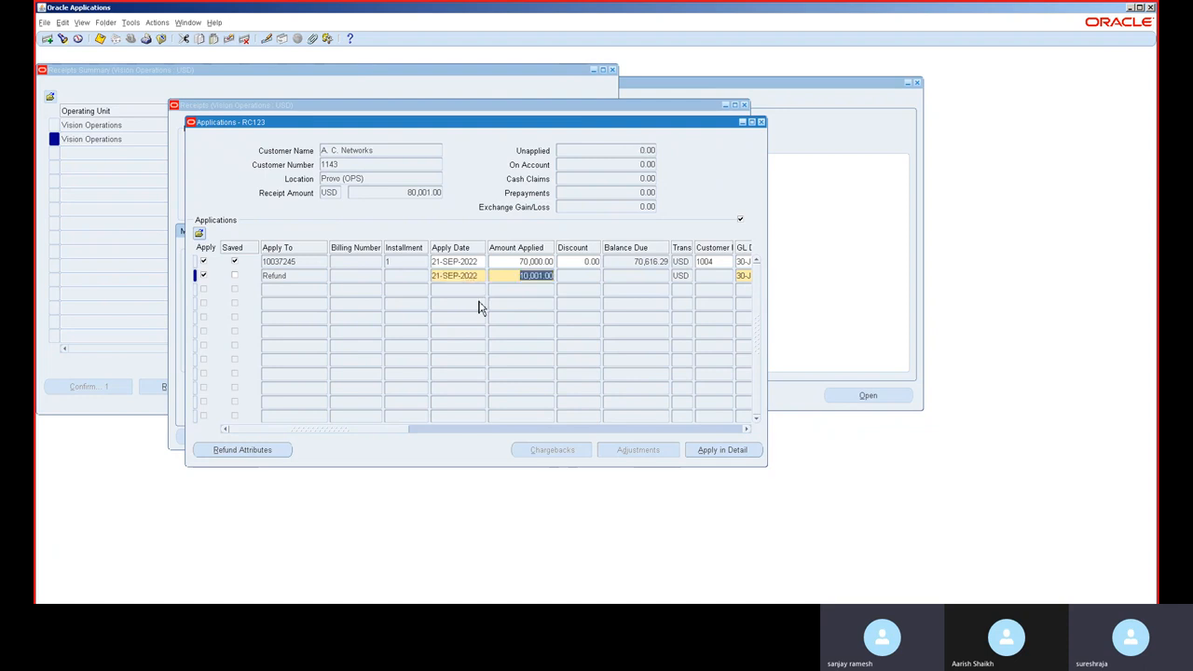
key("shift+Tab")
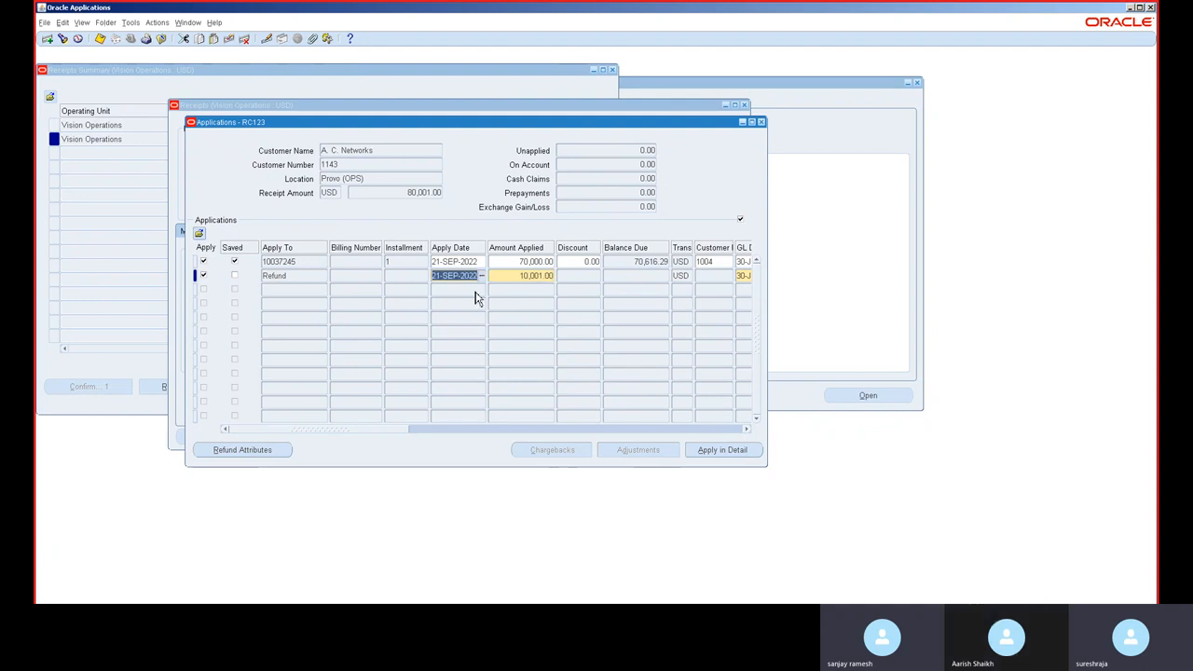
type("30APR2018")
key("Tab")
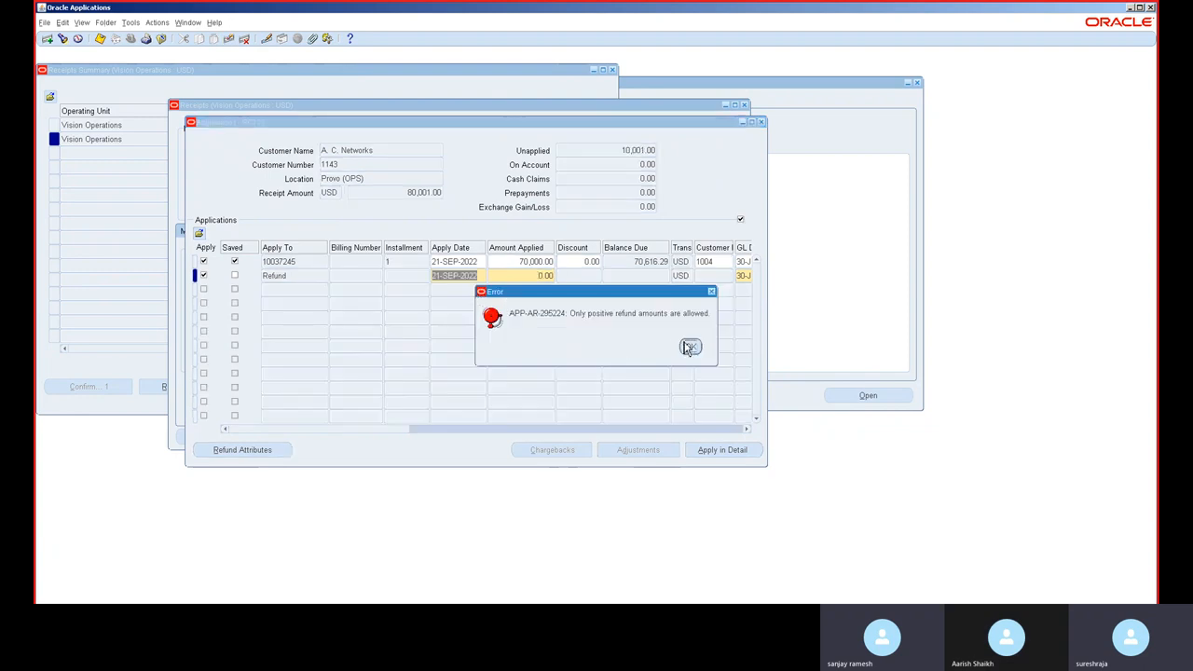
left_click(690, 346)
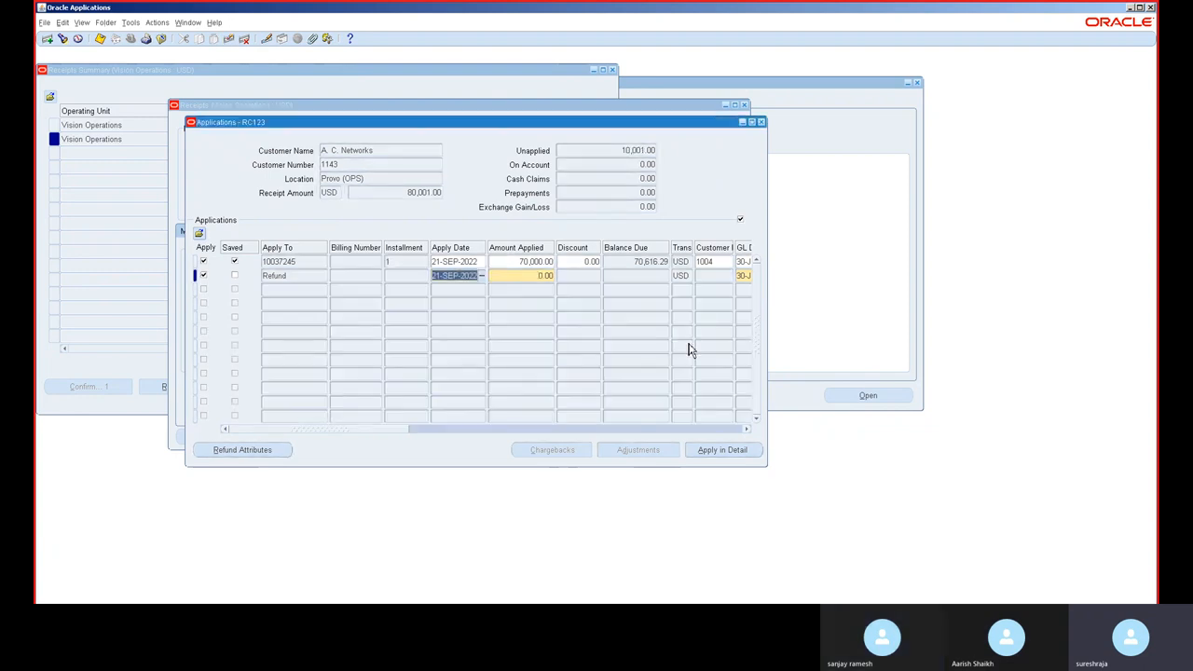
Step: Close the receipt's Applications form without keeping the refund row
key("Tab")
left_click(687, 343)
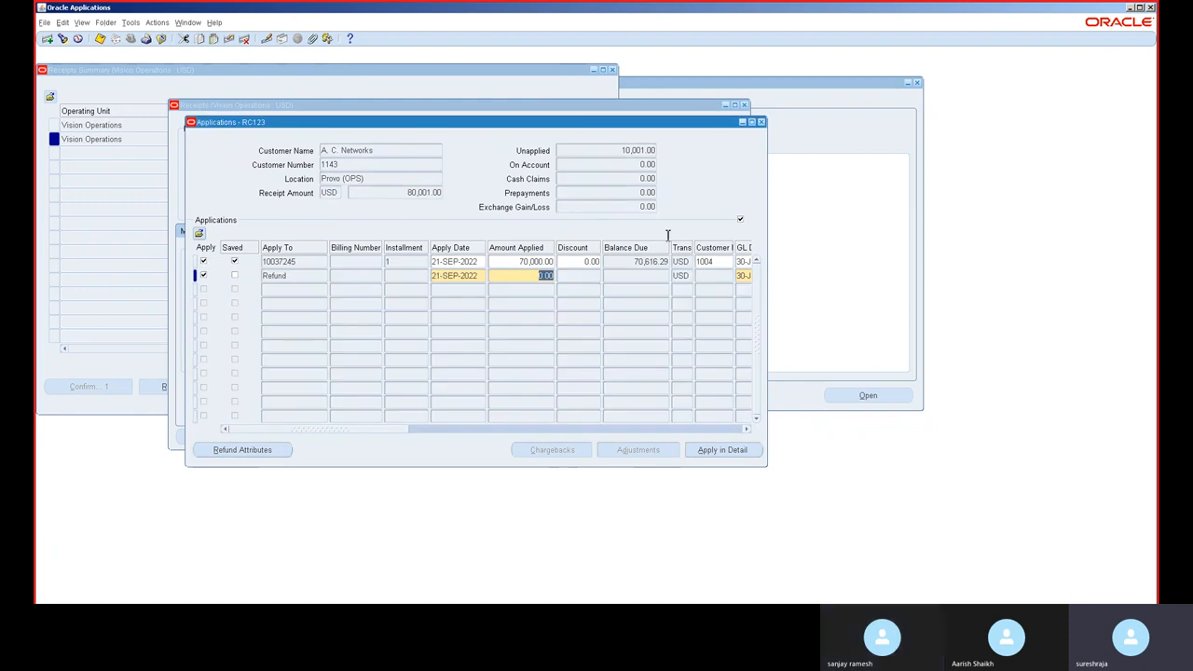
left_click(760, 121)
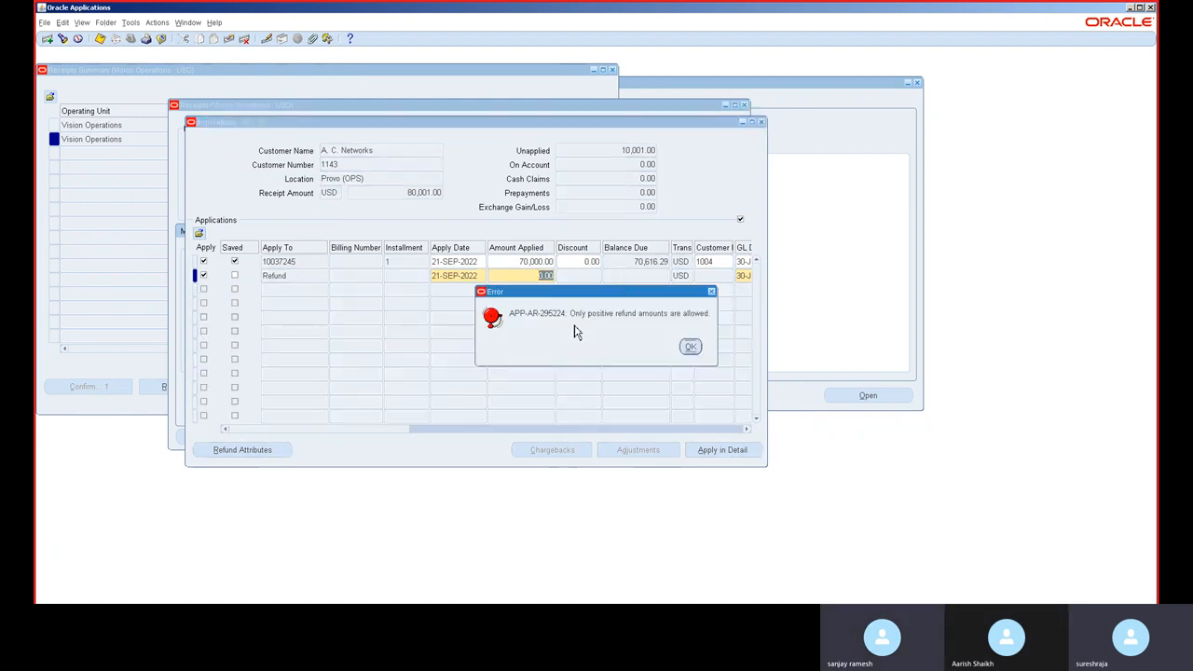
left_click(691, 347)
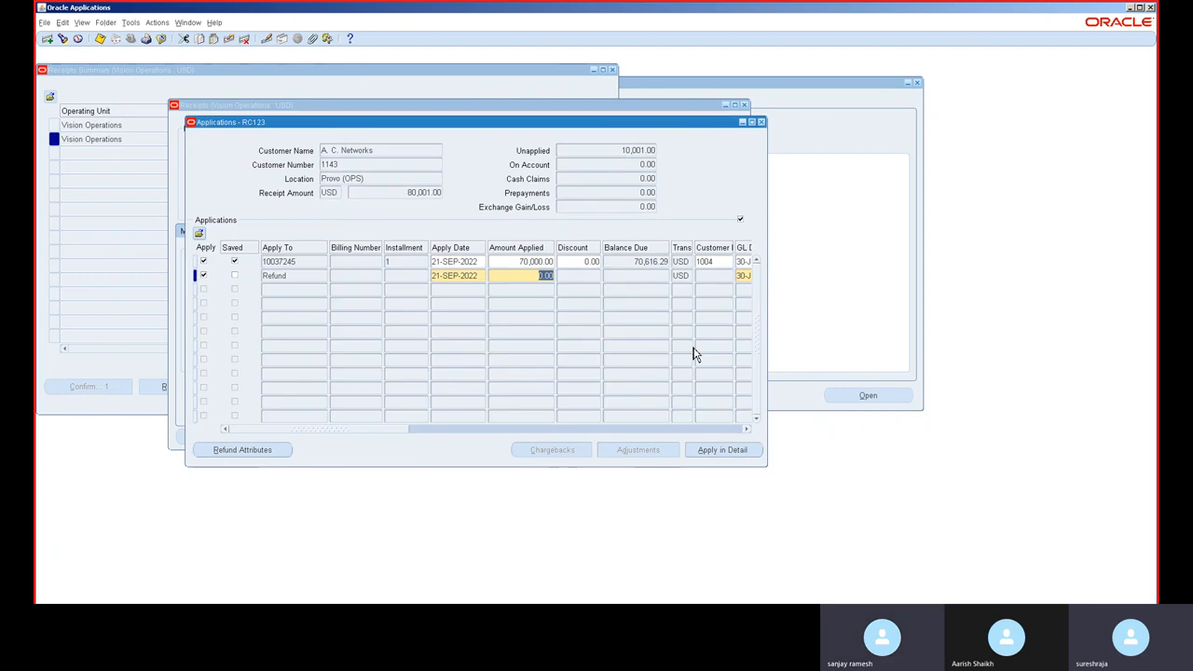
left_click(729, 245)
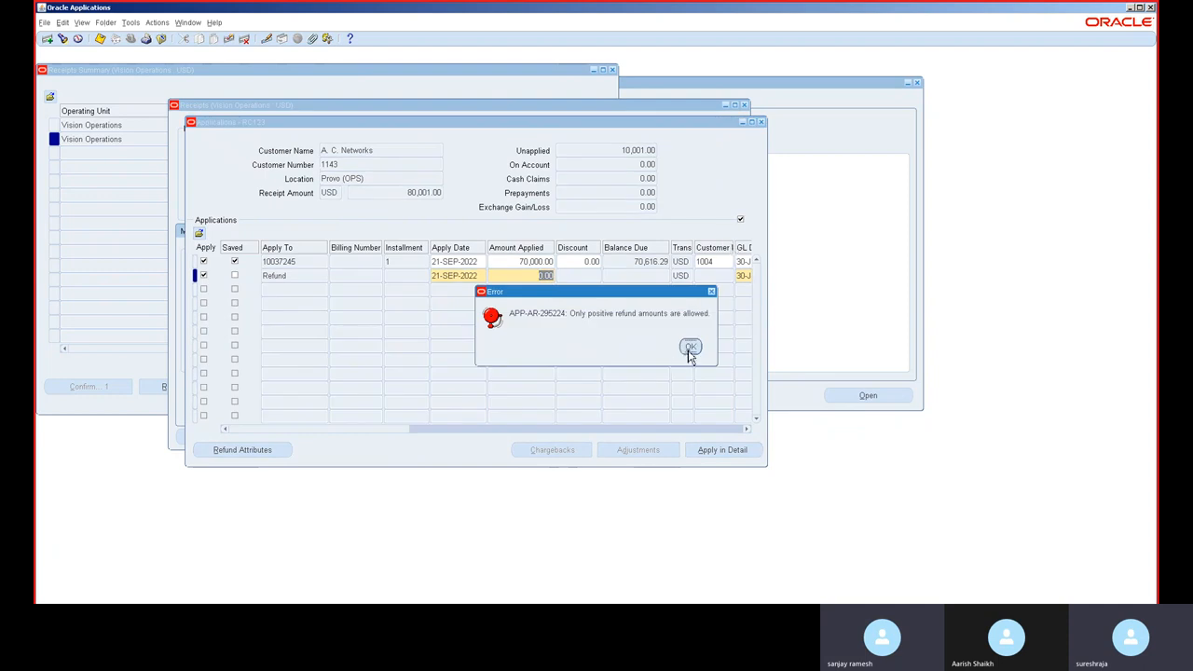
left_click(689, 348)
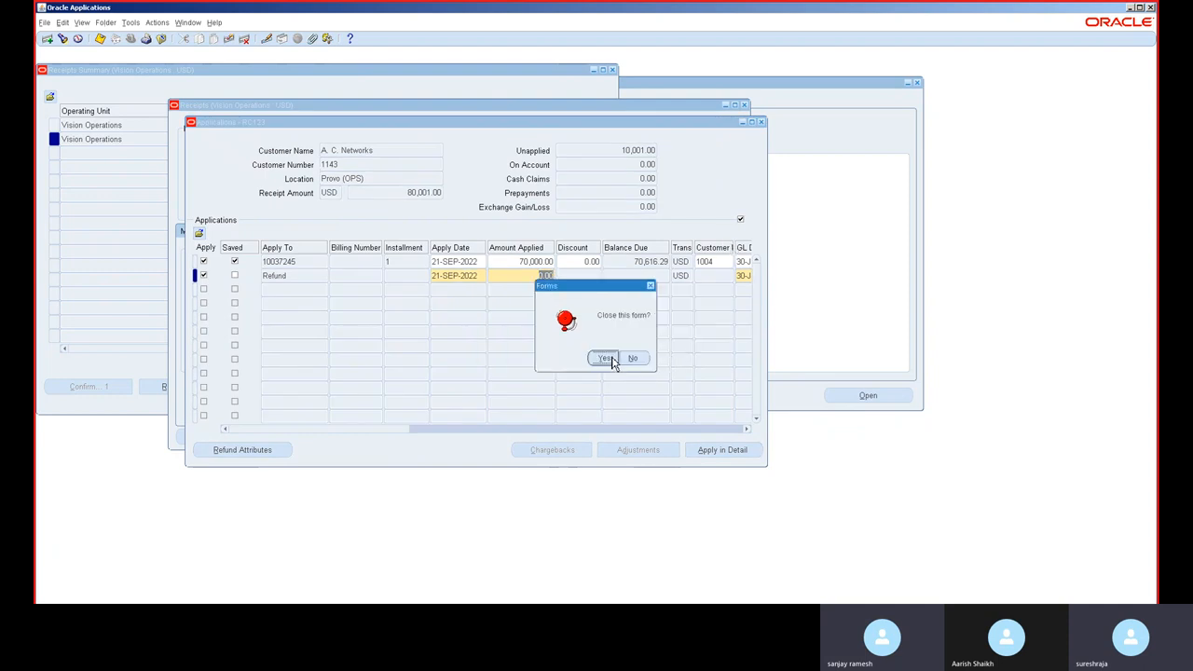
left_click(612, 360)
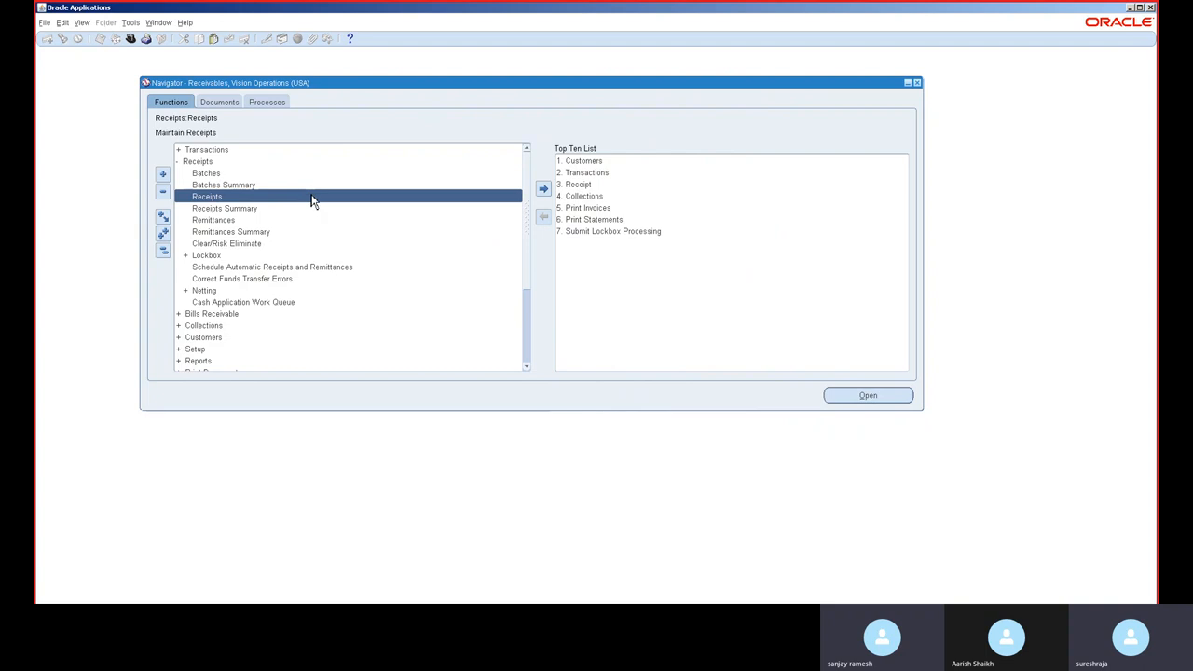
Step: Open a new receipt with Cash method, receipt number 123 and receipt date 30-JUN-2014 matching the GL date
double_click(310, 195)
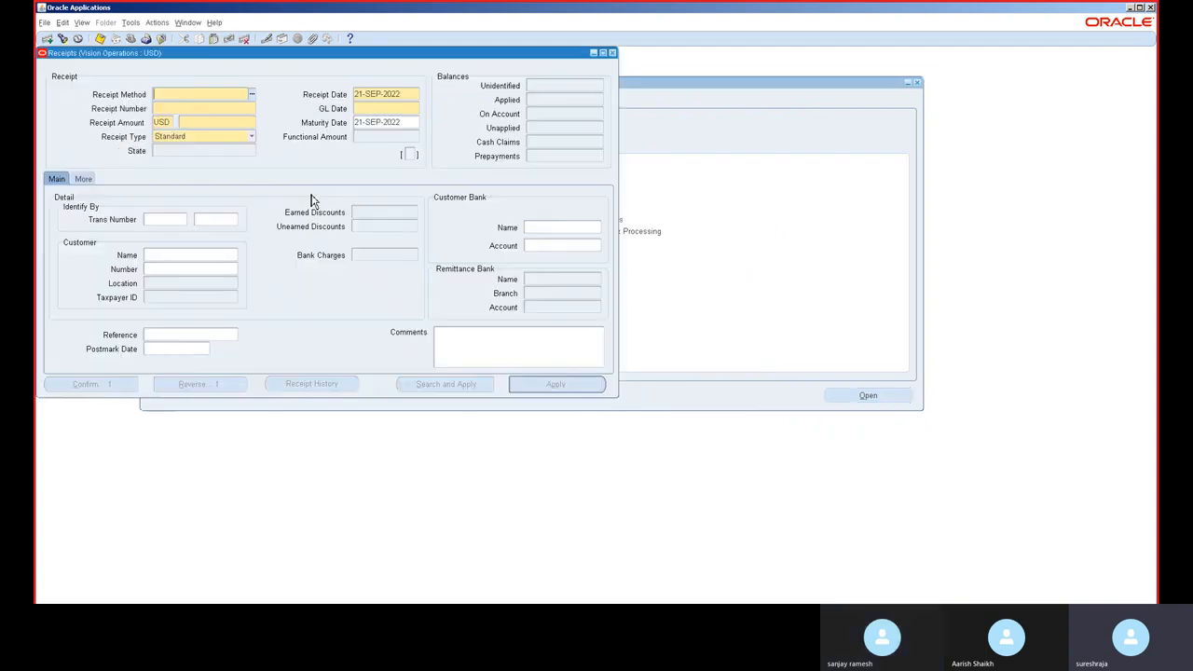
type("cash")
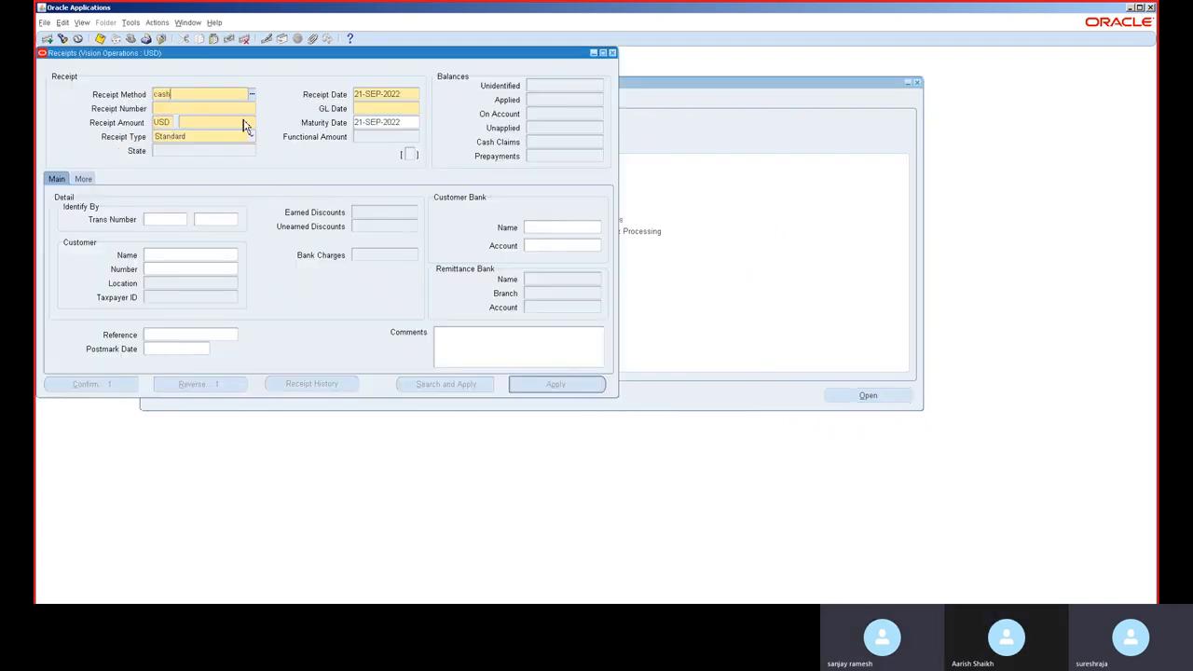
key("Tab")
key("Return")
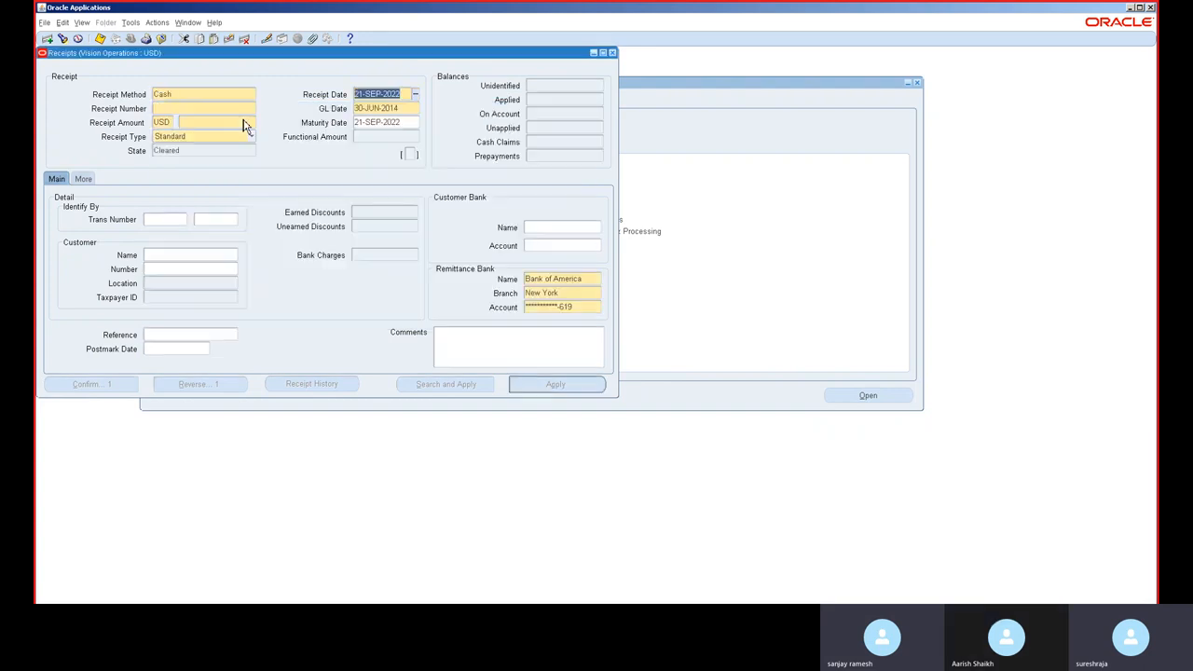
left_click(392, 108)
key("ctrl+c")
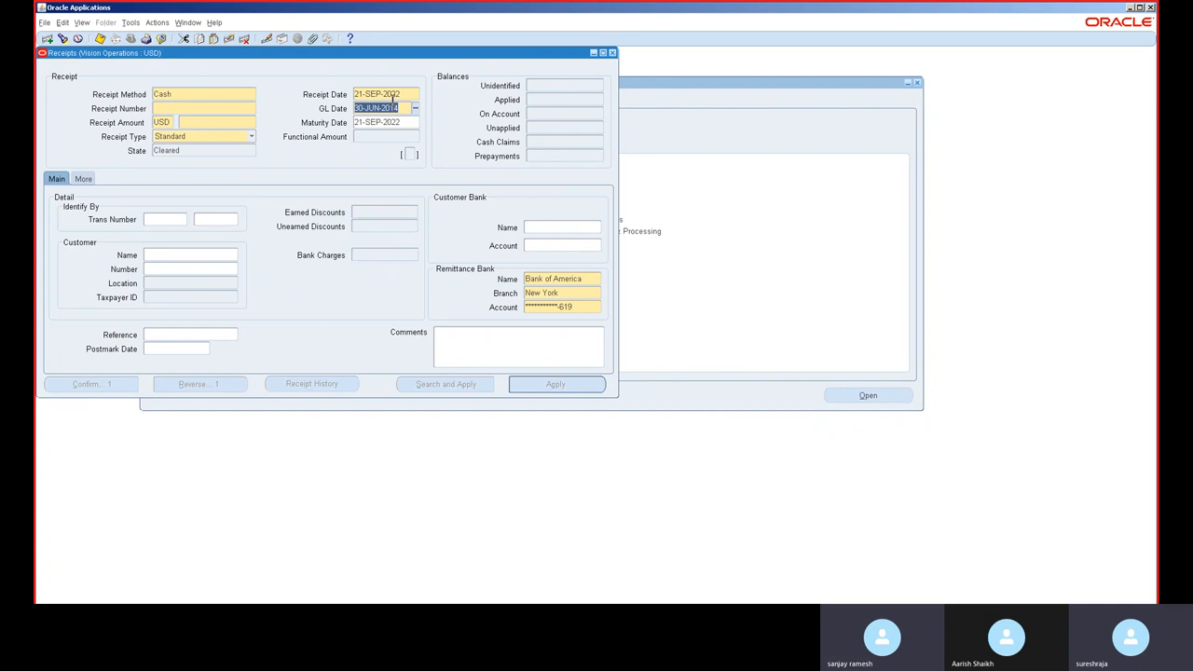
left_click(393, 97)
key("ctrl+v")
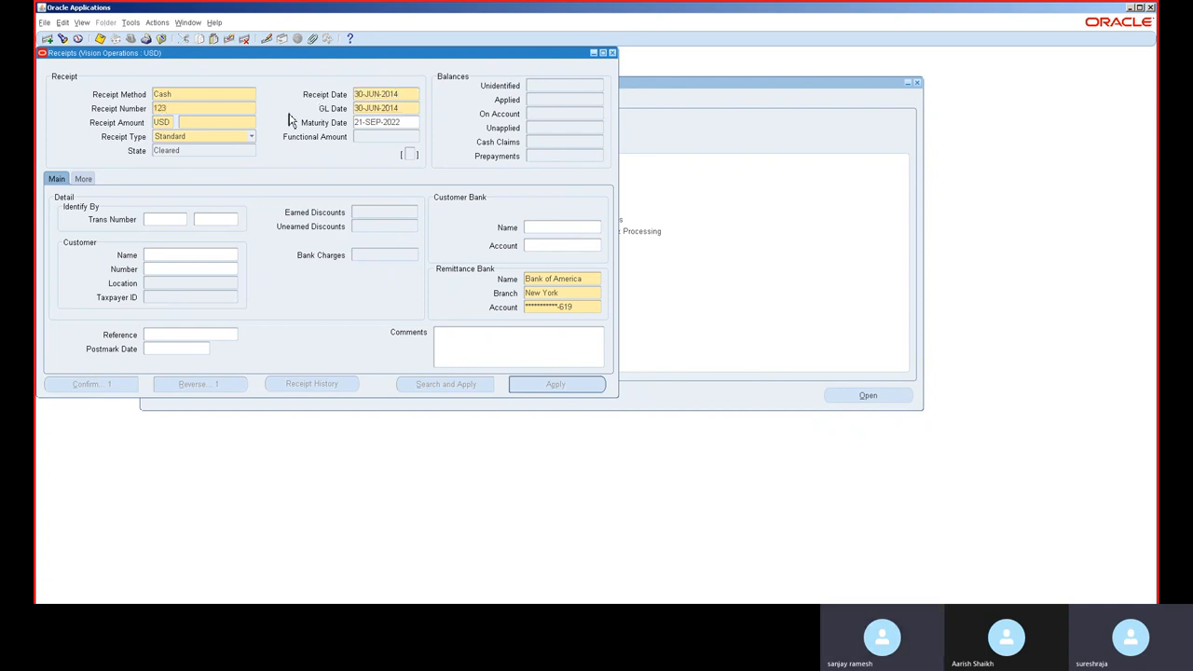
Step: Set the receipt amount to 5,000 and the customer to ABC Corporation Americas
left_click(235, 127)
type("5000")
key("Tab")
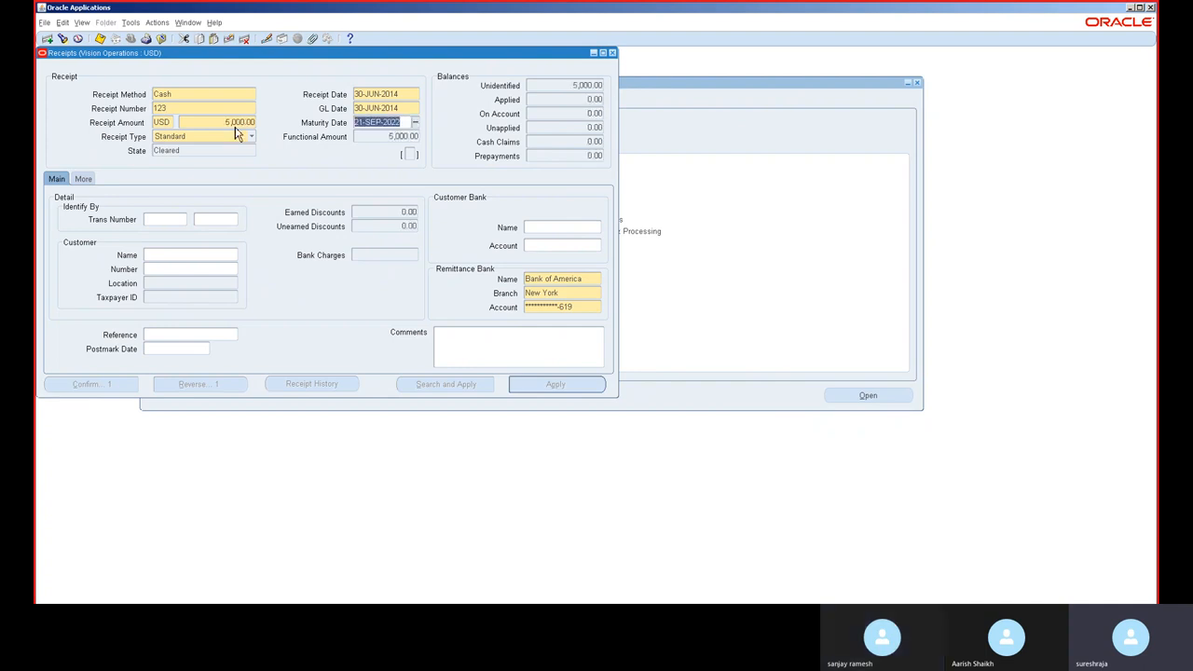
left_click(190, 255)
type("a")
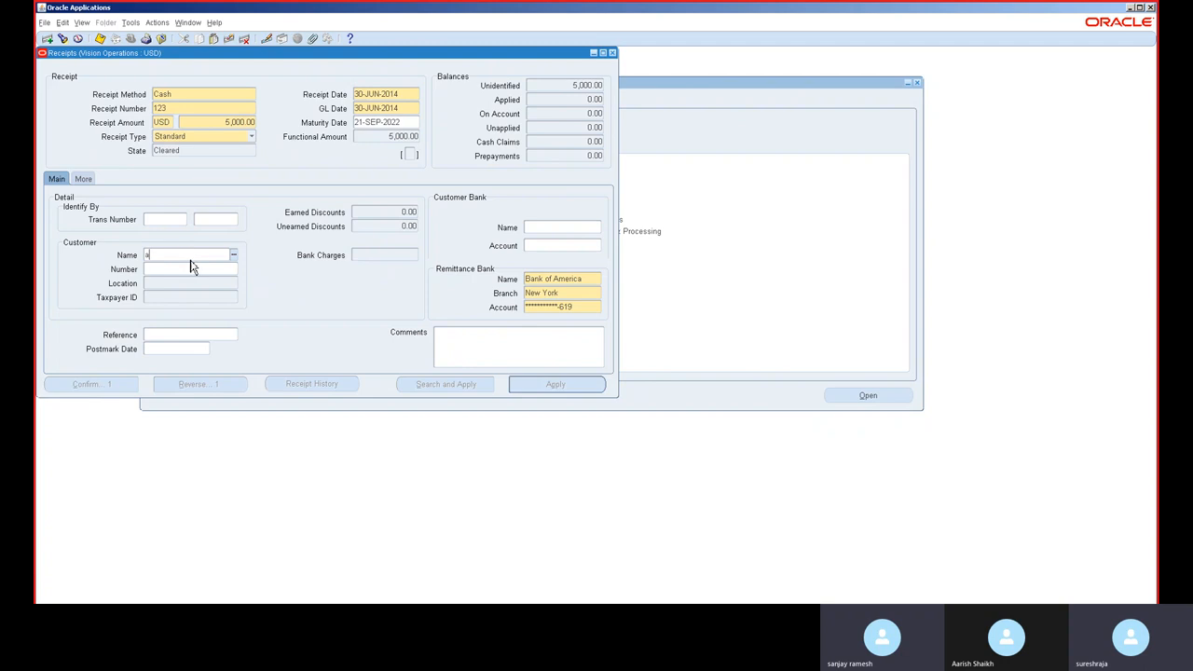
key("Tab")
double_click(227, 357)
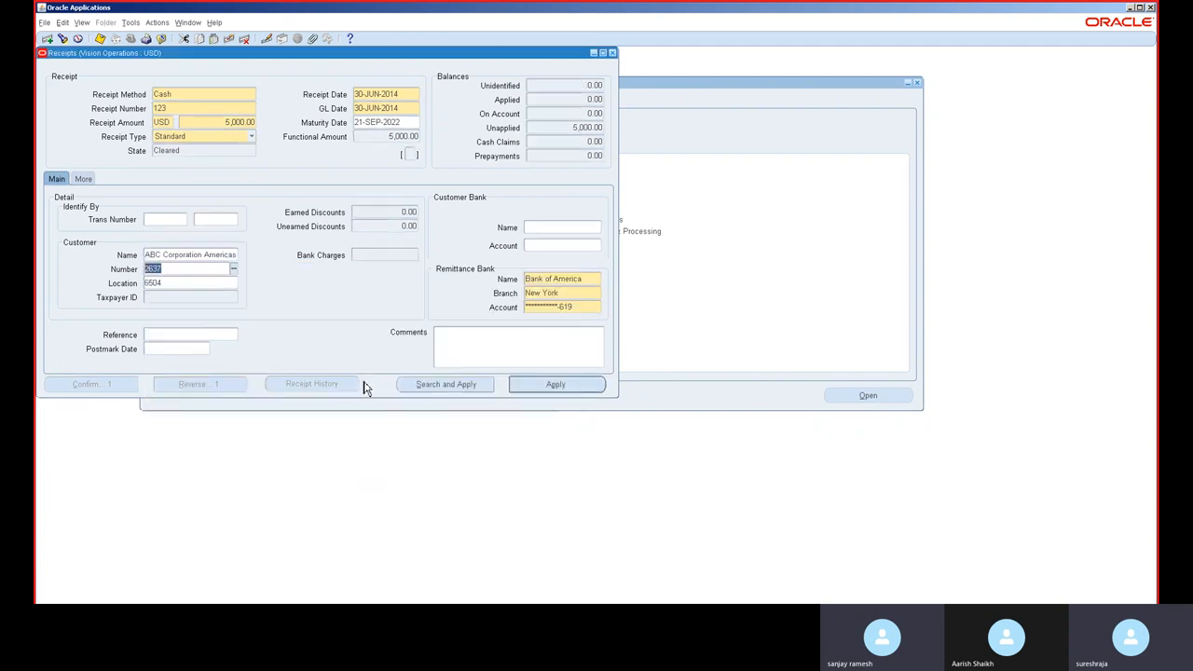
Step: Open the receipt's applications and apply the receipt as a Refund
left_click(547, 385)
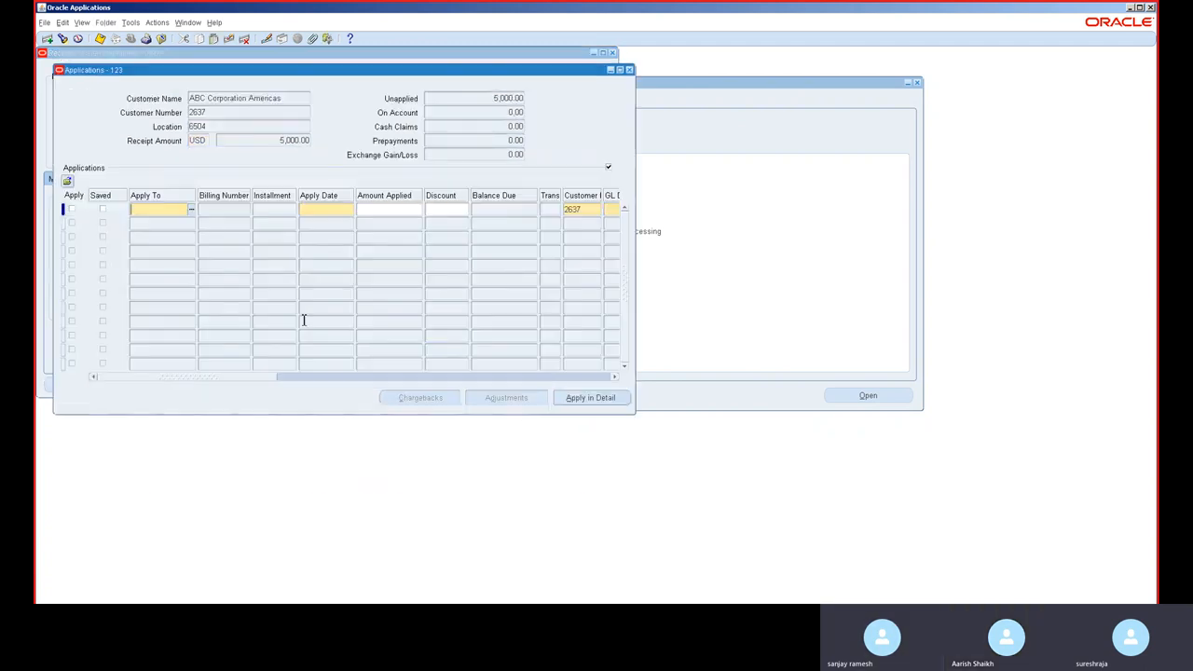
left_click(192, 210)
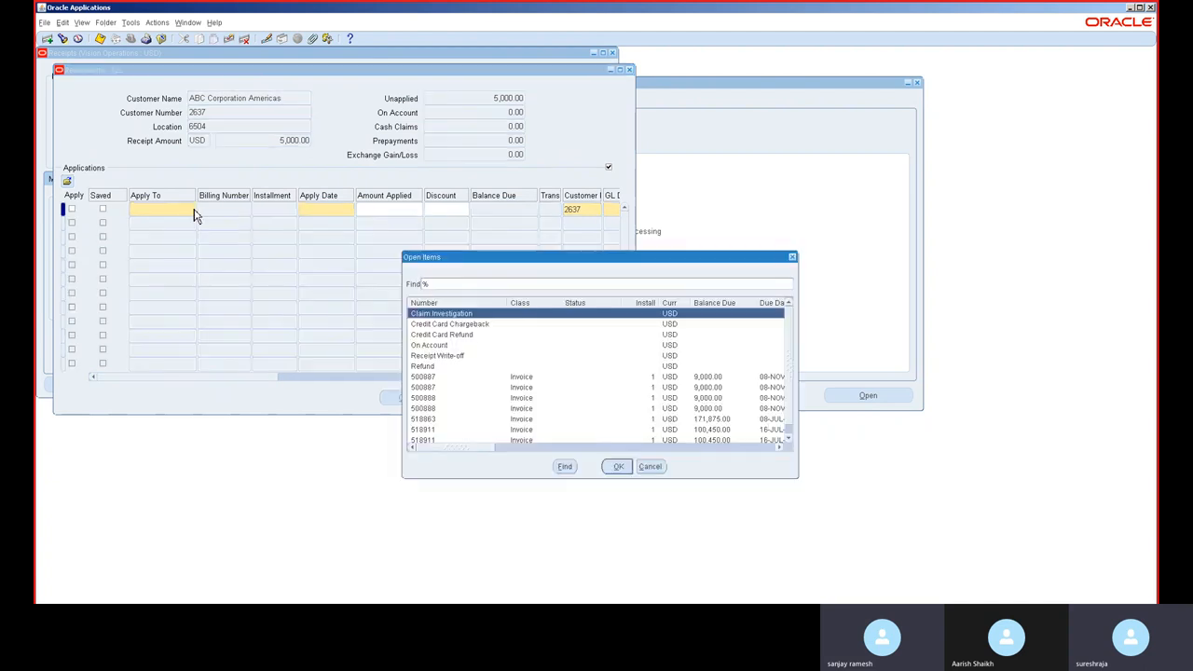
double_click(457, 367)
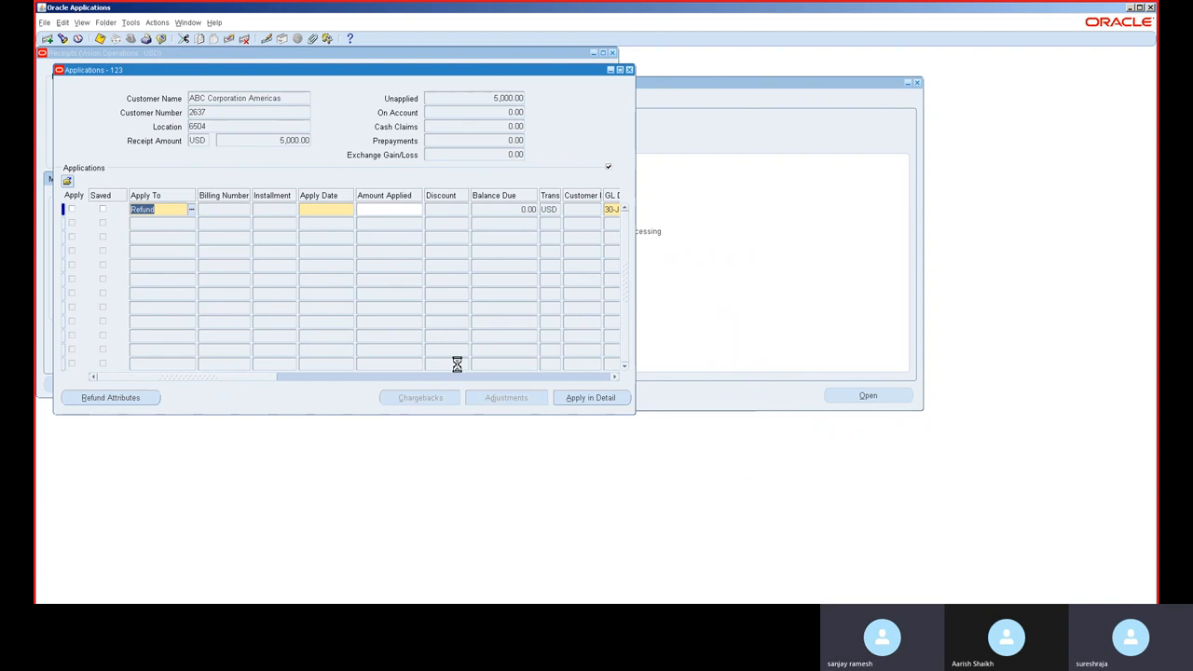
key("Tab")
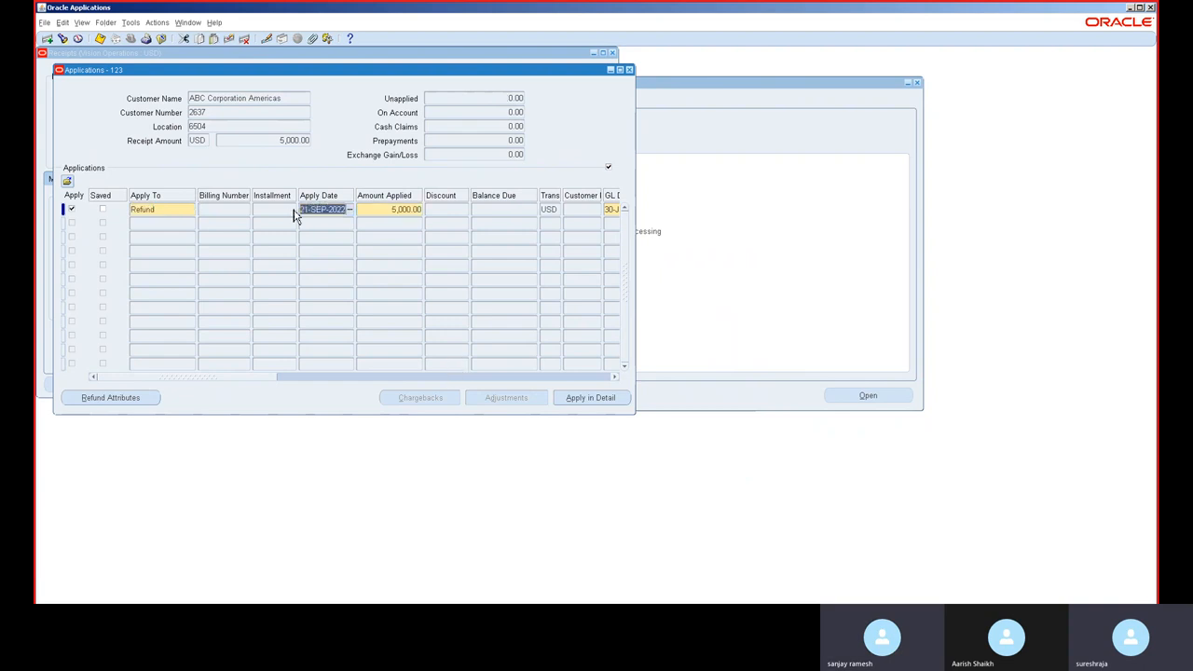
Step: Set the refund row's apply date to 30-JUN-2014
type("30-JUN-2014")
key("Tab")
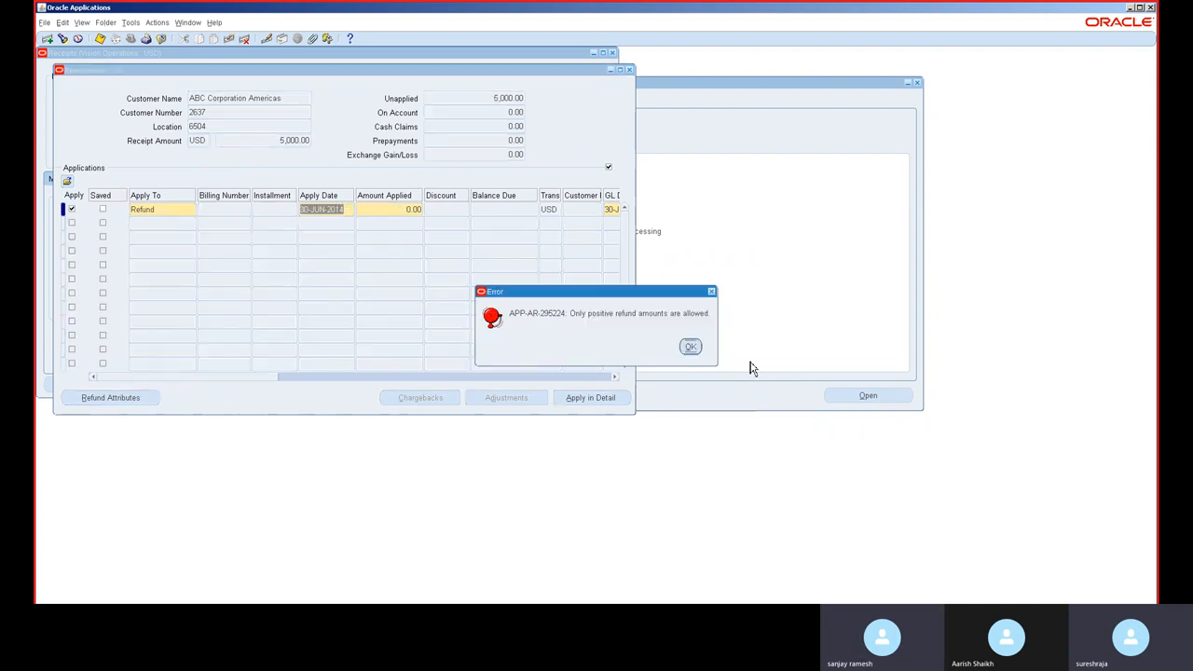
left_click(690, 348)
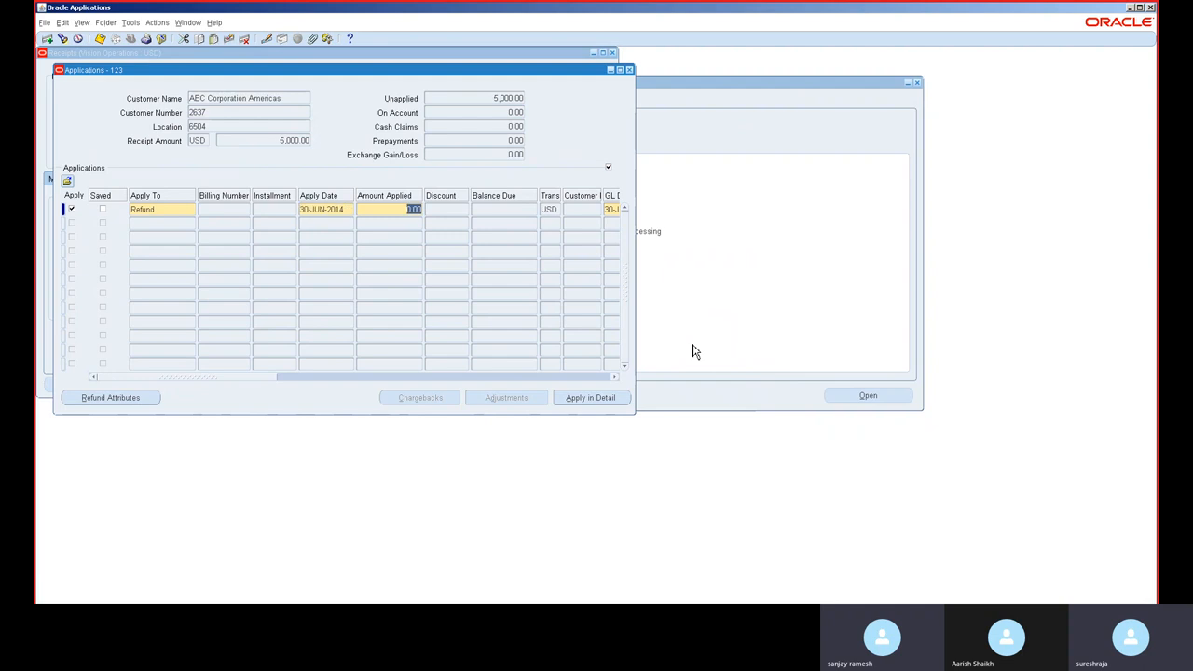
Step: Enter 5,000 as the refund's amount applied and try applying the refund attributes without a payment method
type("5000")
key("Tab")
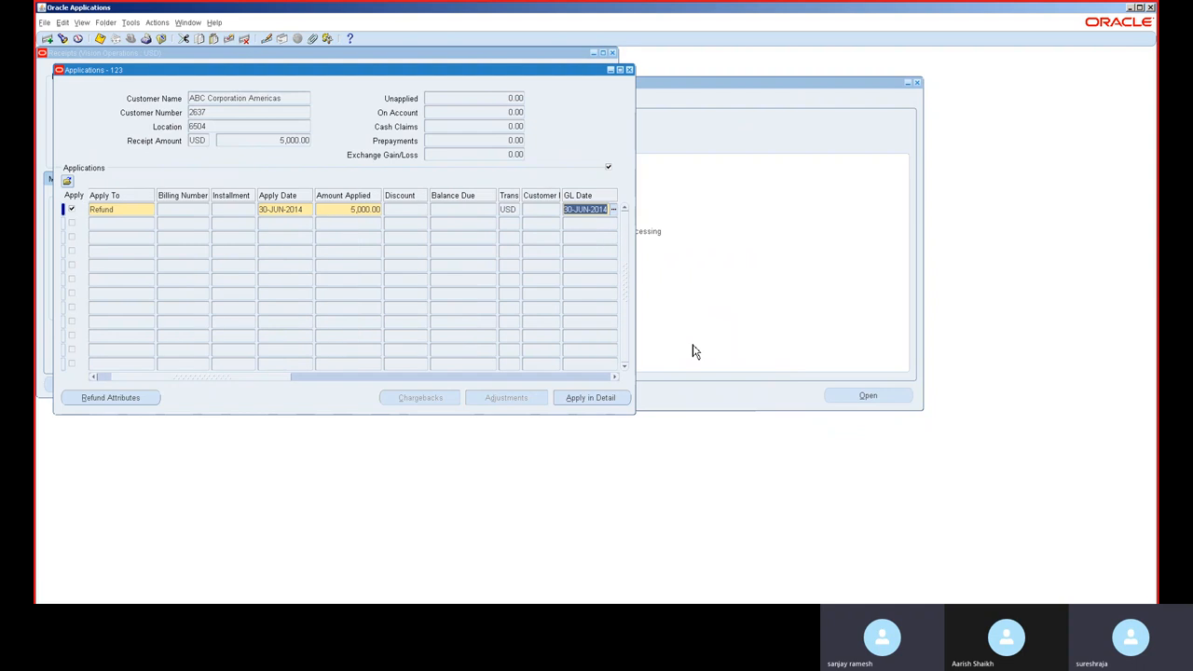
left_click(109, 398)
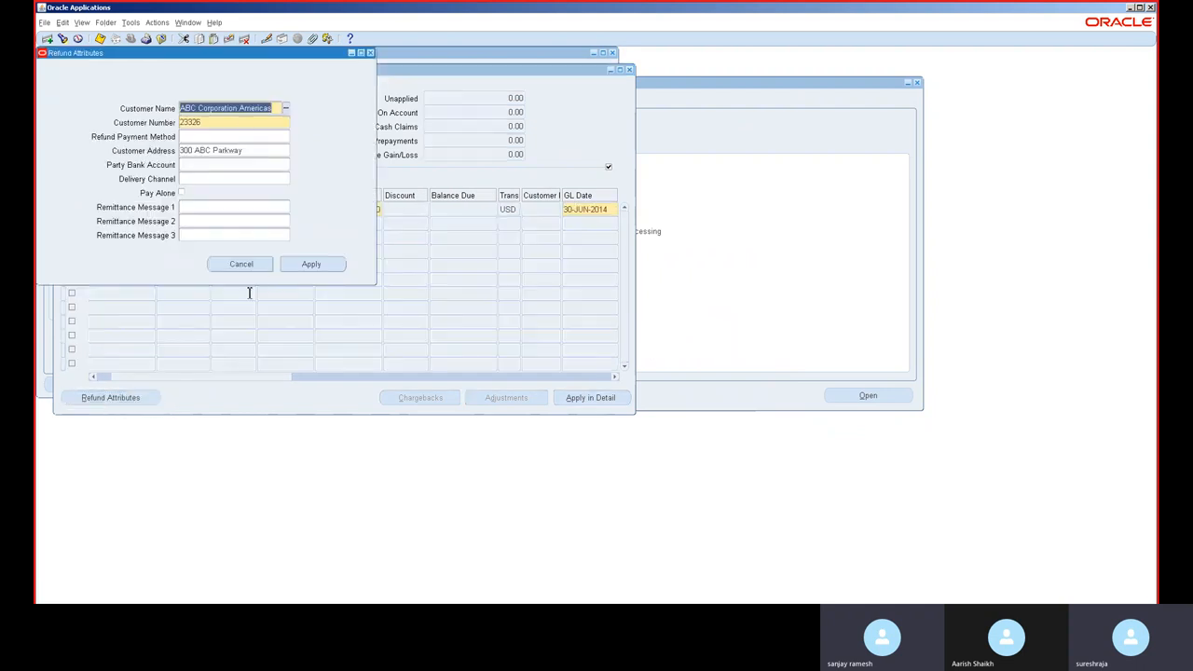
left_click(311, 264)
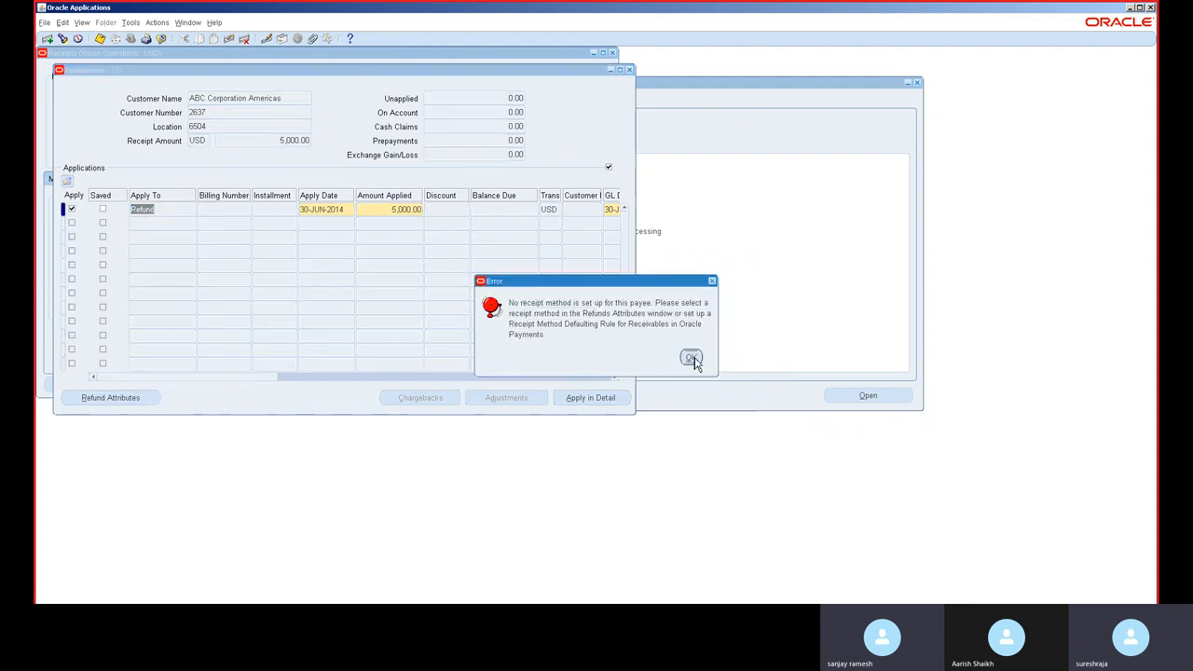
left_click(691, 359)
left_click(691, 358)
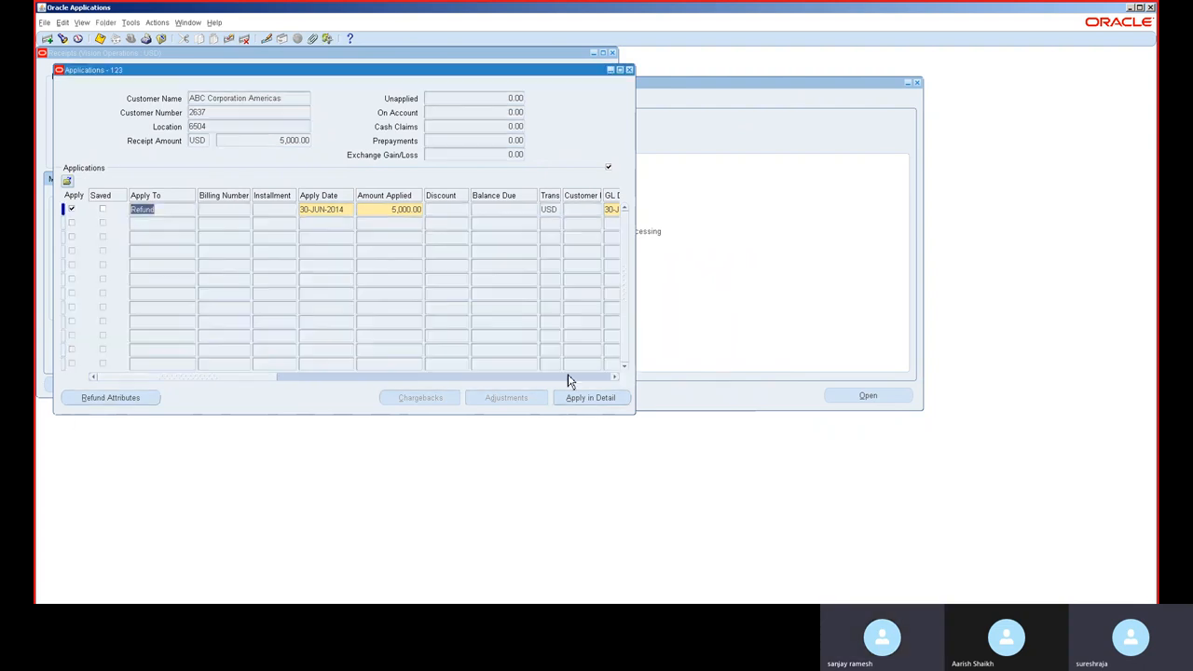
Step: Set the refund payment method to Domestic transfer - Immediate and apply the refund attributes
left_click(117, 402)
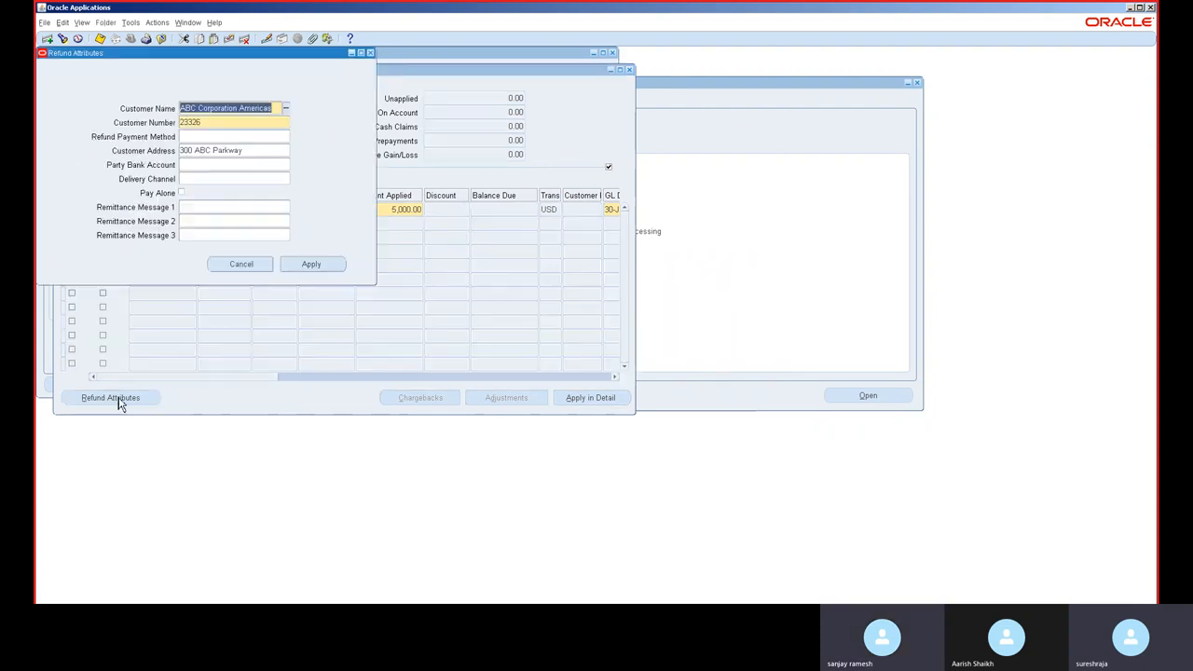
left_click(221, 138)
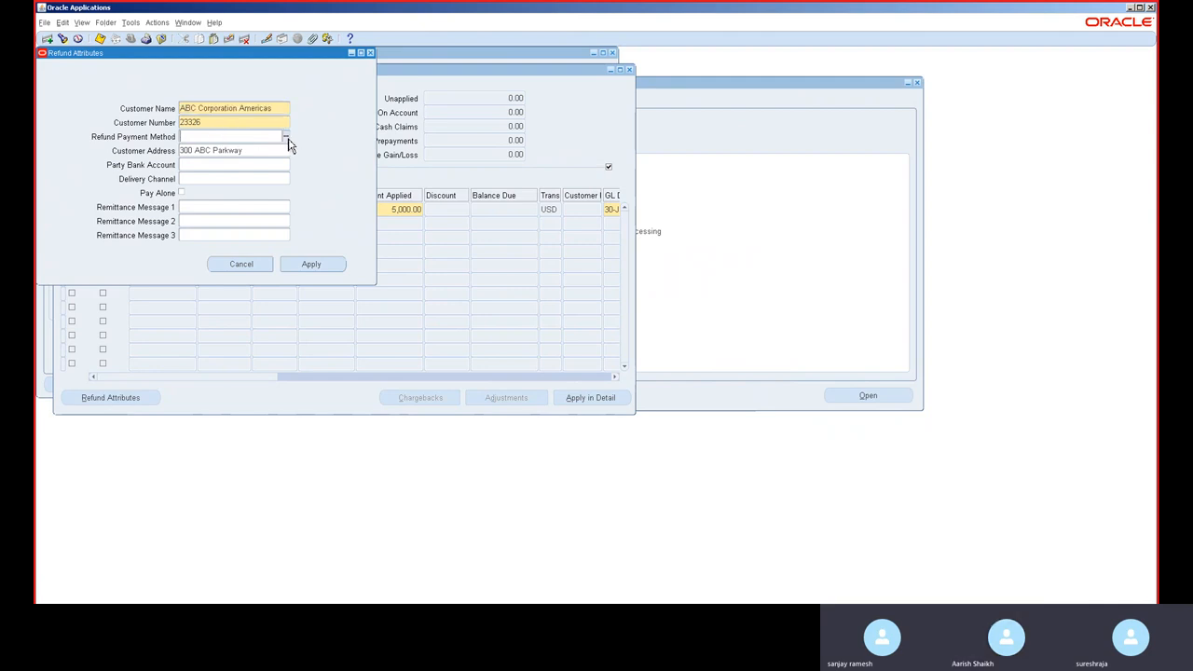
left_click(287, 139)
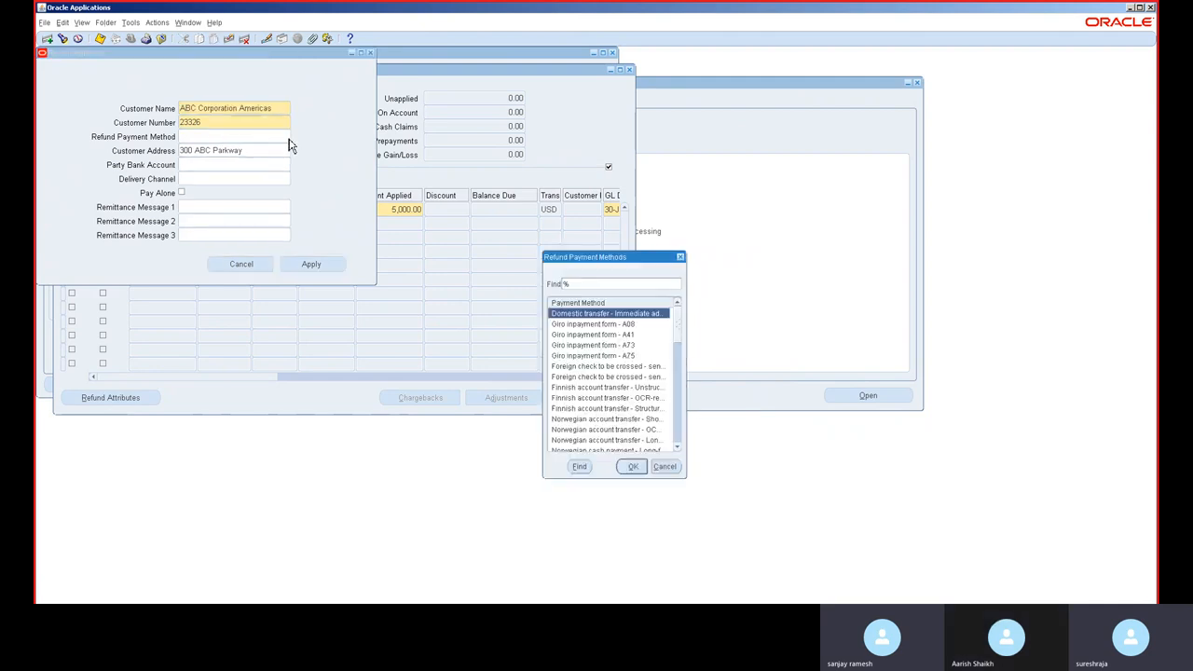
double_click(589, 316)
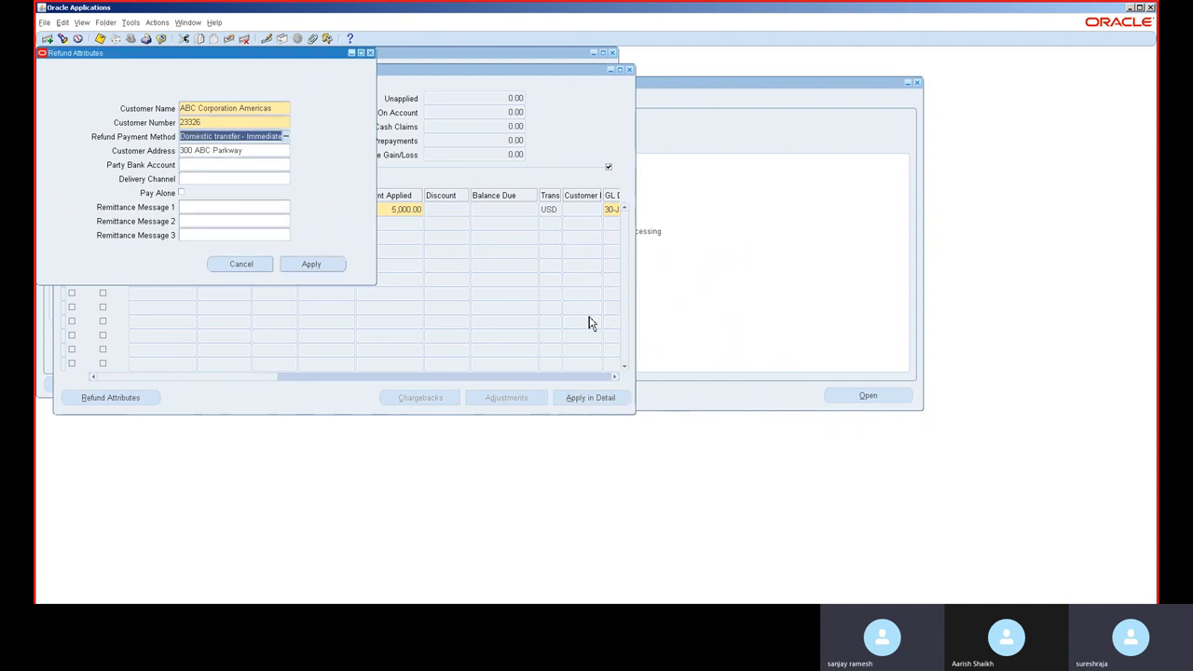
left_click(301, 265)
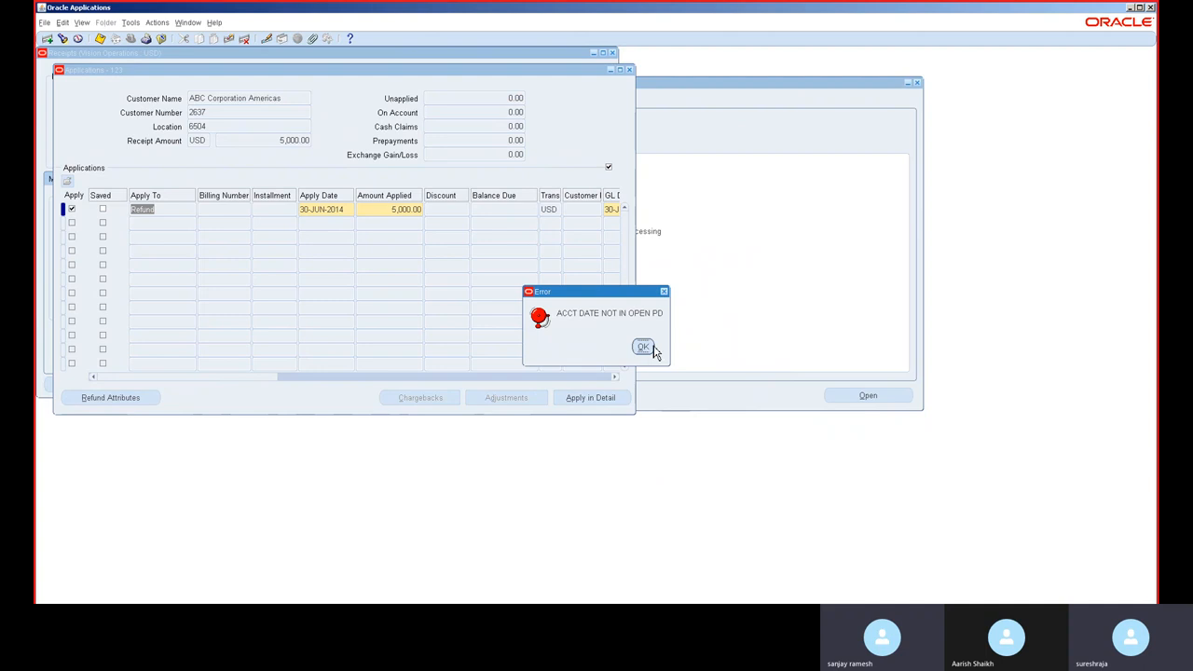
left_click(643, 347)
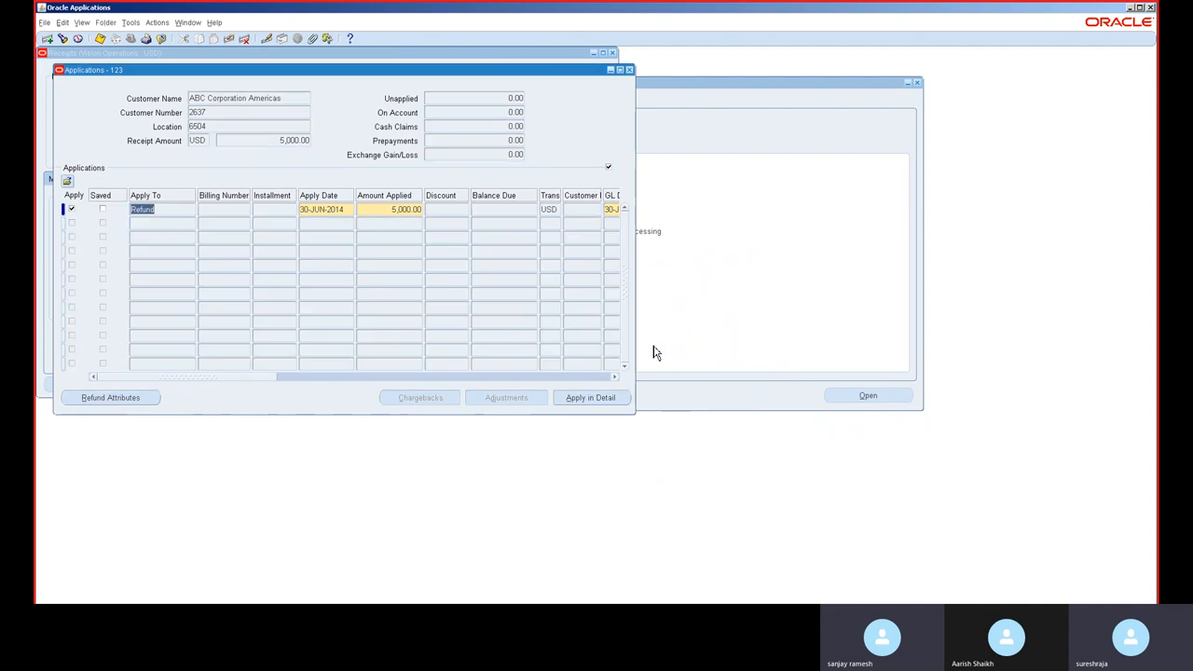
Step: Close the Applications and Receipts windows without saving the changes
left_click(630, 72)
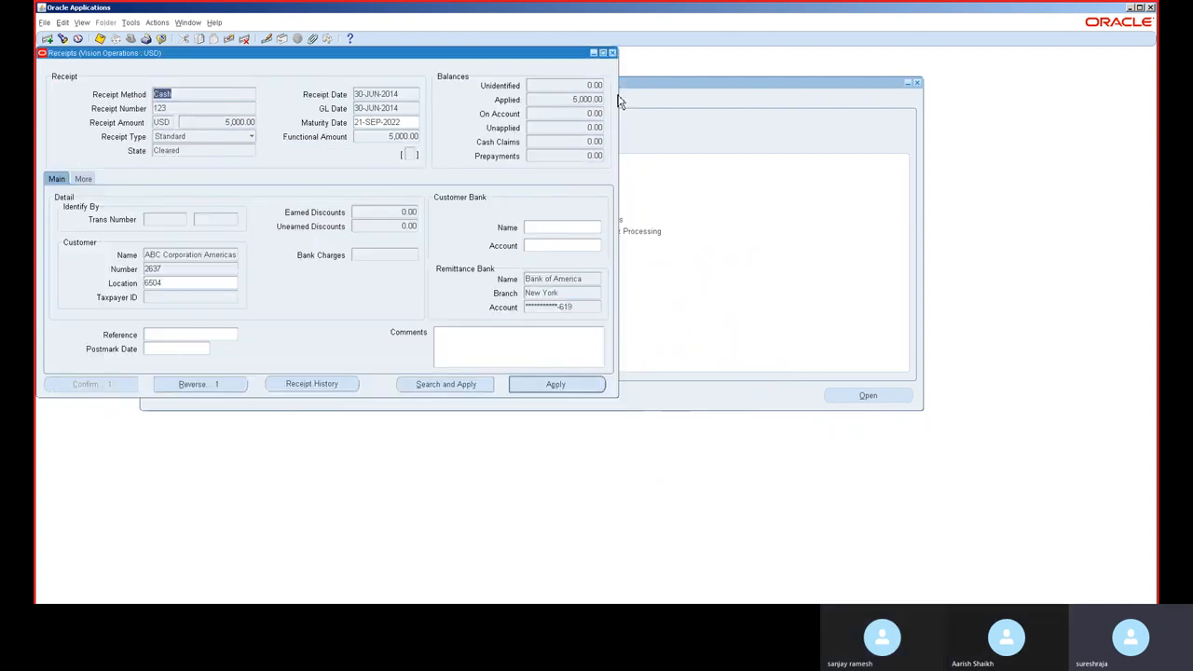
left_click(612, 53)
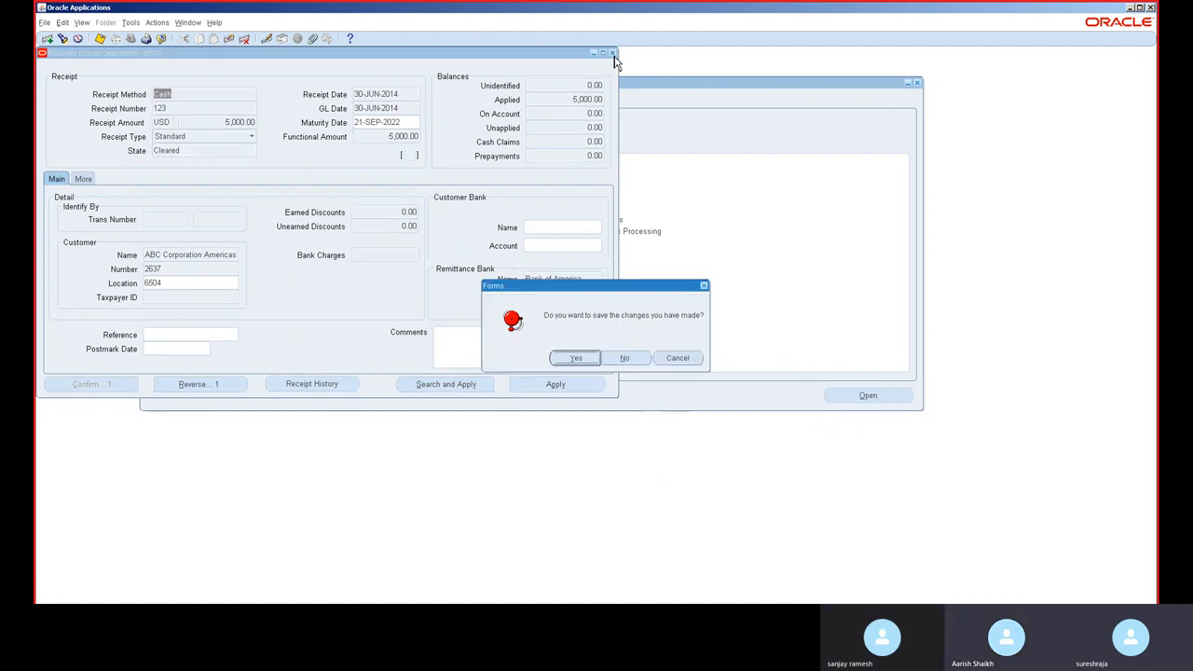
left_click(624, 362)
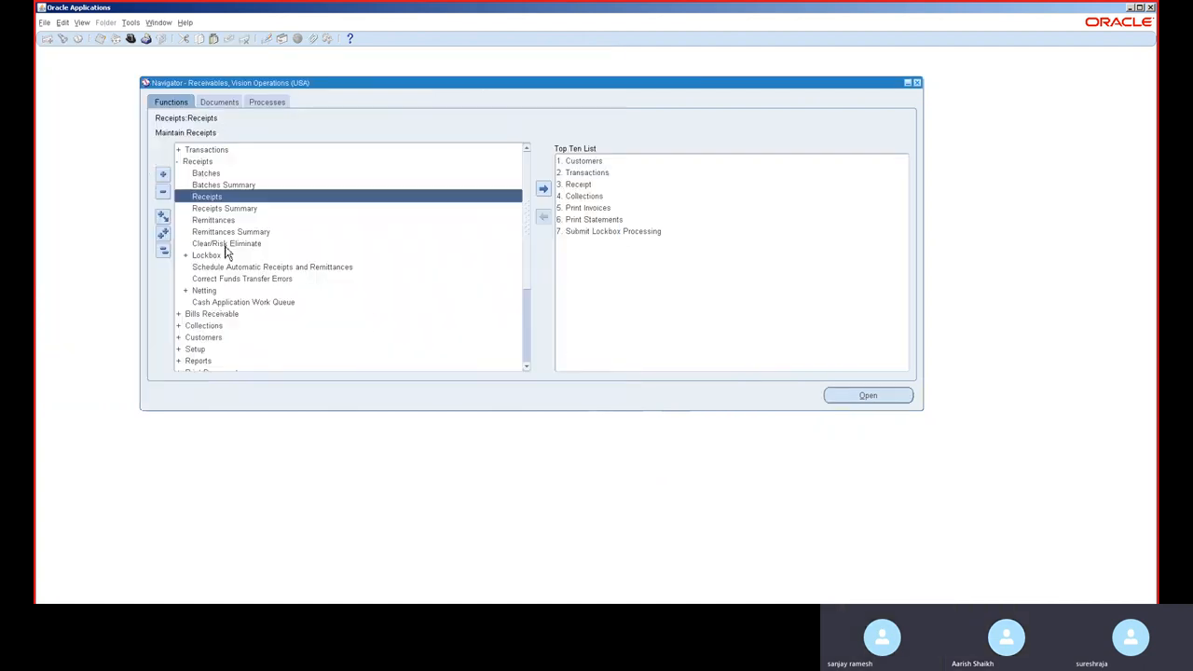
Step: Open the Open/Close Accounting Periods form by searching the form functions for period
left_click(162, 250)
key("ctrl+l")
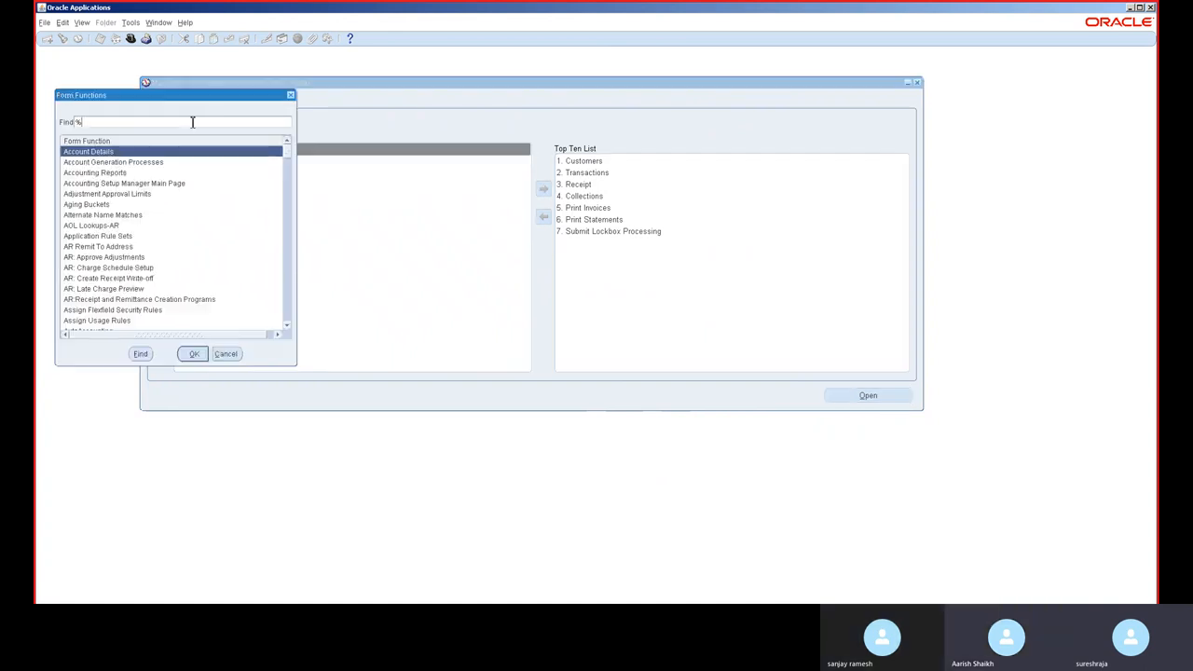
type("period")
key("Return")
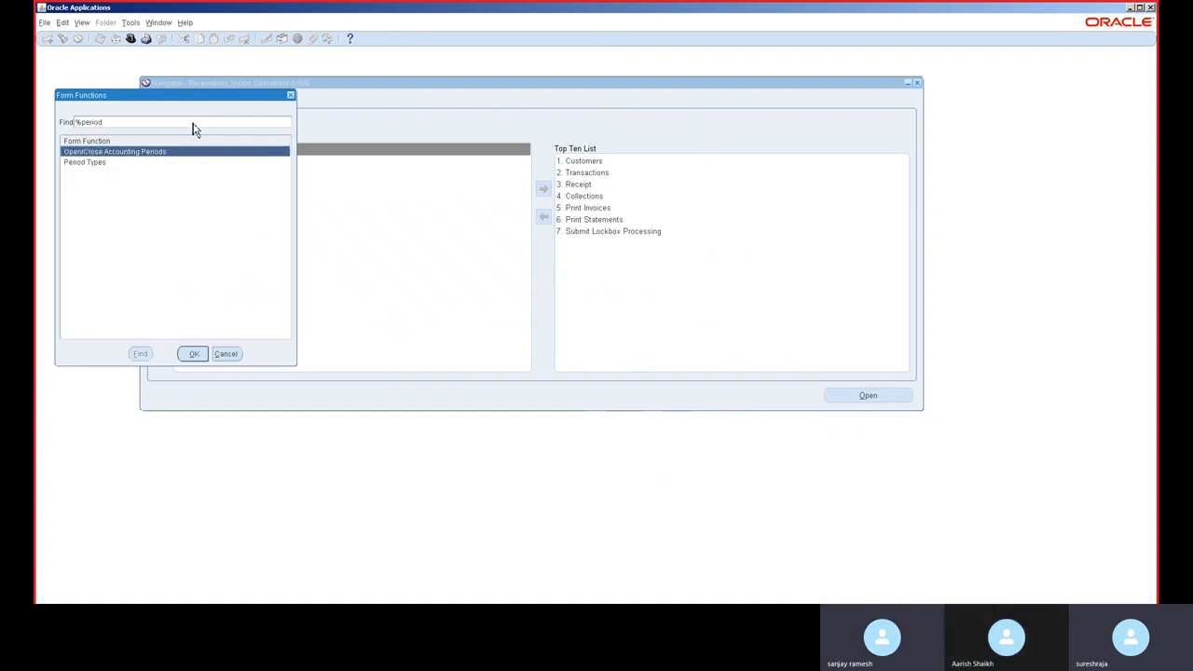
double_click(165, 152)
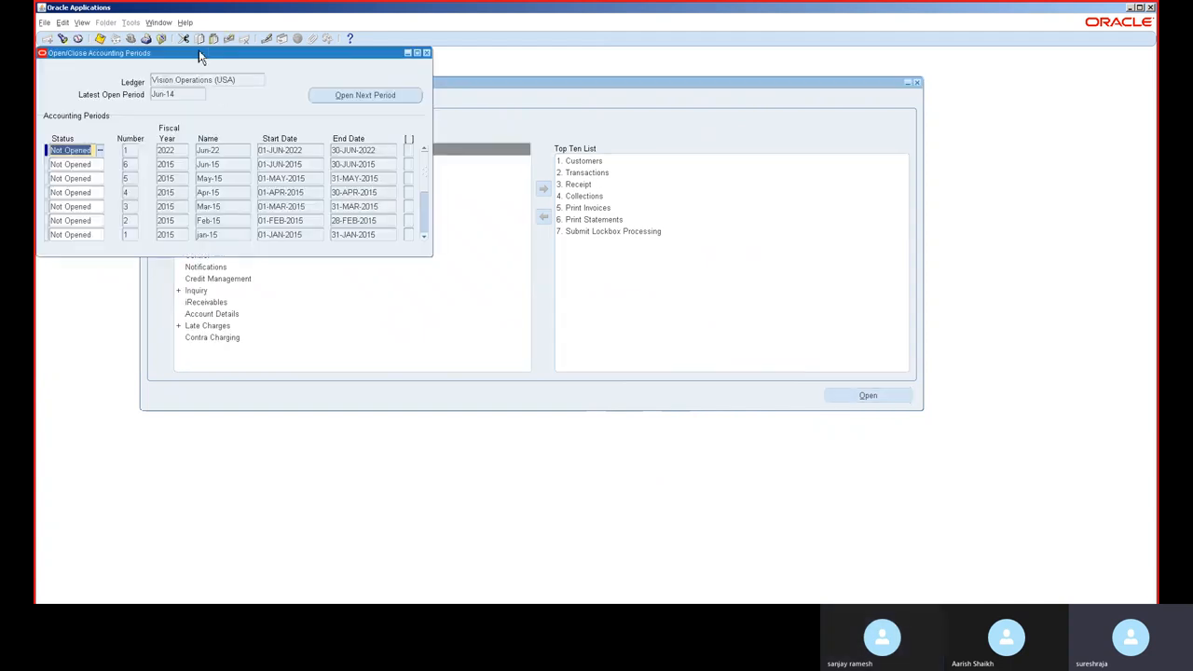
Step: Set the status of the Jul-14, Aug-14, Sep-14 and Oct-14 accounting periods to Open
left_click_drag(200, 53, 406, 83)
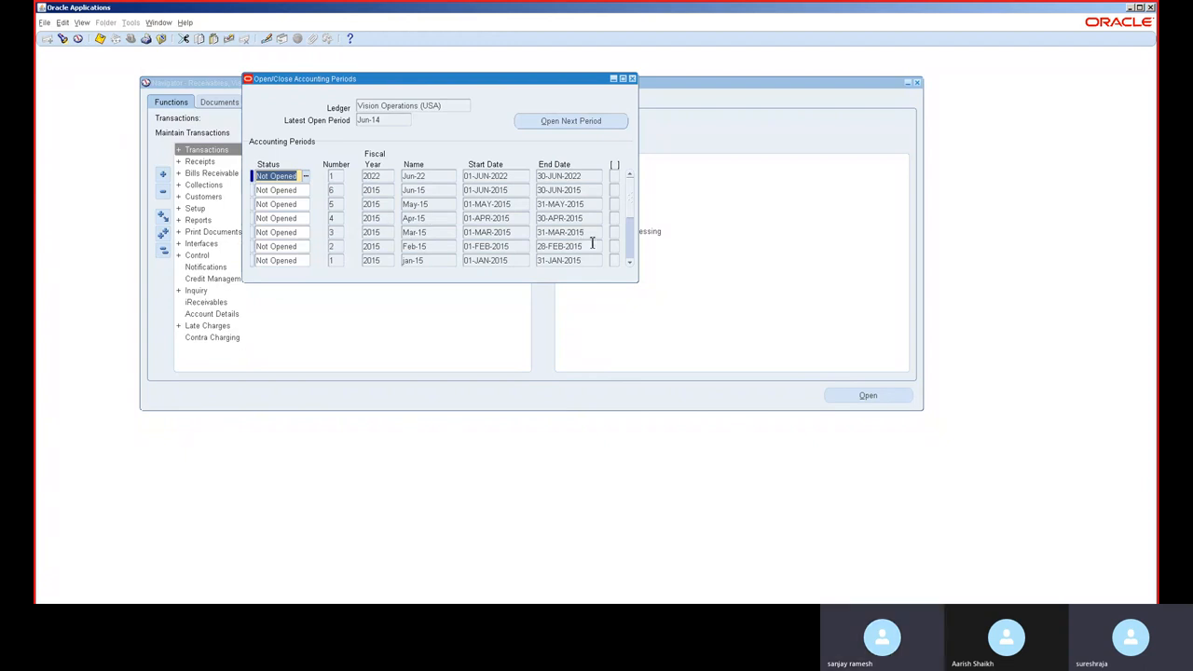
left_click(630, 248)
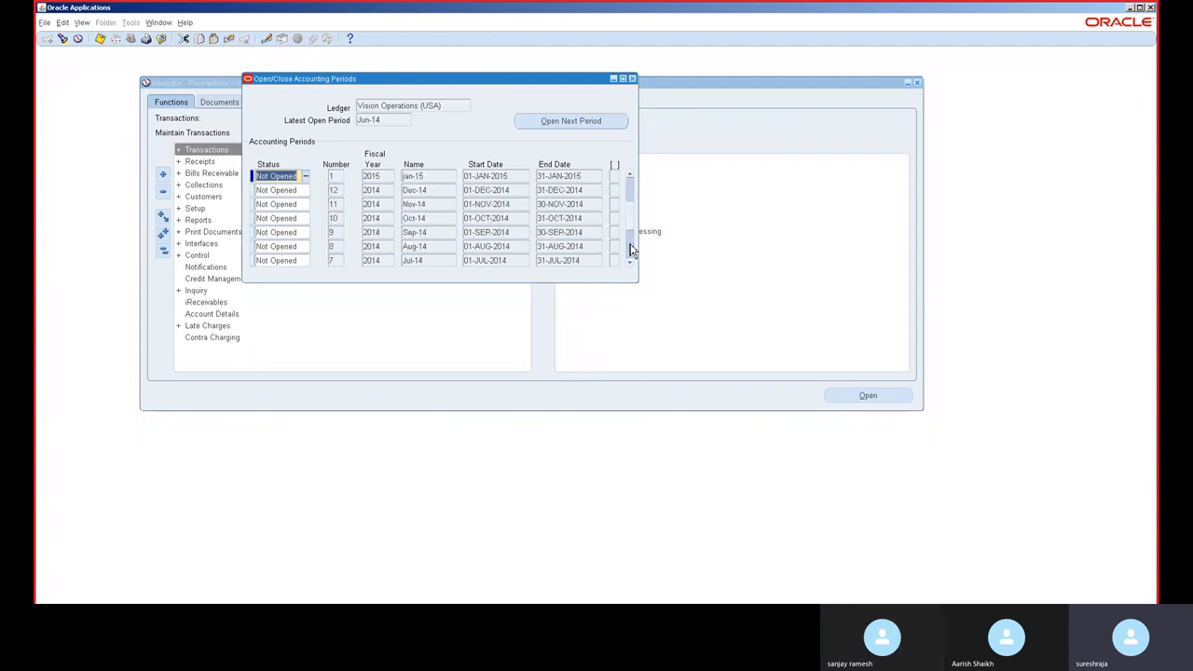
left_click(630, 248)
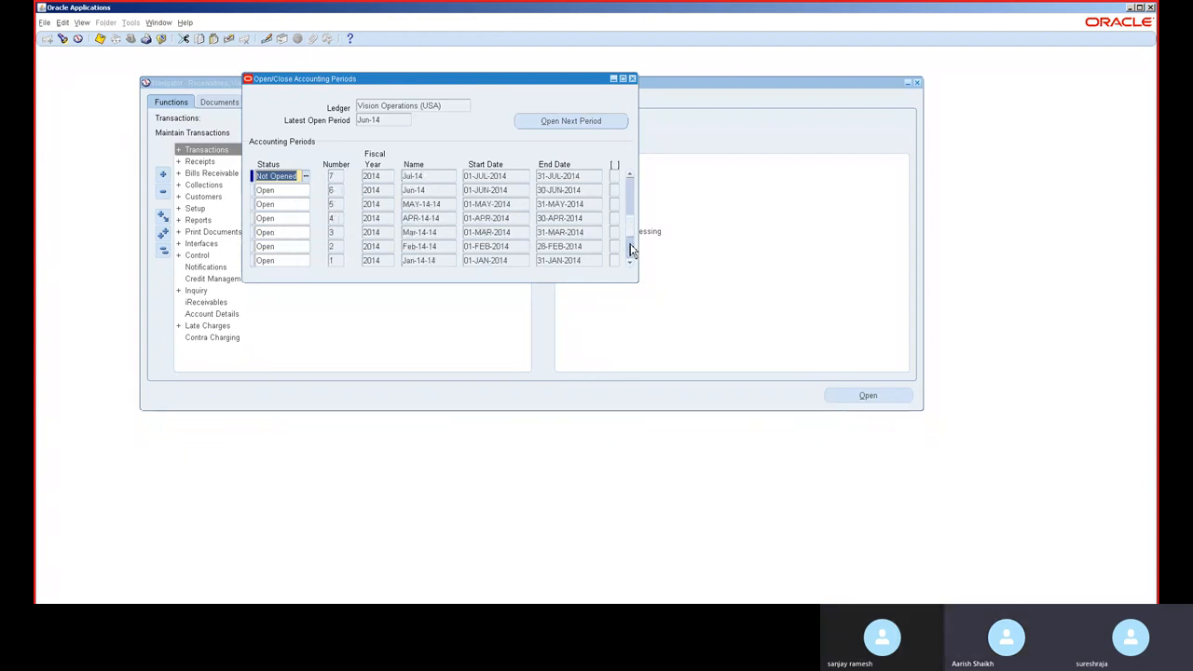
left_click(630, 176)
left_click(630, 177)
left_click(630, 176)
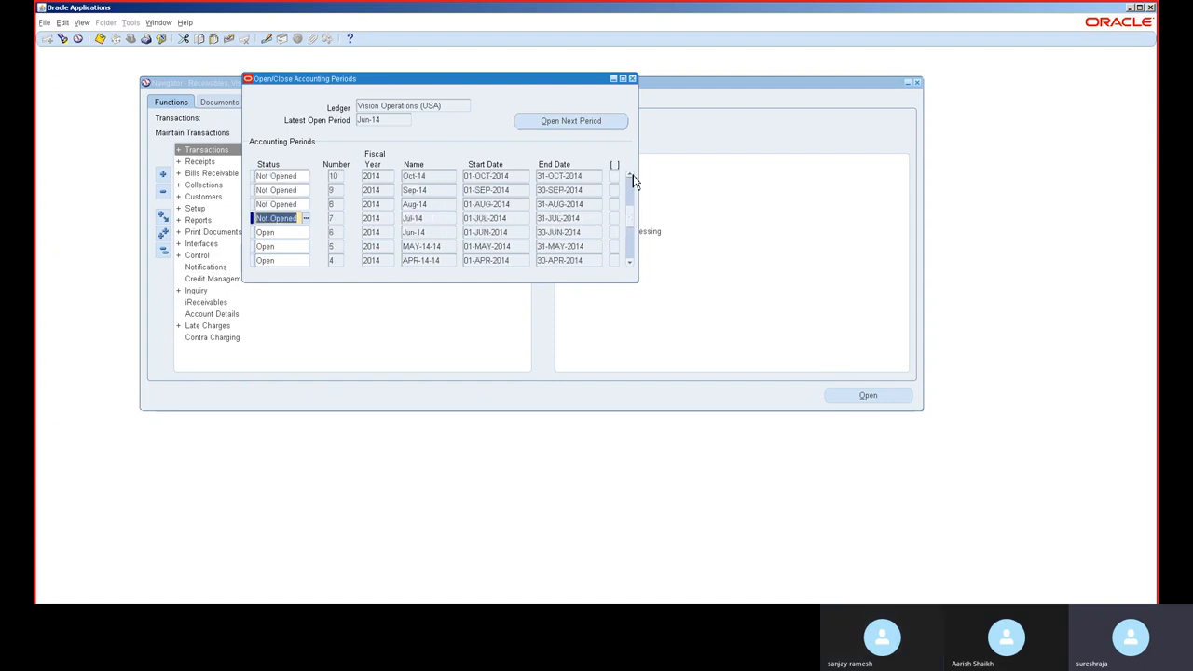
type("op")
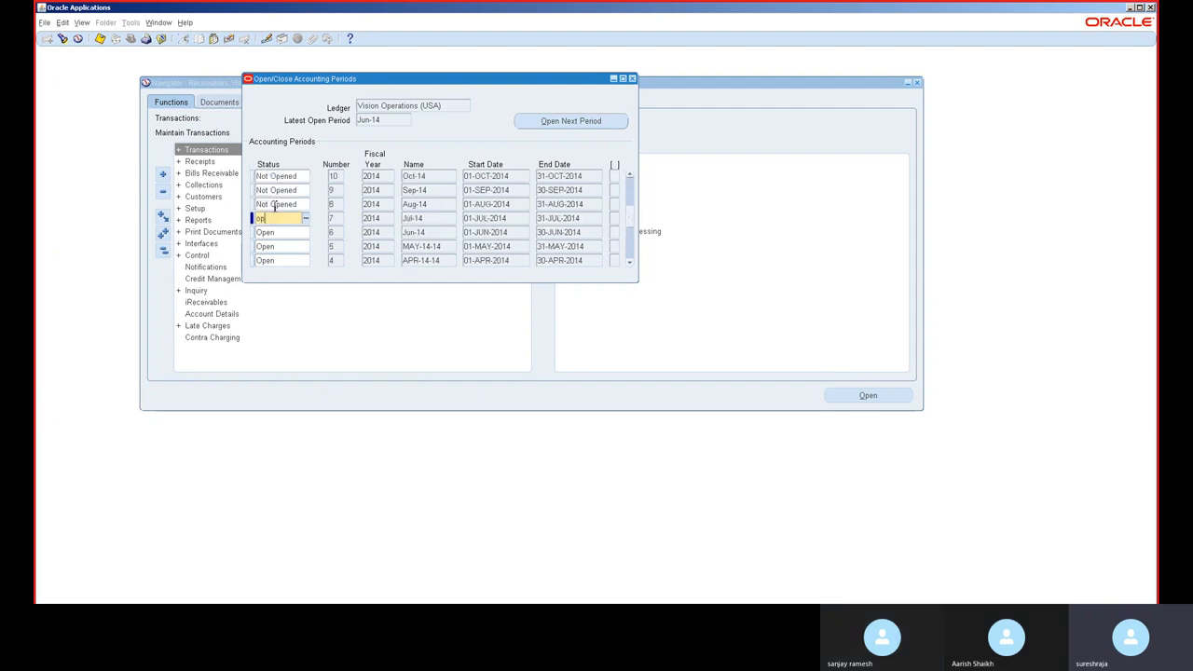
type("en")
key("Down")
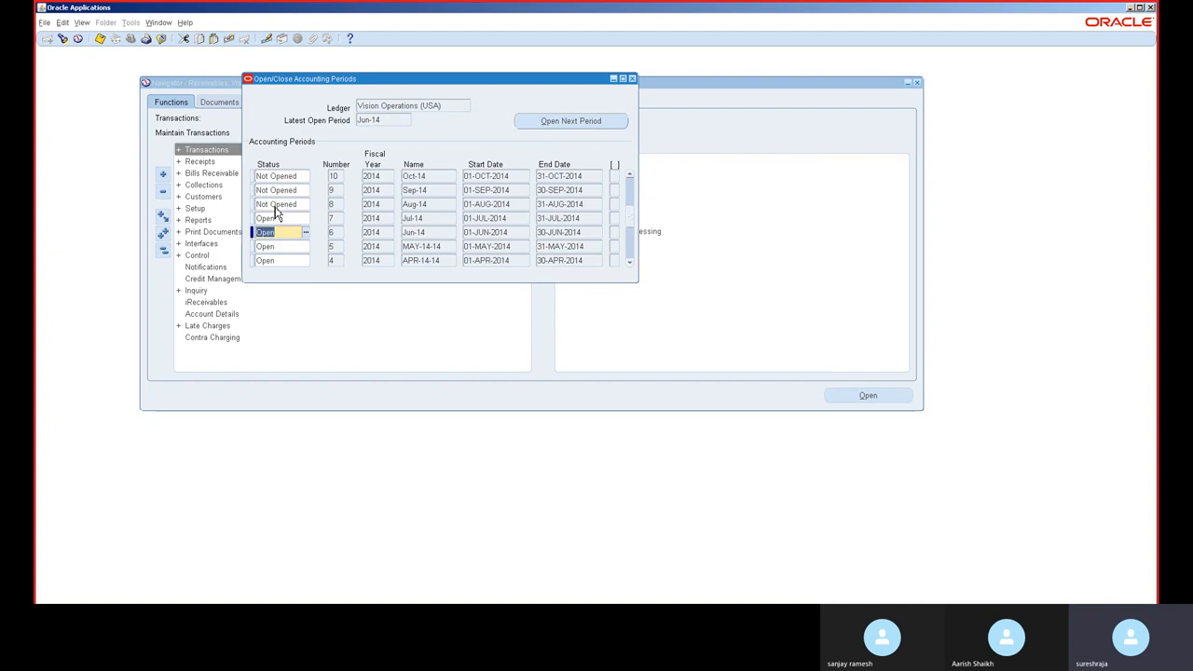
key("Up")
key("Up")
type("open")
key("Down")
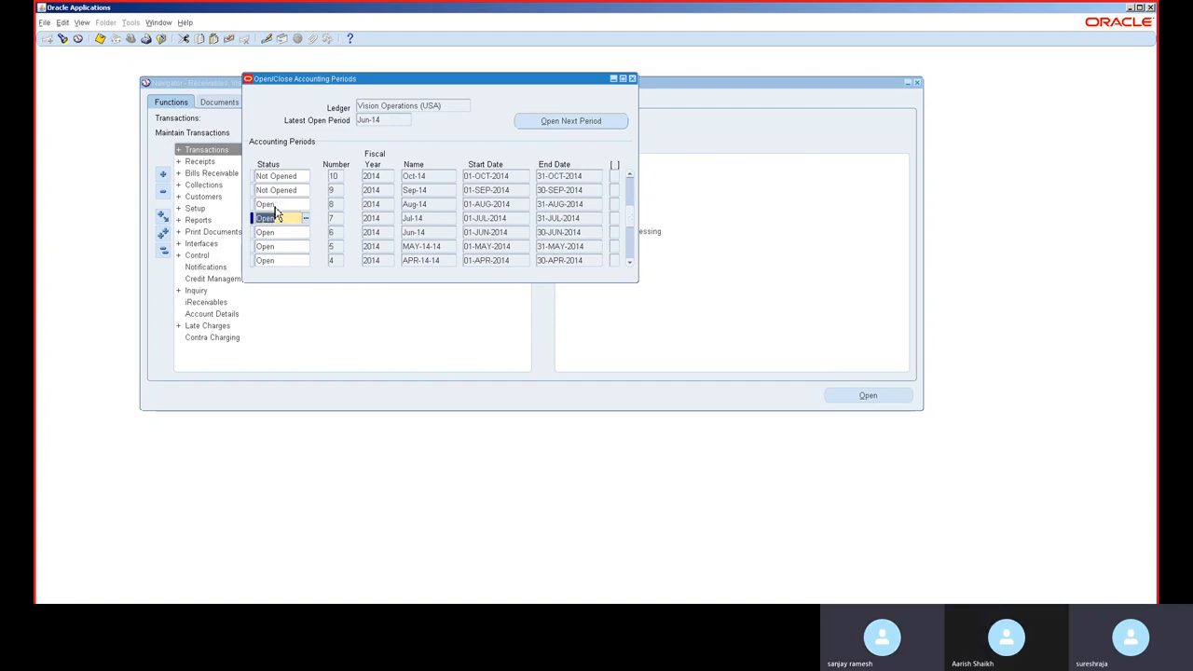
left_click(277, 189)
type("open")
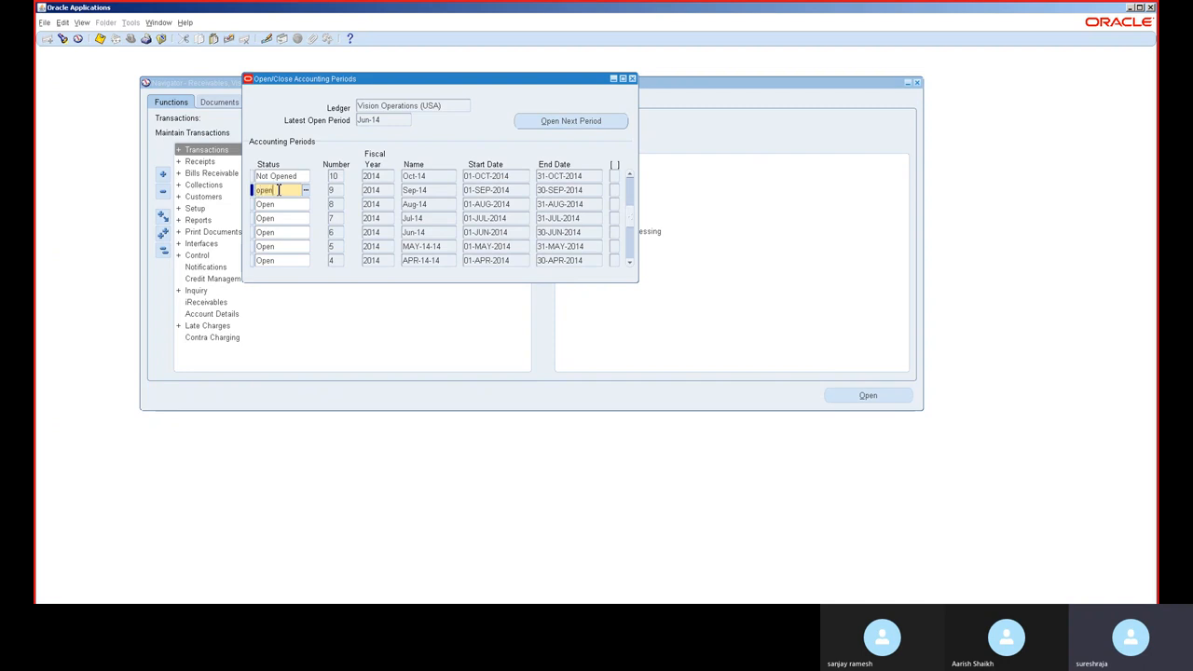
key("Down")
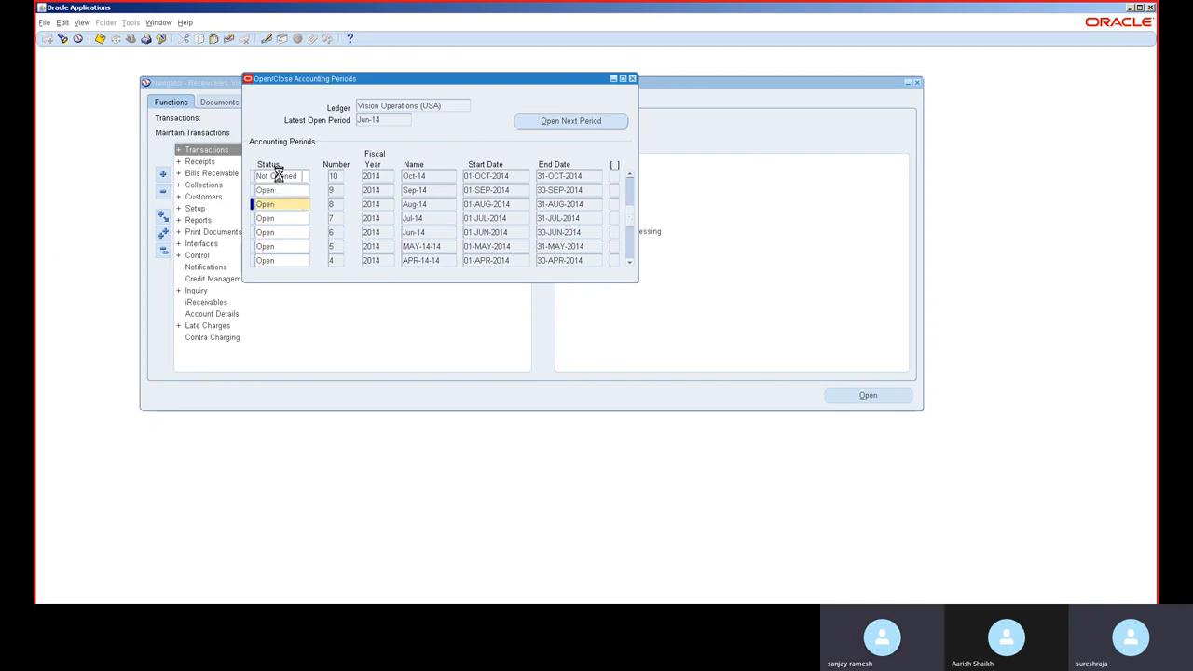
left_click(278, 173)
type("ope")
key("Down")
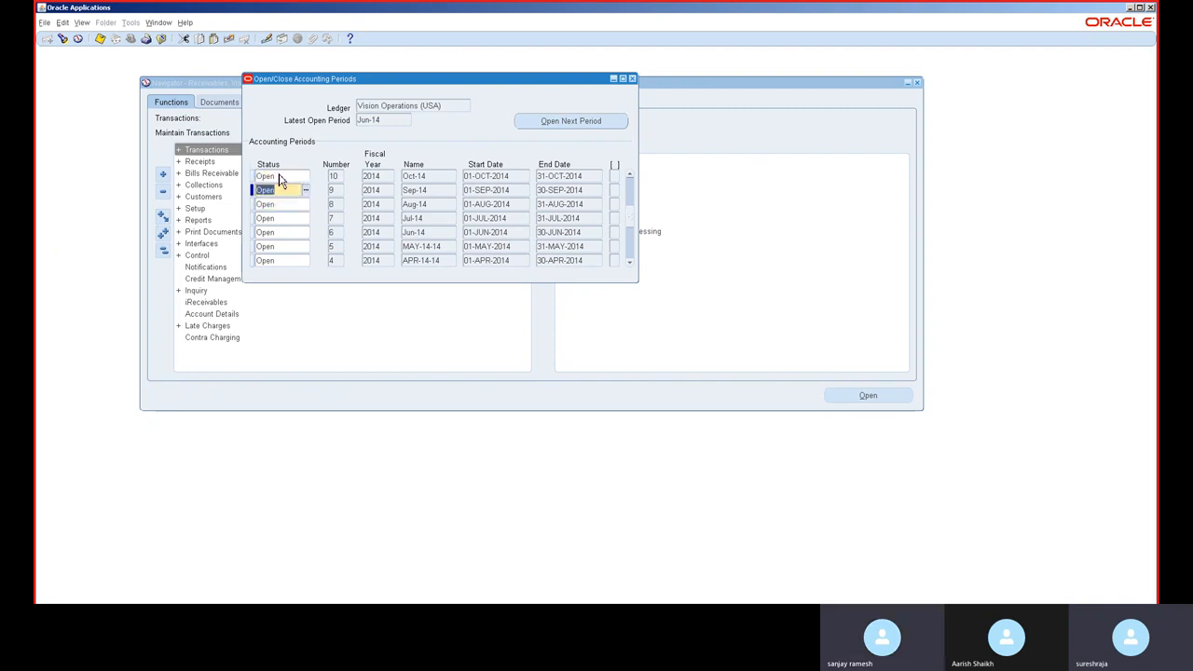
Step: Set the status of the Nov-14, Dec-14 and Jan-15 accounting periods to Open
left_click(630, 175)
left_click(630, 175)
left_click(630, 175)
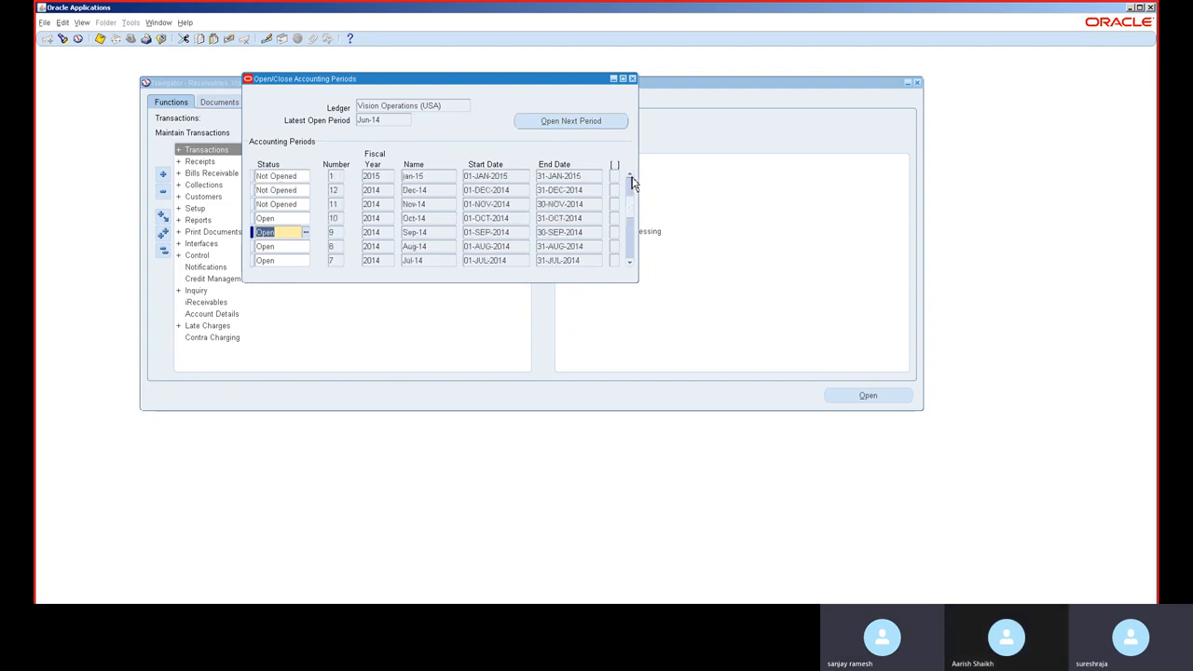
left_click(279, 205)
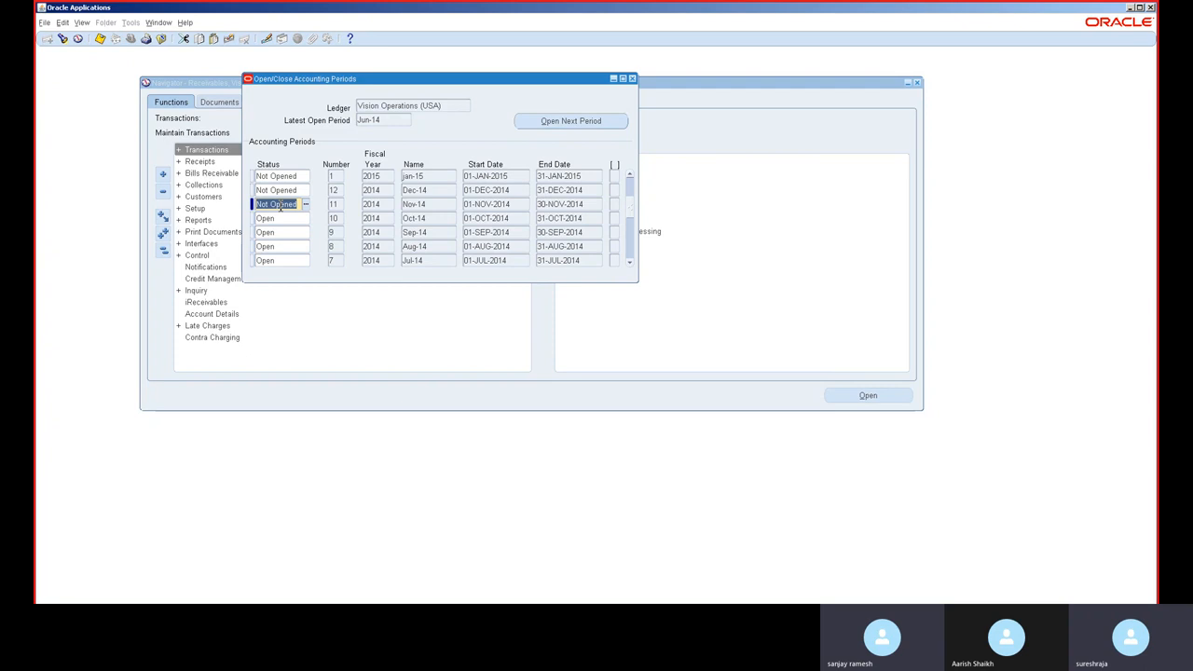
key("Down")
left_click(280, 192)
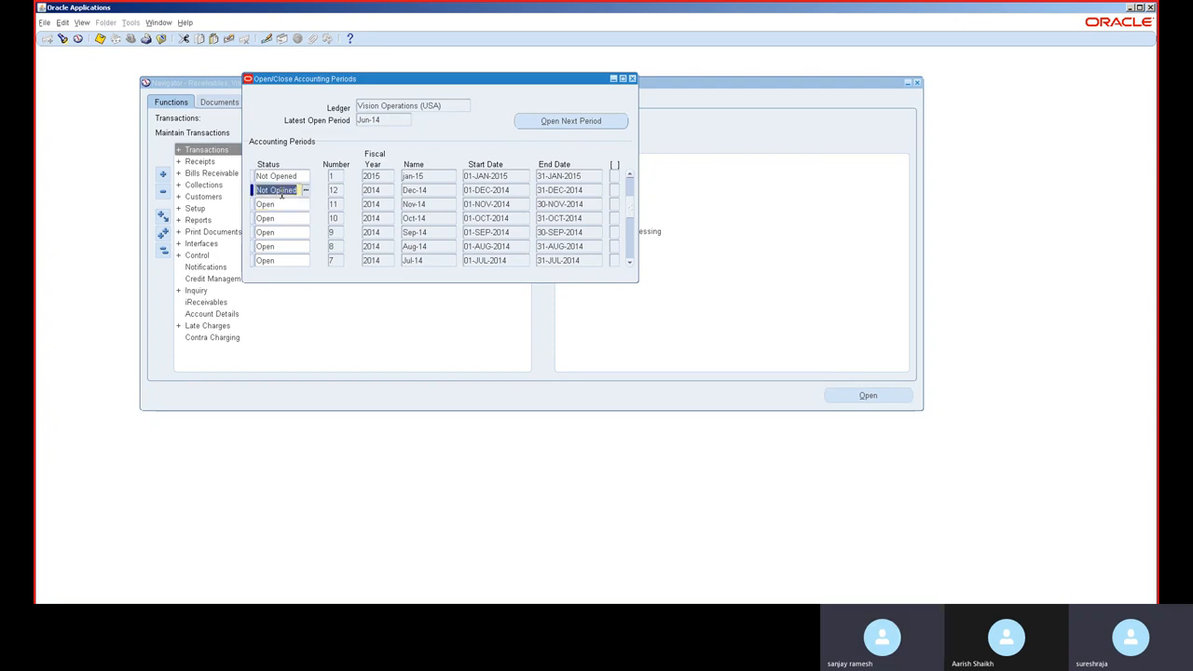
type("o")
left_click(284, 201)
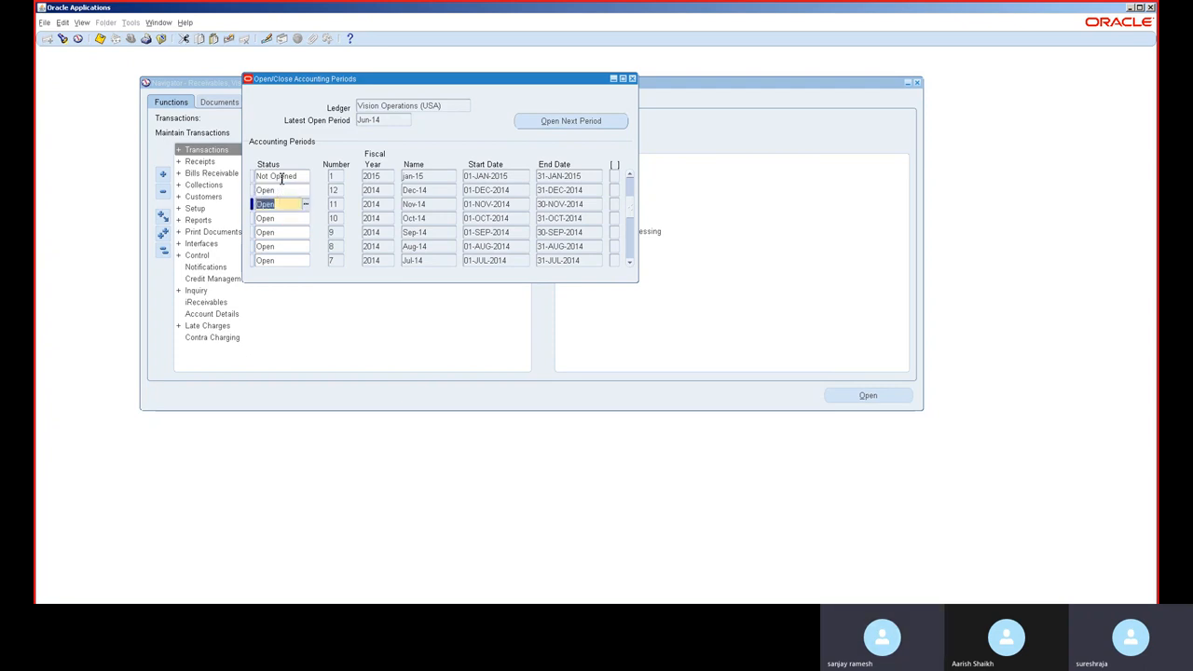
left_click(281, 177)
type("o")
left_click(285, 189)
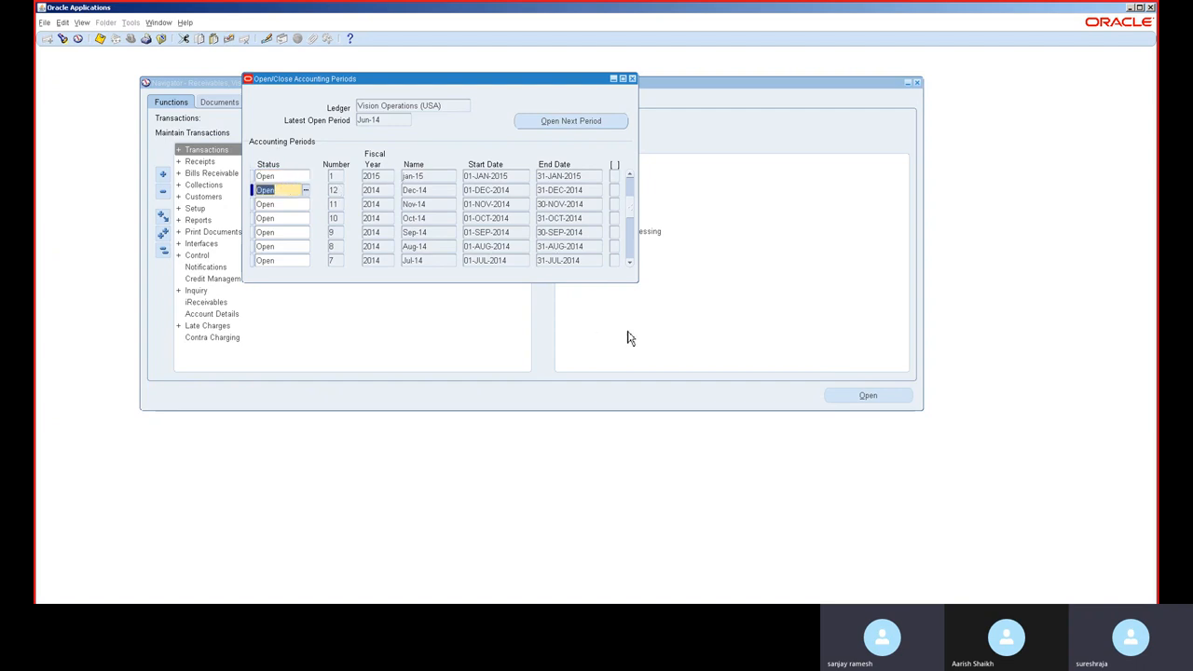
Step: Set the status of the Feb-15 and Mar-15 accounting periods to Open
left_click(631, 178)
left_click(630, 178)
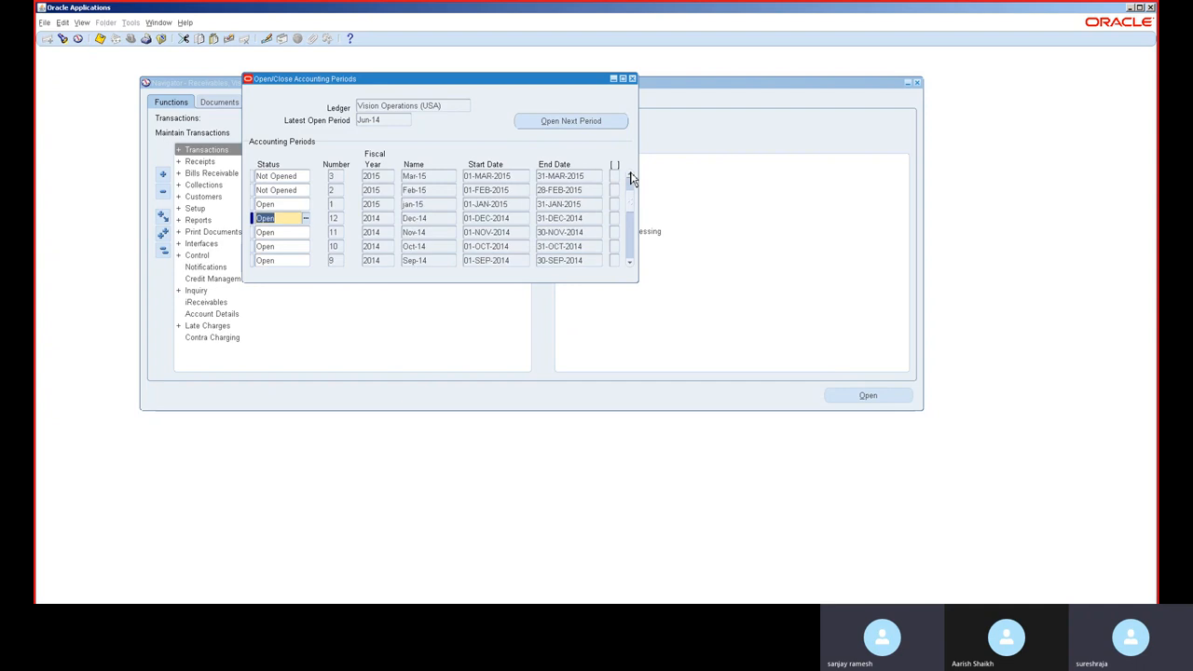
left_click(630, 178)
left_click(631, 178)
left_click(631, 178)
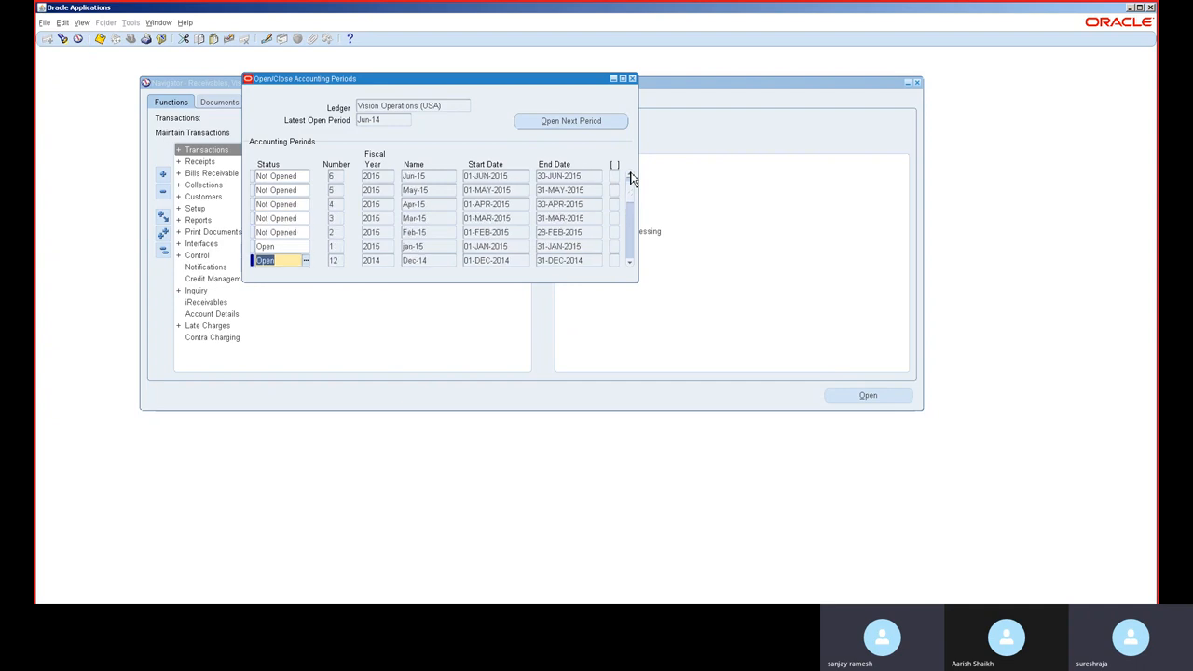
left_click(278, 233)
type("Open")
left_click(280, 242)
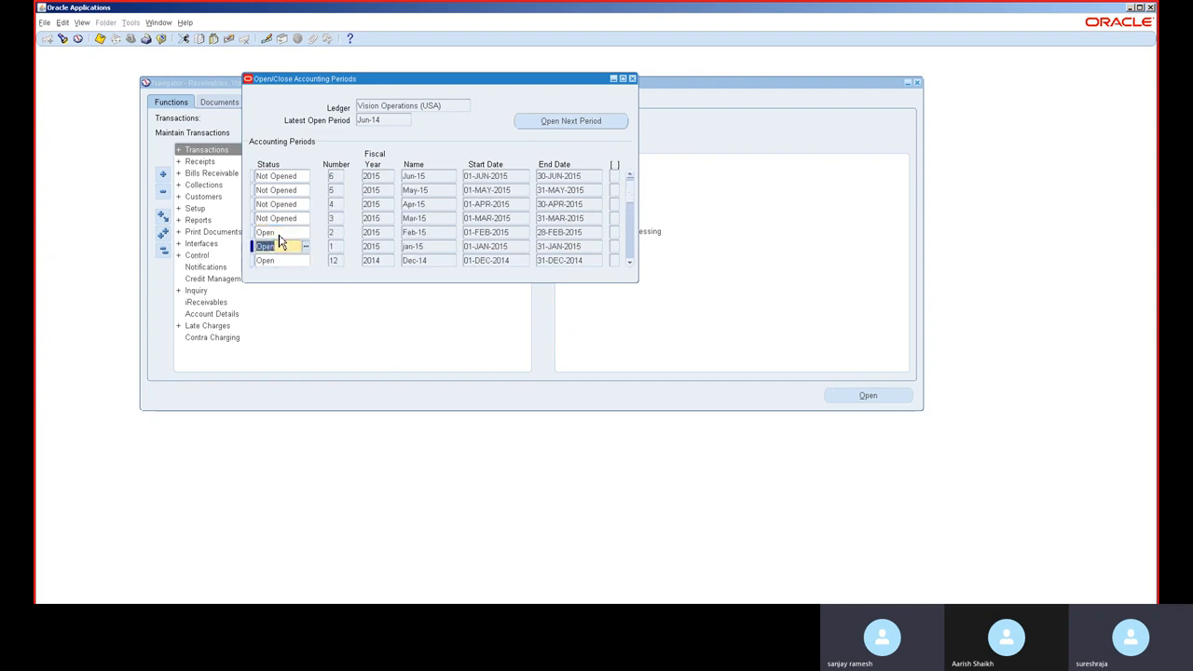
left_click(277, 220)
type("Open")
left_click(279, 231)
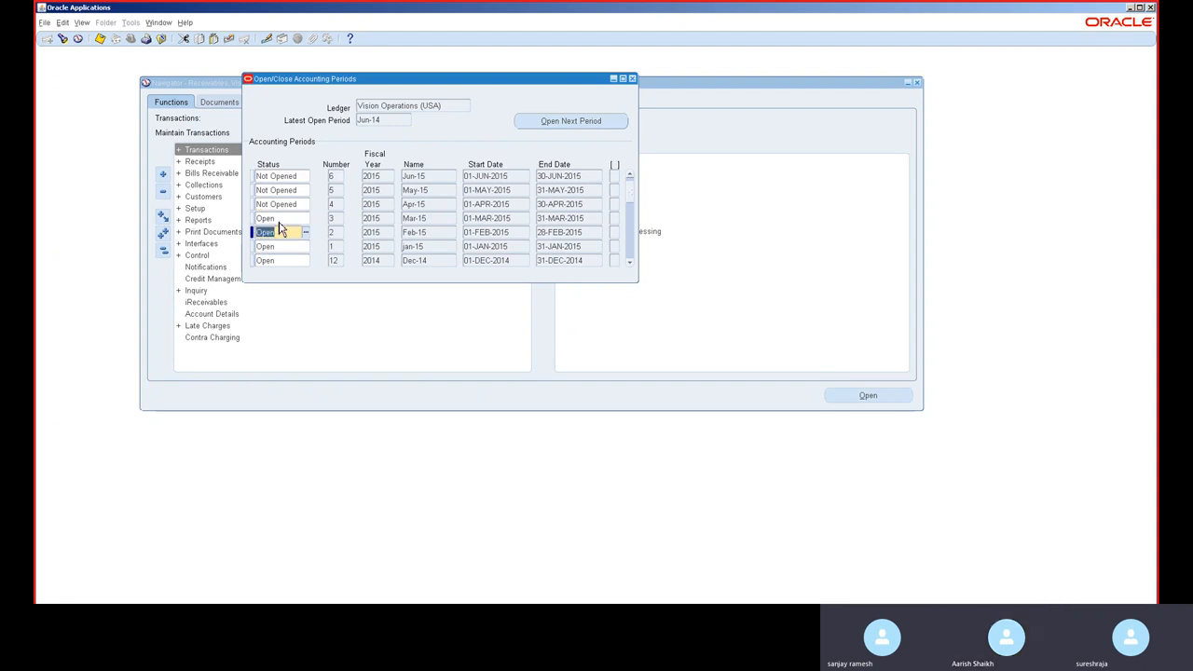
Step: Set the status of the Apr-15, May-15 and Jun-15 accounting periods to Open
left_click(277, 205)
type("Open")
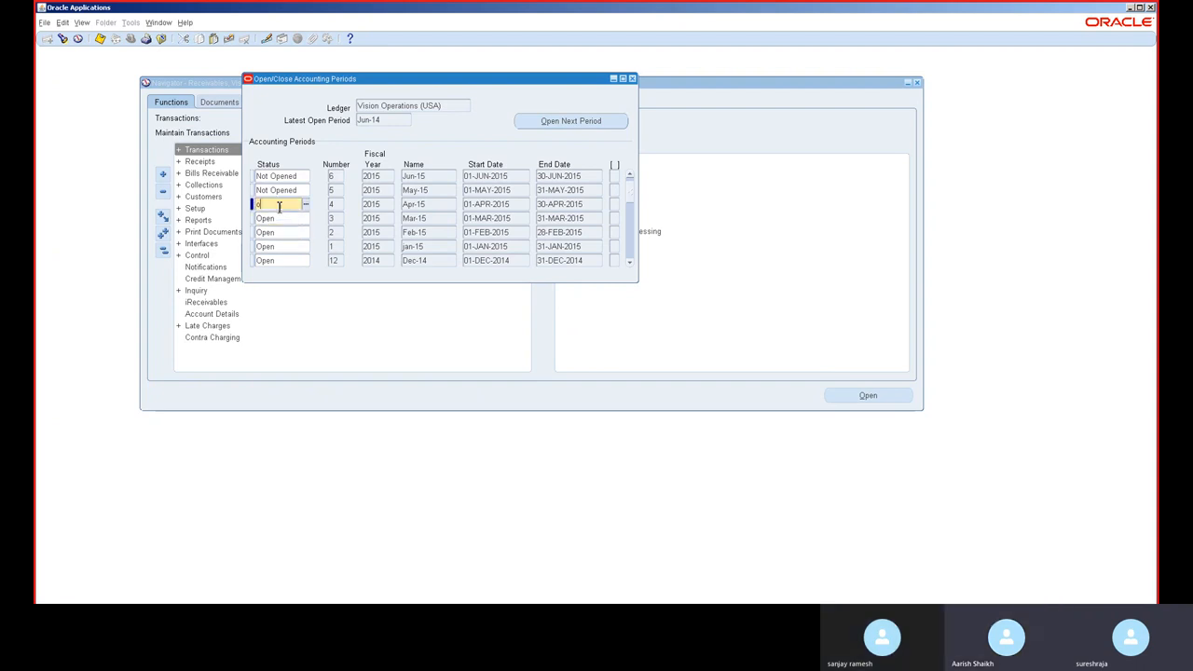
left_click(281, 217)
left_click(278, 190)
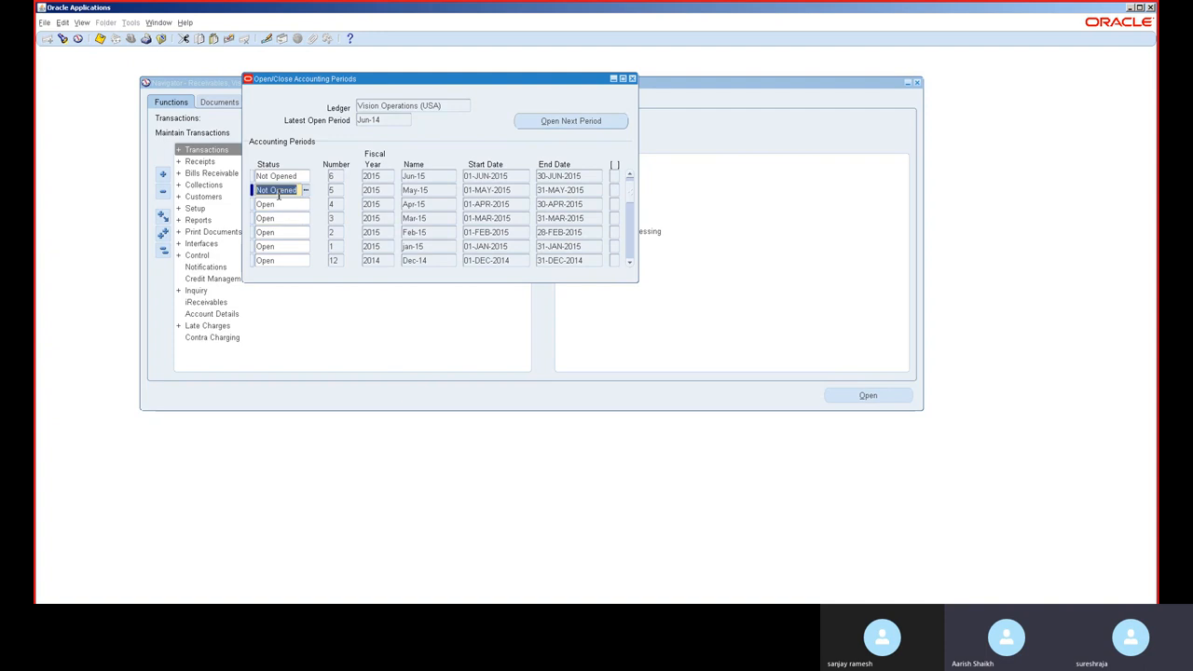
type("Open")
left_click(280, 203)
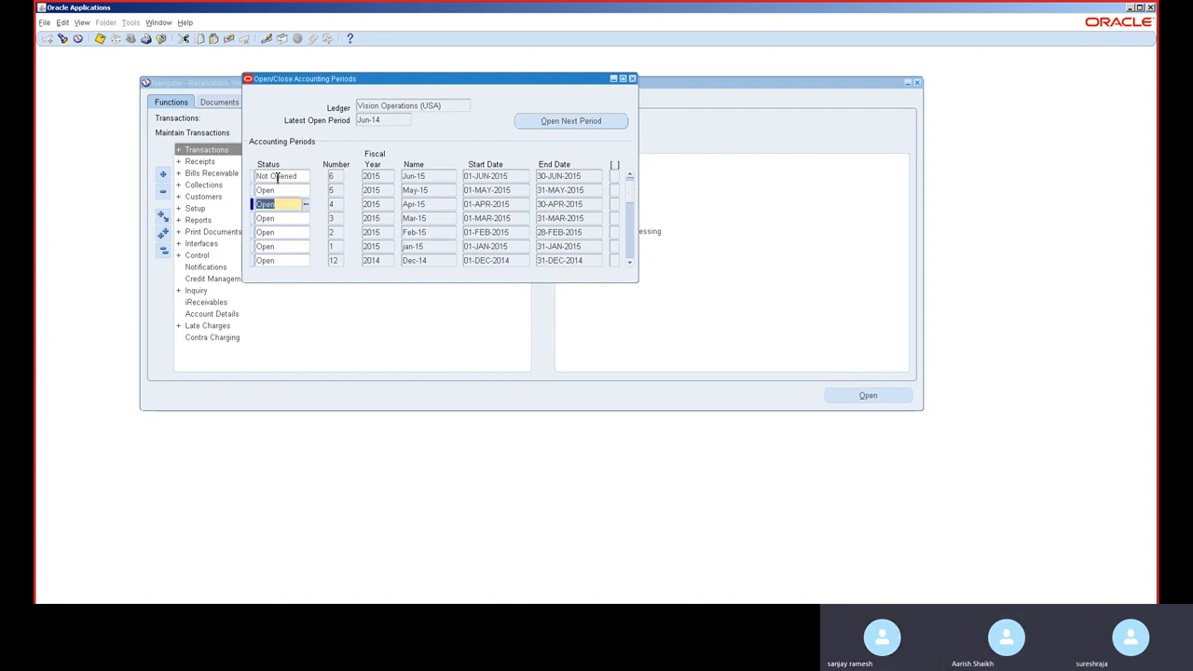
left_click(278, 176)
type("Open")
left_click(280, 189)
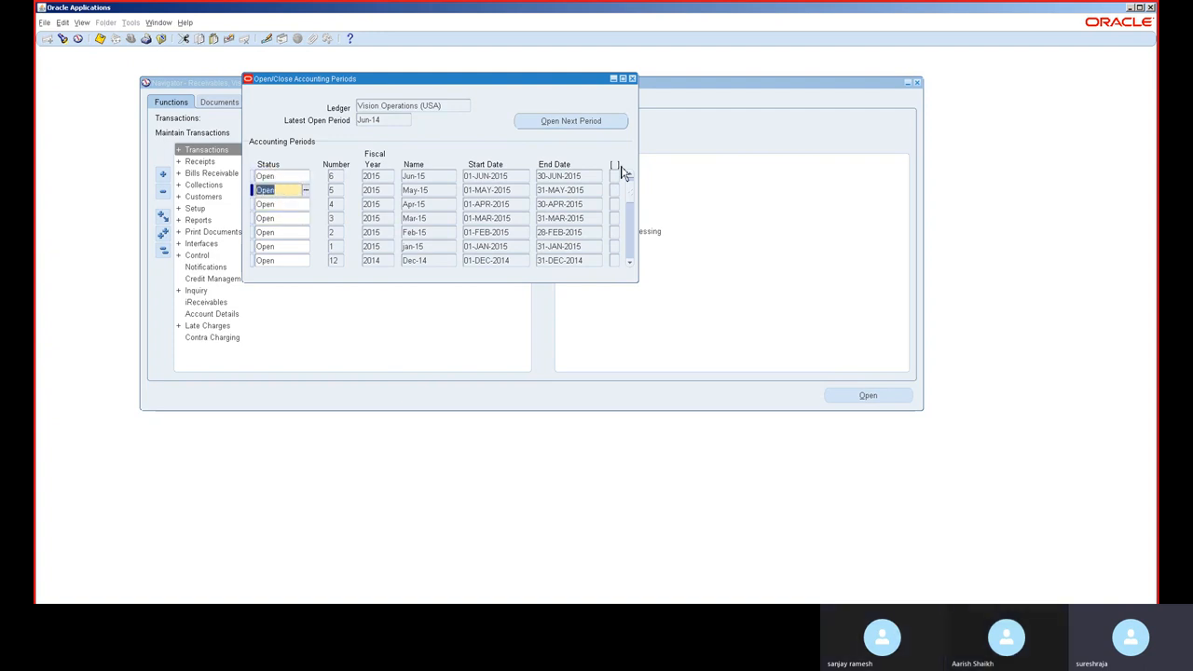
Step: Set the status of the Jun-22 accounting period to Open and close the accounting periods form
left_click(629, 176)
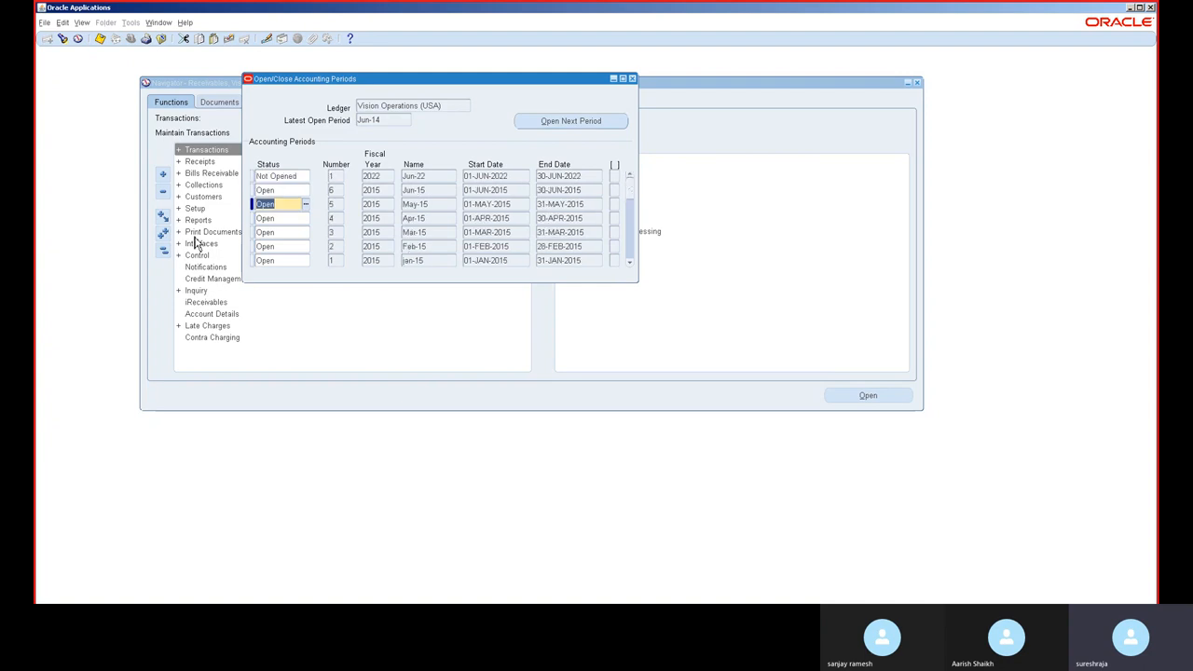
left_click(291, 177)
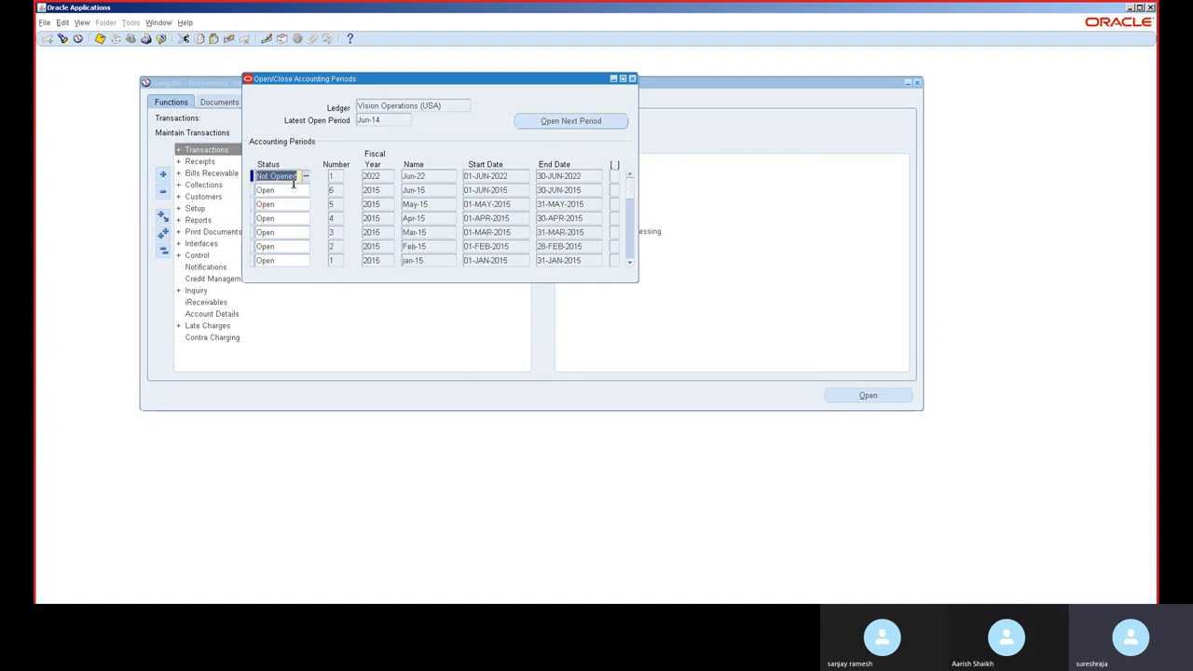
type("Open")
left_click(294, 189)
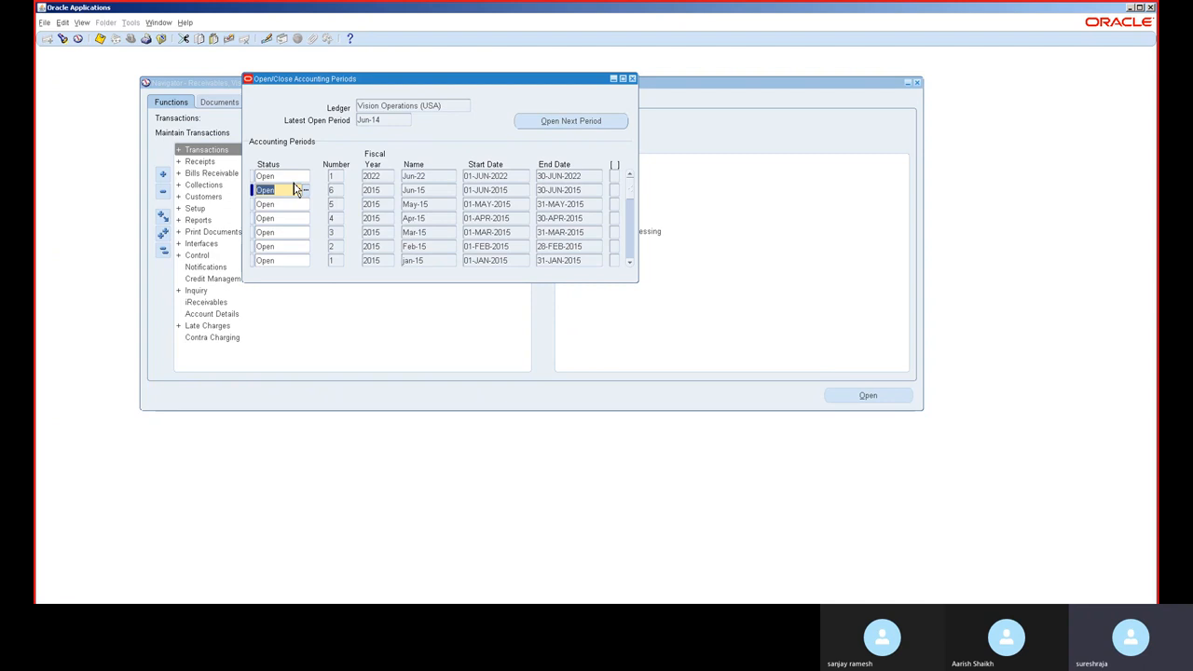
left_click(636, 81)
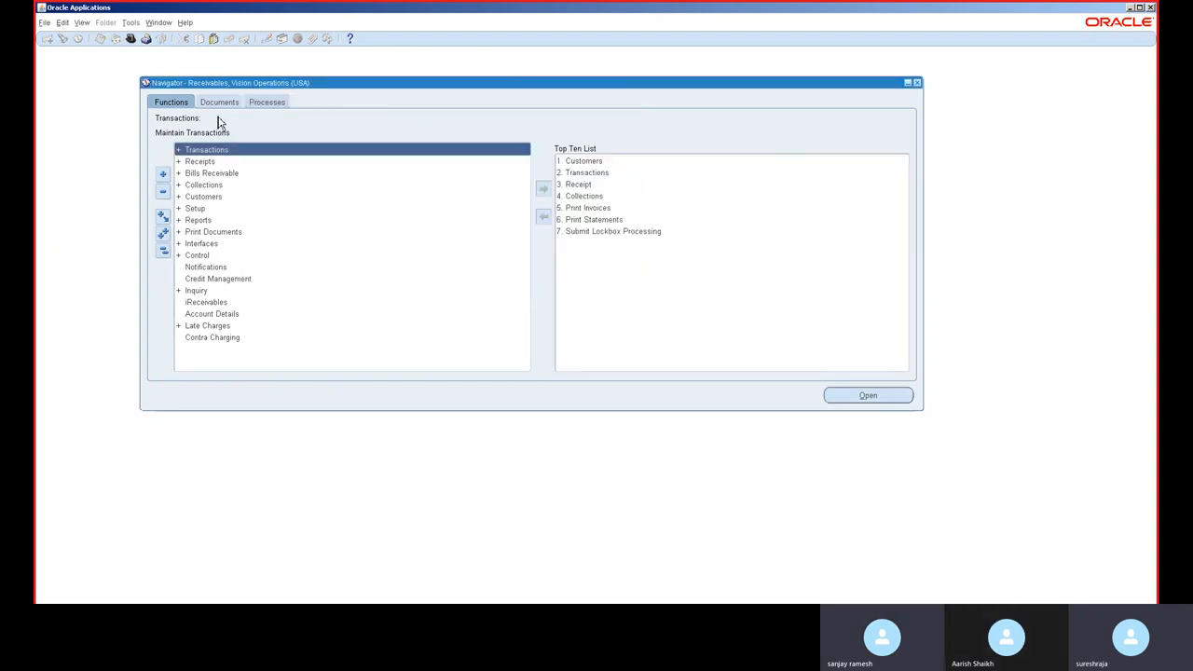
Step: Switch to the General Ledger, Vision Operations (USA) responsibility
left_click(132, 42)
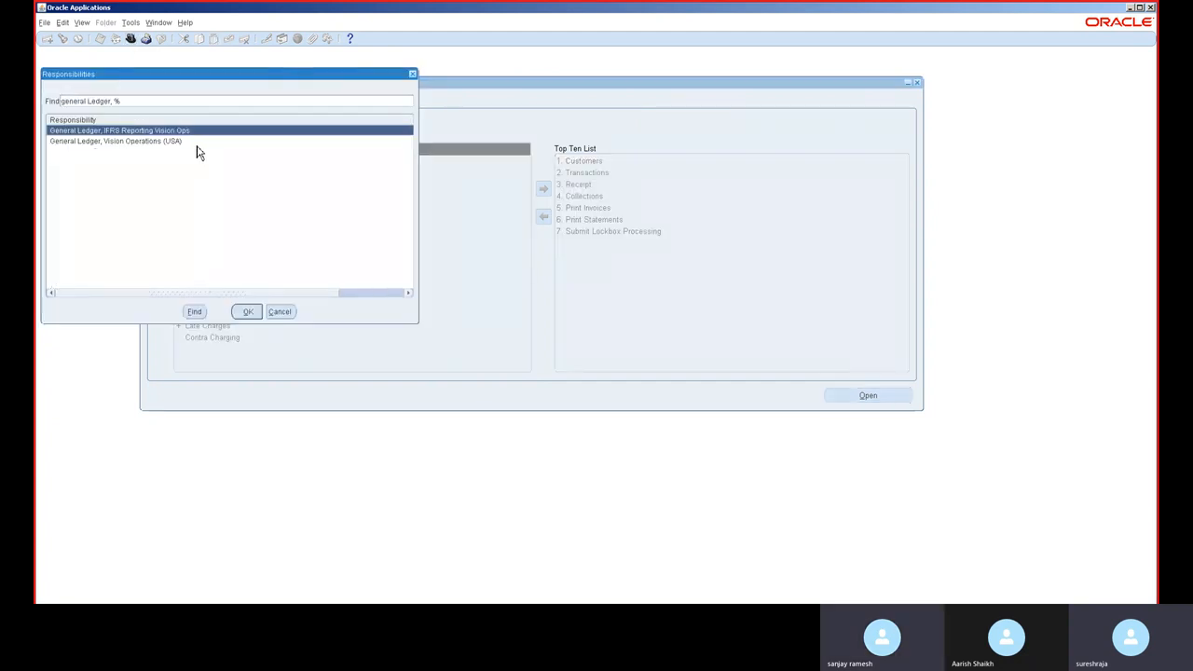
double_click(196, 144)
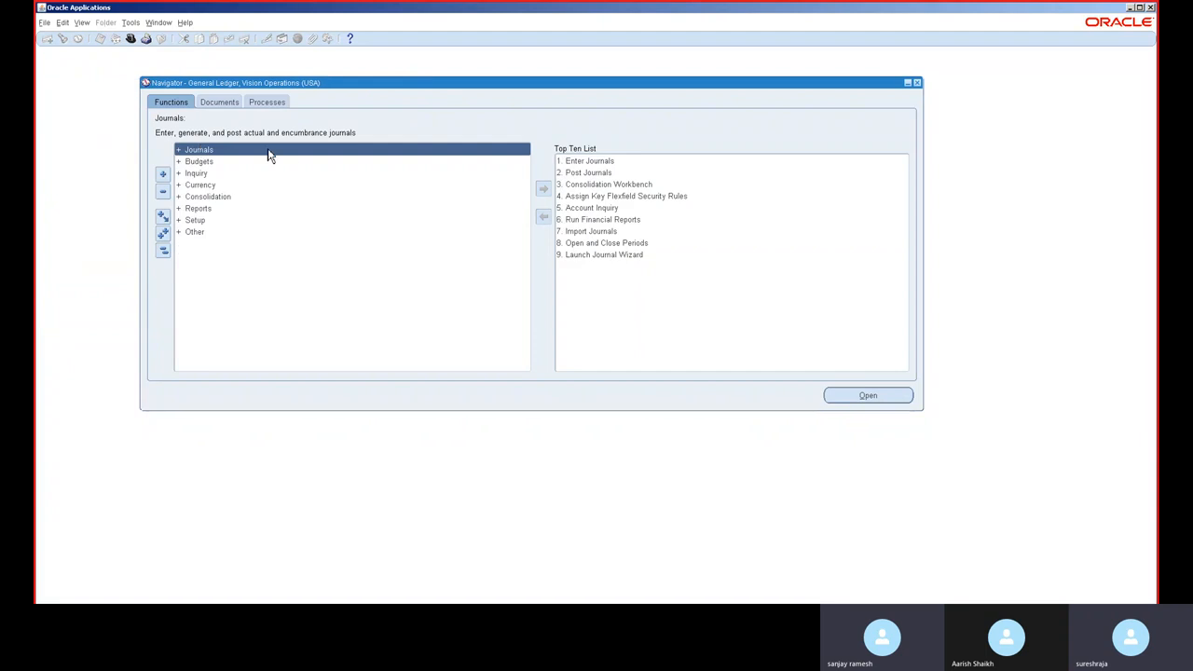
key("ctrl+l")
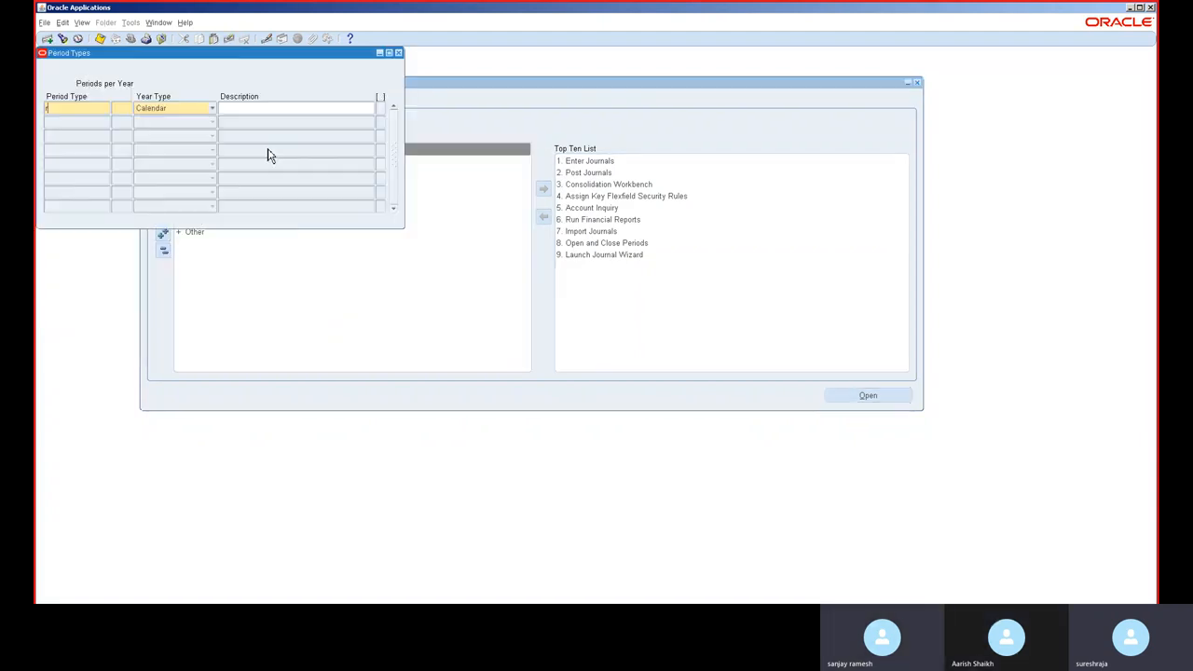
left_click(399, 53)
left_click(600, 361)
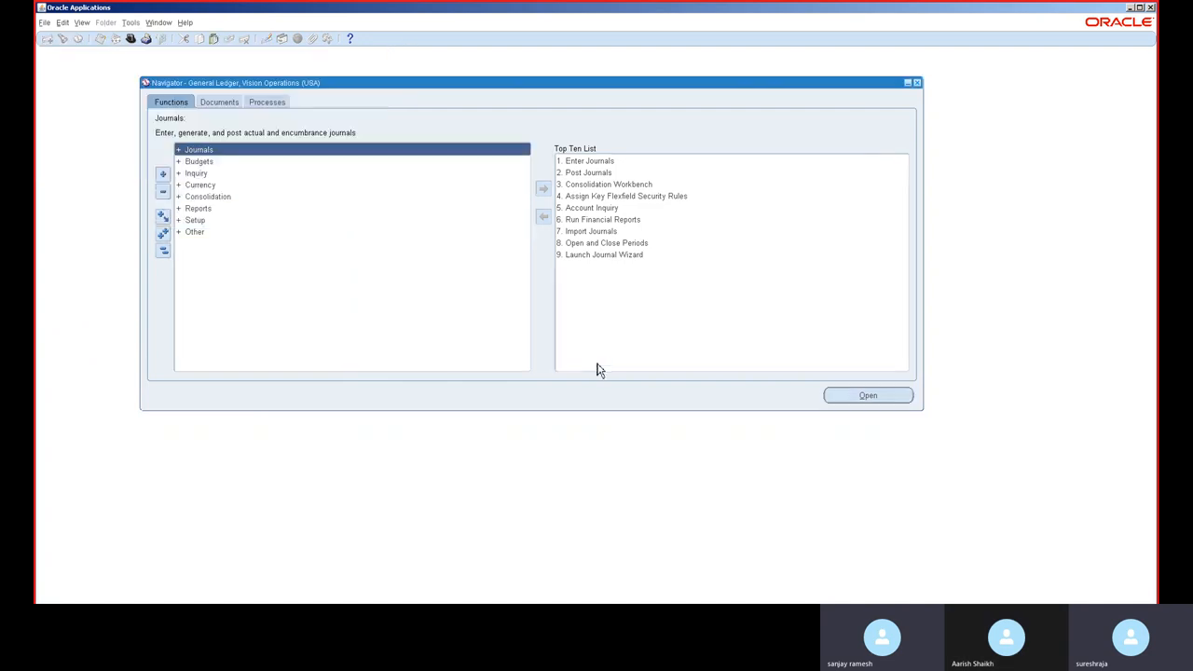
Step: Open the Open and Close Periods form from the form functions and find the Vision Operations (USA) ledger periods
key("ctrl+l")
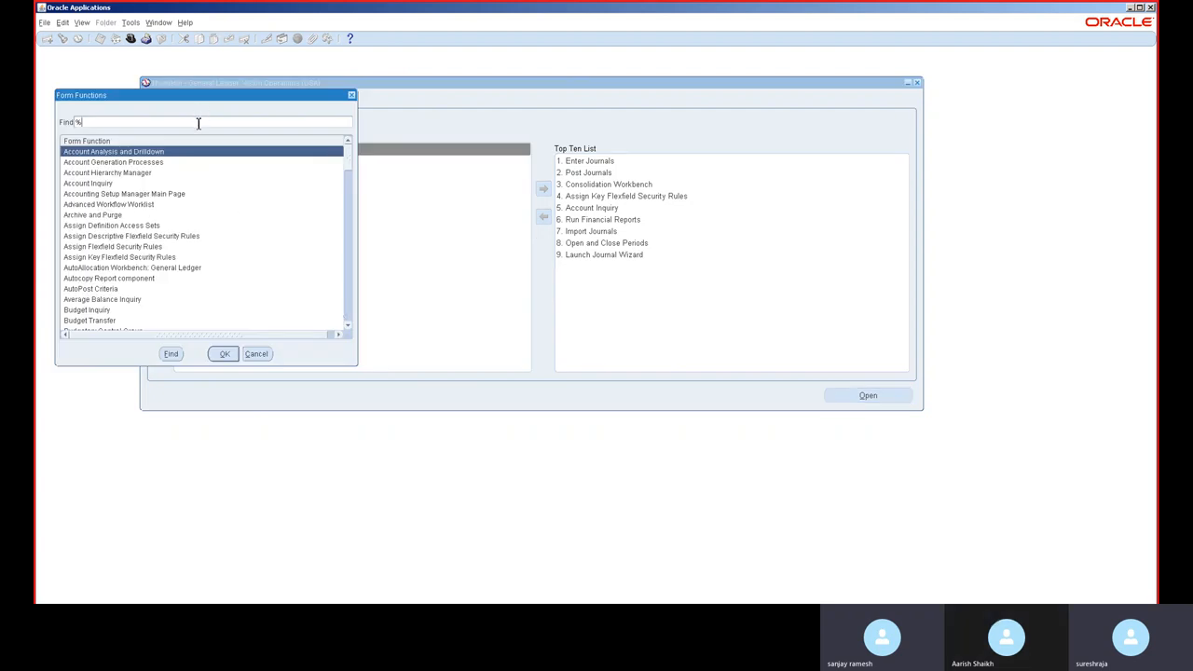
key("Return")
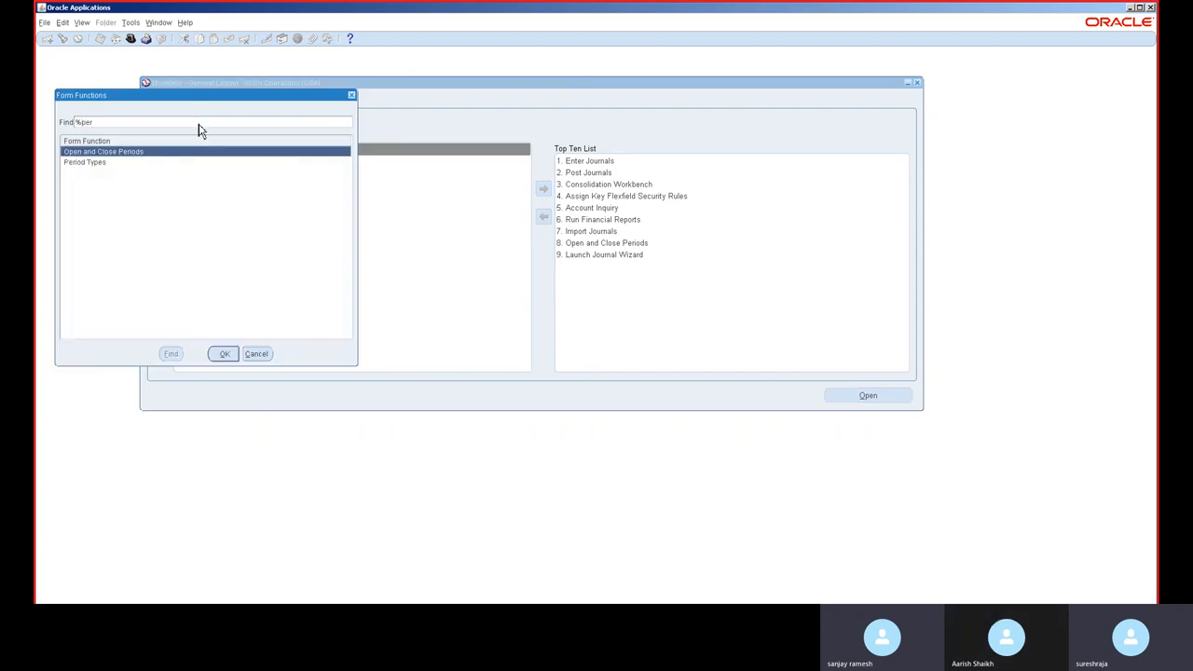
double_click(112, 153)
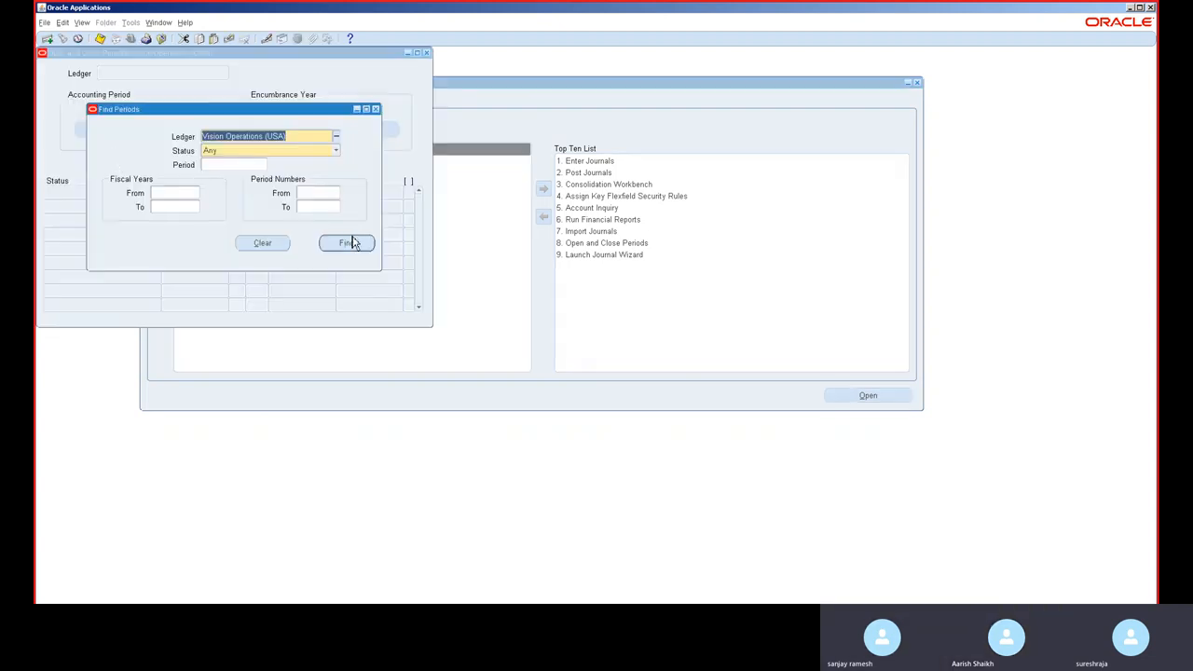
left_click(348, 242)
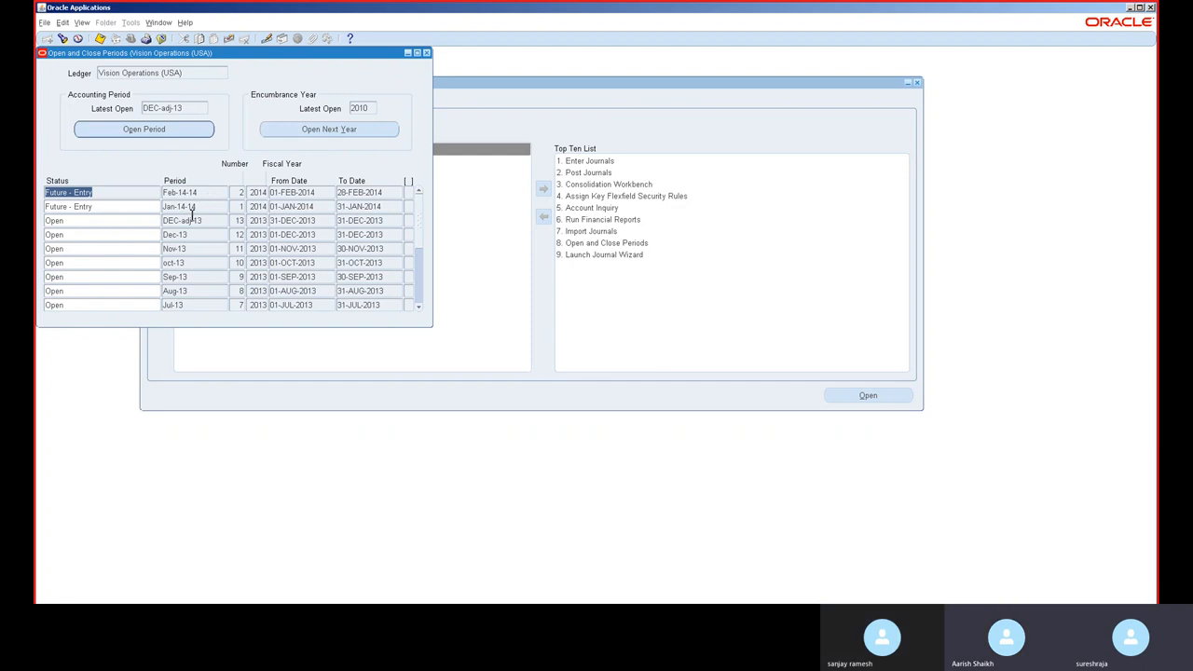
Step: Open the General Ledger periods through target period Jun-15 and confirm the request
left_click_drag(196, 53, 514, 149)
left_click(524, 222)
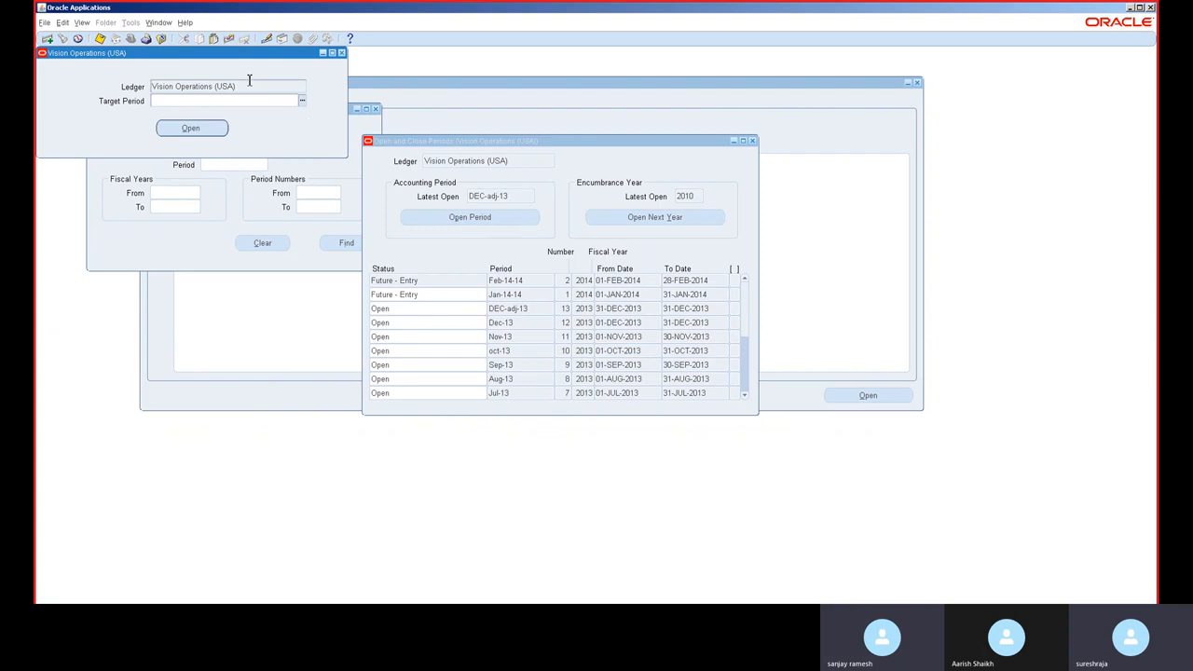
left_click(302, 99)
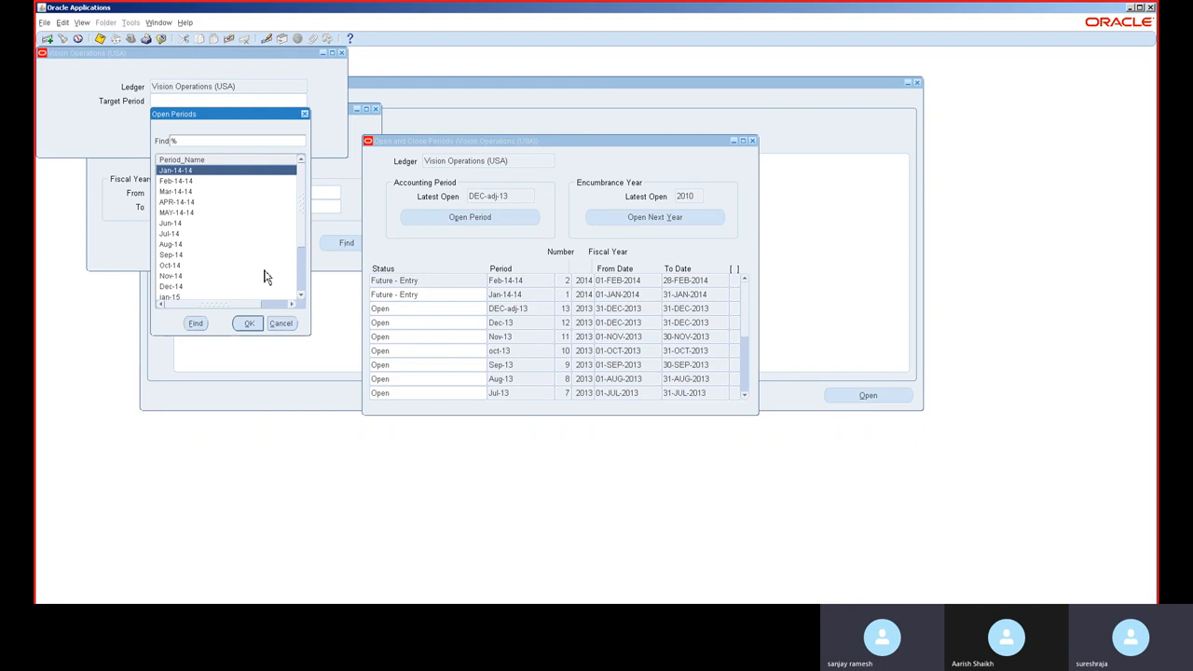
left_click(300, 290)
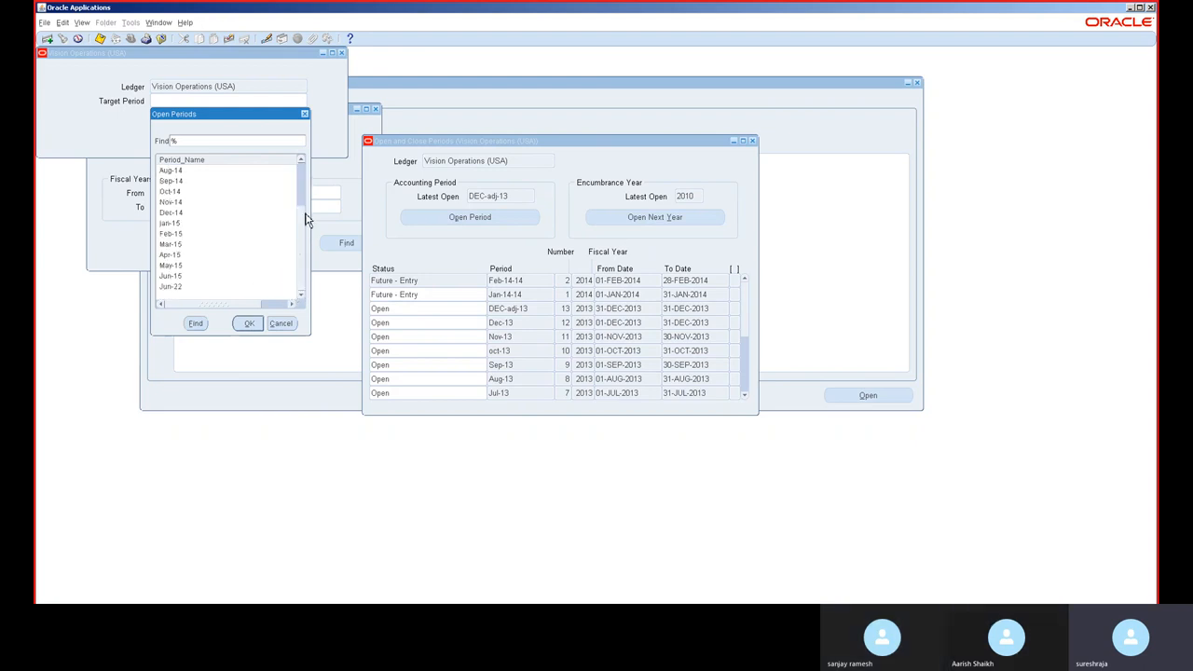
double_click(186, 275)
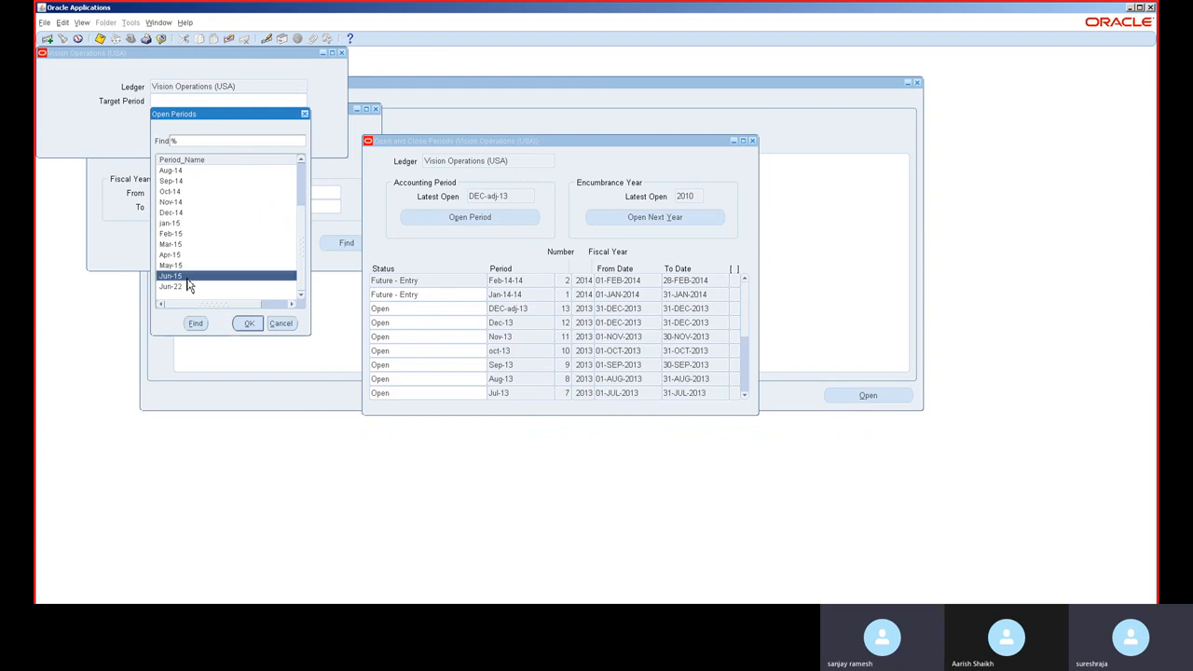
left_click(198, 129)
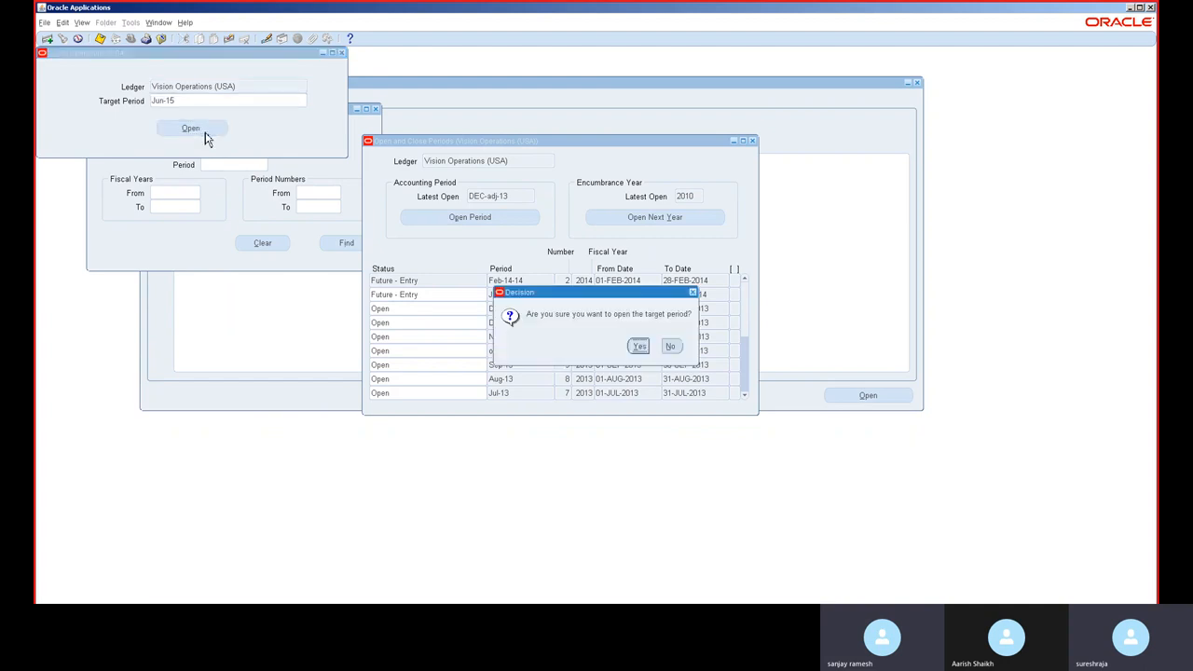
left_click(643, 348)
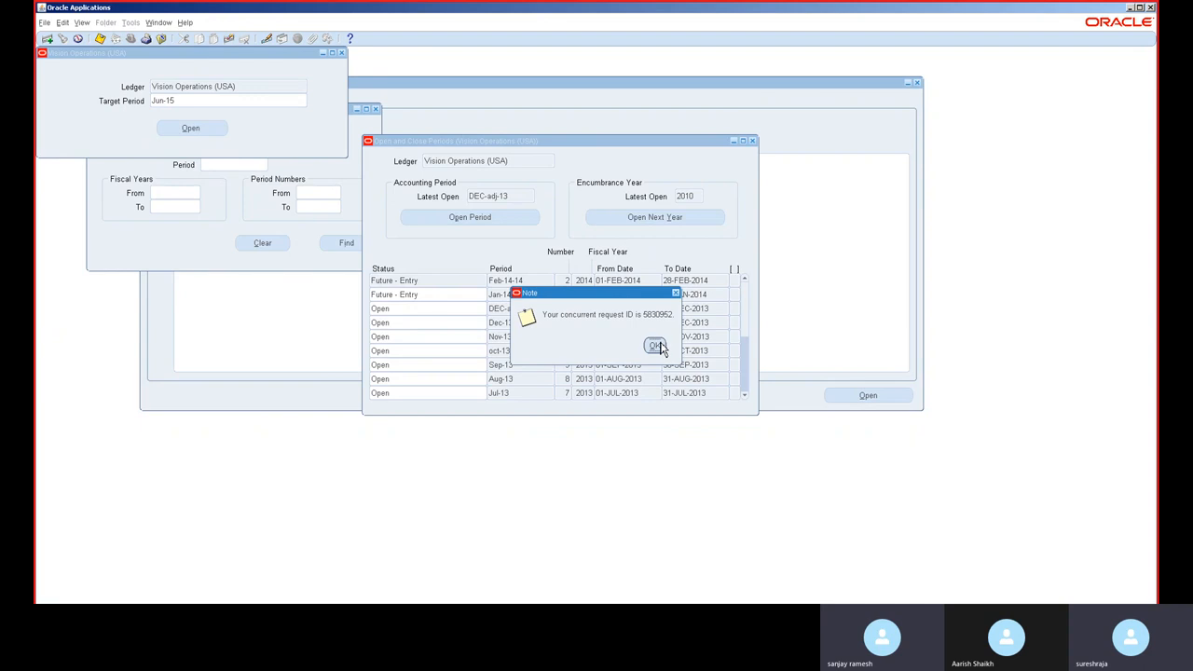
left_click(656, 345)
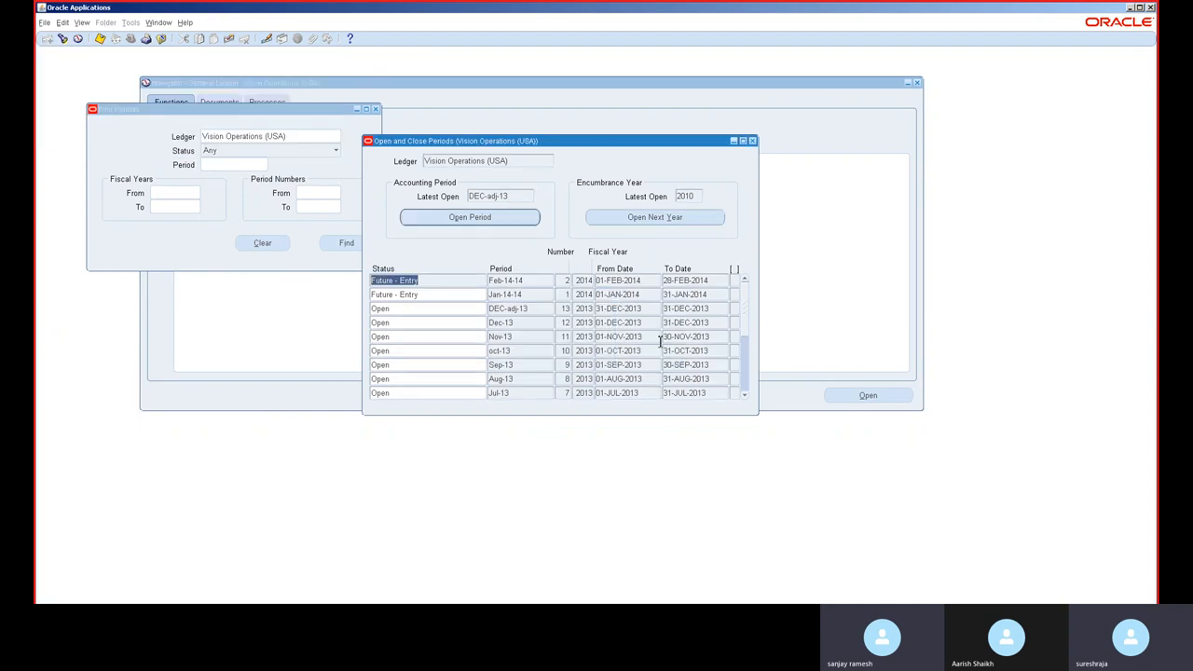
Step: Check the progress of the submitted Open Period concurrent requests
left_click(751, 141)
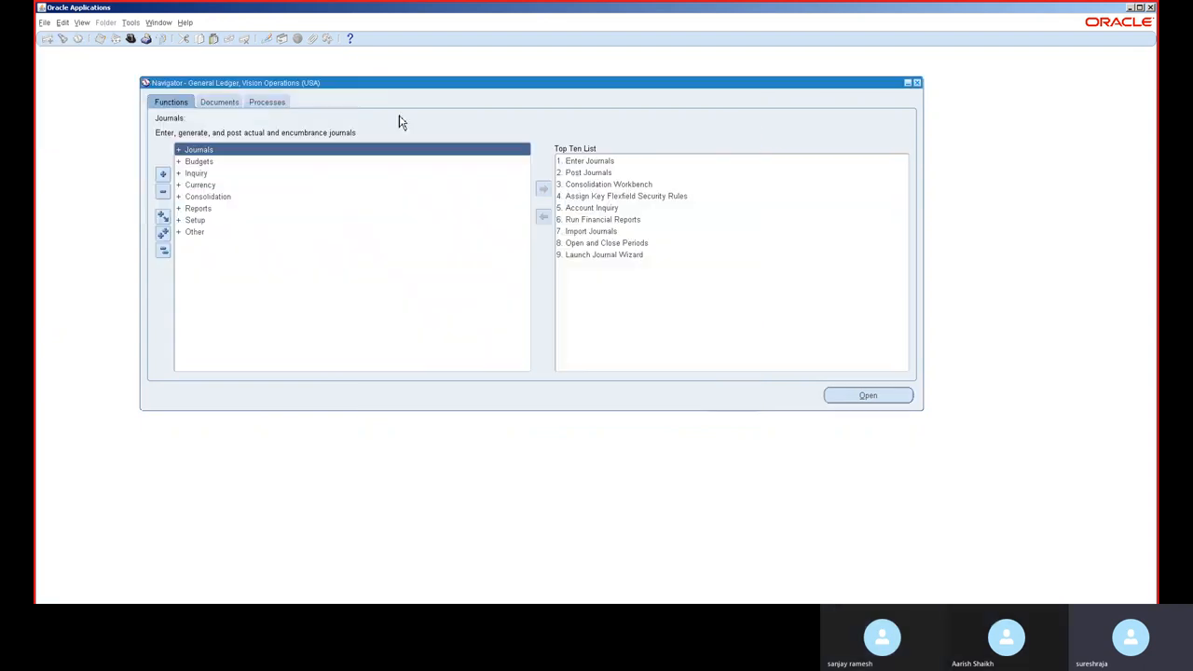
left_click(82, 22)
left_click(105, 172)
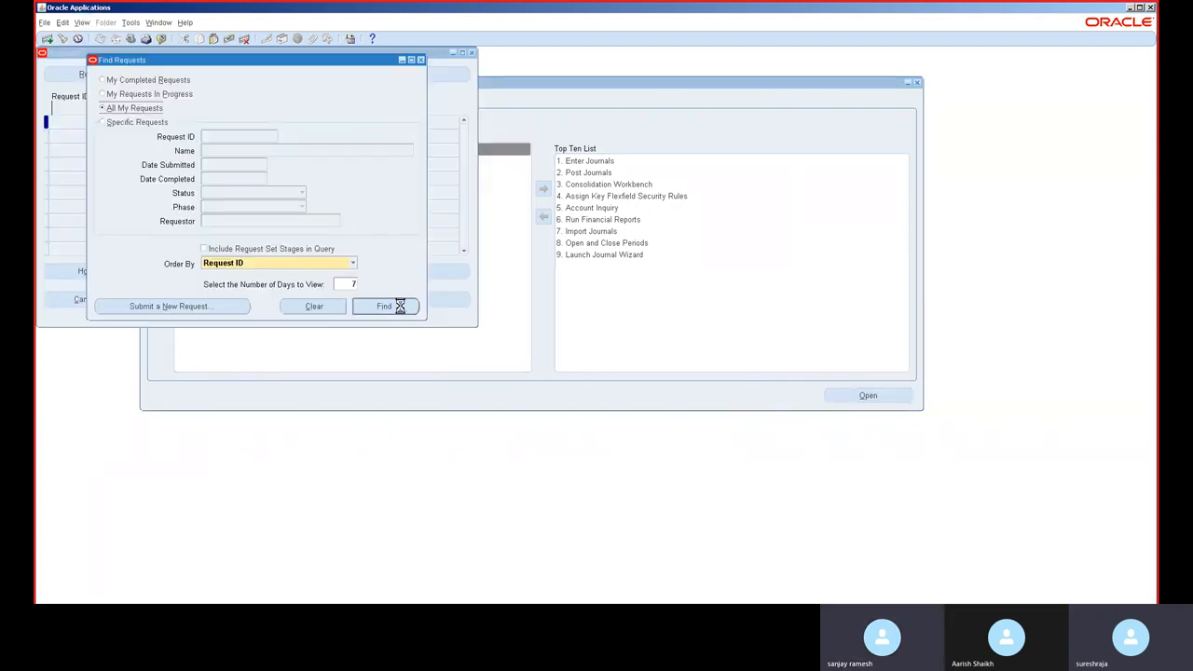
left_click(398, 306)
left_click(86, 73)
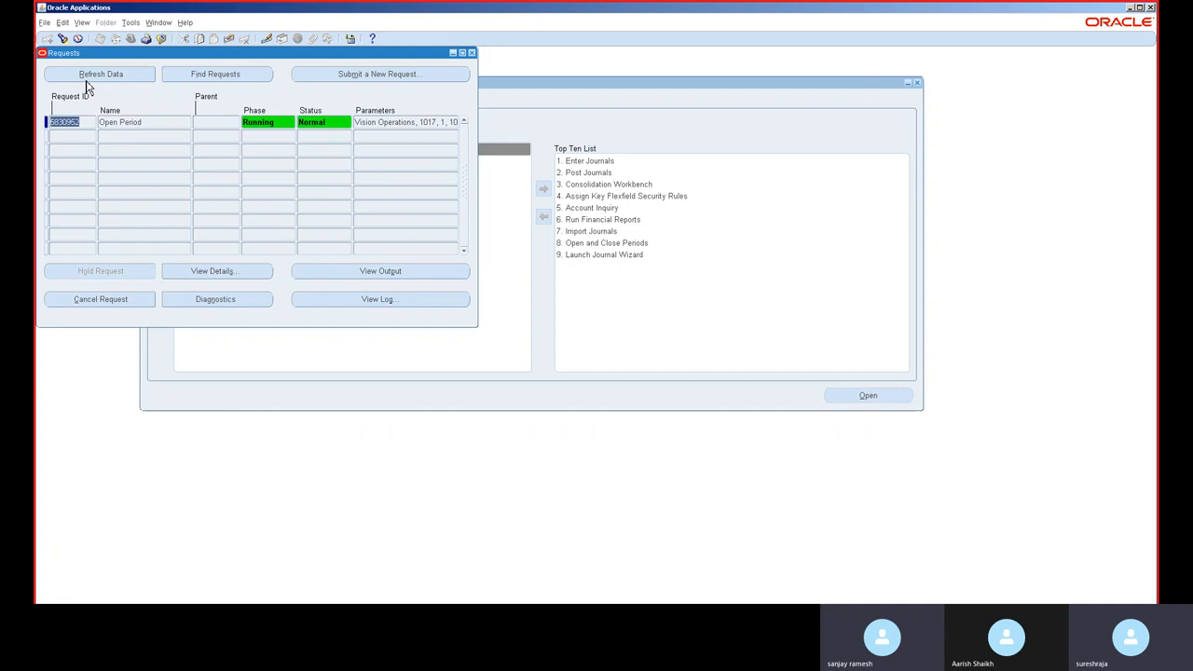
left_click(86, 80)
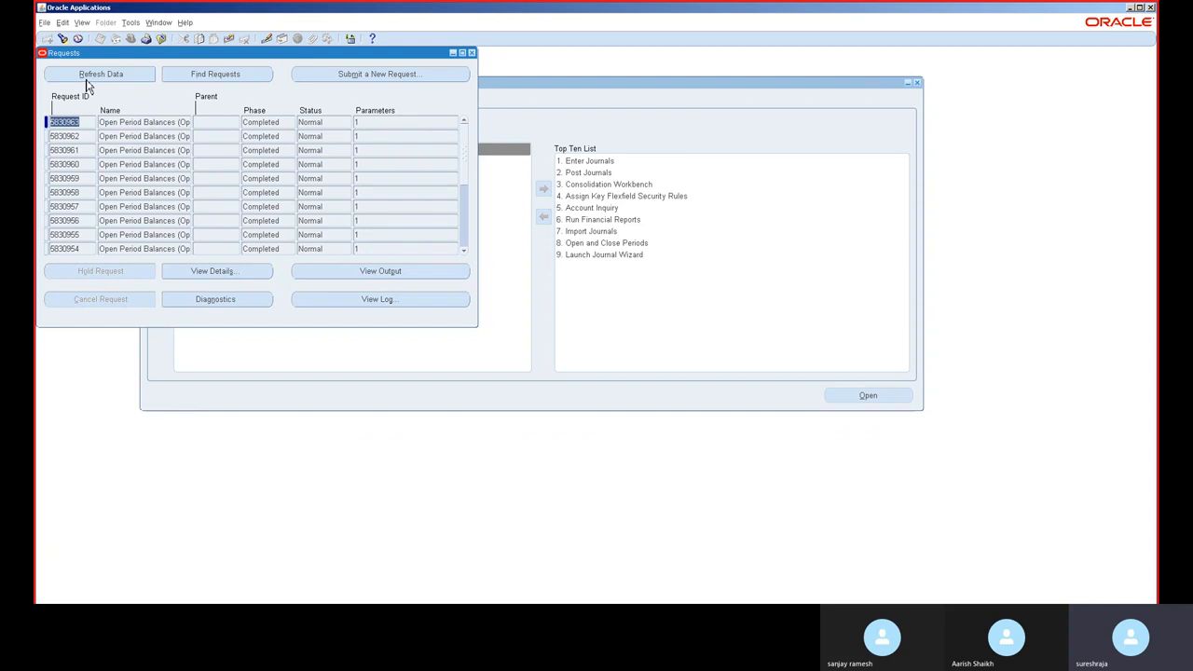
left_click(471, 54)
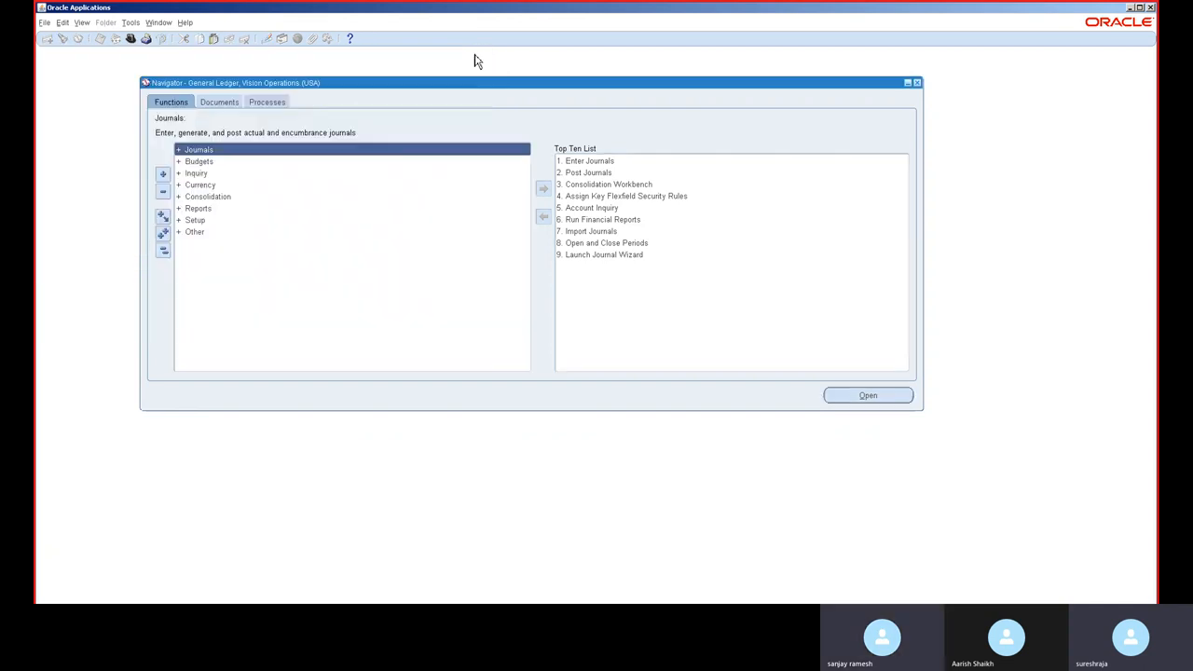
Step: Switch to the Receivables, Vision Operations (USA) responsibility
left_click(130, 39)
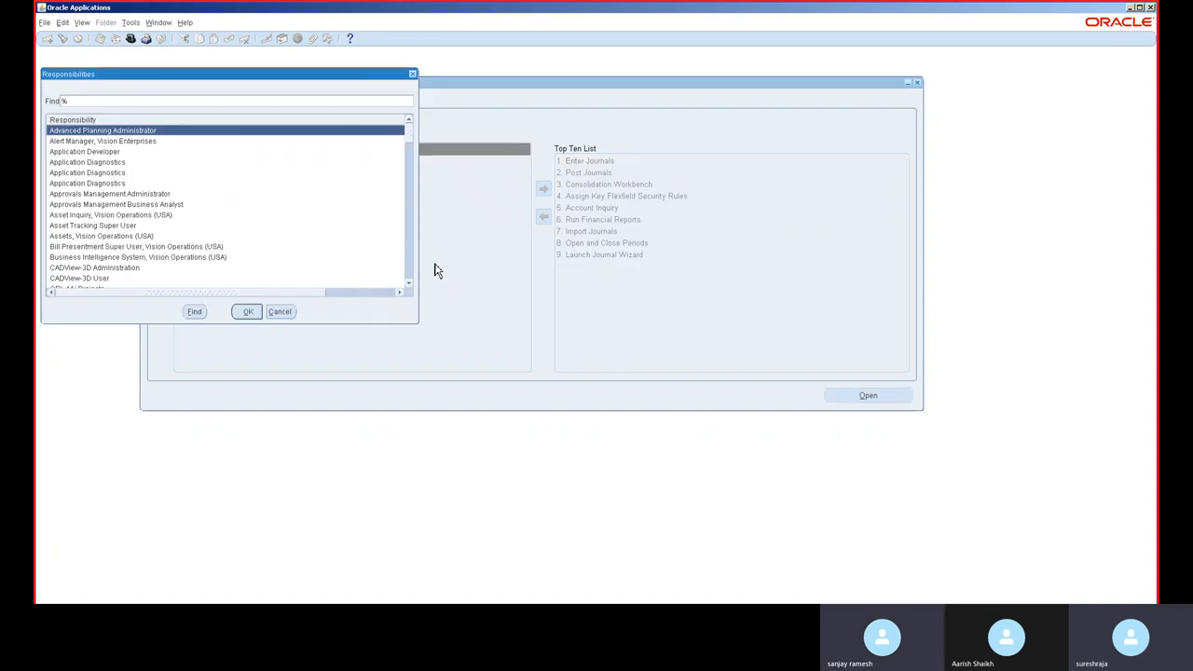
type("r")
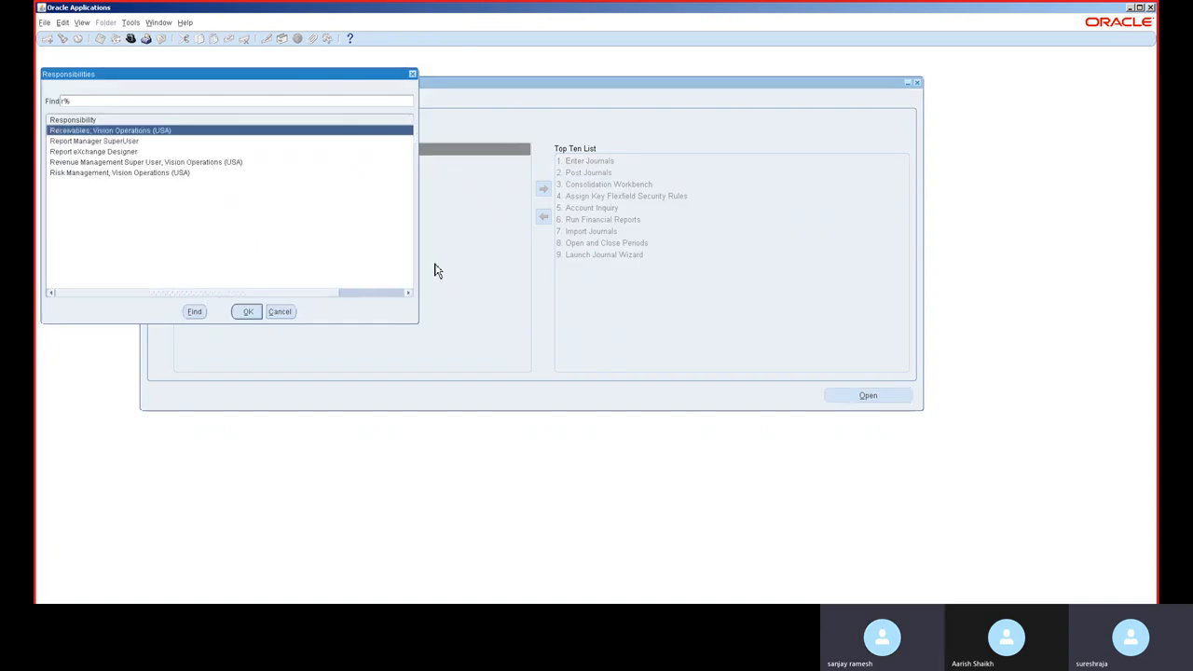
double_click(97, 132)
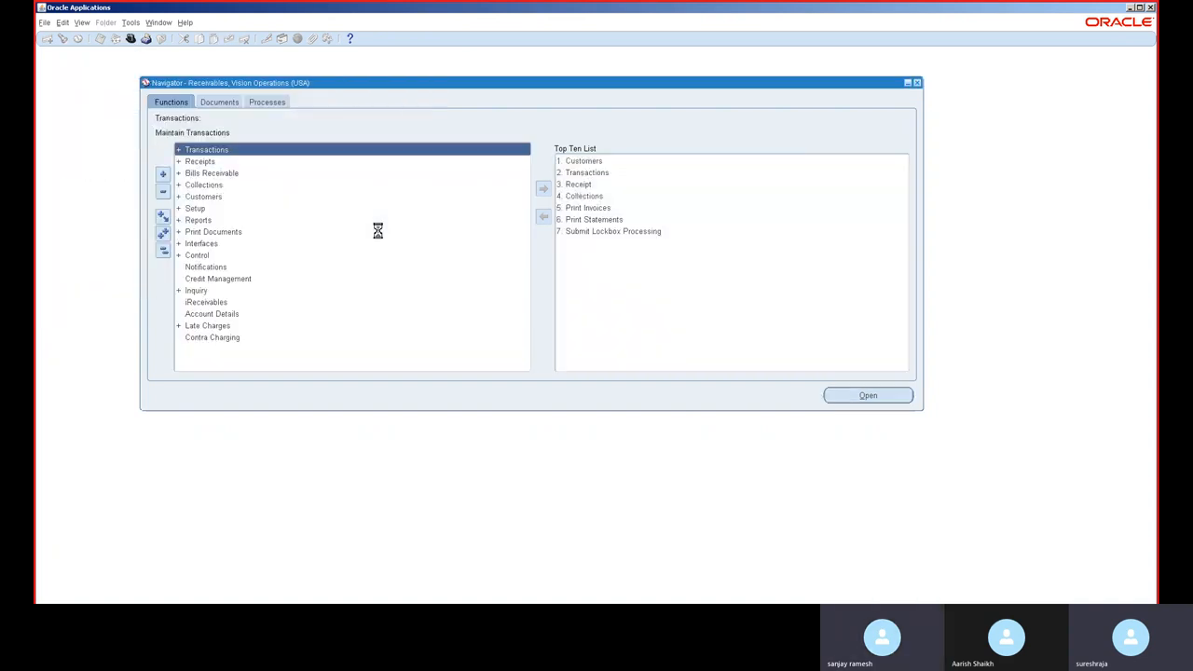
left_click(575, 173)
double_click(576, 173)
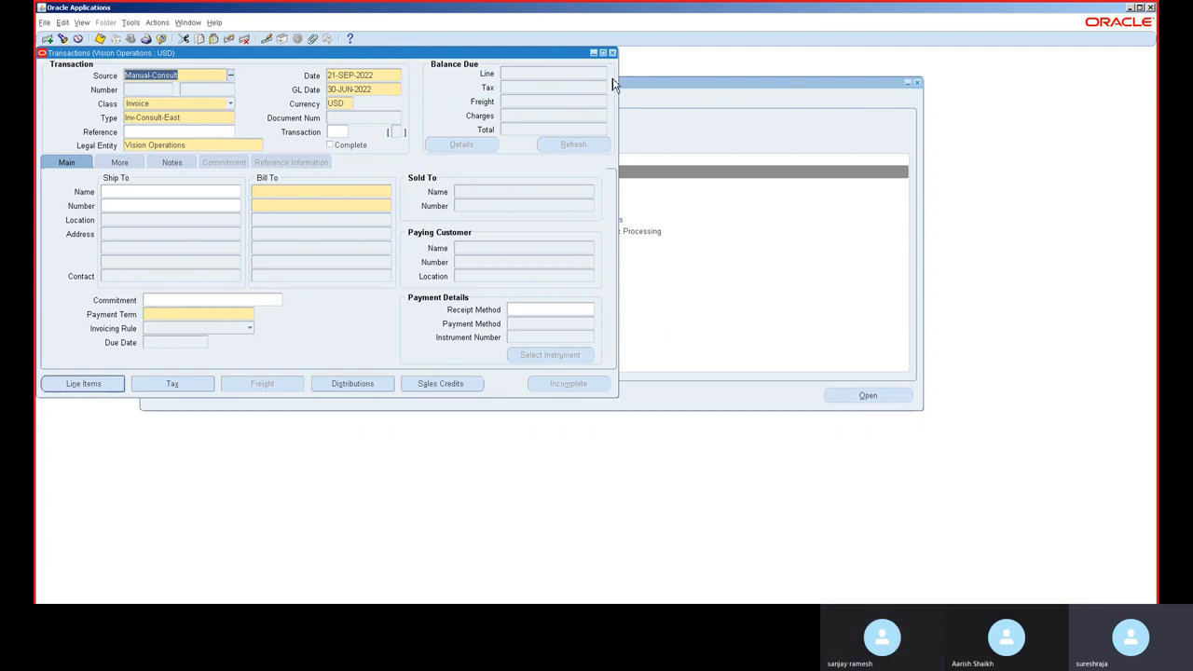
left_click(612, 53)
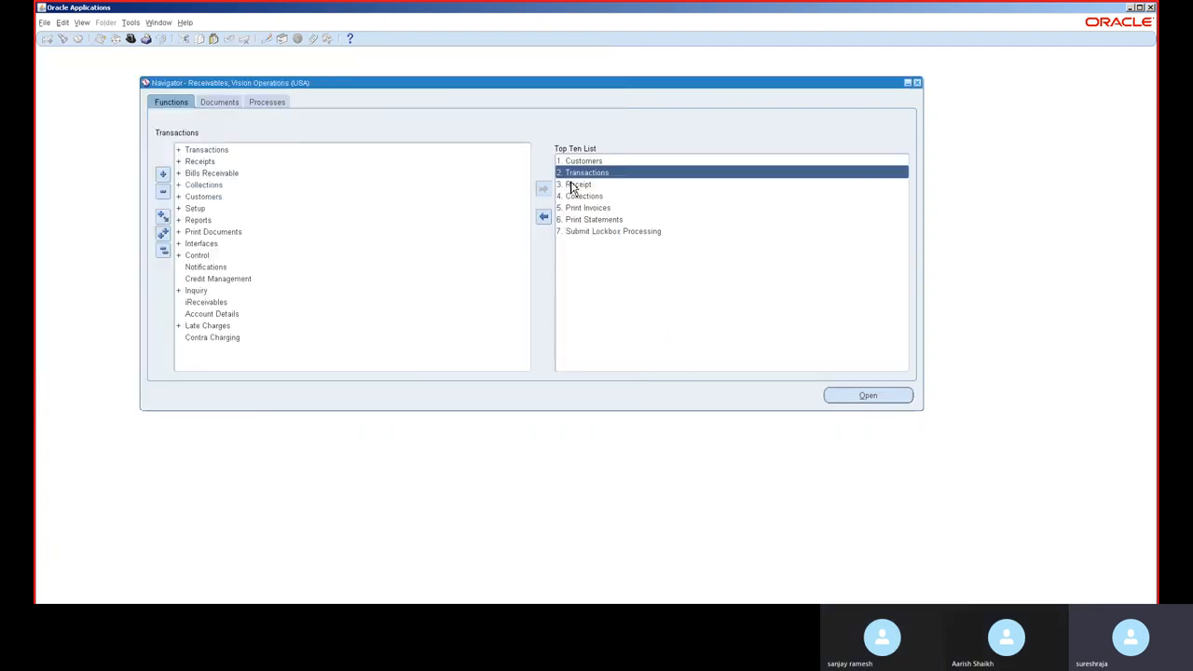
Step: Open the Receipts form and pick Cash as the receipt method
left_click(576, 183)
double_click(576, 184)
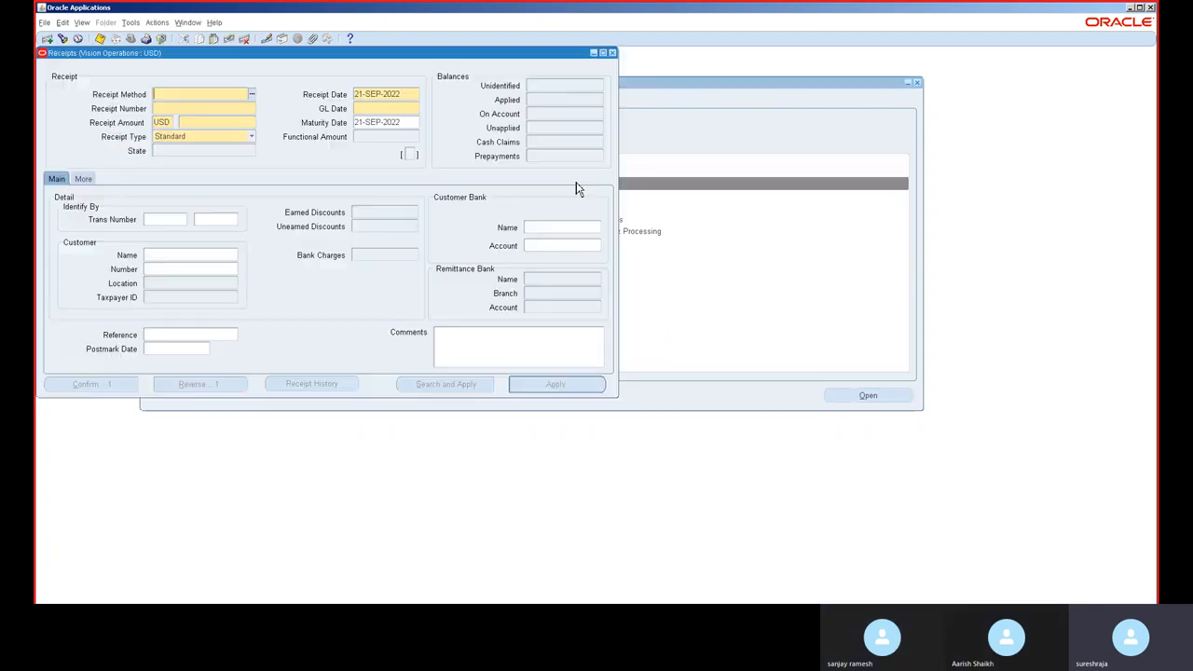
left_click(253, 95)
double_click(192, 229)
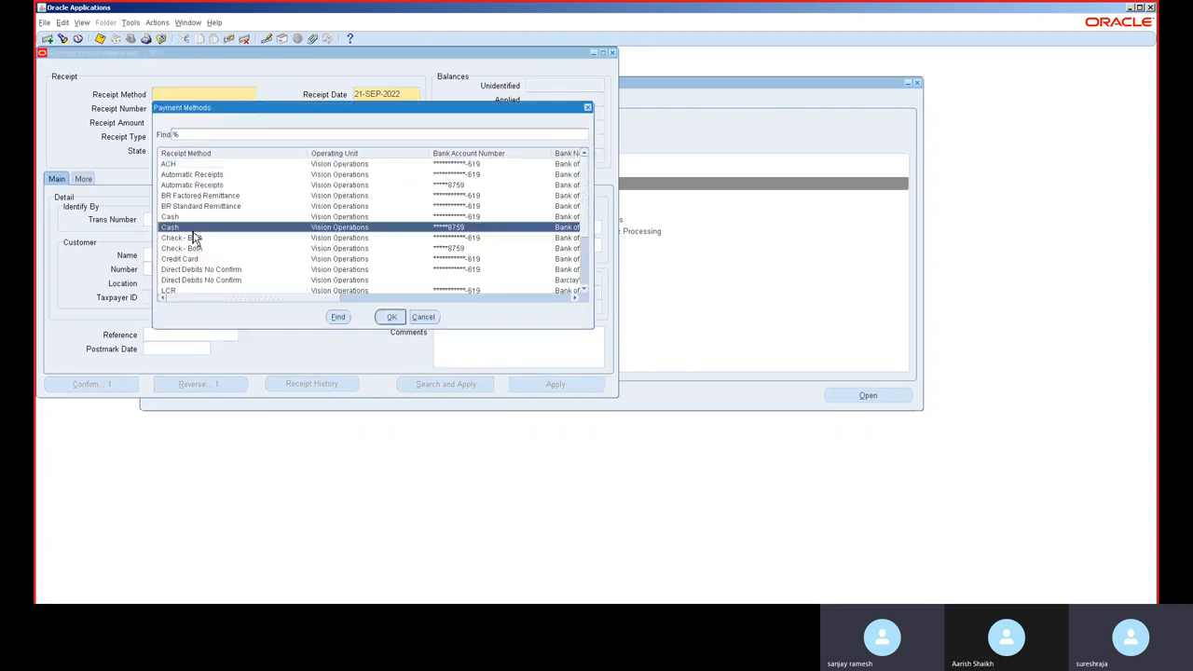
Step: Enter receipt number 123 and a receipt amount of 12,000 on the Cash receipt
left_click(192, 108)
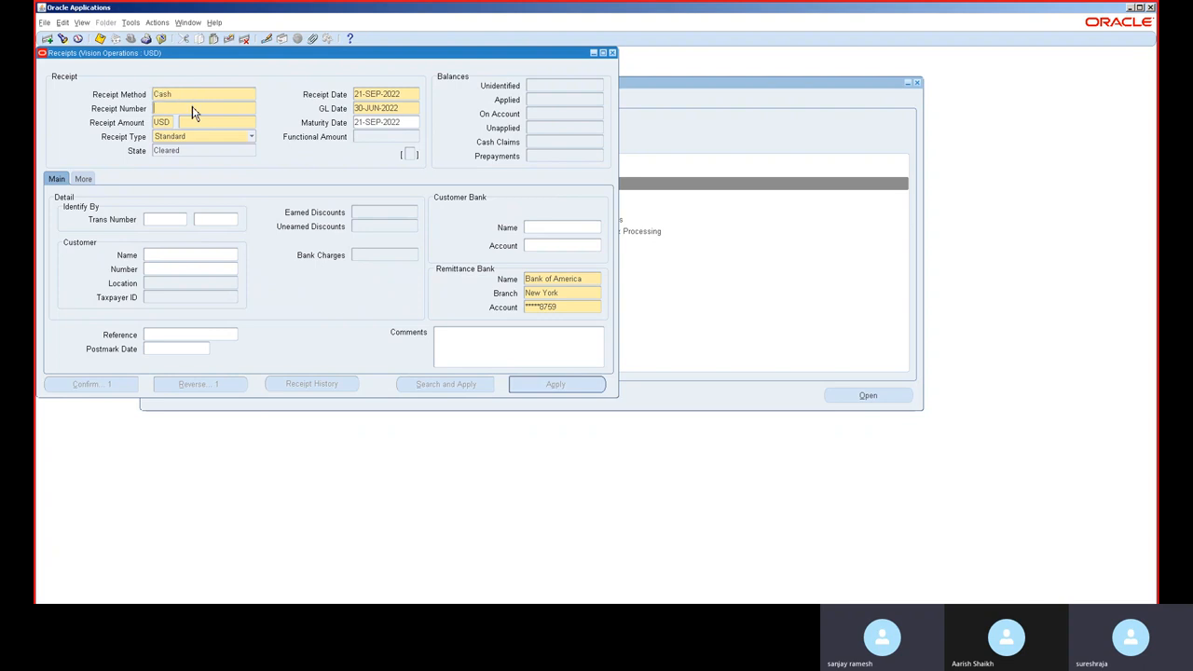
type("123")
left_click(200, 122)
type("12,000")
key("Tab")
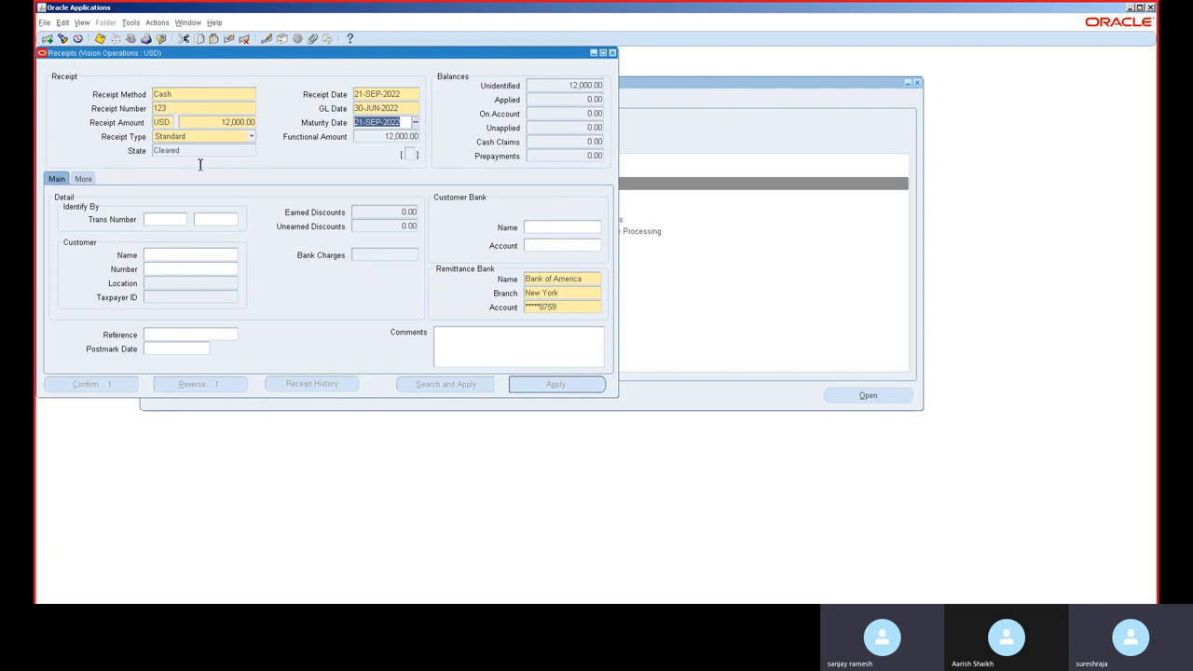
Step: Select A. C. Networks as the receipt's customer
left_click(177, 255)
type("s")
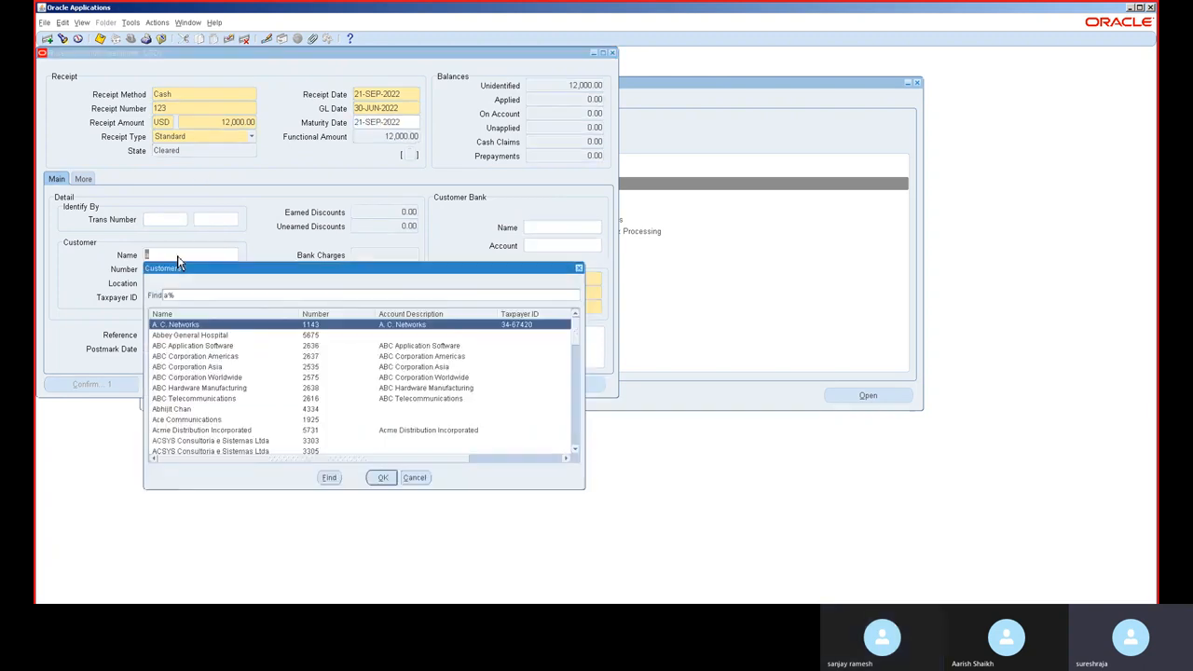
double_click(191, 312)
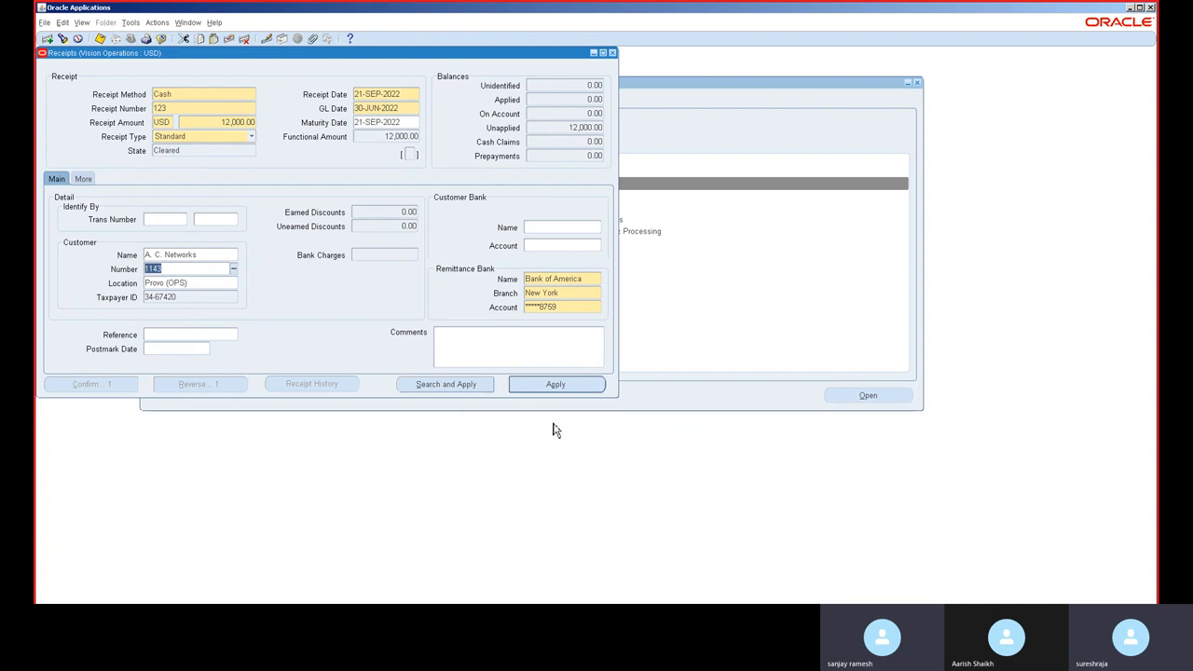
Step: Open the receipt's applications and apply it to Refund
left_click(566, 385)
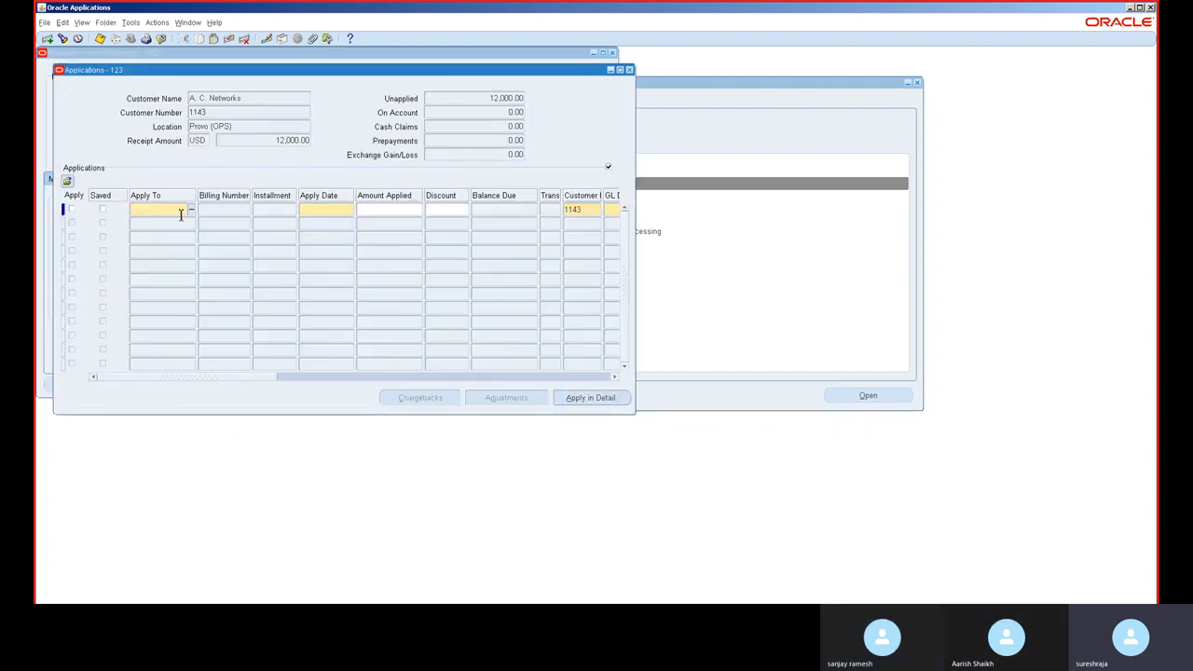
double_click(182, 214)
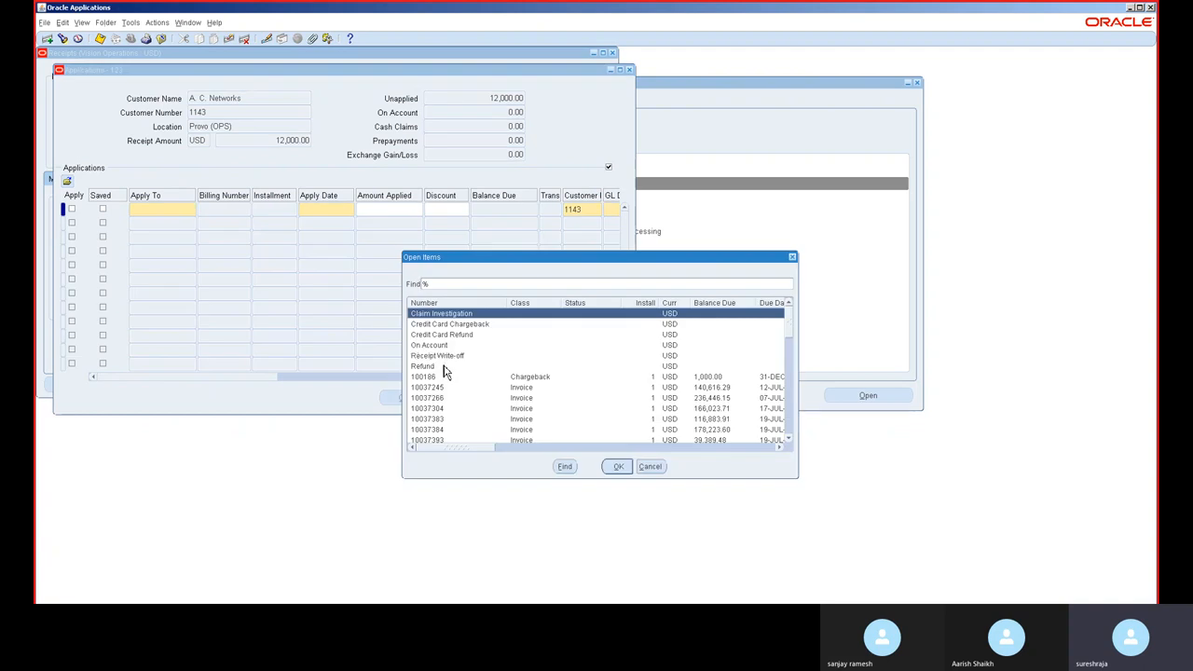
double_click(445, 366)
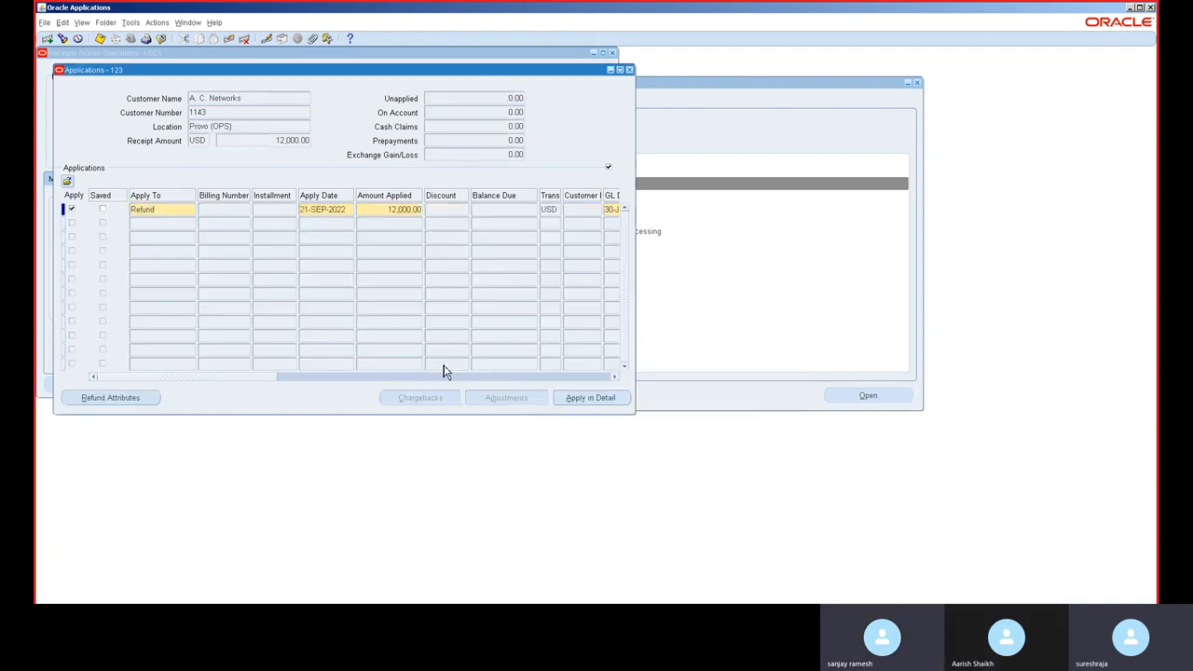
Step: Try to set the refund line's apply date to 30-JUN-2019 and dismiss the error
key("Tab")
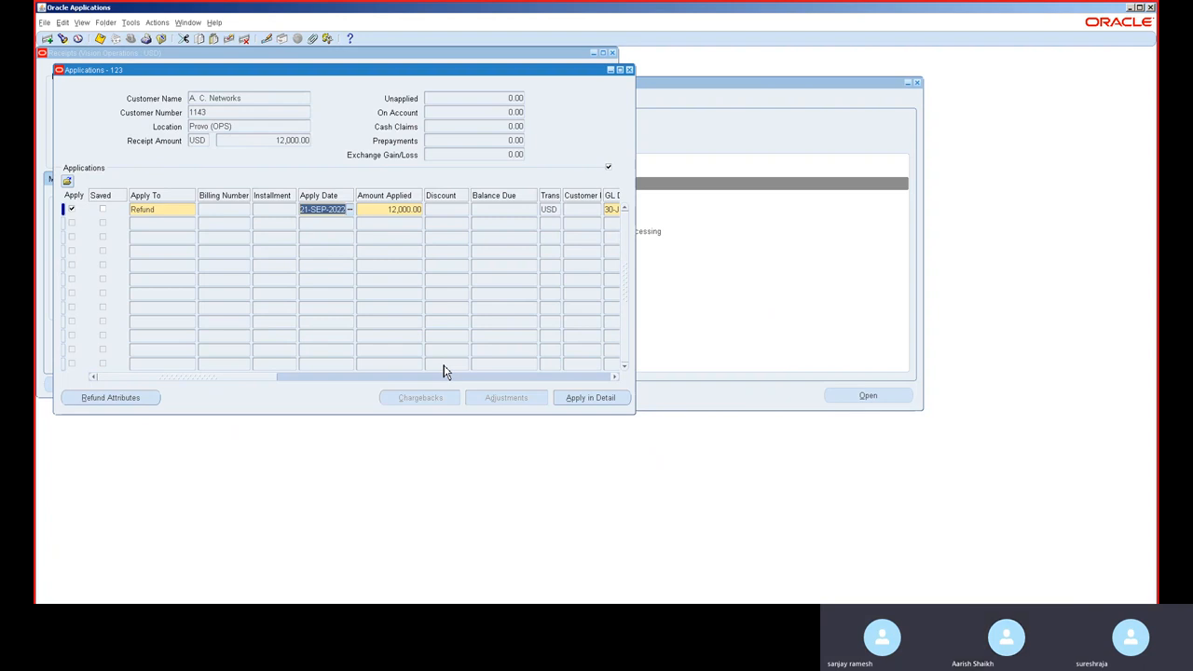
type("30JUN201")
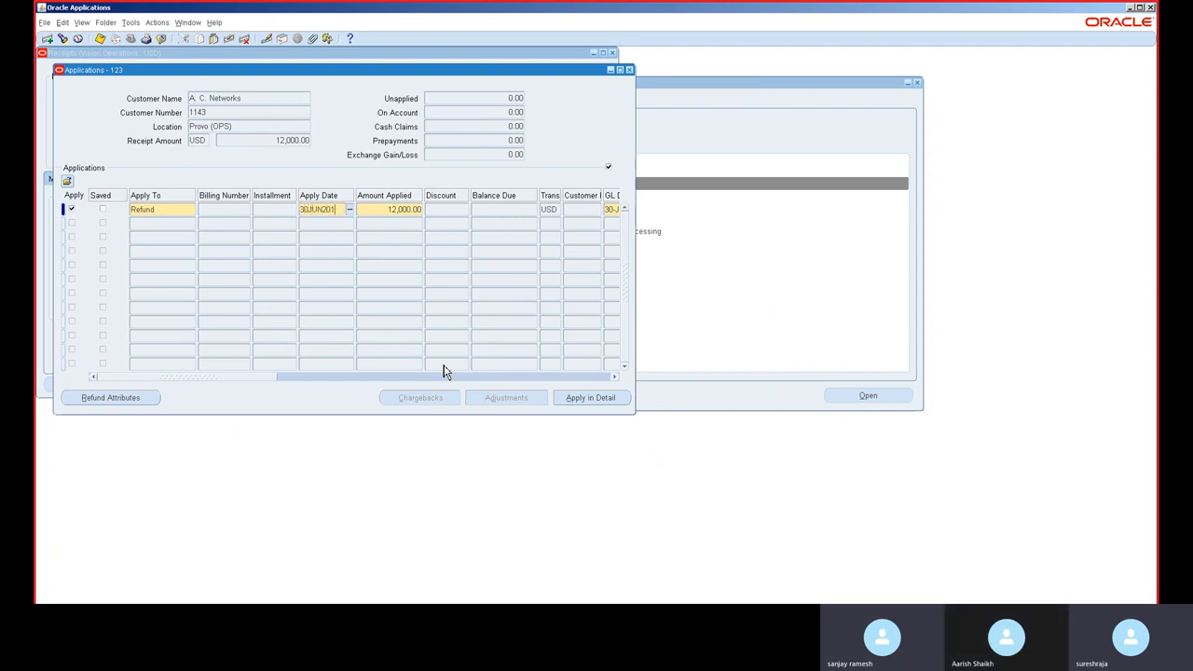
type("9")
key("Tab")
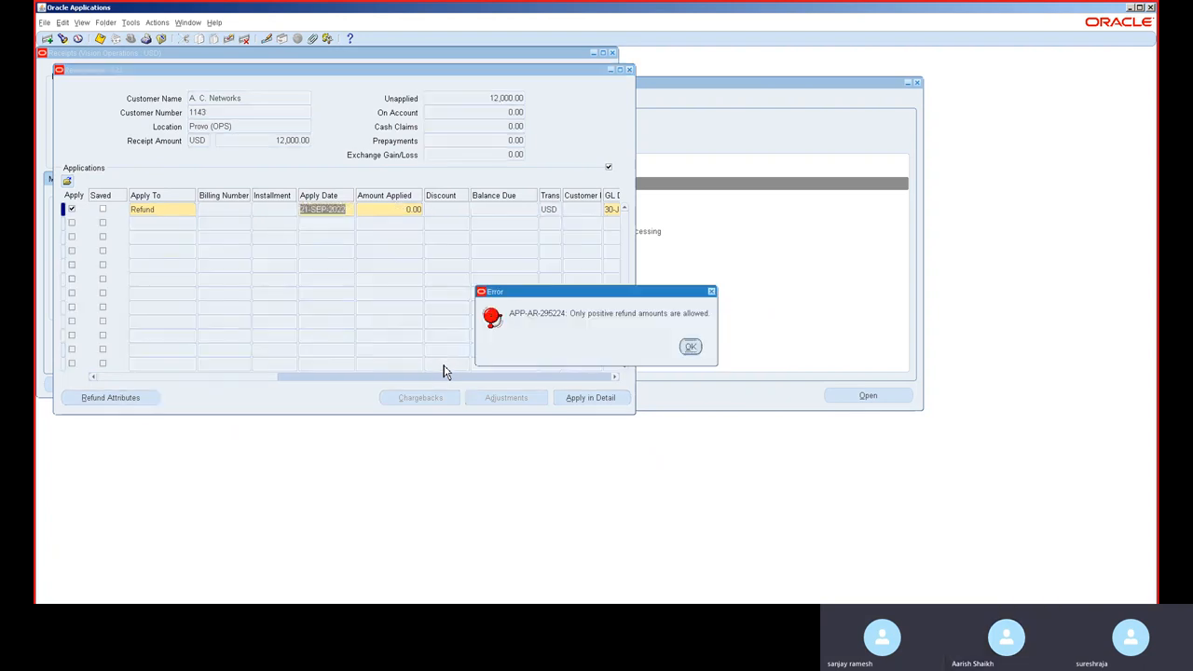
key("Return")
key("Tab")
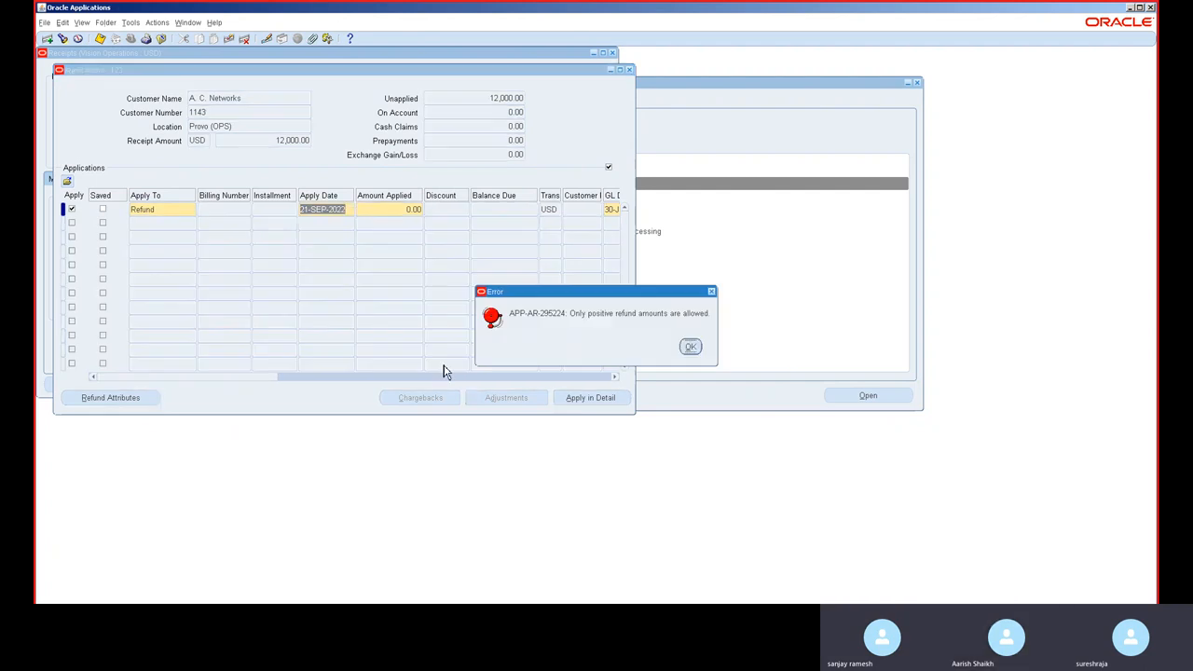
left_click(689, 348)
left_click(689, 348)
Step: Set the refund's amount applied to 12,000 and dismiss the error
type("1")
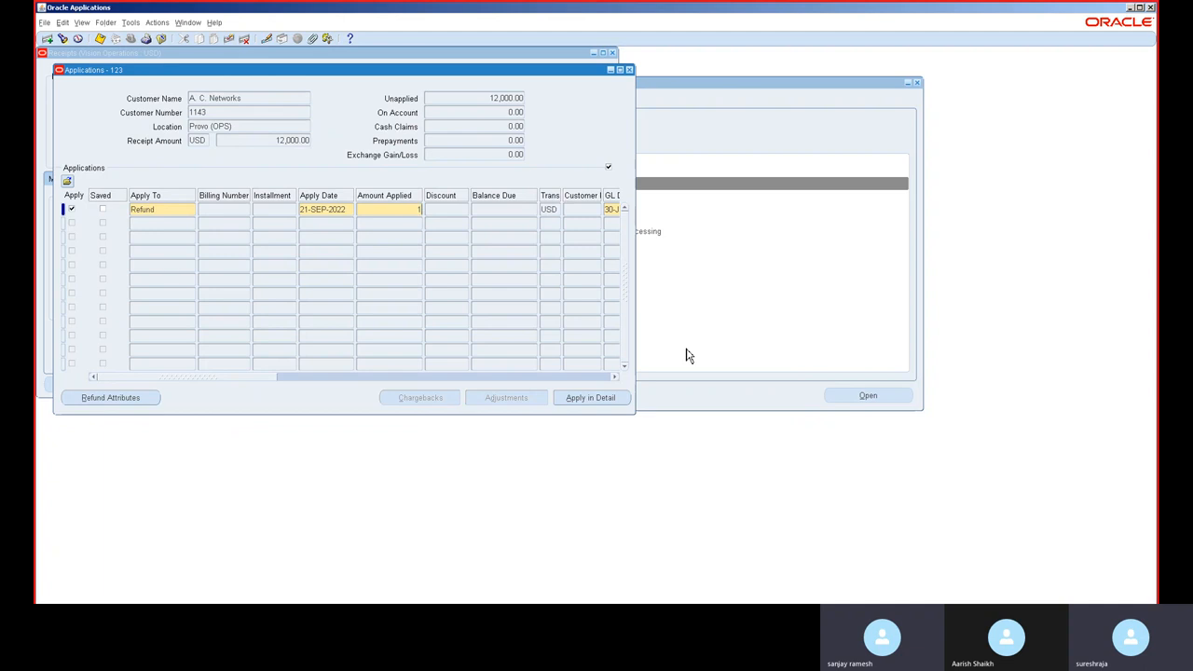
type("2,000")
key("Tab")
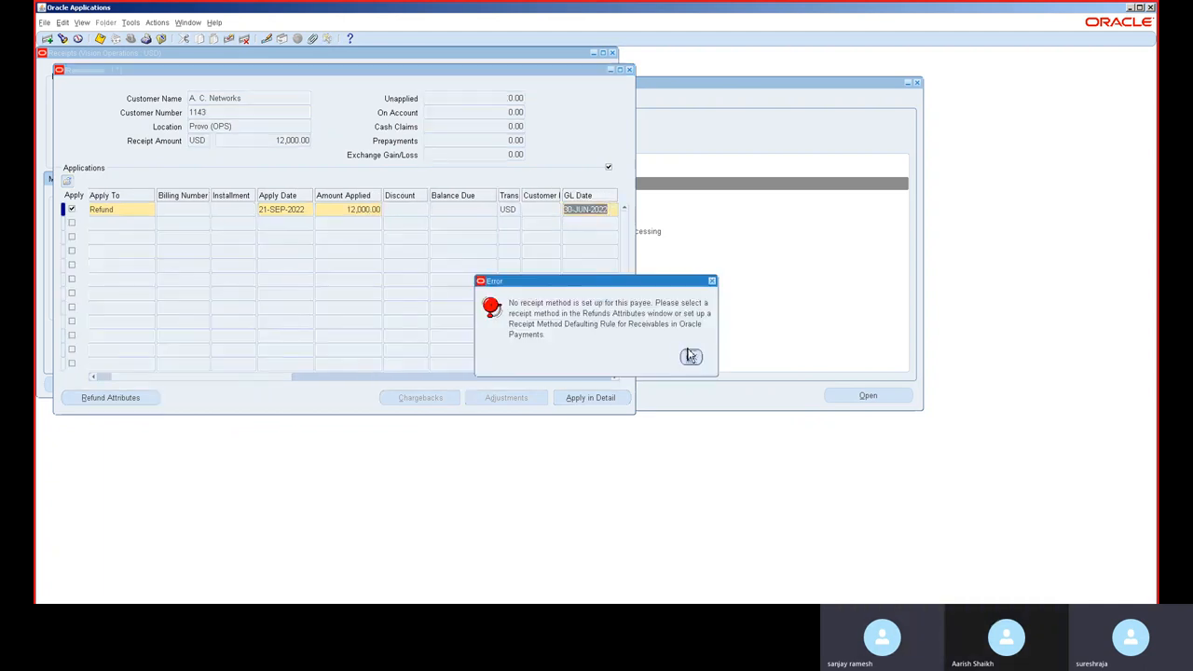
left_click(691, 360)
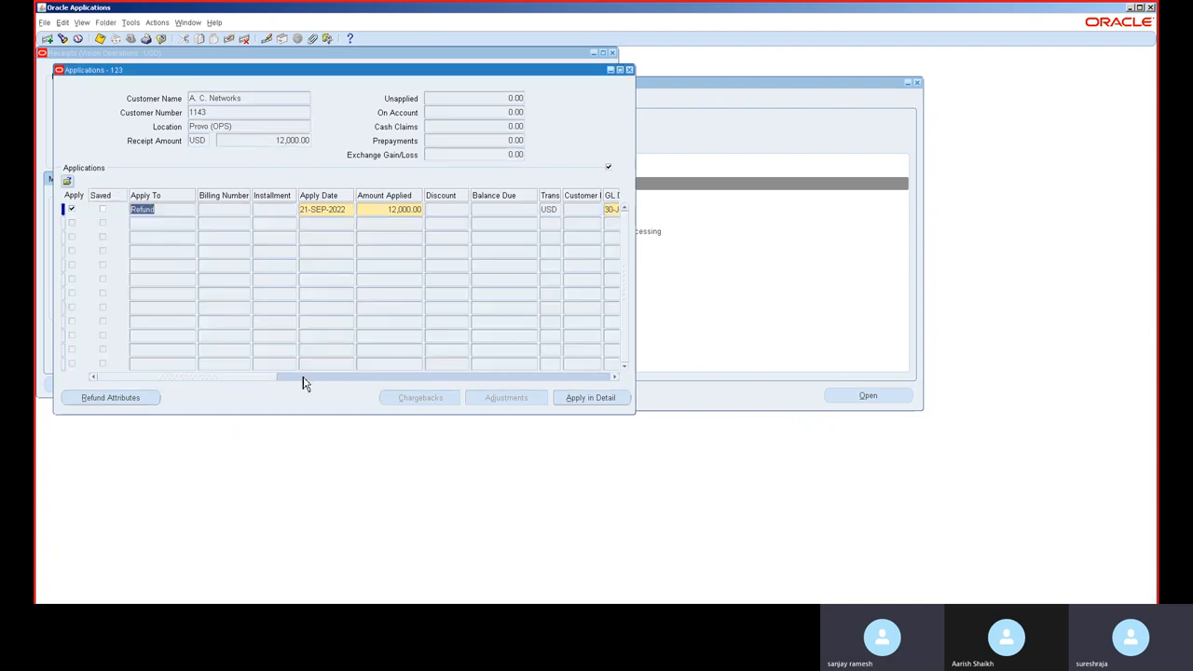
Step: Try to set the refund payment method to Check in Refund Attributes and dismiss the error
left_click(109, 399)
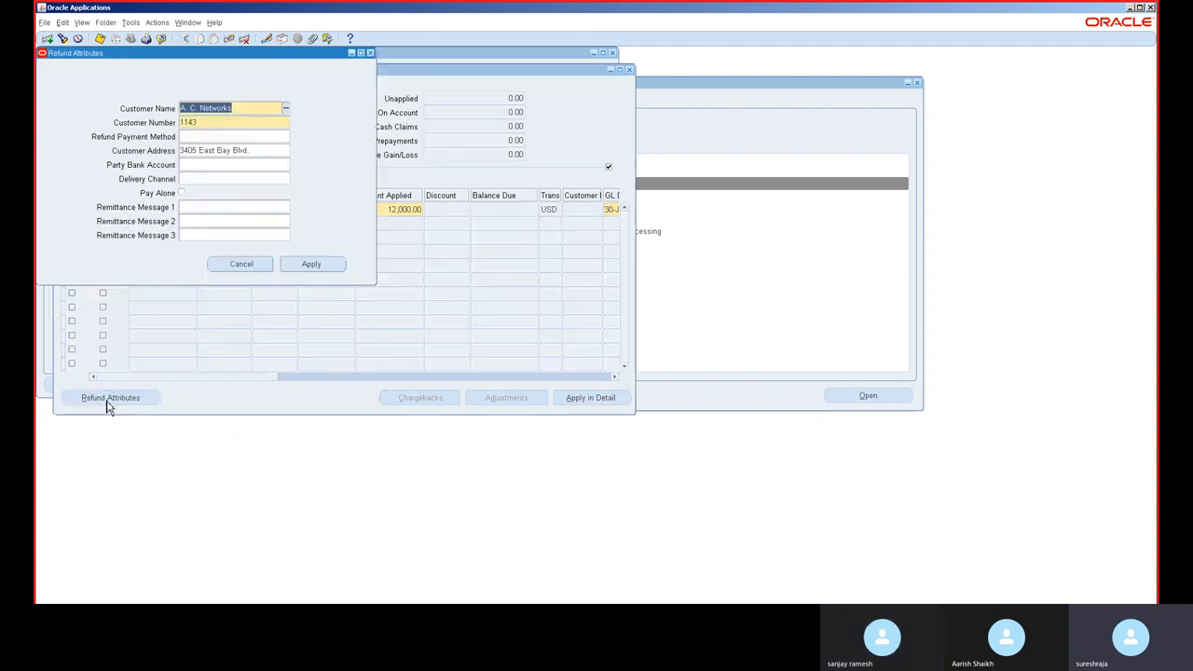
left_click(236, 137)
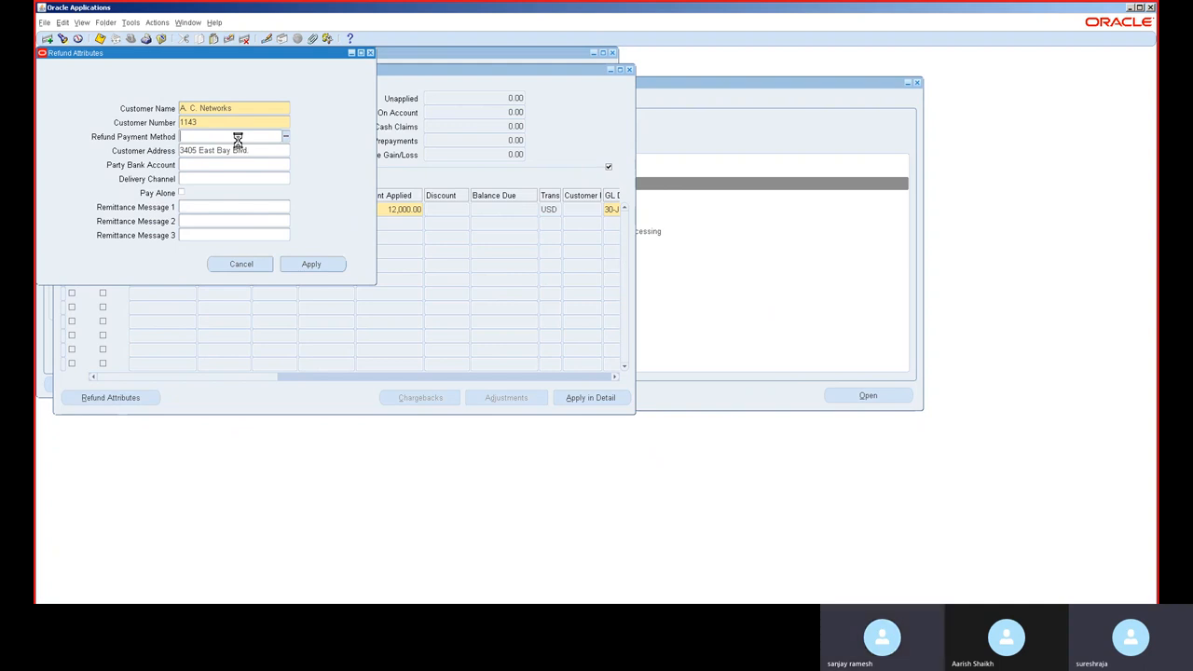
double_click(236, 138)
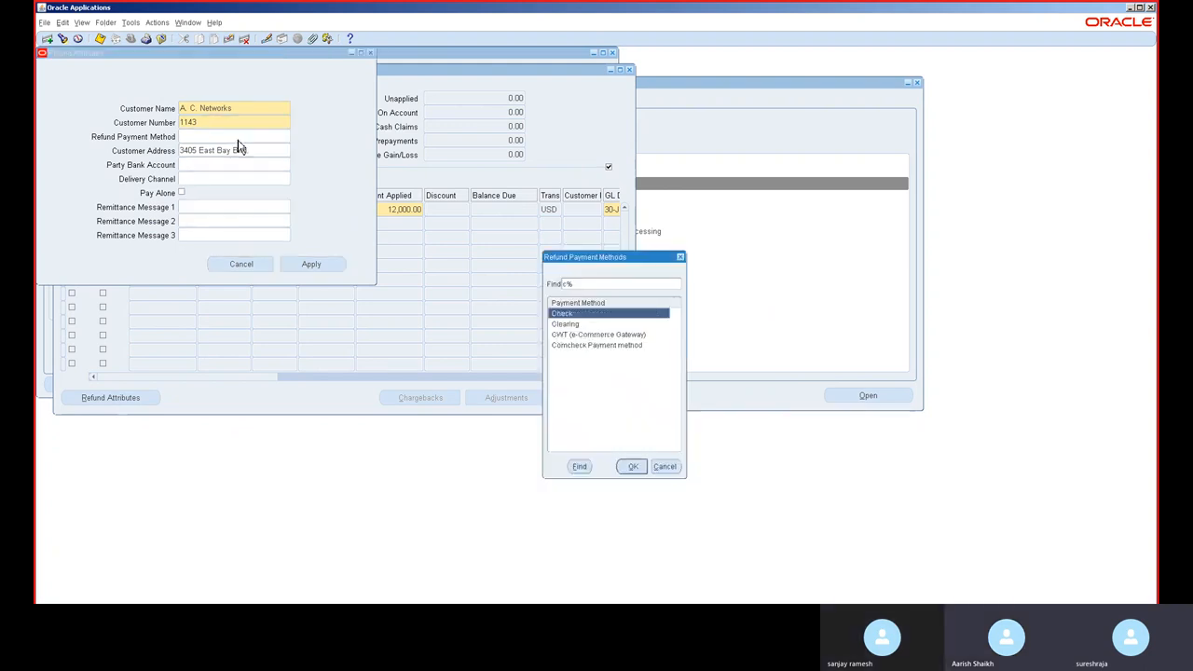
key("Return")
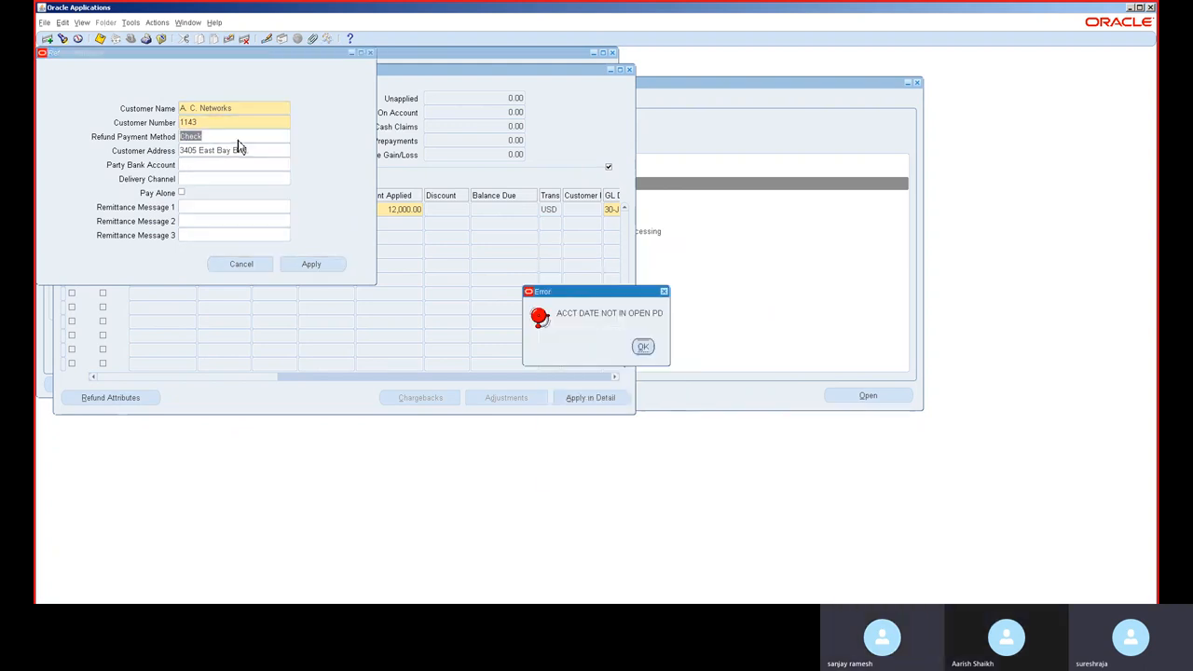
left_click(643, 346)
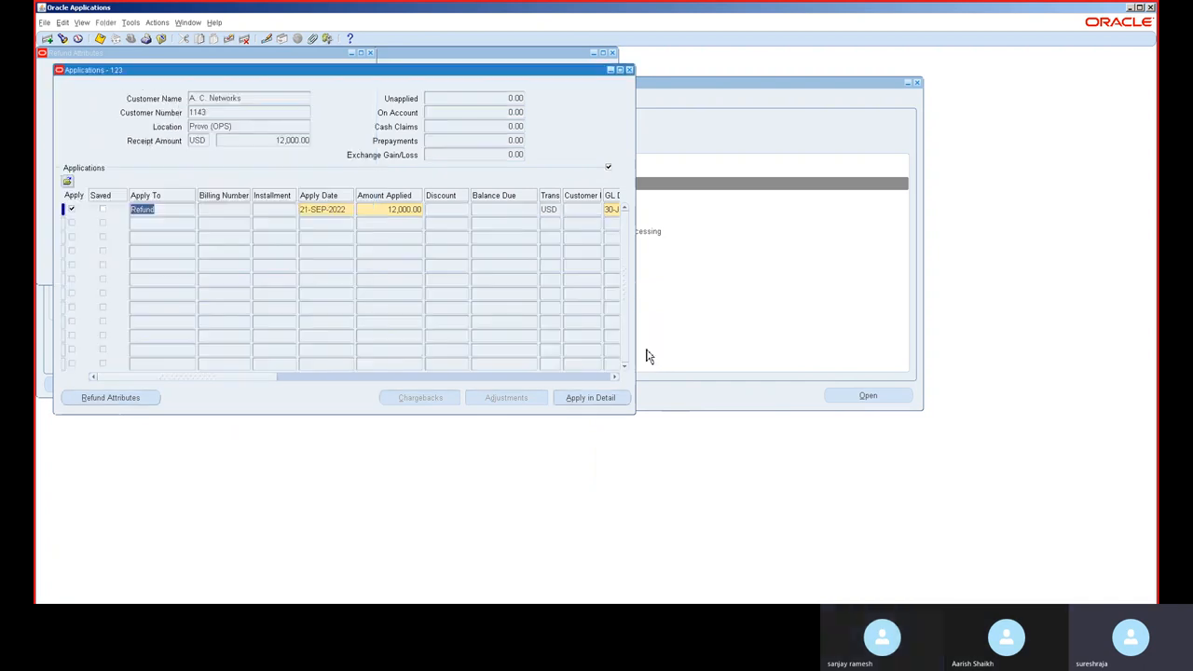
Step: Try to change the apply date to 30-JUN-2014, dismiss the error, and clear the apply date
left_click(352, 212)
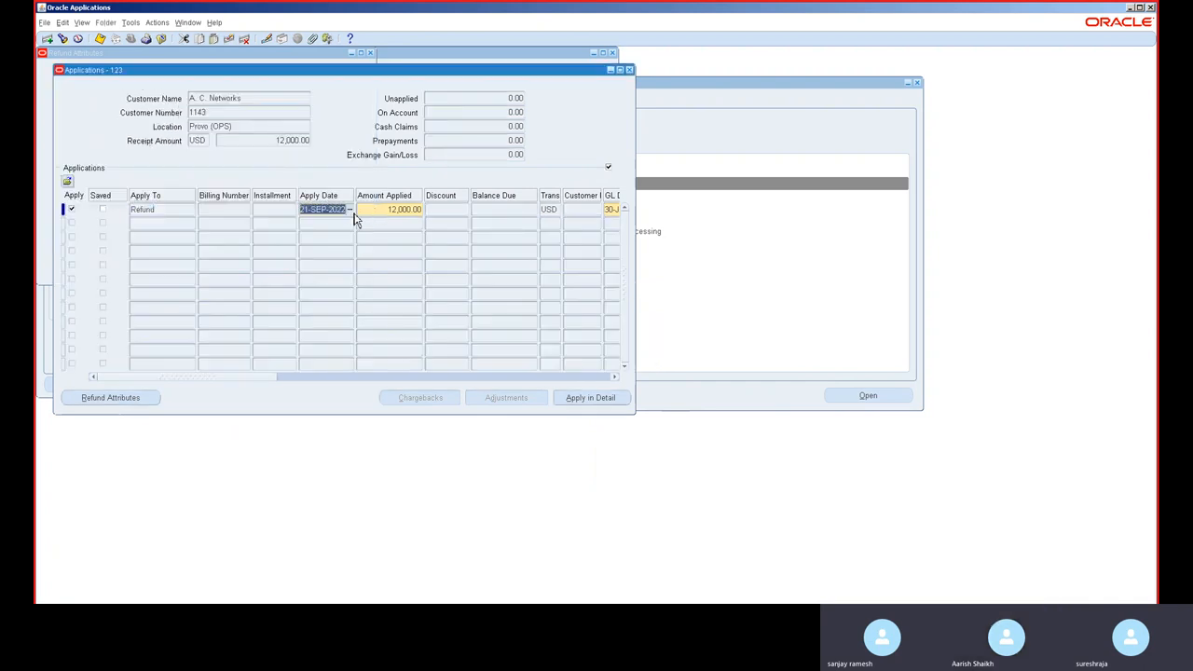
type("30-JUN-201")
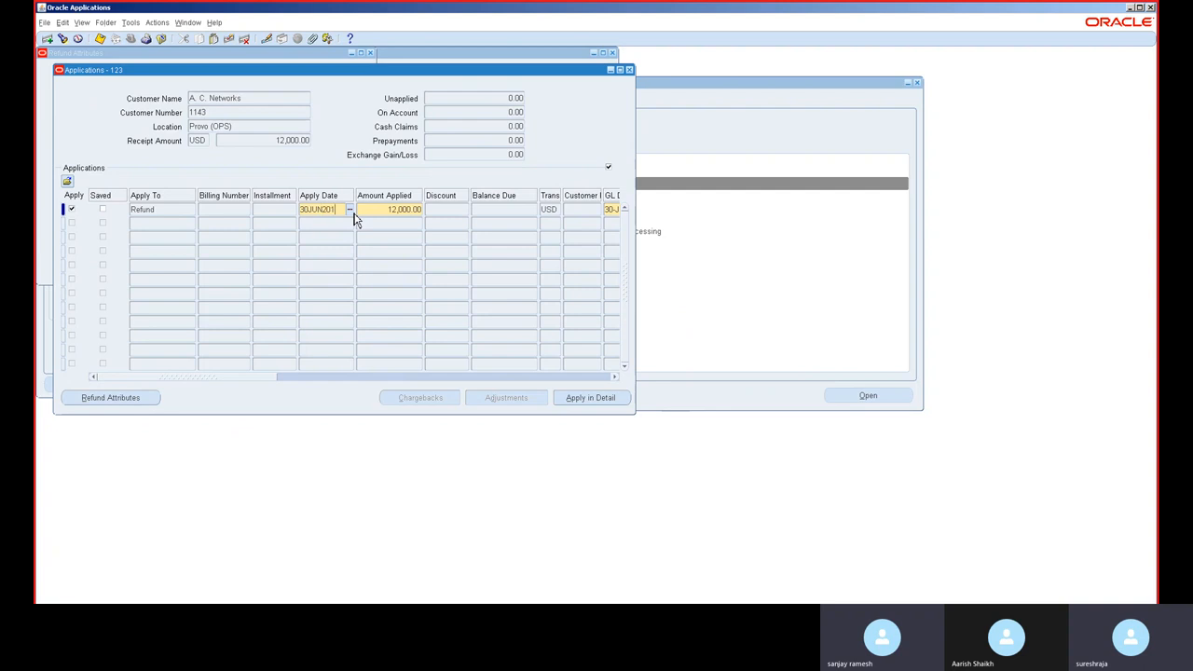
type("4")
key("Tab")
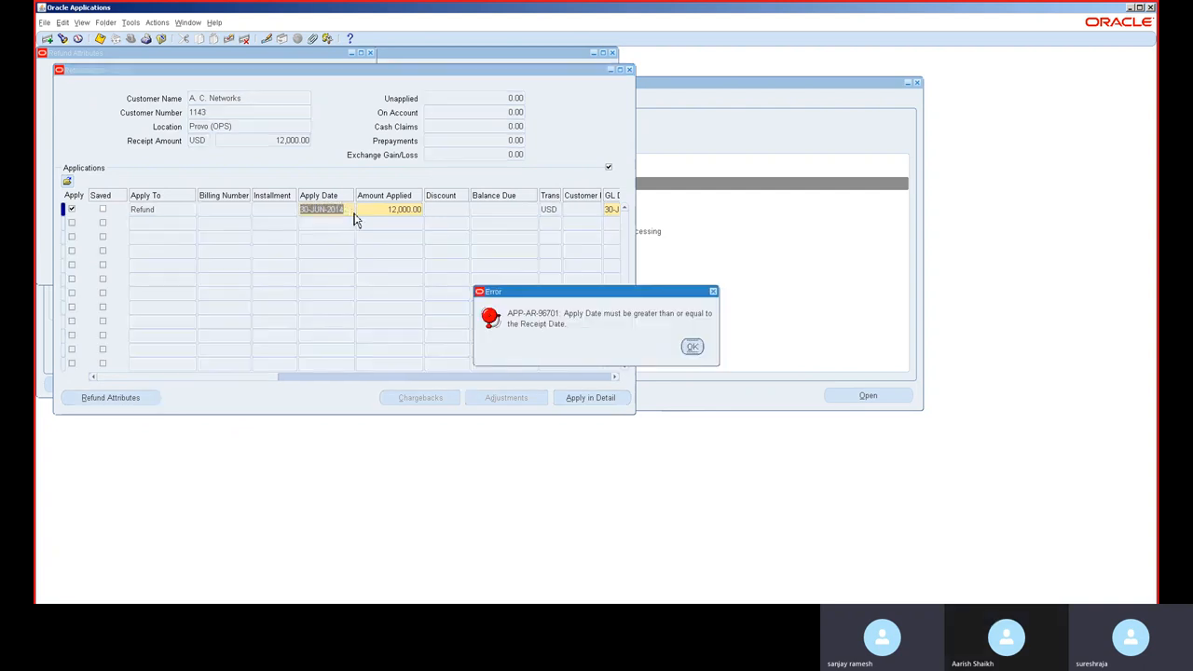
key("Return")
key("Return")
key("Return")
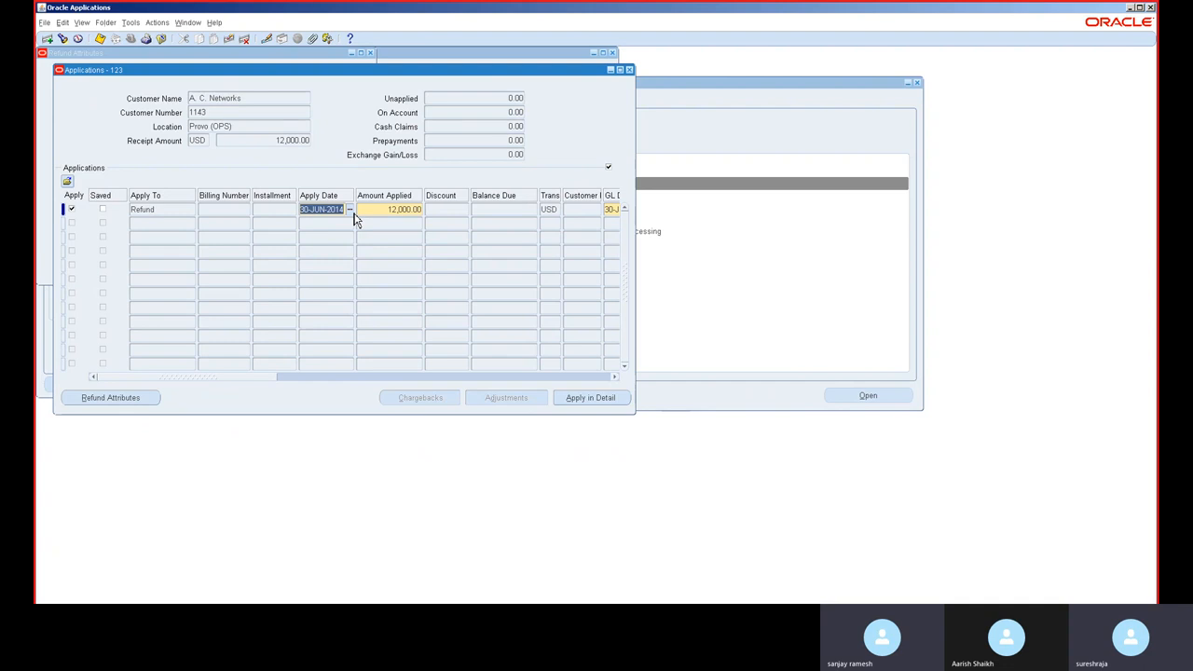
key("Delete")
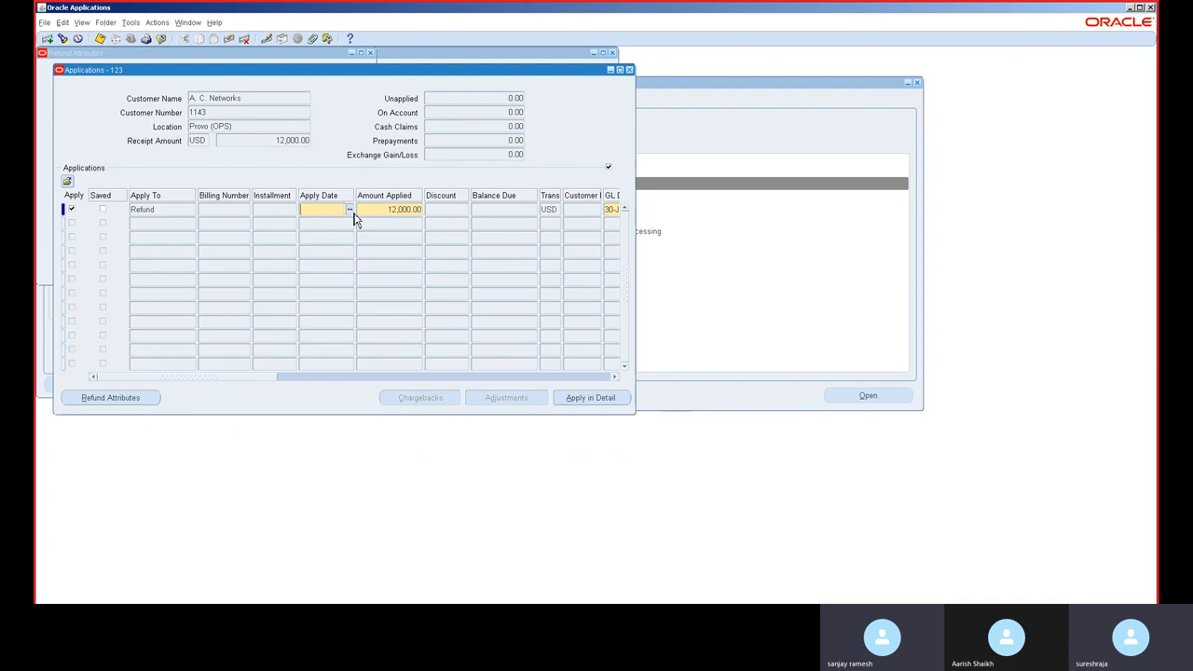
Step: Close the Applications and Receipts windows without saving the changes
left_click(629, 70)
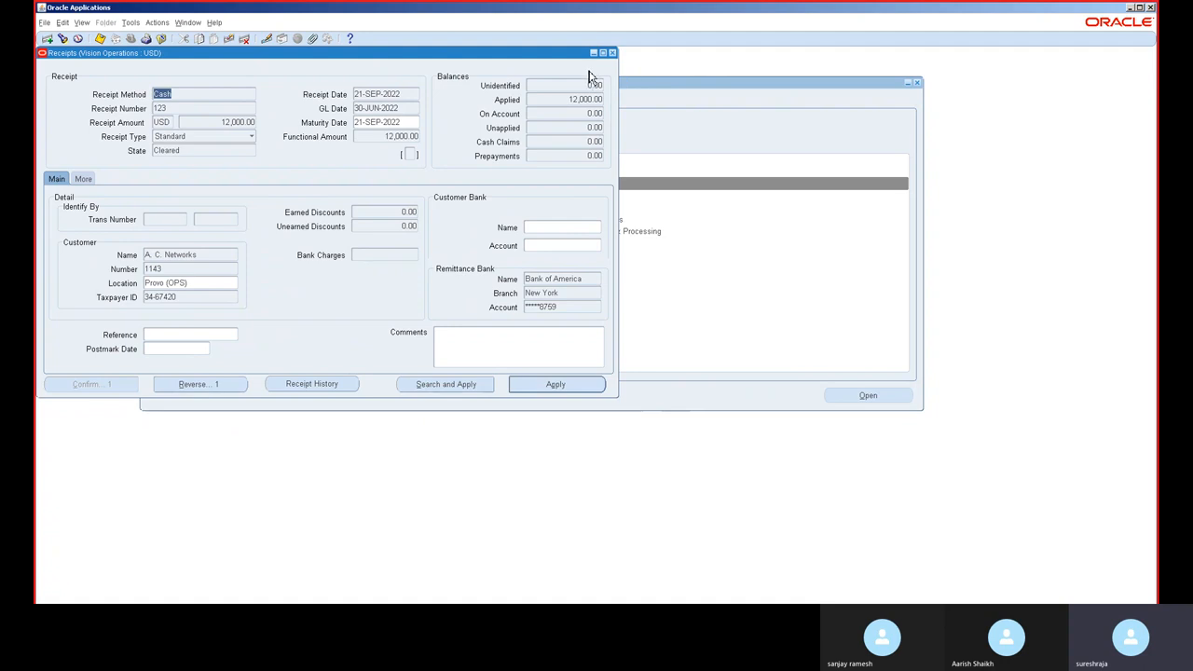
left_click(612, 52)
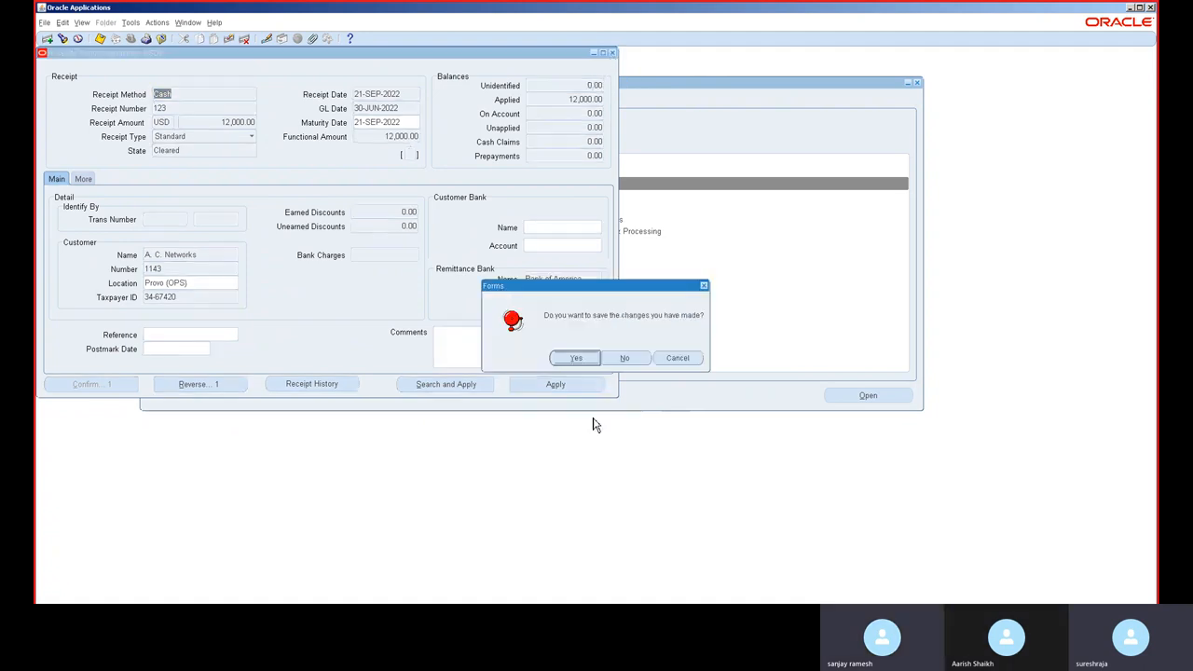
left_click(621, 359)
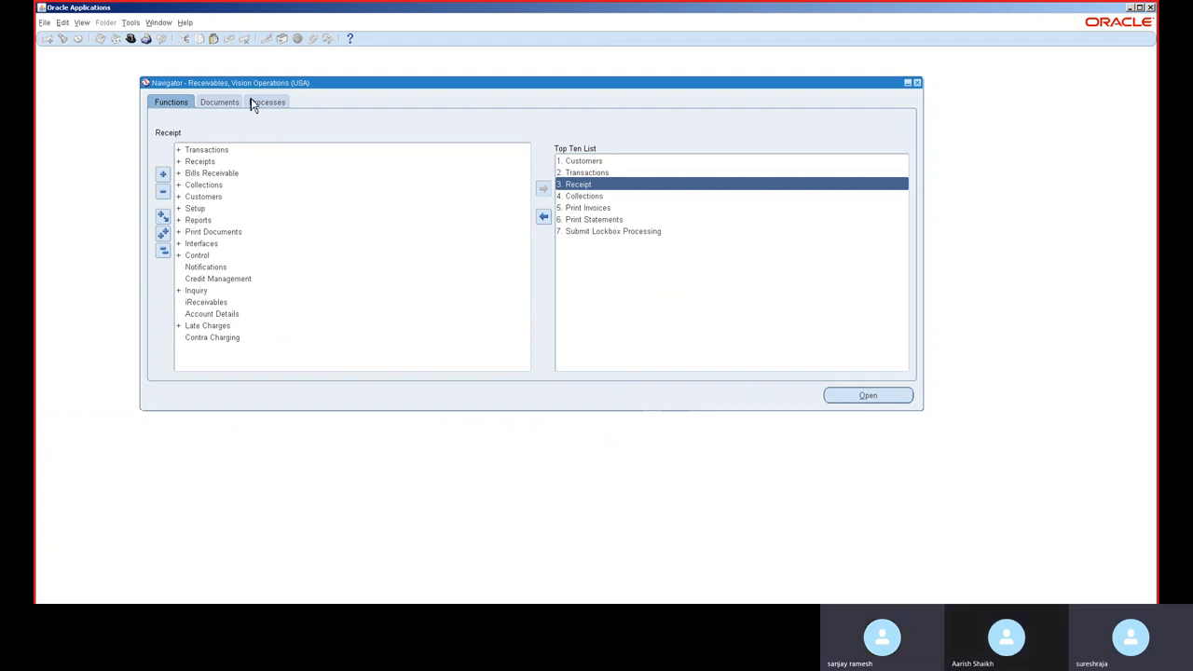
Step: Switch to the General Ledger, Vision Operations (USA) responsibility
left_click(131, 39)
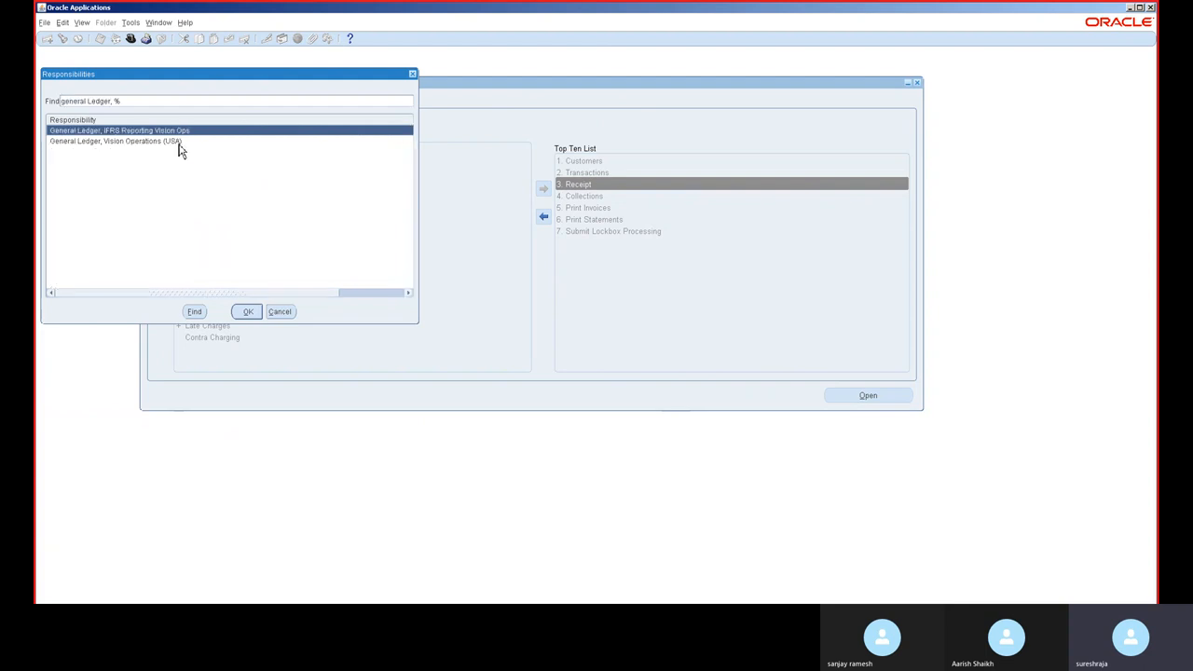
left_click(179, 145)
double_click(181, 152)
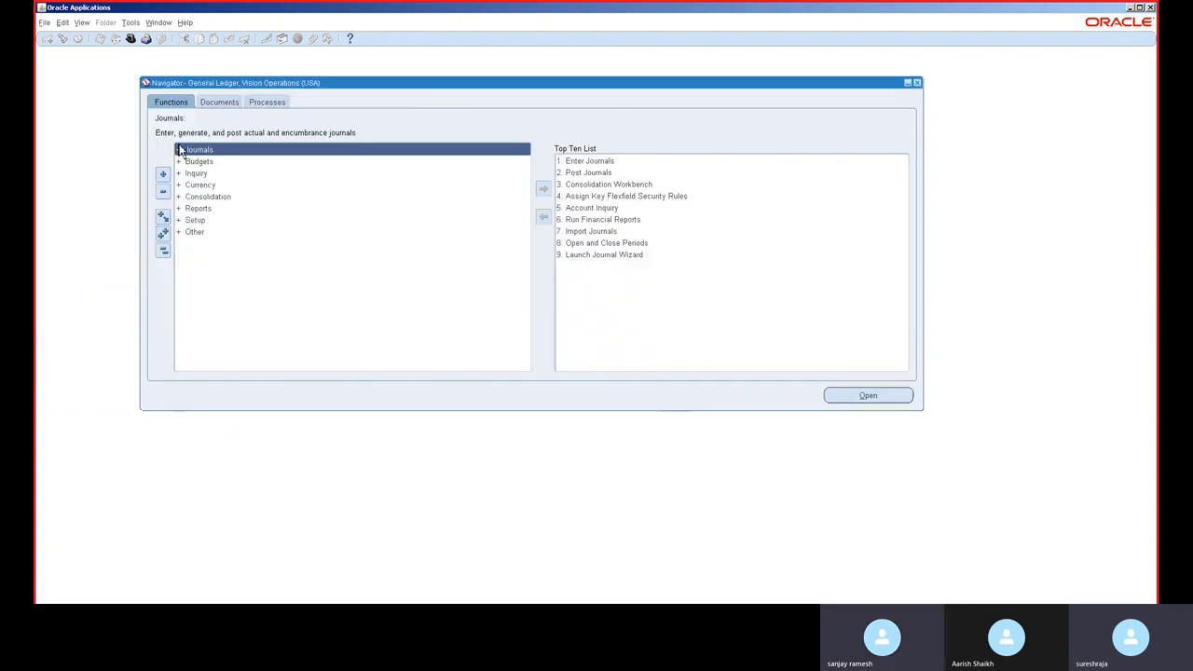
Step: Open the Calendars form from the setup functions
double_click(205, 219)
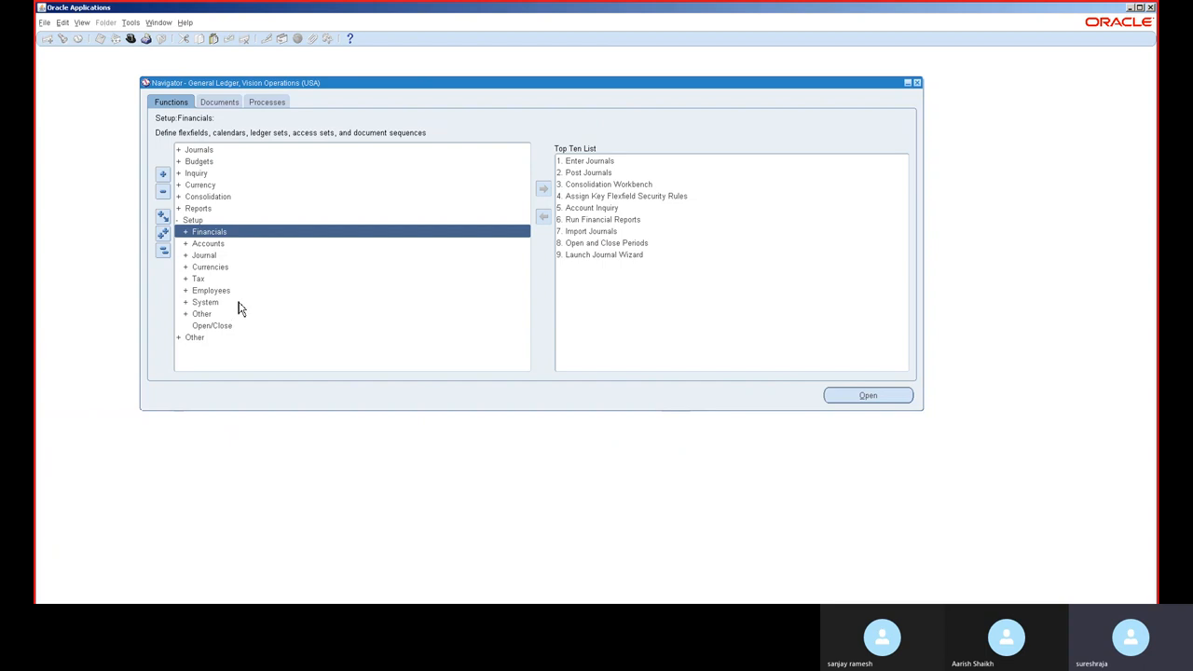
key("ctrl+l")
type("cal%")
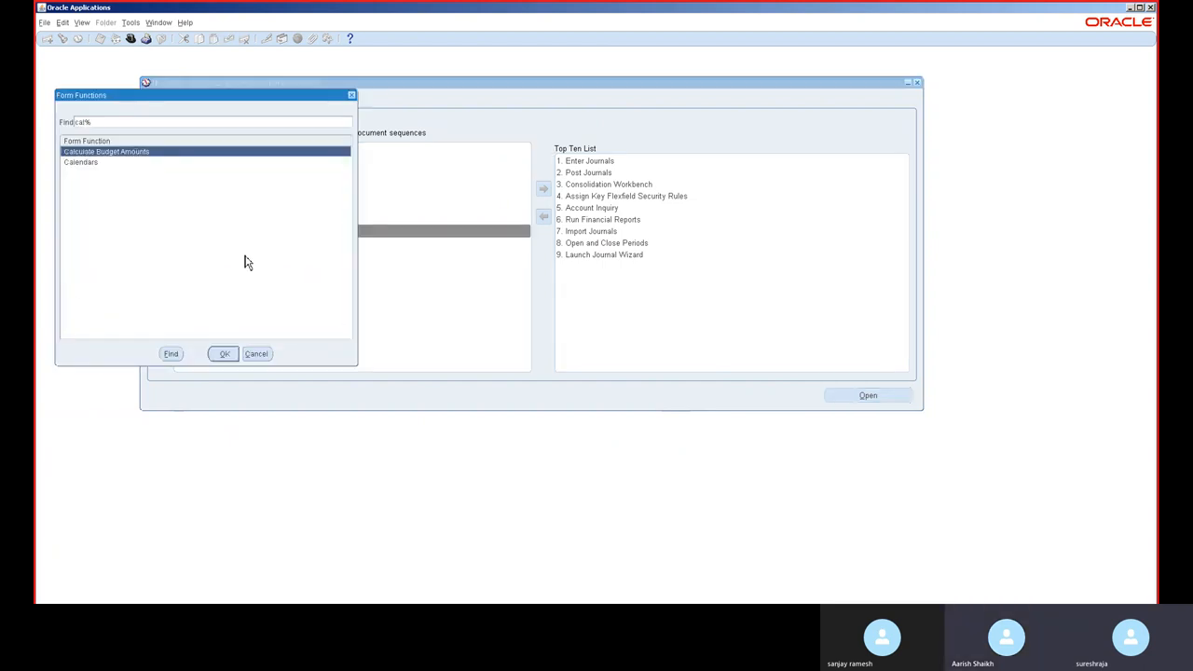
double_click(140, 163)
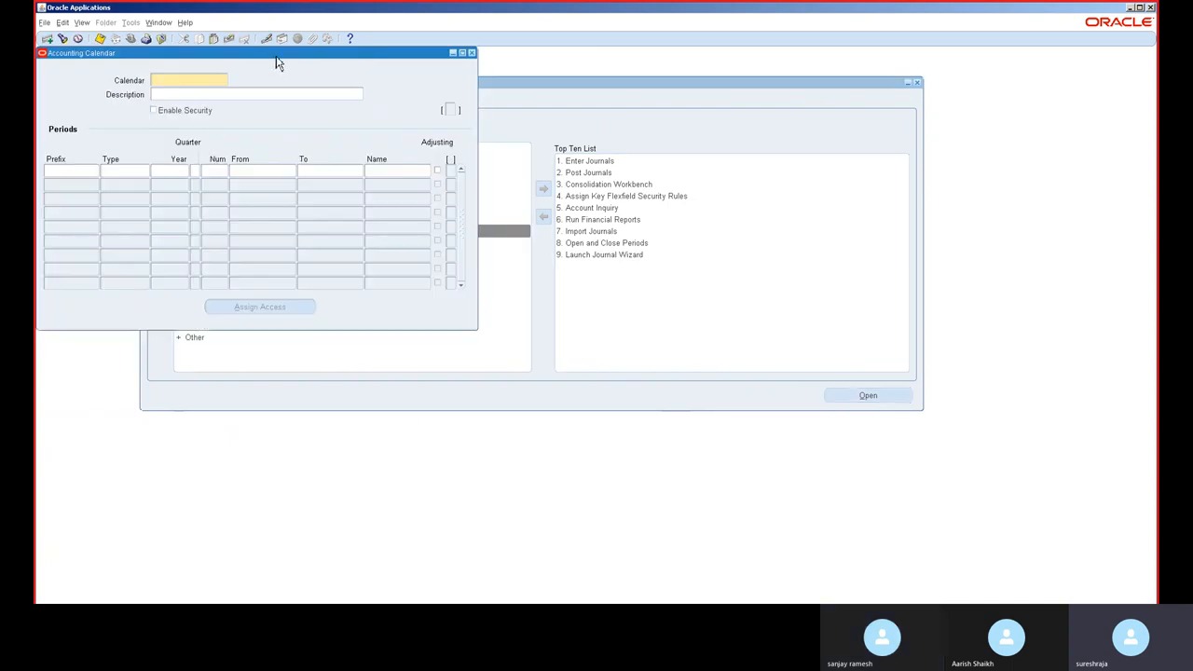
Step: Query the existing accounting calendars and scroll through the 16 Period calendar's periods
left_click_drag(277, 56, 470, 109)
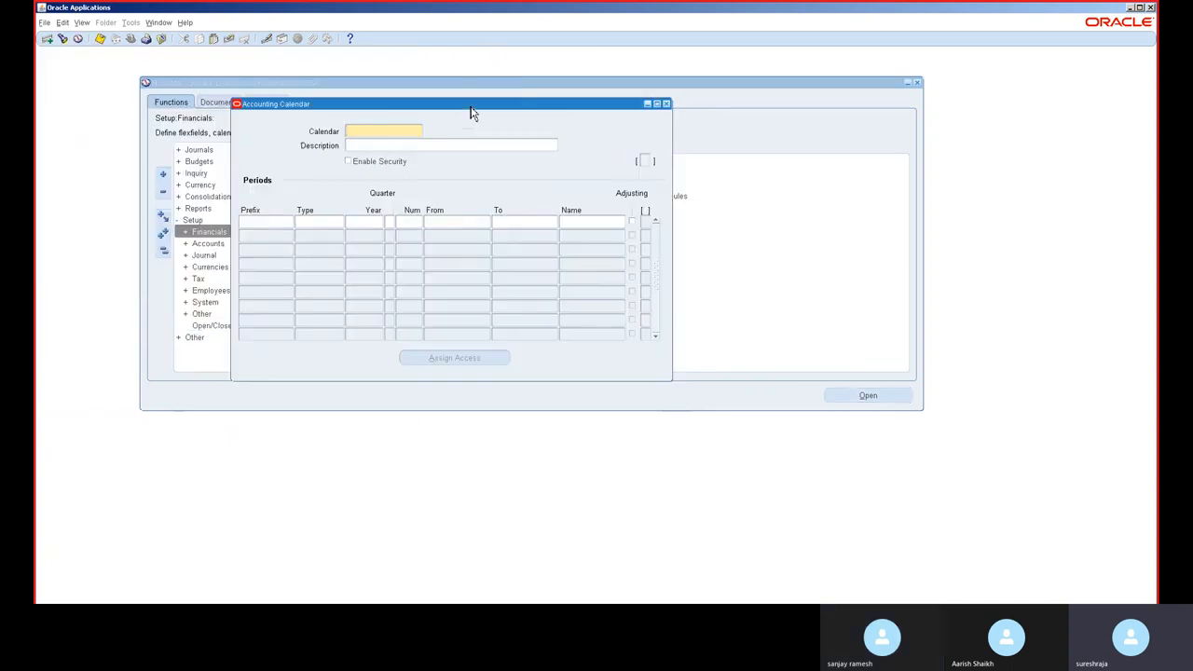
key("ctrl+F11")
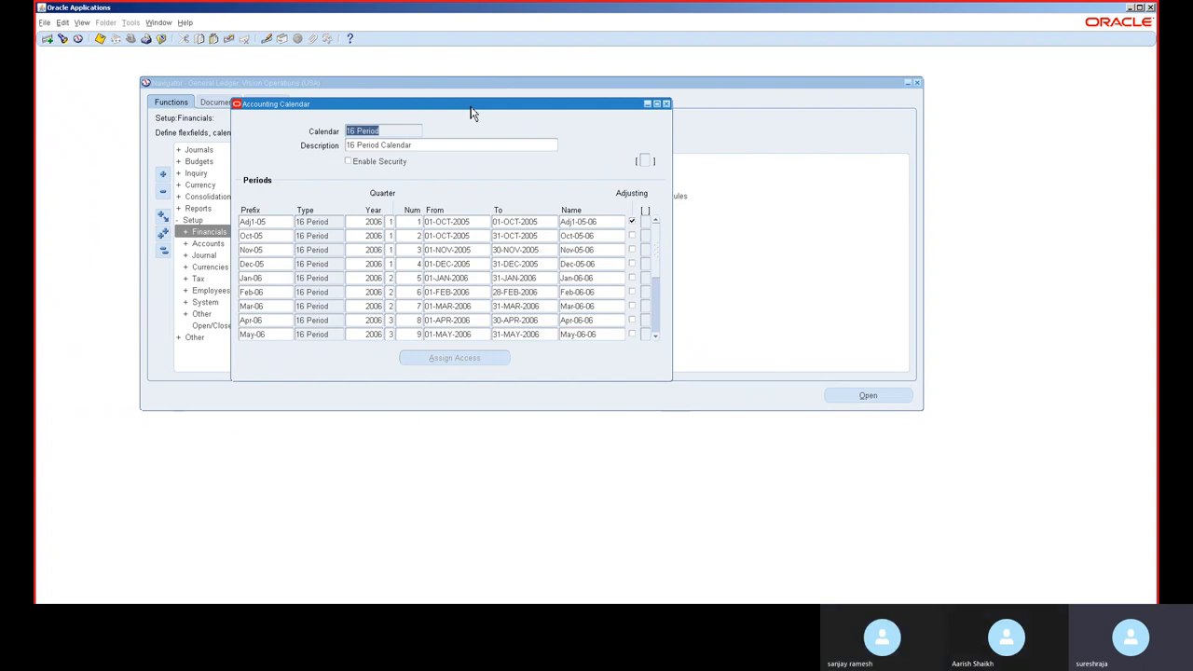
left_click(658, 328)
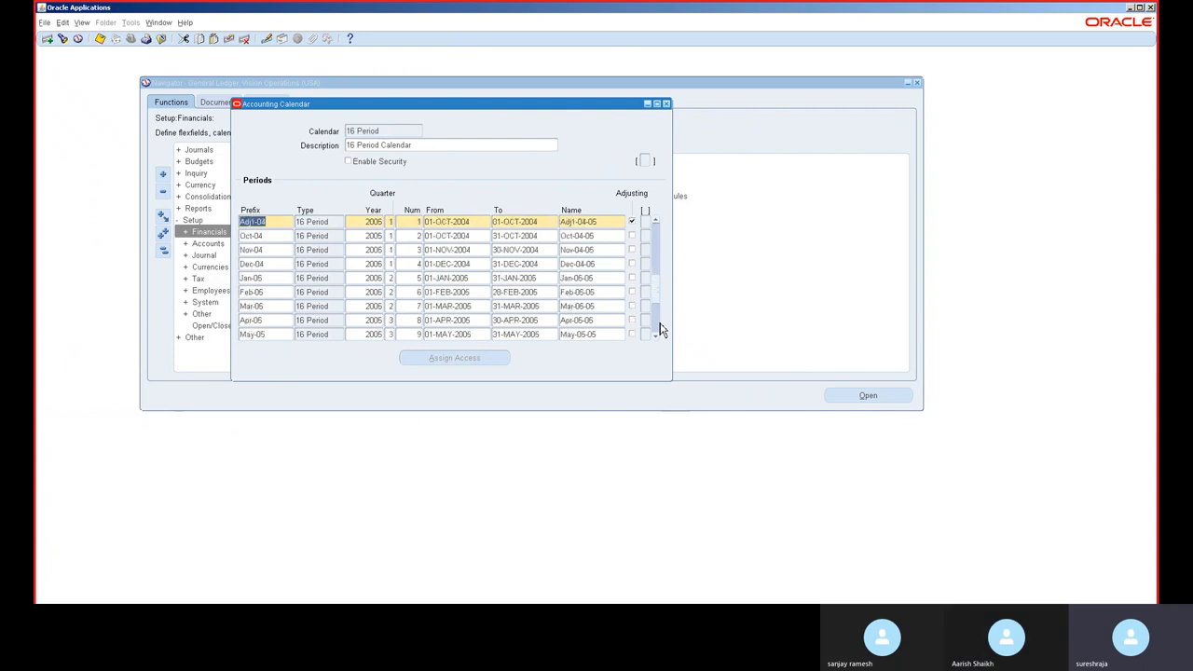
left_click(658, 328)
left_click(658, 328)
left_click(658, 328)
left_click(659, 328)
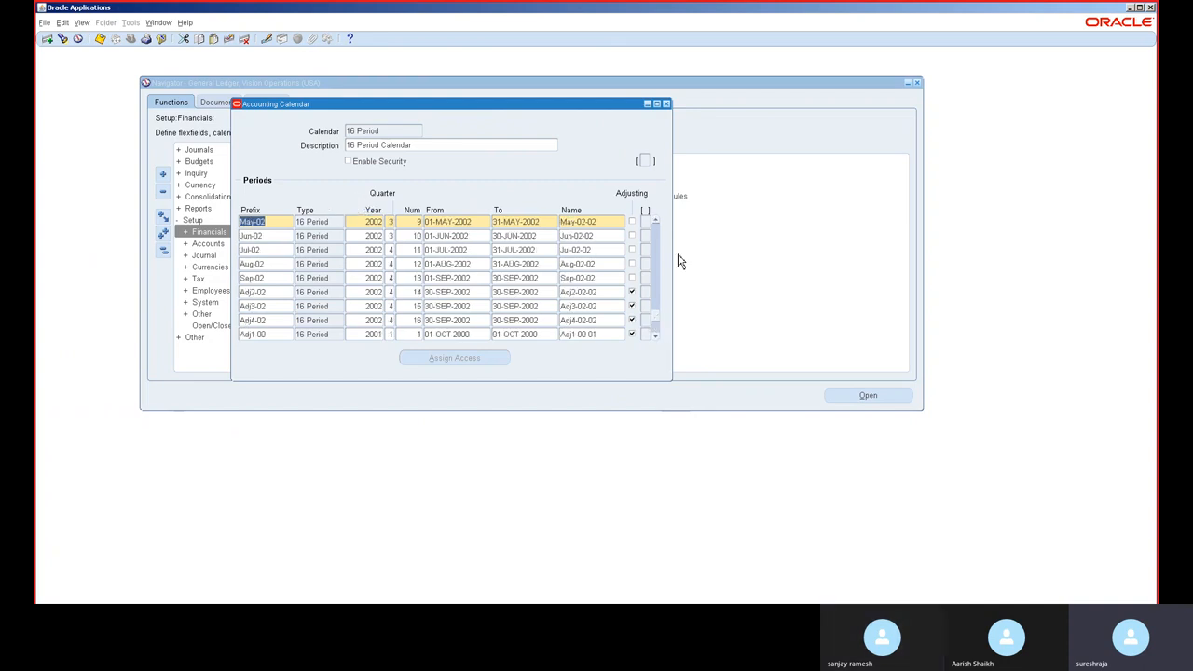
left_click(658, 334)
left_click(658, 331)
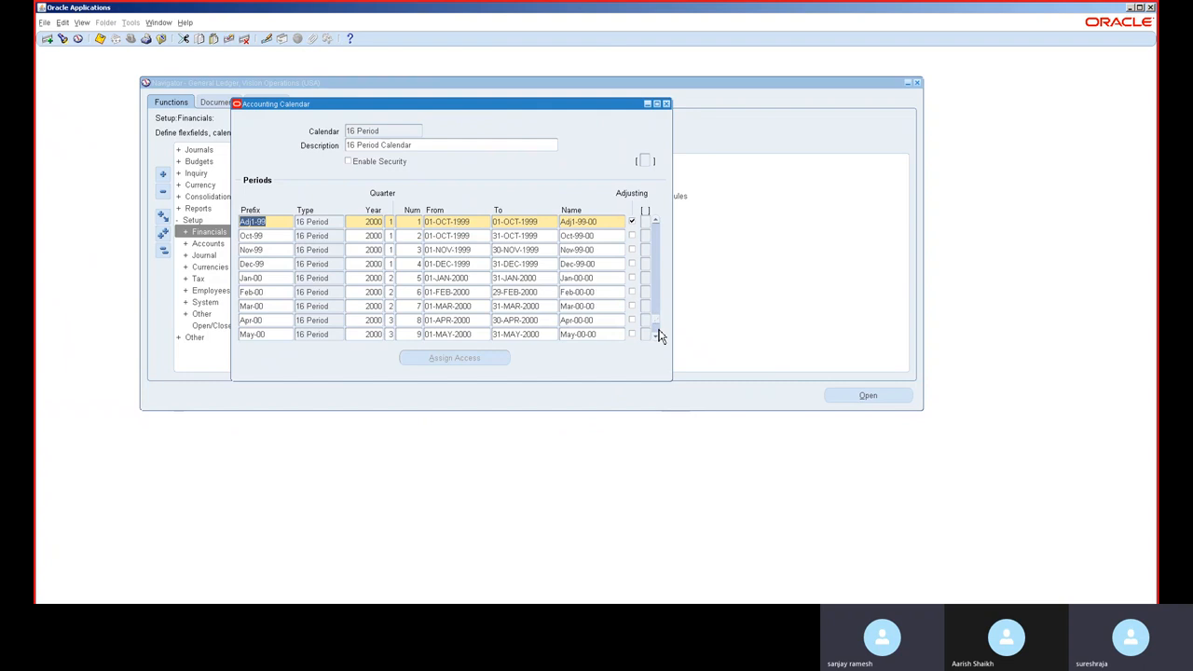
scroll(647, 175, "up", 3)
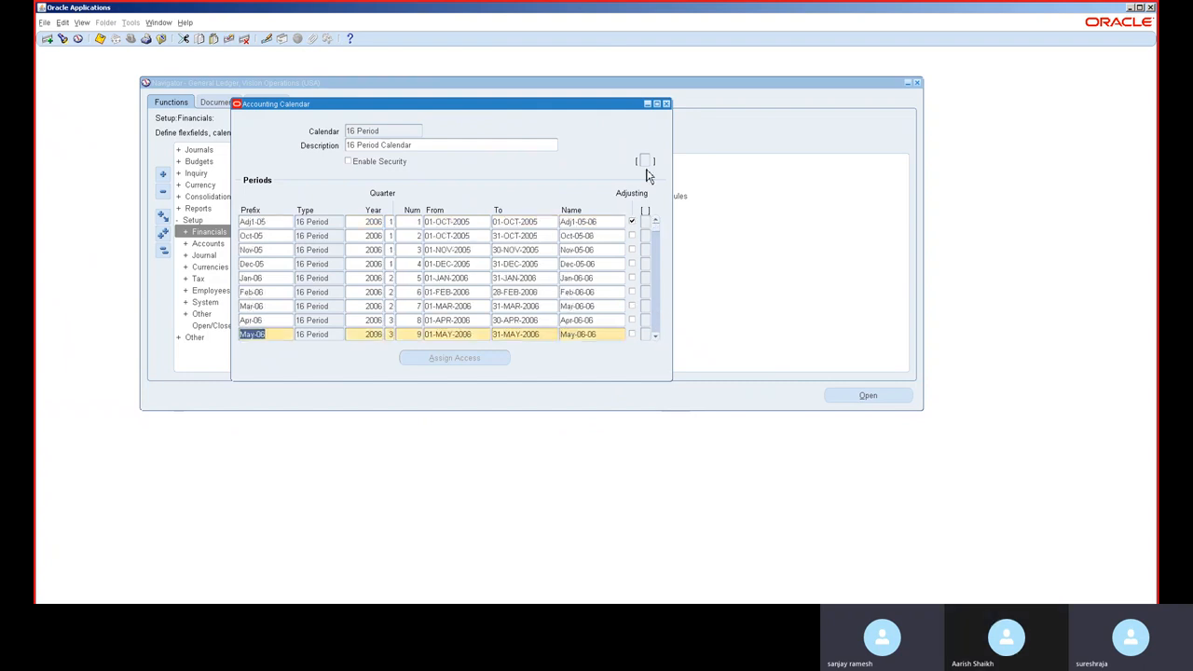
Step: Switch to the Accounting calendar and insert a new period row with prefix Jul and type Month
left_click(270, 224)
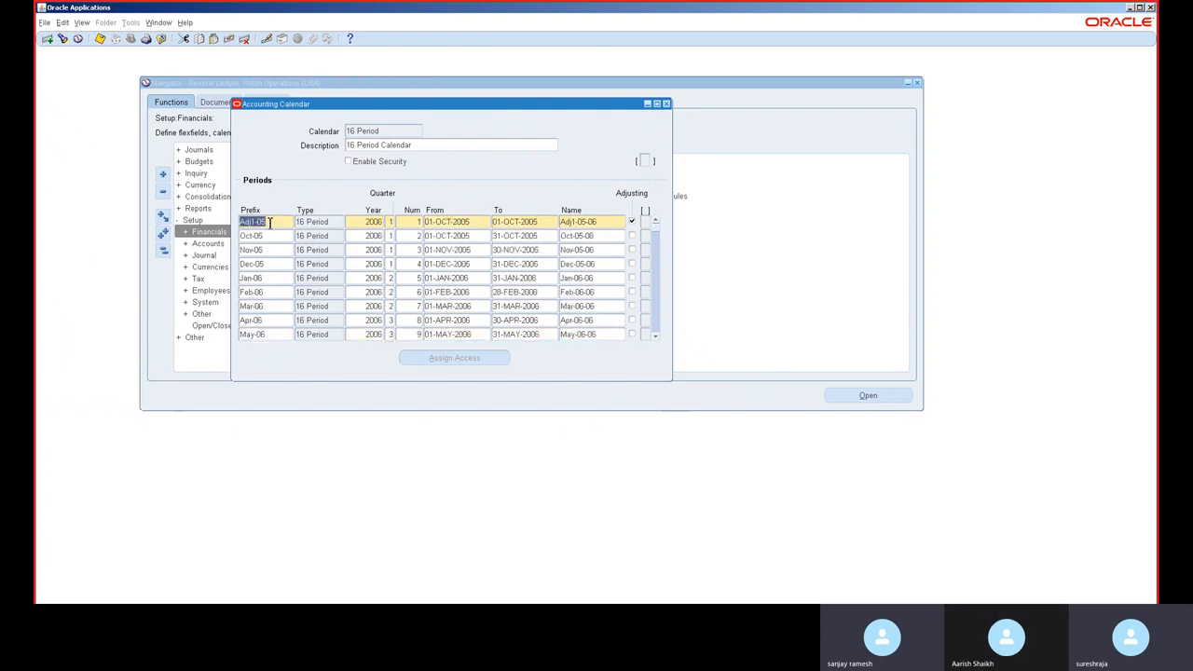
left_click(373, 130)
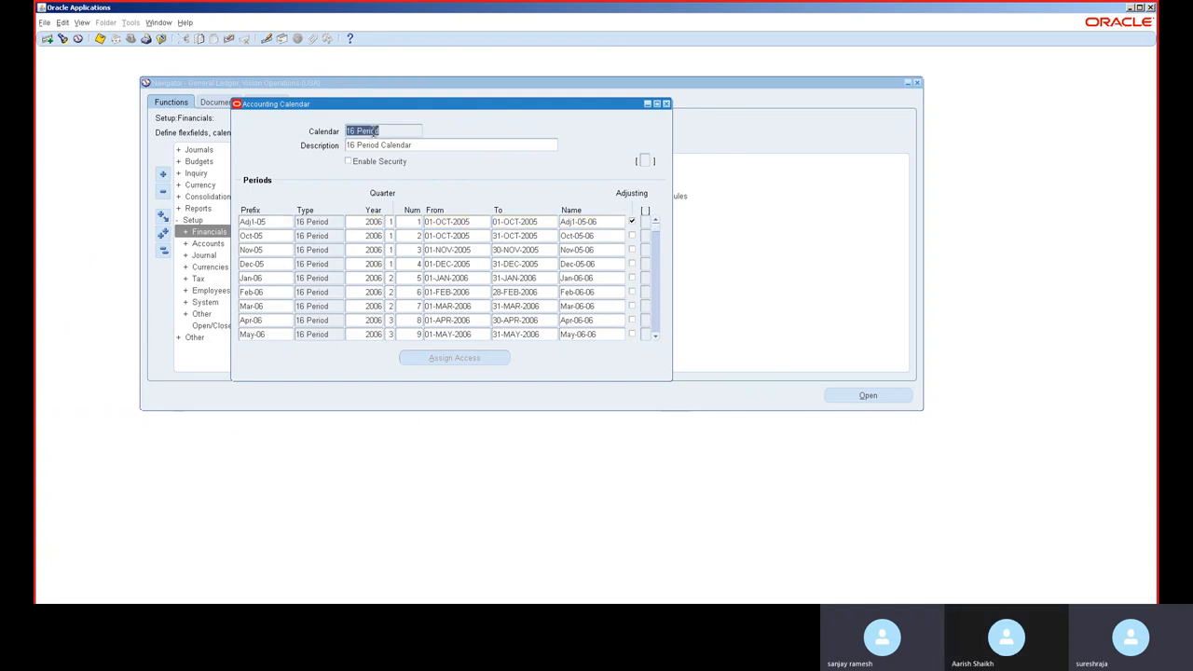
key("Down")
key("Down")
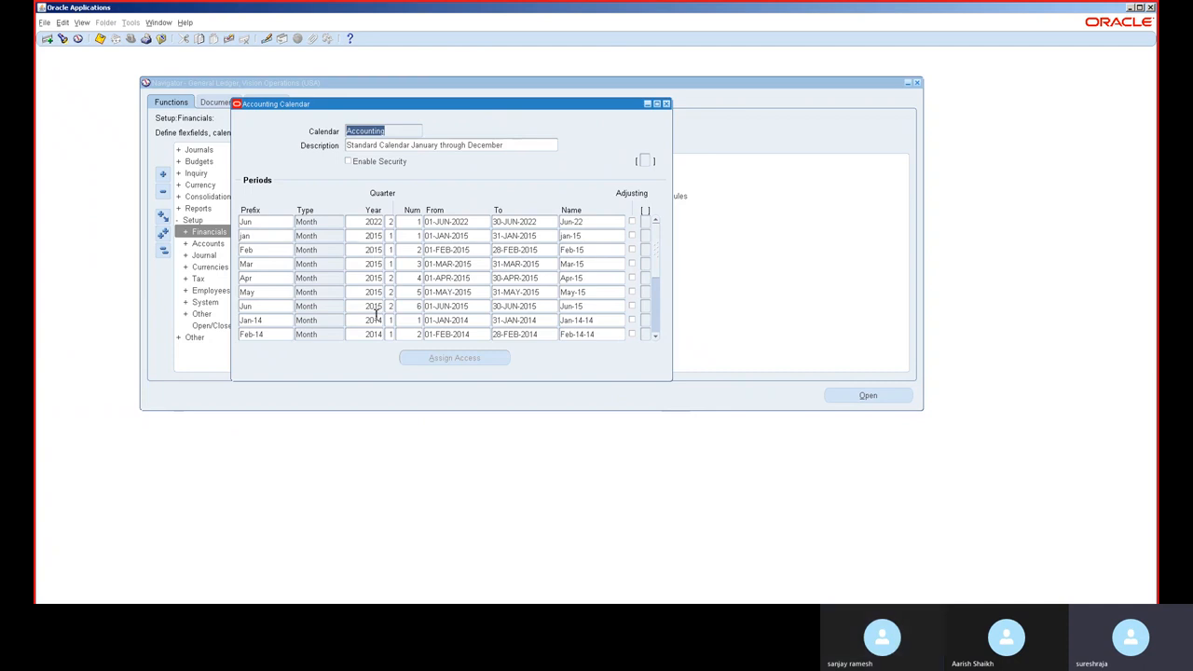
left_click(272, 222)
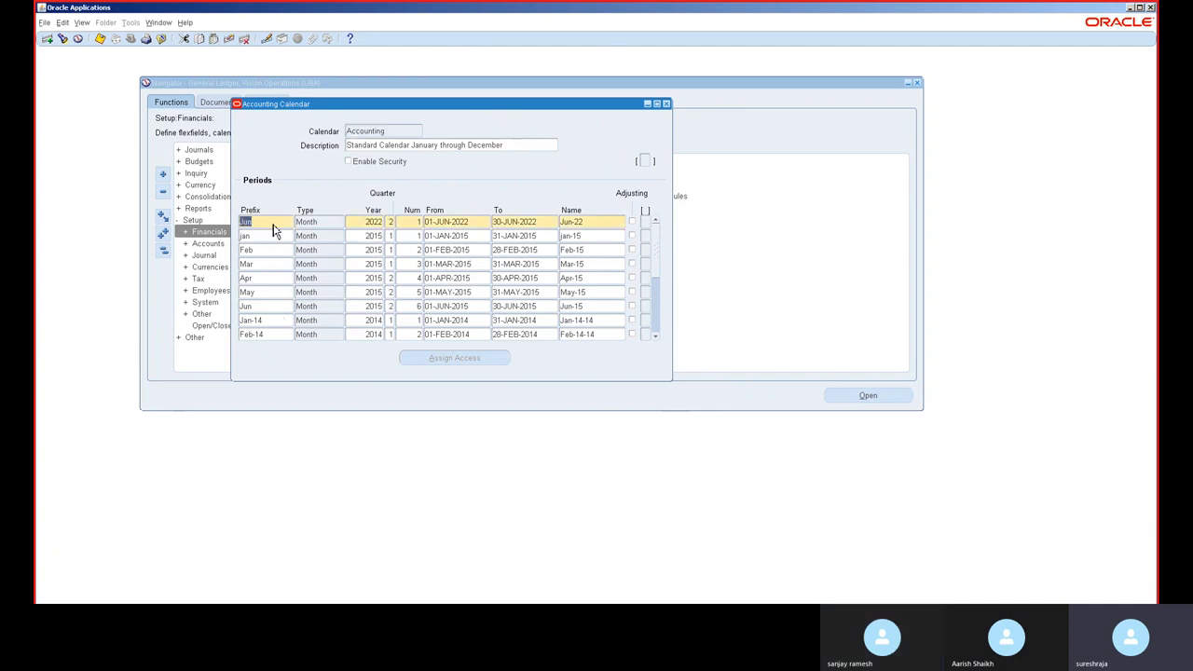
key("ctrl+Down")
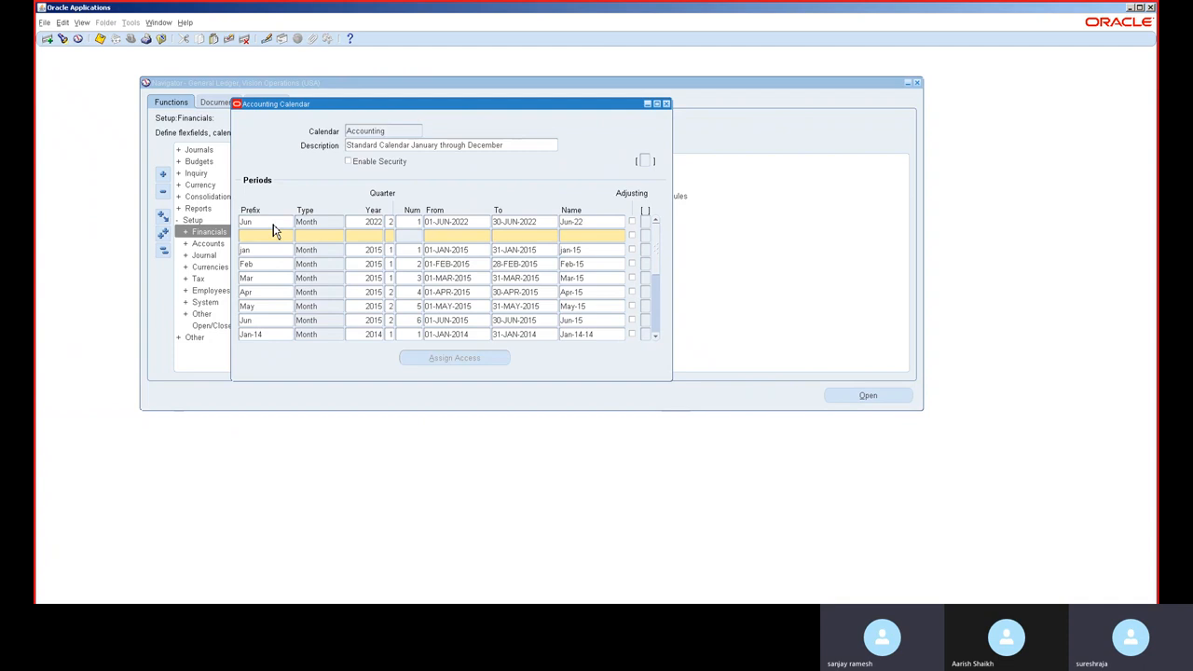
type("Jul")
key("Tab")
type("Mon")
key("Tab")
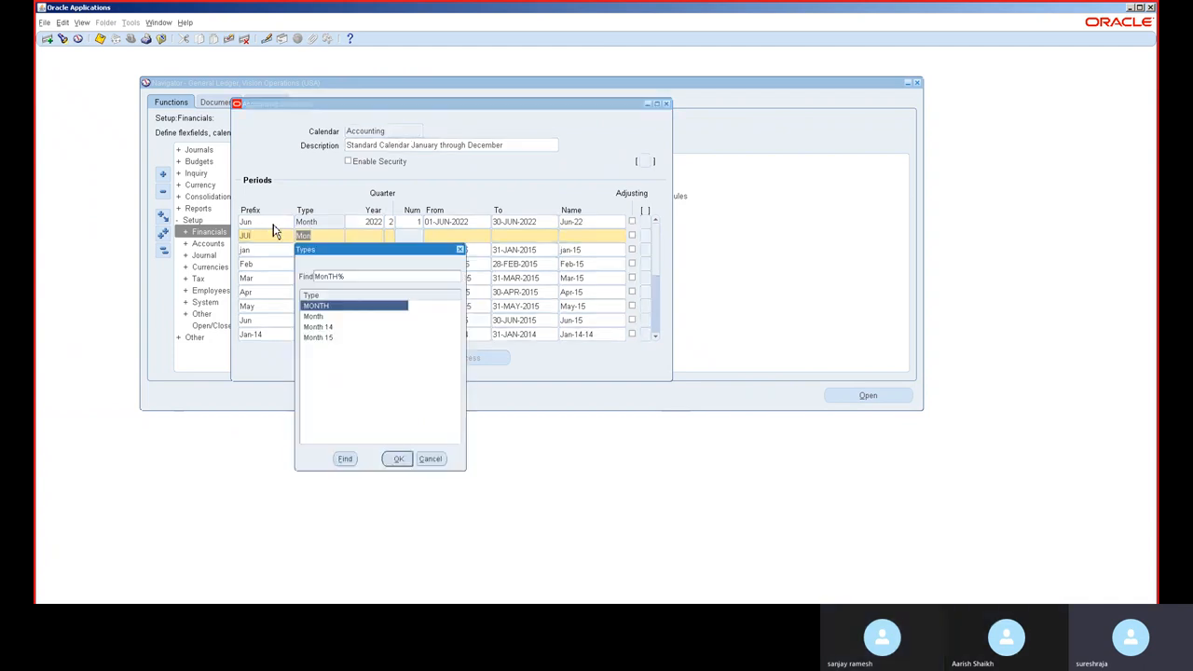
key("Down")
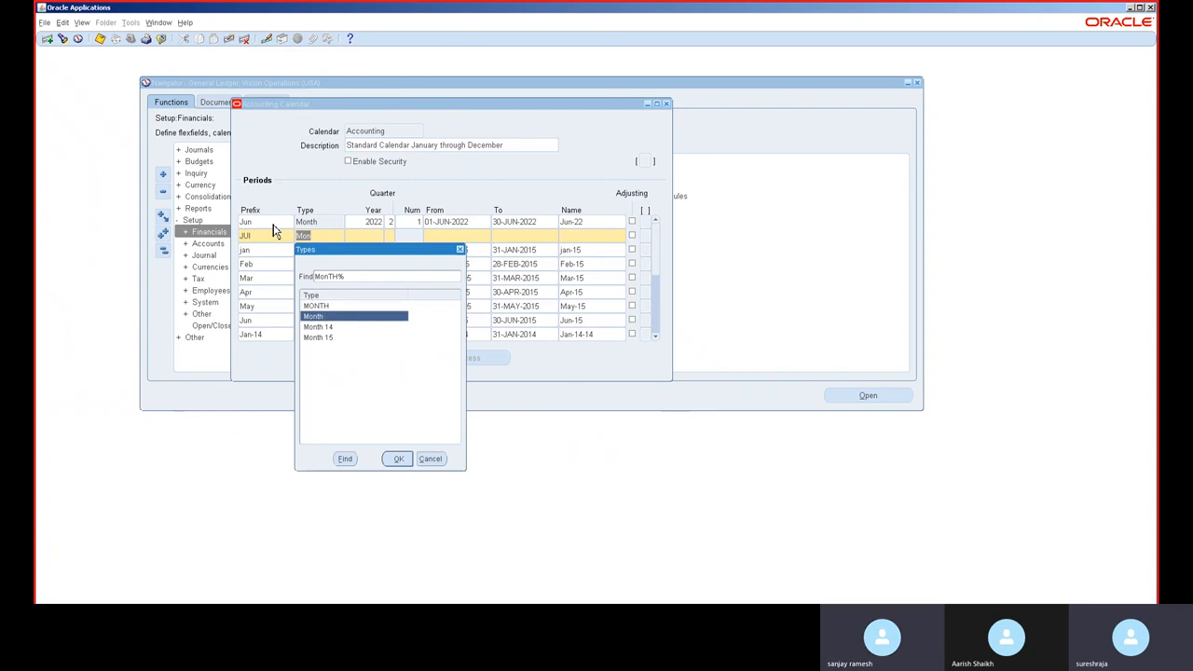
key("Return")
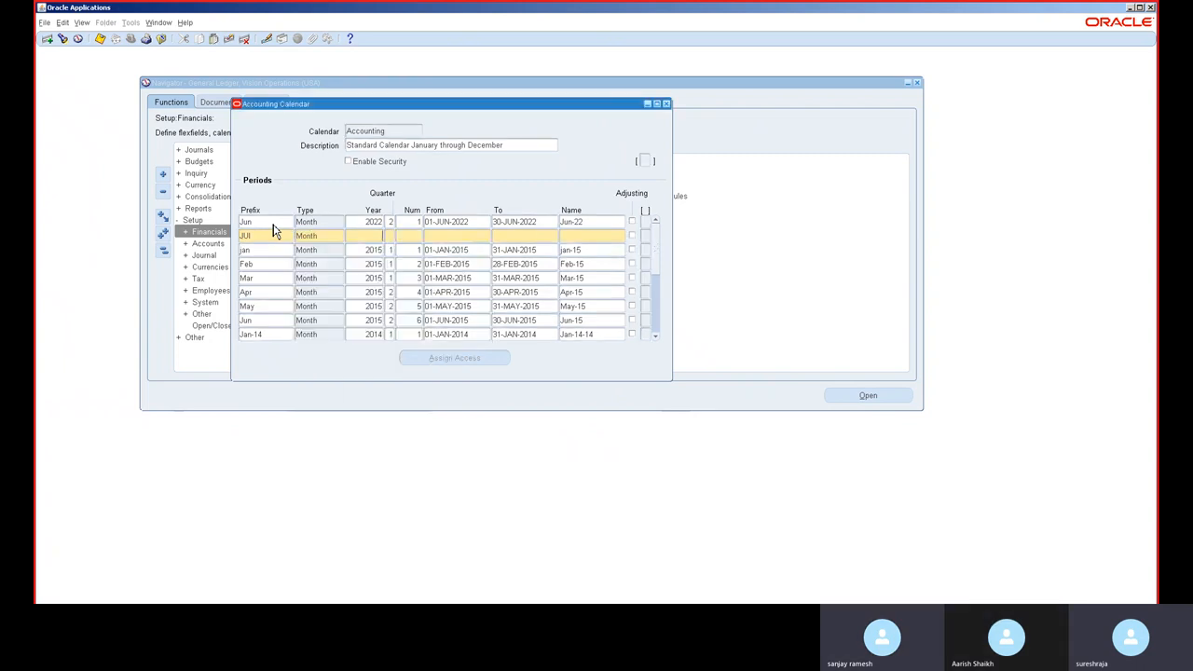
Step: Set the Jul period's year to 2015, number 7, and dates from 01-JUL-2022 to 31-JUL-2022
type("201")
key("BackSpace")
key("BackSpace")
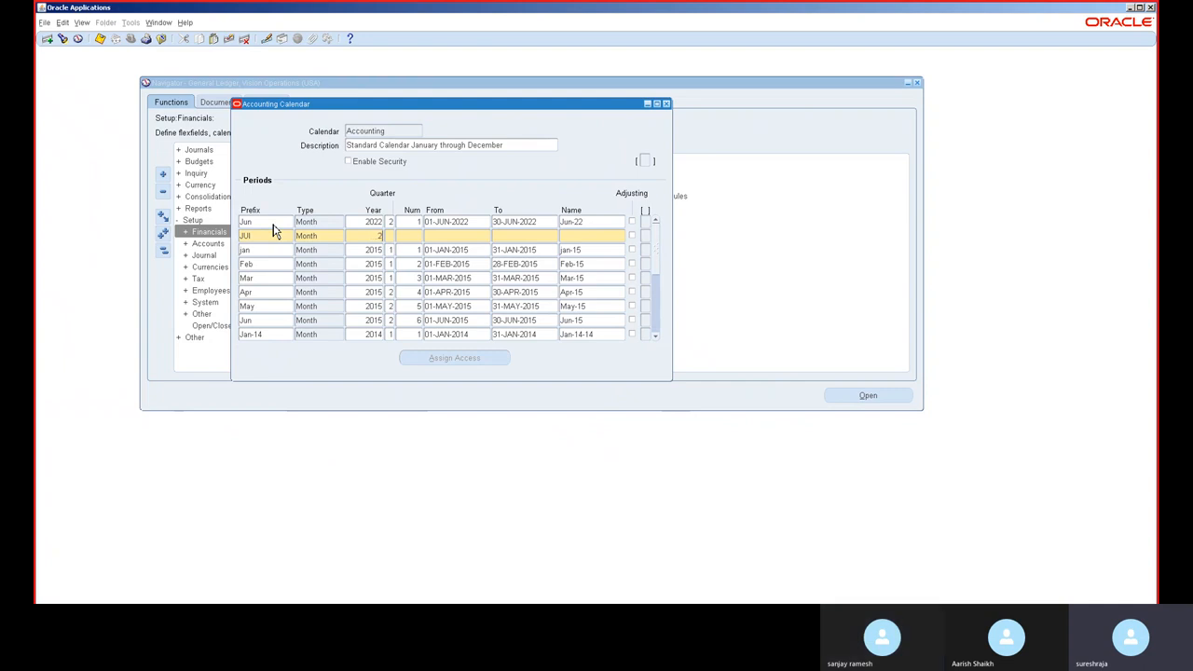
type("015")
key("Tab")
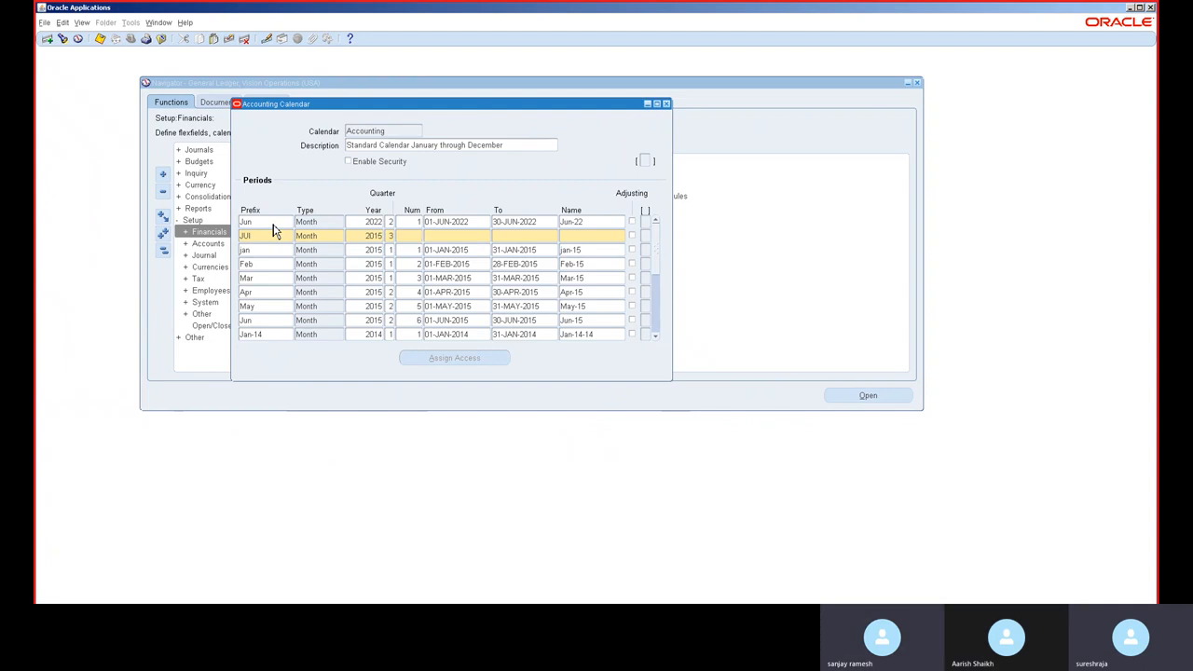
type("7")
key("Tab")
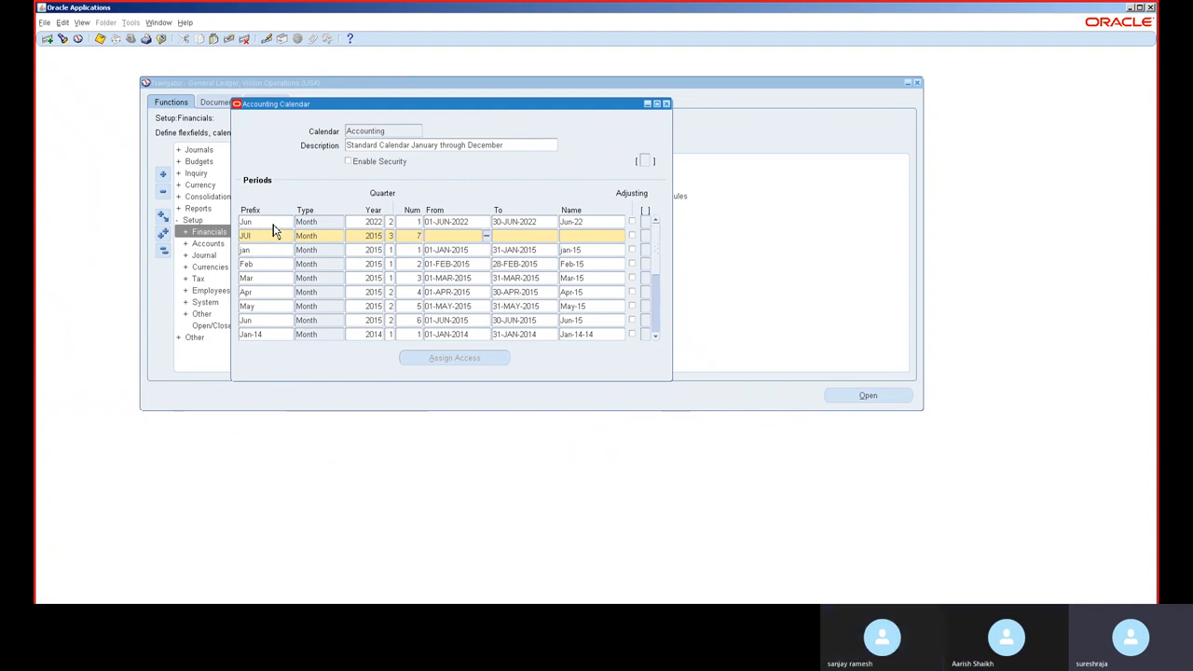
type("01")
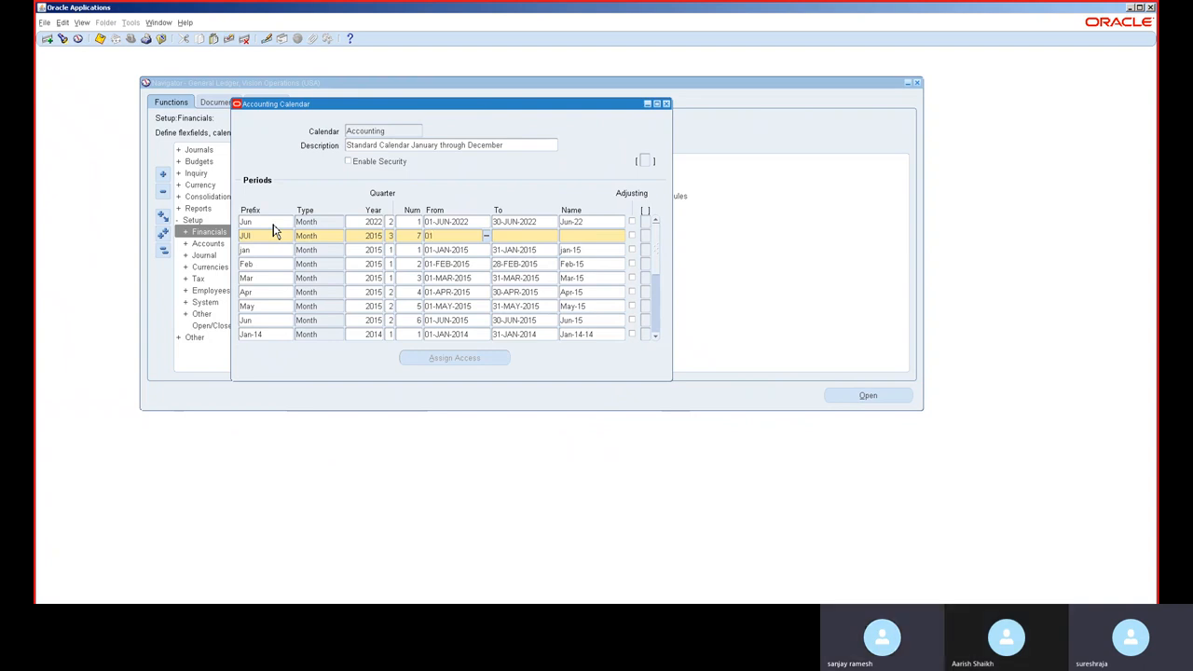
type("-JUL-2022")
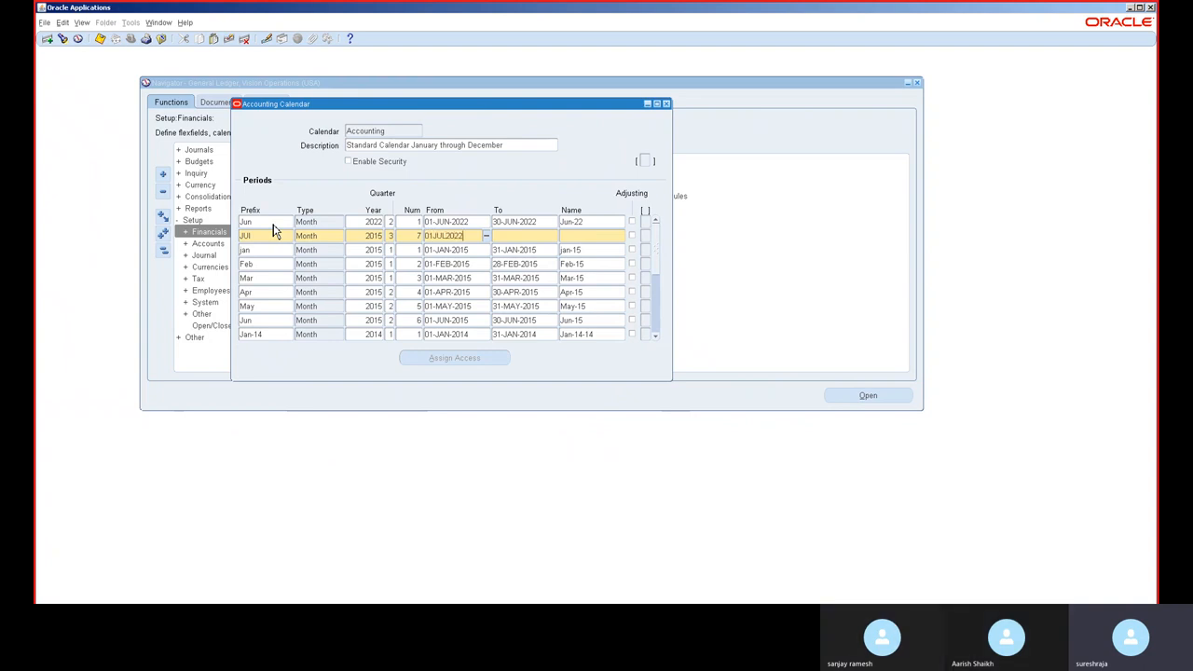
key("Tab")
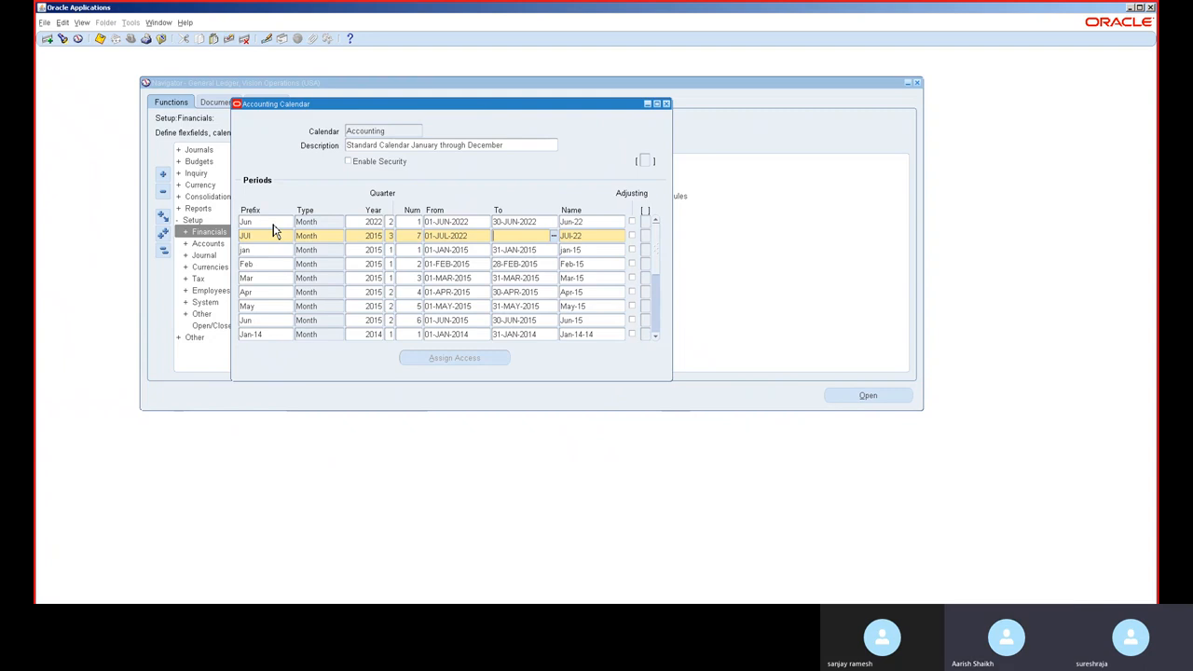
type("31-JUL")
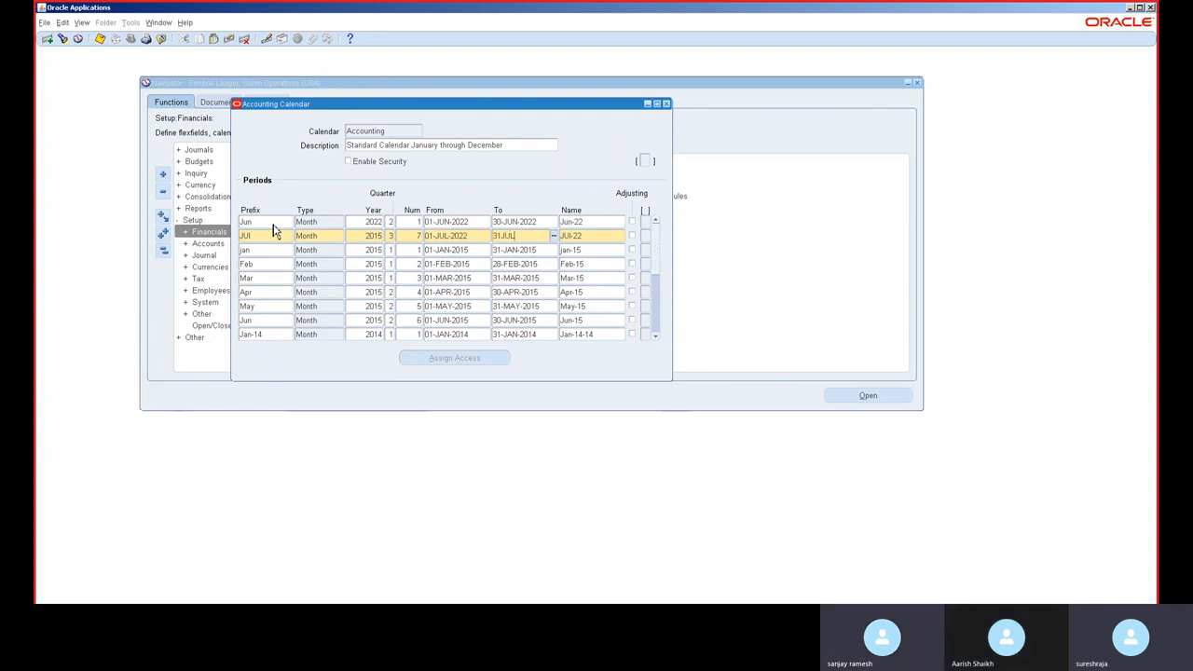
type("-2022")
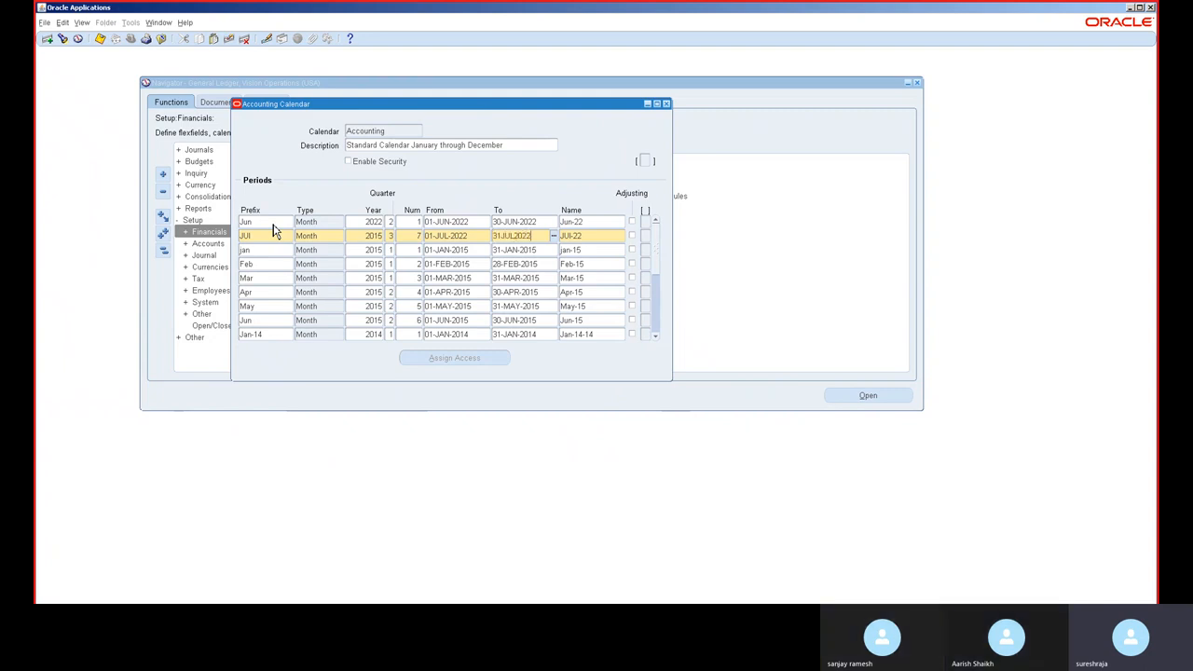
Step: Insert another period row with prefix SEP and type Month
key("ctrl+Down")
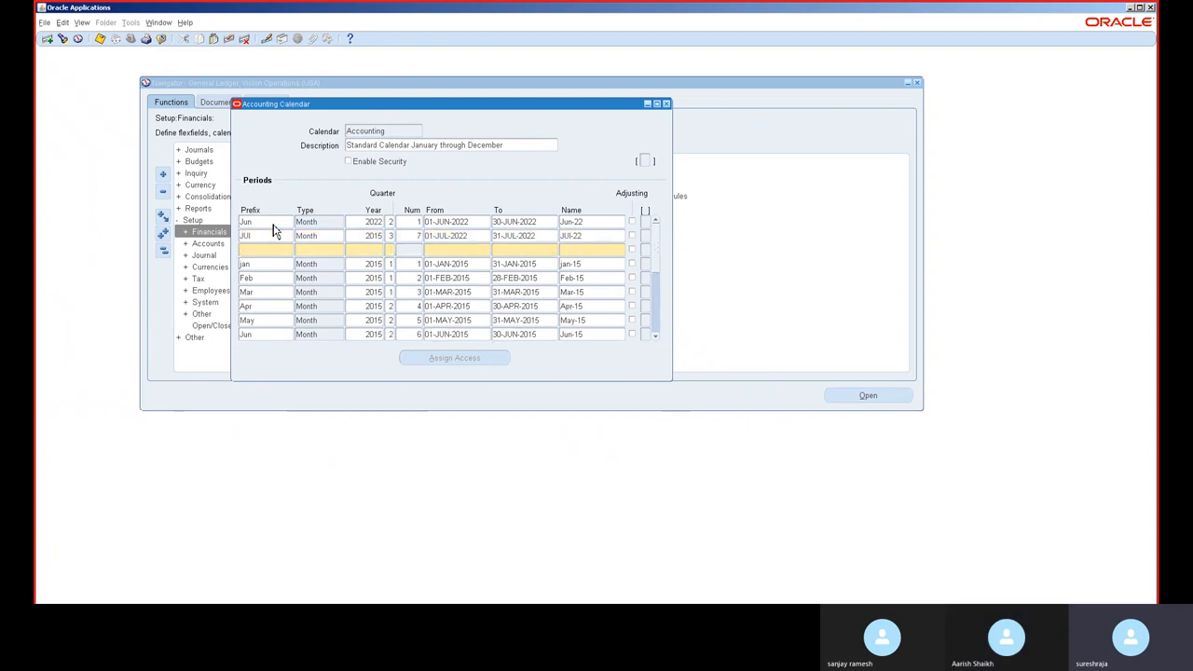
type("SEP")
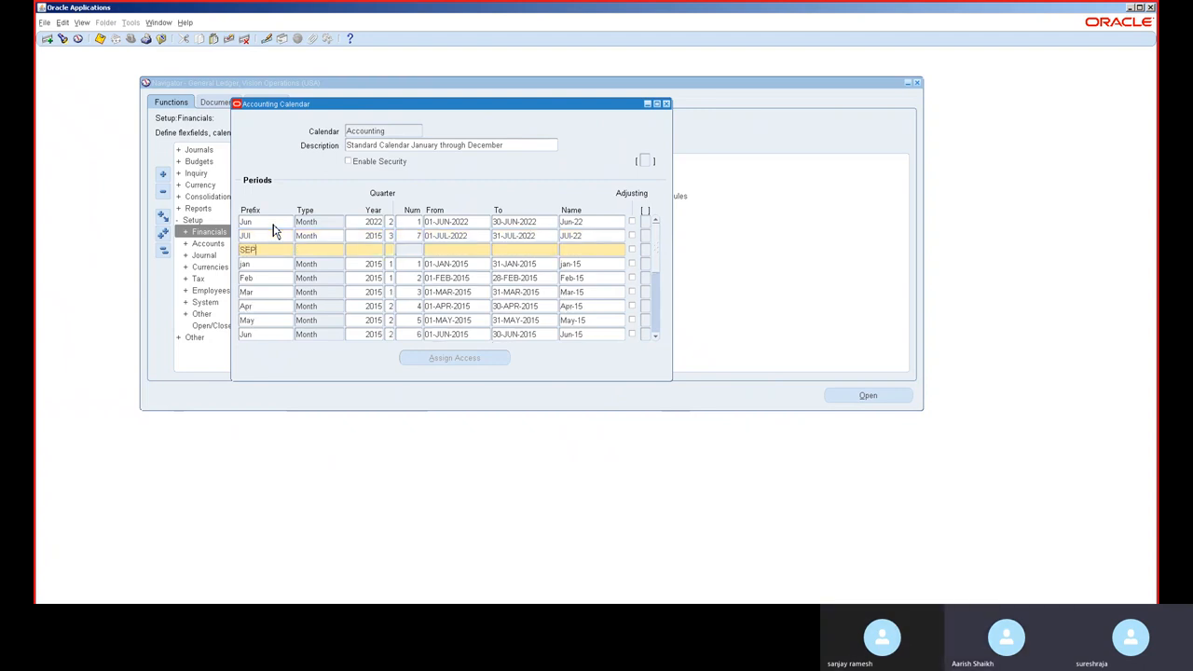
key("Tab")
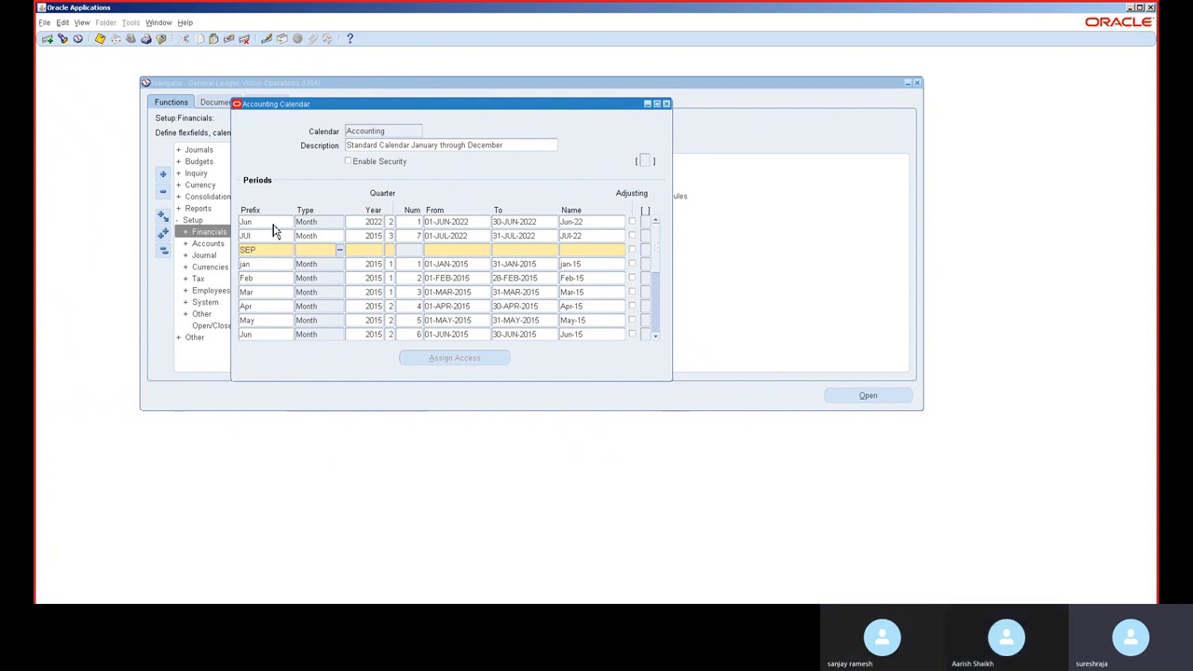
type("MONTH")
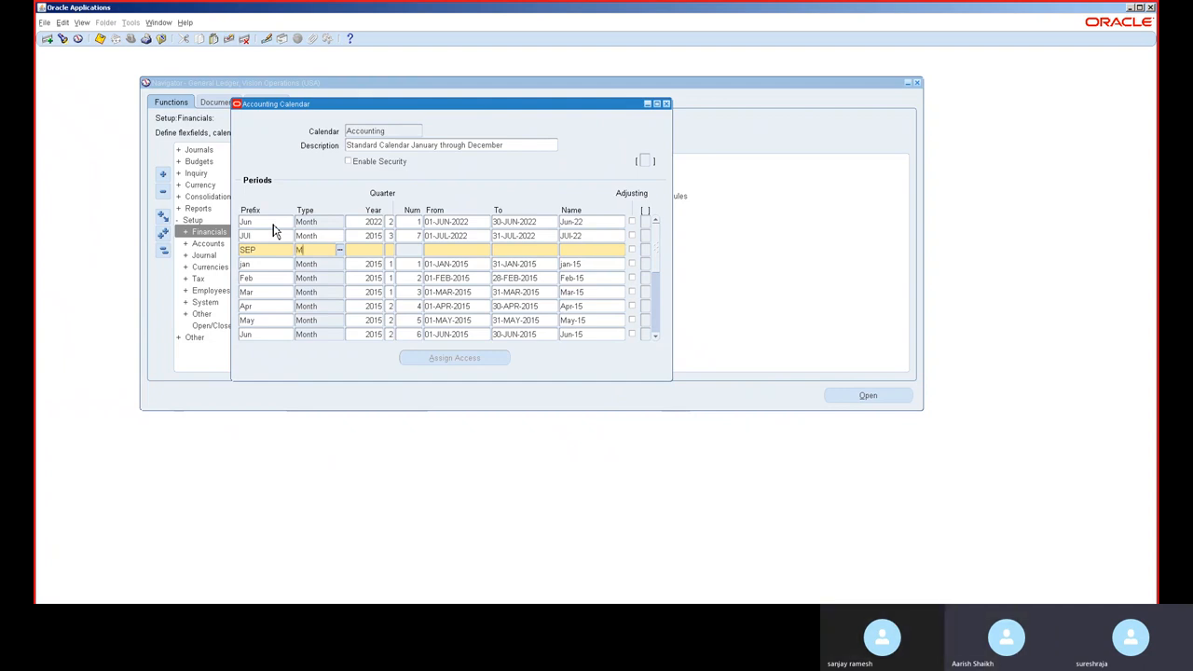
key("Tab")
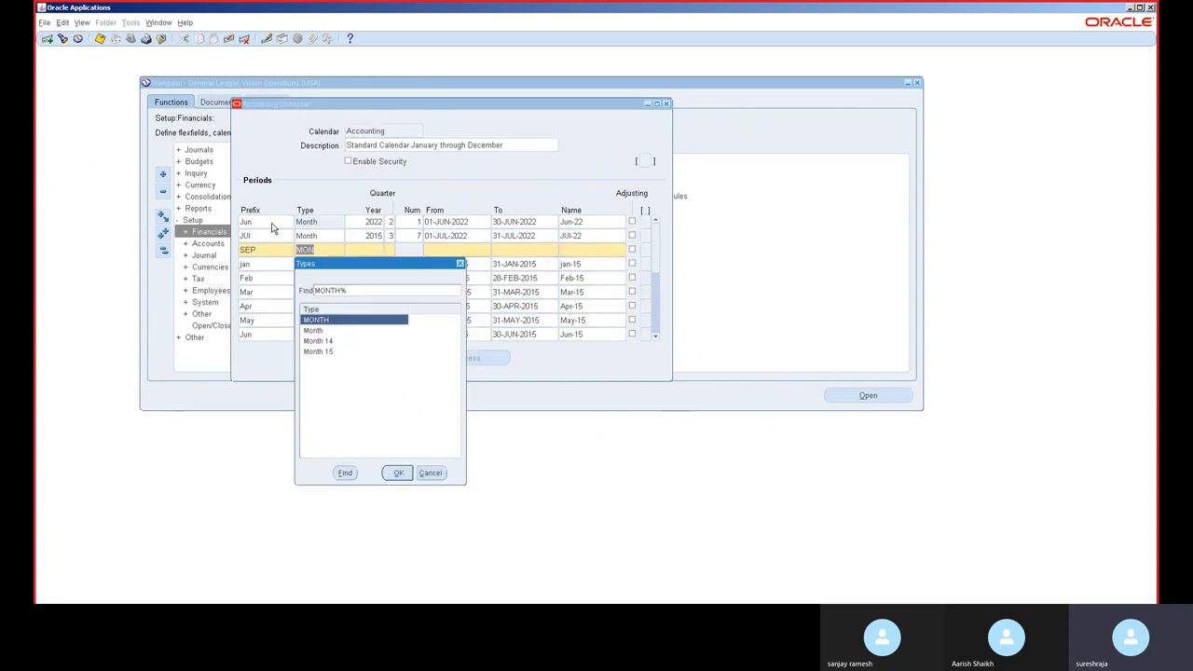
key("Down")
key("Return")
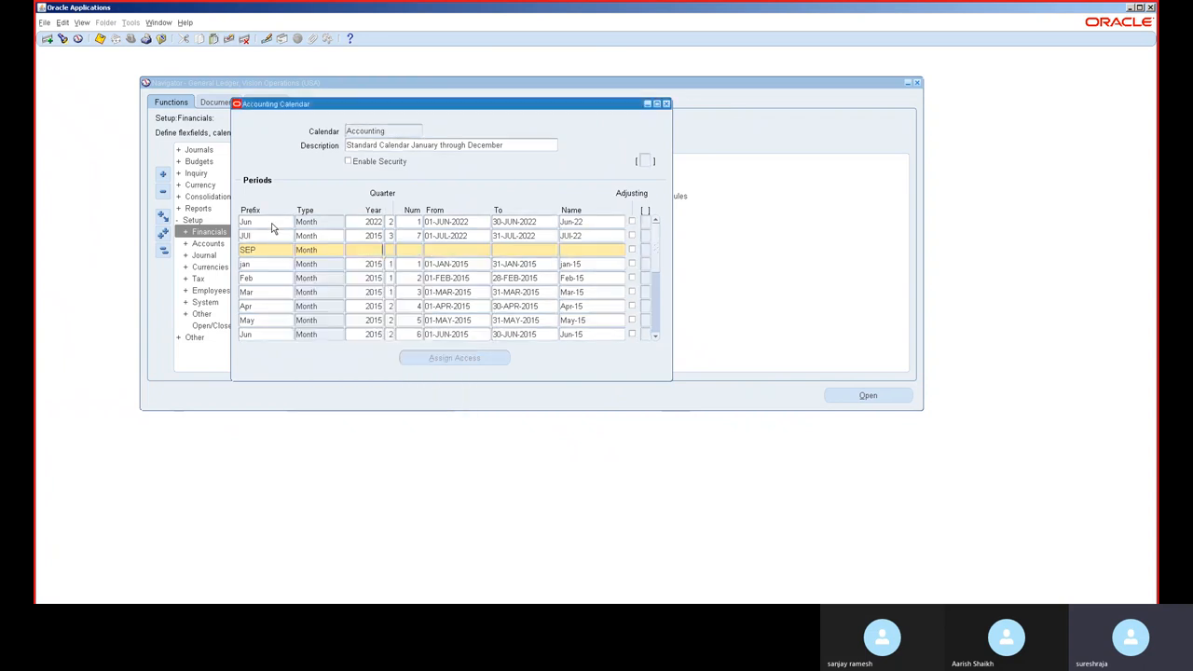
Step: Set the SEP period's year to 2015, number 9, and dates from 01-SEP-2022 to 30-SEP-2022
type("201")
type("5")
type("8")
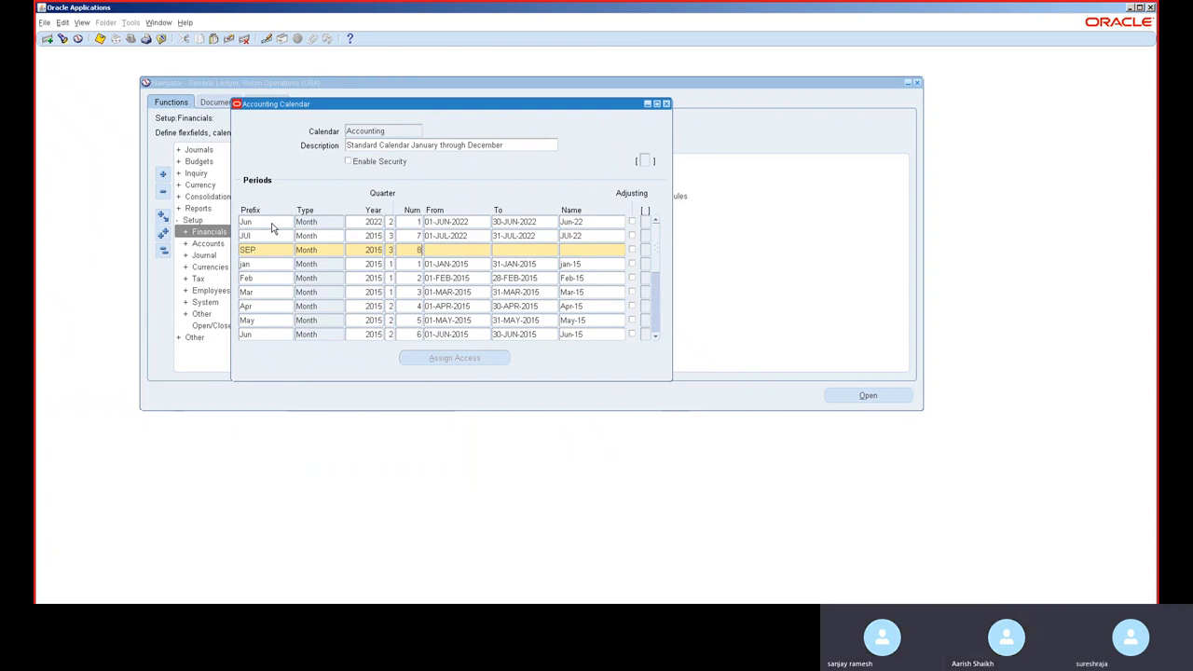
key("BackSpace")
type("9")
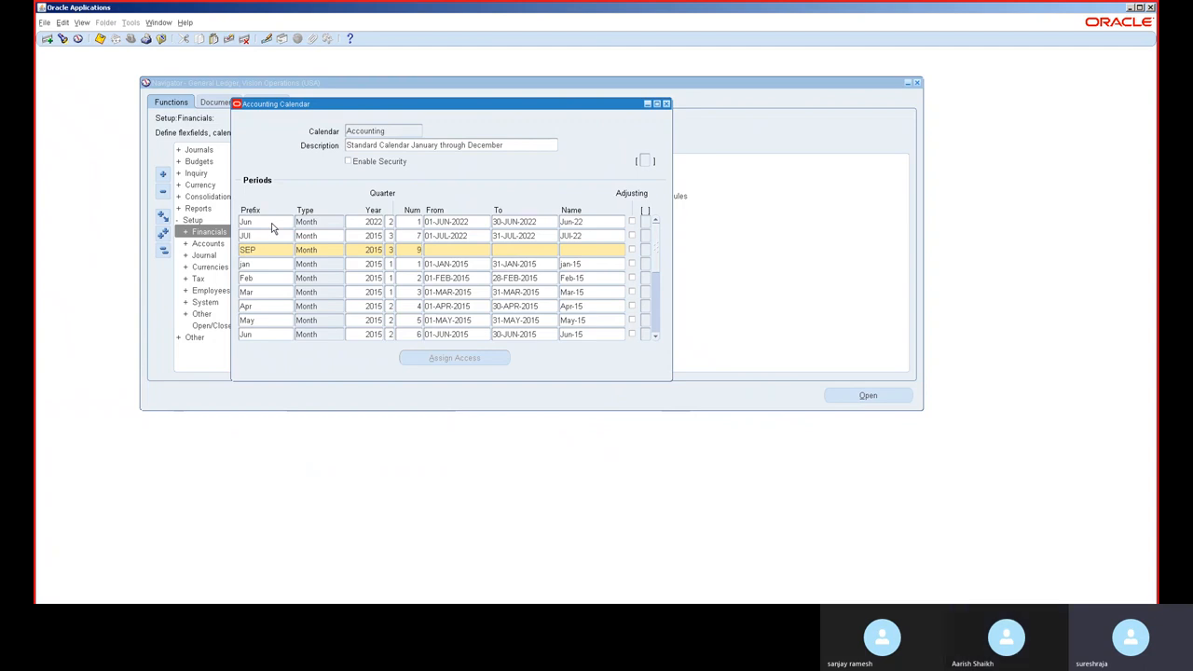
key("Tab")
type("01-SEP-20")
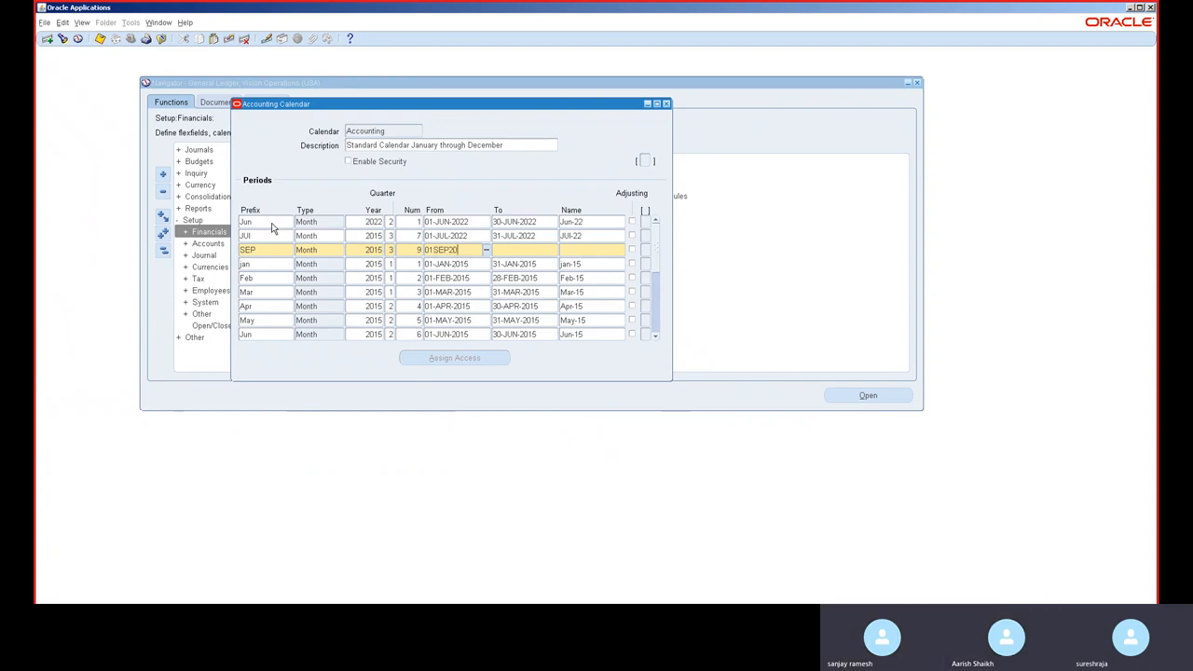
type("22")
key("Tab")
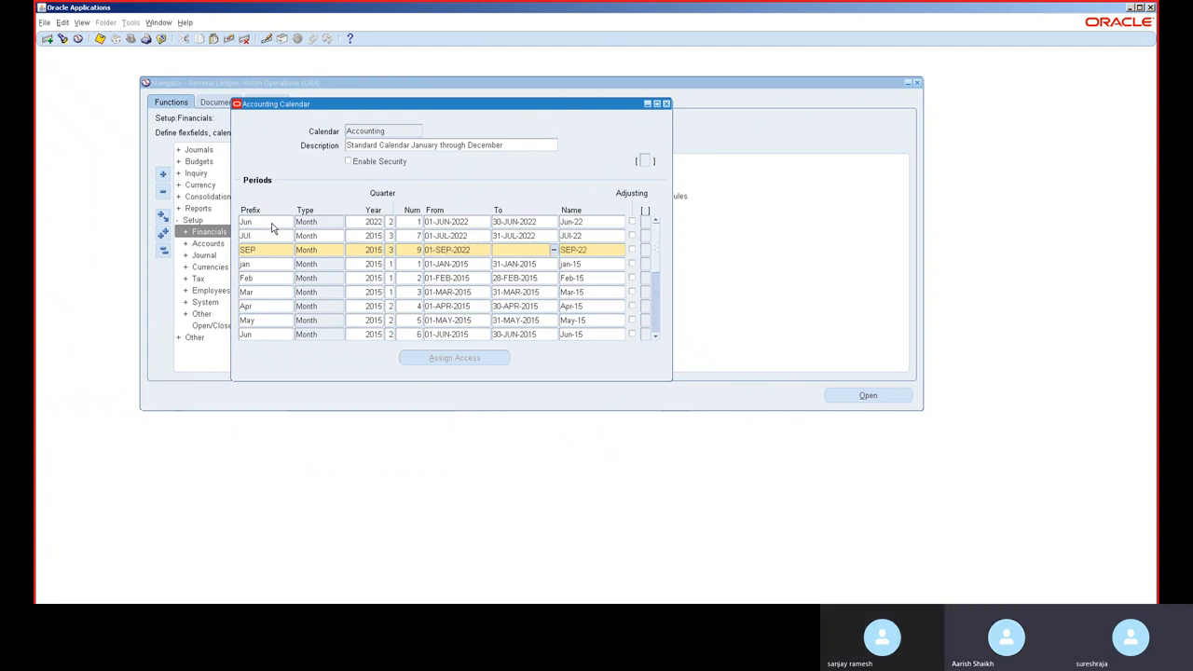
type("30-SEP-")
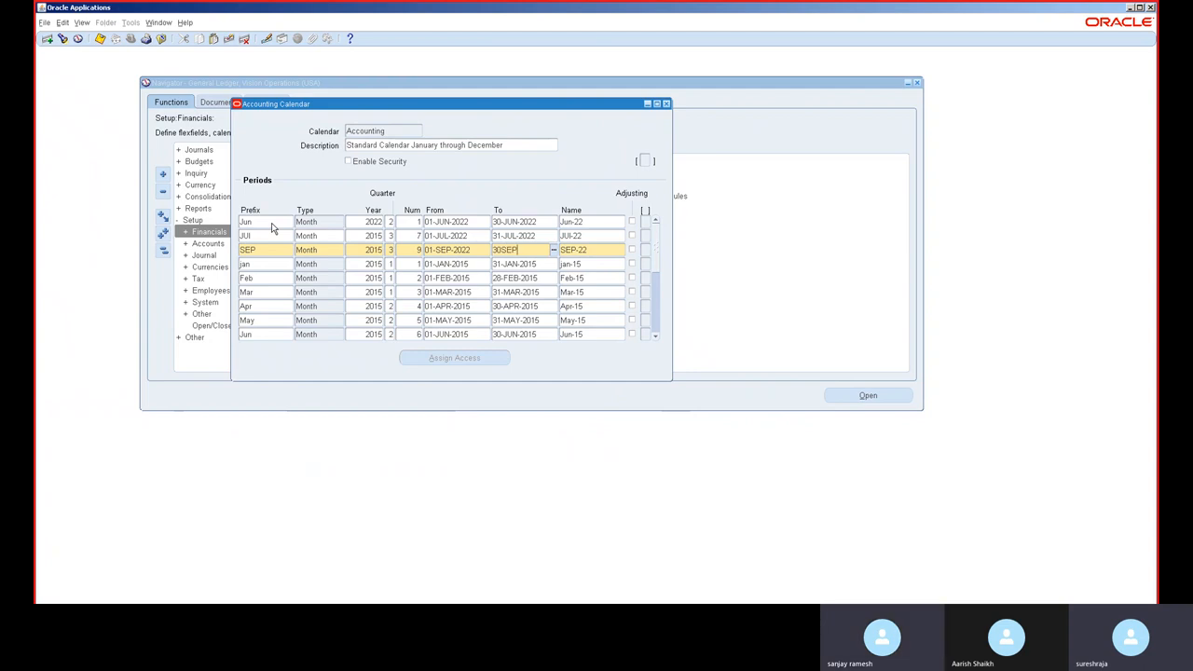
type("2022")
Step: Insert a new period row with prefix AUG and type Month
key("ctrl+Down")
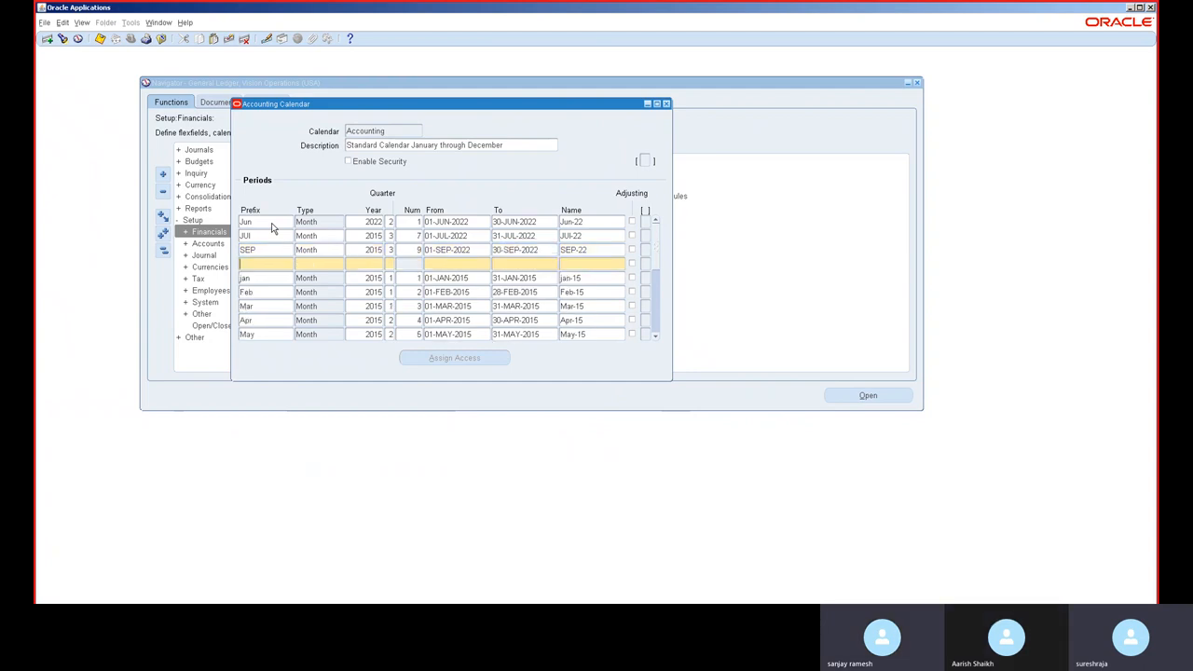
type("AUG")
key("Tab")
type("MON")
key("Tab")
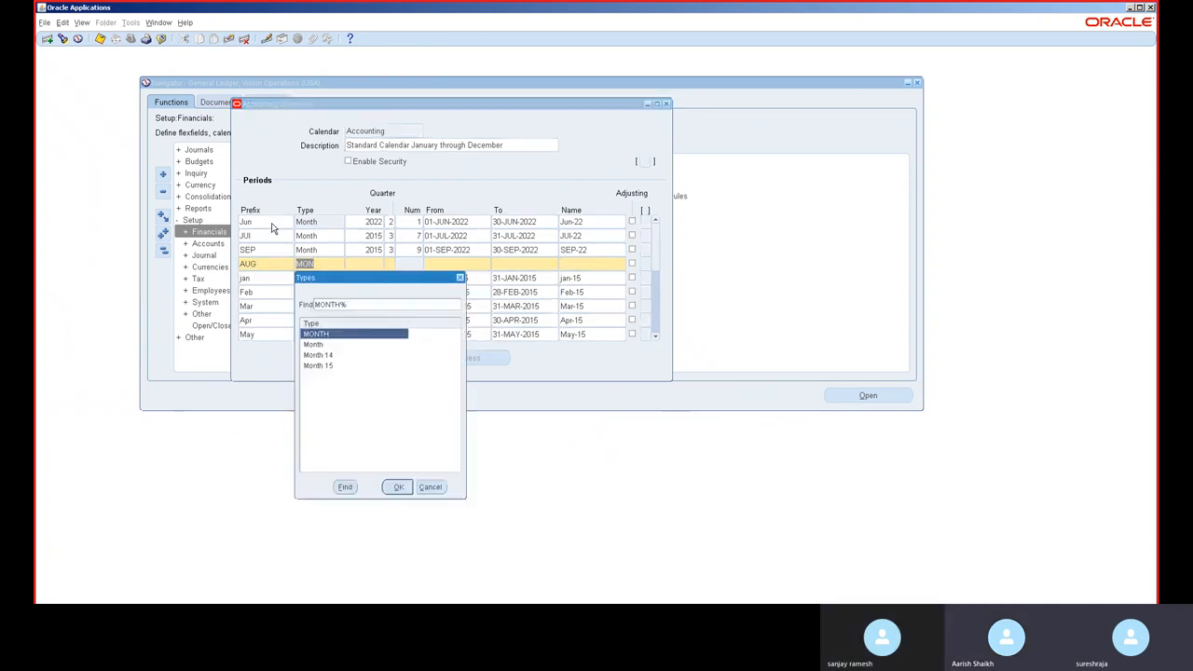
key("Down")
key("Return")
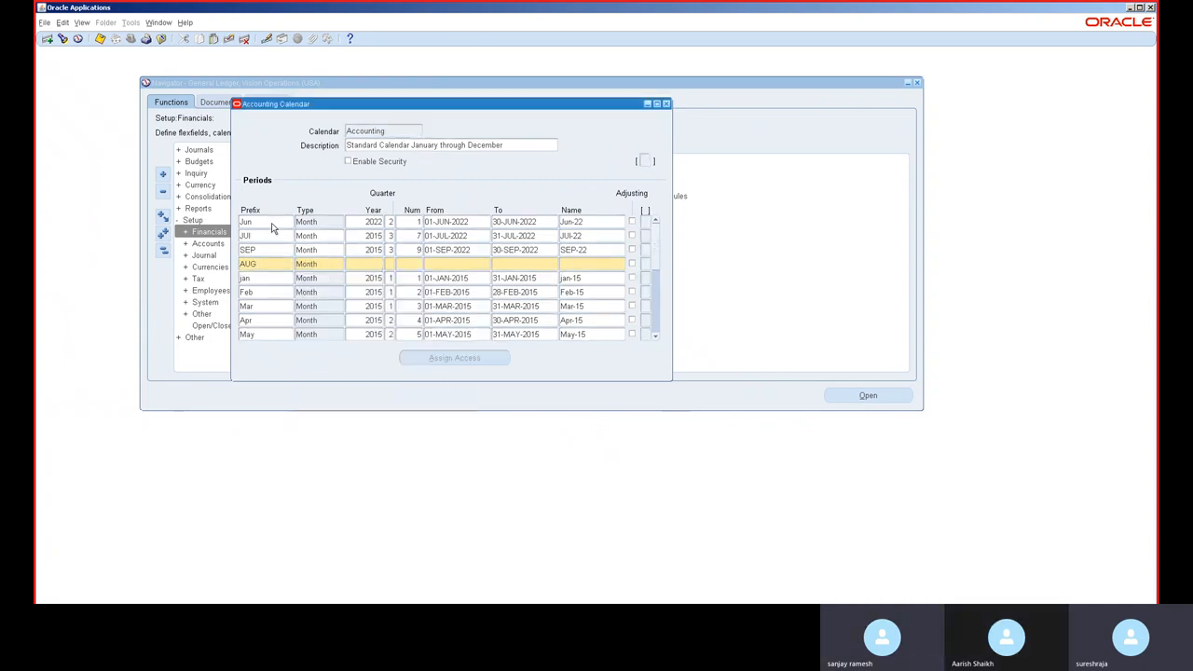
Step: Set the AUG period's year to 2015, number 8, and dates from 01-AUG-2022 to 31-AUG-2022
type("2015")
type("8")
key("Tab")
type("01AUG")
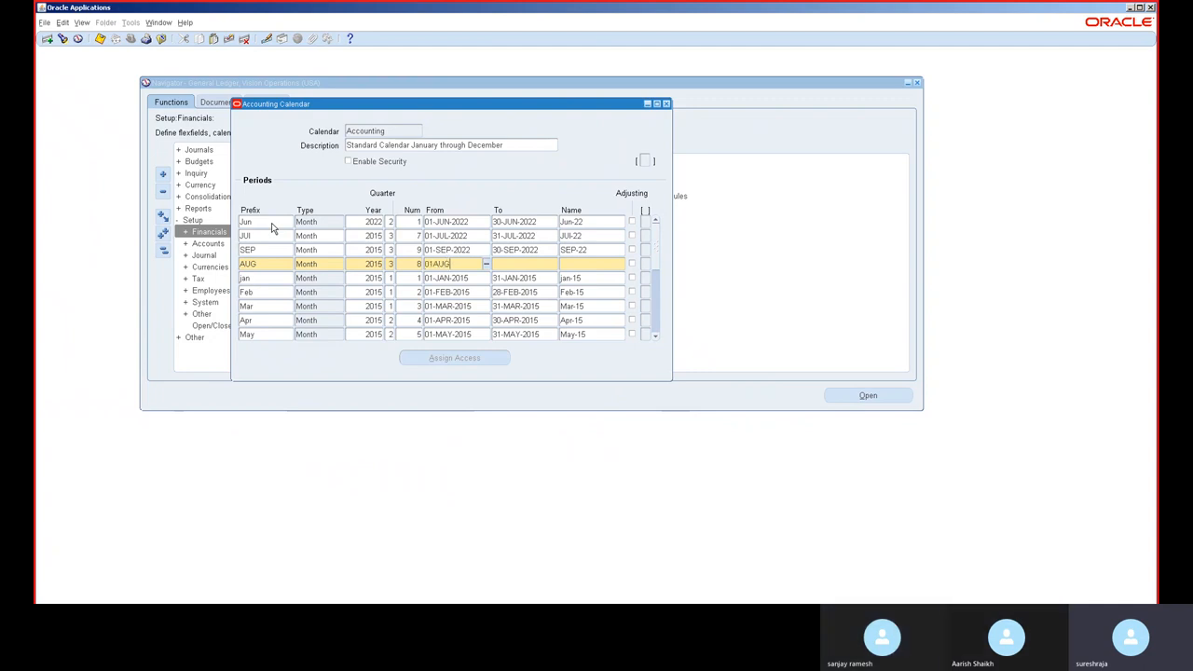
type("2022")
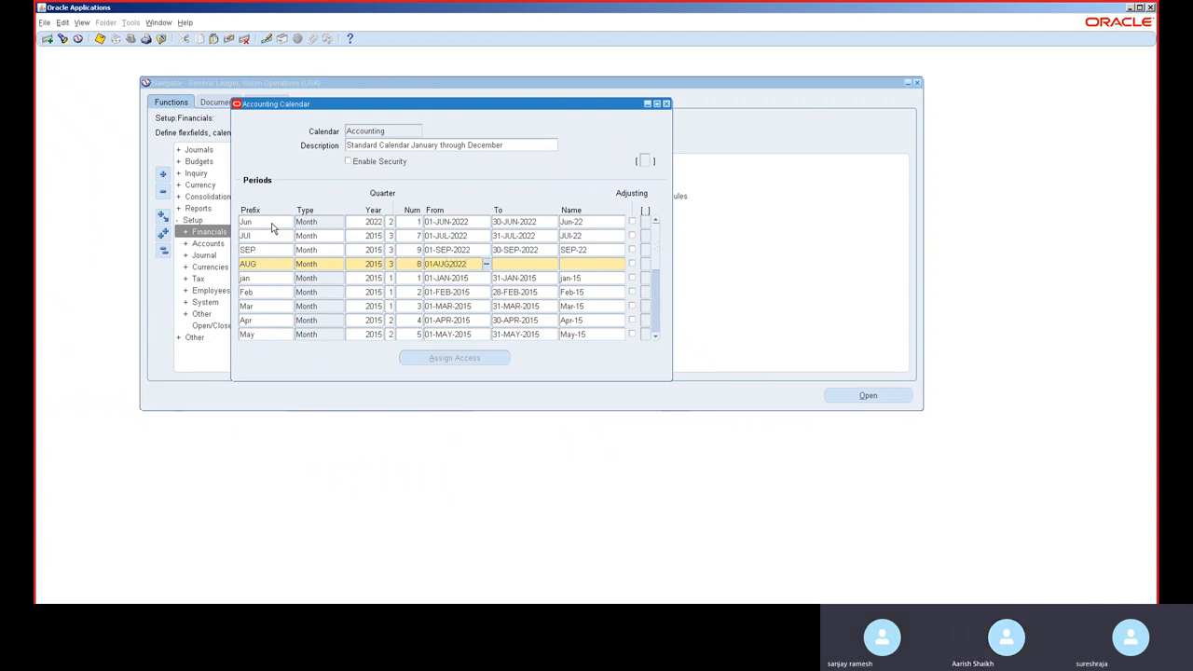
key("Tab")
type("31-AUG-2")
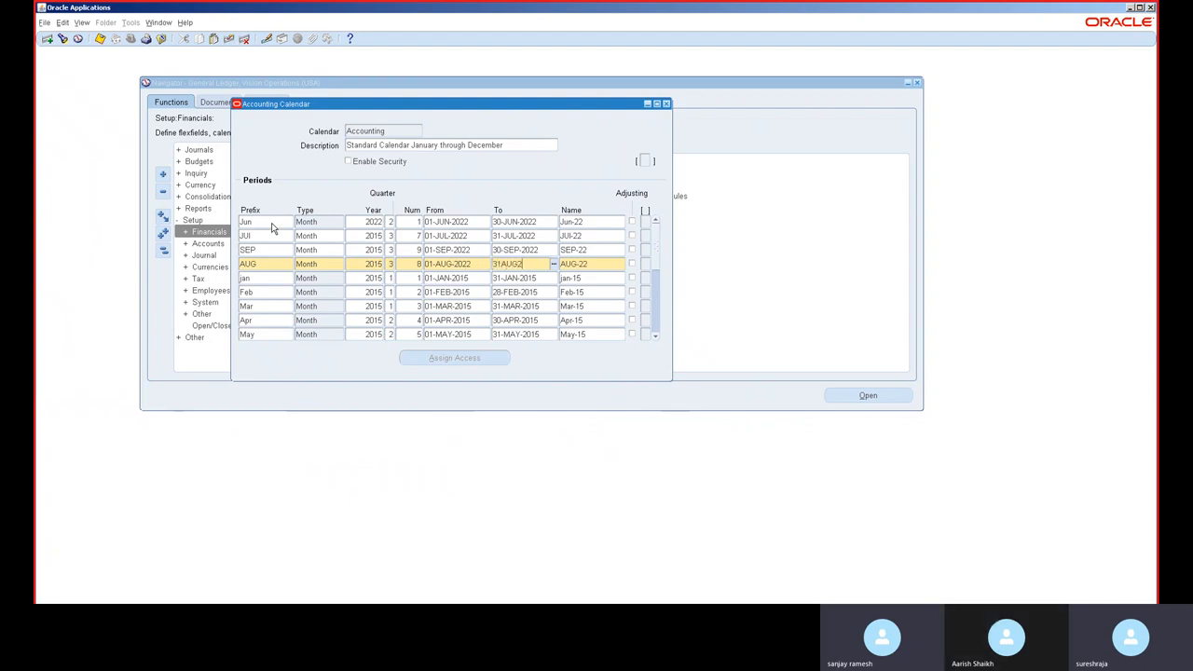
type("022")
Step: Insert another period row with prefix OCT and type Month
key("ctrl+Down")
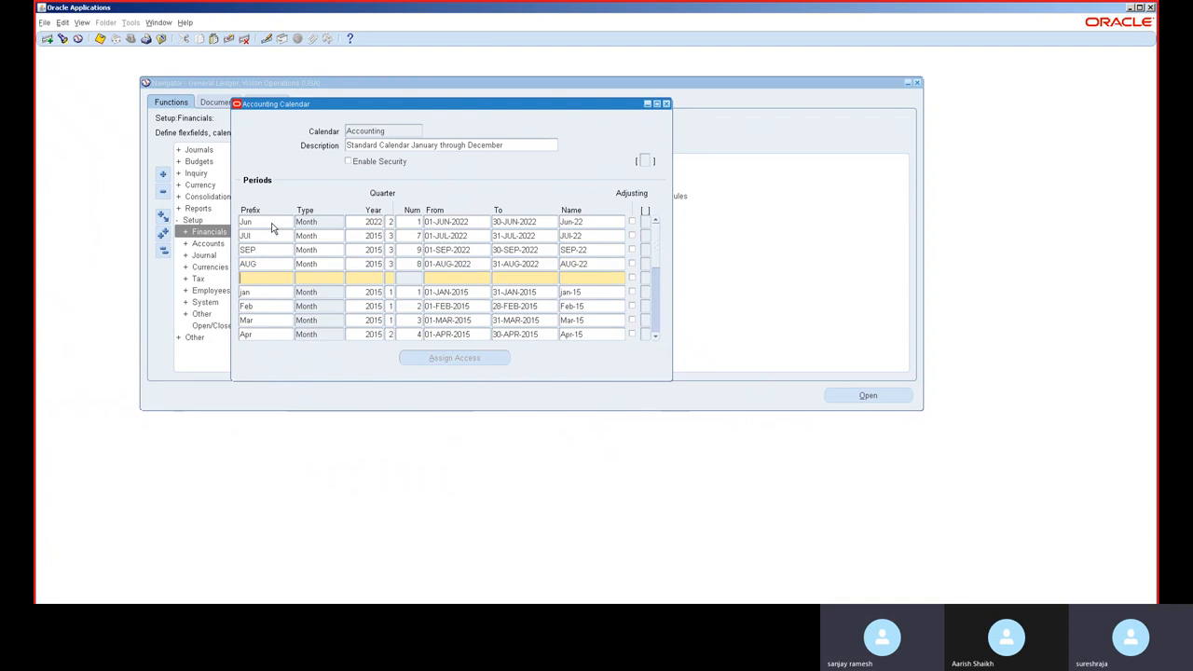
type("OCT")
key("Tab")
type("MONTH")
key("Tab")
key("Down")
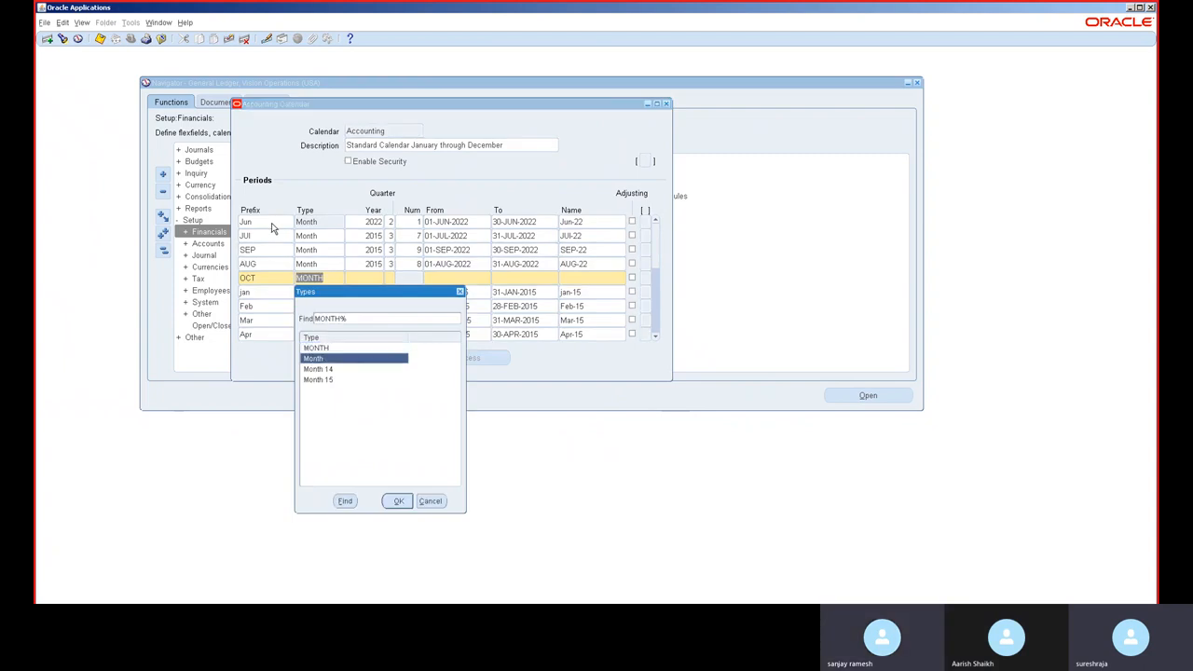
key("Return")
Step: Set the OCT period's year to 2015, quarter 4, number 10, and dates from 01-OCT-2022 to 31-OCT-2022
type("2015")
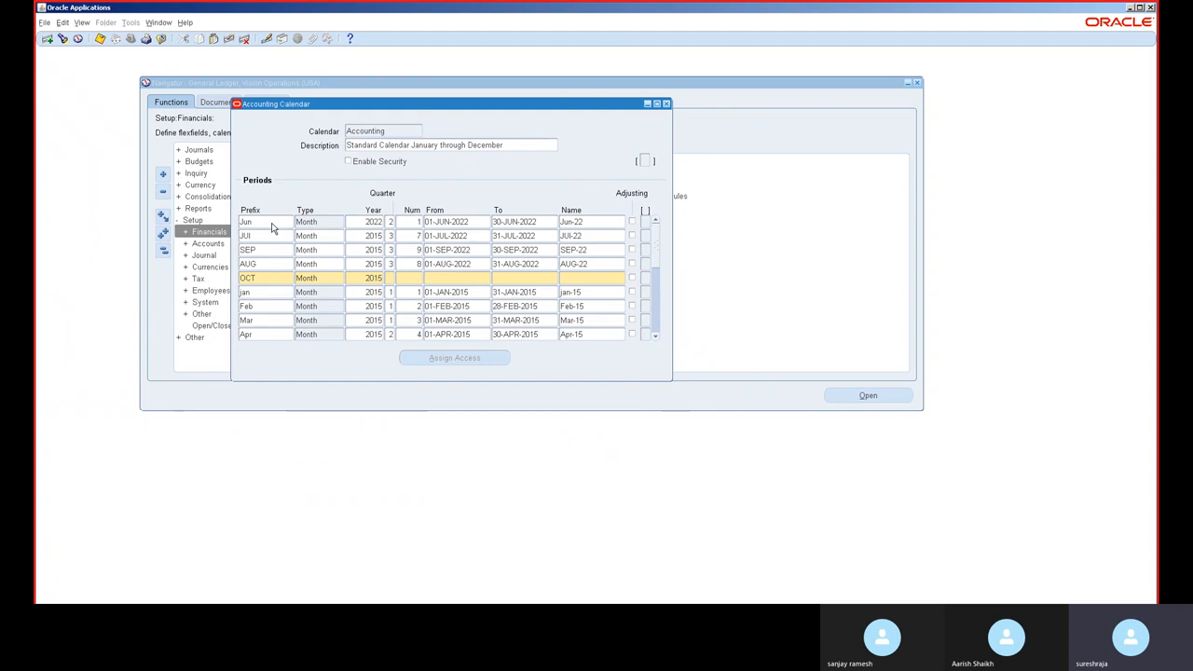
key("Tab")
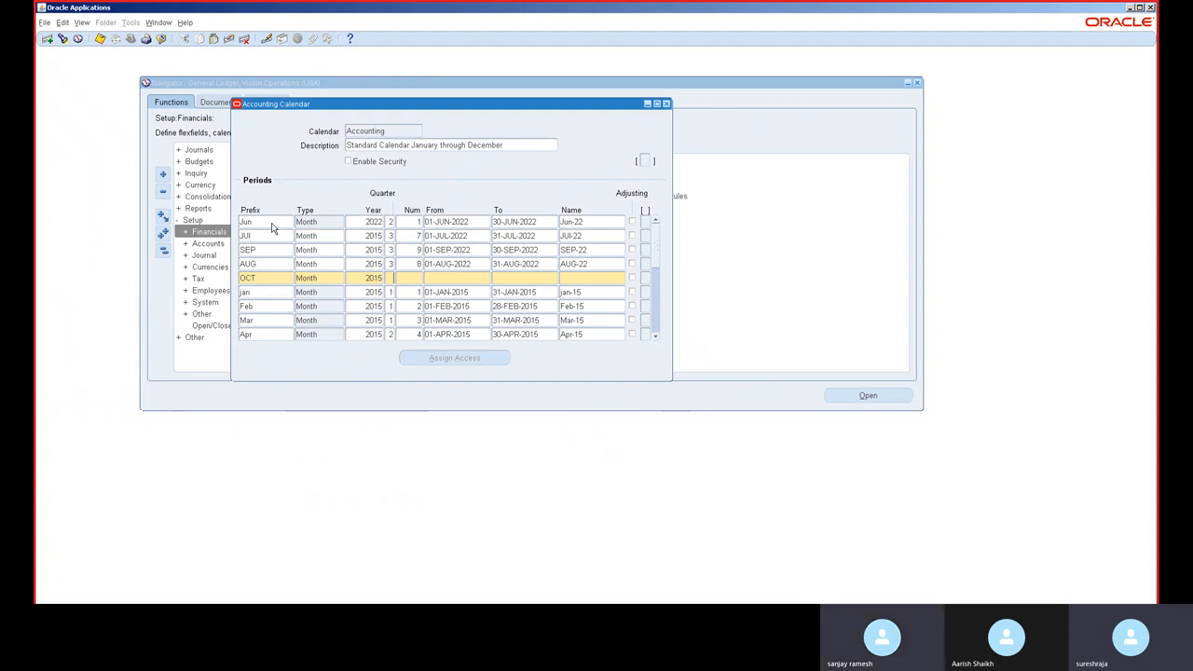
type("4")
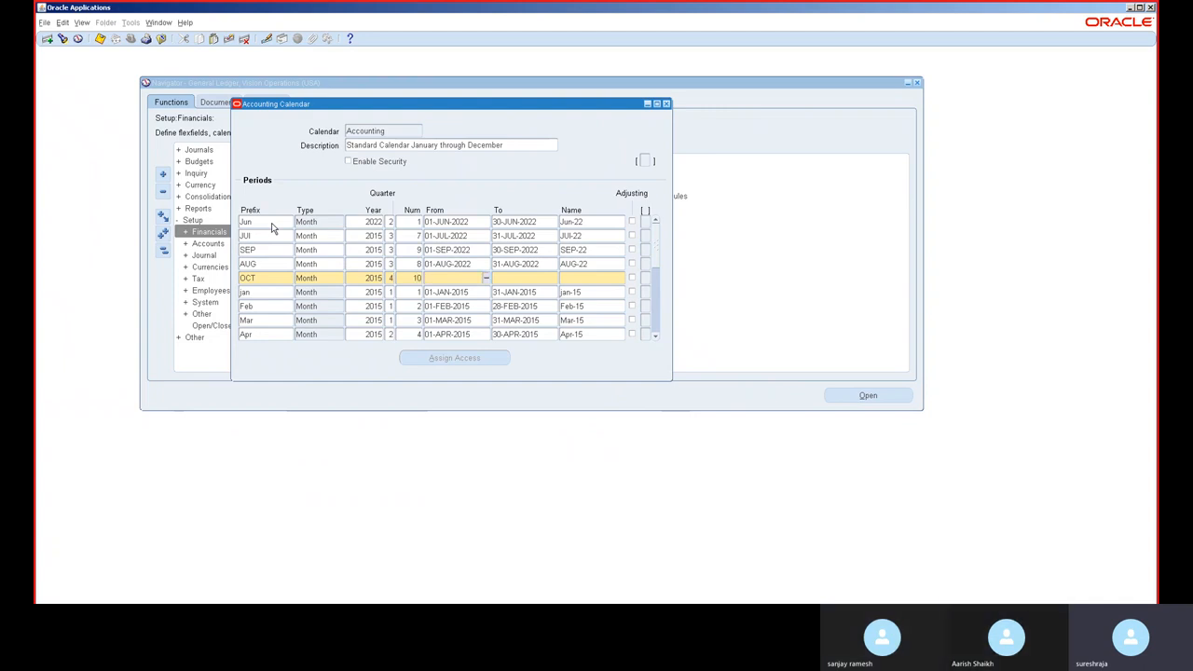
type("01-OCT")
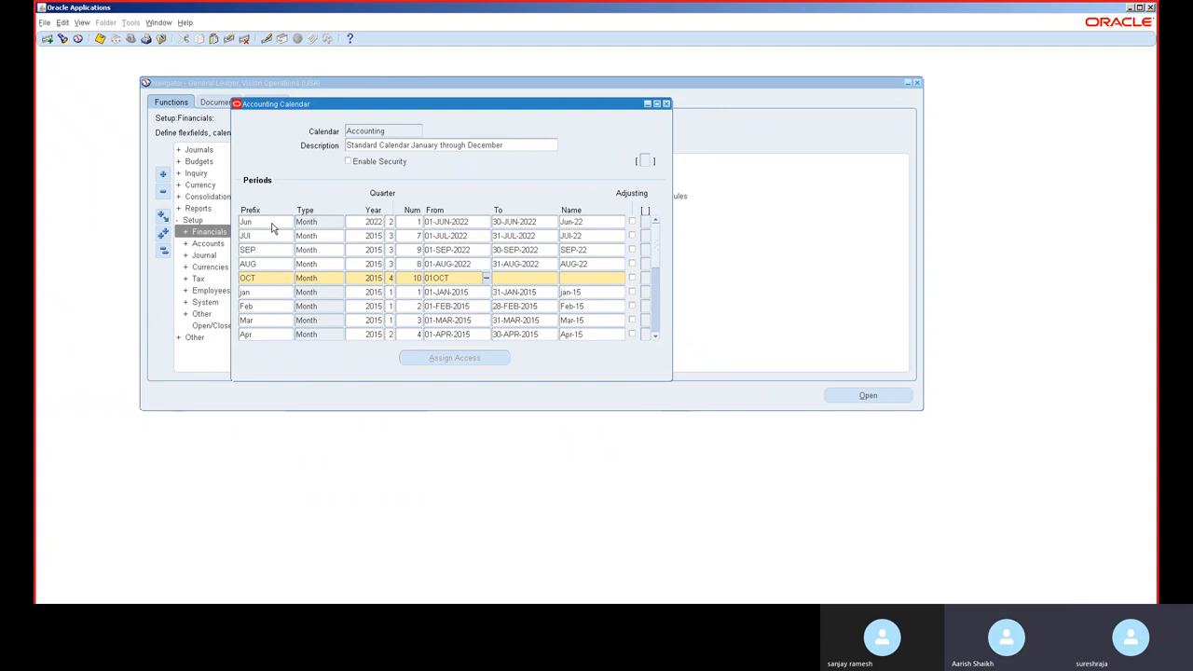
type("-2022")
key("Tab")
type("3")
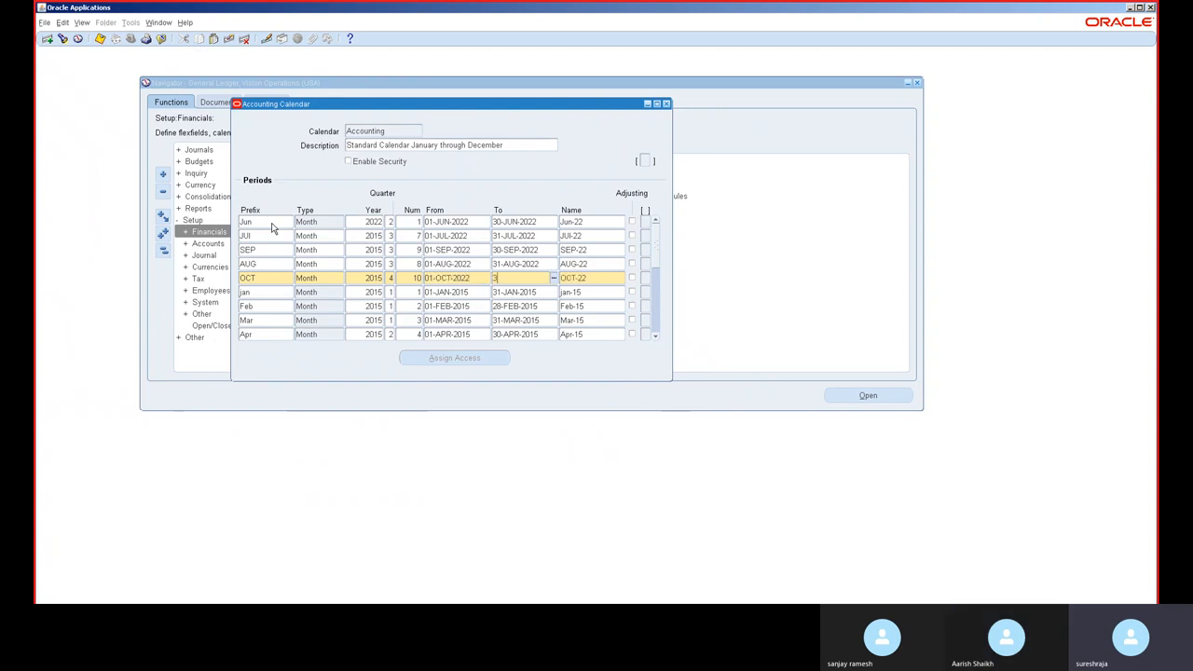
type("1-OCT-2022")
key("Tab")
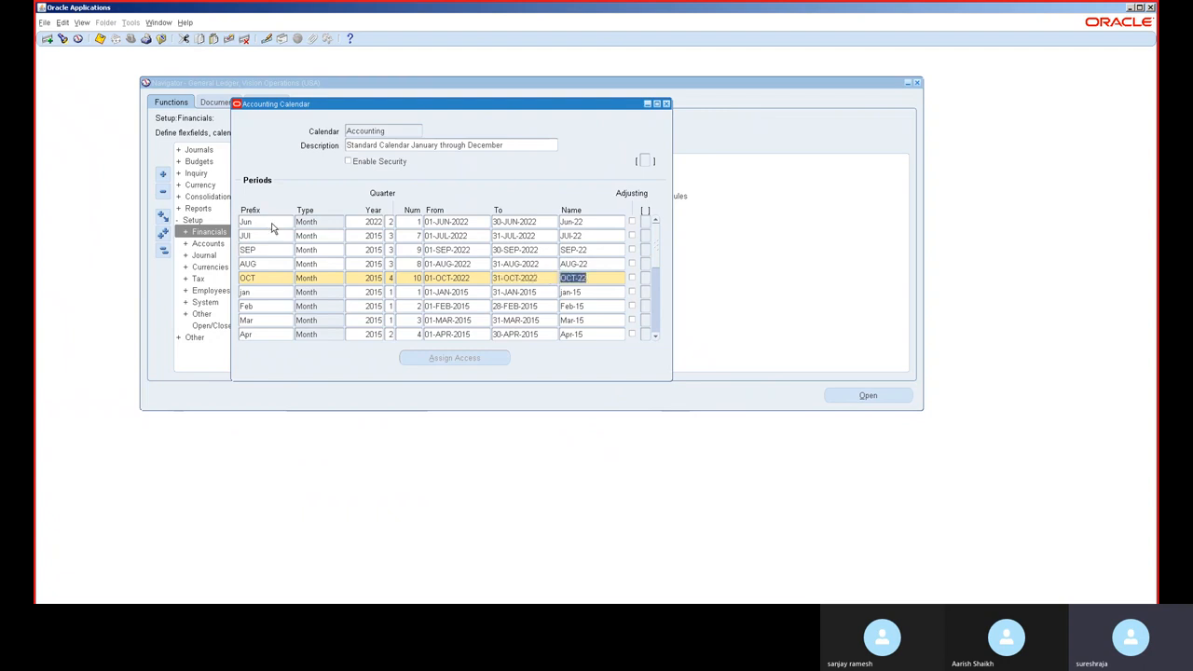
Step: Insert another period row with prefix NOV and type Month
key("ctrl+Down")
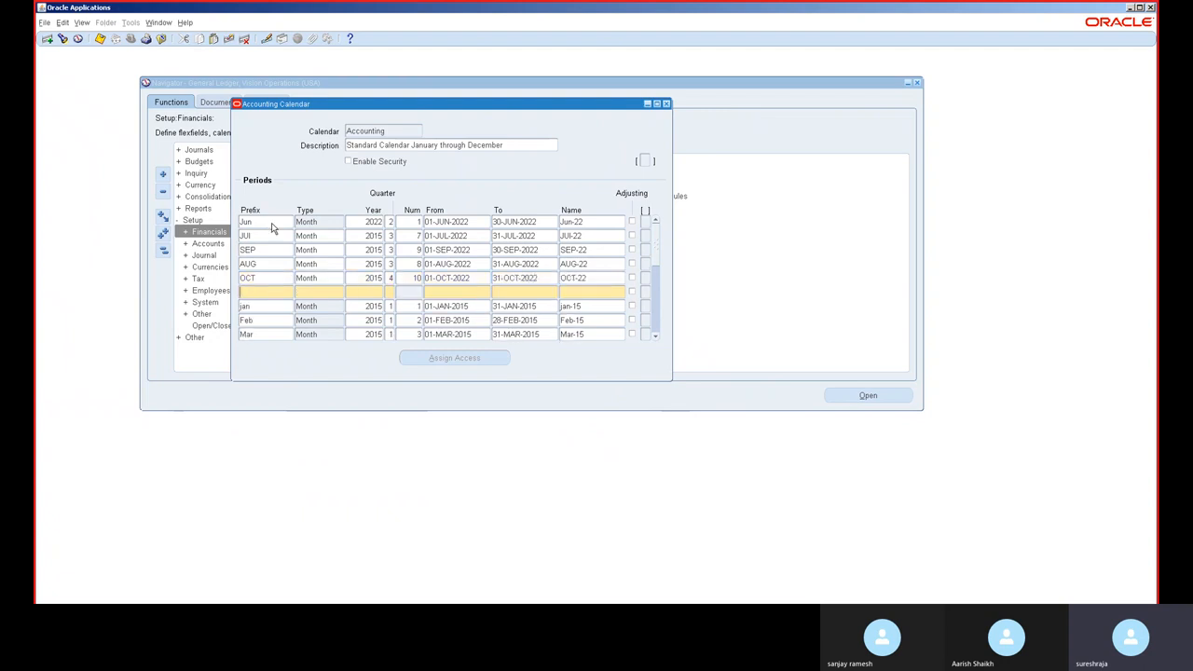
type("NOV")
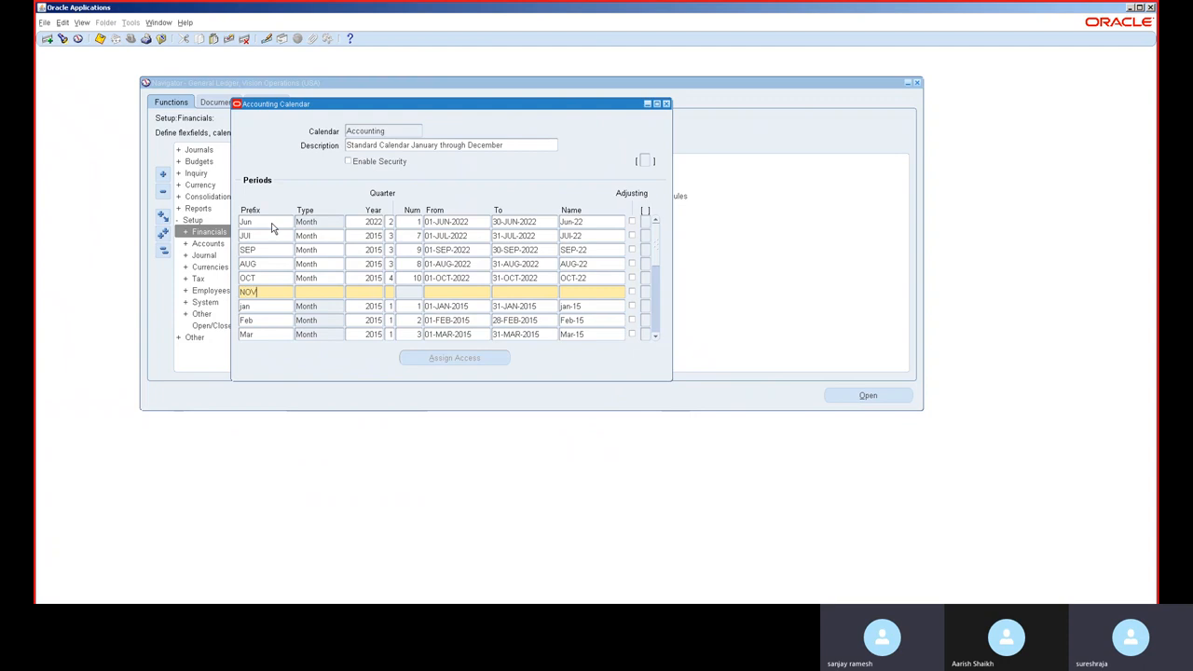
key("Tab")
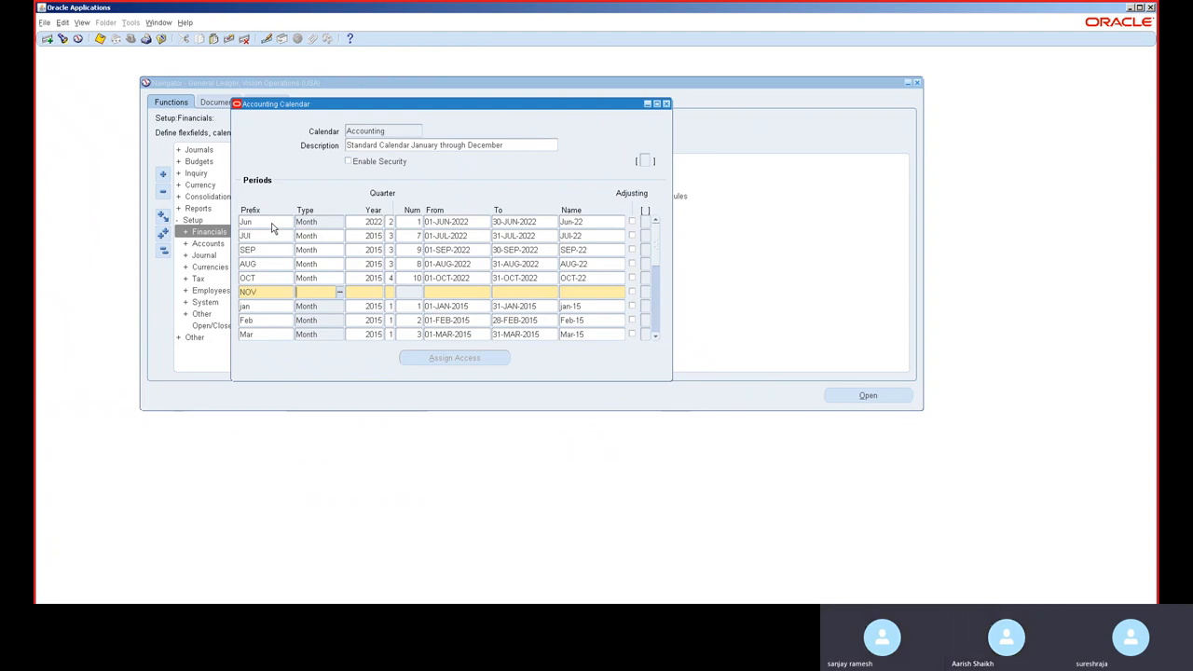
type("MO")
key("Tab")
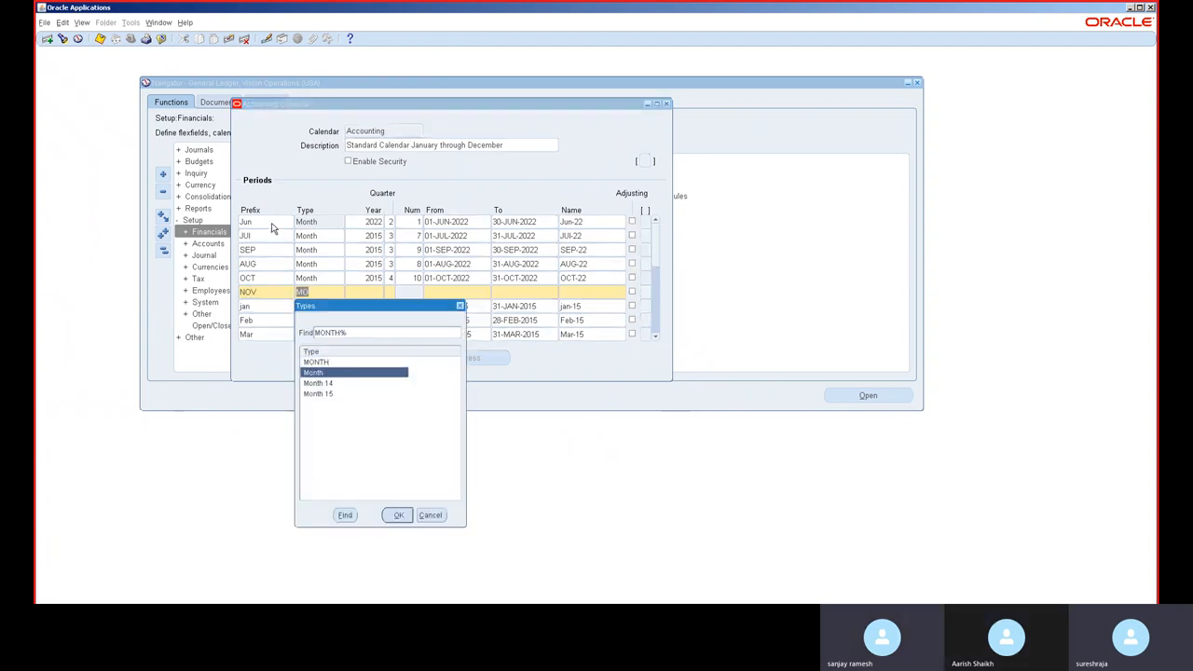
key("Return")
Step: Set the NOV period's year to 2015, quarter 4, number 11, and dates from 01-NOV-2022 to 30-NOV-2022
type("2015")
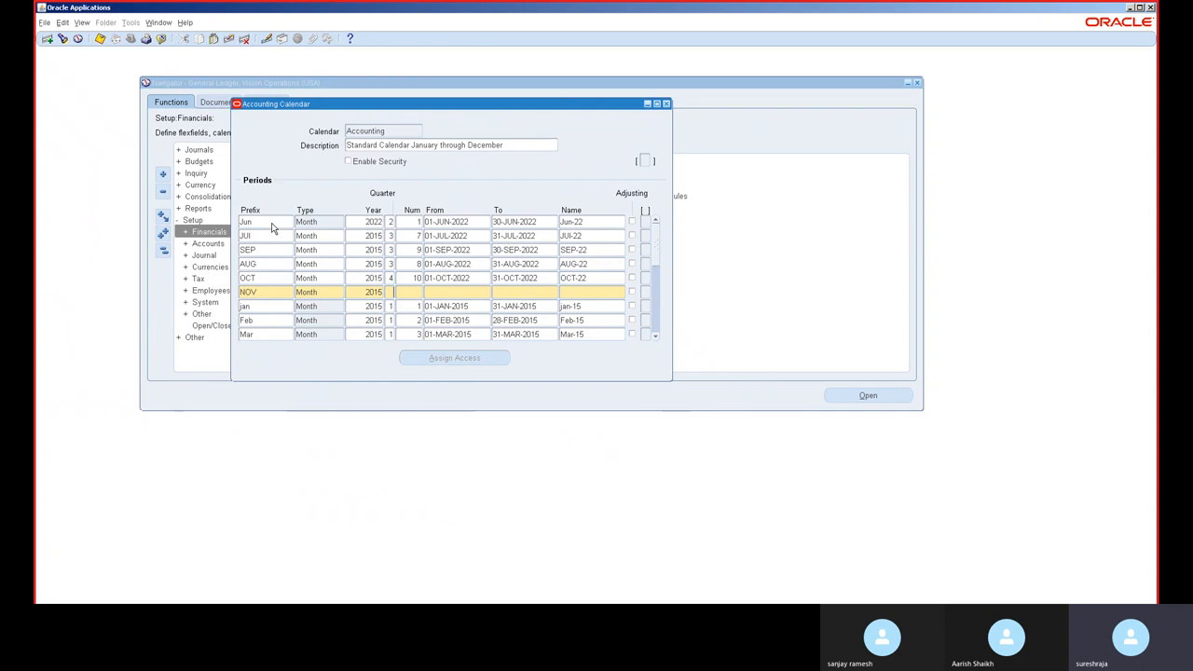
key("Tab")
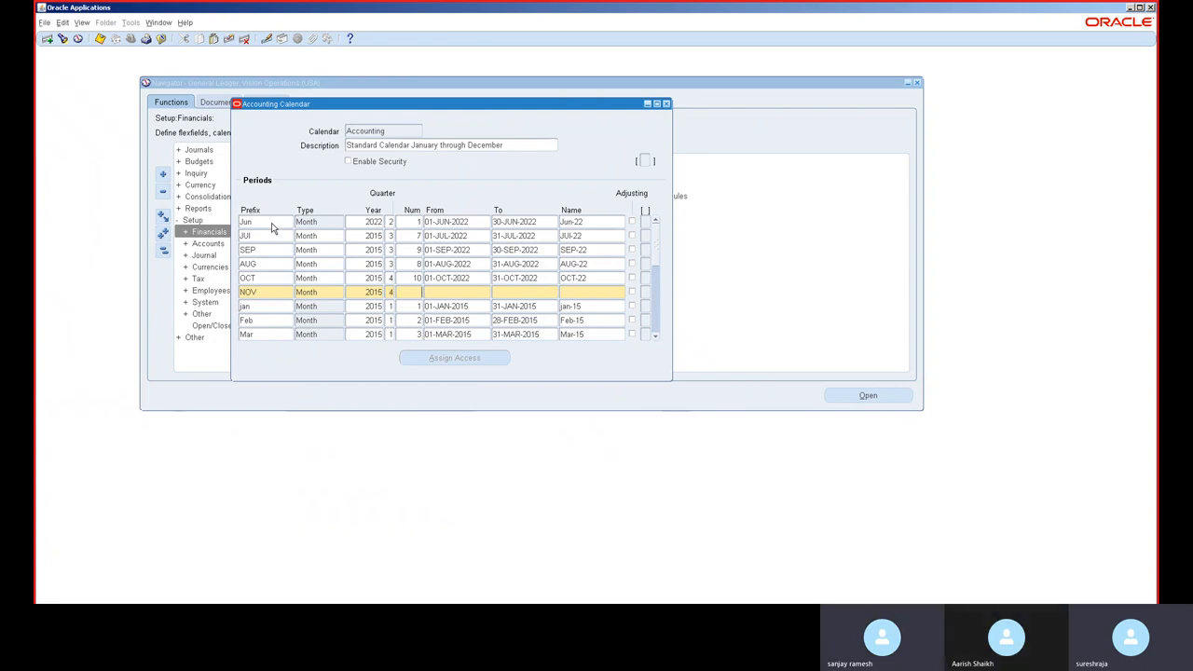
type("11")
key("Tab")
type("01-NOV-202")
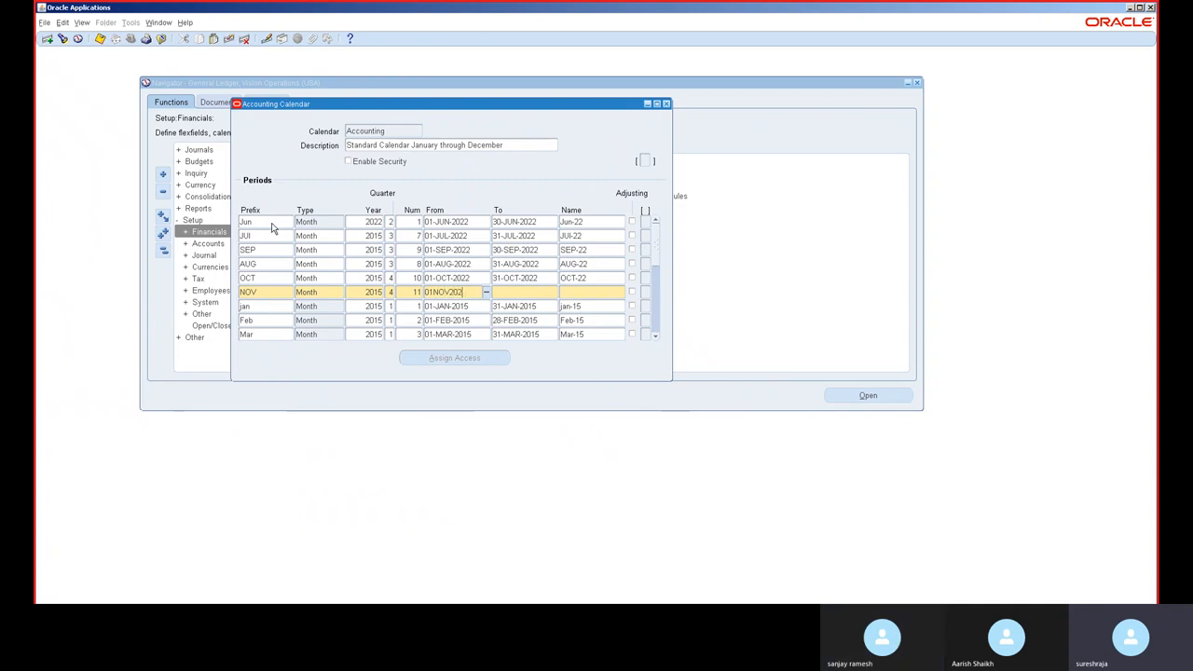
type("2")
key("Tab")
type("3")
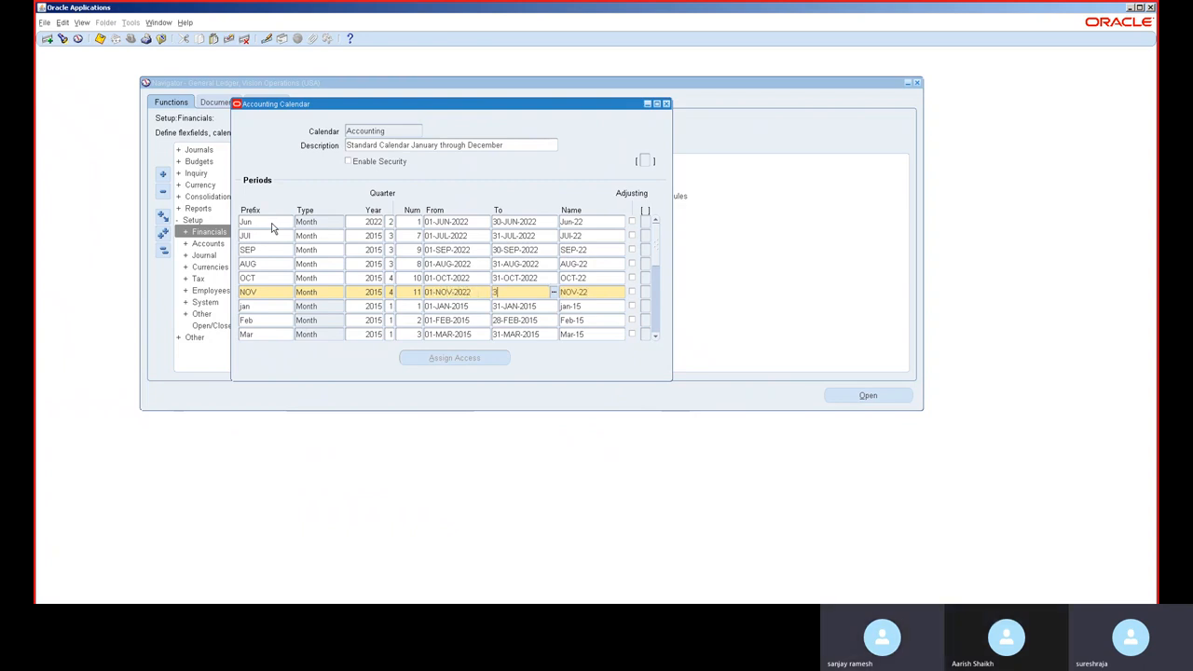
type("0-NOV-2022")
key("Tab")
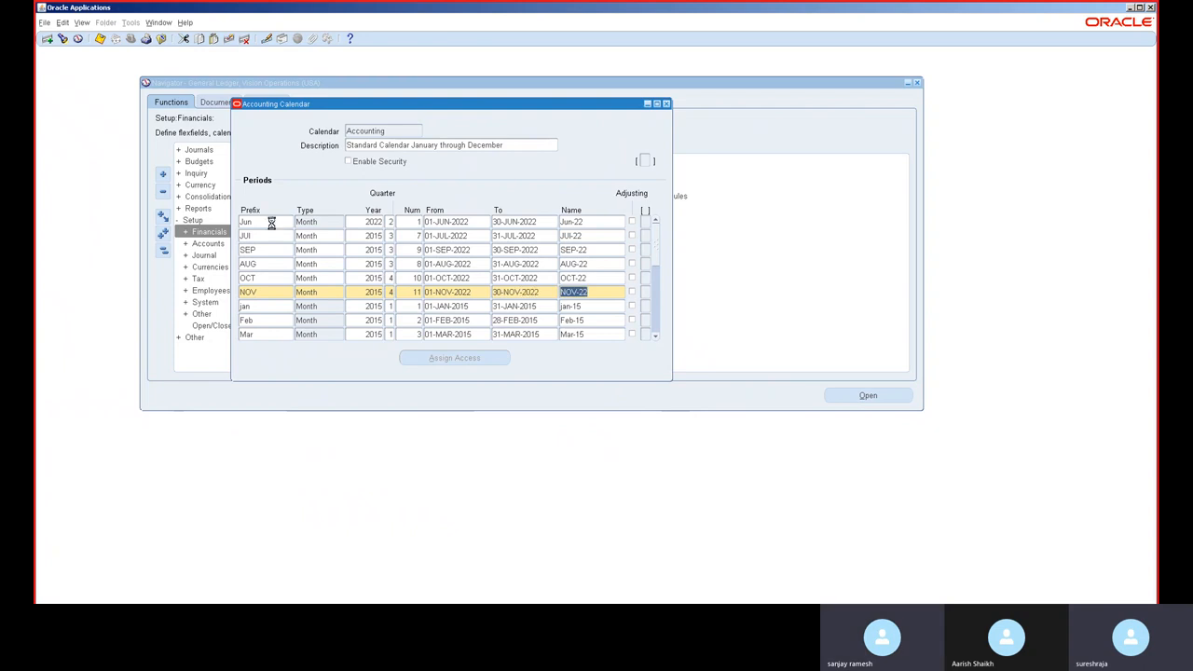
Step: Insert another period row with prefix DEC and type Month
key("ctrl+Down")
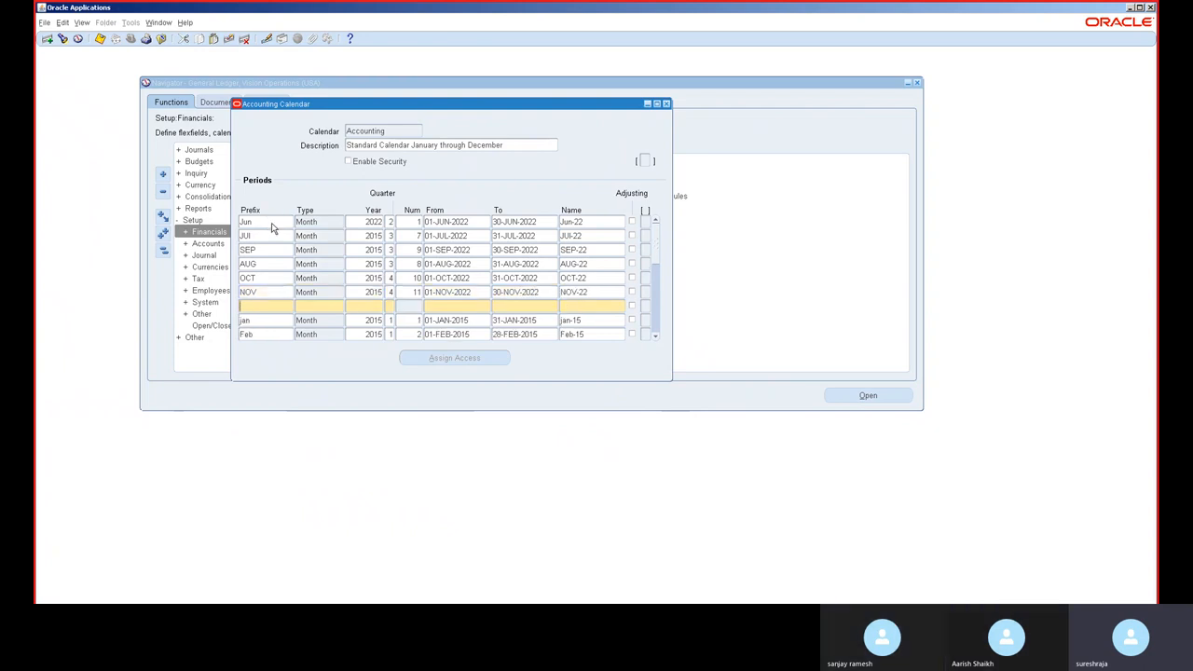
type("DEC")
key("Tab")
type("MO")
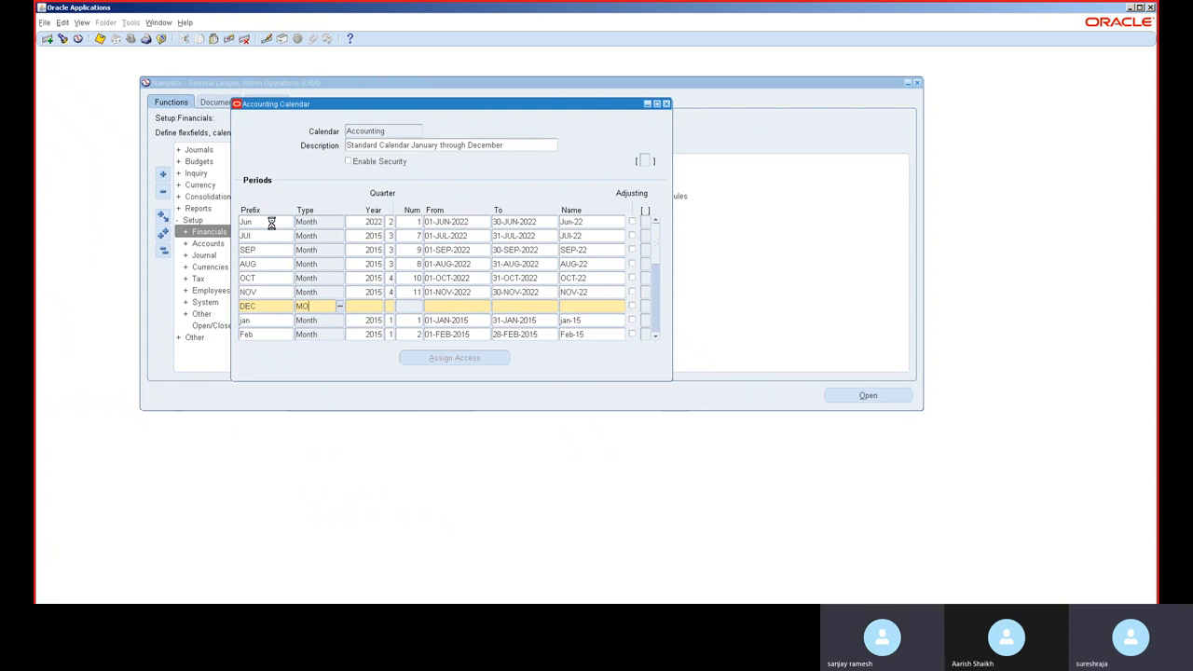
key("Tab")
key("Down")
key("Return")
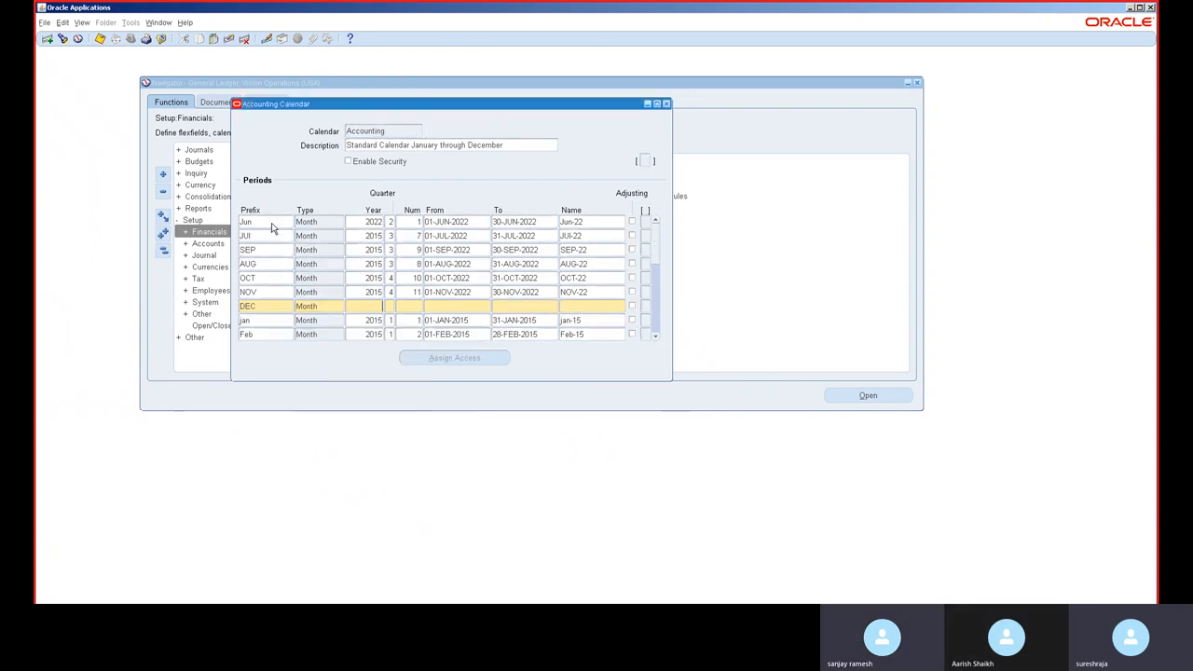
Step: Set the DEC period's year to 2015, number 12, dates from 01-DEC-2022 to 31-DEC-2022, and close the calendar
type("2015")
key("Tab")
key("Tab")
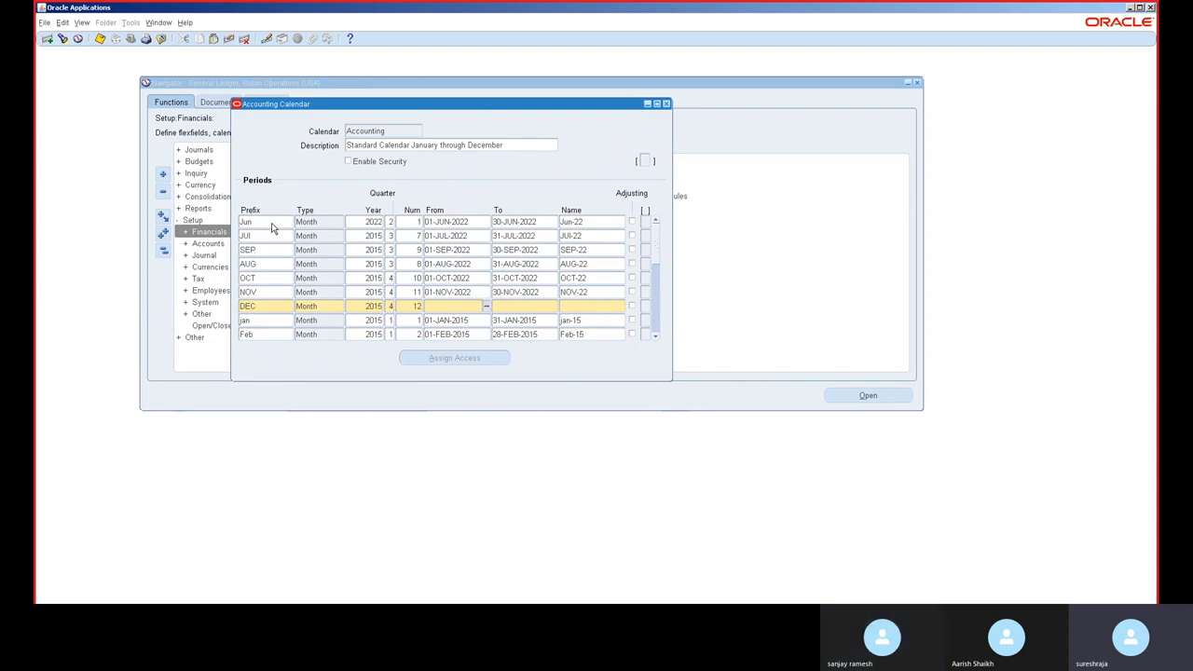
type("01-DEC-2022")
key("Tab")
type("31-DEC-20")
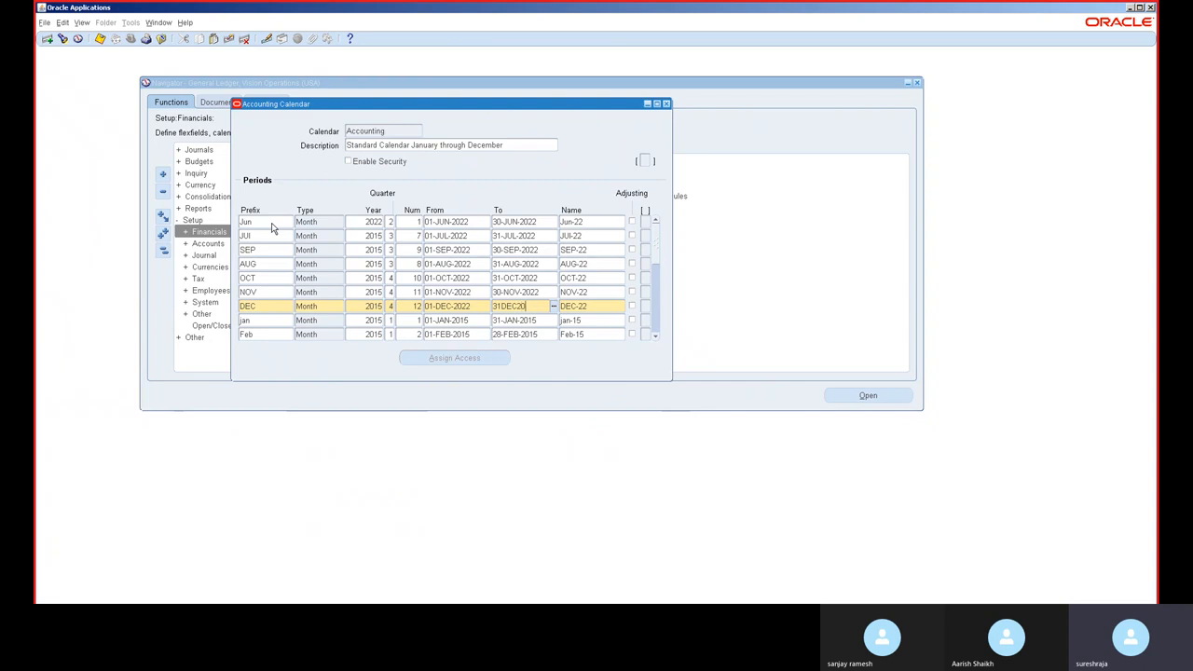
type("22")
key("Tab")
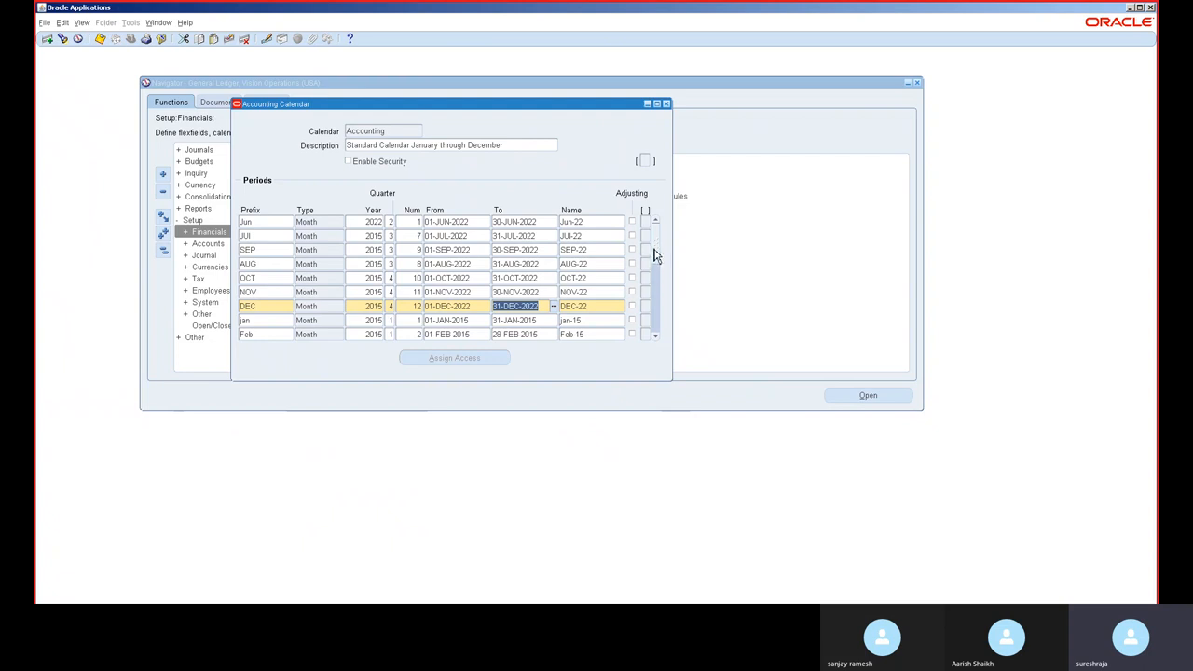
left_click(666, 104)
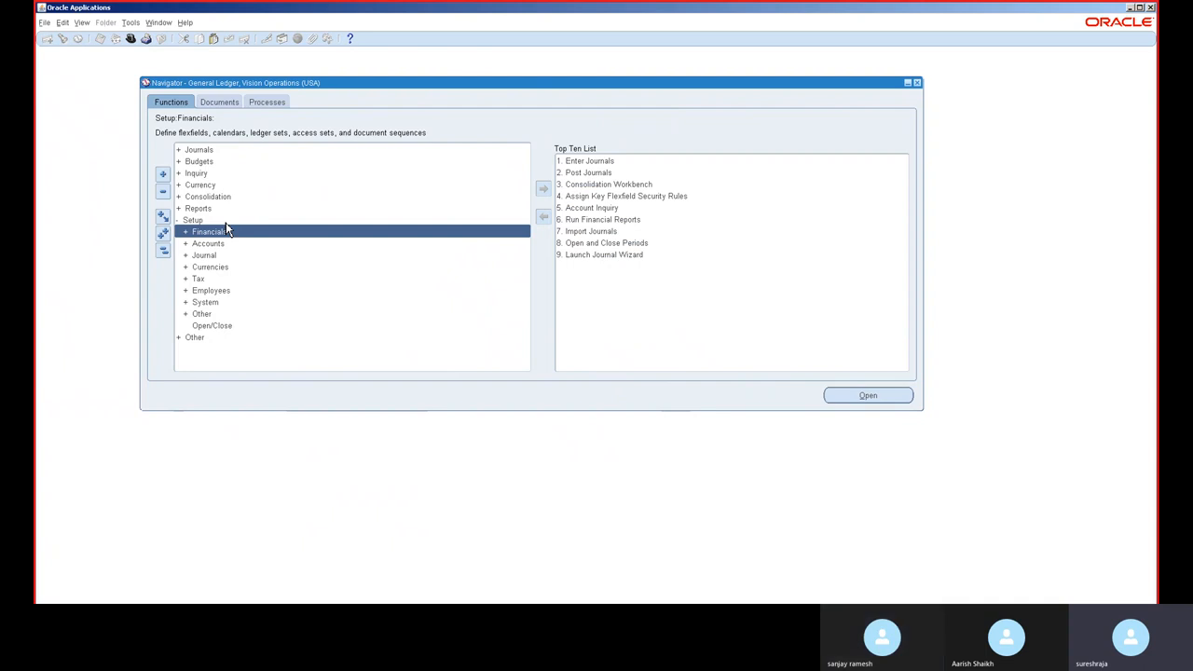
Step: Open the Open and Close Periods form and find the periods for the Vision Operations (USA) ledger
key("ctrl+l")
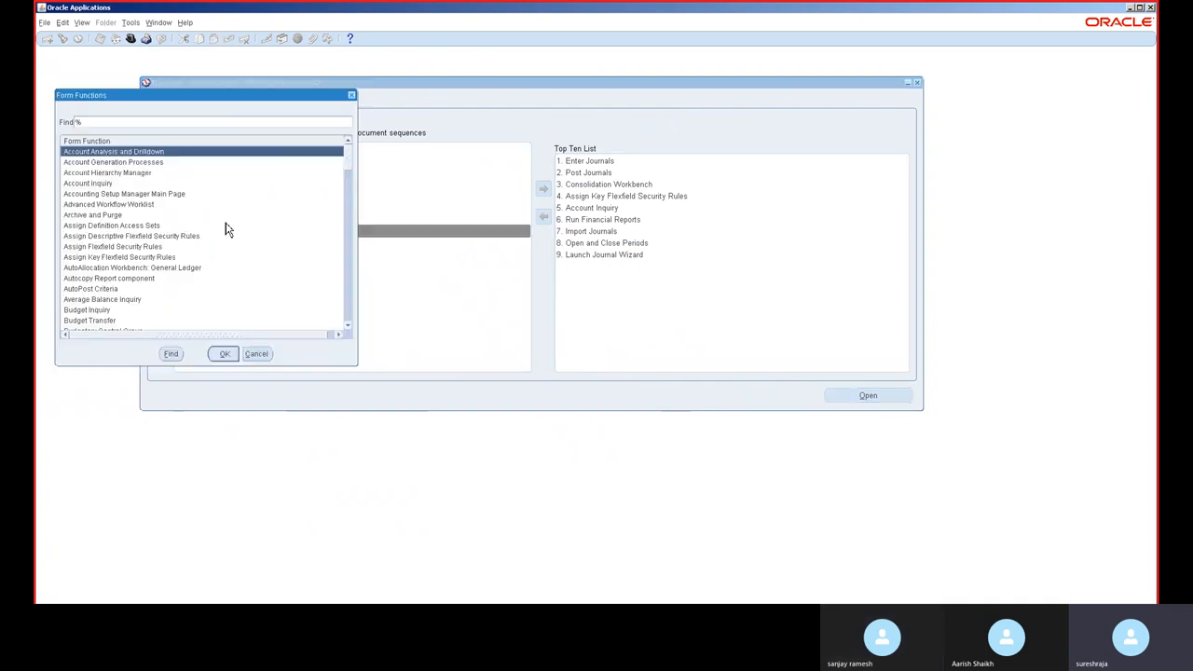
type("on Operations (USA")
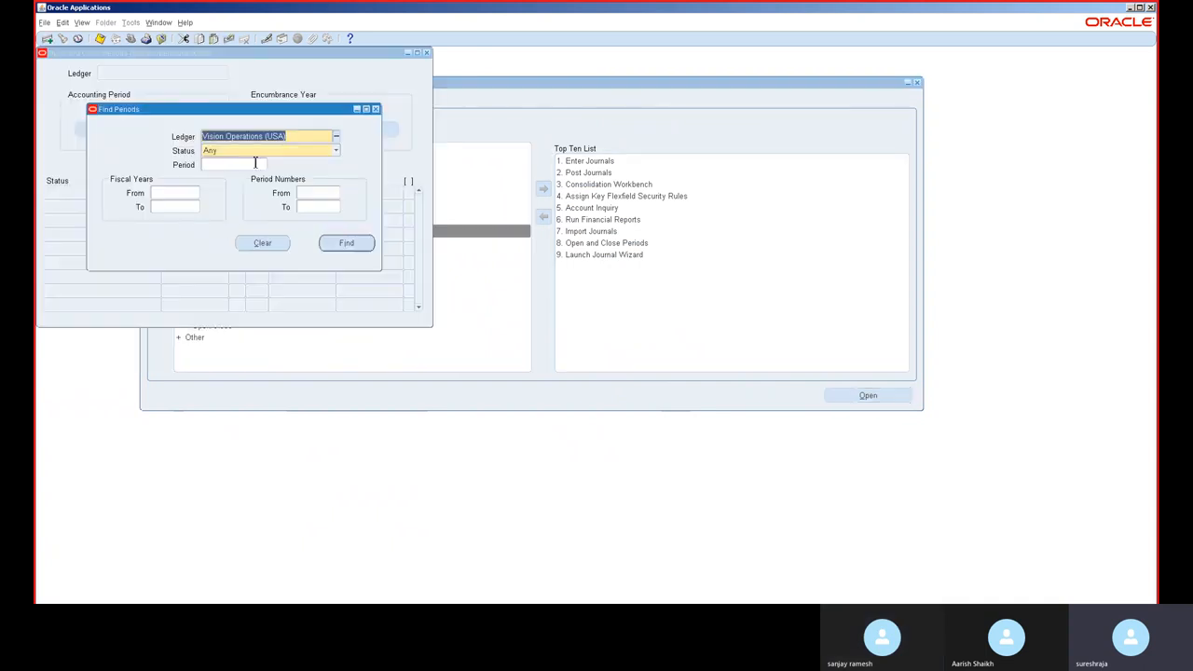
left_click(345, 245)
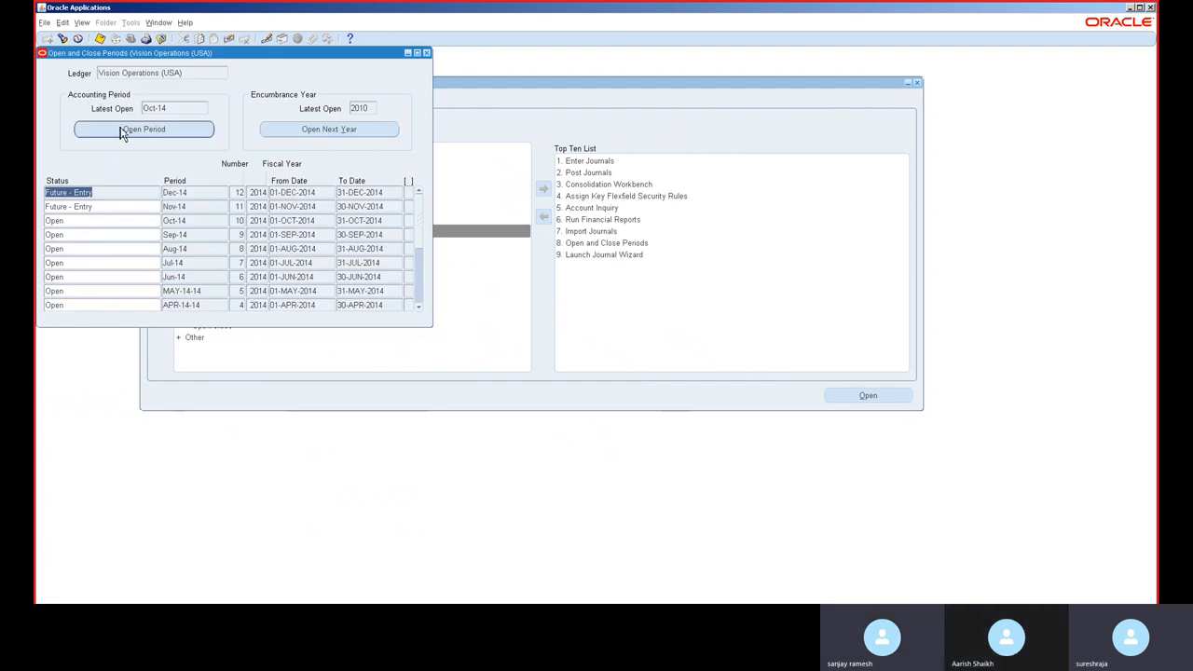
Step: Open the General Ledger period up to target period SEP-22 and confirm the request
left_click(123, 133)
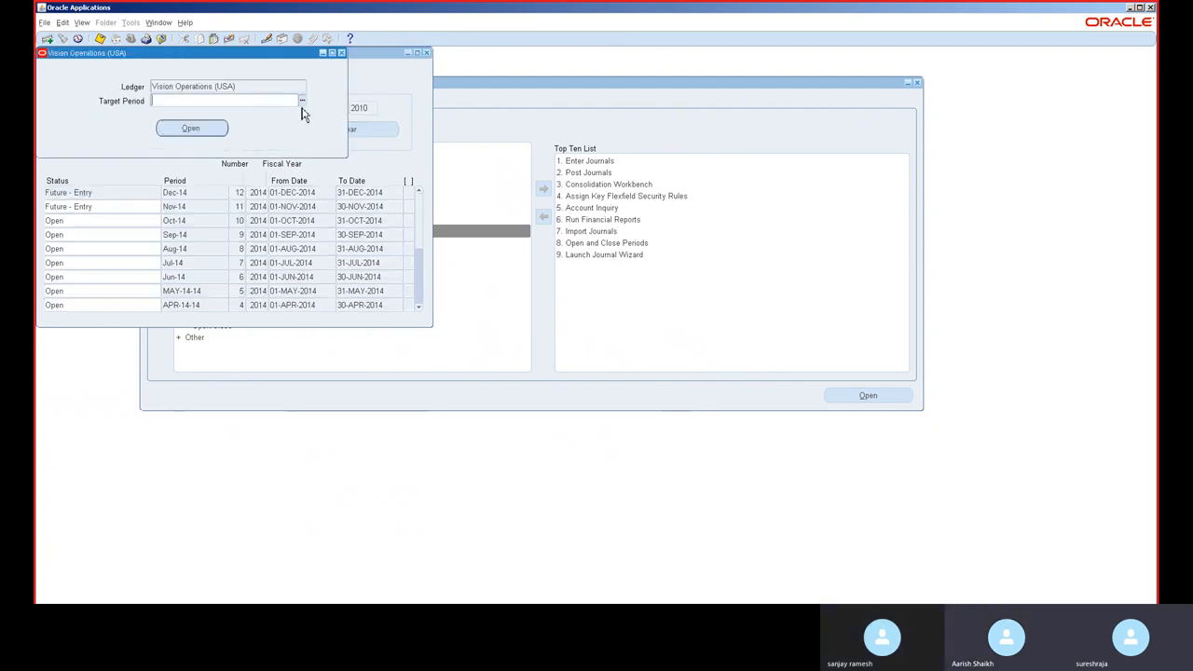
left_click(301, 101)
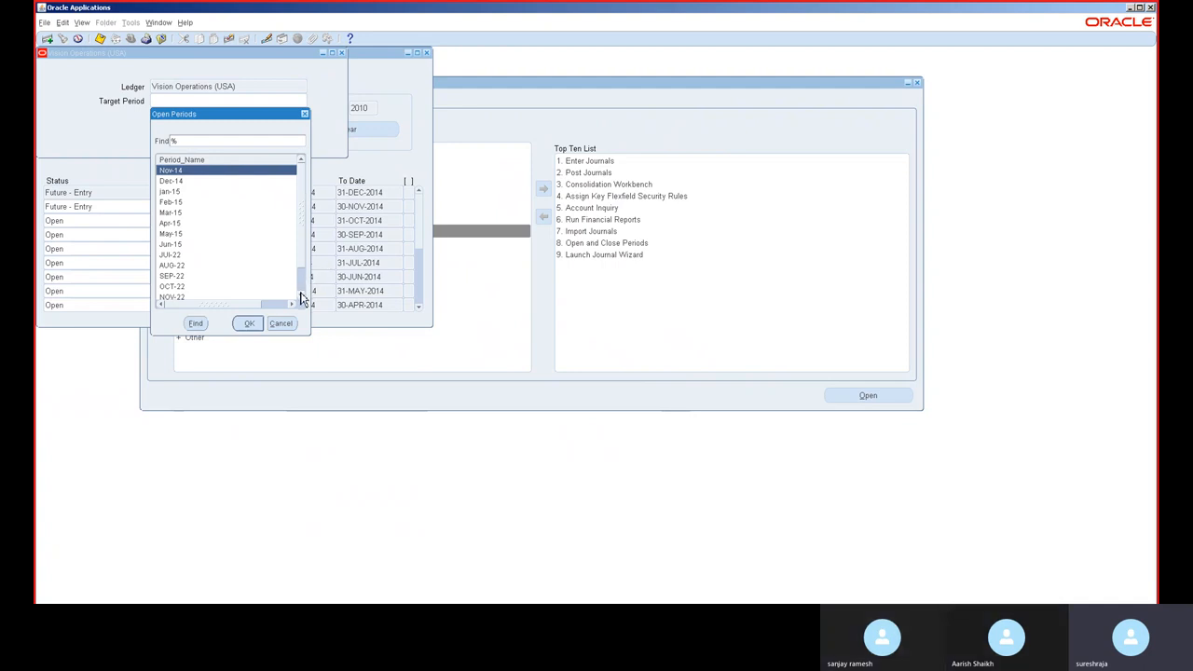
left_click(300, 295)
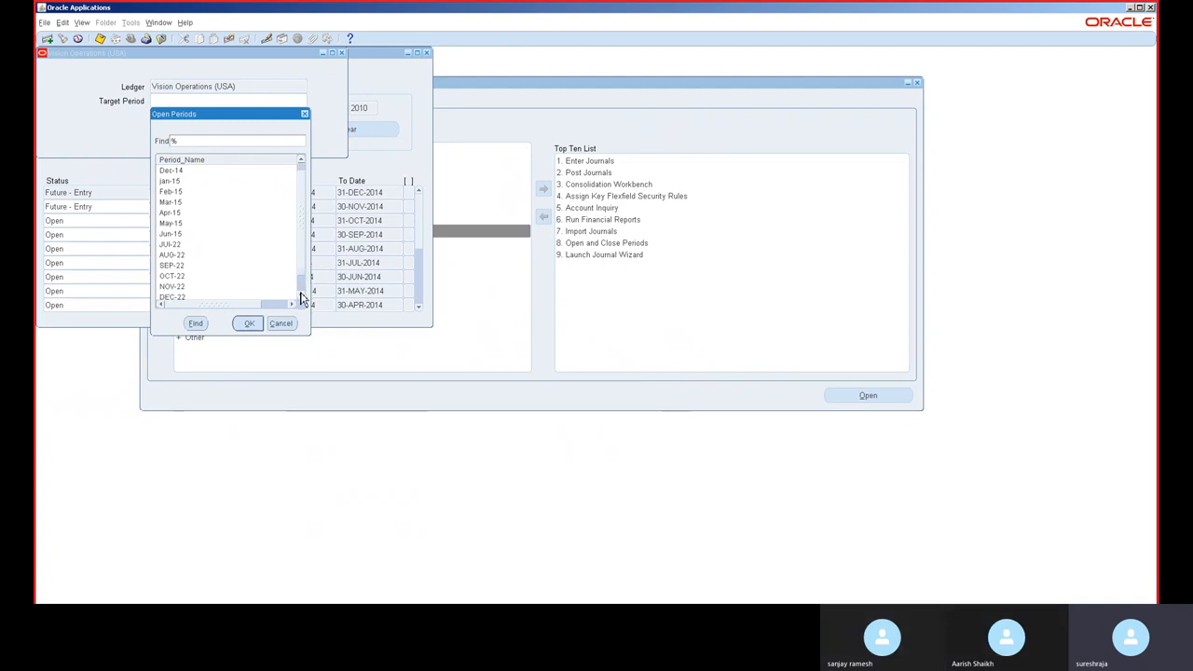
double_click(175, 267)
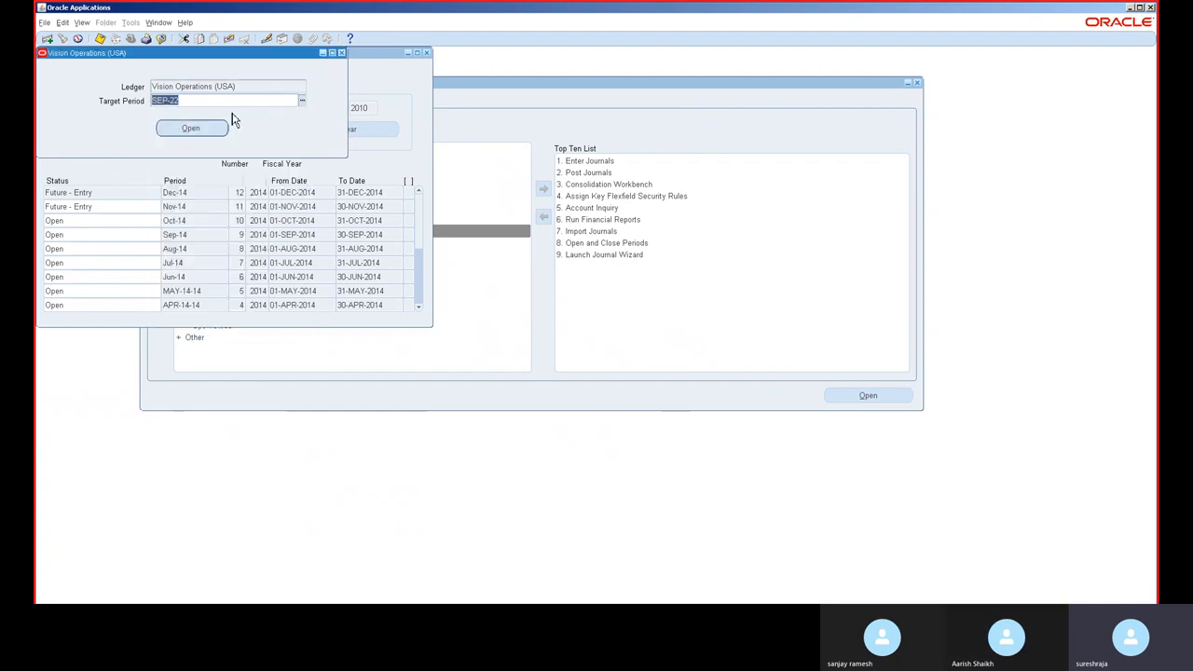
left_click(211, 132)
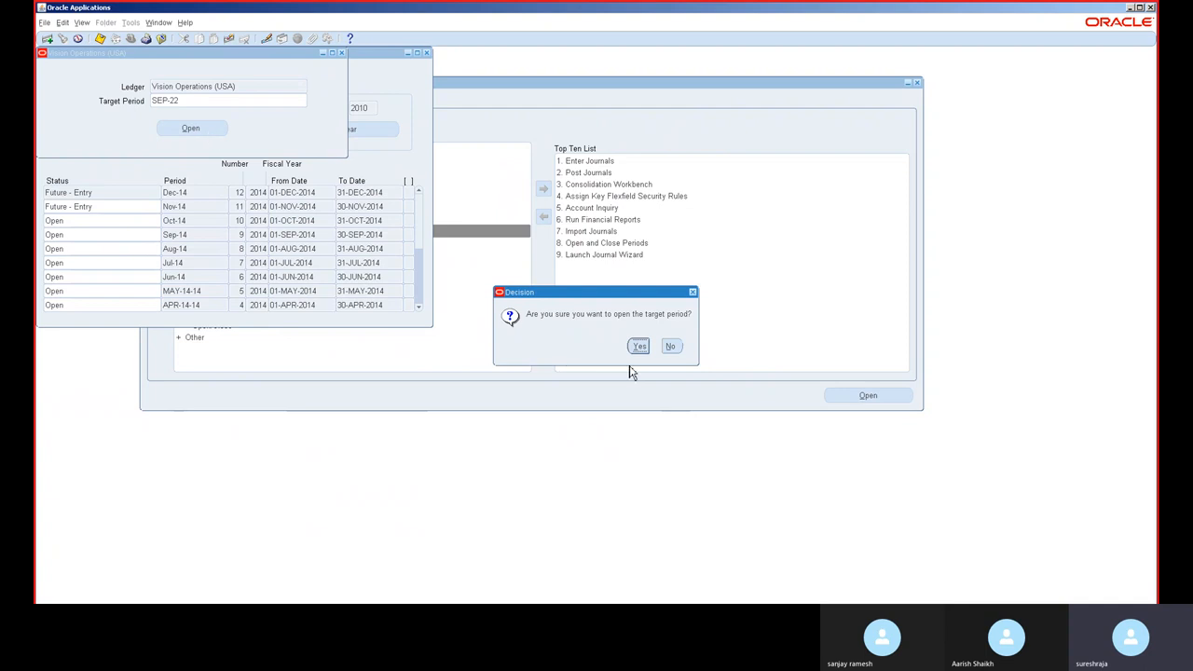
left_click(639, 345)
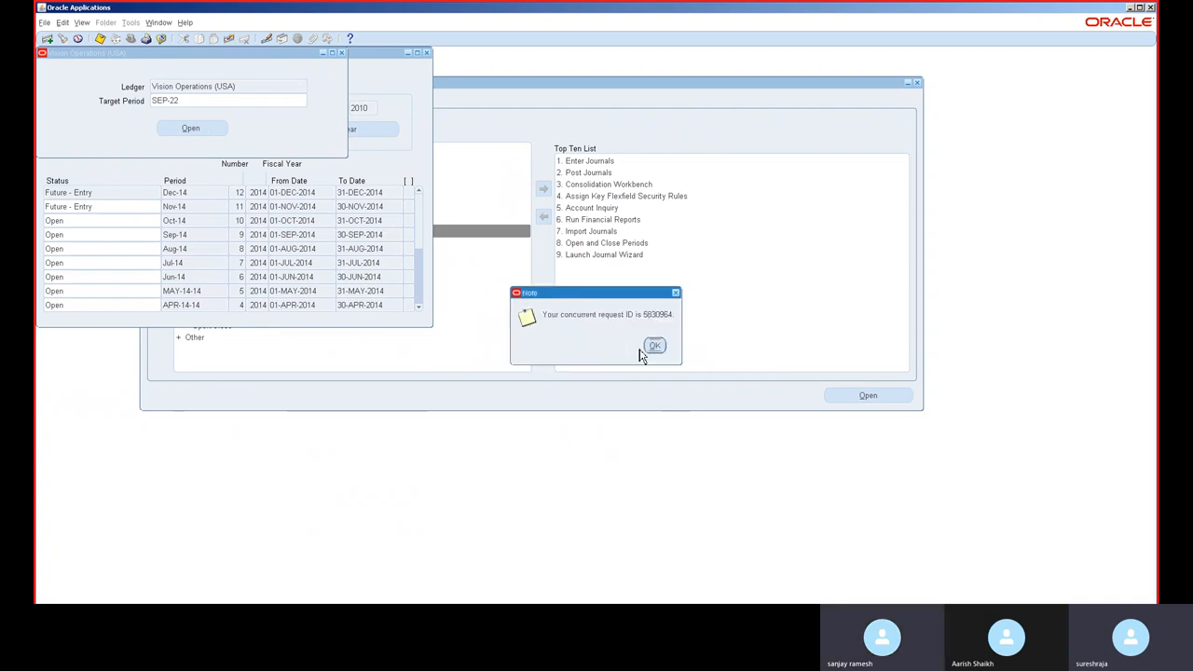
left_click(655, 346)
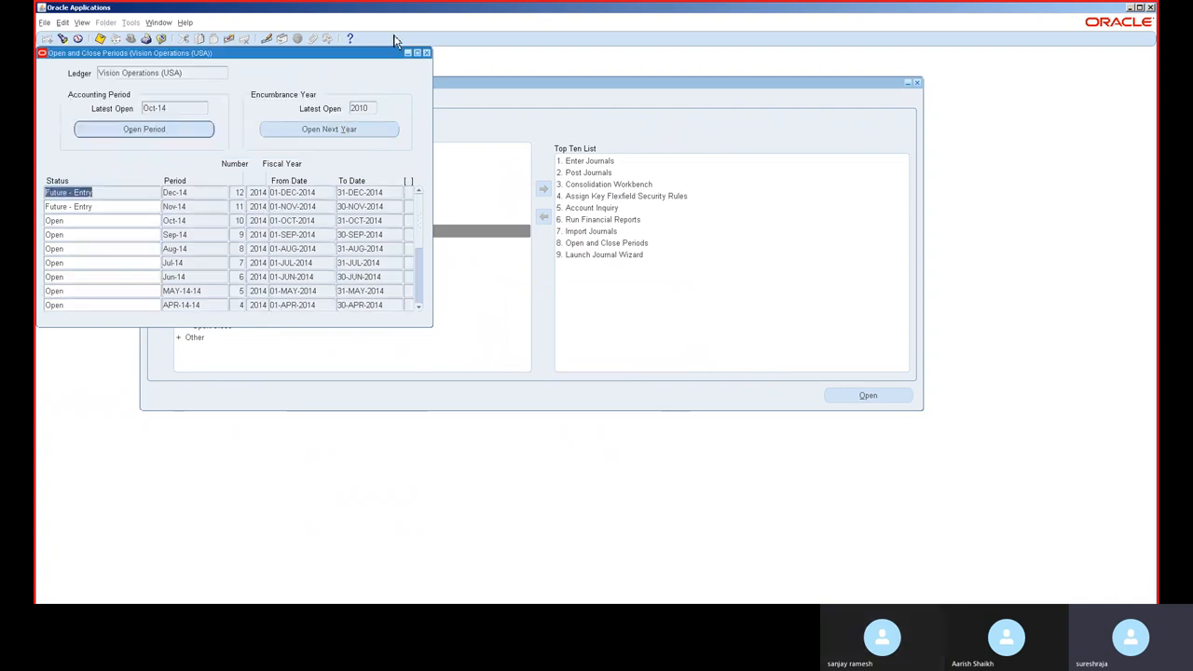
Step: Close the Open and Close Periods form and switch to the Receivables, Vision Operations (USA) responsibility
left_click(426, 53)
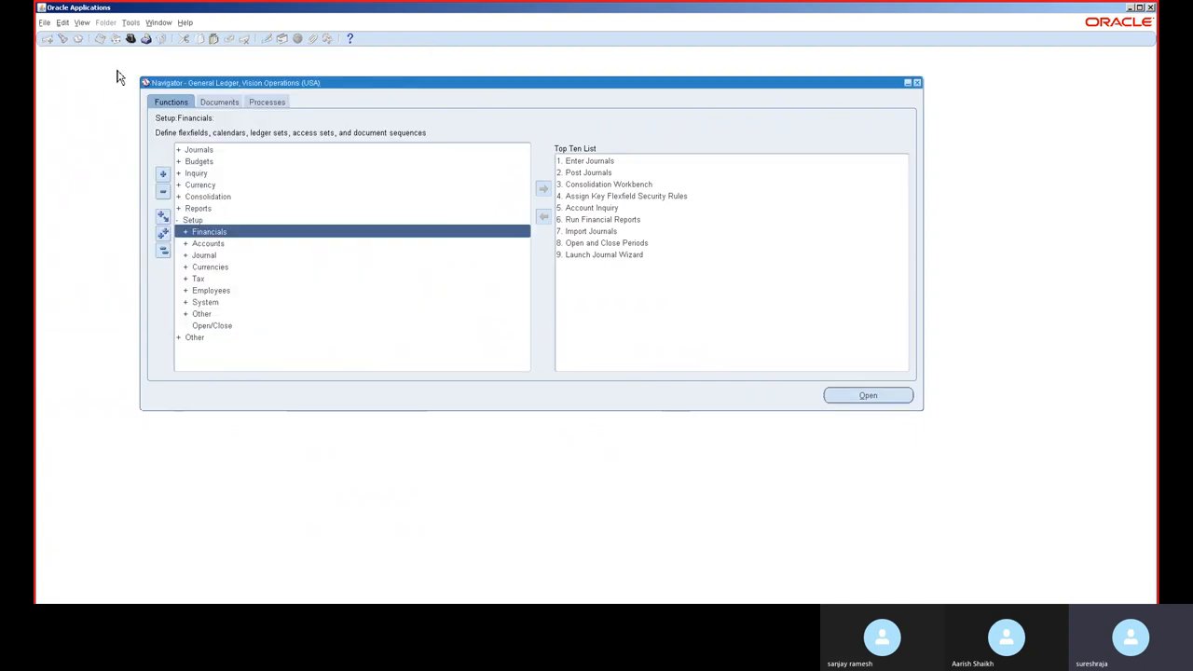
left_click(130, 38)
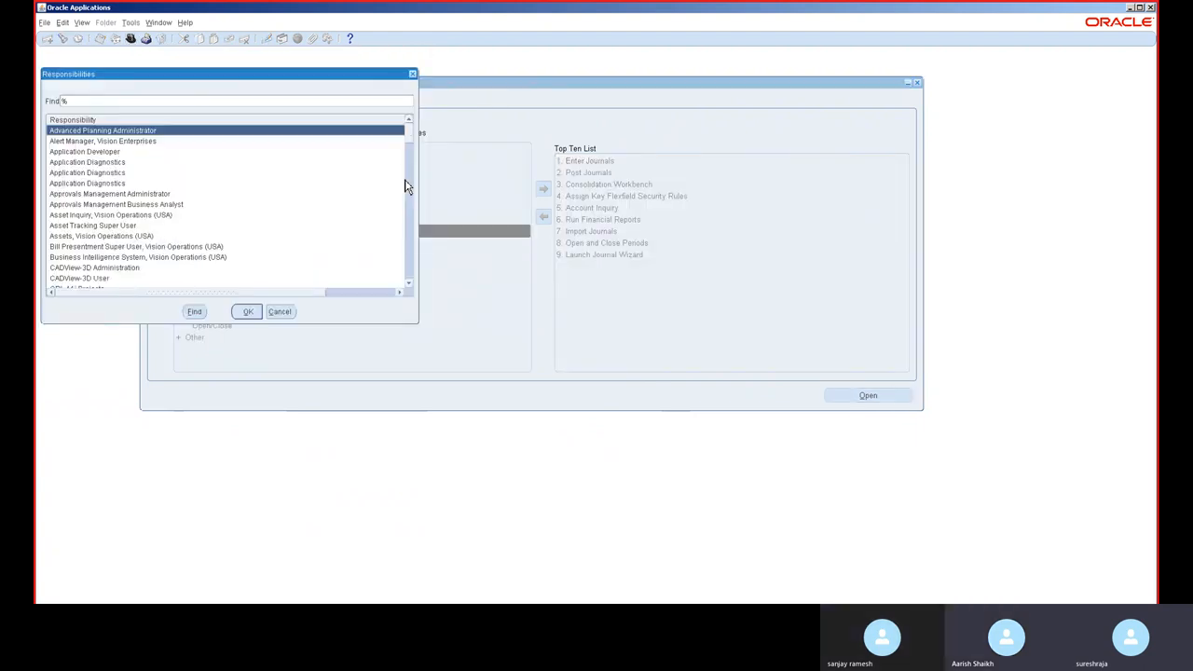
type("r")
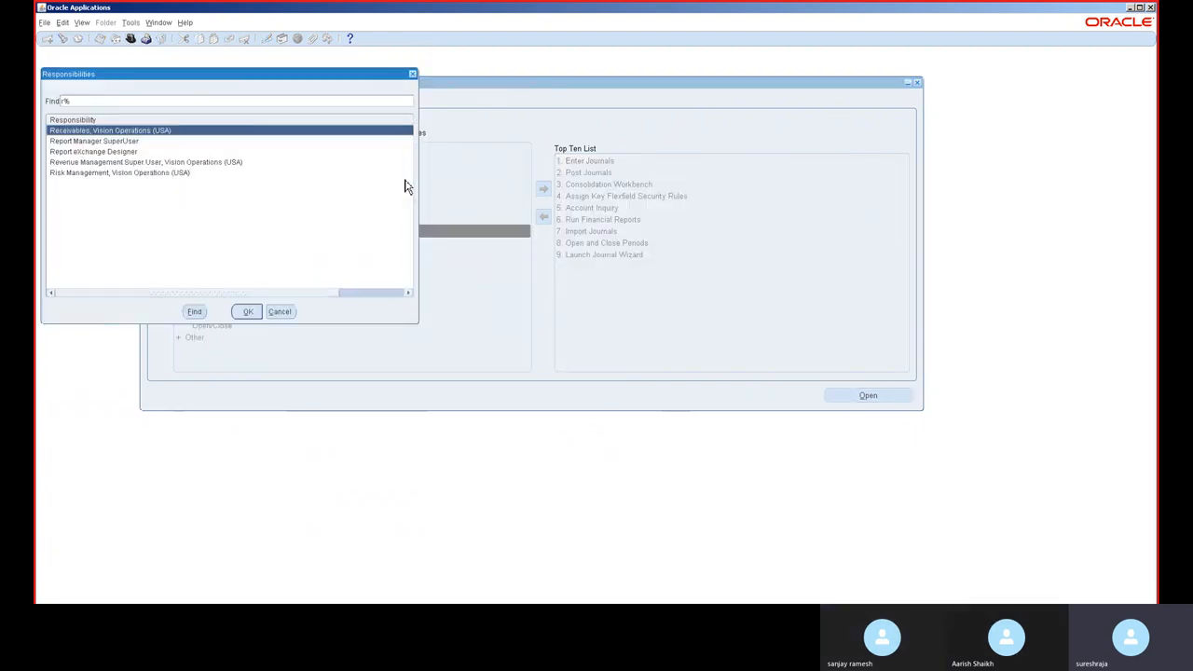
double_click(244, 136)
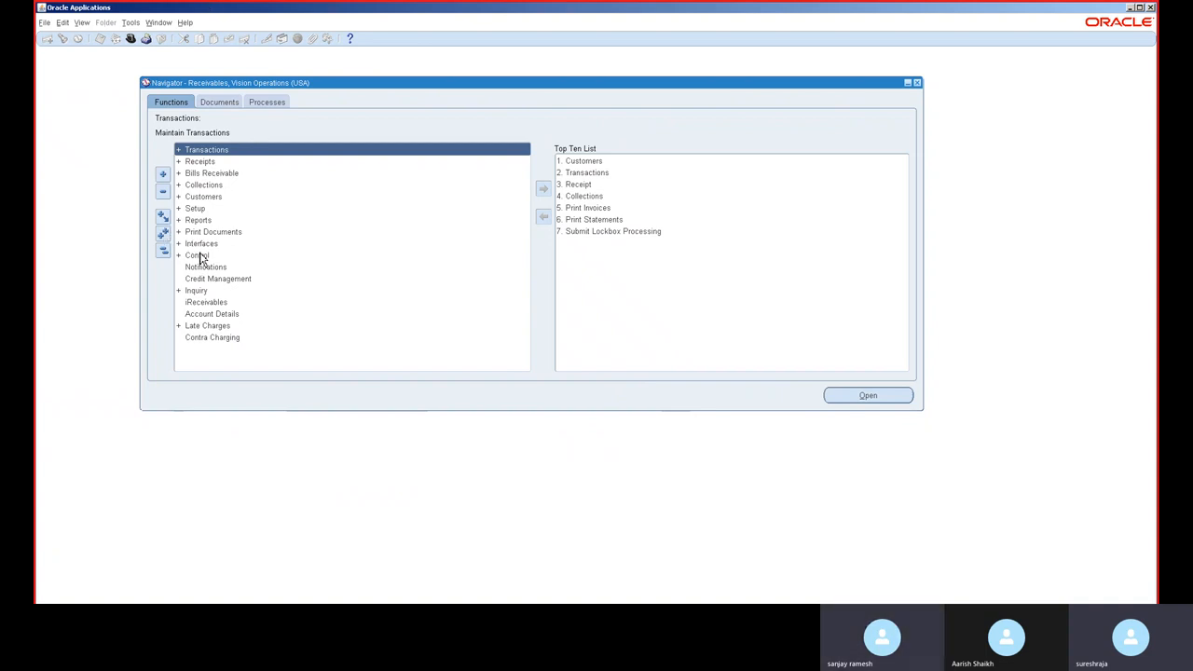
Step: Open the Receivables Open/Close Accounting Periods form for the Vision Operations (USA) ledger
key("ctrl+l")
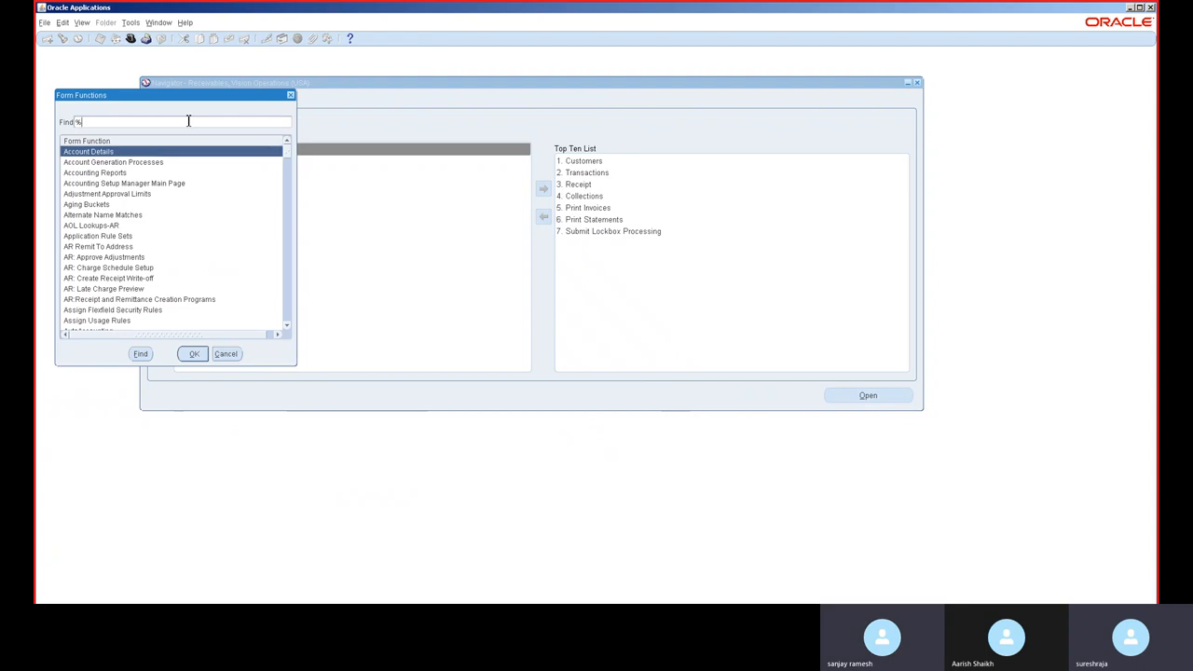
type("PERIOD")
key("Return")
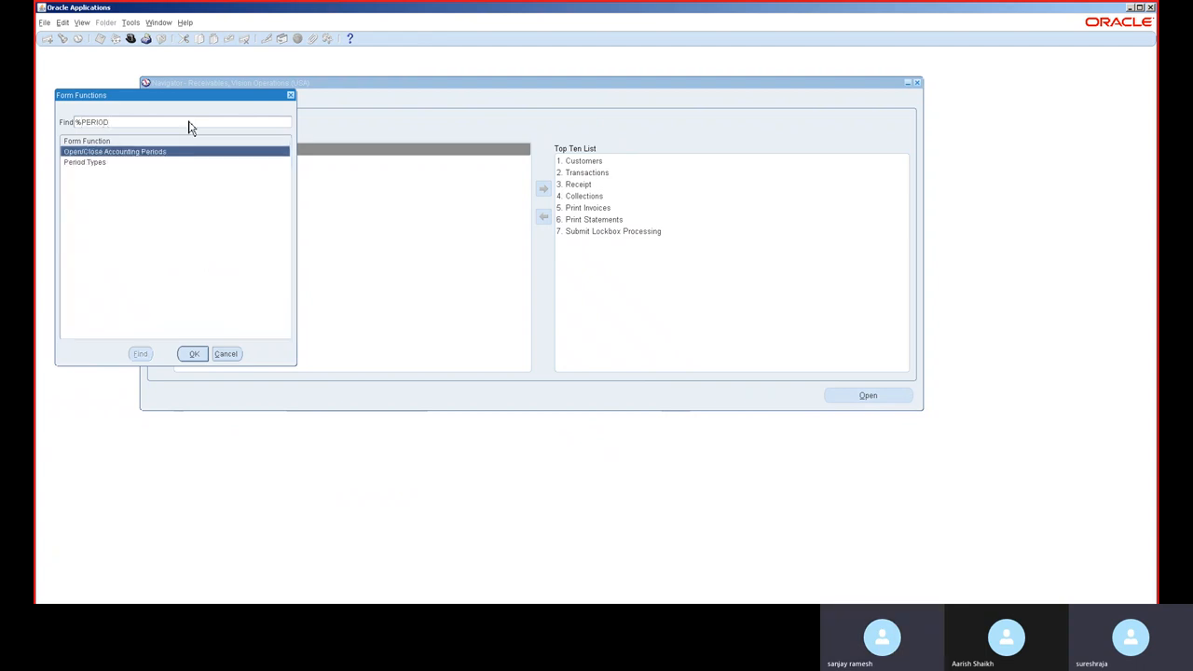
double_click(117, 152)
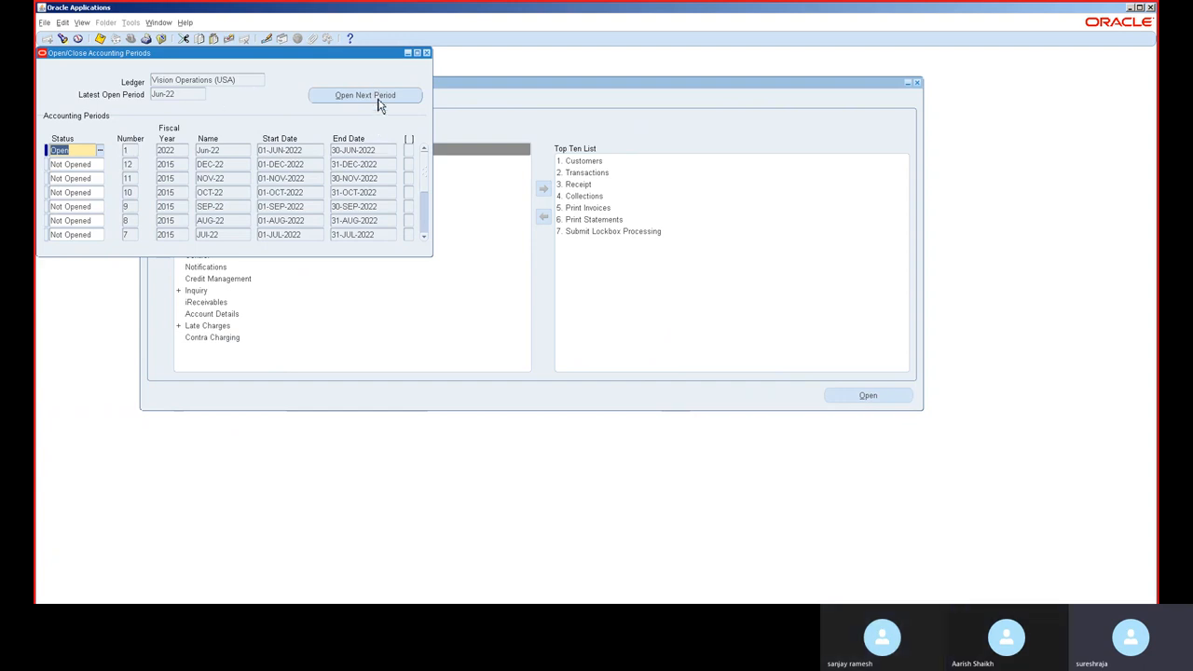
Step: Open the next Receivables periods one after another, from JUL-22 through DEC-22
left_click(377, 97)
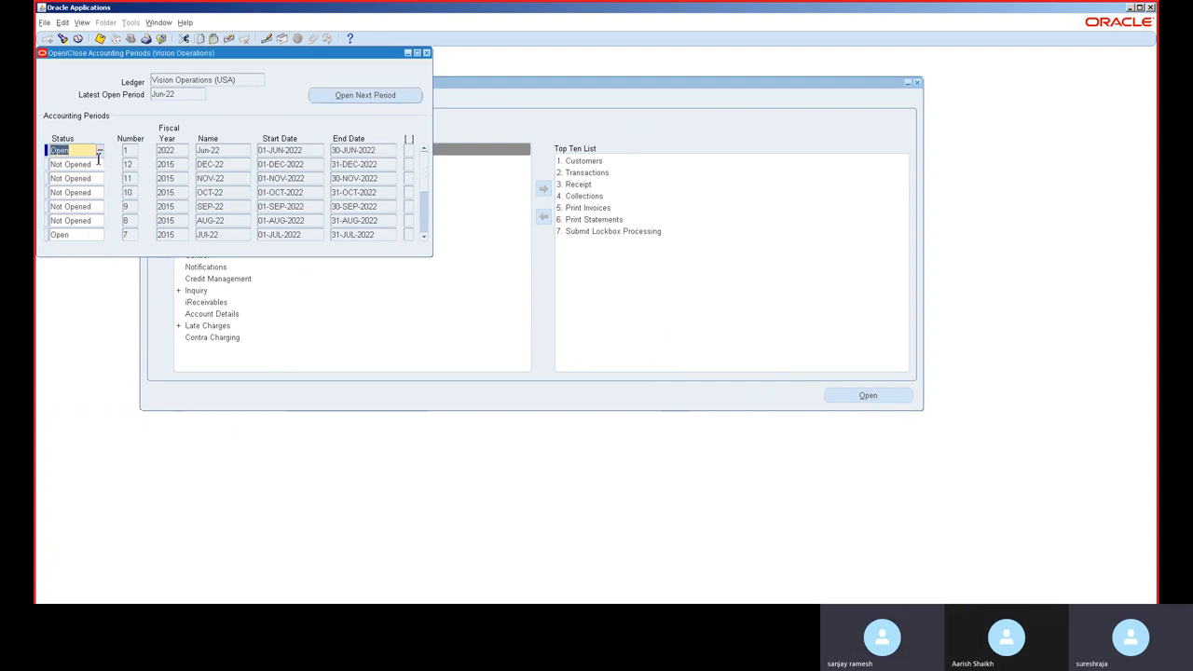
left_click(101, 155)
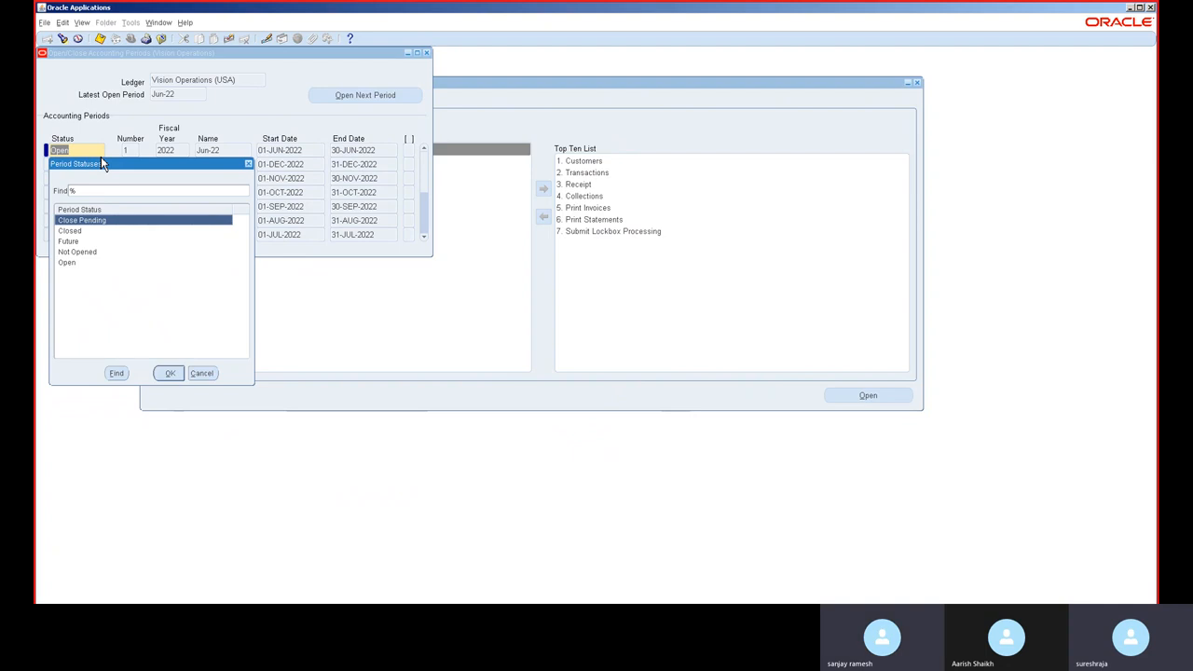
left_click(248, 164)
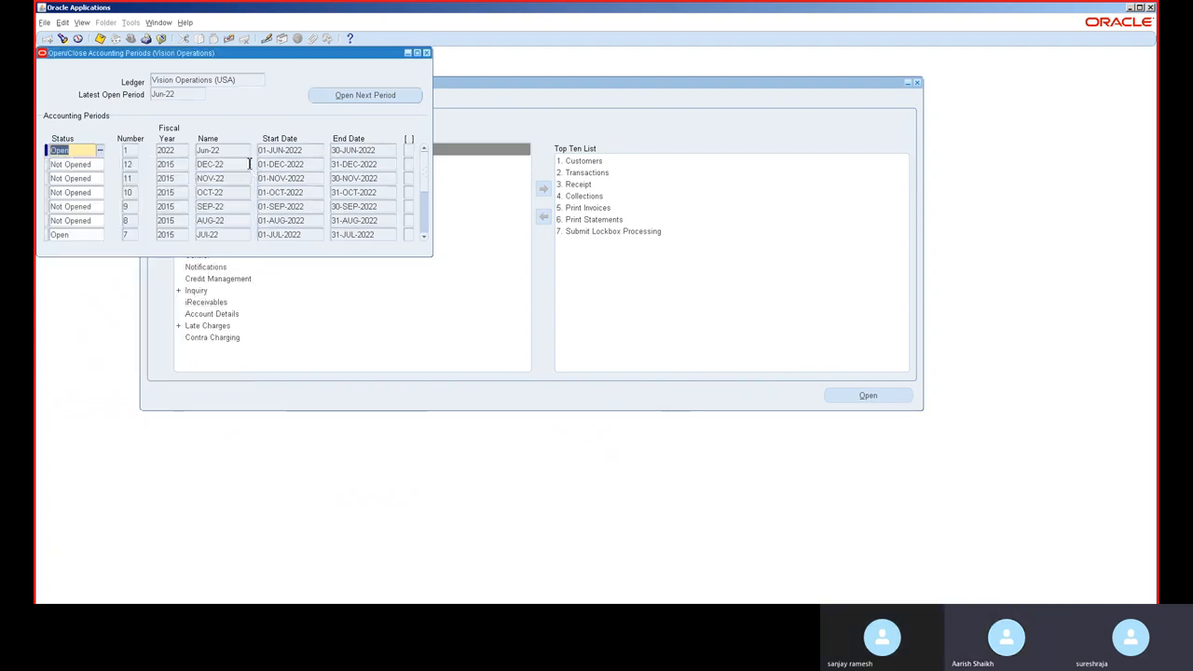
left_click(411, 97)
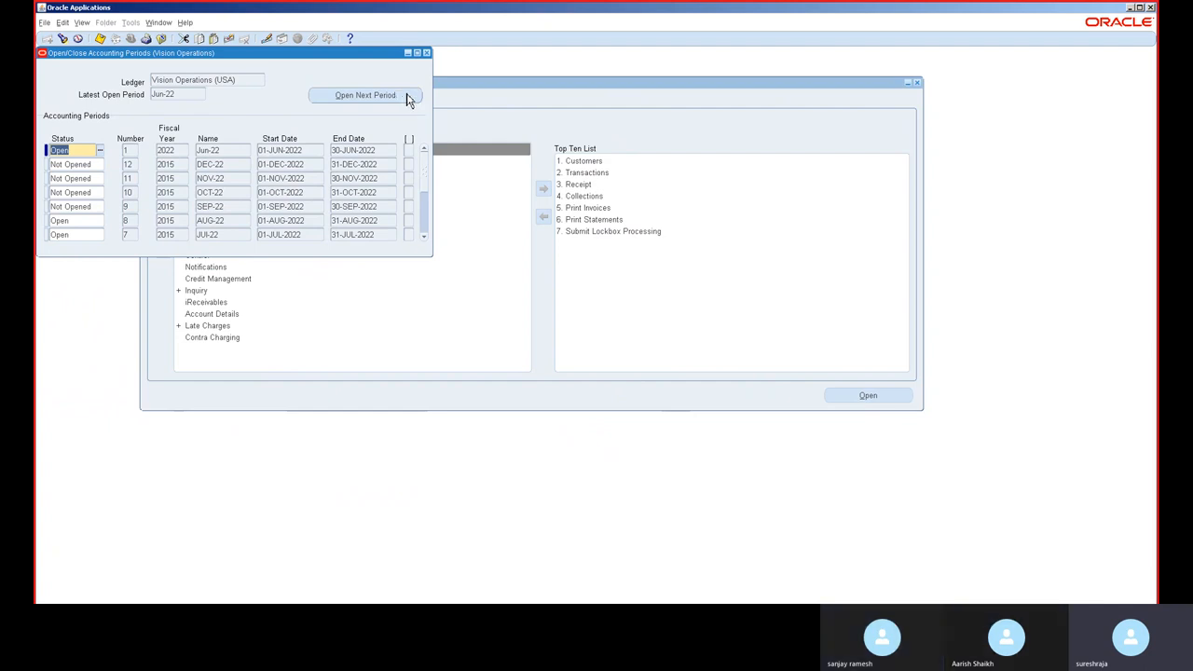
left_click(360, 98)
left_click(359, 98)
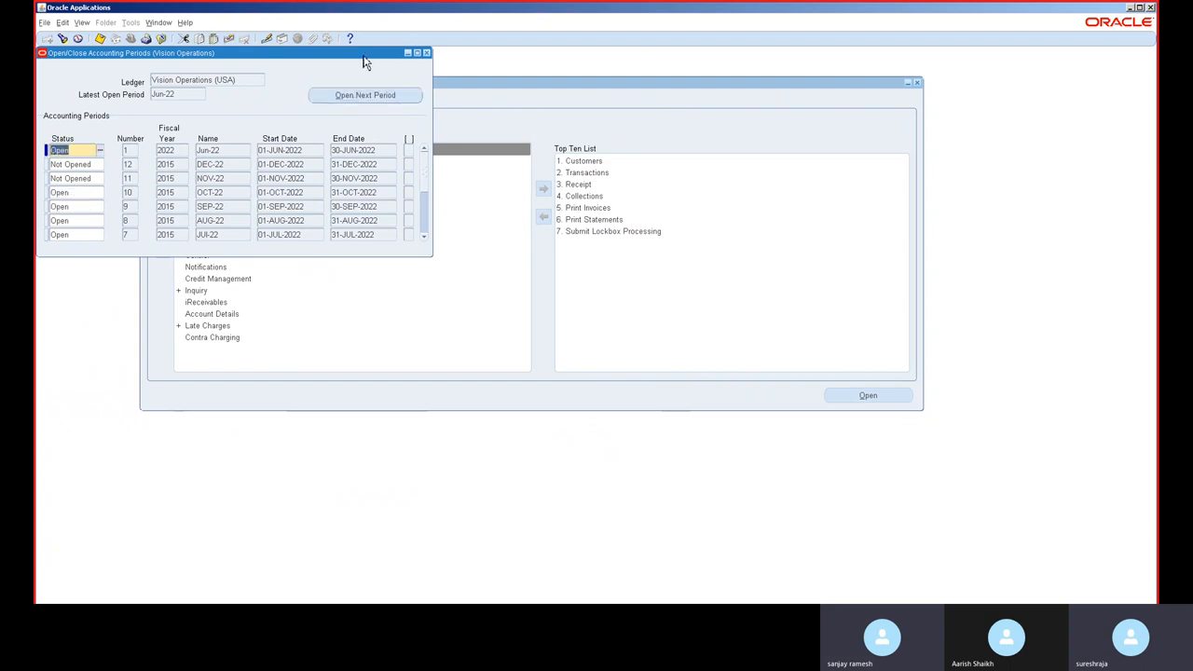
left_click_drag(363, 62, 533, 127)
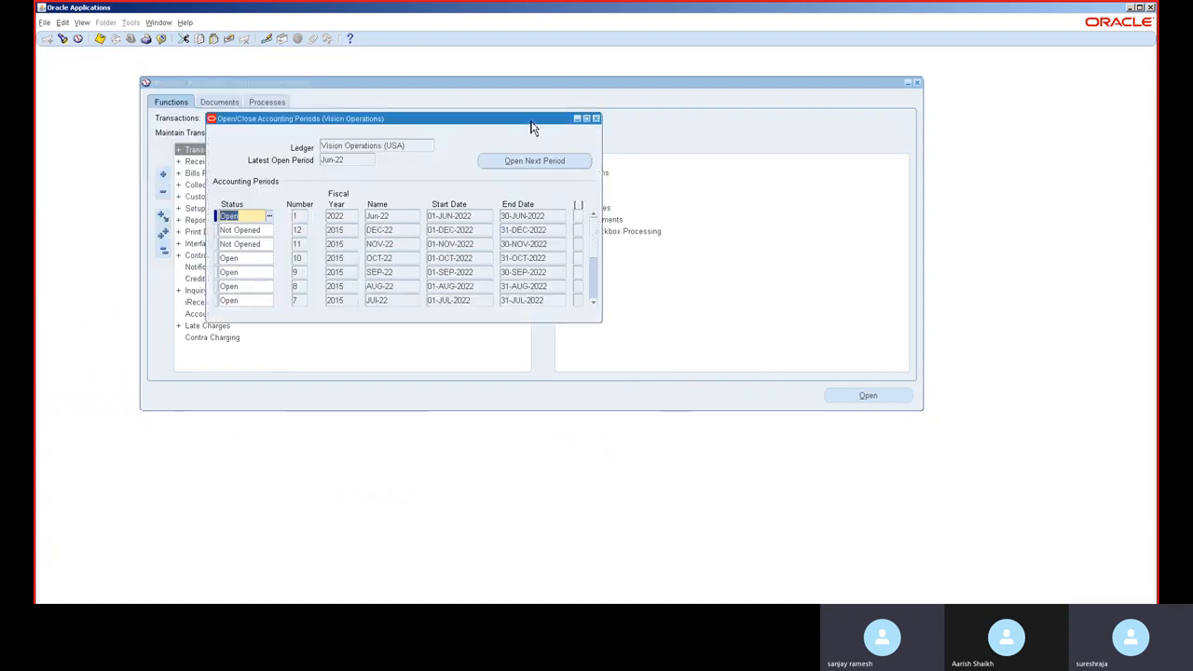
left_click(592, 294)
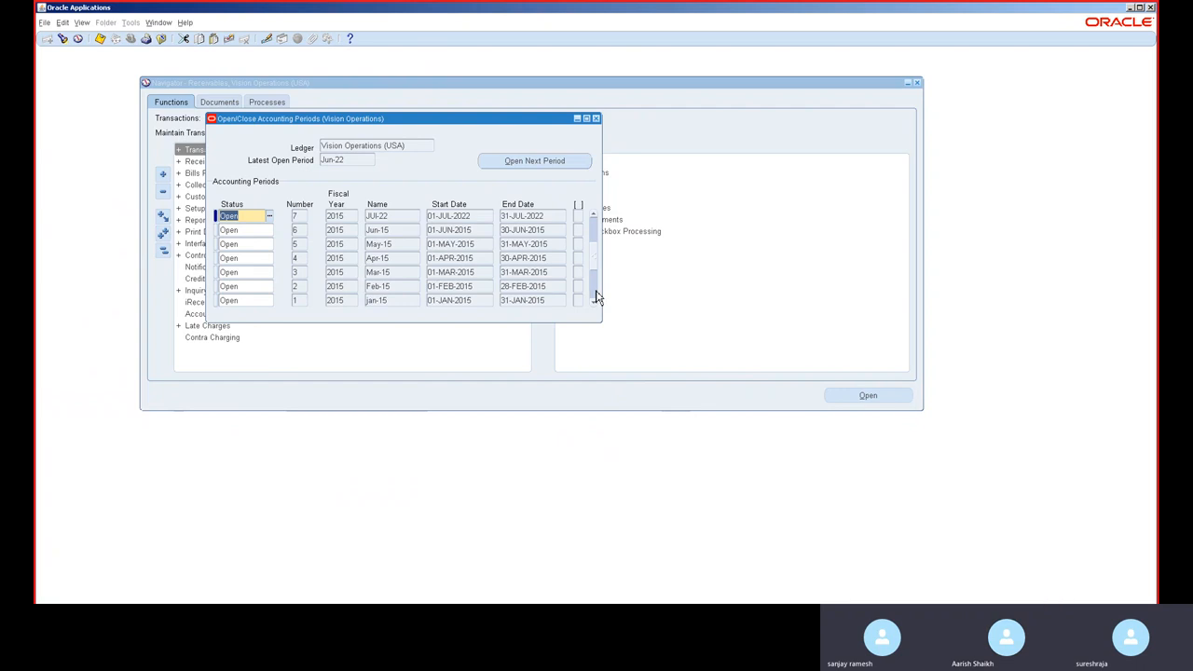
left_click(594, 295)
left_click(595, 231)
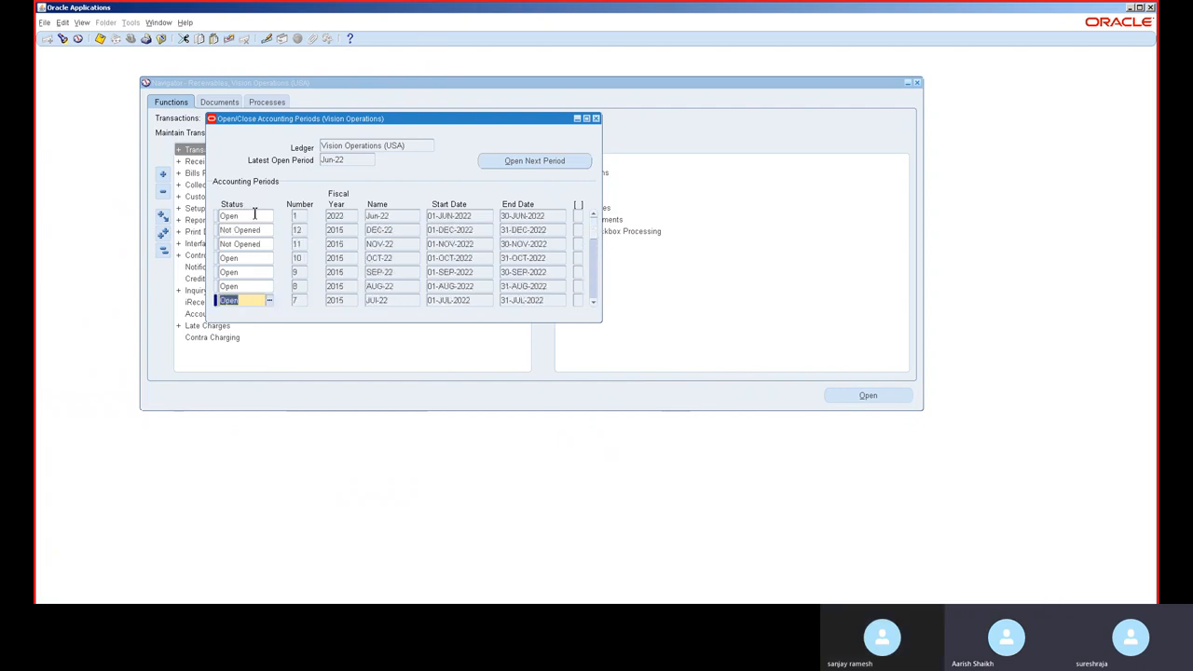
left_click(254, 214)
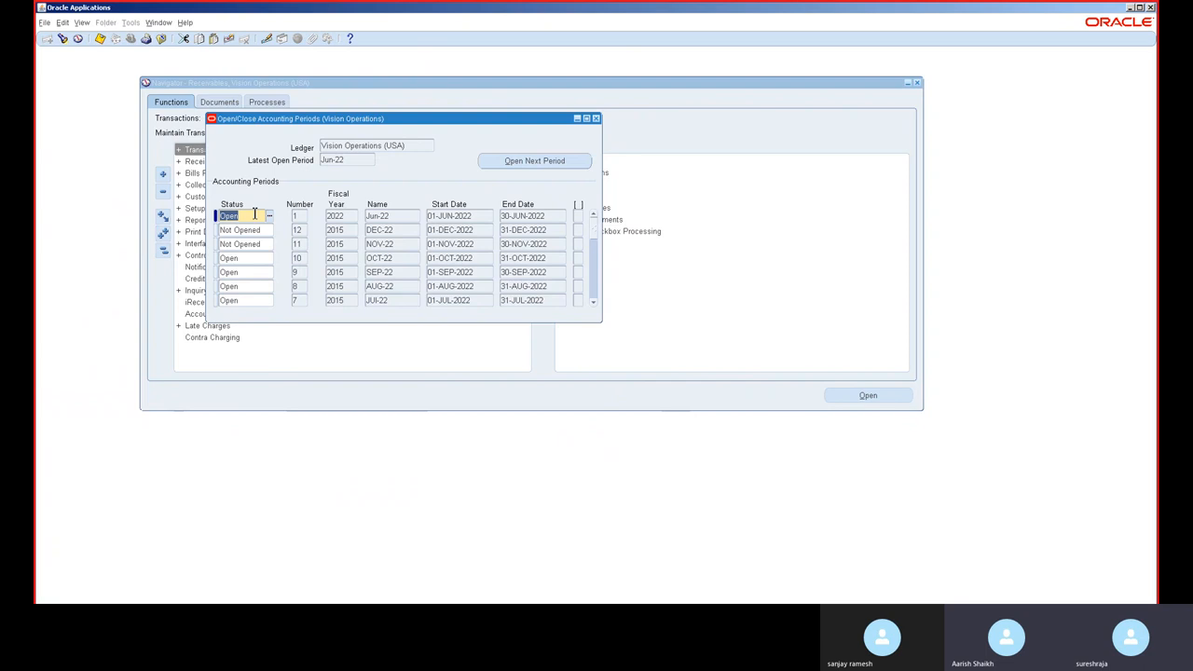
left_click(532, 162)
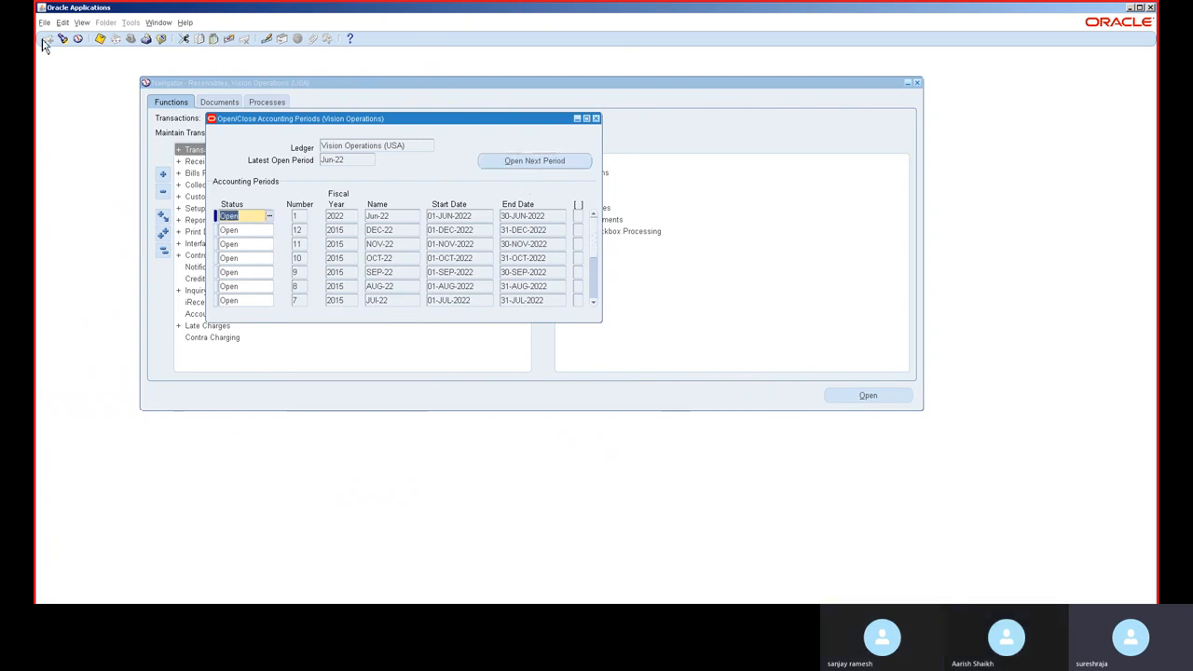
Step: Find all your concurrent requests and open the log of the errored Open Period request
left_click(81, 22)
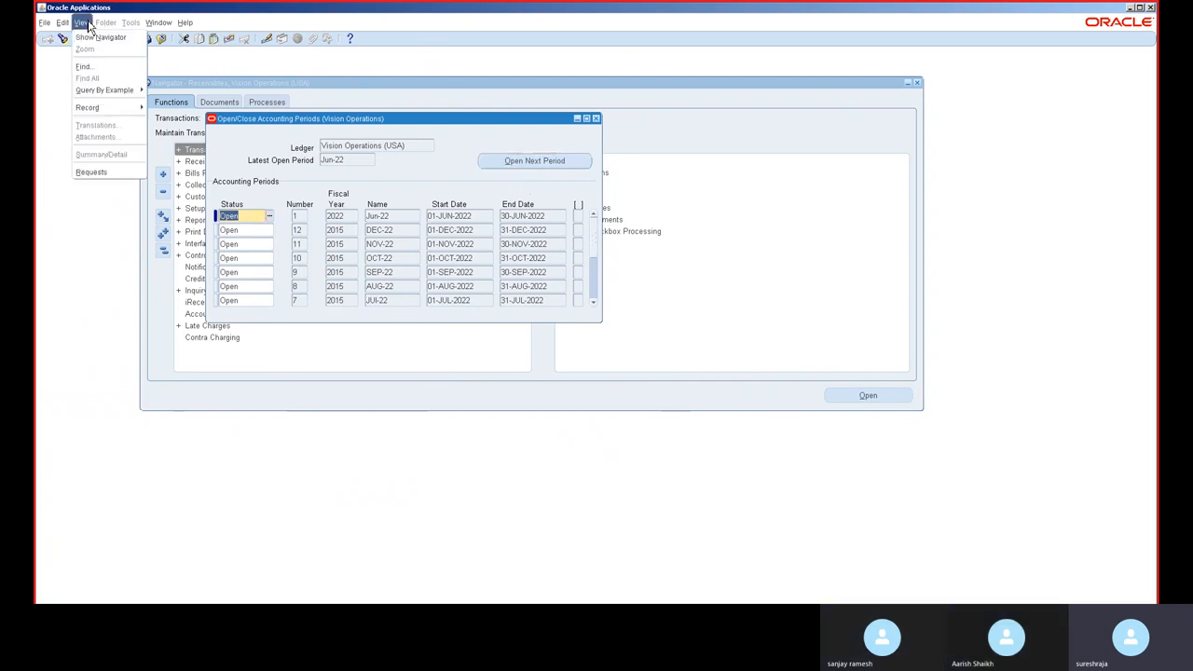
left_click(122, 176)
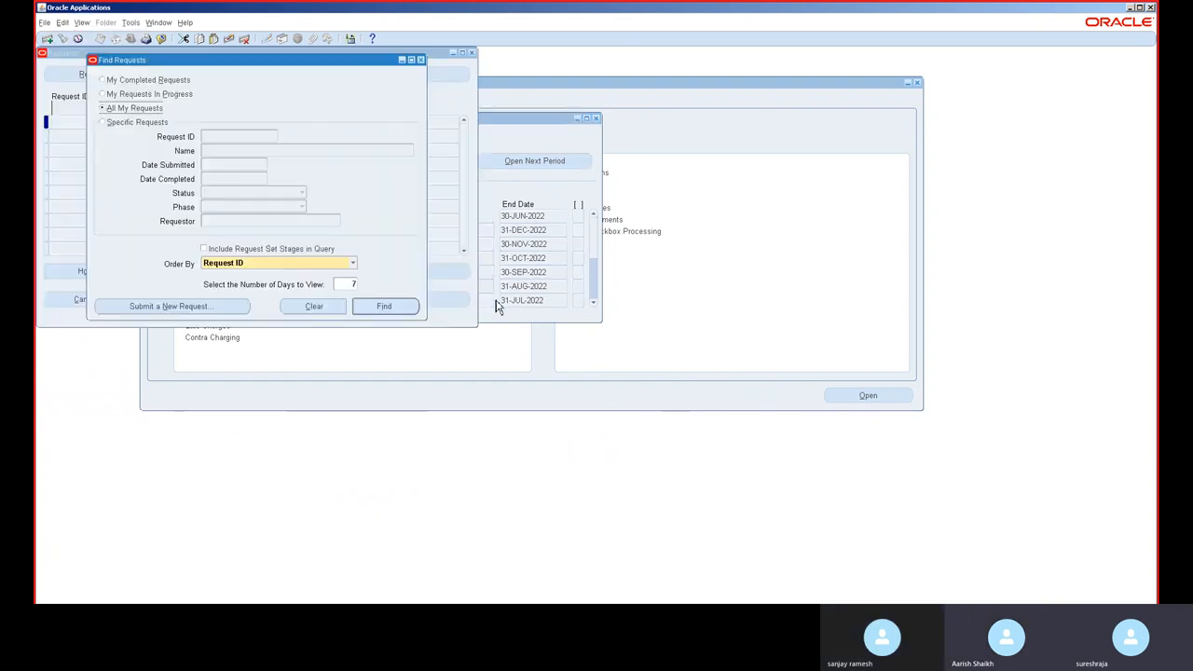
left_click(409, 308)
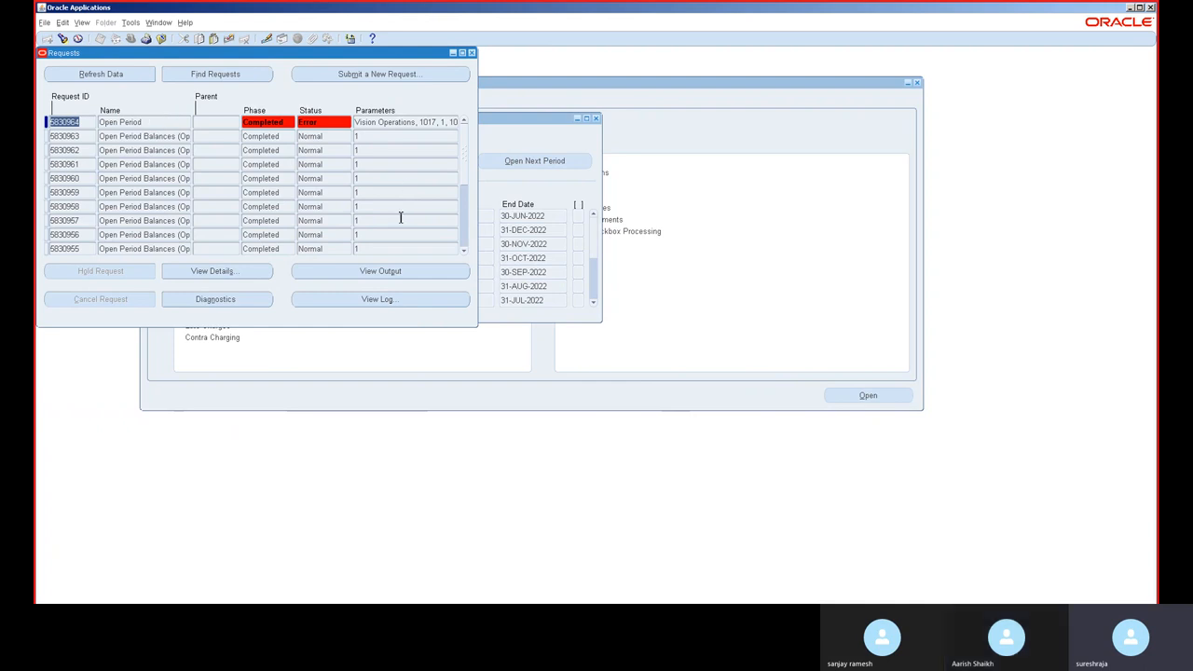
left_click(179, 123)
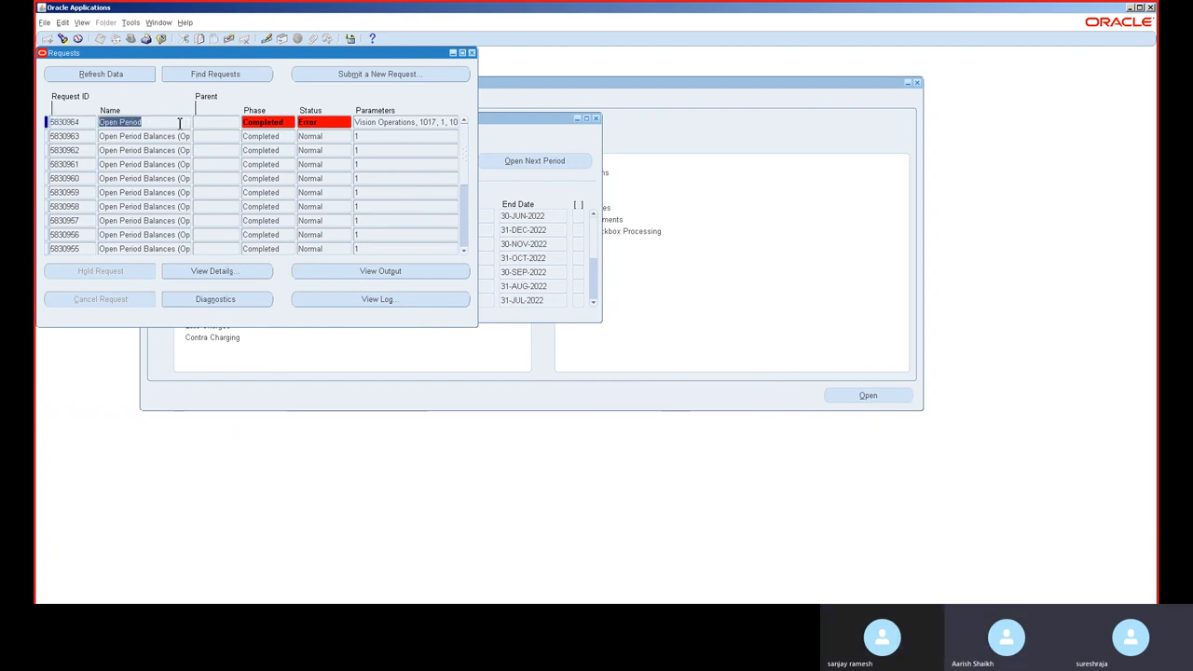
left_click(379, 298)
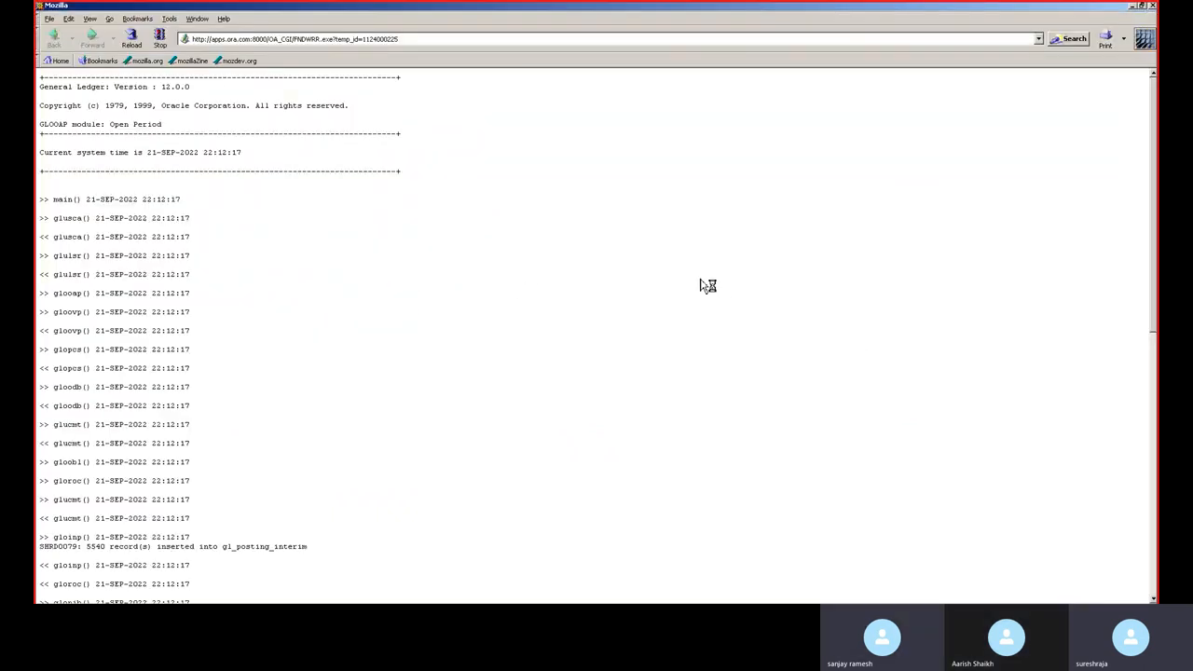
Step: Search the request log for ERROR, then close the log browser window
key("ctrl+f")
type("ERROR")
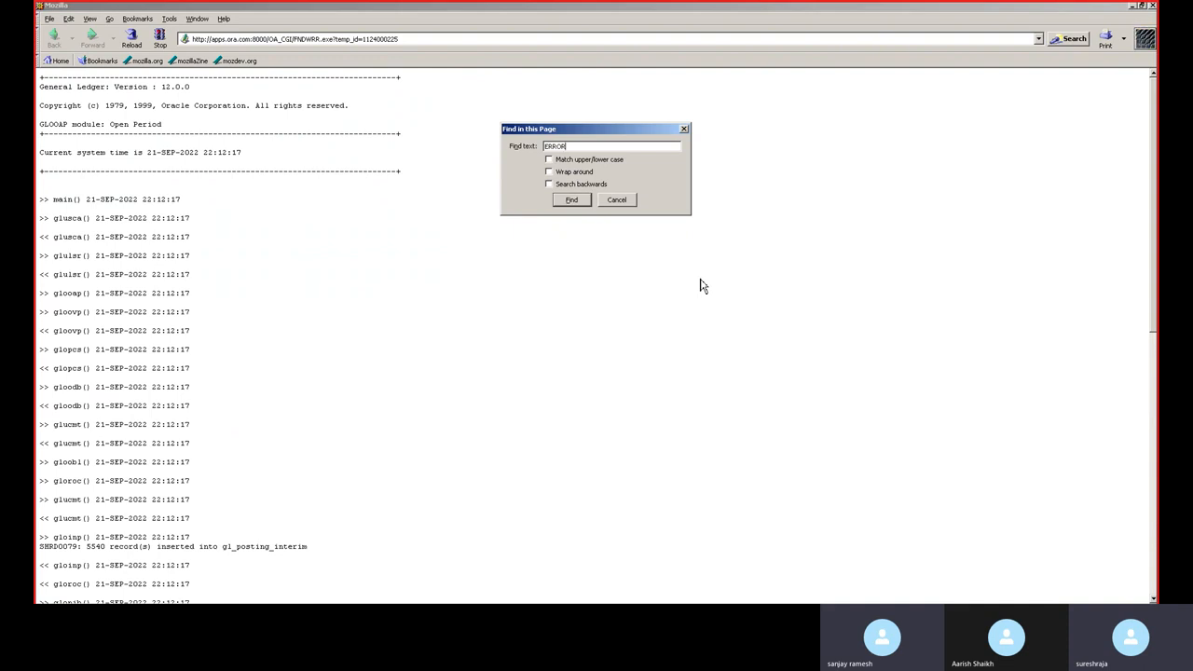
key("Return")
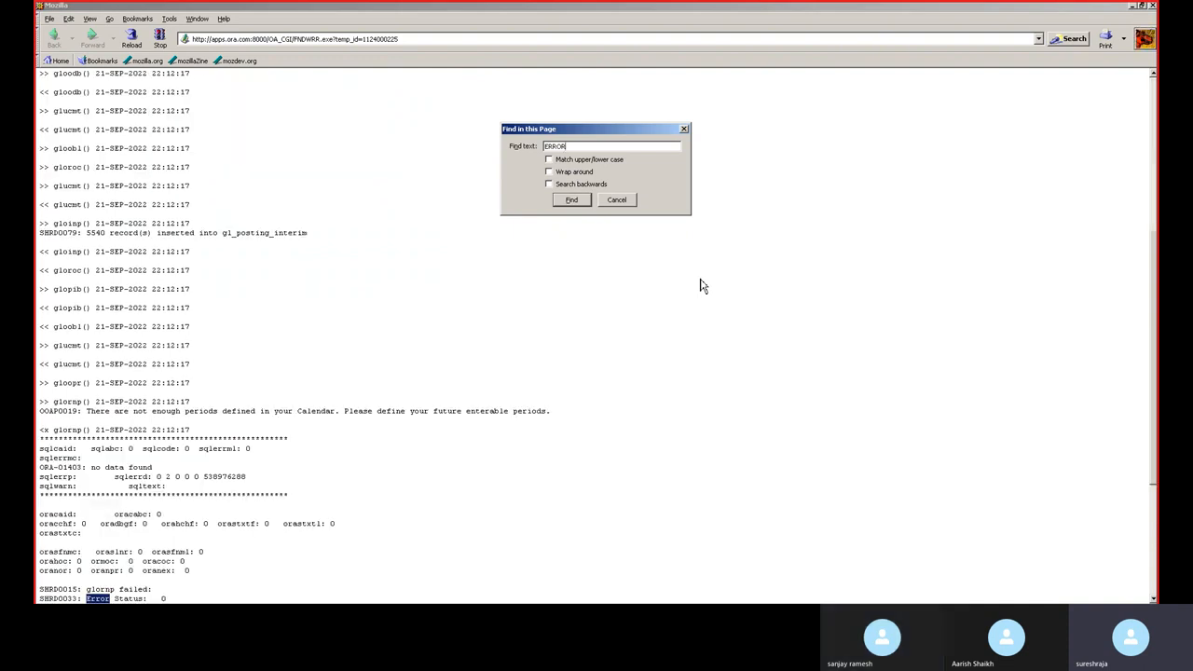
key("Return")
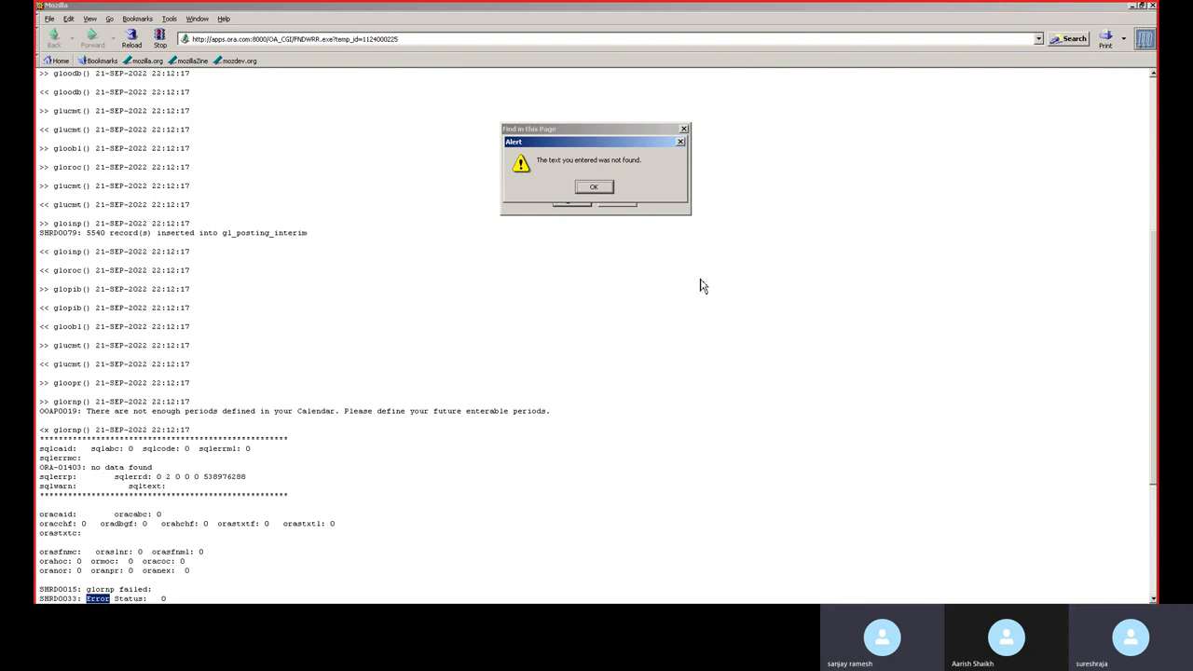
left_click(597, 190)
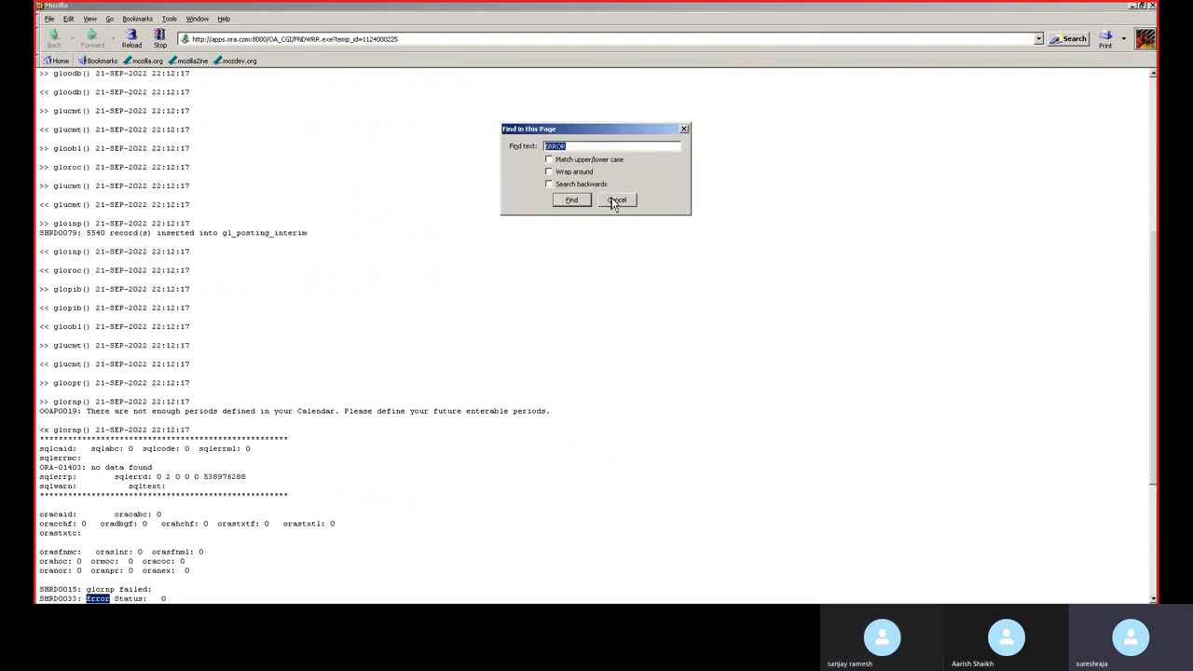
left_click(614, 199)
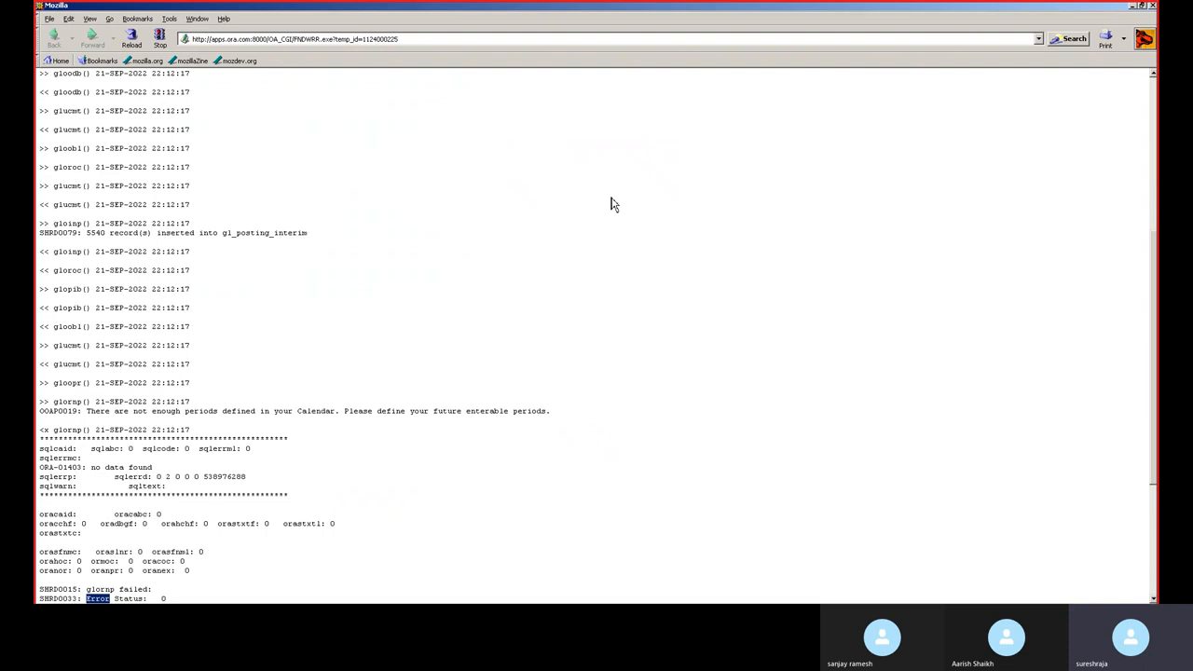
left_click(1152, 6)
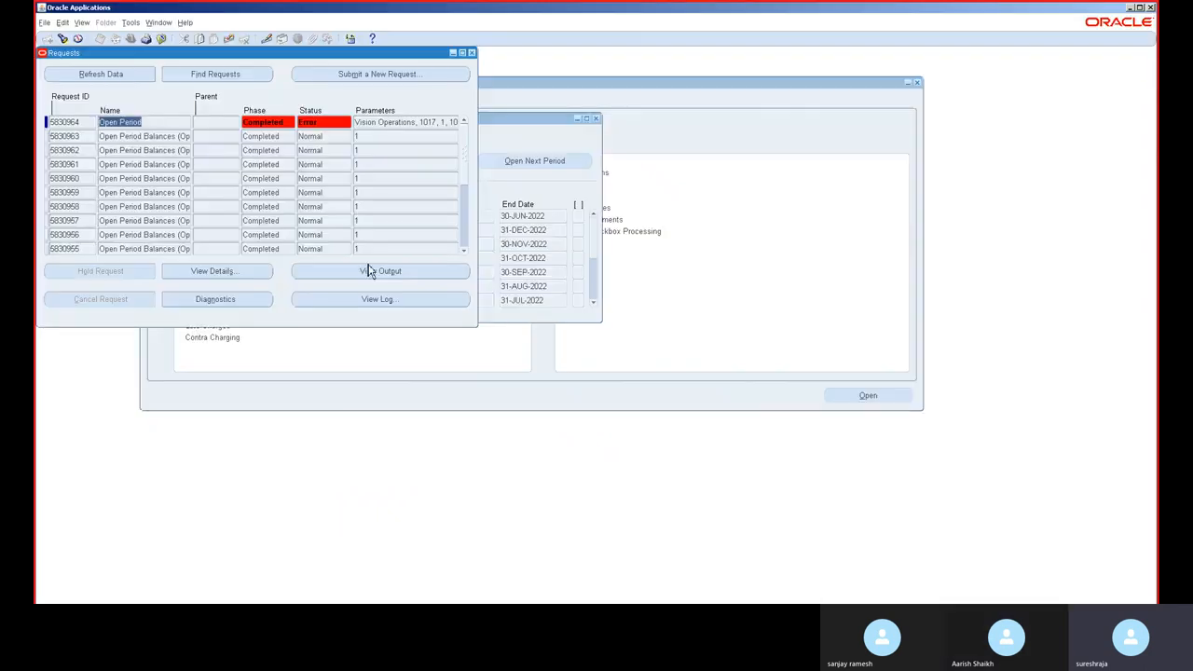
Step: Close the Requests and periods forms and switch to the General Ledger, Vision Operations (USA) responsibility
left_click(471, 53)
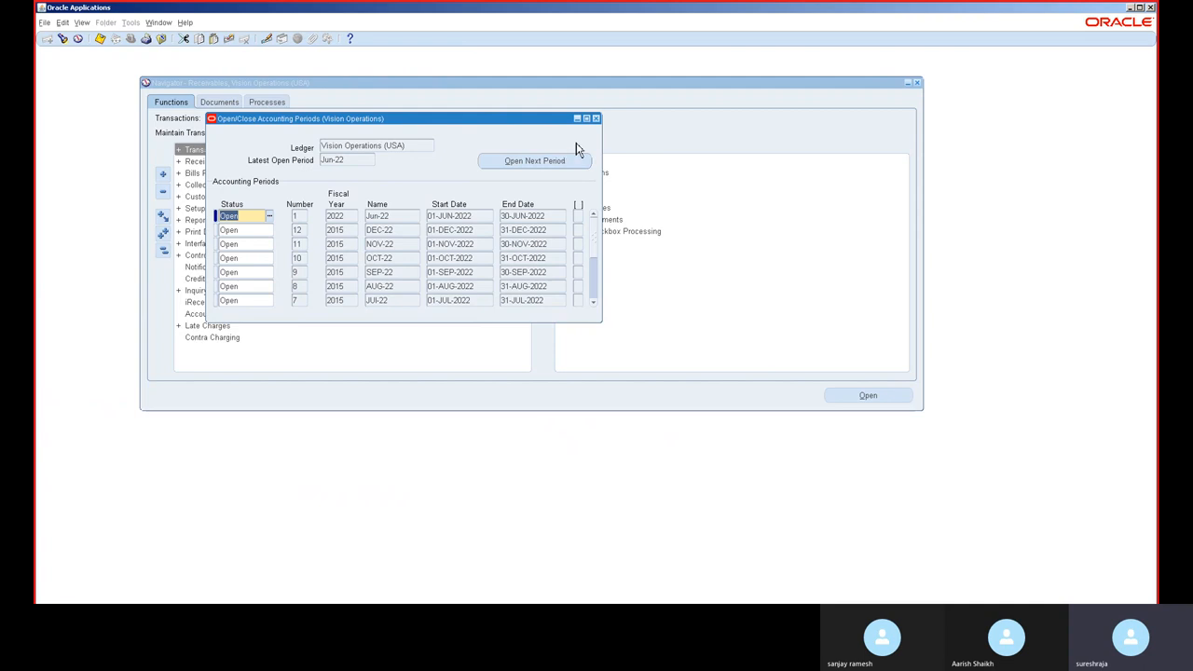
left_click(596, 118)
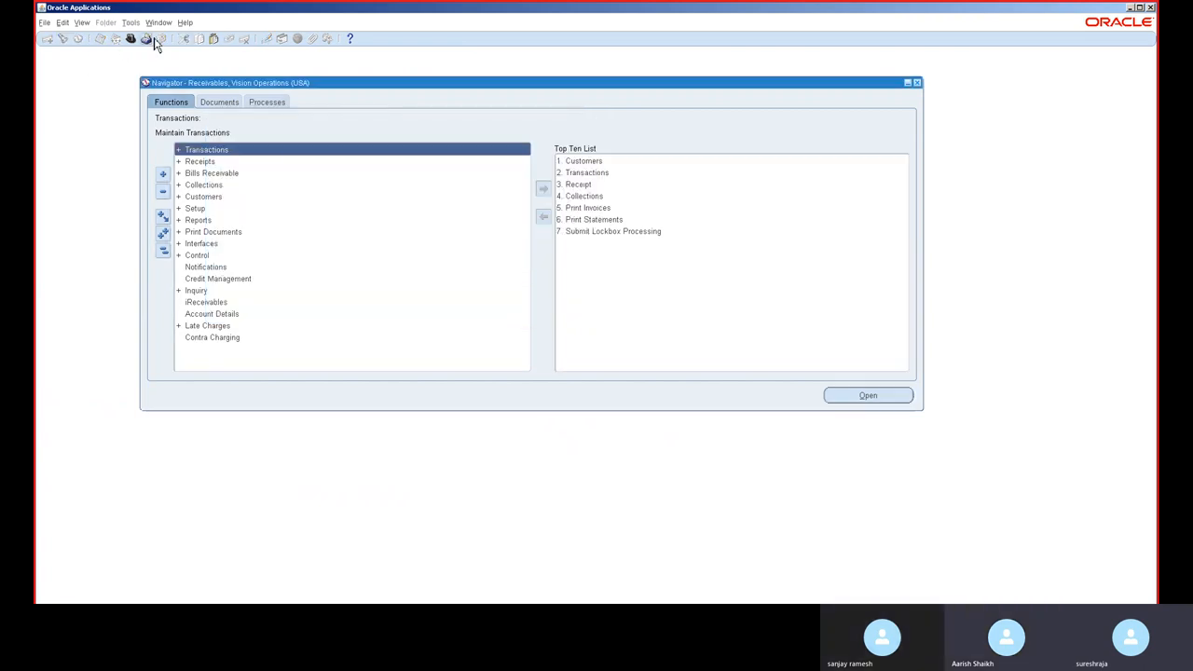
left_click(132, 40)
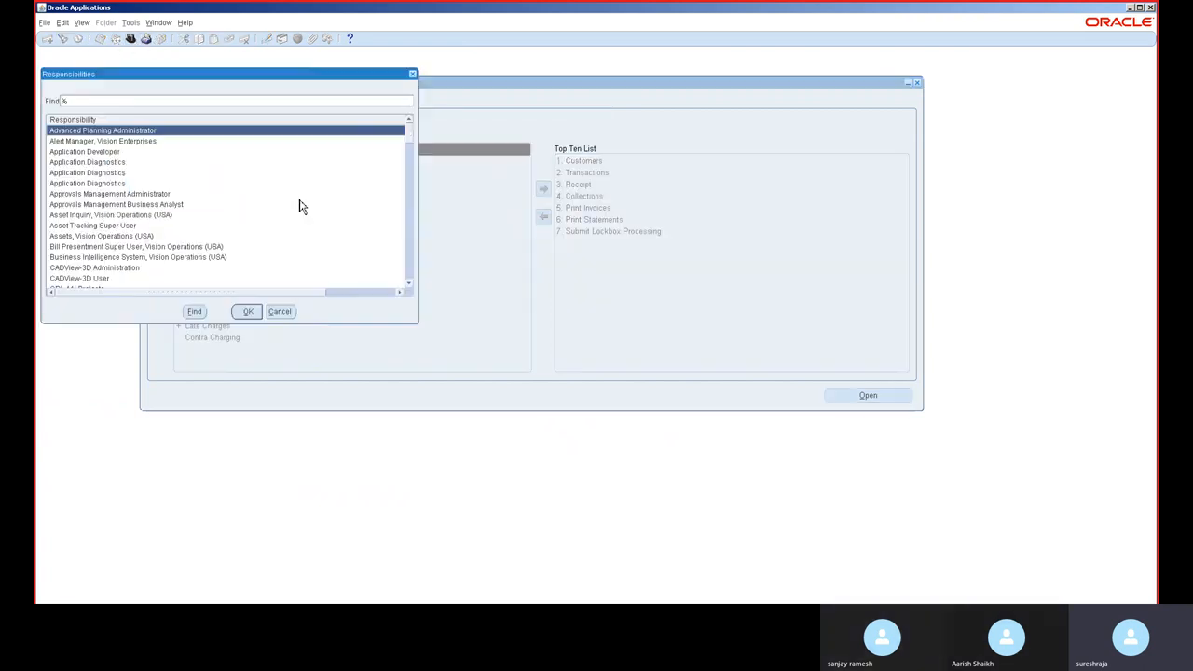
type("general Ledger,")
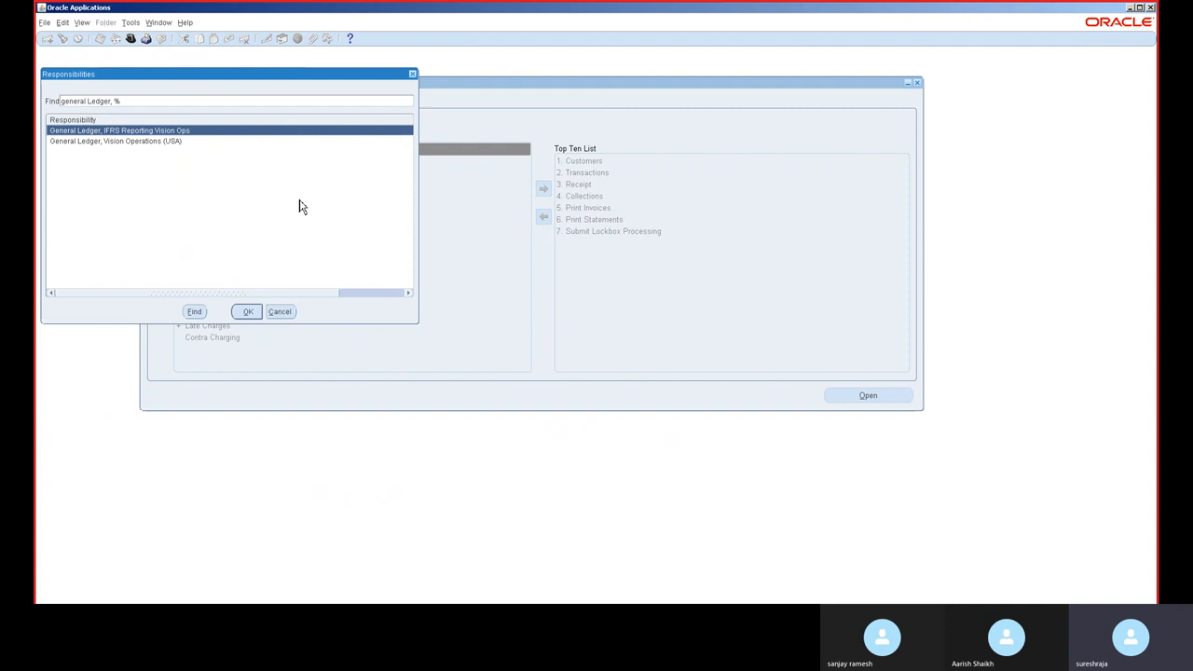
double_click(155, 141)
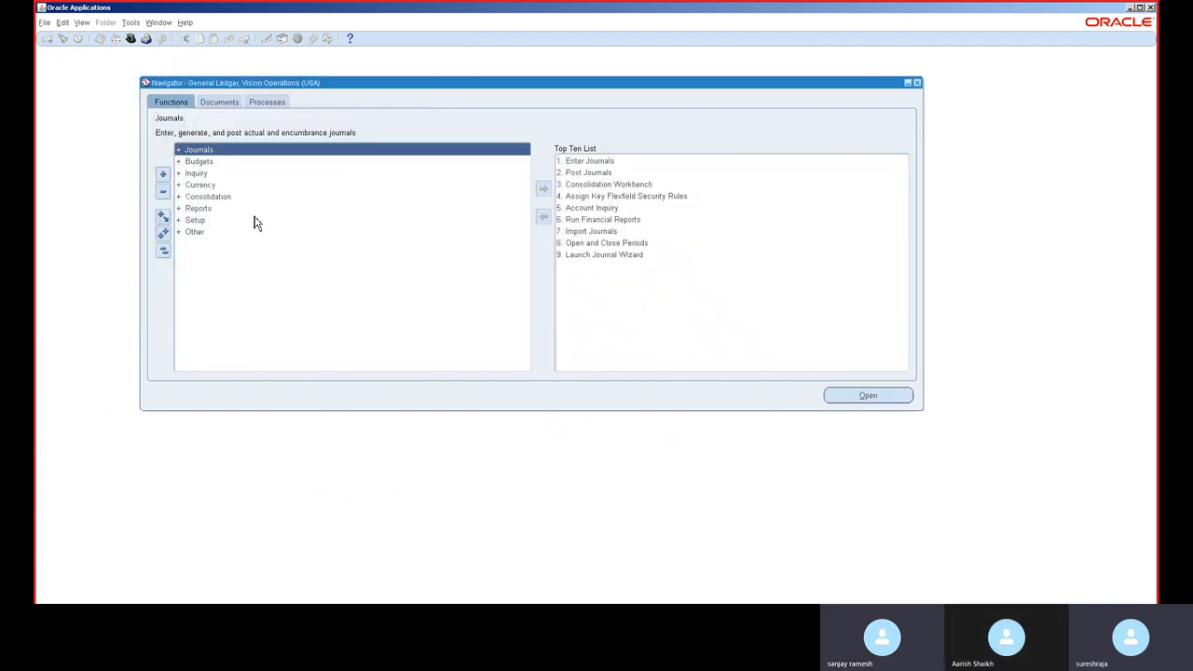
key("ctrl+l")
type("period")
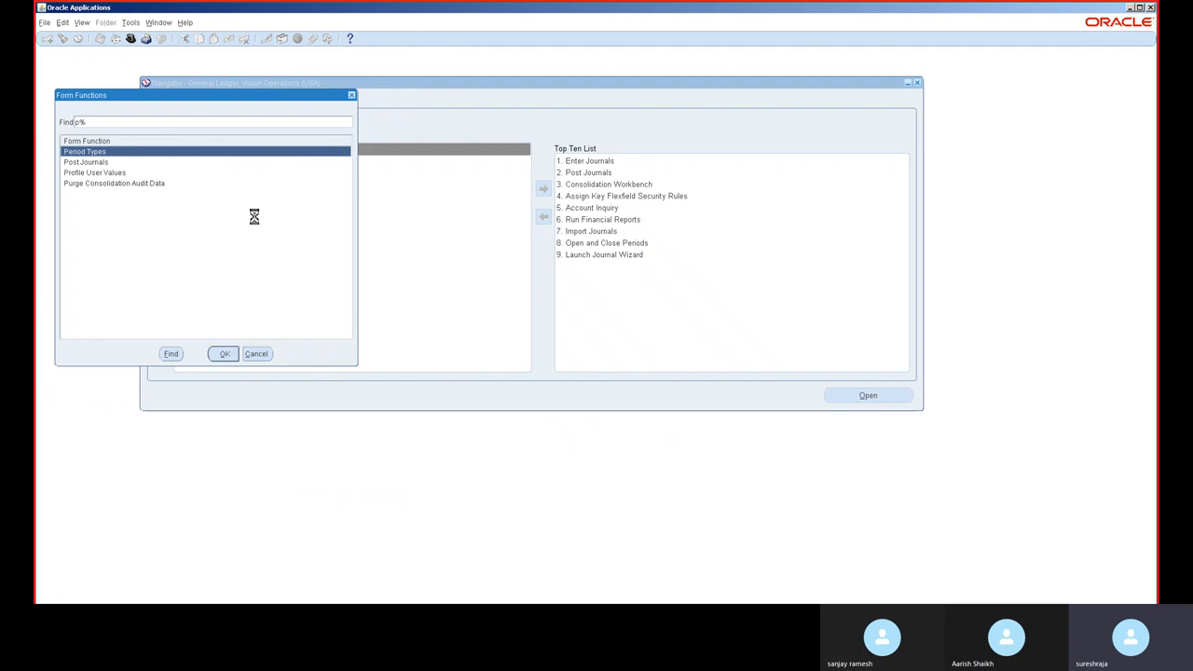
key("Return")
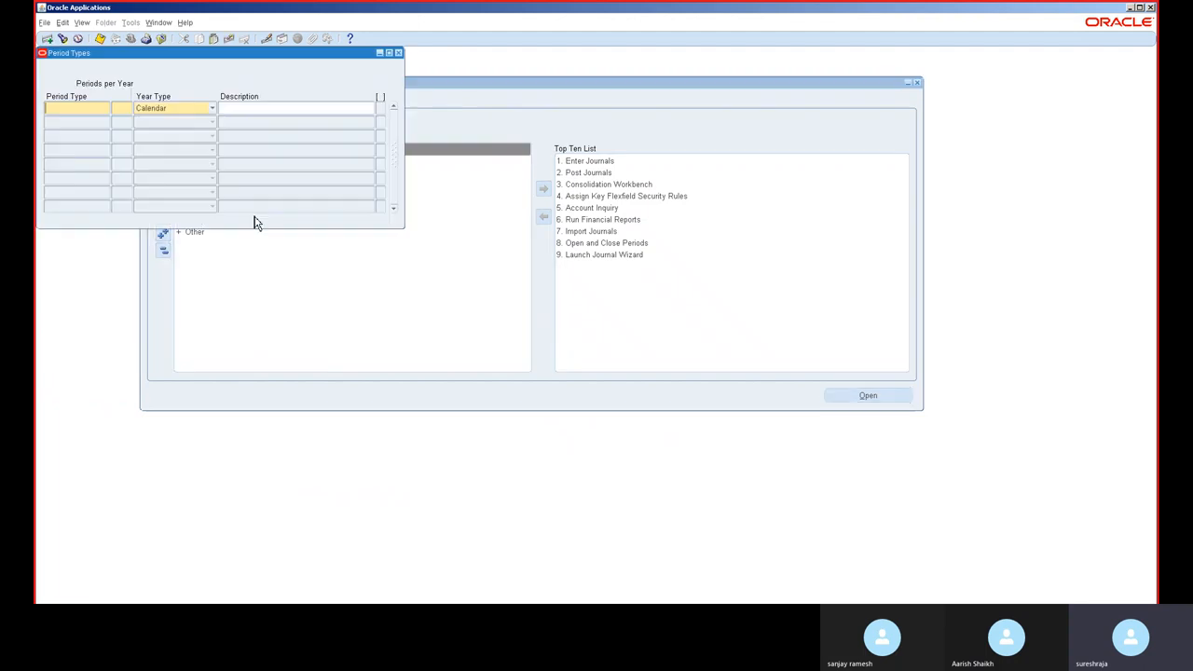
left_click(398, 53)
Step: Find the form function matching PER and open the Open and Close Periods form
key("ctrl+l")
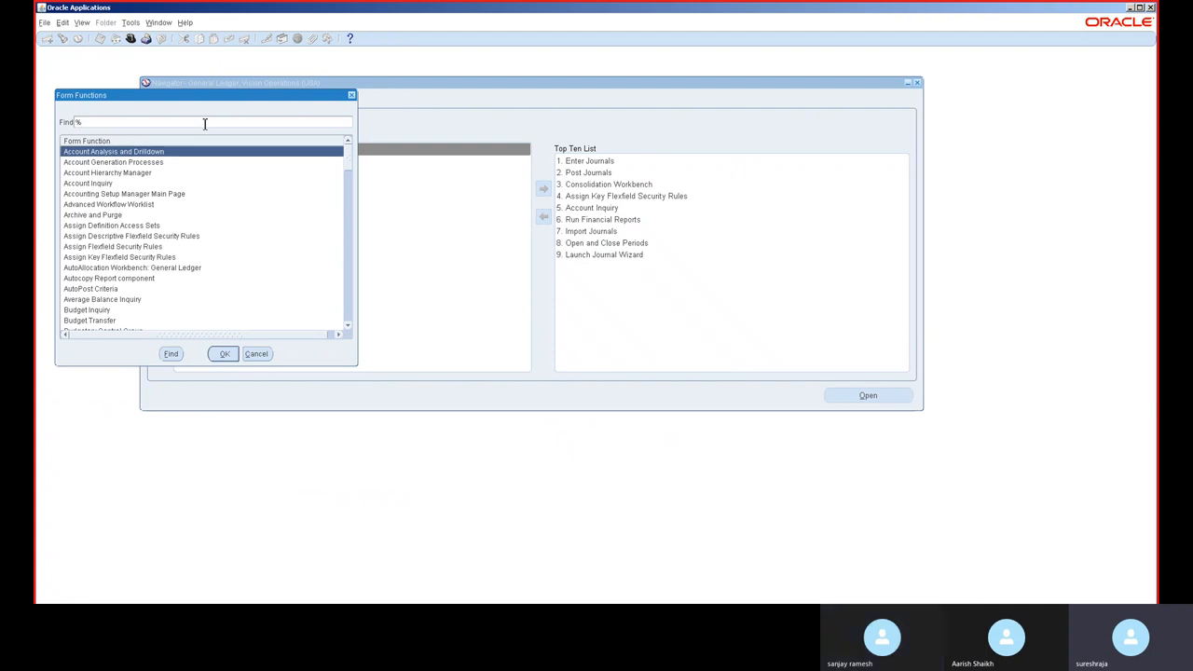
type("PER")
key("Return")
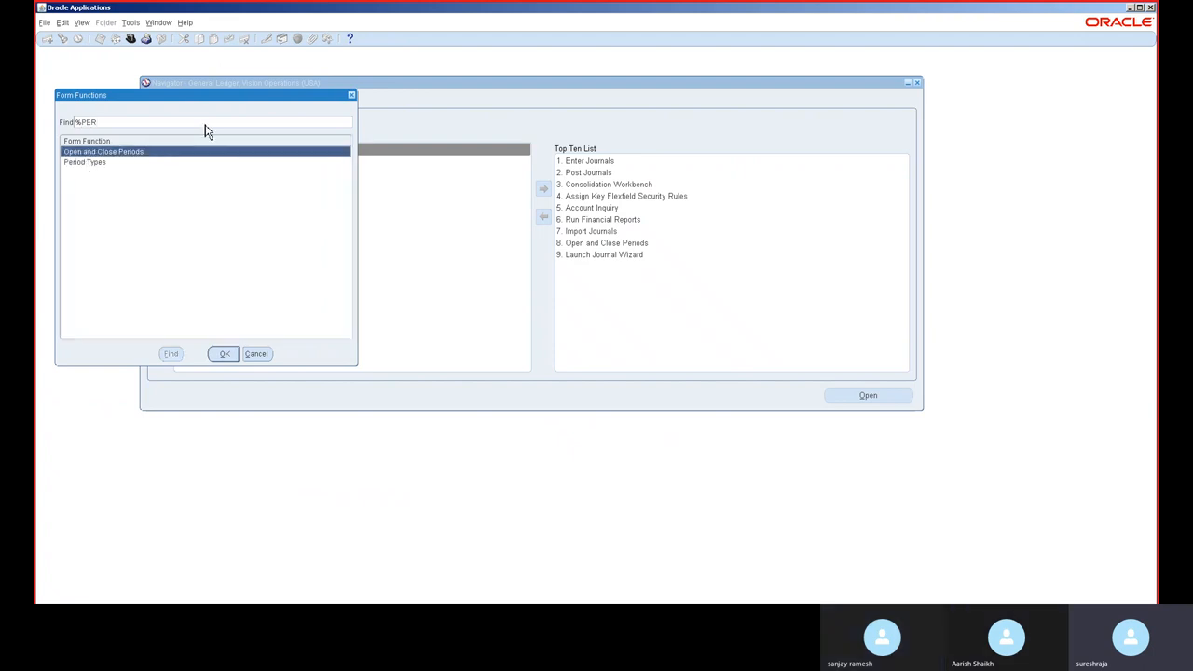
key("Return")
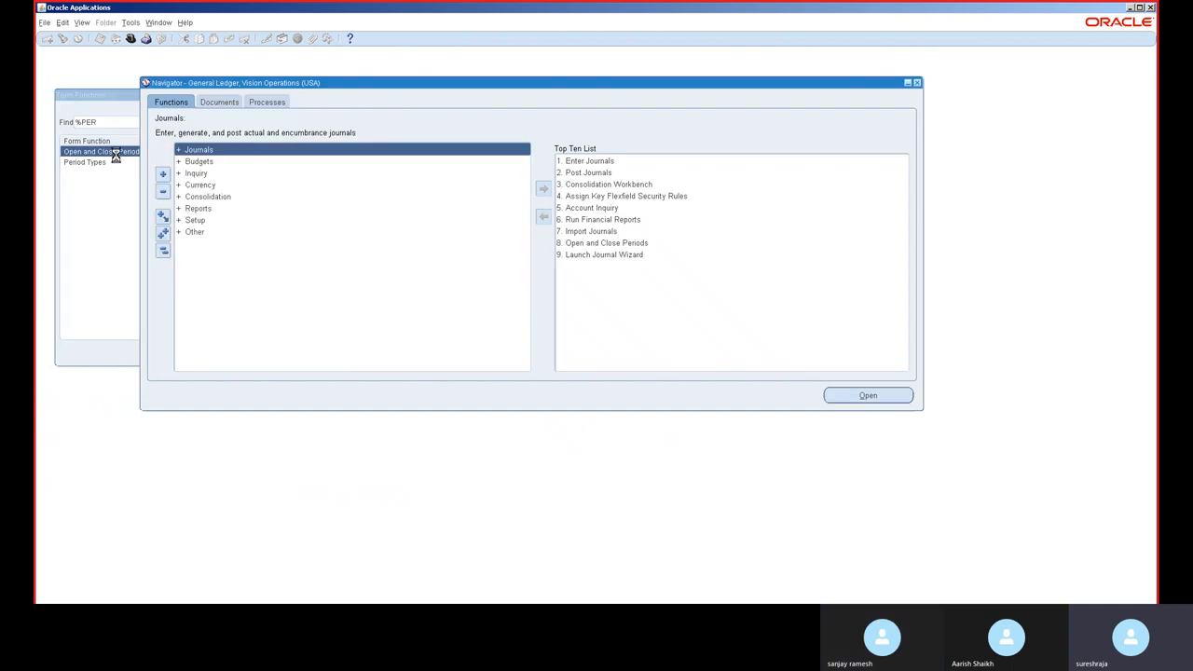
left_click(347, 242)
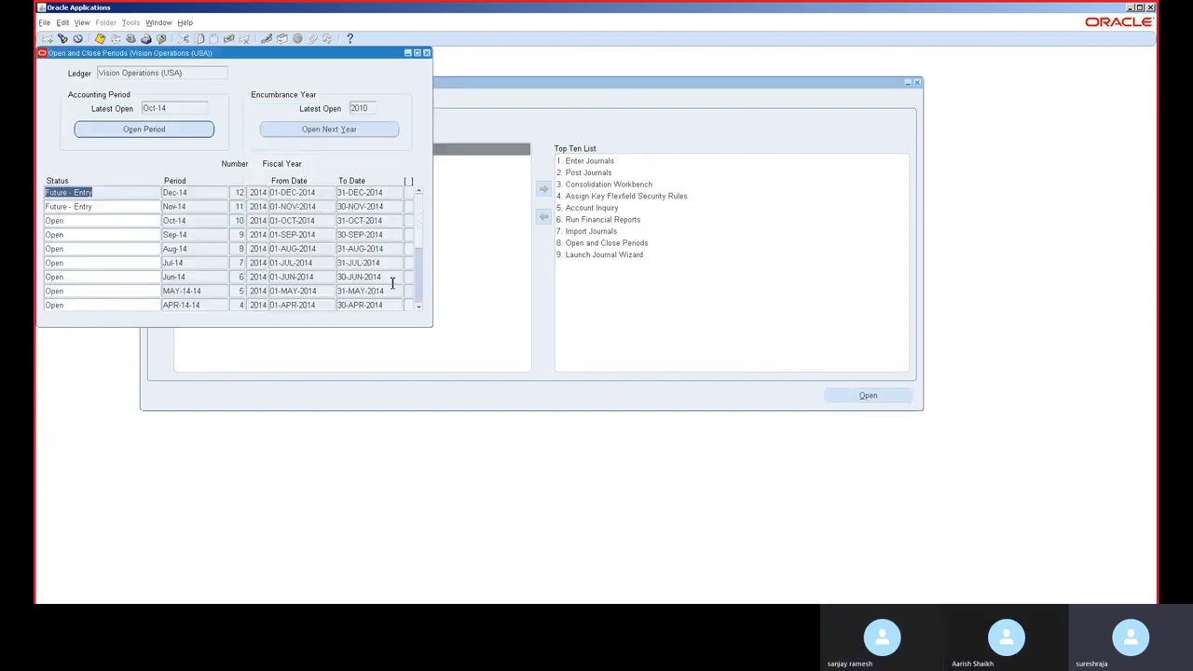
Step: Open the JUL-22 accounting period for the Vision Operations (USA) ledger, filtering target periods by 22
left_click(207, 136)
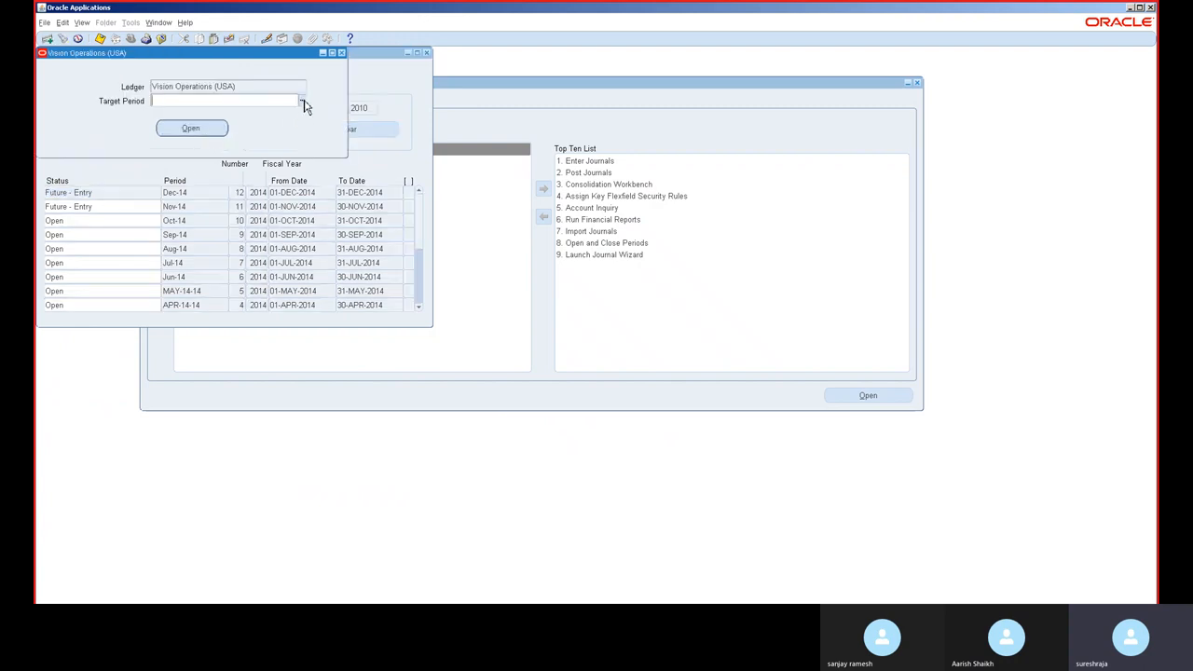
left_click(303, 101)
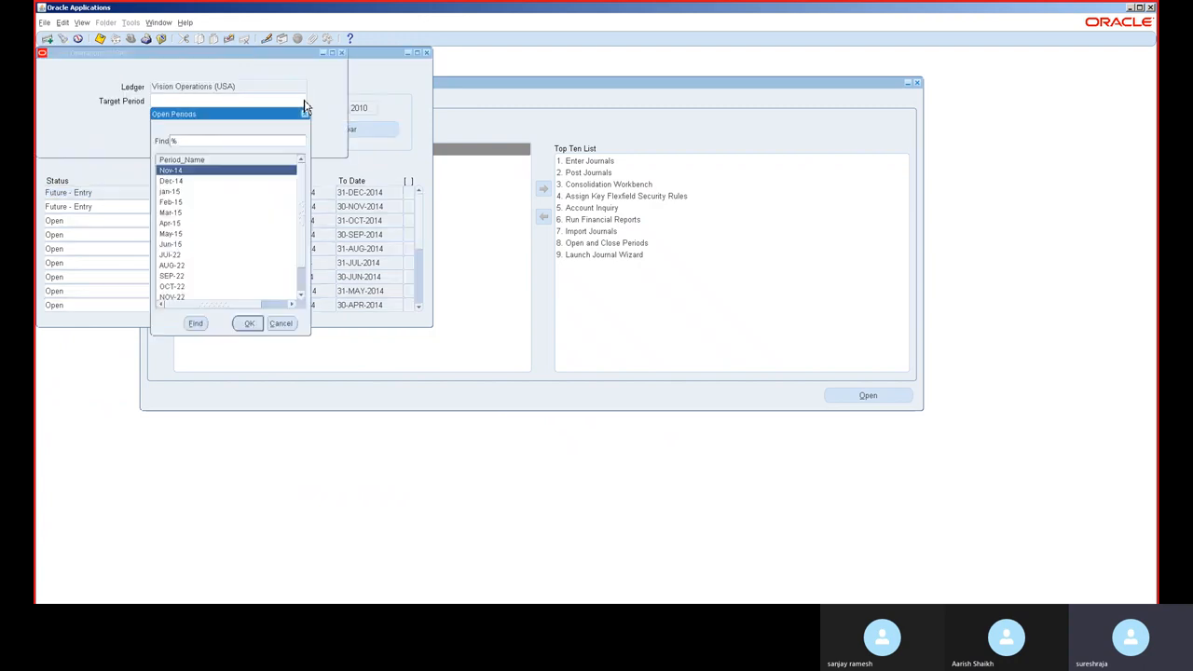
left_click(260, 141)
type("22")
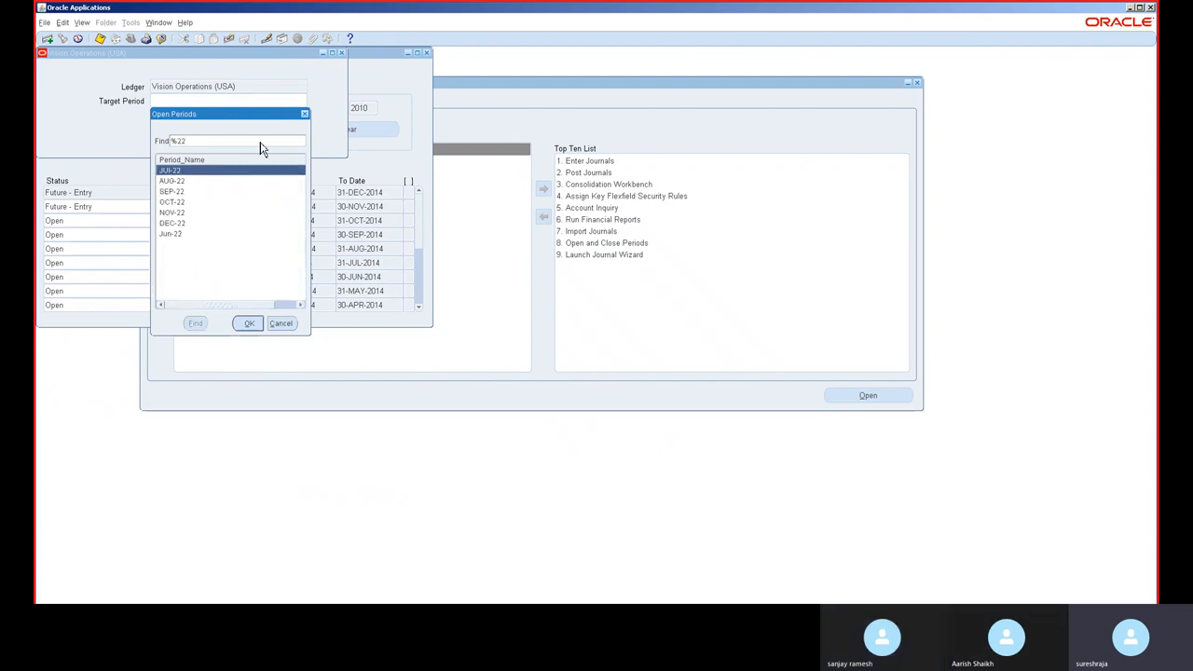
left_click(187, 192)
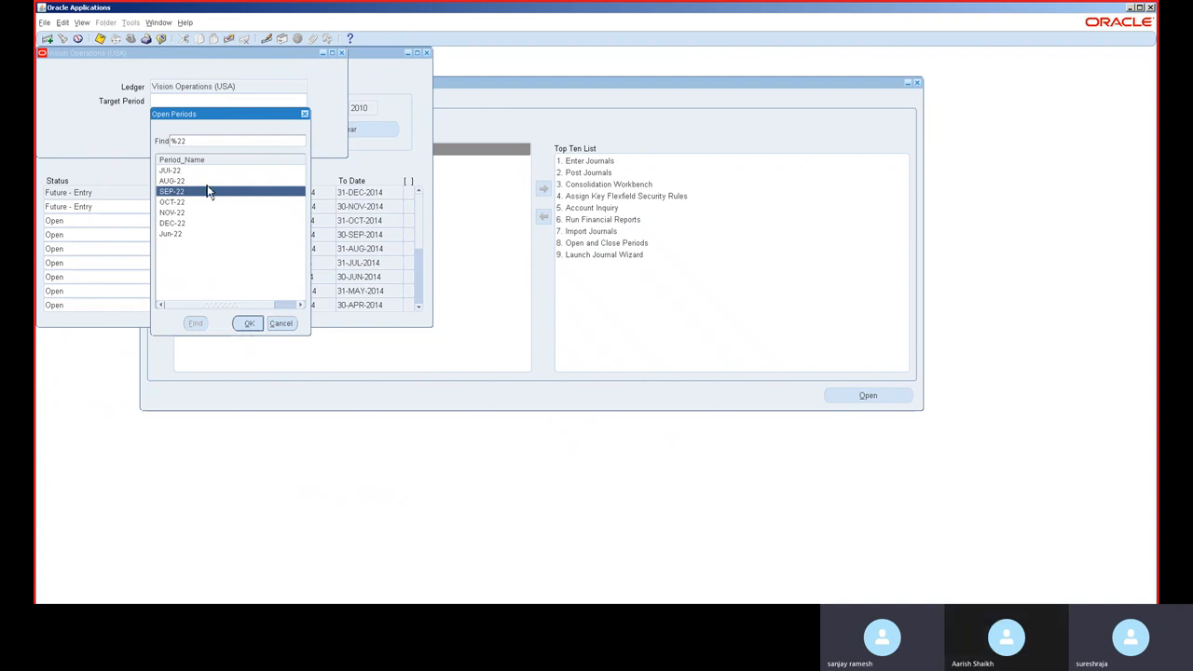
left_click(206, 171)
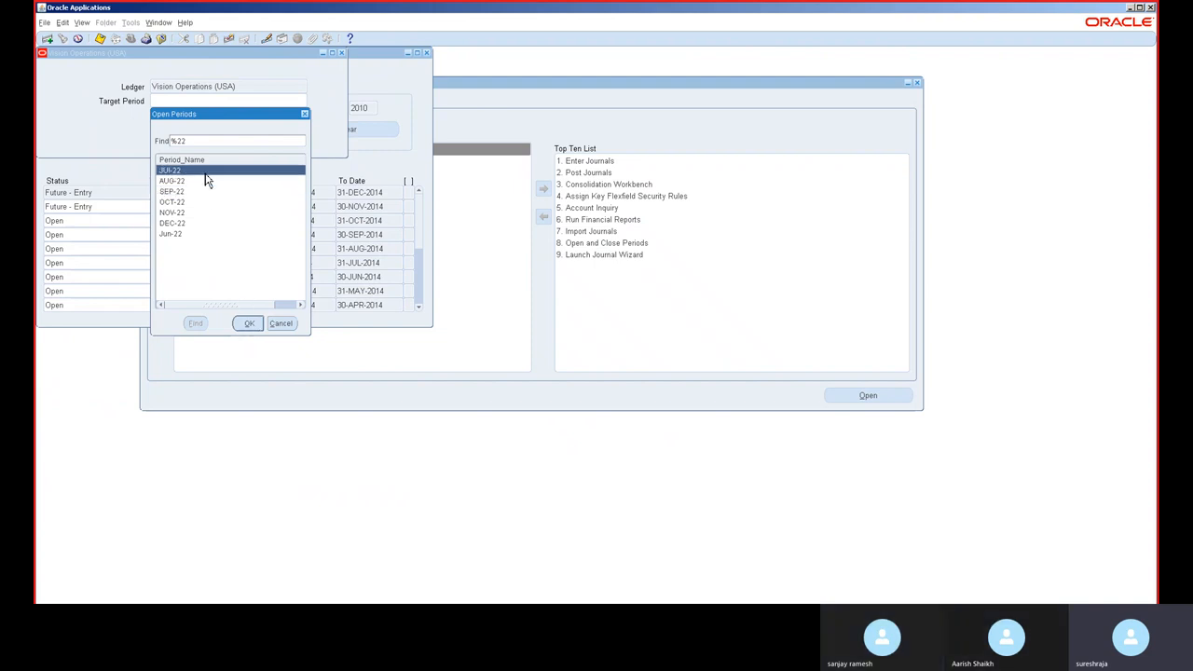
left_click(250, 325)
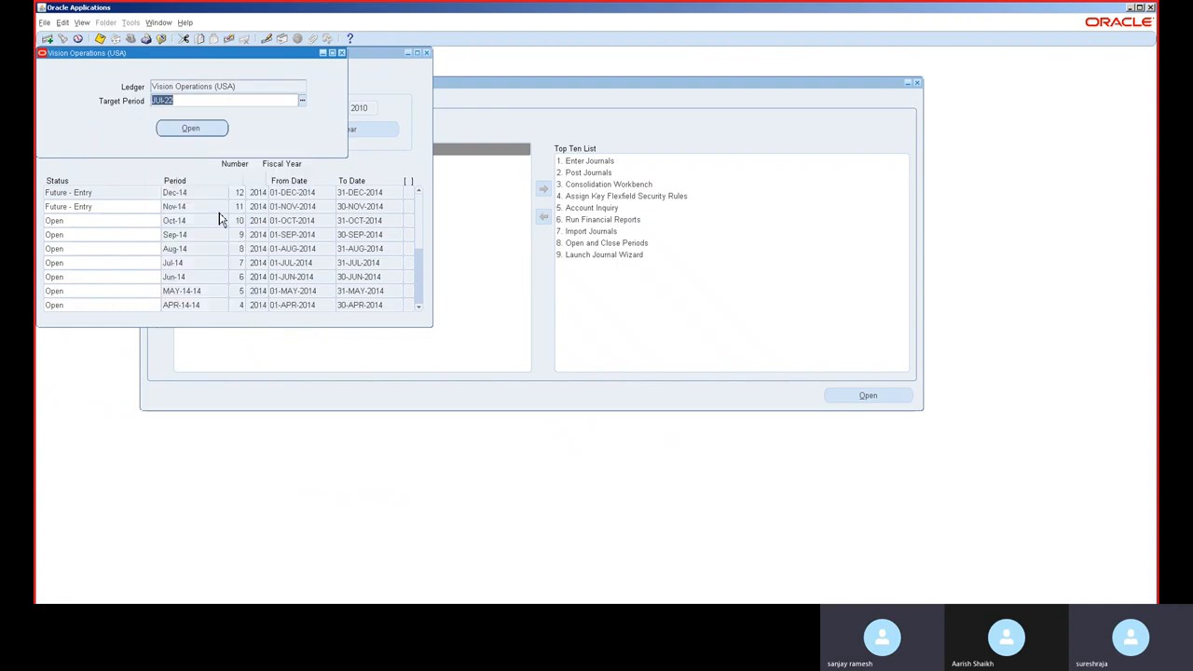
left_click(205, 127)
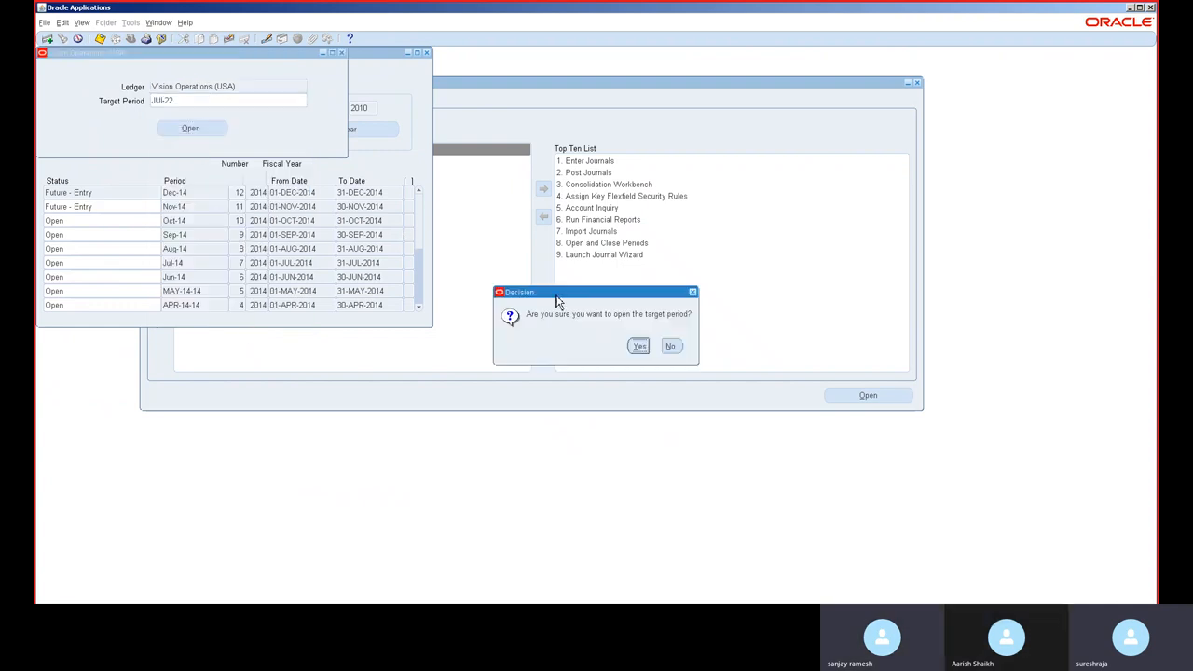
left_click(639, 345)
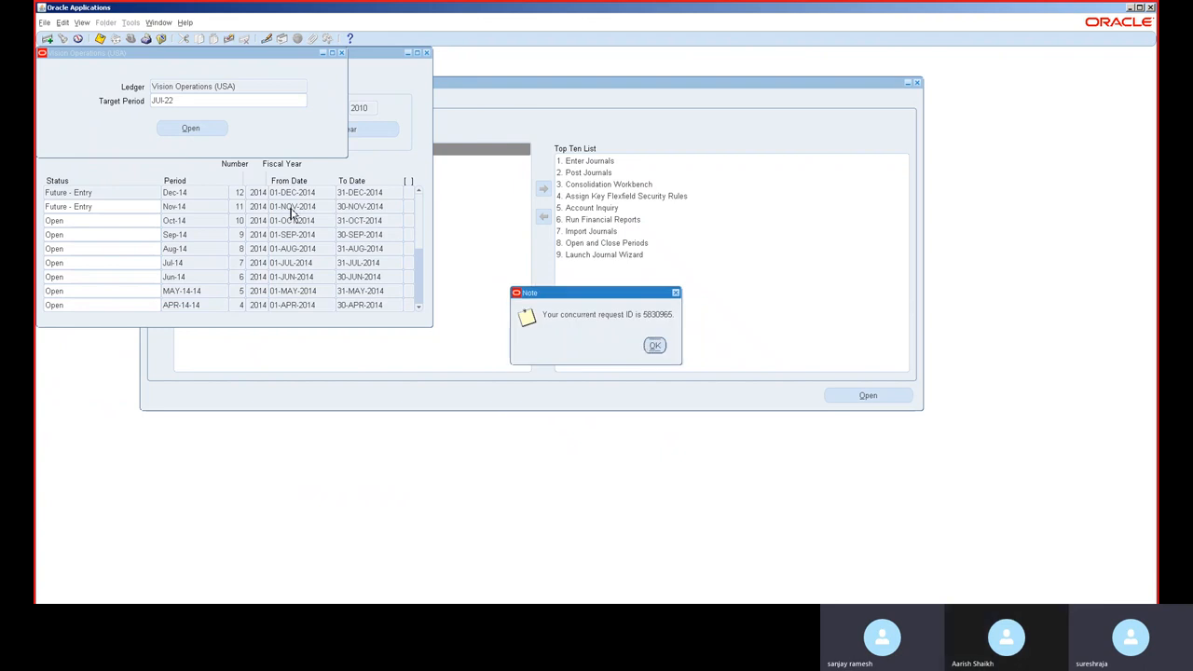
left_click(655, 344)
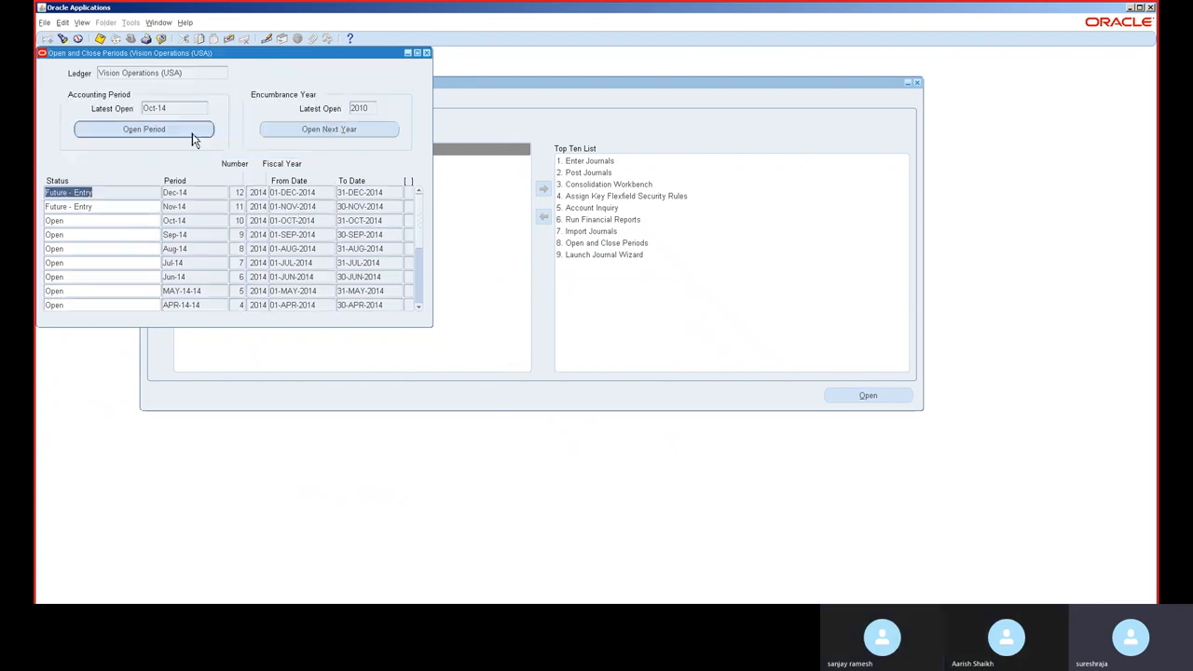
Step: Open the AUG-22 accounting period as the next target period
left_click(193, 131)
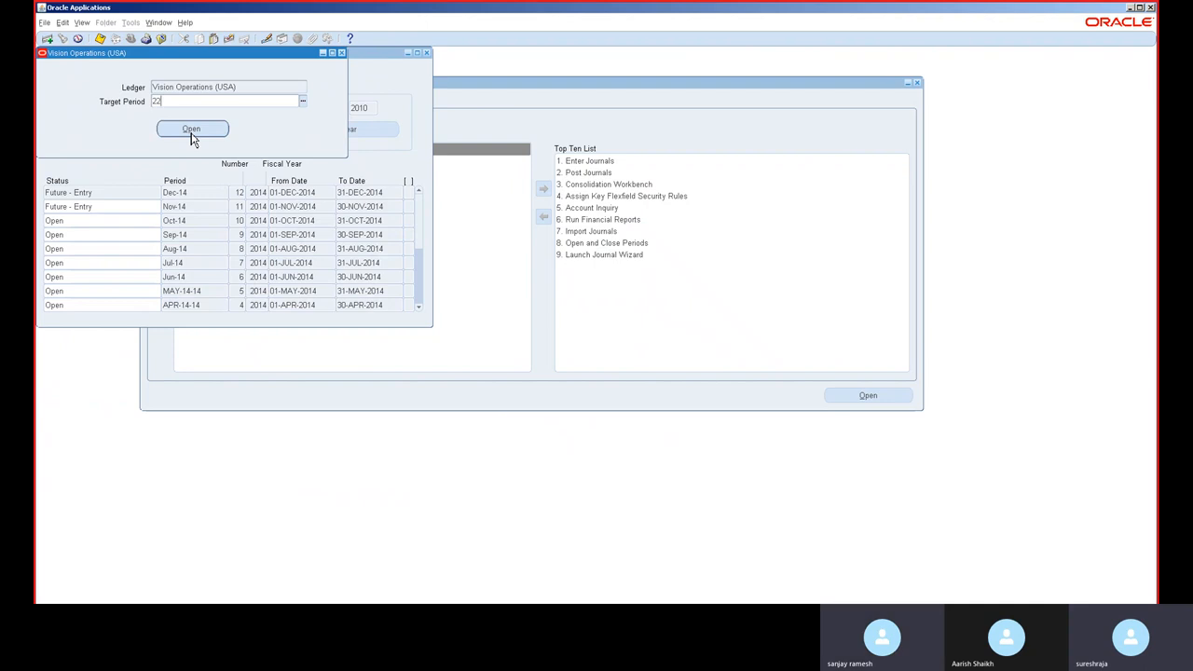
left_click(191, 130)
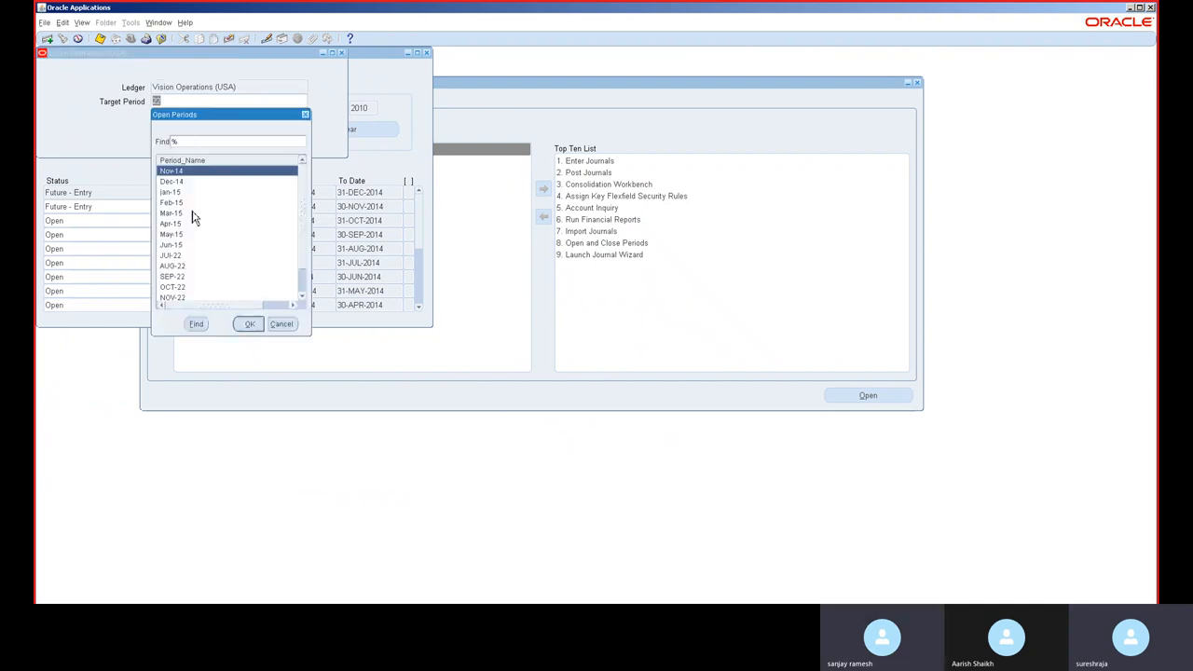
double_click(177, 267)
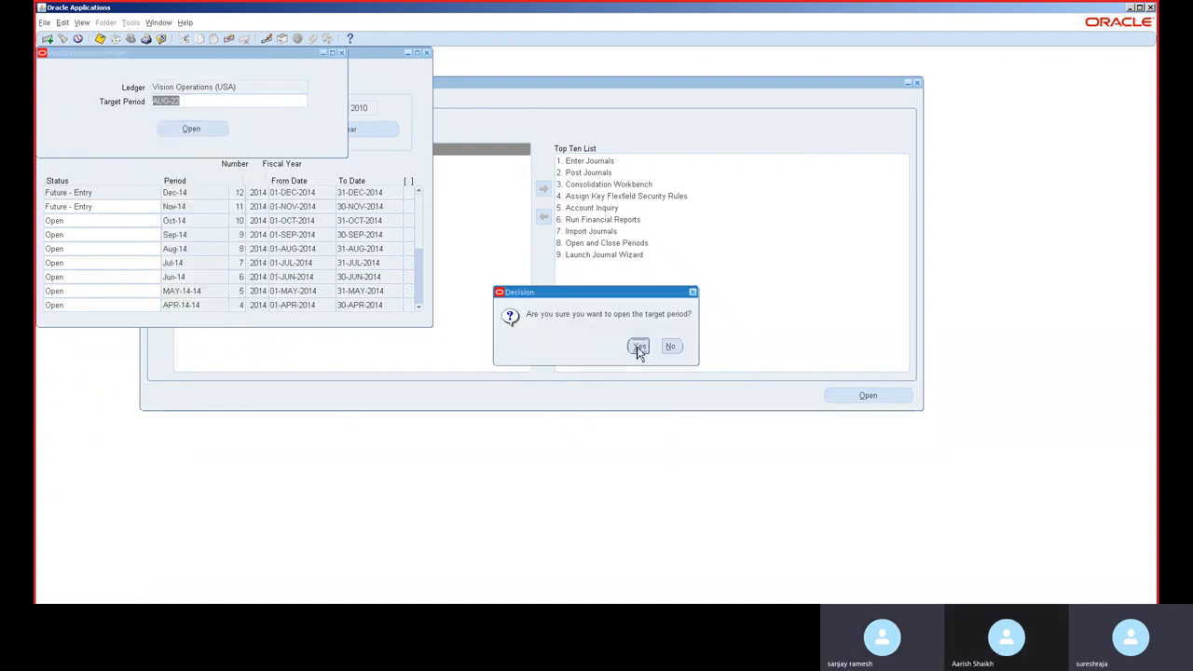
left_click(639, 347)
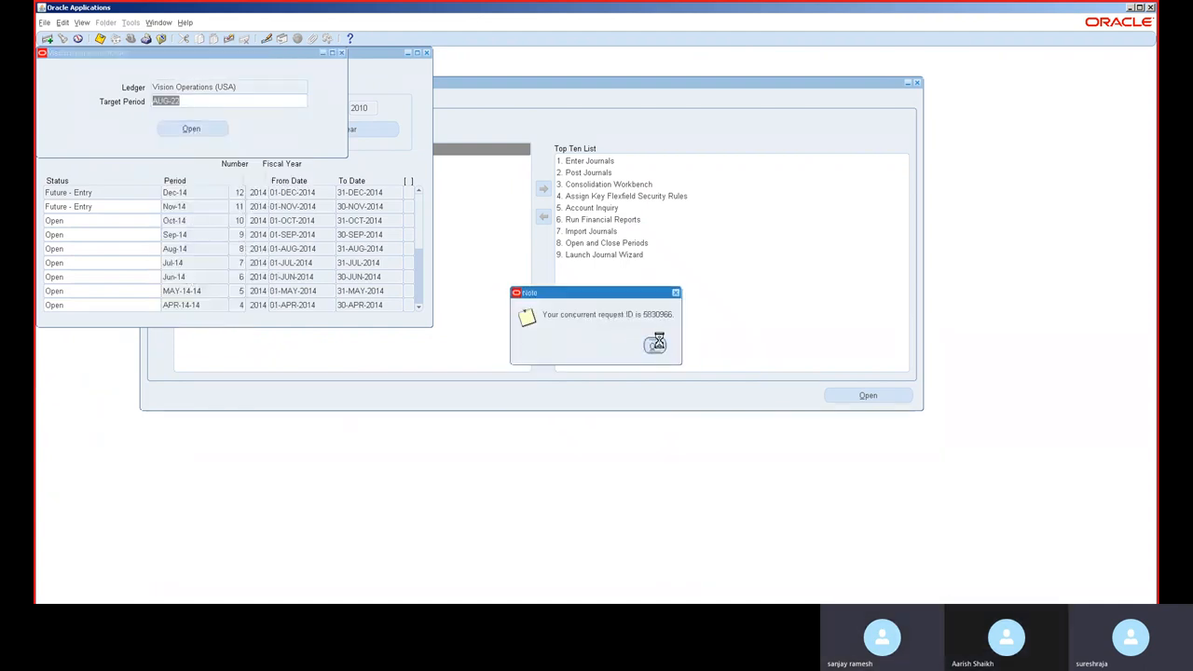
left_click(656, 344)
Step: Open the SEP-22 accounting period as the next target period
left_click(135, 129)
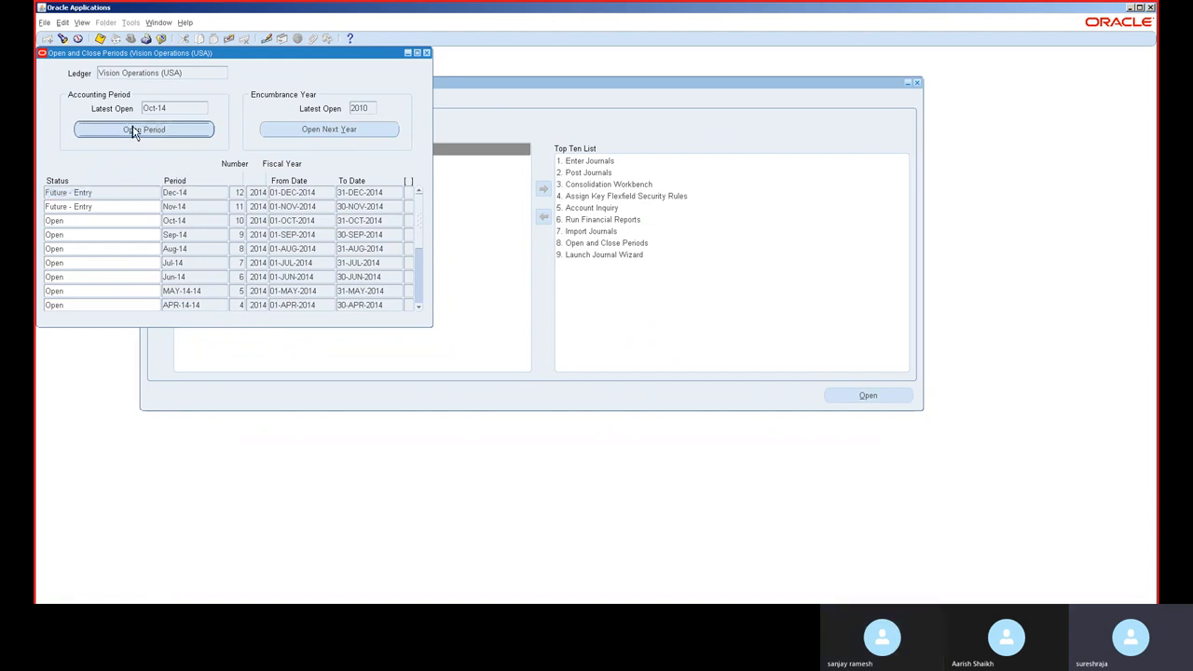
type("%")
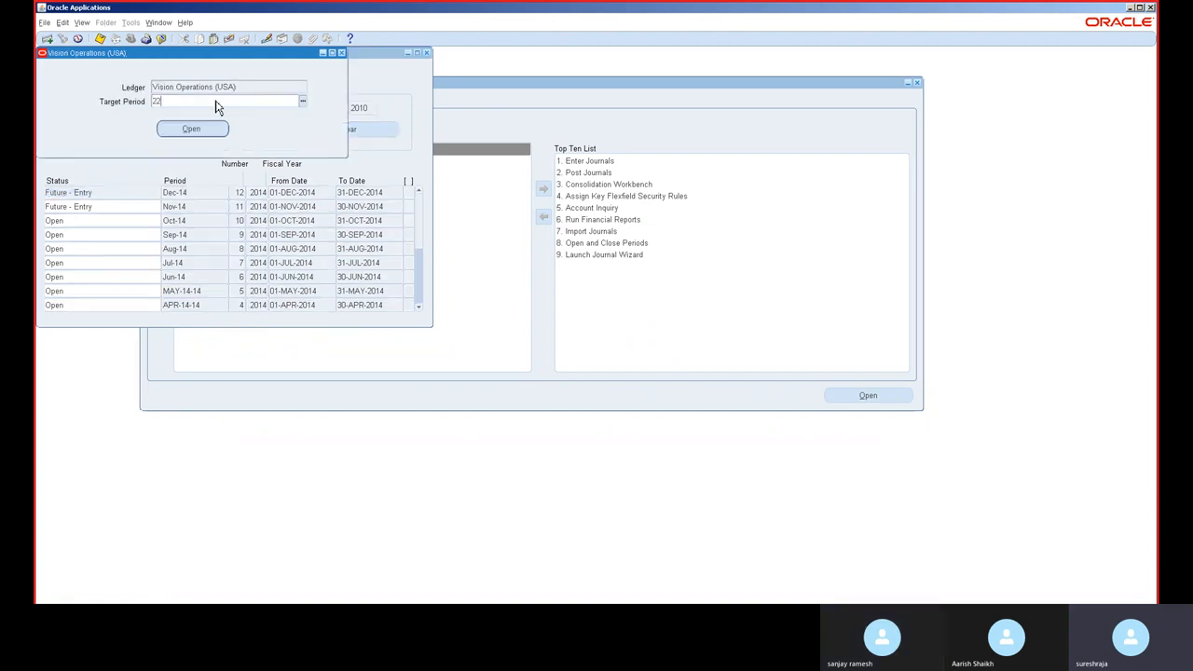
key("Tab")
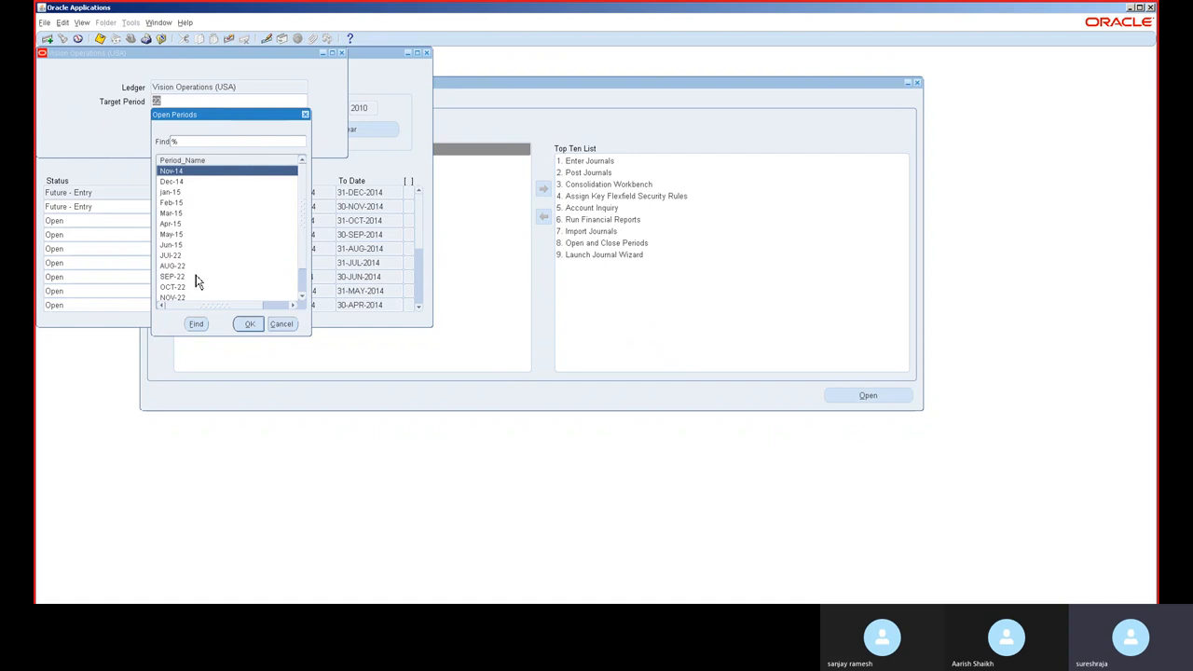
double_click(196, 280)
left_click(213, 130)
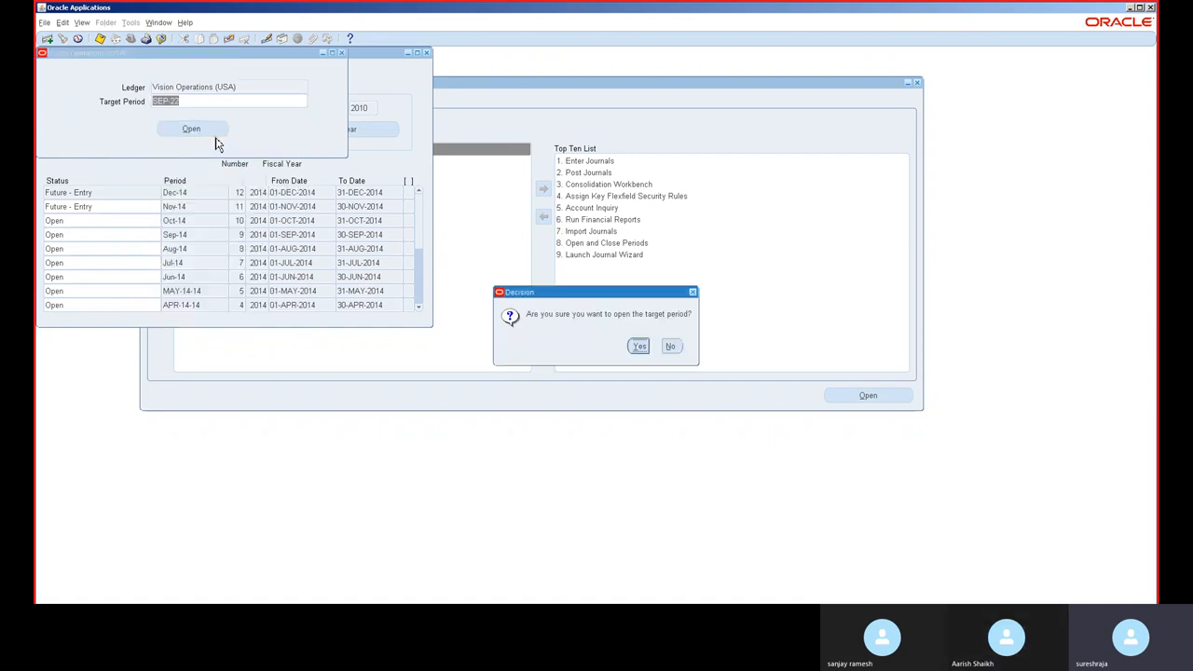
left_click(639, 347)
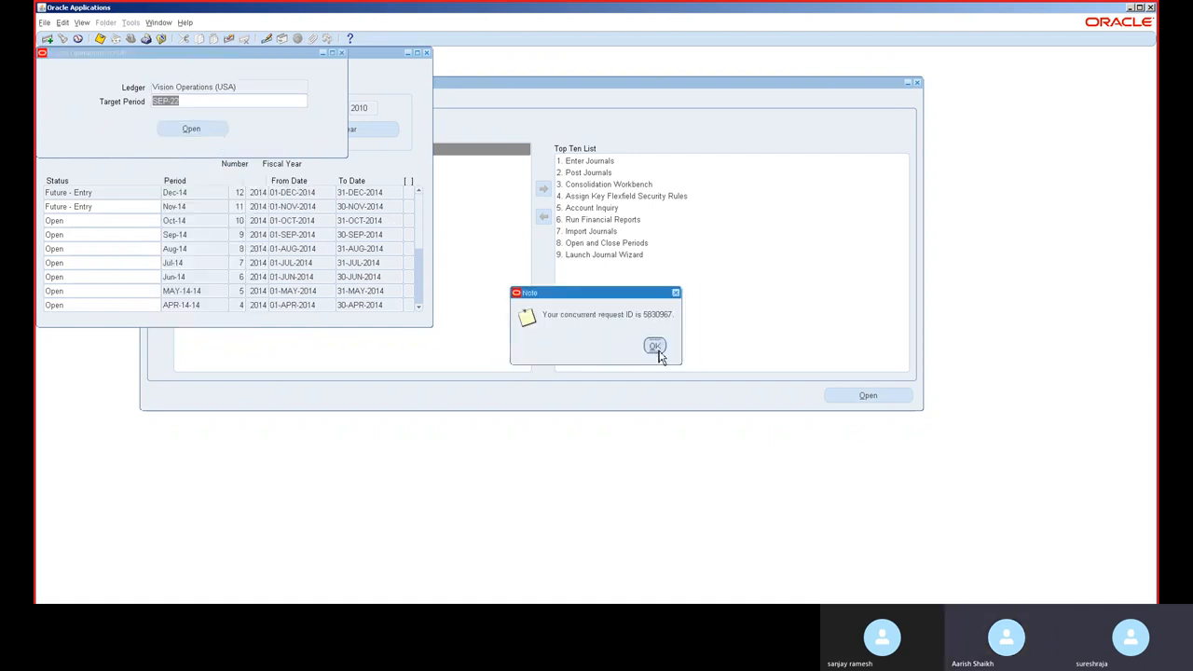
left_click(655, 346)
Step: Open the OCT-22 accounting period as the next target period
left_click(195, 131)
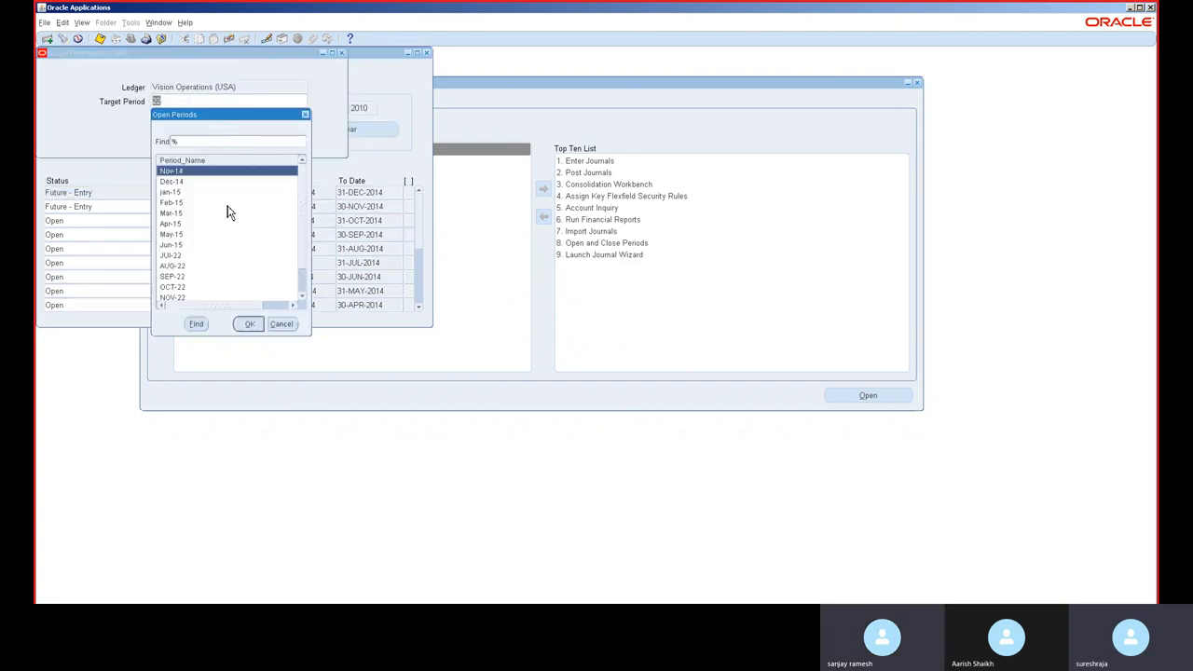
double_click(194, 292)
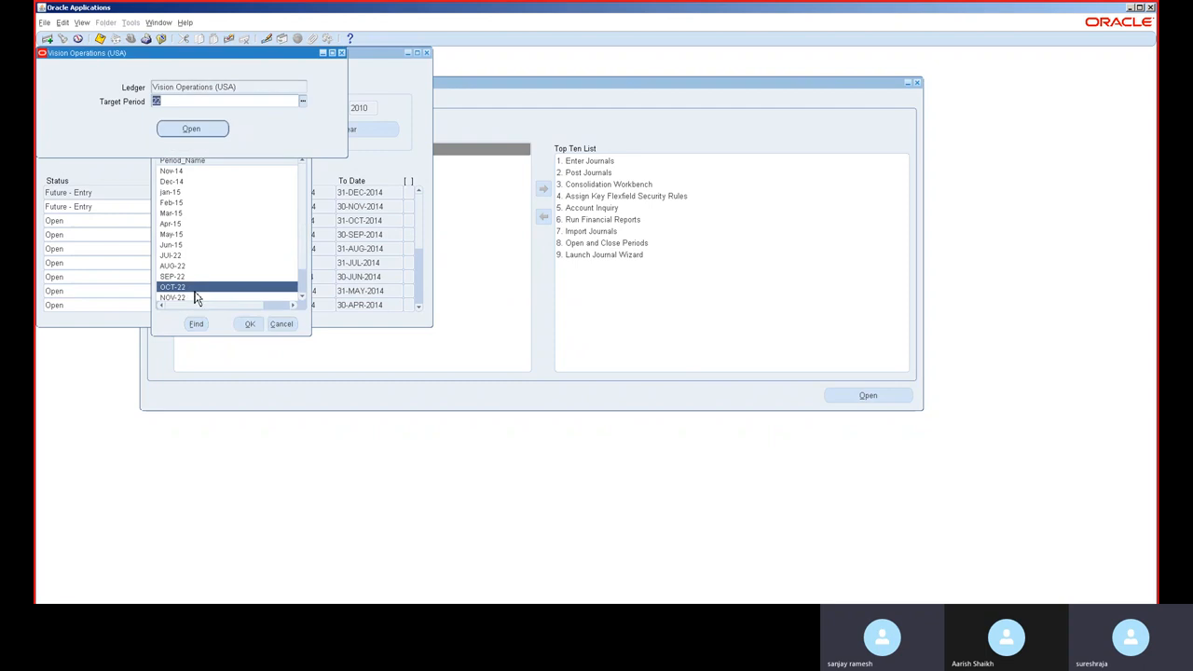
left_click(639, 346)
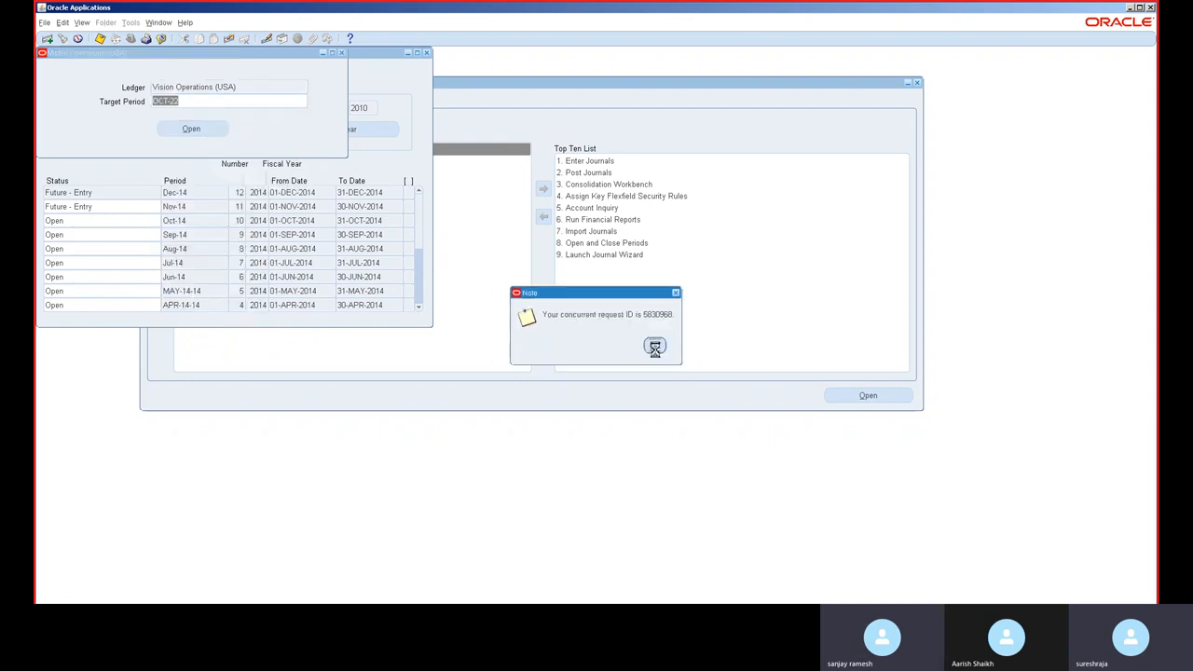
left_click(655, 345)
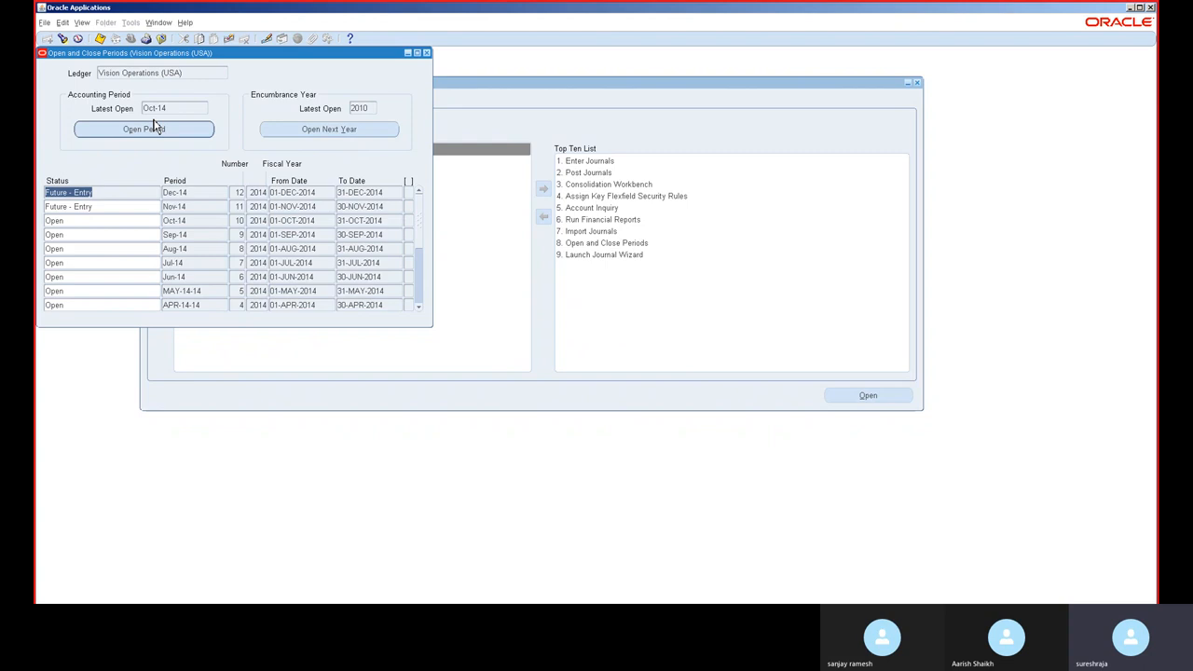
Step: Find your concurrent requests, refresh the list to check the Open Period requests, and close the Requests window
left_click(80, 26)
left_click(121, 172)
left_click(392, 310)
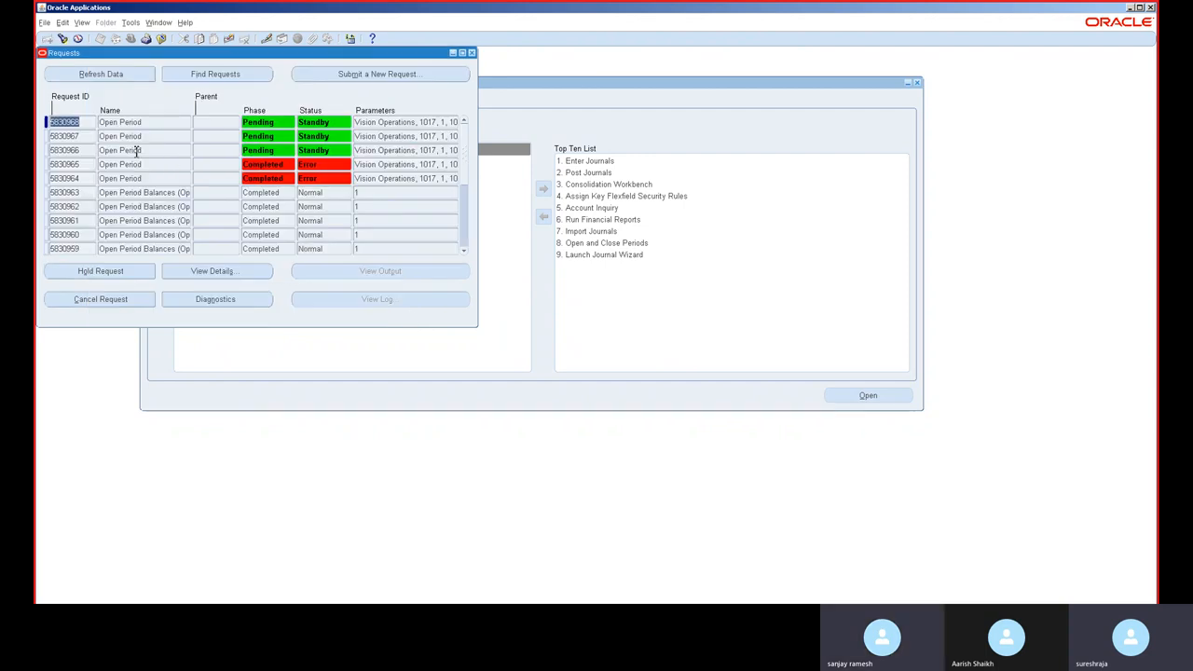
left_click(94, 76)
left_click(94, 76)
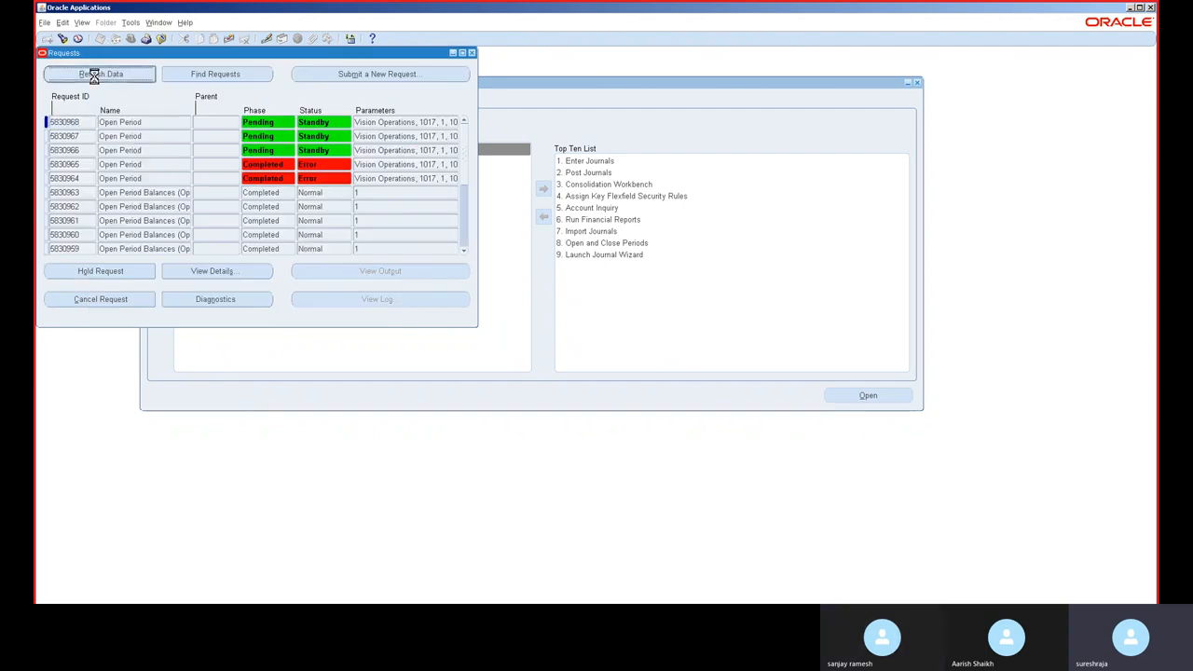
left_click(94, 75)
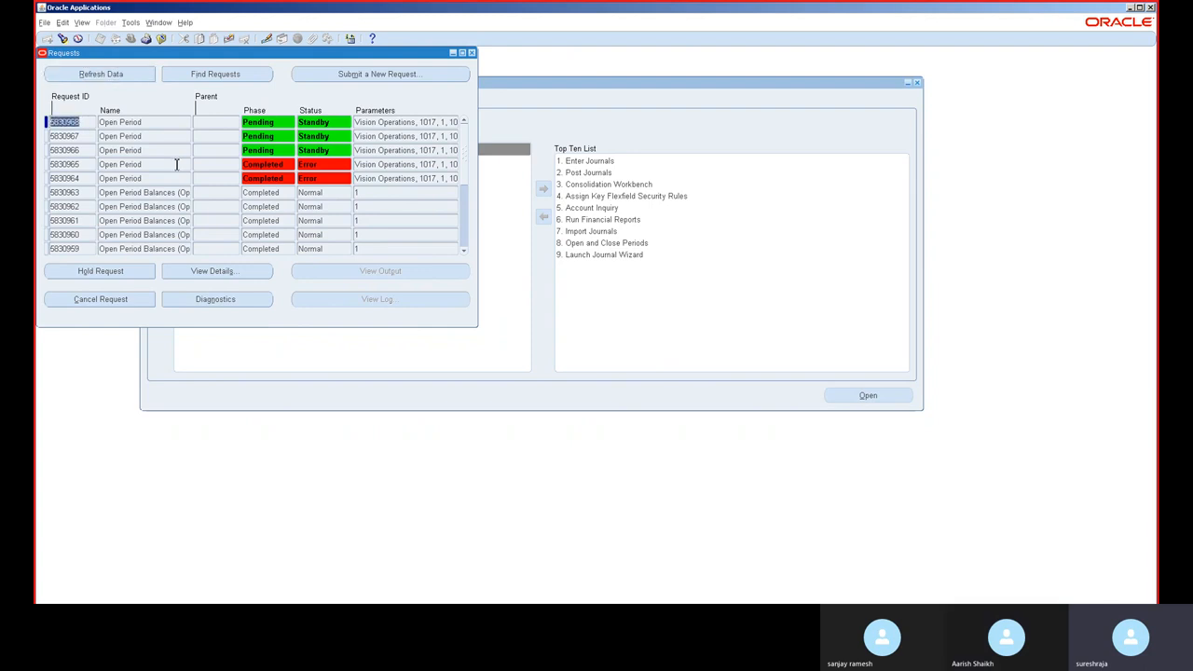
left_click(474, 52)
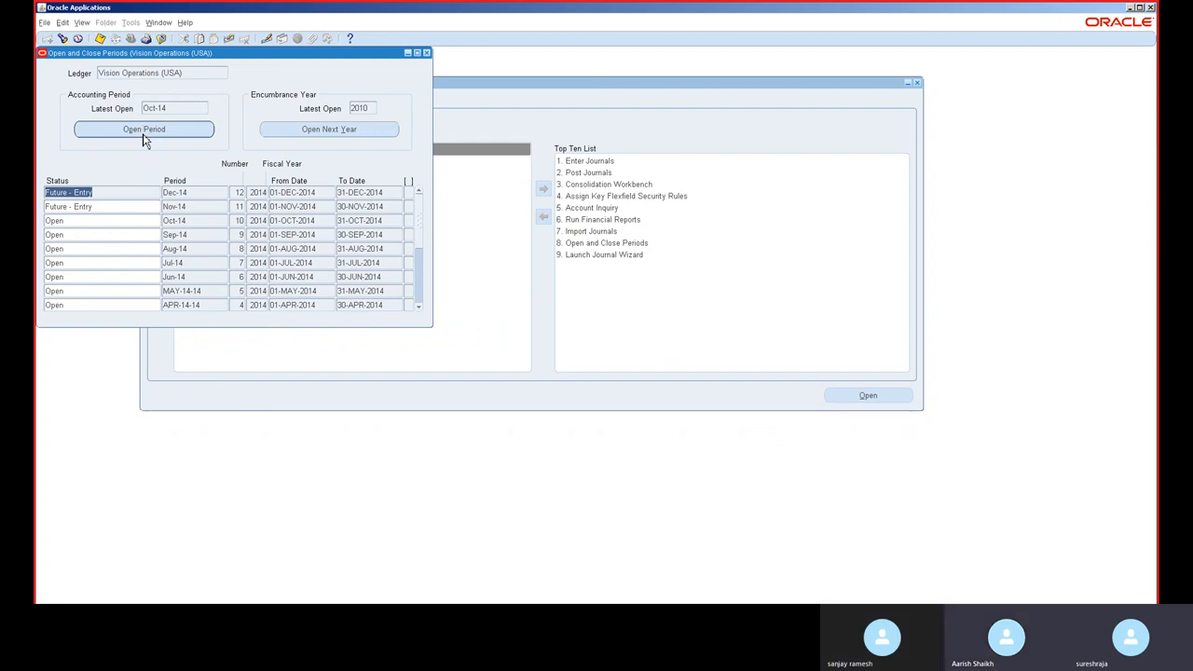
Step: Open the SEP-22 accounting period once more as the target period and confirm the submission
left_click(190, 138)
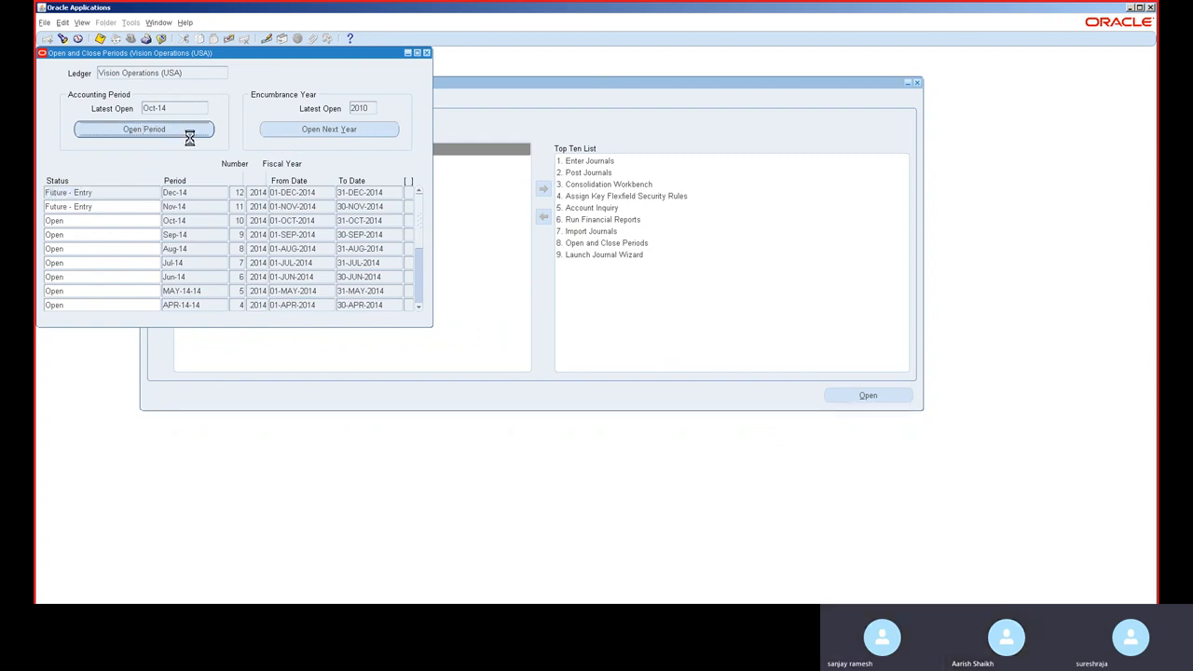
left_click(198, 130)
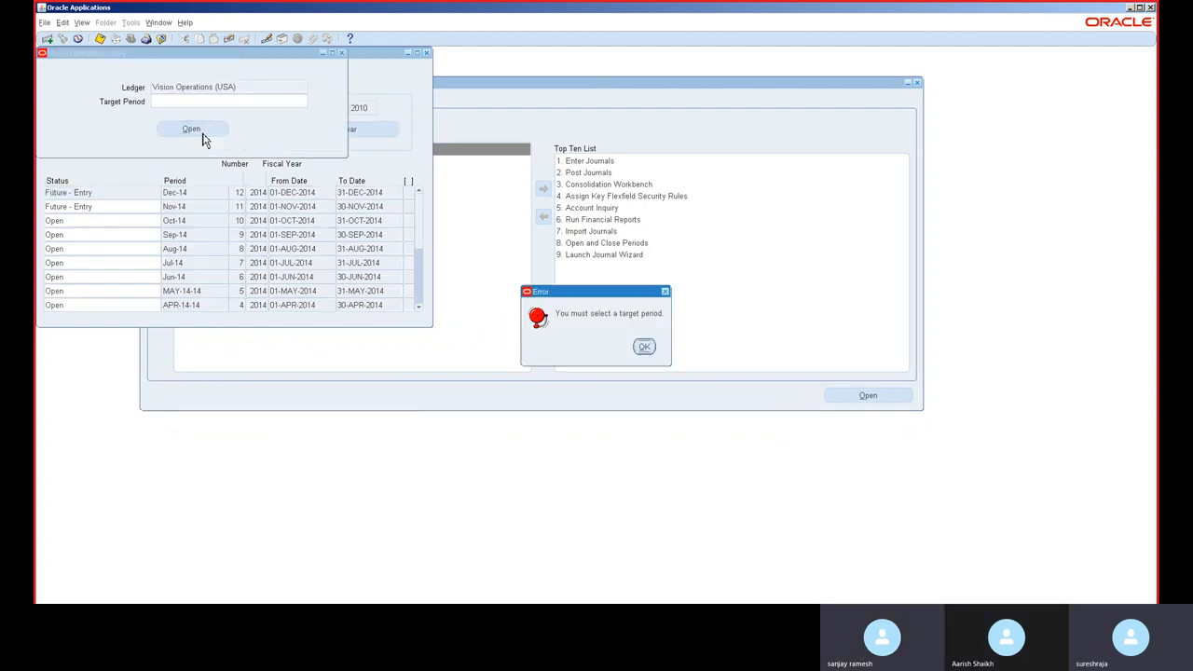
left_click(643, 351)
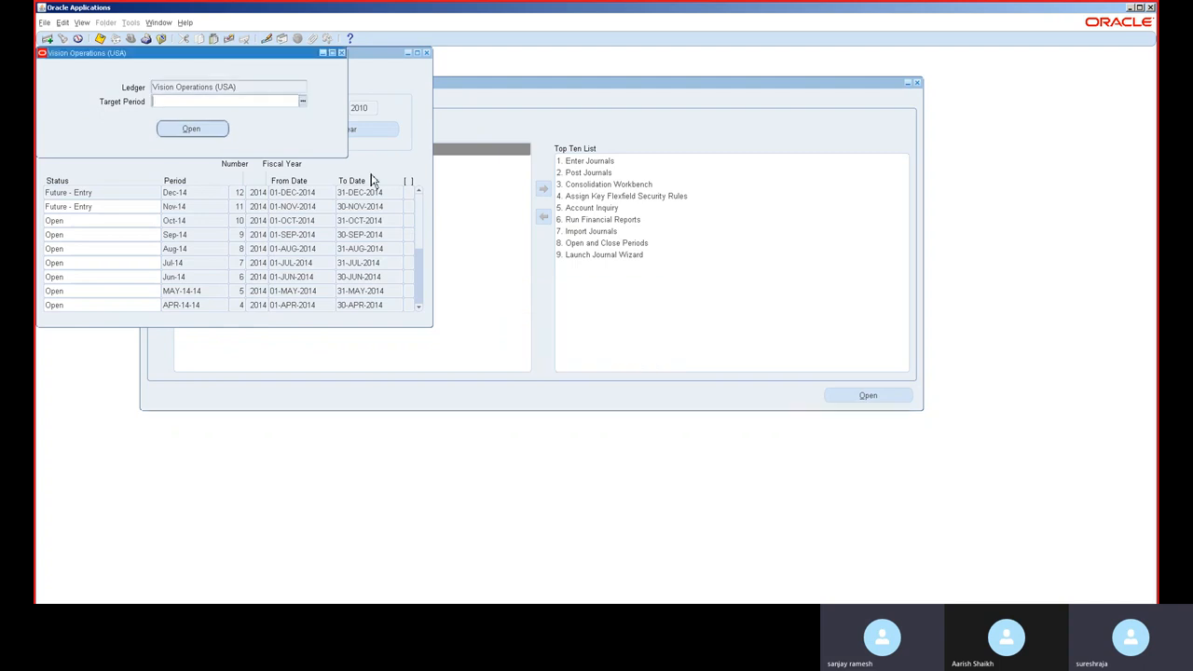
left_click(304, 105)
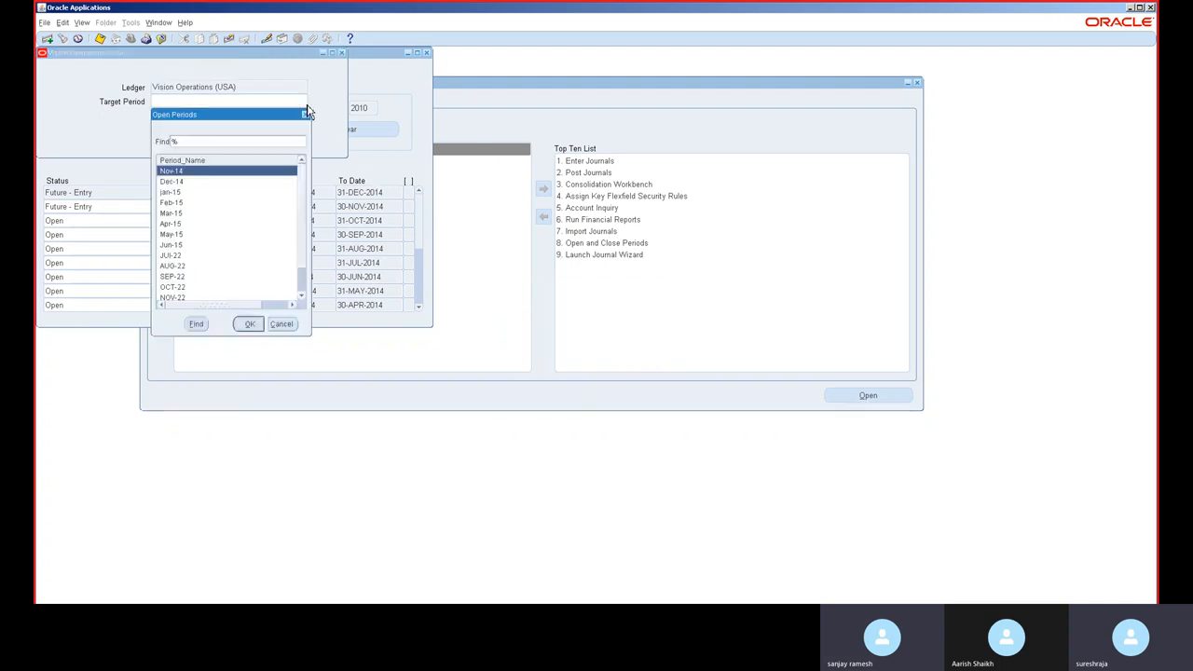
double_click(236, 278)
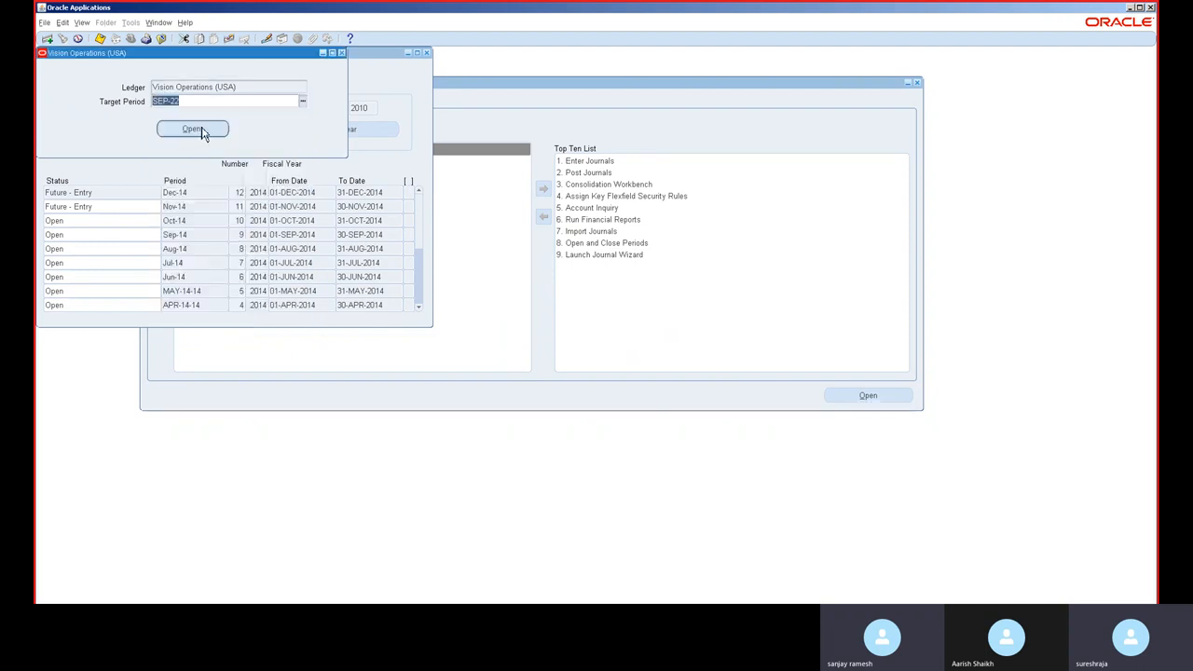
left_click(201, 132)
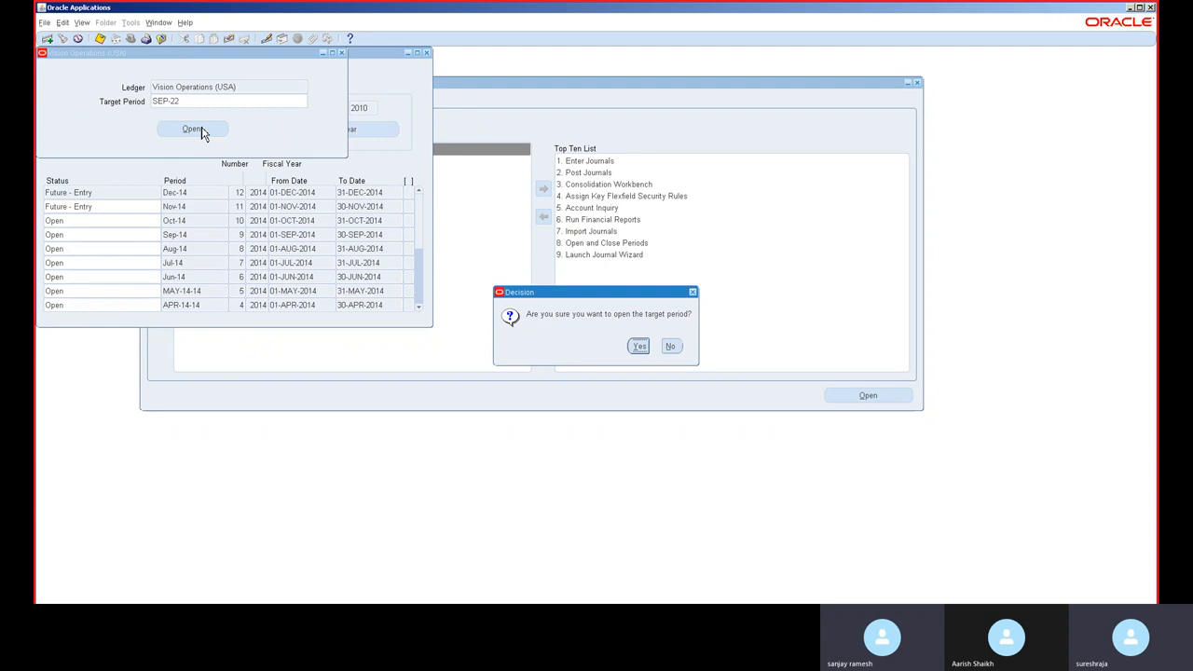
left_click(642, 348)
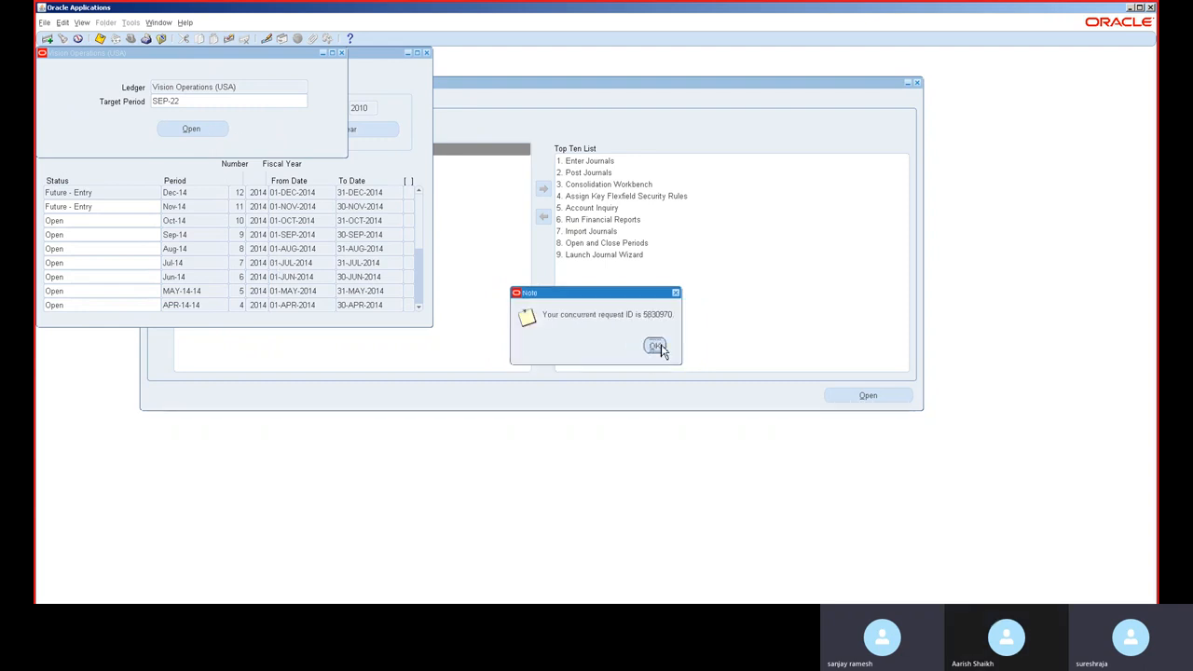
left_click(656, 346)
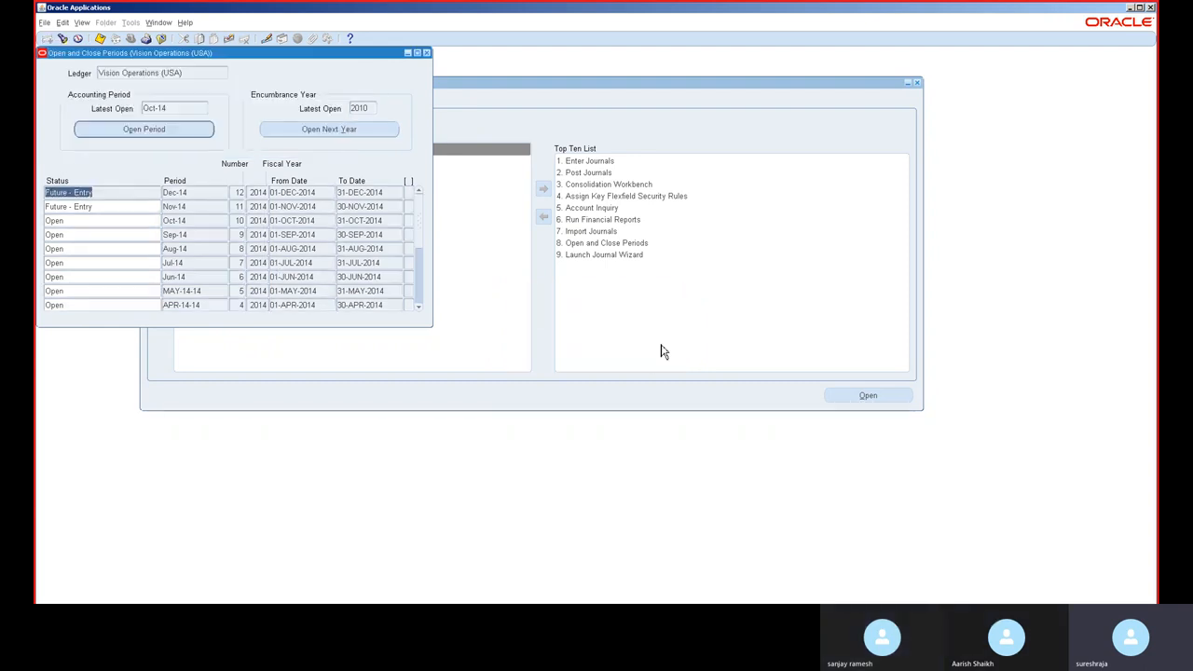
Step: Find all your concurrent requests, refresh the list to check the Open Period requests, and close the Requests window
left_click(83, 24)
left_click(127, 172)
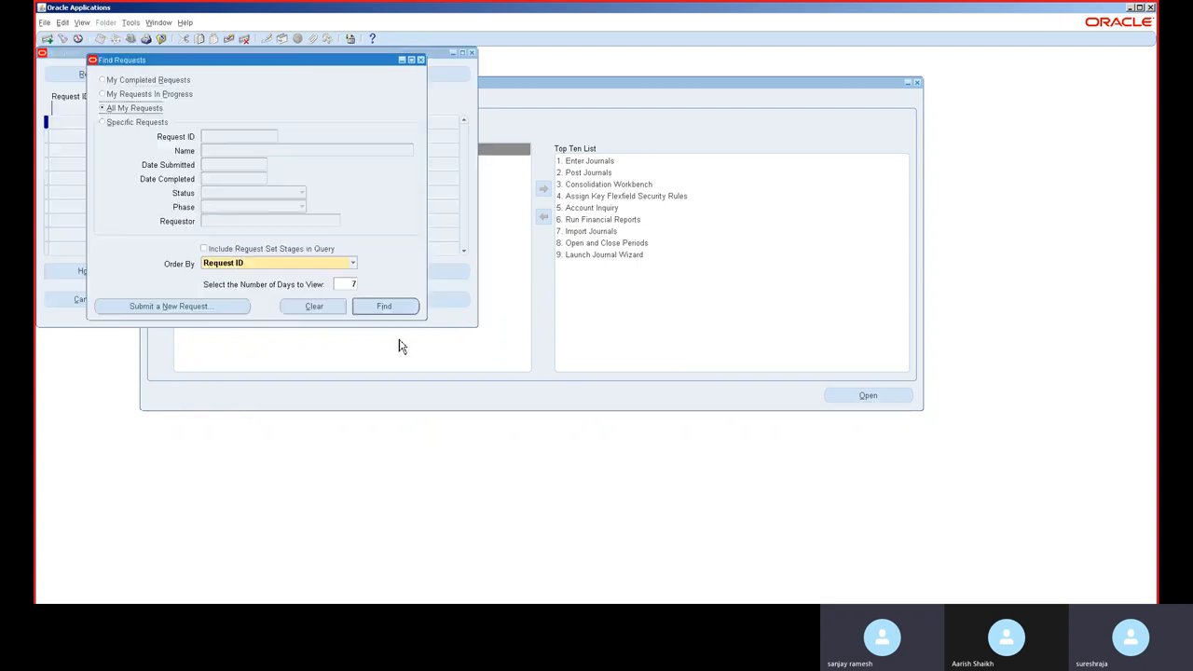
left_click(392, 307)
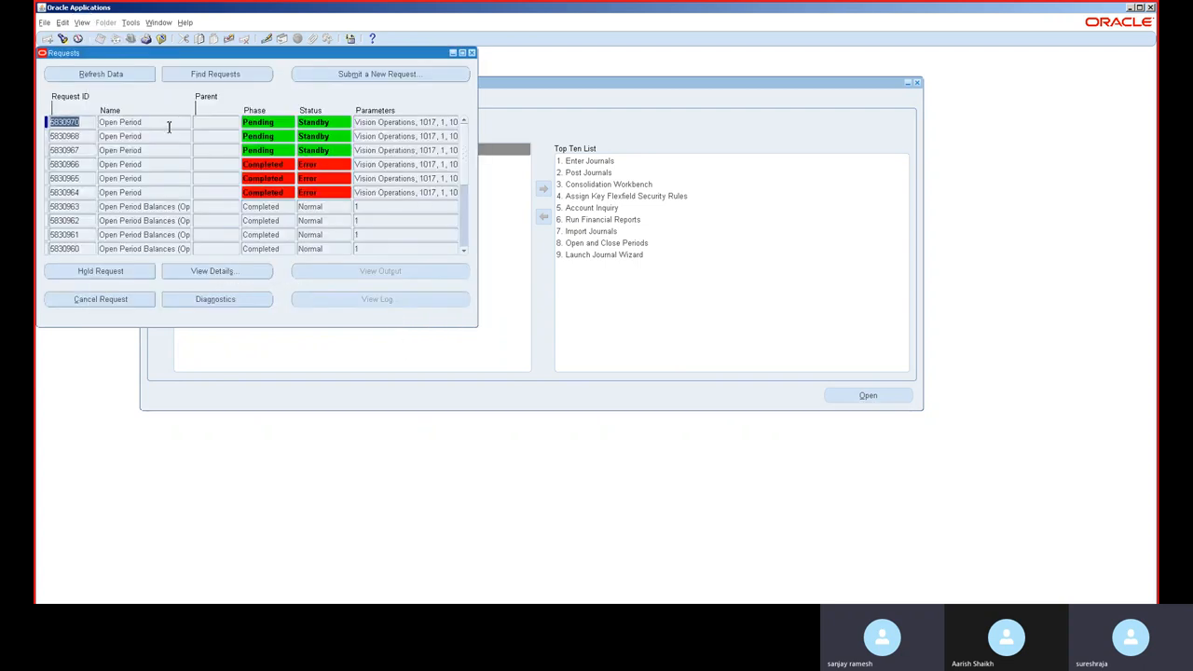
left_click(97, 79)
left_click(95, 76)
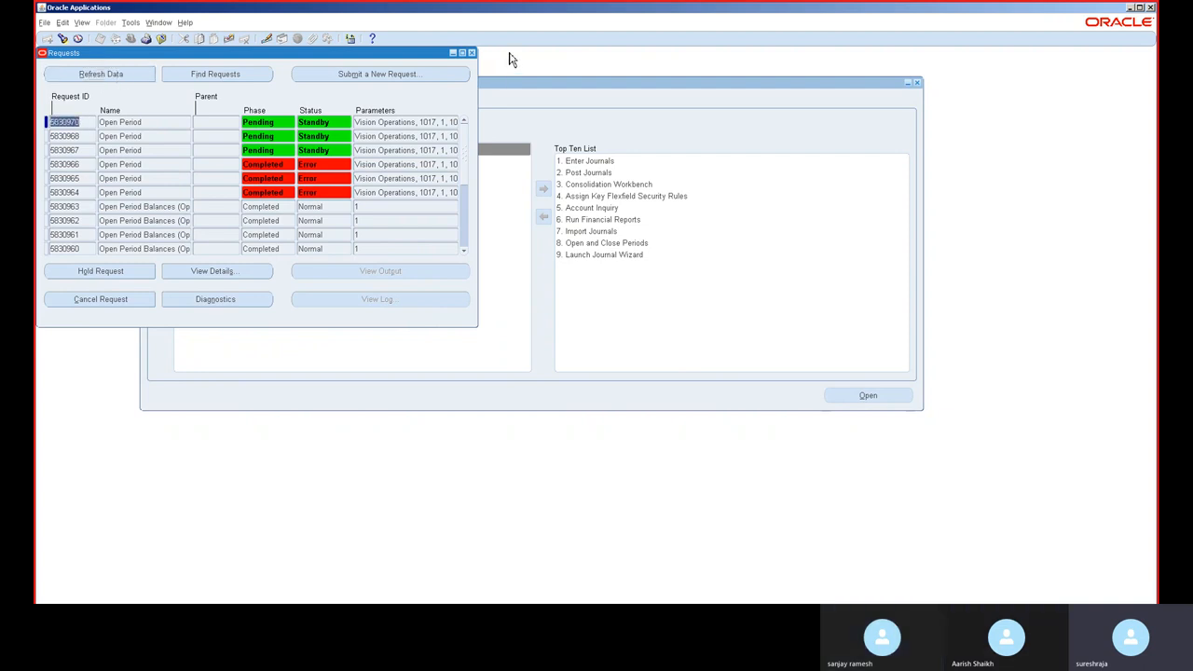
left_click(473, 54)
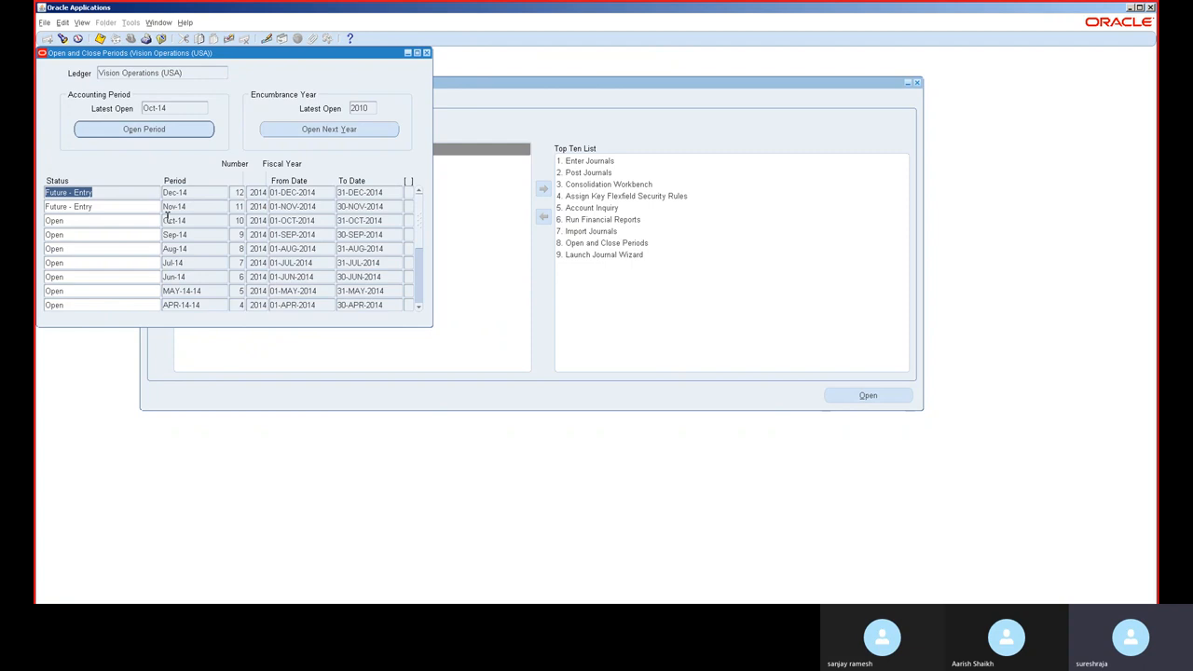
Step: Scroll through the ledger's period list to review period statuses, then close the Open and Close Periods window
left_click(418, 301)
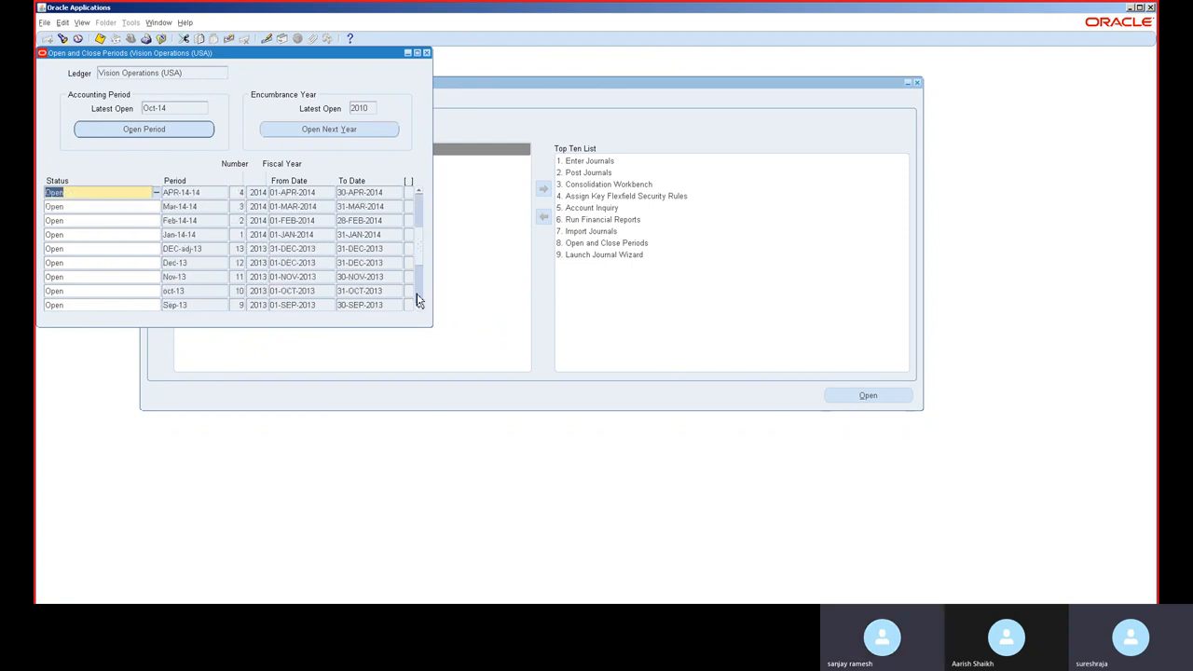
left_click(423, 211)
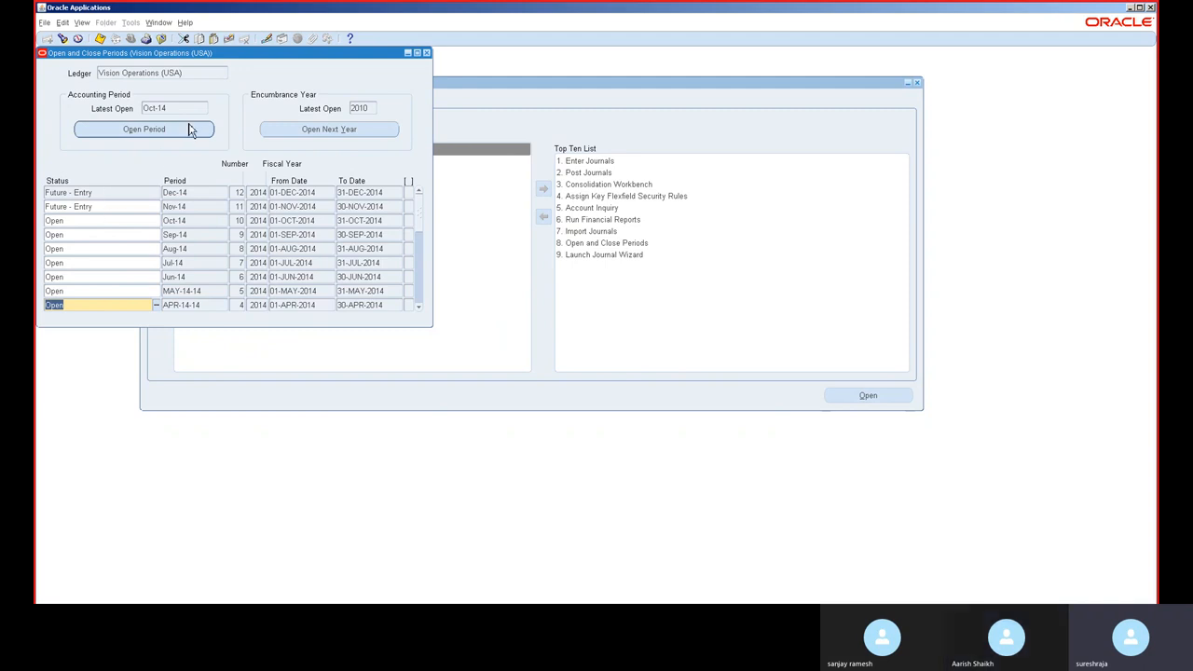
left_click(419, 277)
left_click(420, 277)
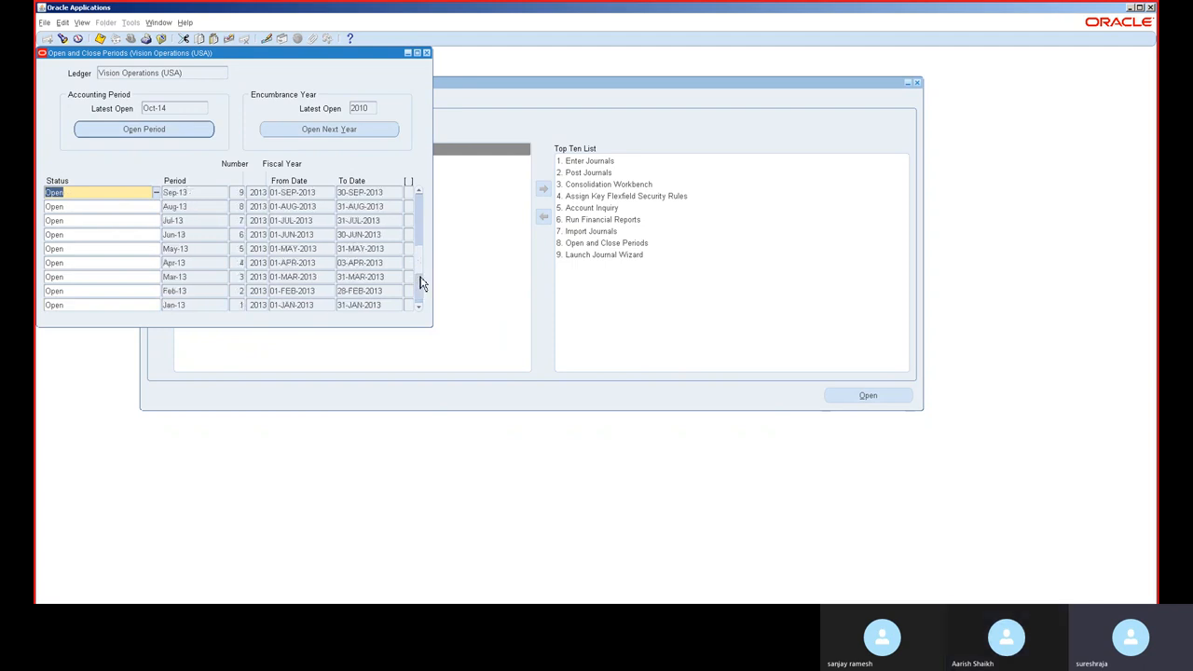
left_click(427, 54)
mouse_move(511, 7)
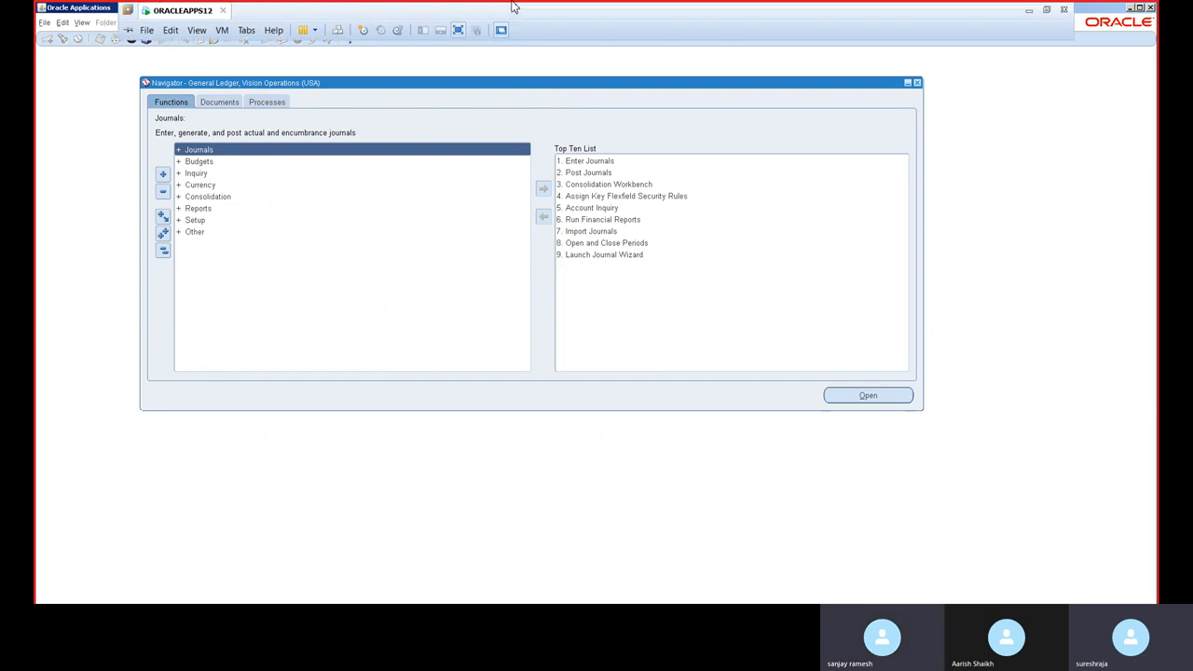